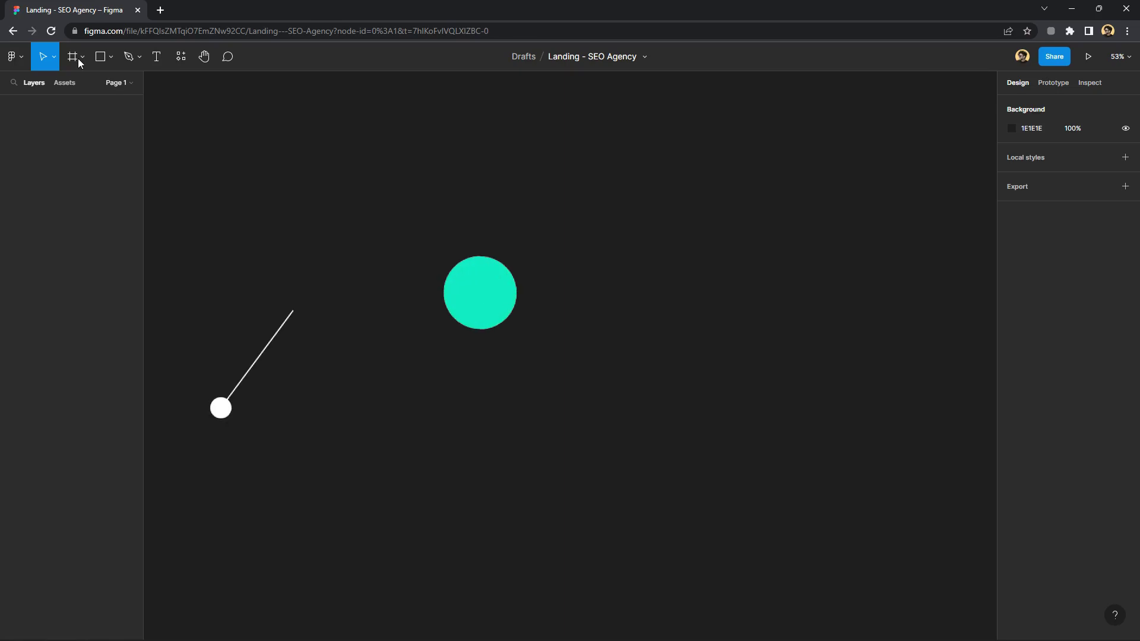
Create a 1440×1024 Desktop frame, fit it in view and select Desktop - 1
left_click(82, 56)
left_click(84, 82)
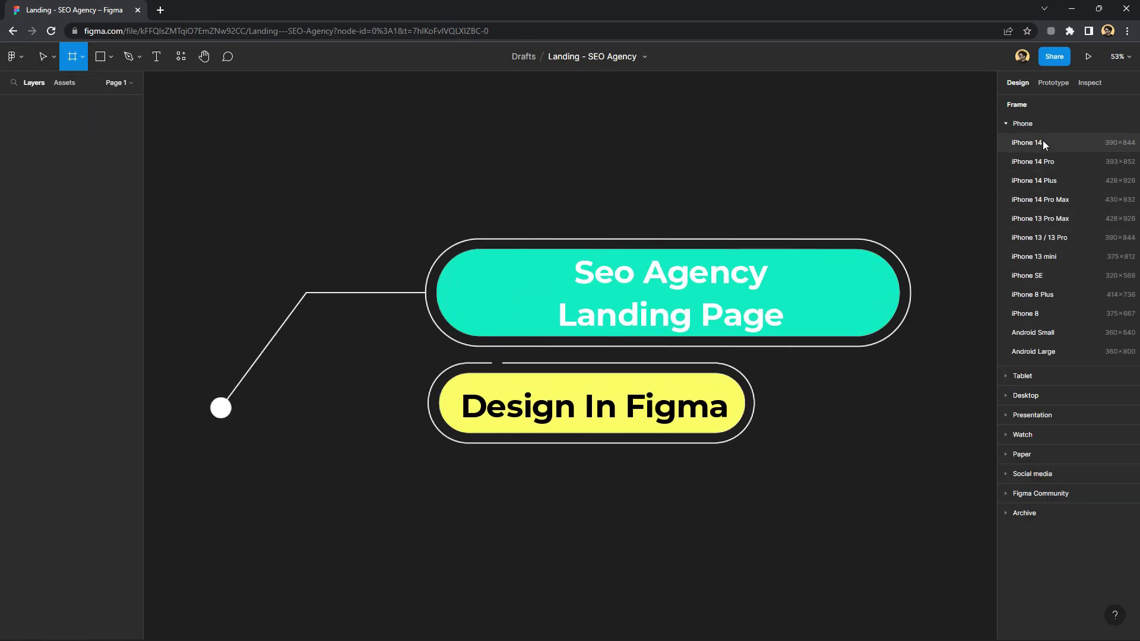
left_click(1026, 396)
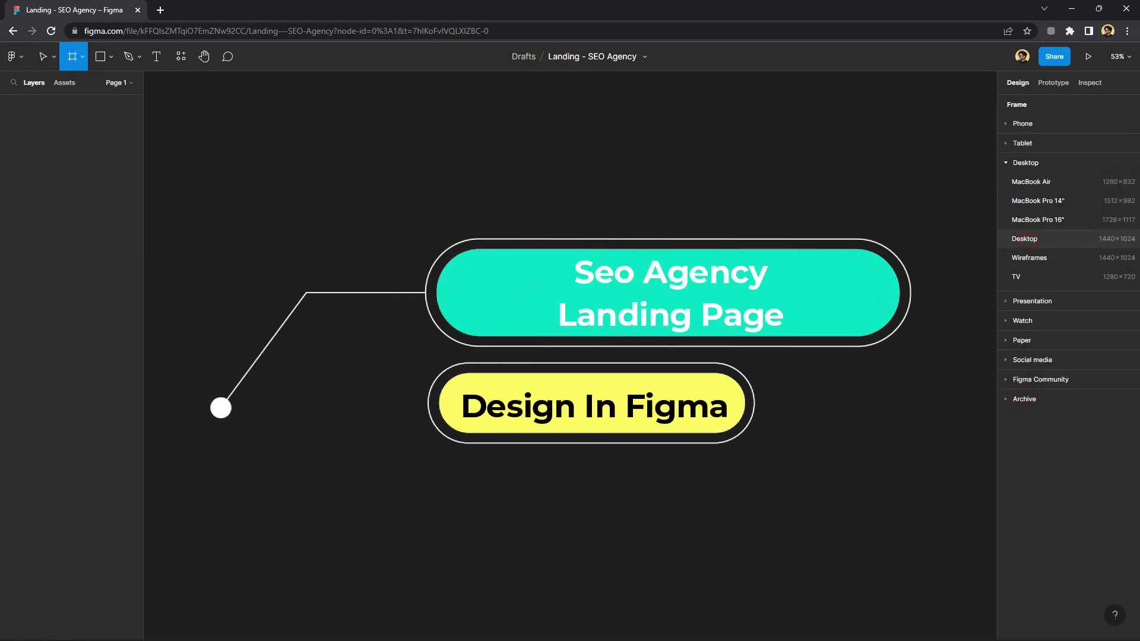
left_click(1029, 240)
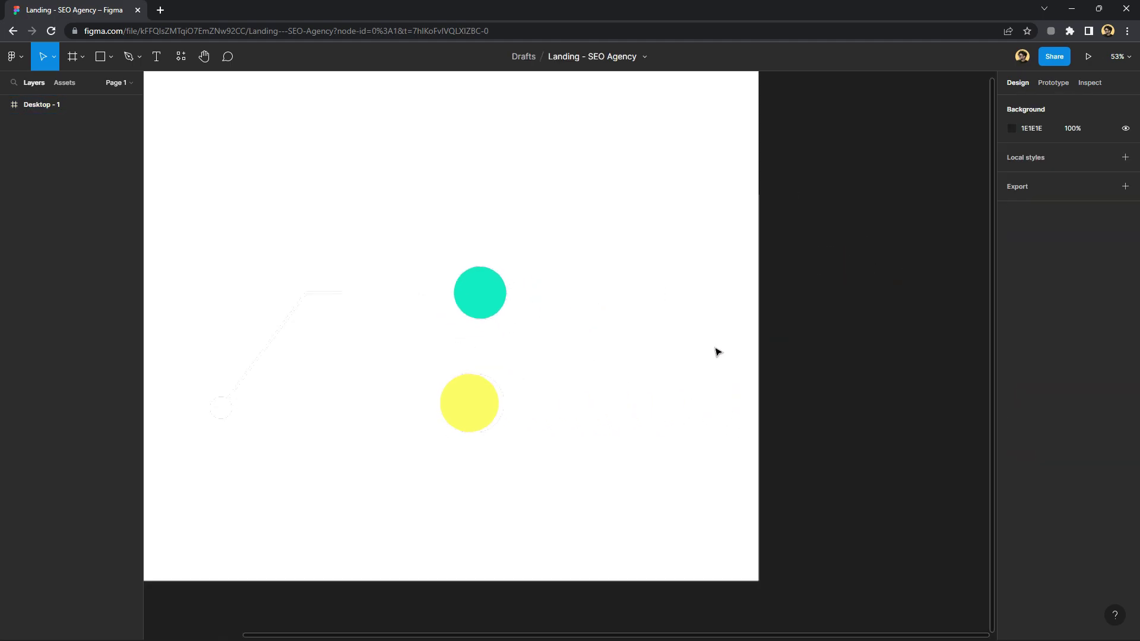
key("shift+1")
key("Escape")
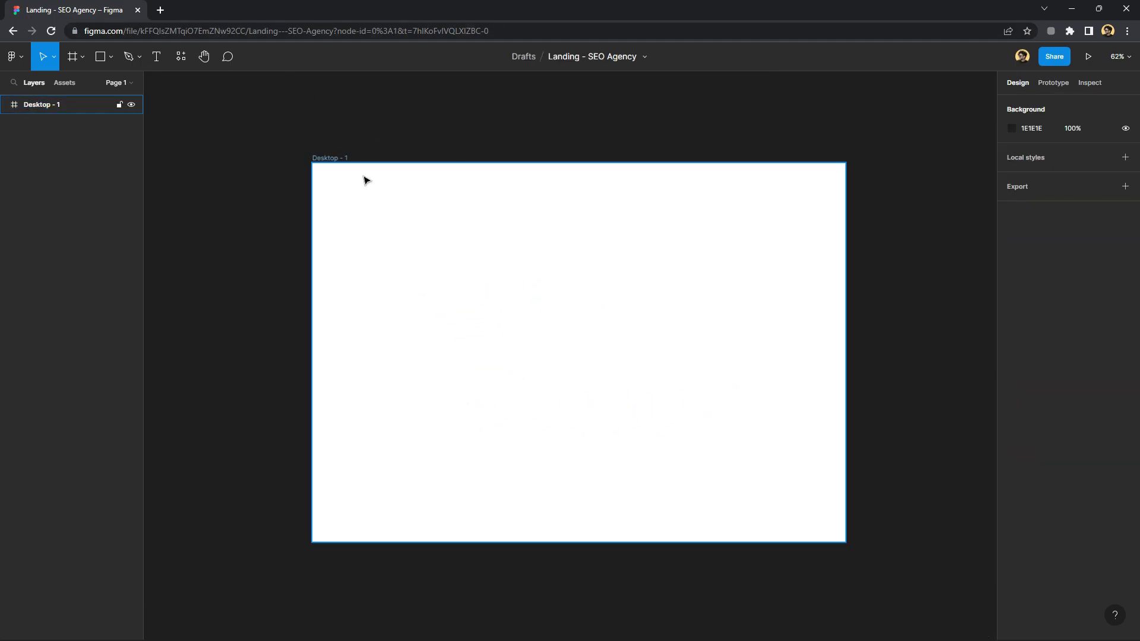
left_click(497, 148)
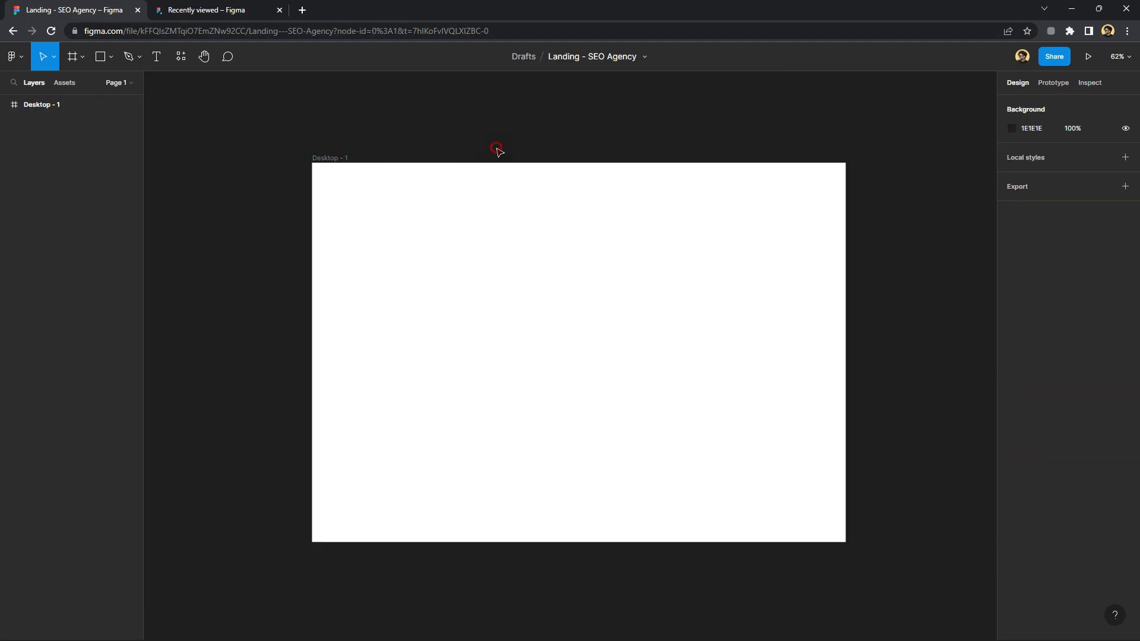
left_click(337, 159)
Add a column layout grid to the frame, centred within it
left_click(1125, 267)
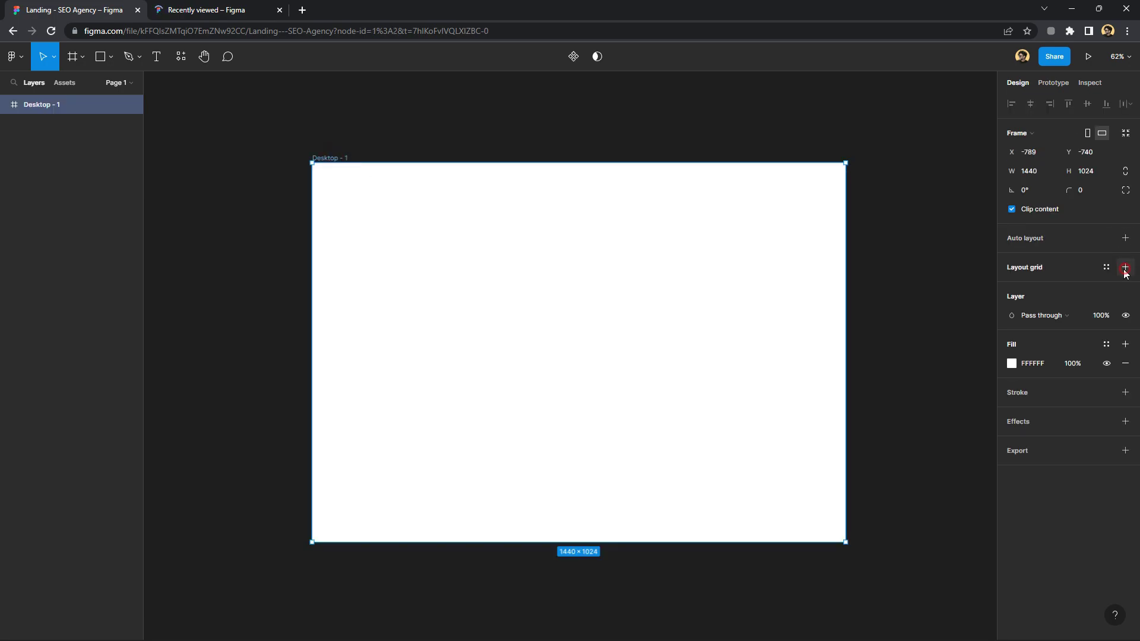
left_click(1013, 287)
left_click(889, 304)
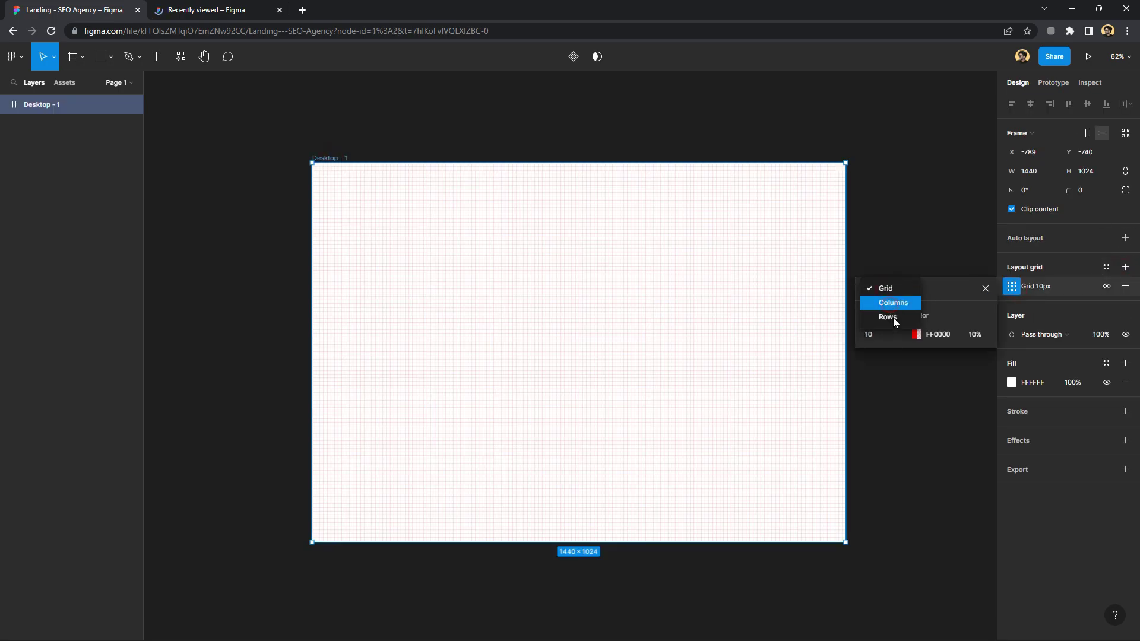
left_click(870, 379)
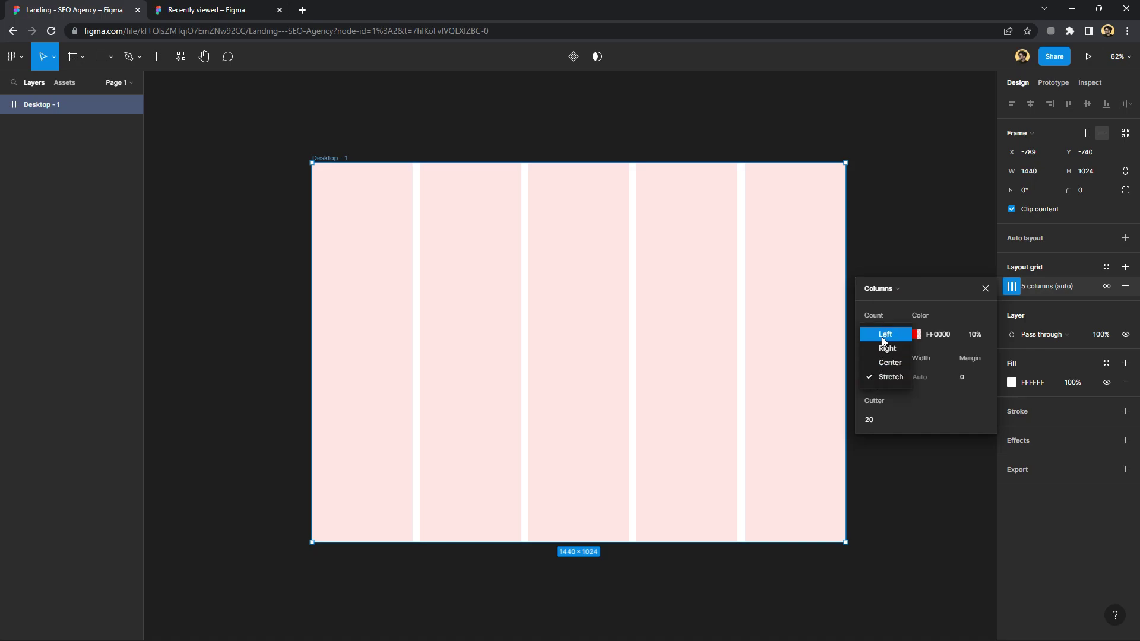
left_click(886, 364)
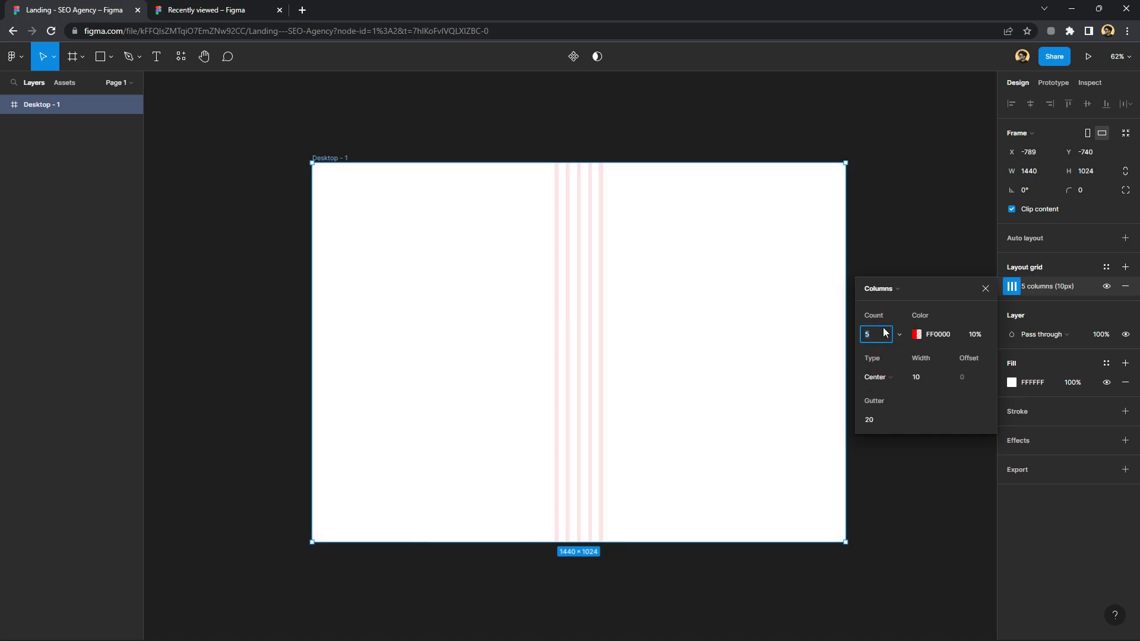
type("12")
Set the grid to 12 columns of 86 px width with 24 px gutters
left_click(927, 380)
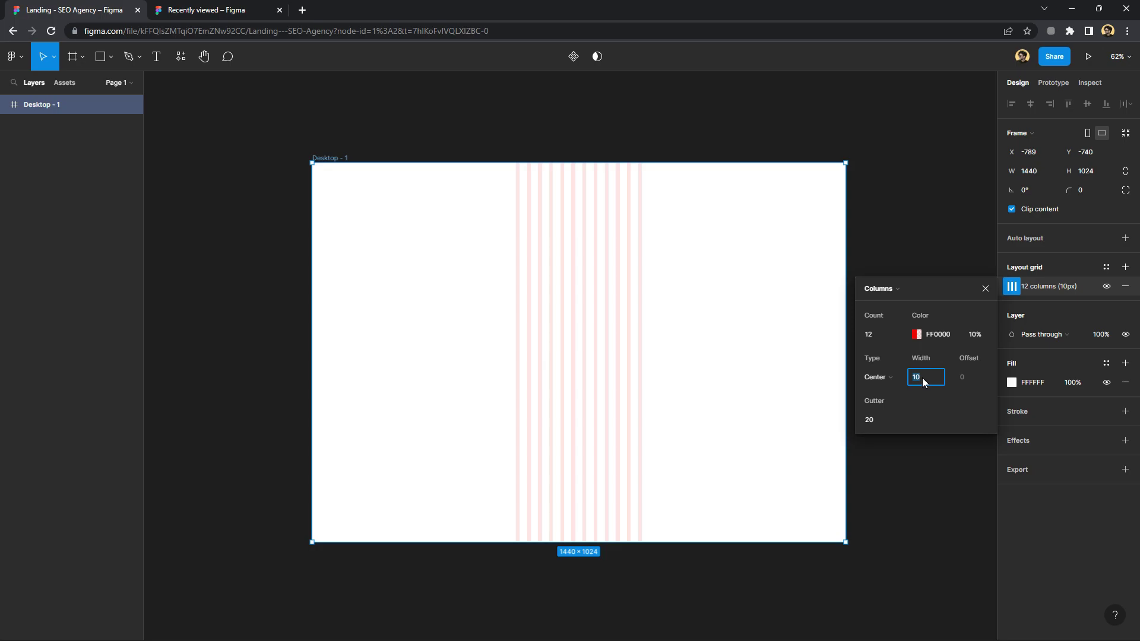
type("۶")
key("Return")
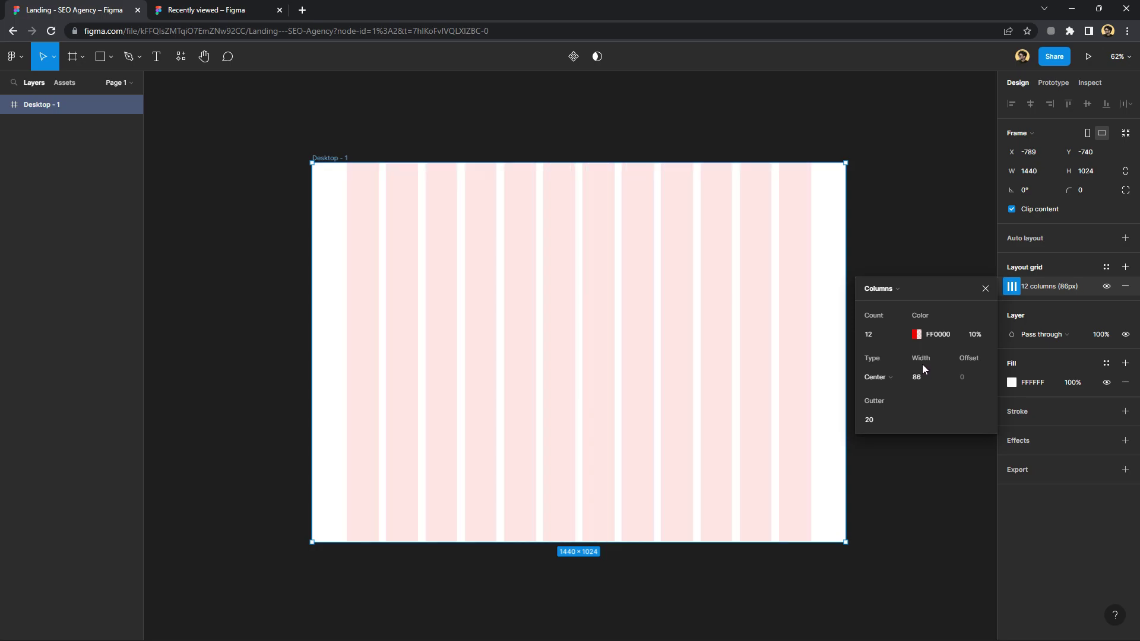
left_click(869, 420)
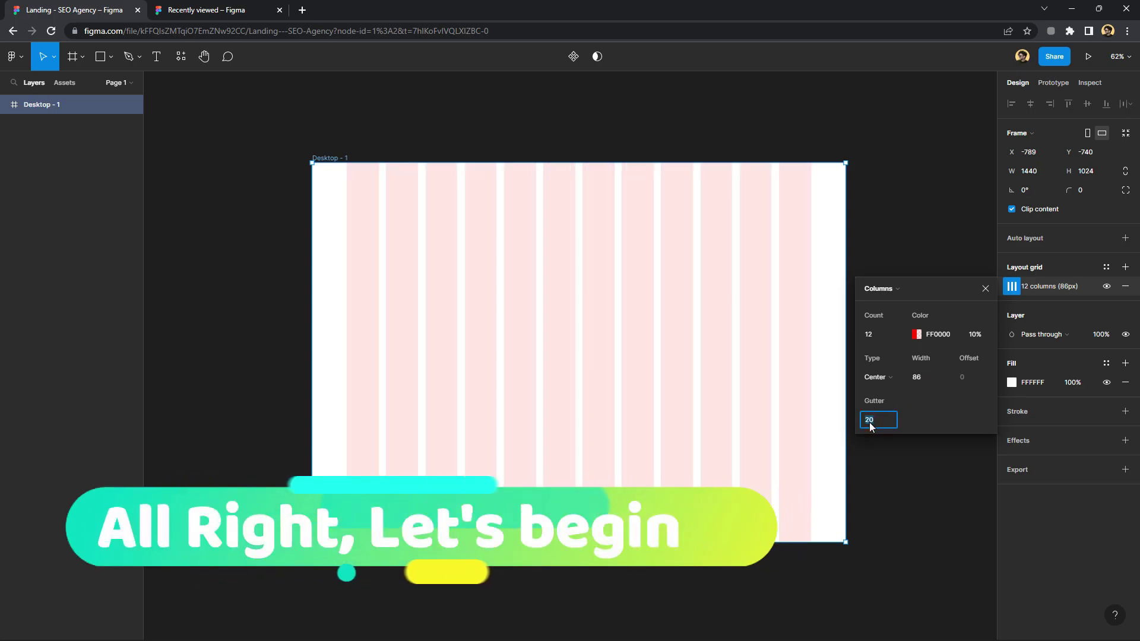
type("24")
key("Return")
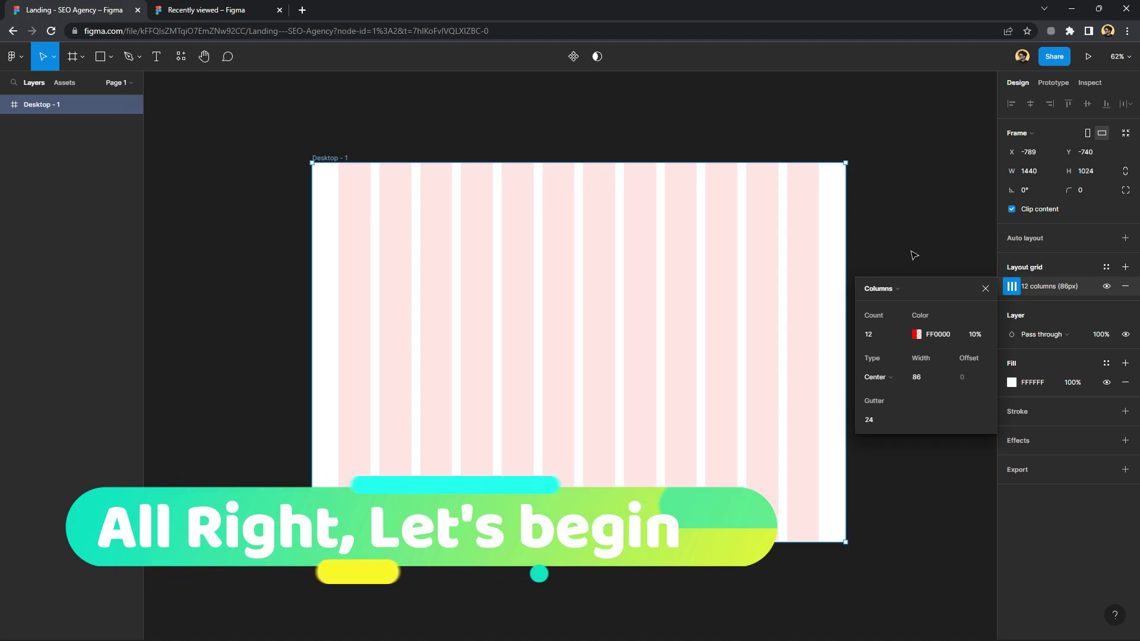
left_click(986, 288)
left_click_drag(904, 295, 892, 293)
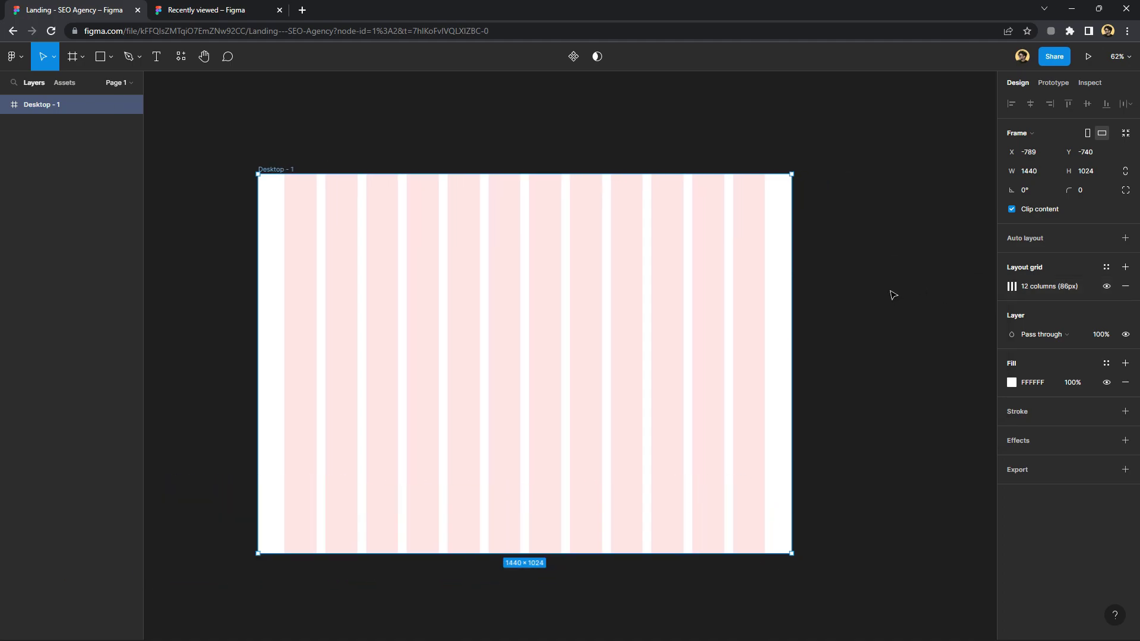
In the iconsax file, open the Bold page and navigate to the Business icons
left_click(159, 12)
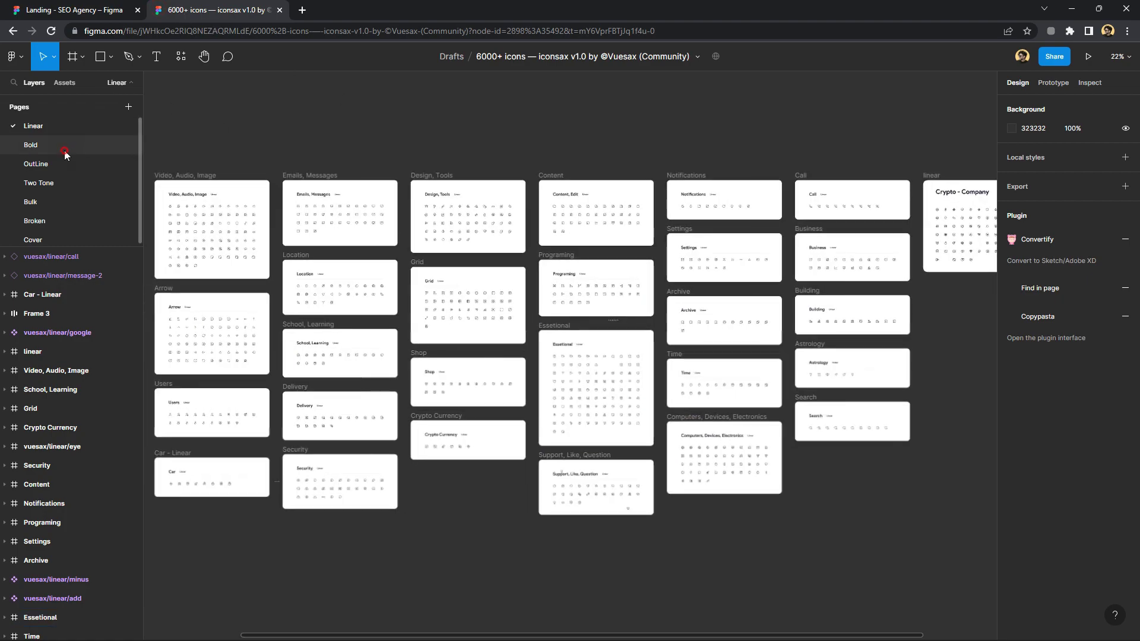
left_click(31, 145)
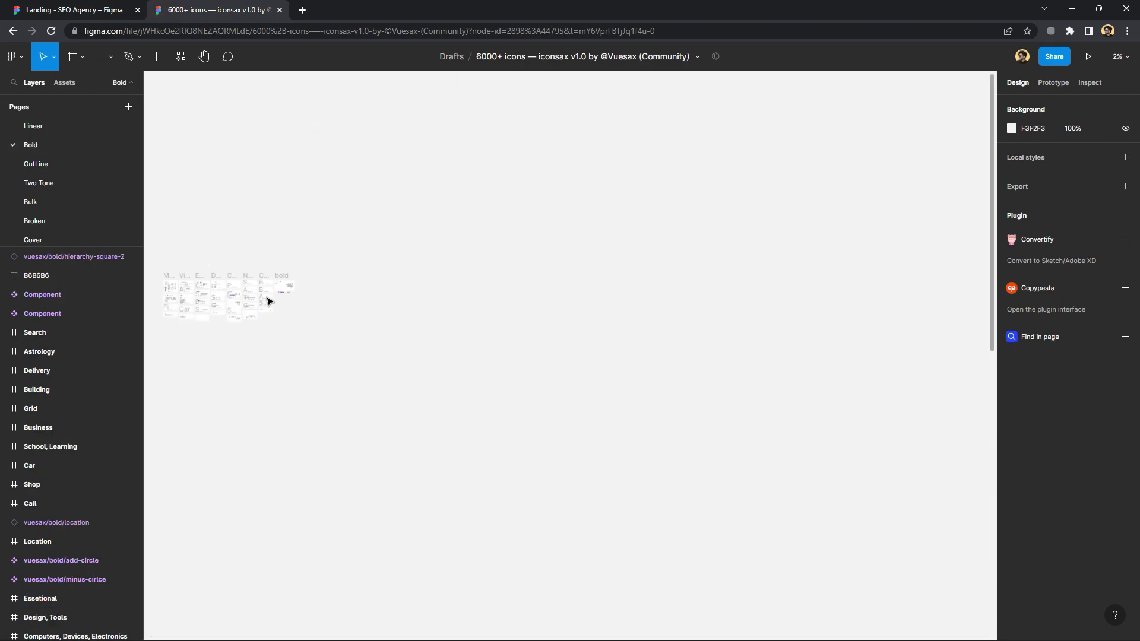
scroll(267, 301, "up", 2)
scroll(285, 288, "up", 3)
scroll(288, 285, "up", 3)
scroll(347, 271, "up", 3)
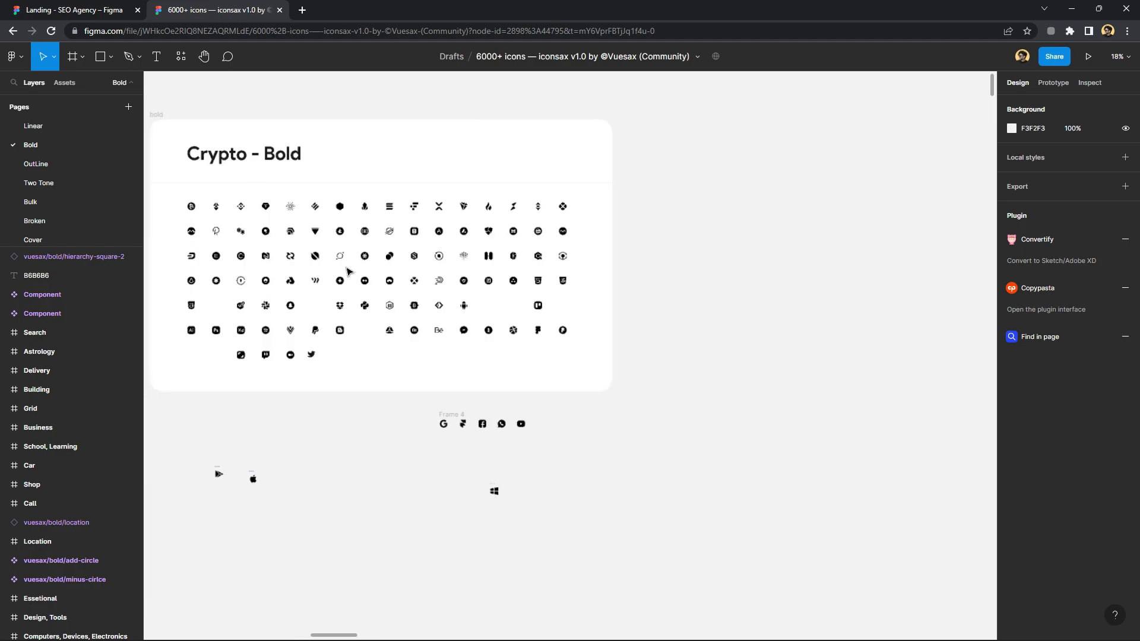
scroll(386, 291, "up", 1)
scroll(416, 303, "left", 2)
scroll(415, 297, "left", 1)
scroll(389, 326, "up", 5)
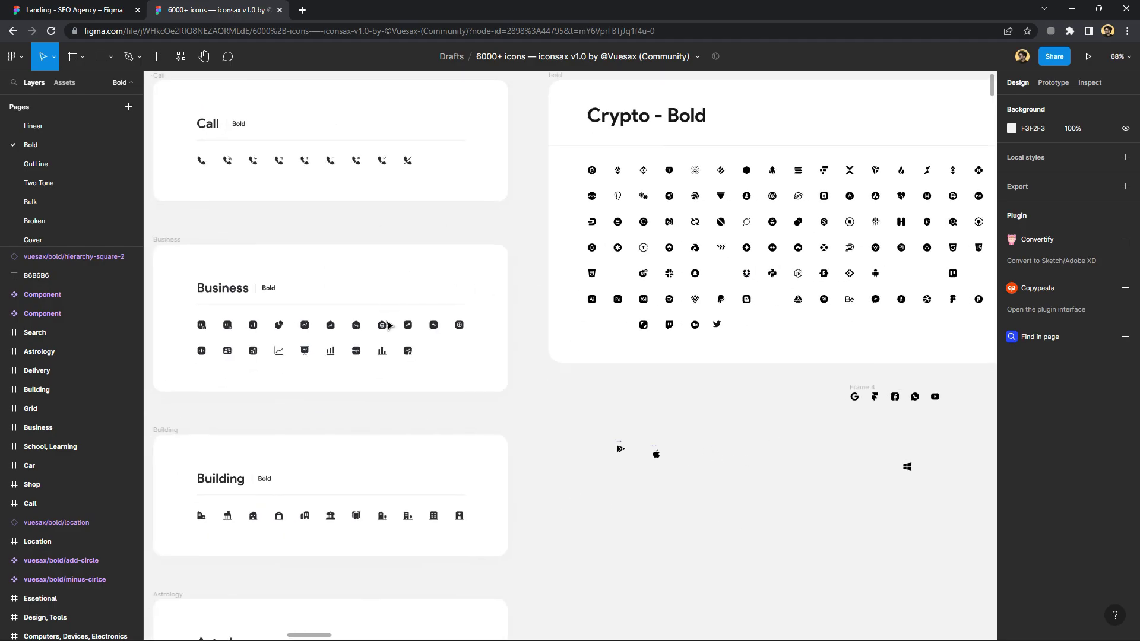
scroll(389, 326, "up", 3)
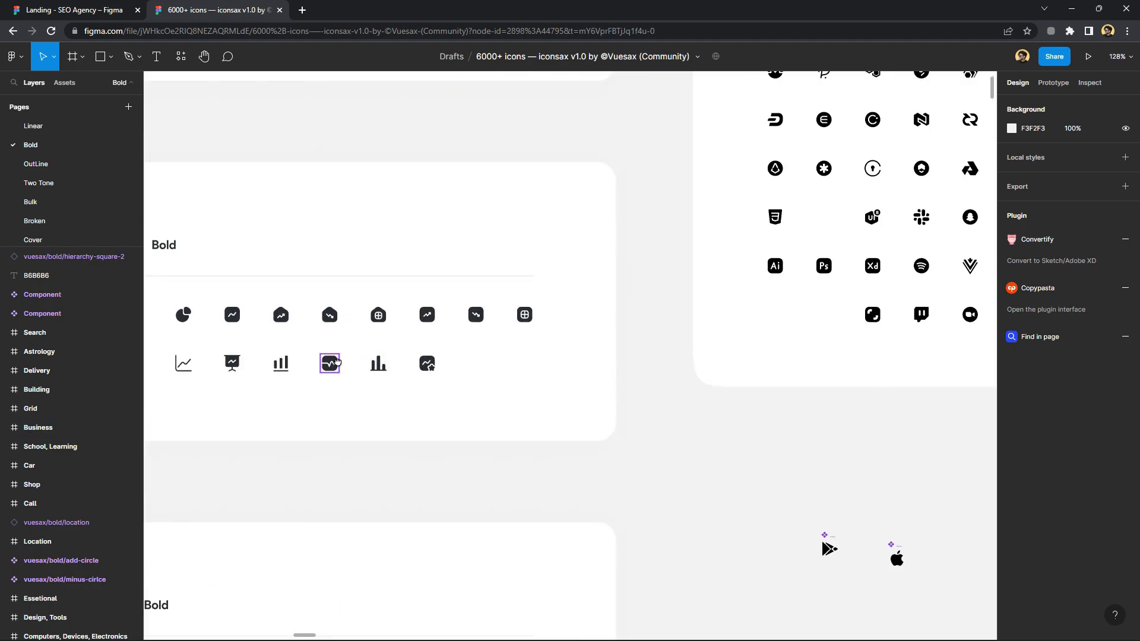
scroll(332, 364, "left", 2)
Copy the bold status-up icon
right_click(360, 347)
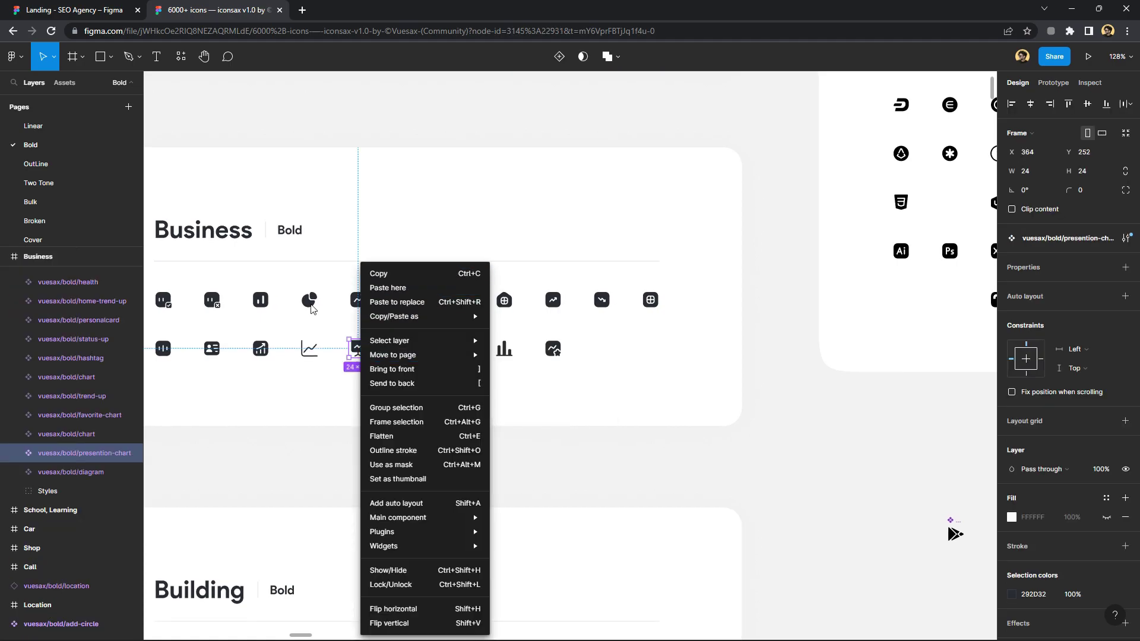
key("Escape")
scroll(380, 350, "left", 3)
left_click(399, 353)
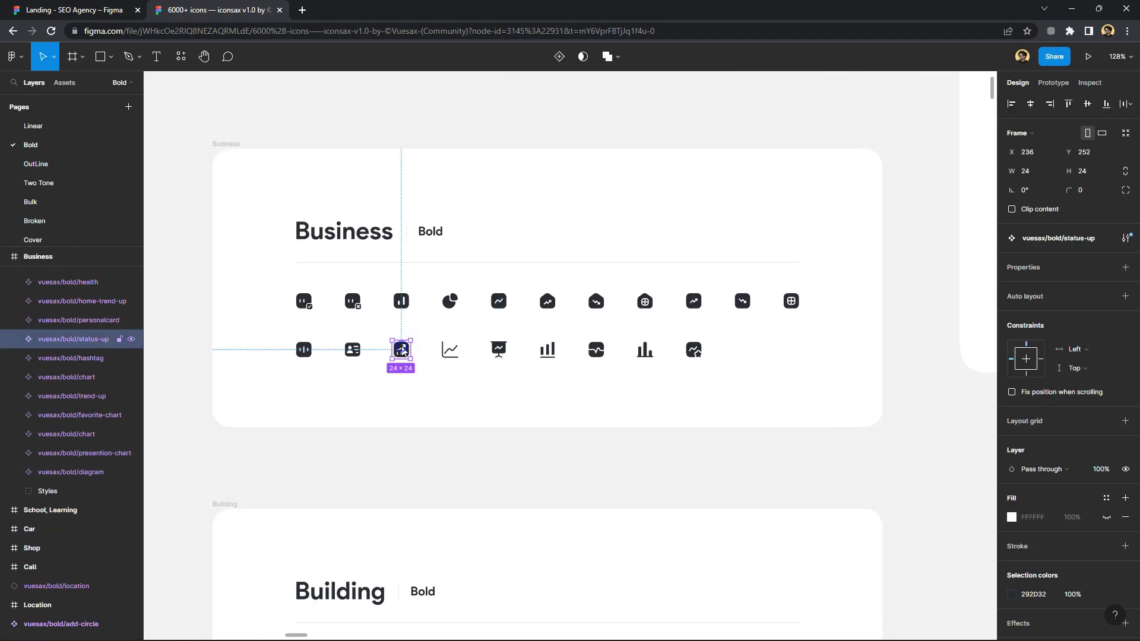
right_click(399, 353)
left_click(418, 273)
Paste the status-up icon near the frame's top-left and scale it to 35×35
left_click(90, 14)
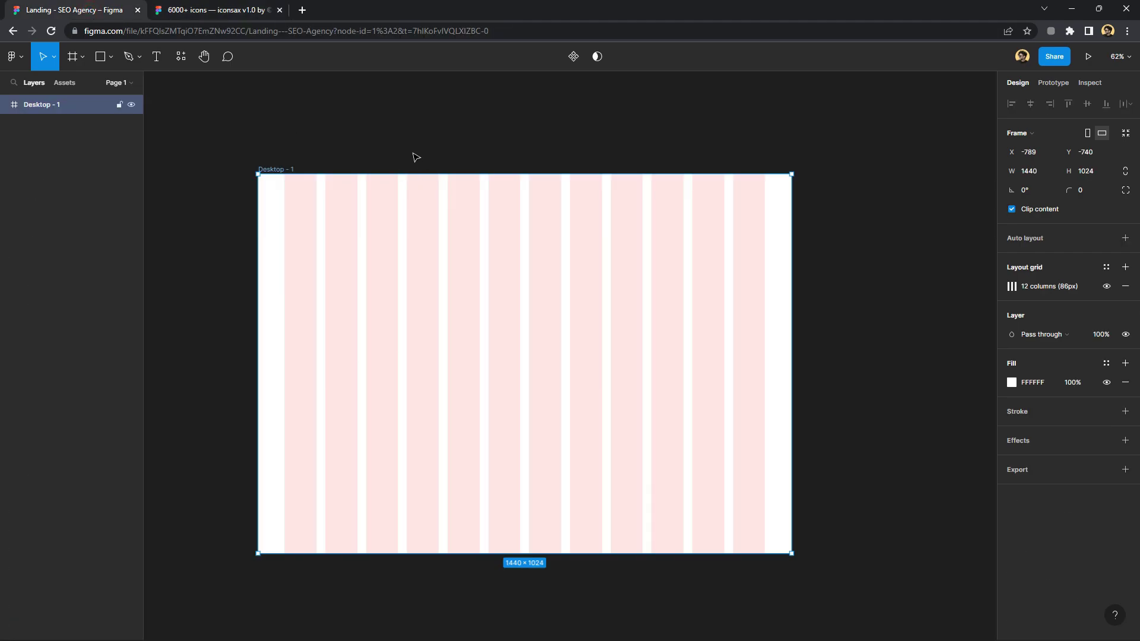
right_click(429, 138)
left_click(431, 139)
left_click_drag(438, 150, 302, 202)
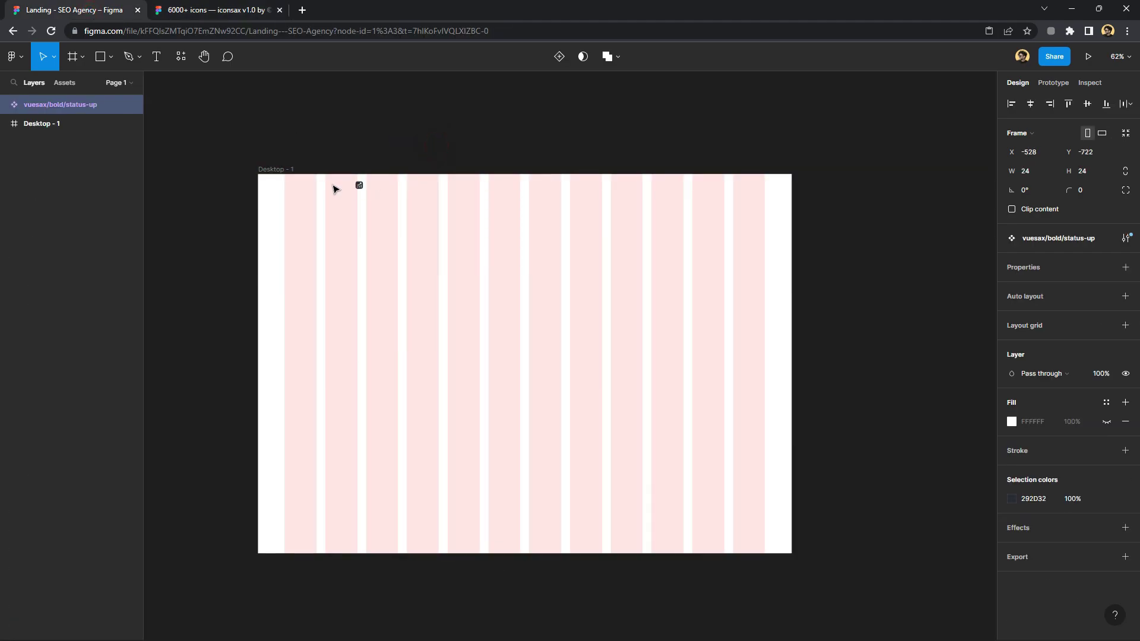
key("k")
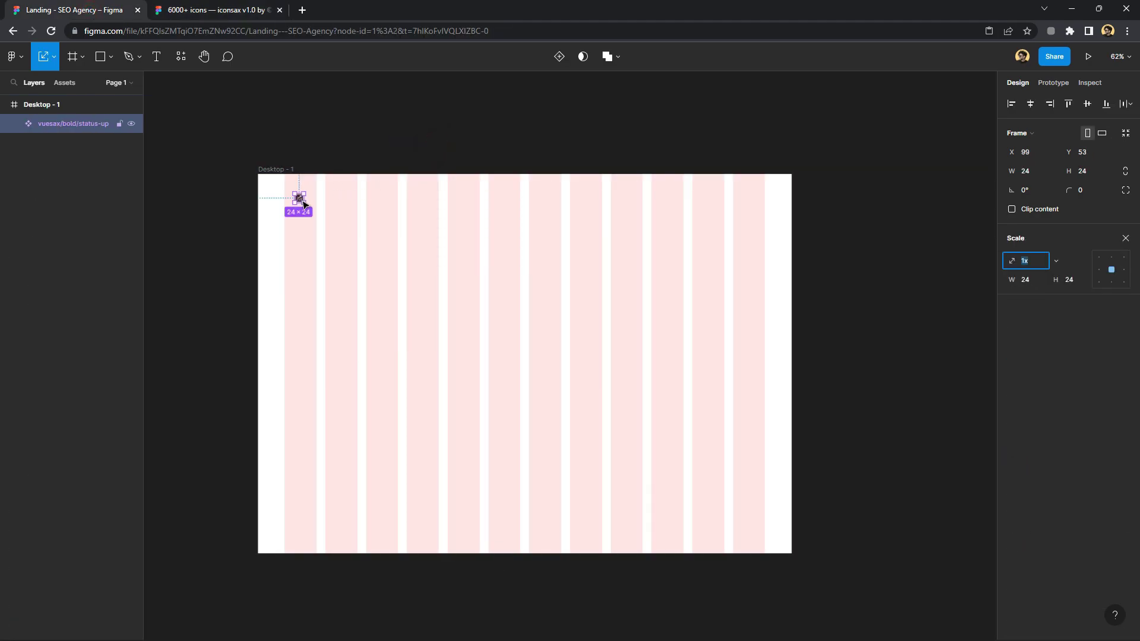
left_click_drag(304, 204, 374, 211)
Add a 'Seo marketing' label at size 16 Semi Bold, hugging its content
key("t")
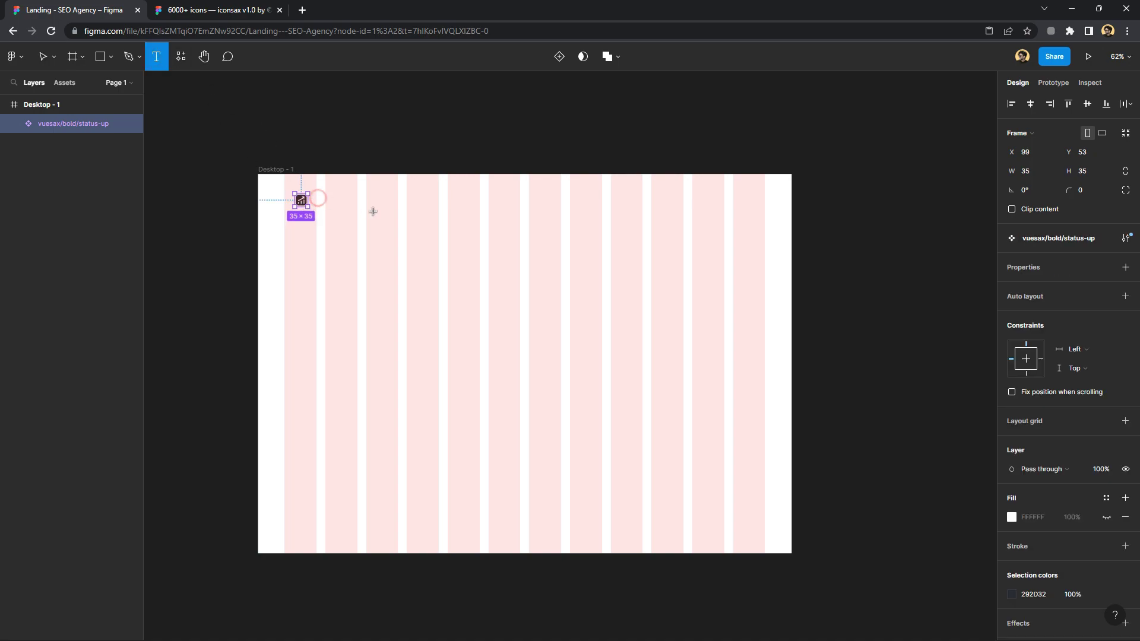
type("Seo marketing")
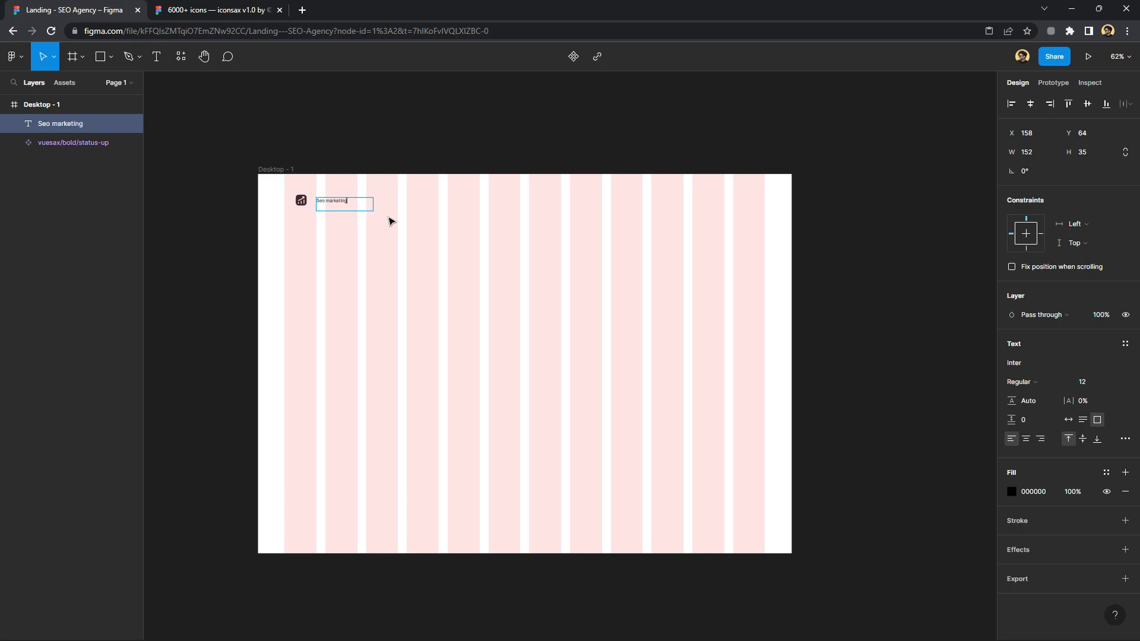
key("Escape")
scroll(338, 201, "up", 5, "ctrl")
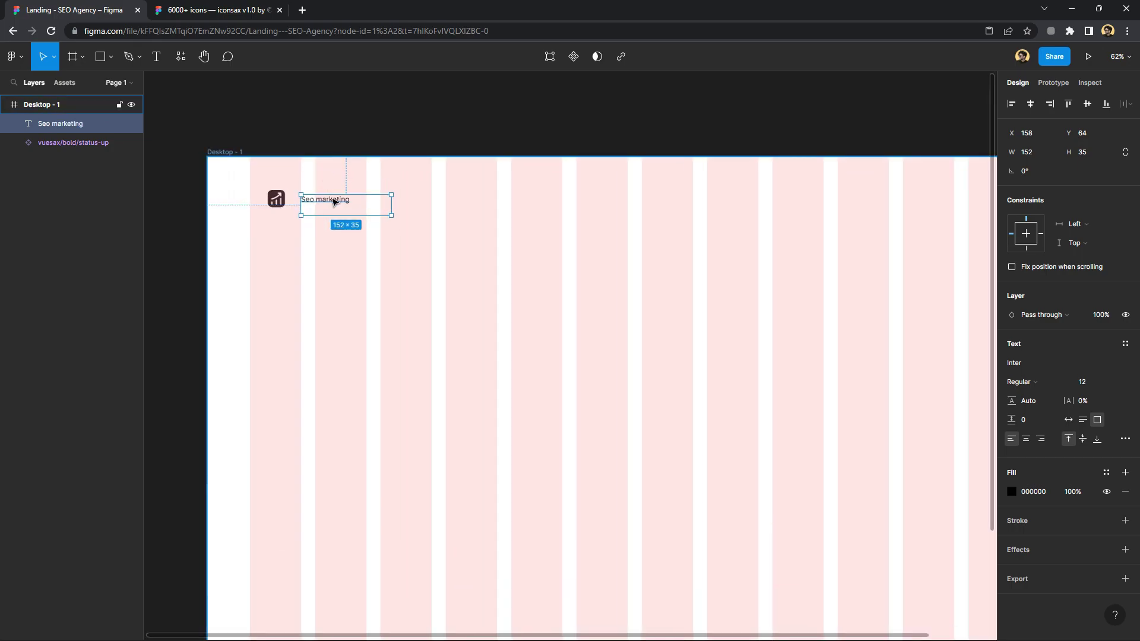
left_click(1068, 420)
left_click(1095, 383)
type("16")
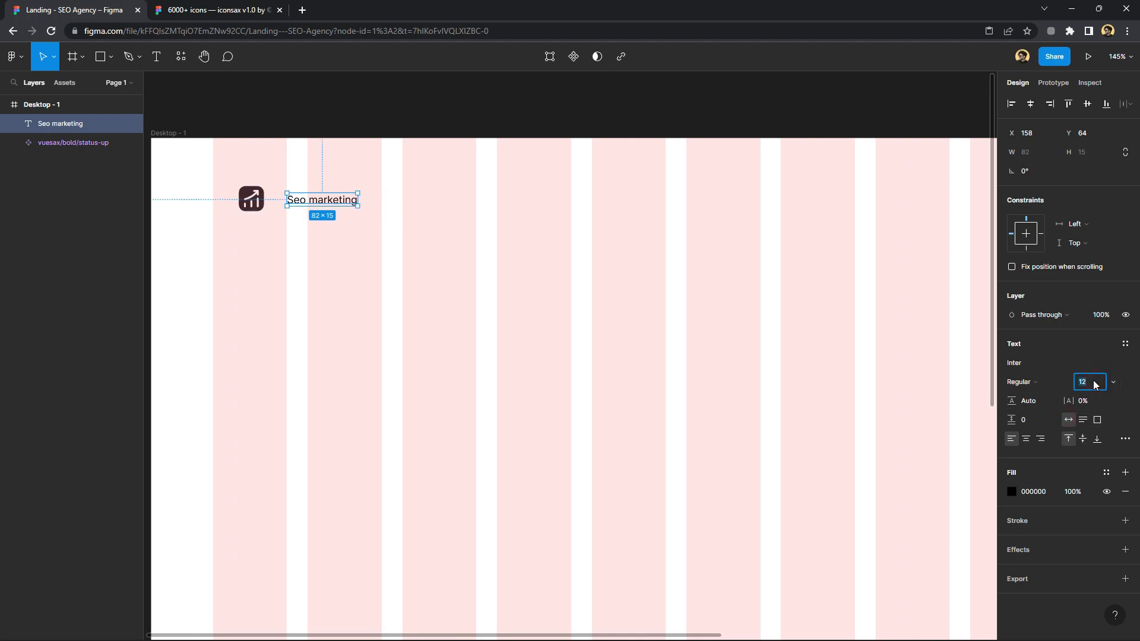
key("Return")
left_click(1040, 383)
left_click(1042, 422)
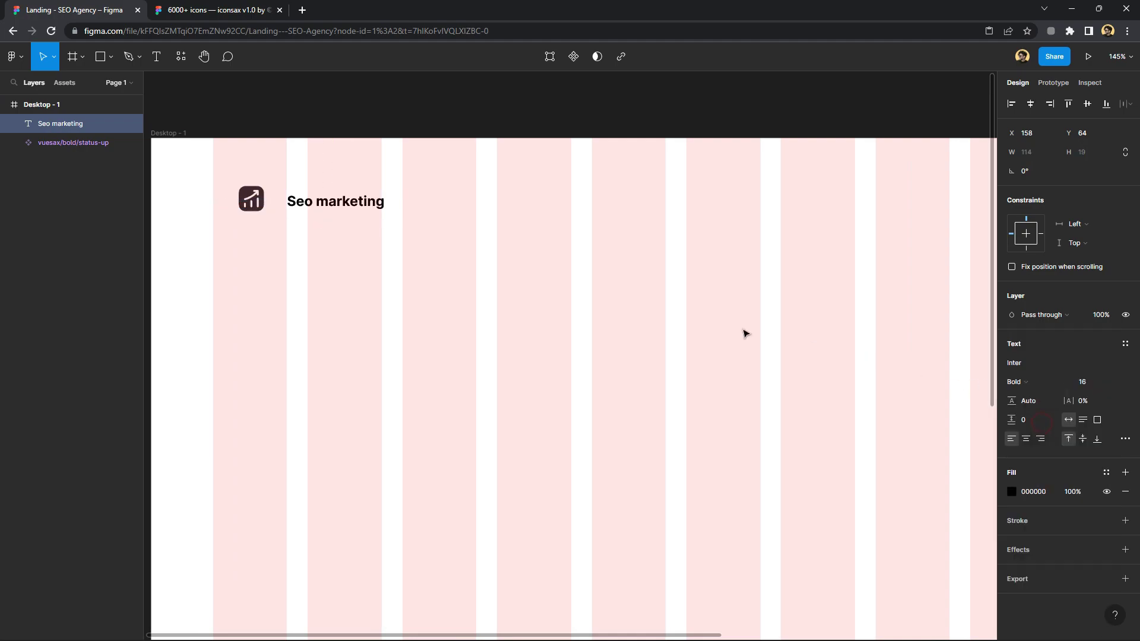
left_click(1012, 381)
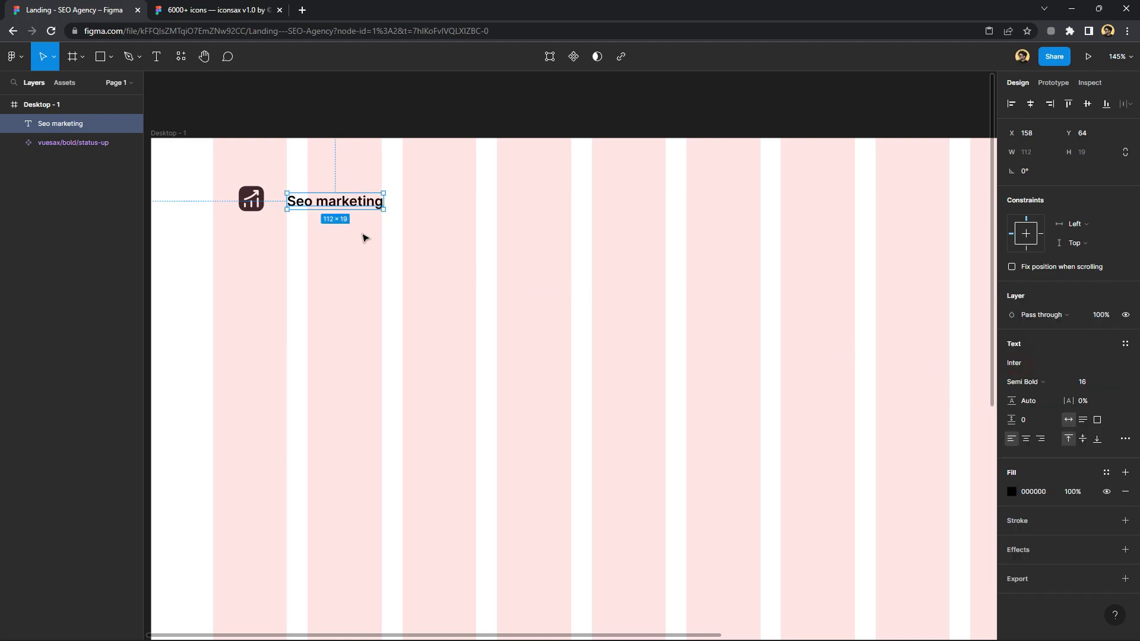
Frame icon and label in a centred auto layout with 9 spacing at X 72, Y 33; duplicate the label rightward
left_click_drag(439, 242, 237, 179)
right_click(269, 193)
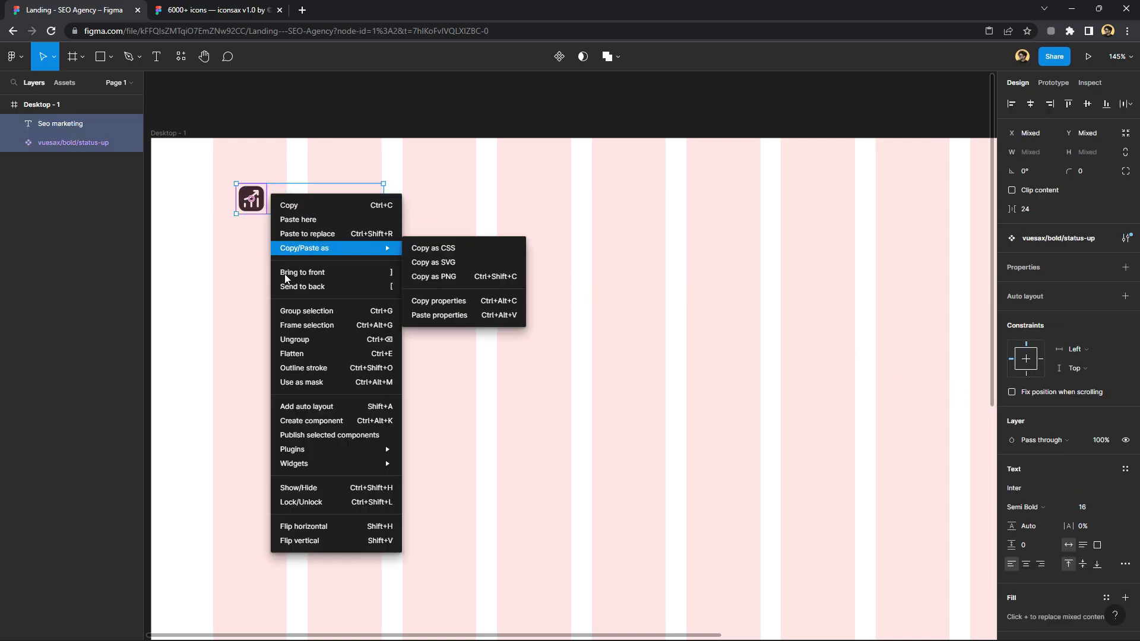
left_click(298, 326)
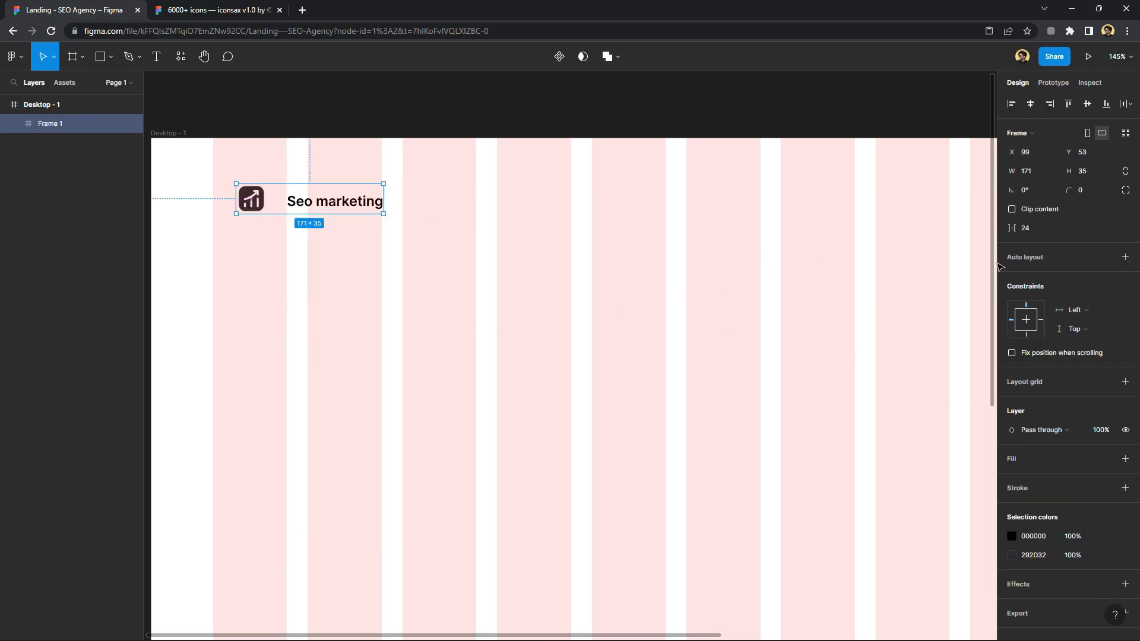
left_click(1124, 258)
left_click(1081, 289)
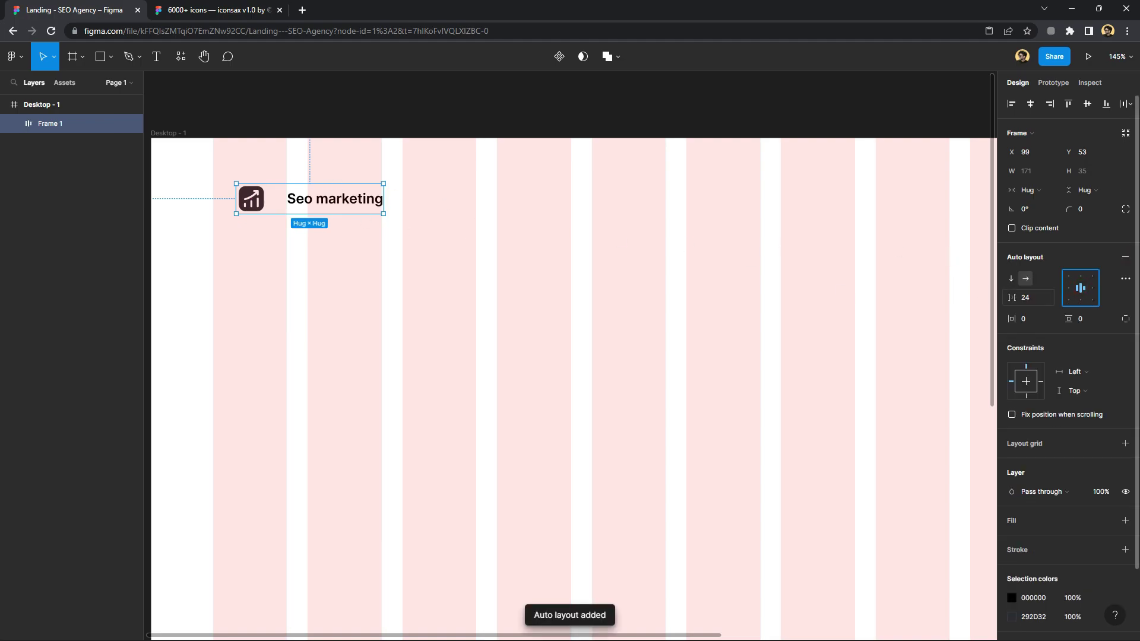
left_click_drag(1011, 297, 994, 297)
left_click(511, 191)
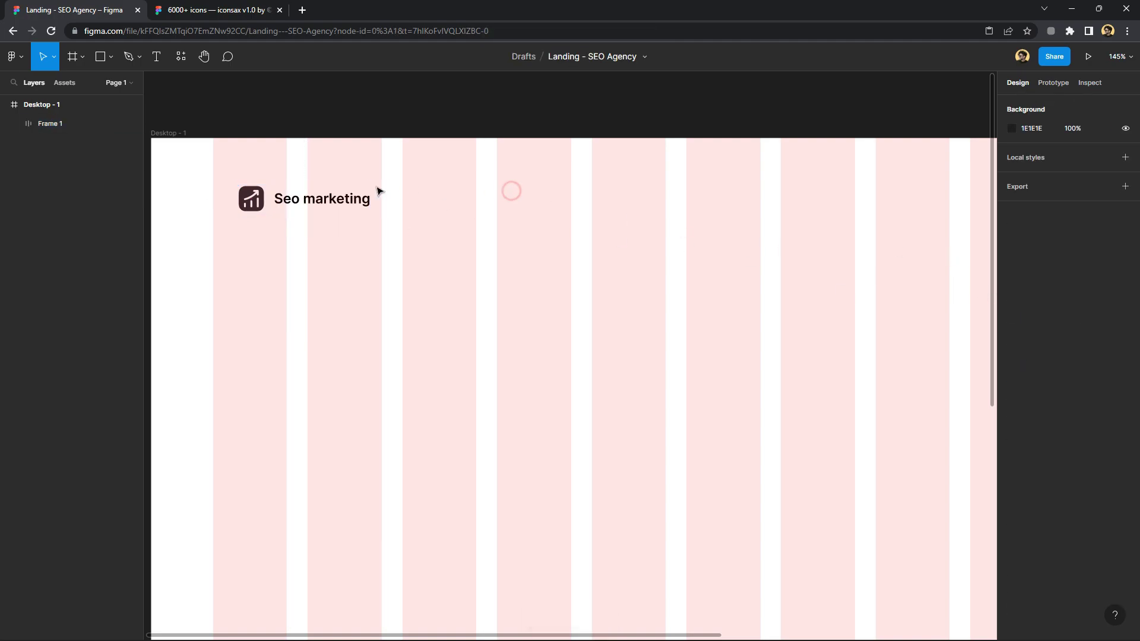
left_click_drag(360, 211, 334, 192)
double_click(333, 190)
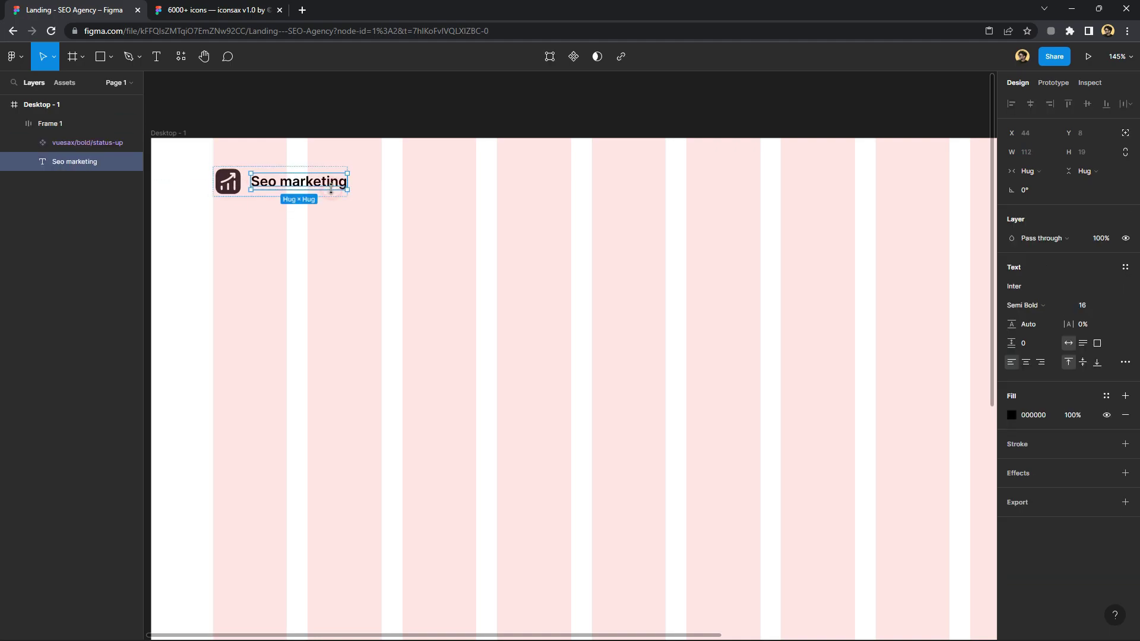
left_click_drag(328, 190, 451, 191)
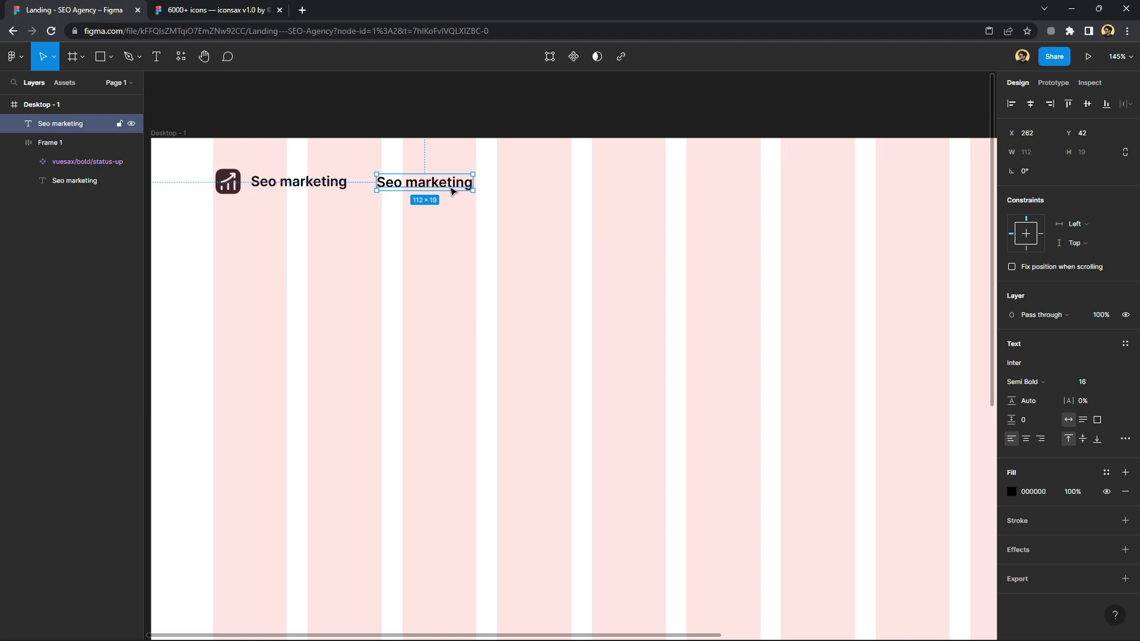
Retype the copied label as 'Demos', keeping Semi Bold weight
left_click(752, 310)
double_click(469, 182)
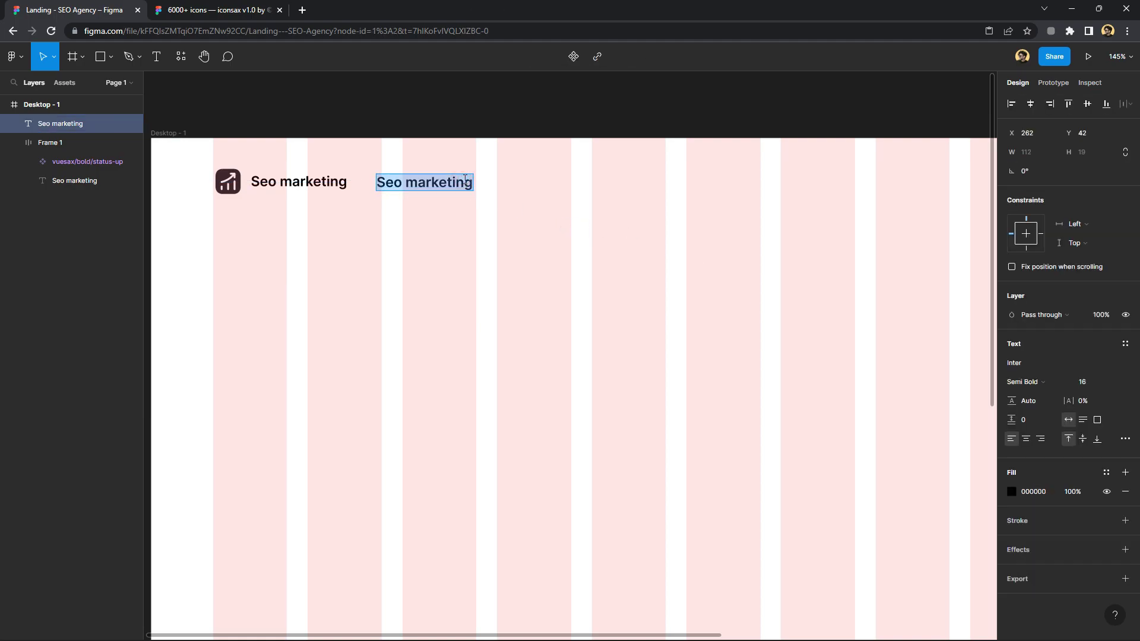
type("Demo")
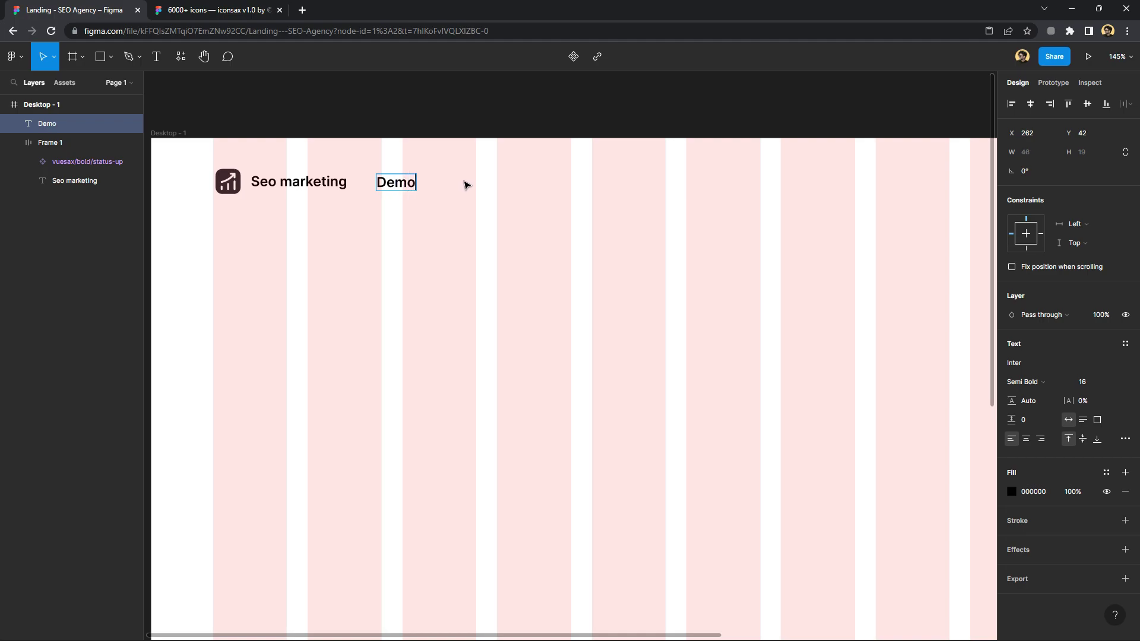
type("s")
key("Escape")
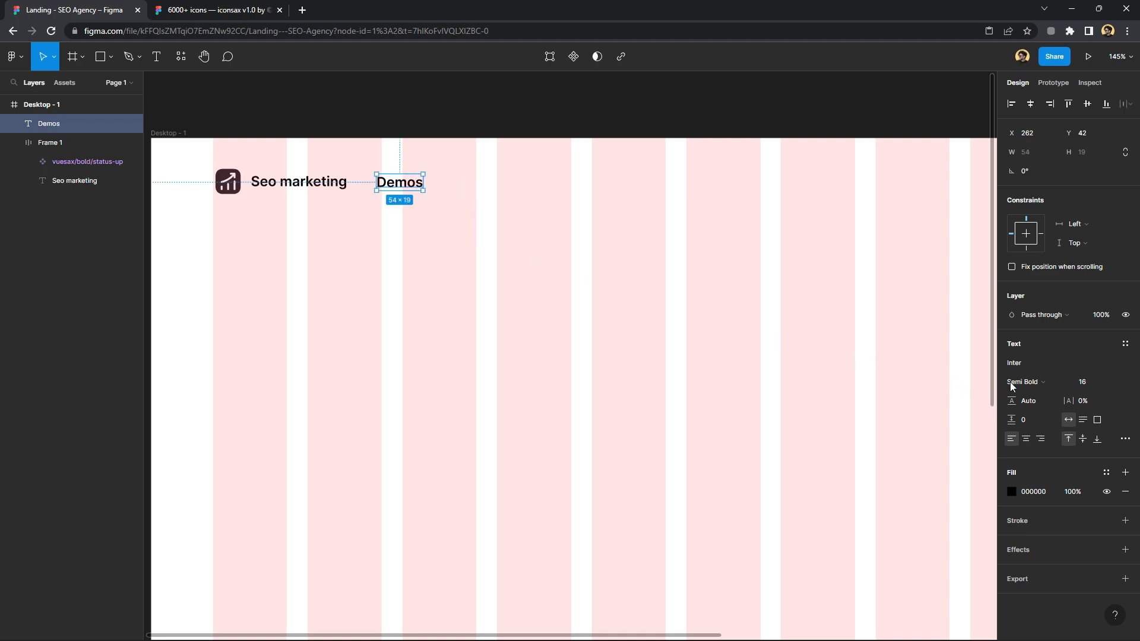
left_click(1036, 381)
left_click(1064, 384)
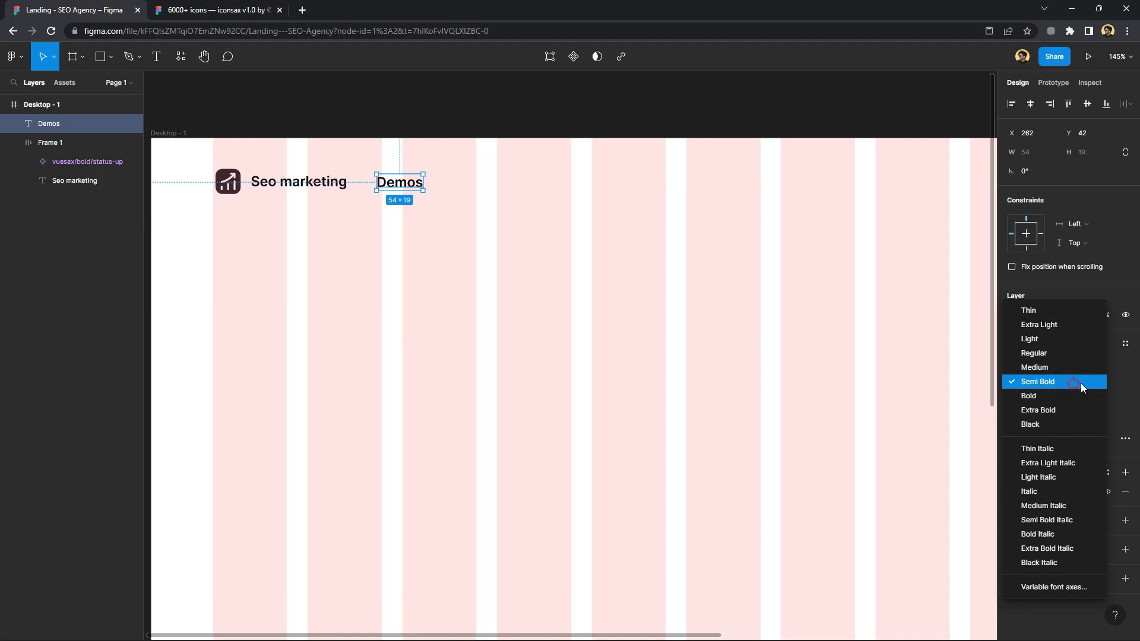
Keep Demos at size 16, move it right to X 273 and darken its fill
left_click(1087, 382)
type("14")
key("Return")
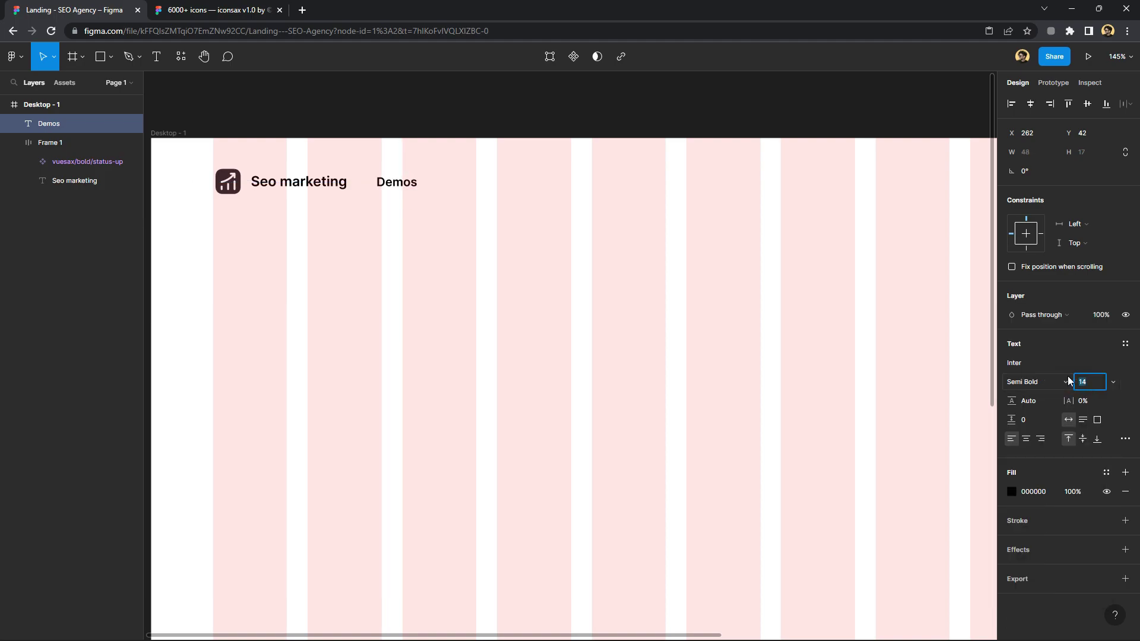
key("ctrl+z")
left_click_drag(415, 184, 425, 185)
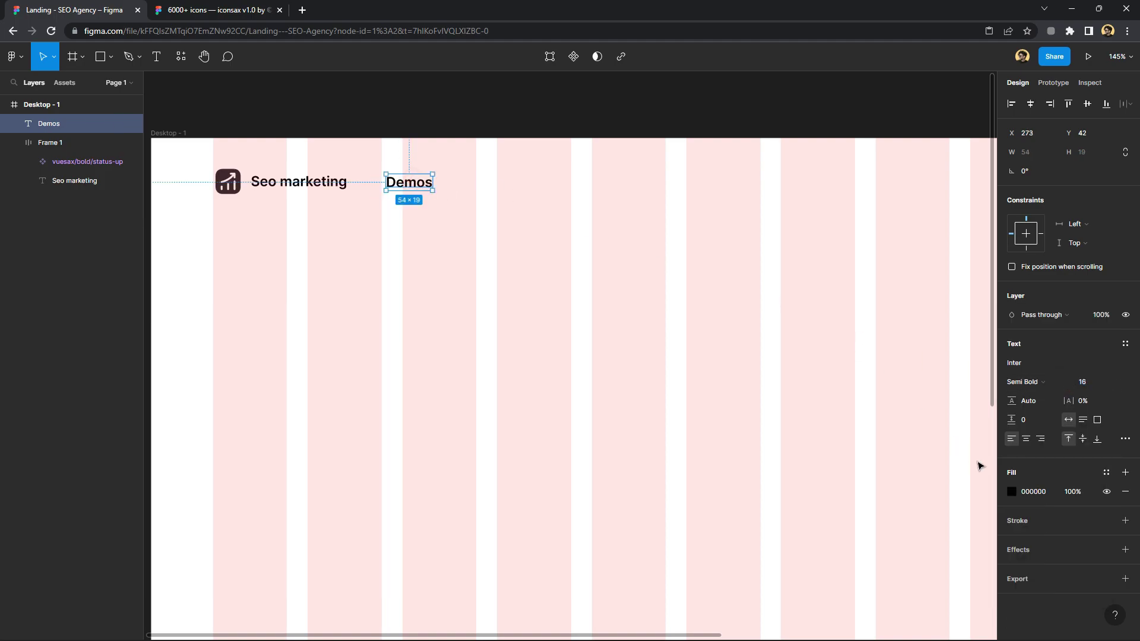
left_click(1011, 490)
left_click_drag(865, 468, 844, 484)
Set the Demos fill to 1F1E1E and save it as a colour style named 'black'
left_click(986, 332)
left_click(1012, 491)
left_click_drag(855, 473, 852, 477)
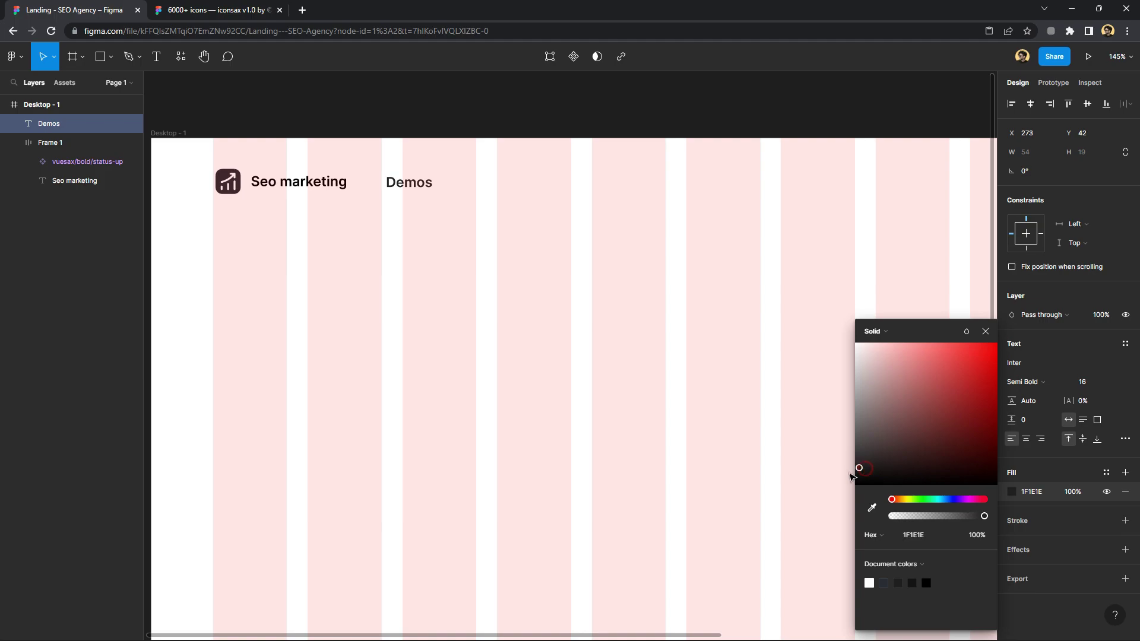
left_click(986, 331)
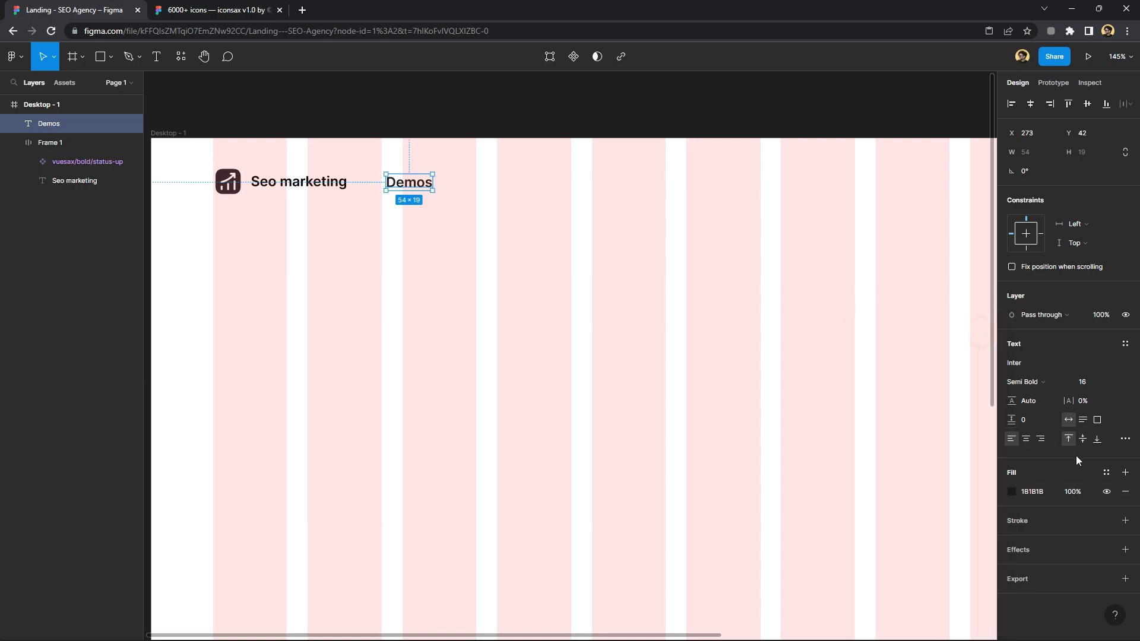
left_click(1106, 472)
left_click(1120, 494)
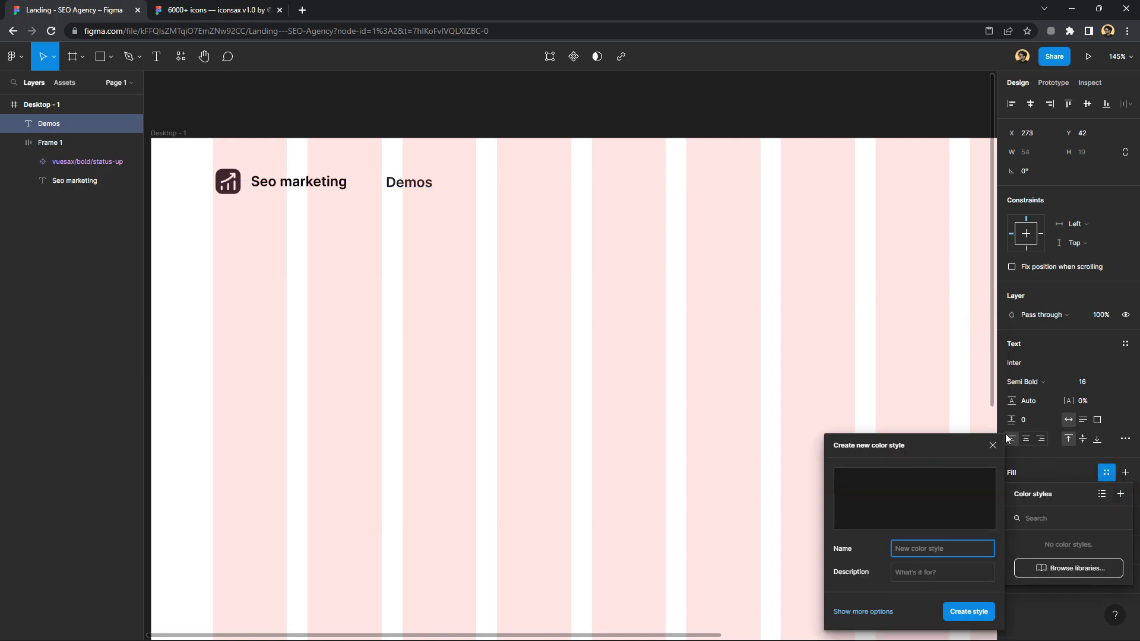
type("lac")
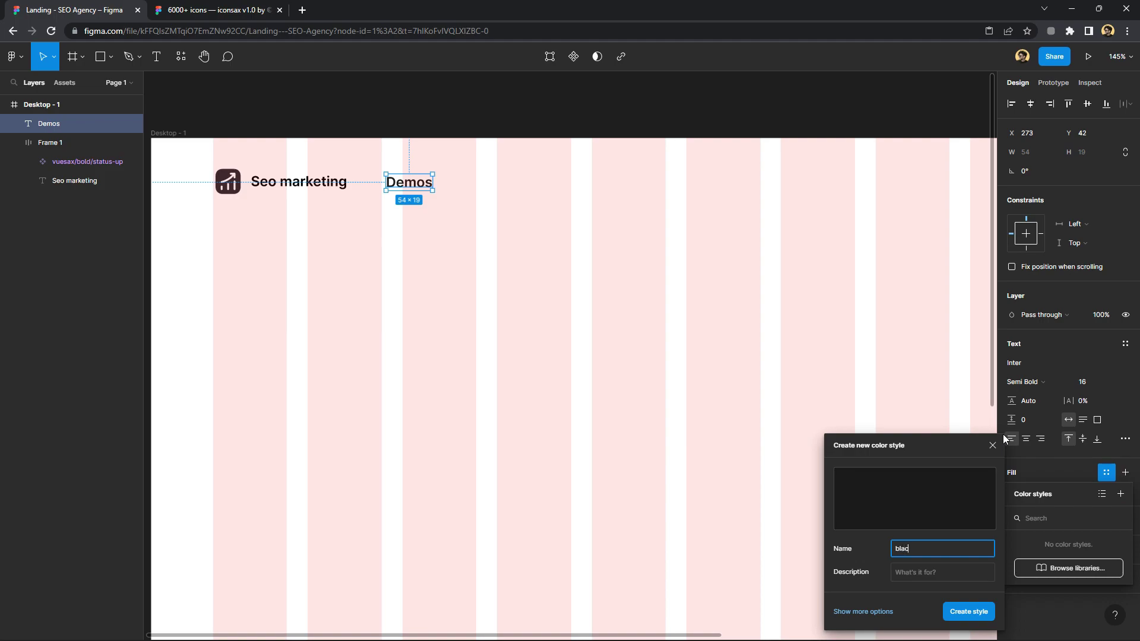
type("k")
key("Return")
Apply the black style to the logo frame's text colour, then reselect Demos
left_click(277, 196)
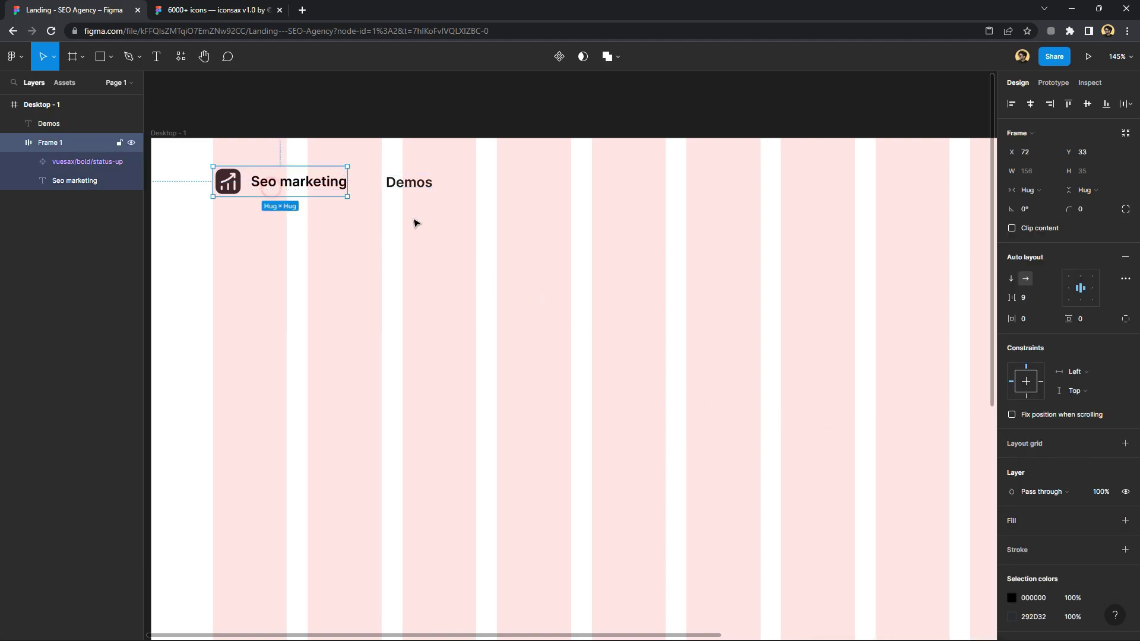
left_click(1106, 598)
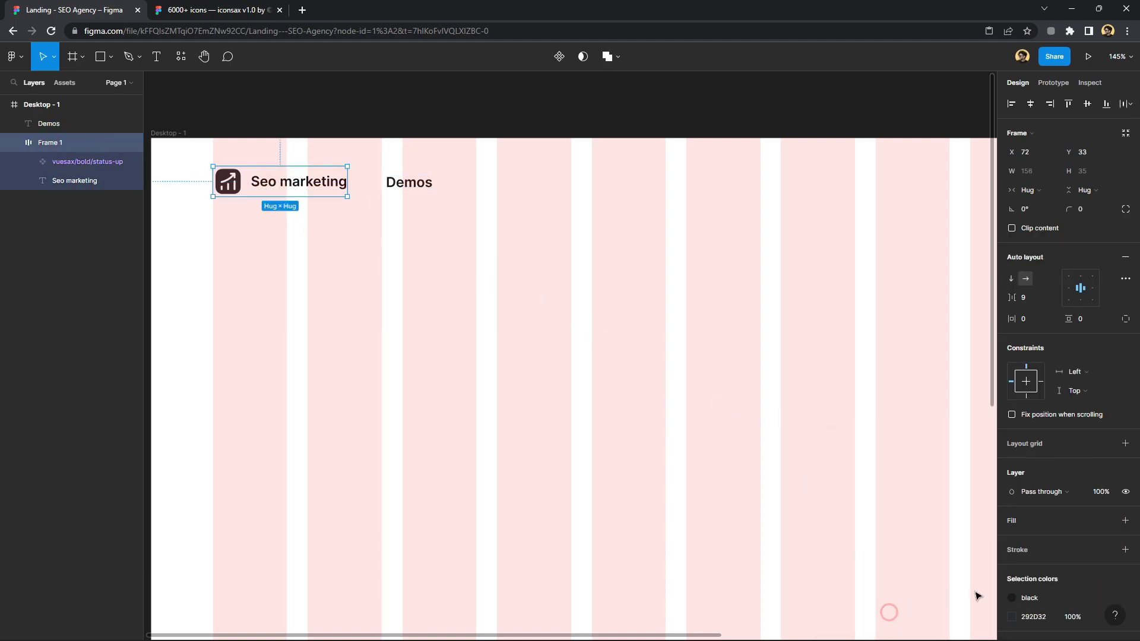
left_click(886, 616)
scroll(1089, 619, "down", 3)
left_click(1106, 538)
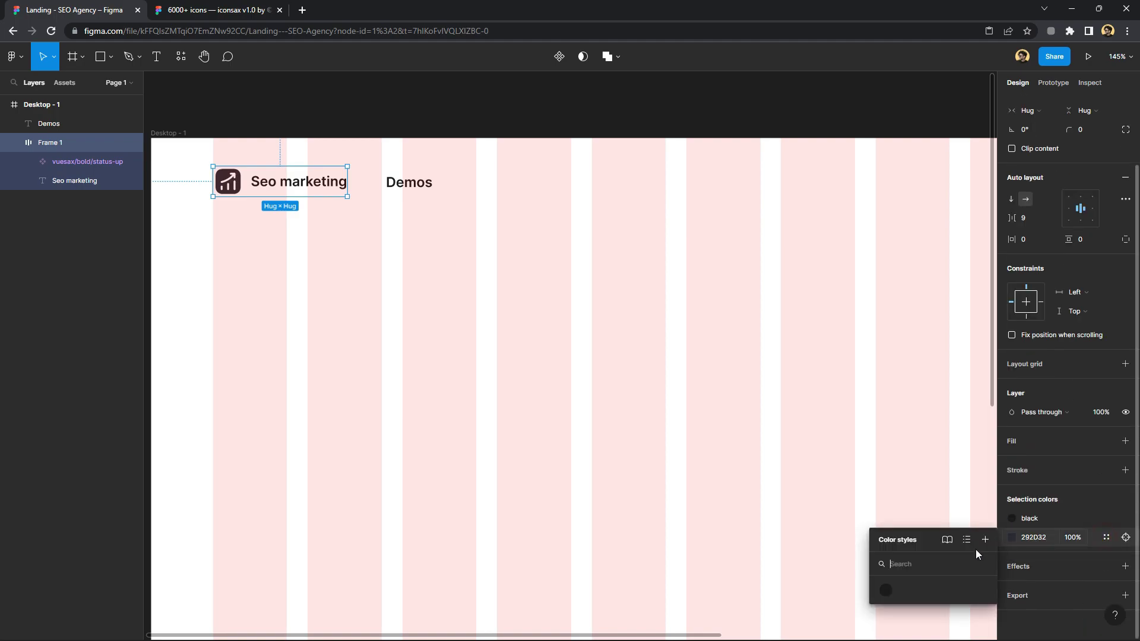
left_click(884, 593)
left_click(663, 437)
left_click(411, 182)
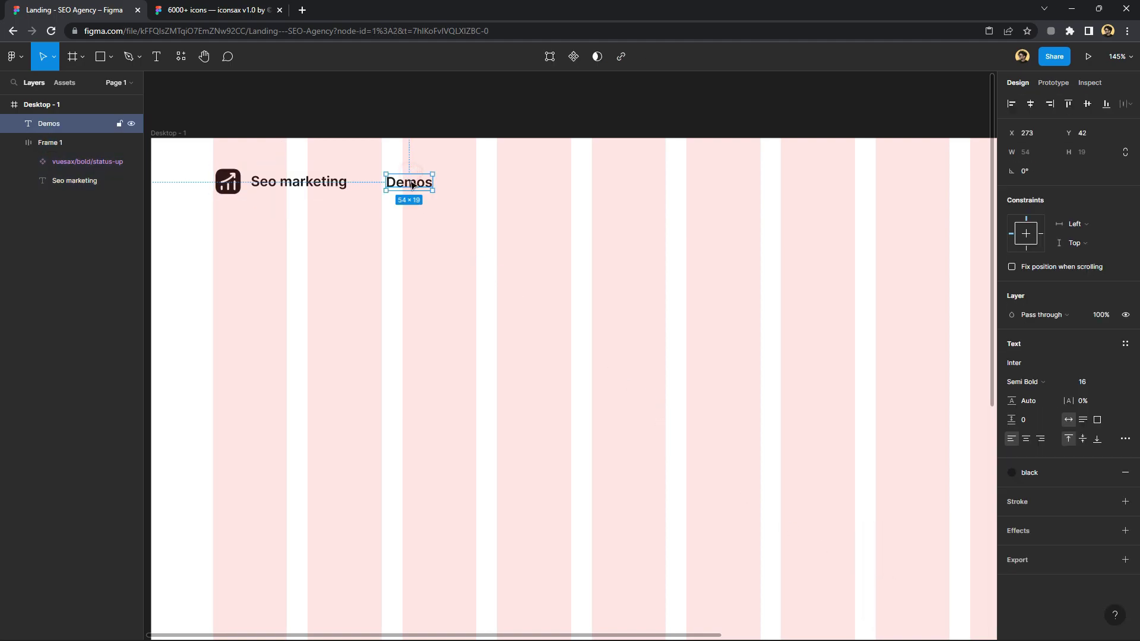
Duplicate the label rightward as 'About' and 'Pages' nav items
left_click_drag(410, 184, 481, 184)
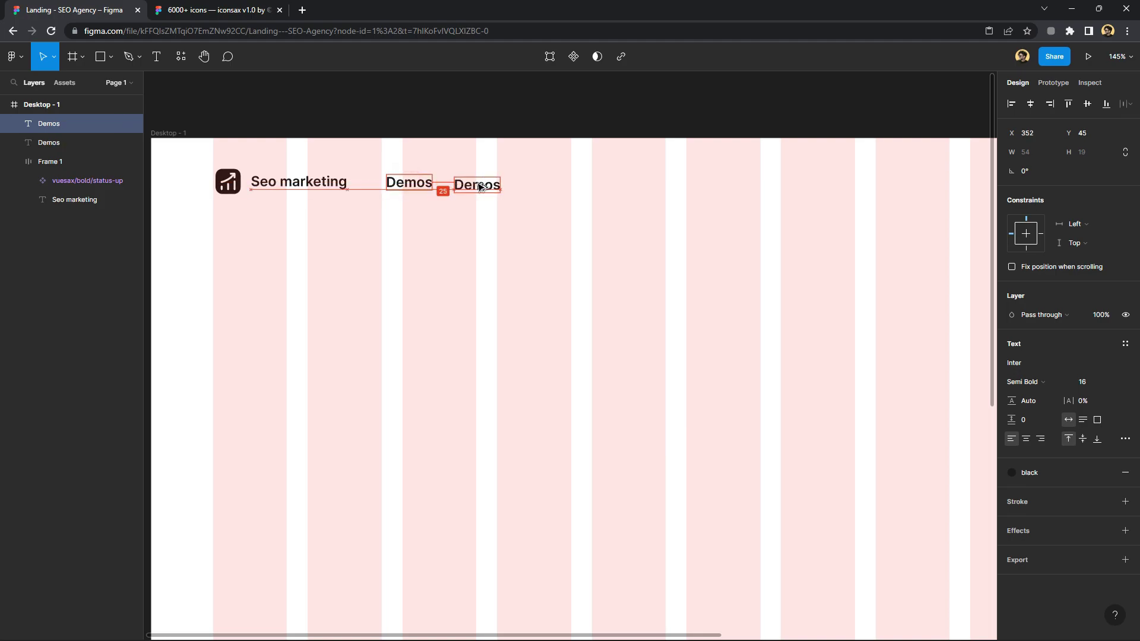
double_click(480, 181)
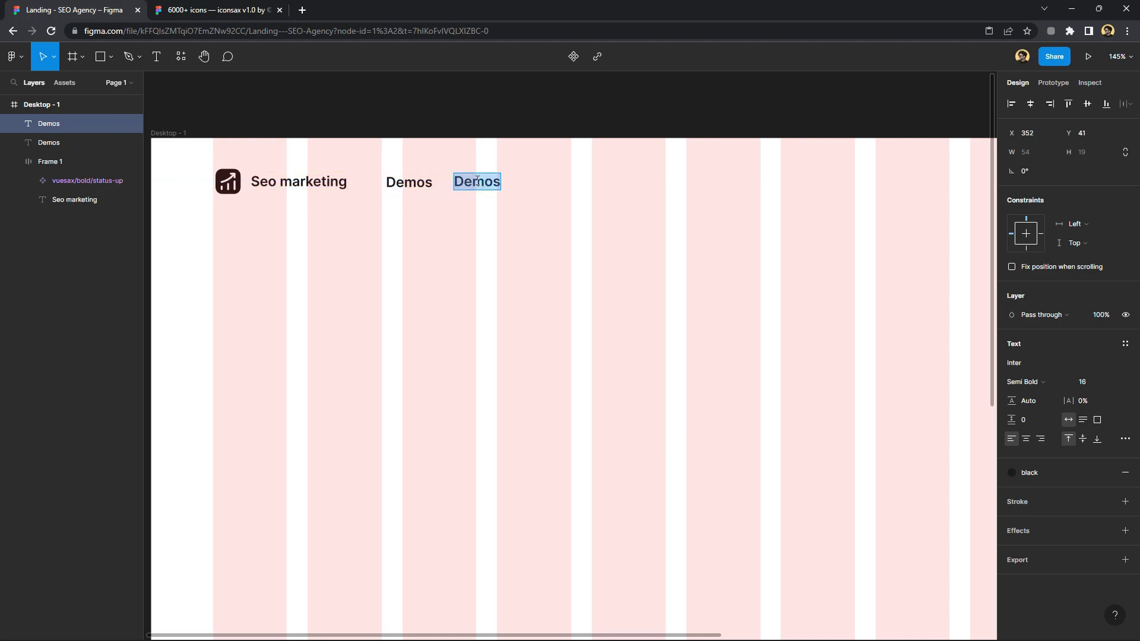
type("About")
key("Escape")
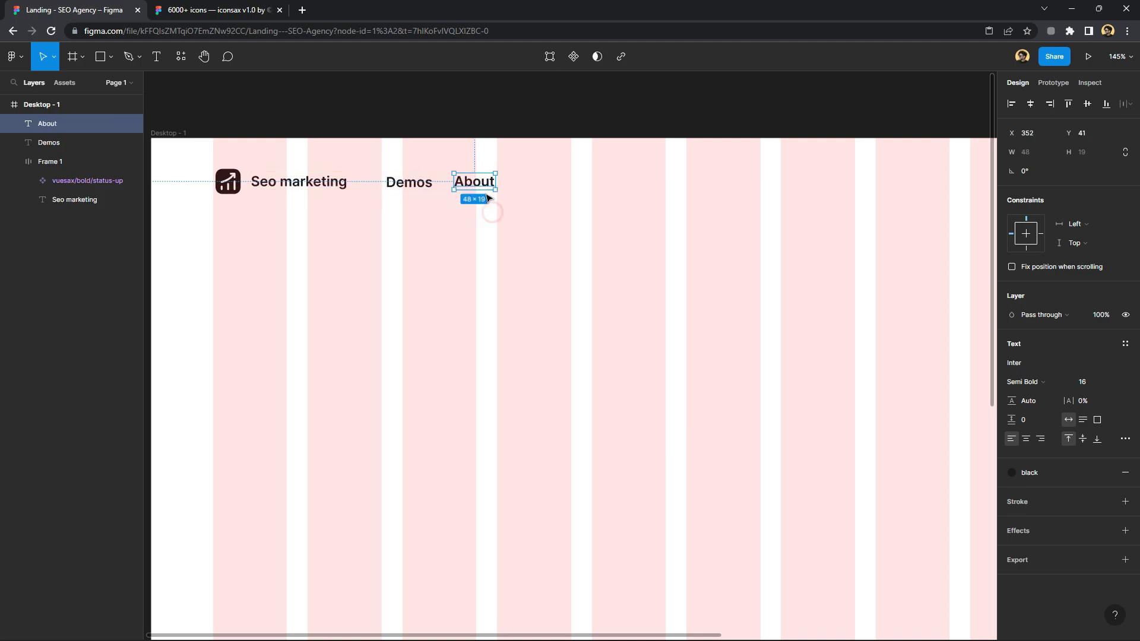
left_click_drag(481, 188, 529, 189)
double_click(520, 184)
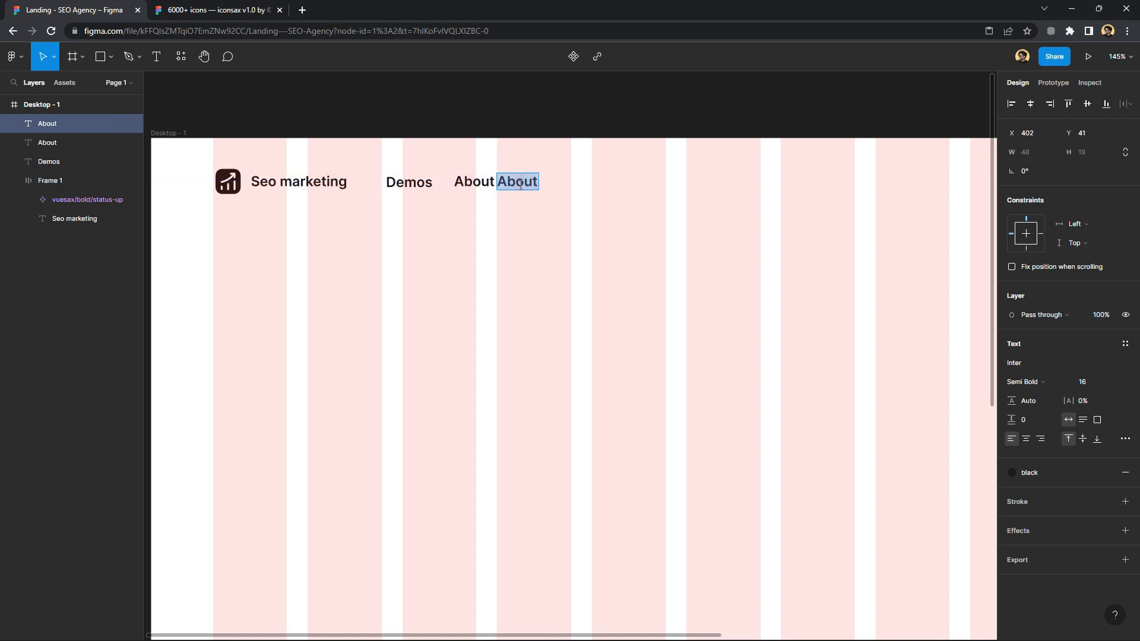
type("Pa")
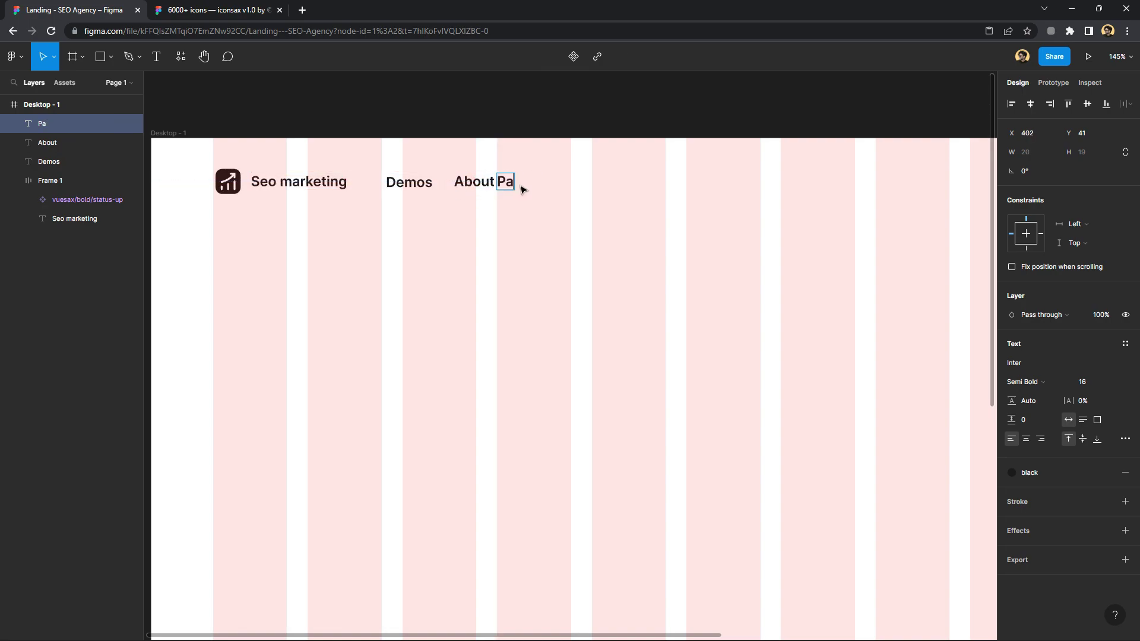
type("ges")
key("Escape")
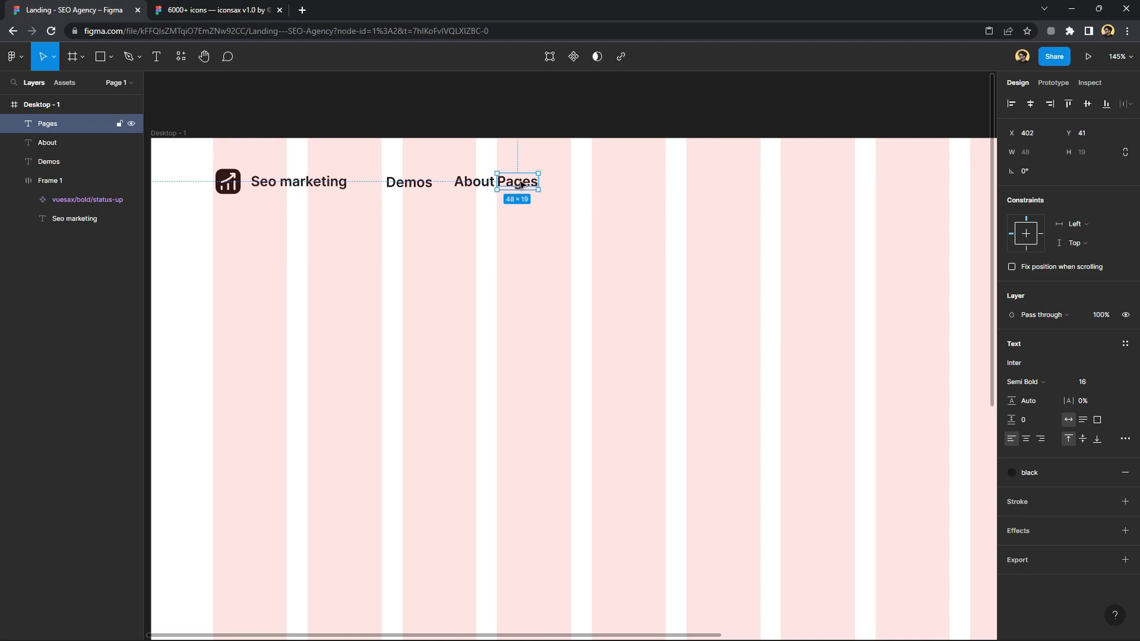
Add 'Blog' and 'Contact' nav items as further copies to the right
left_click_drag(520, 184, 577, 182, "alt")
double_click(576, 182)
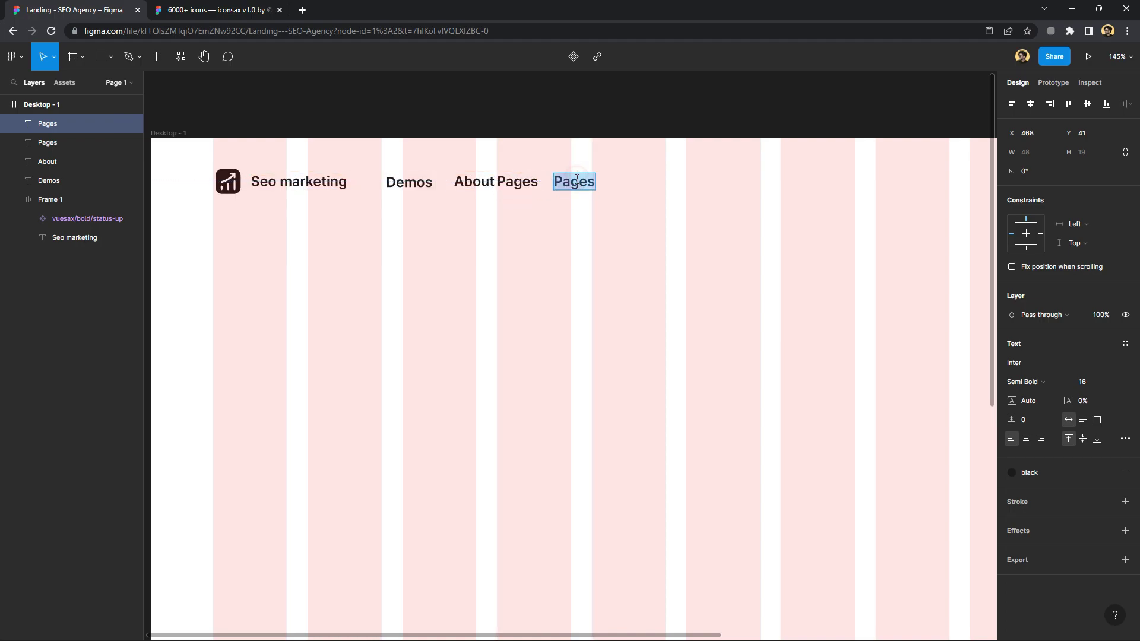
type("Blog")
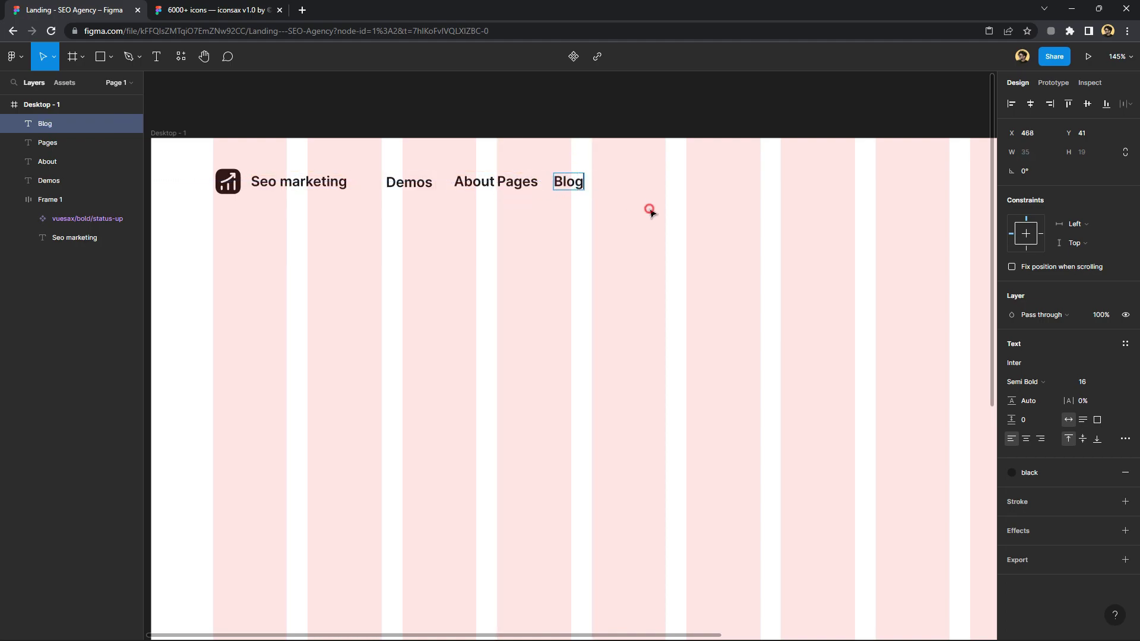
key("Escape")
left_click_drag(571, 184, 624, 190)
double_click(621, 186)
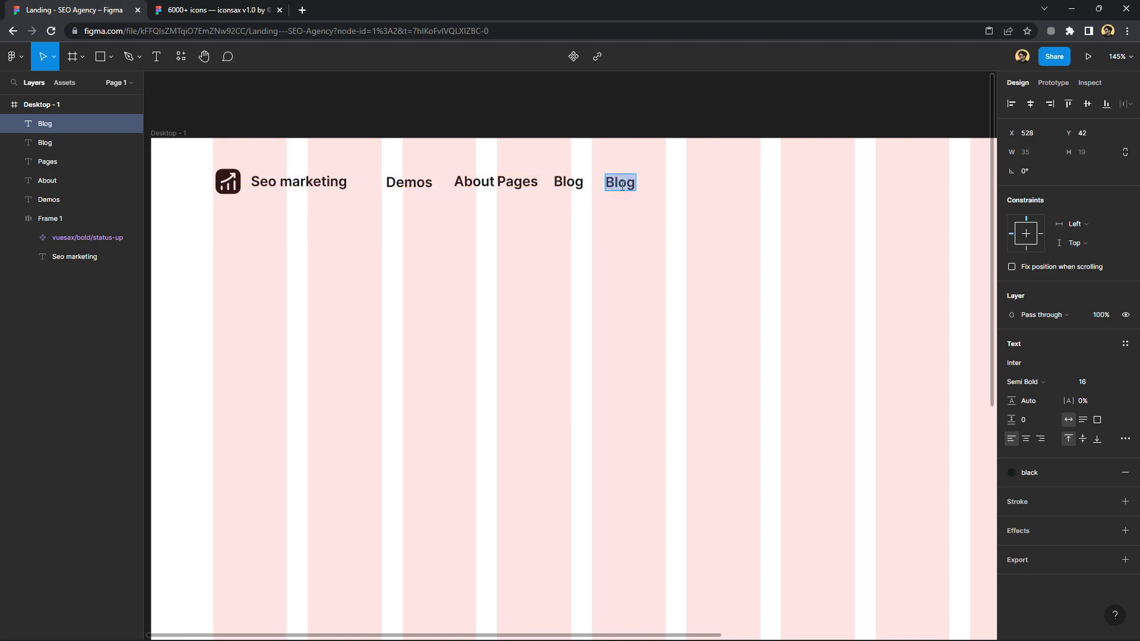
type("Contact")
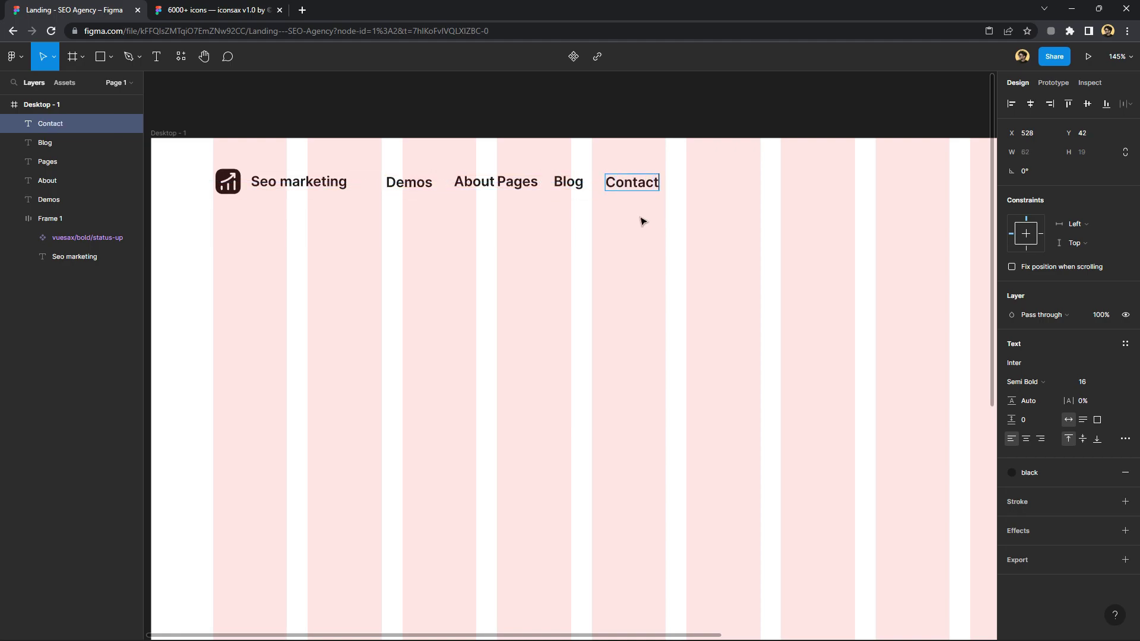
key("Escape")
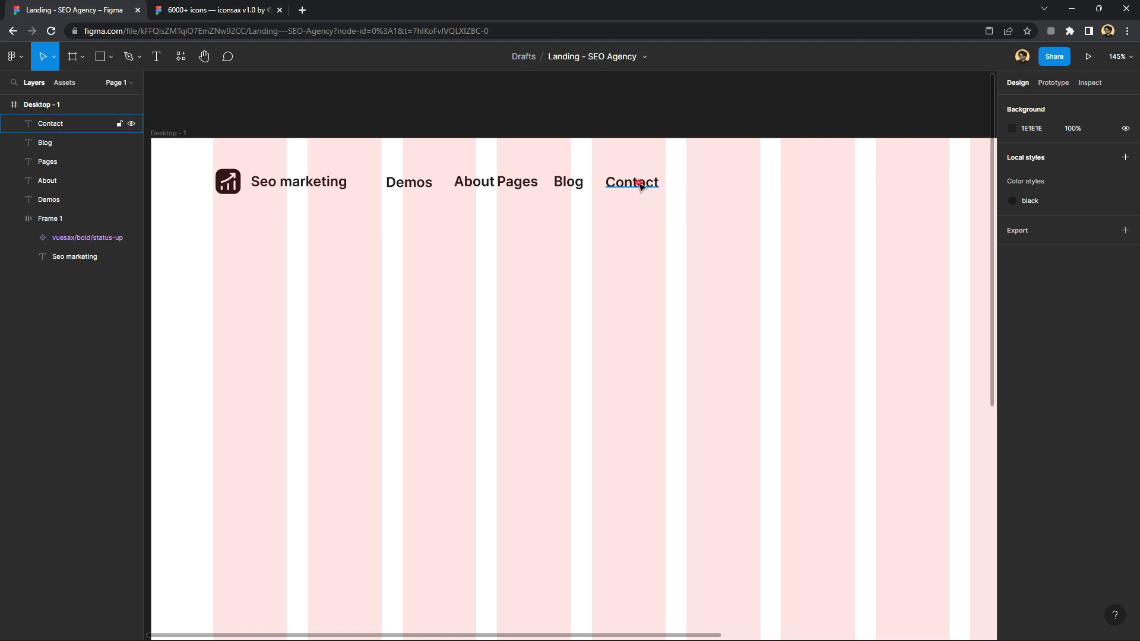
Add 'Login' and 'Get started free' items after Contact
left_click_drag(635, 183, 725, 186)
double_click(726, 187)
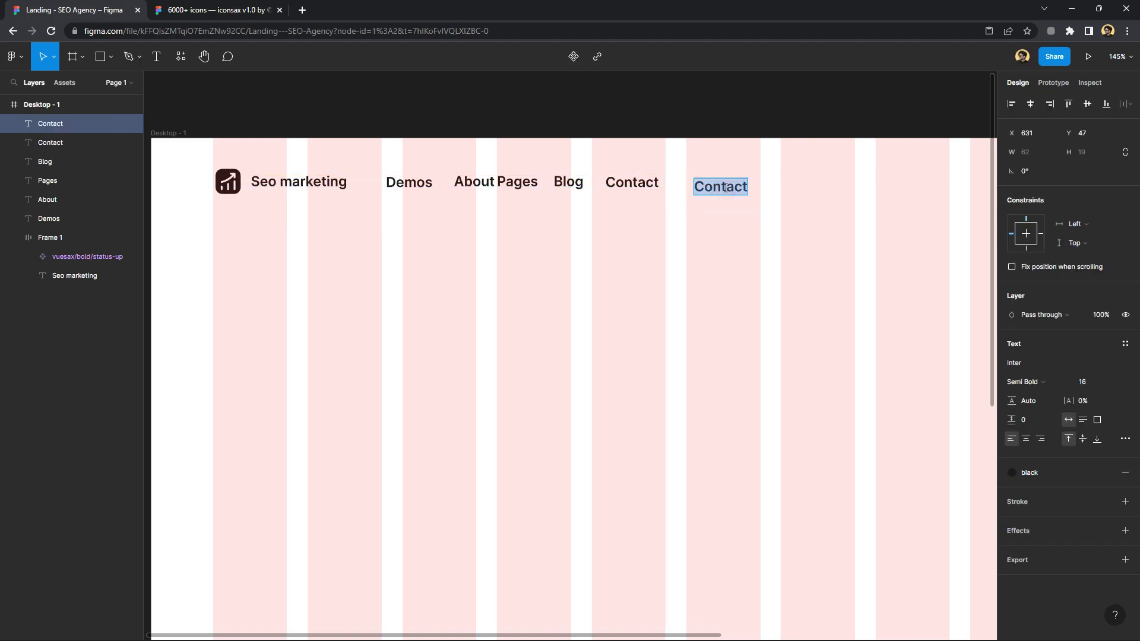
type("Login")
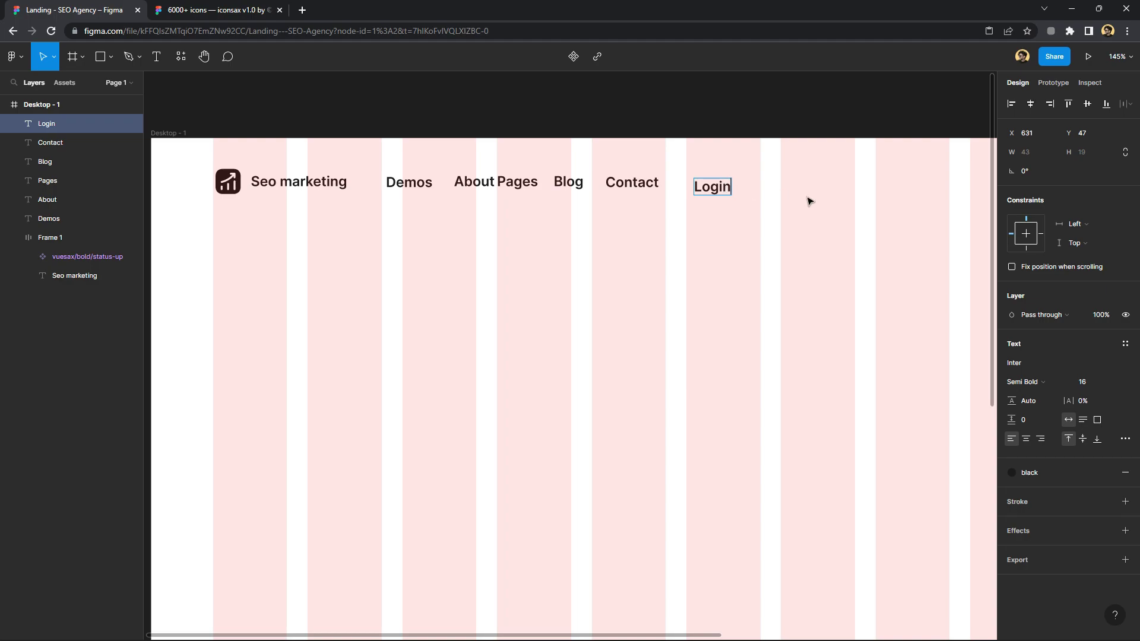
key("Escape")
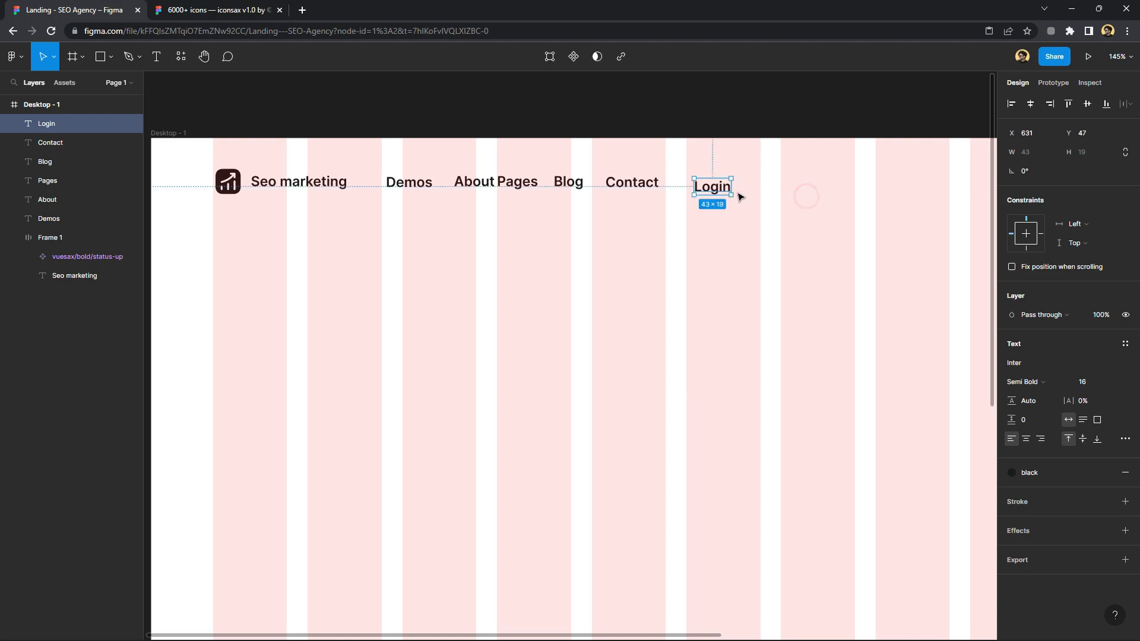
left_click_drag(717, 190, 767, 189)
double_click(767, 188)
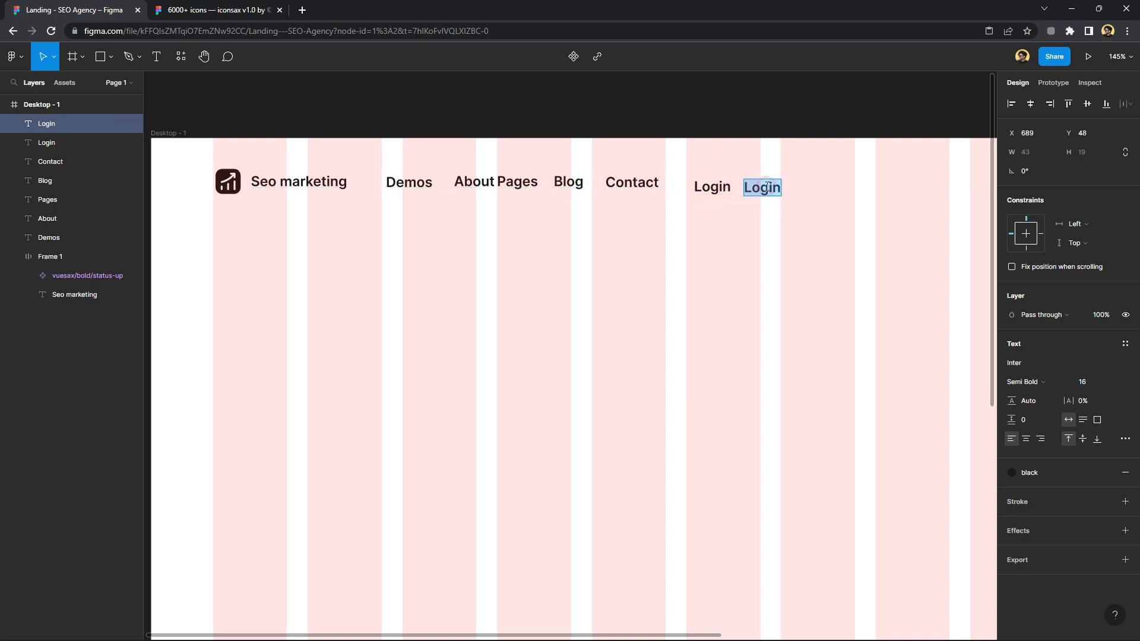
type("Get start")
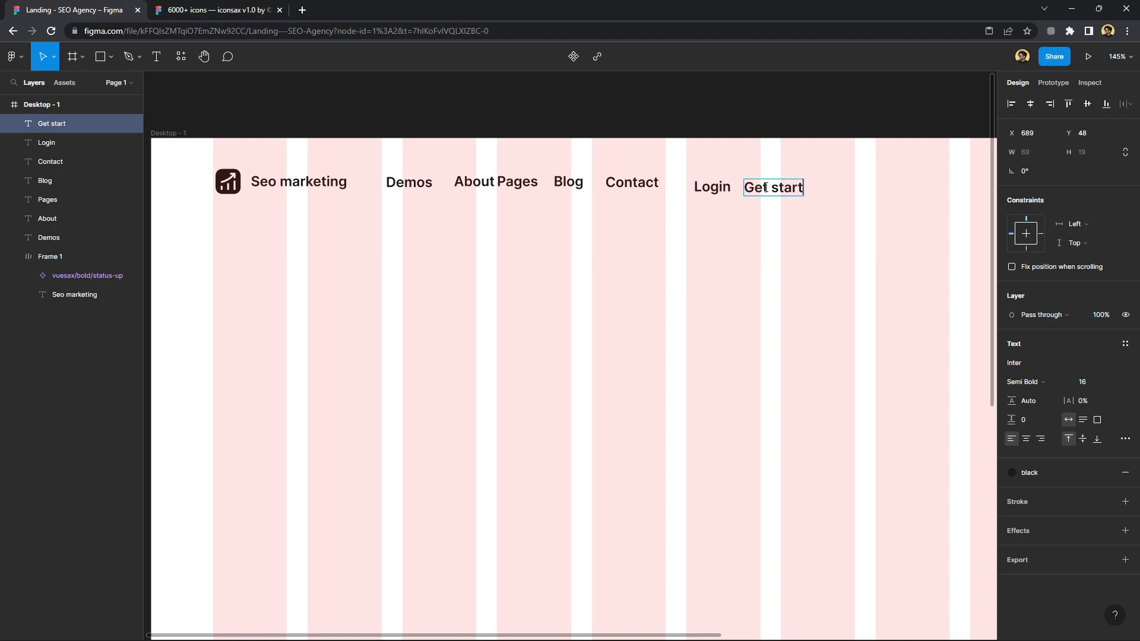
type("ed free")
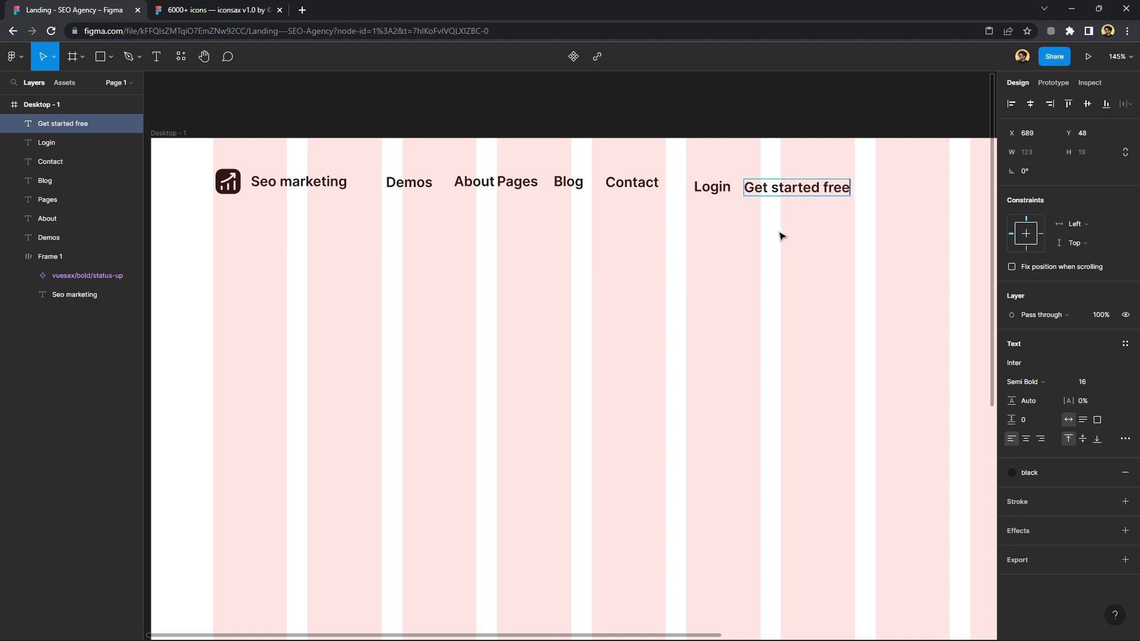
key("Escape")
Wrap 'Get started free' in a 153×41 auto-layout frame right of Login, filled with the black style
right_click(786, 187)
left_click(807, 332)
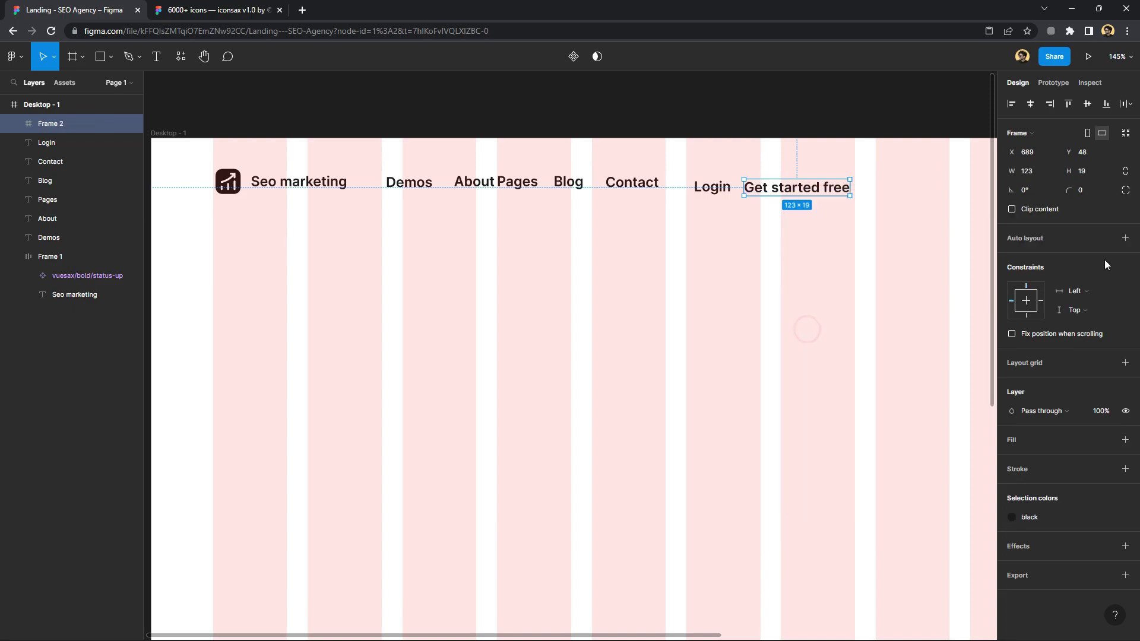
left_click(1125, 243)
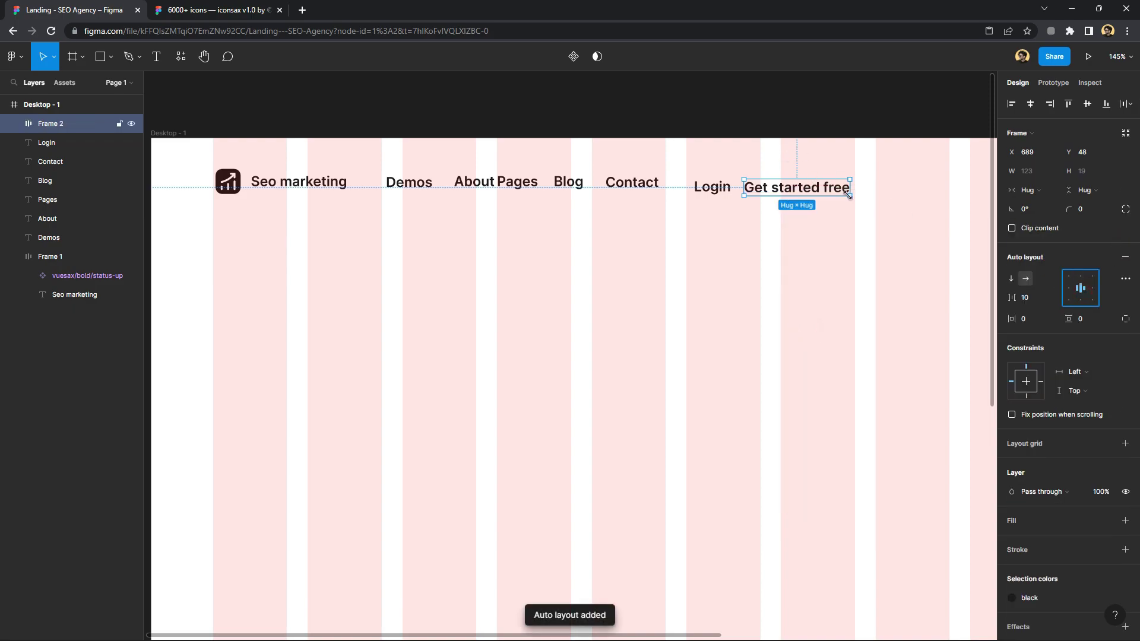
left_click_drag(849, 195, 874, 215)
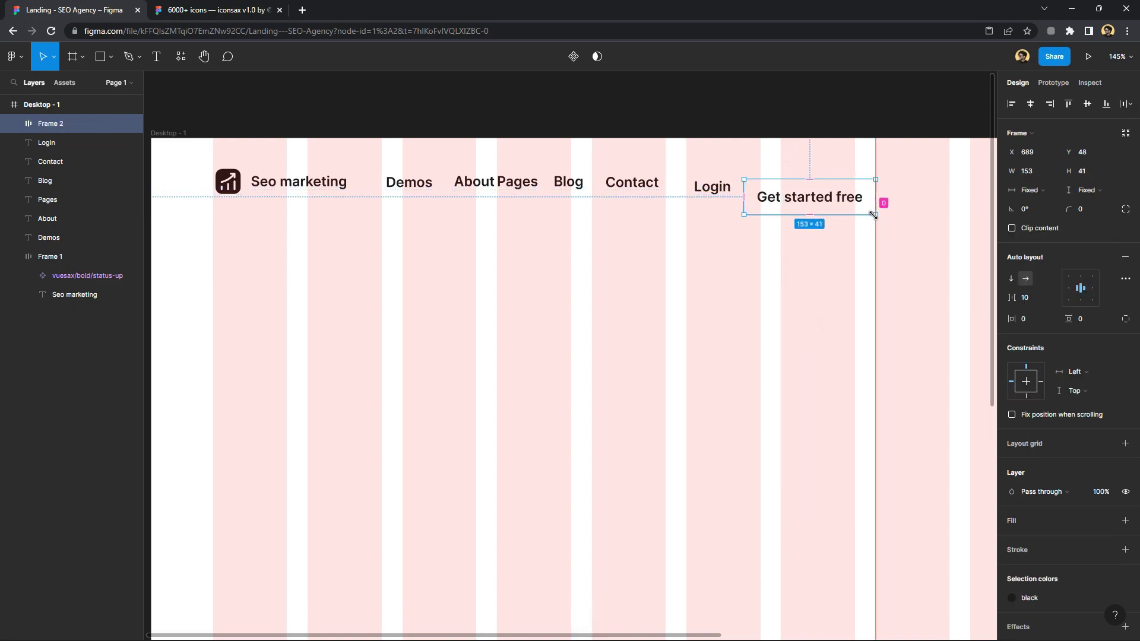
left_click_drag(802, 201, 878, 191)
scroll(878, 297, "right", 3)
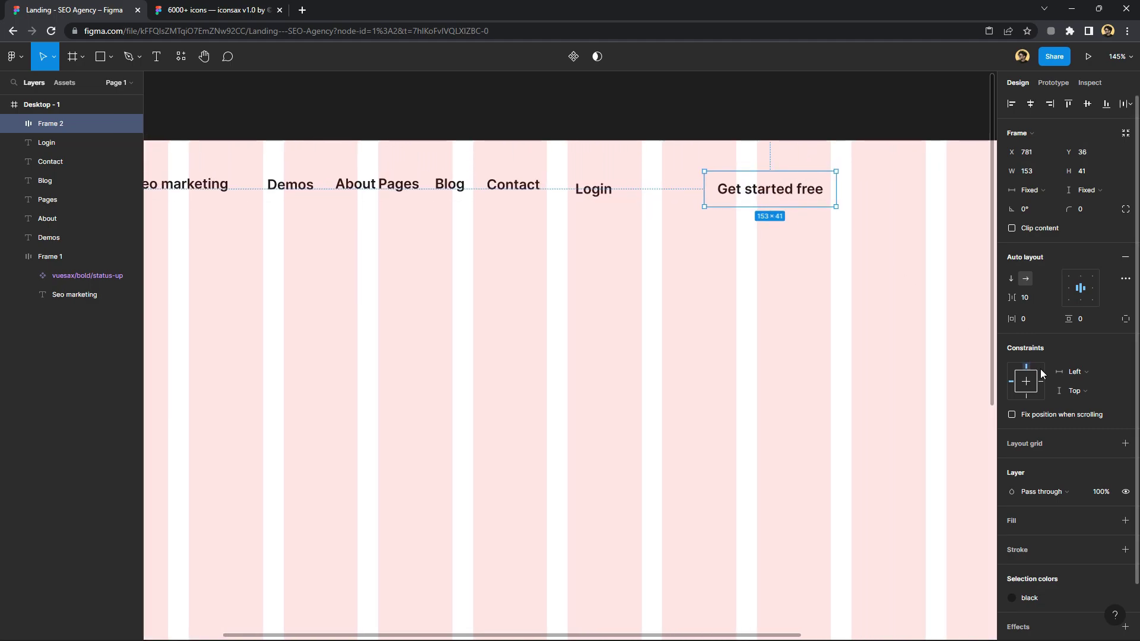
left_click(1124, 519)
left_click(1106, 521)
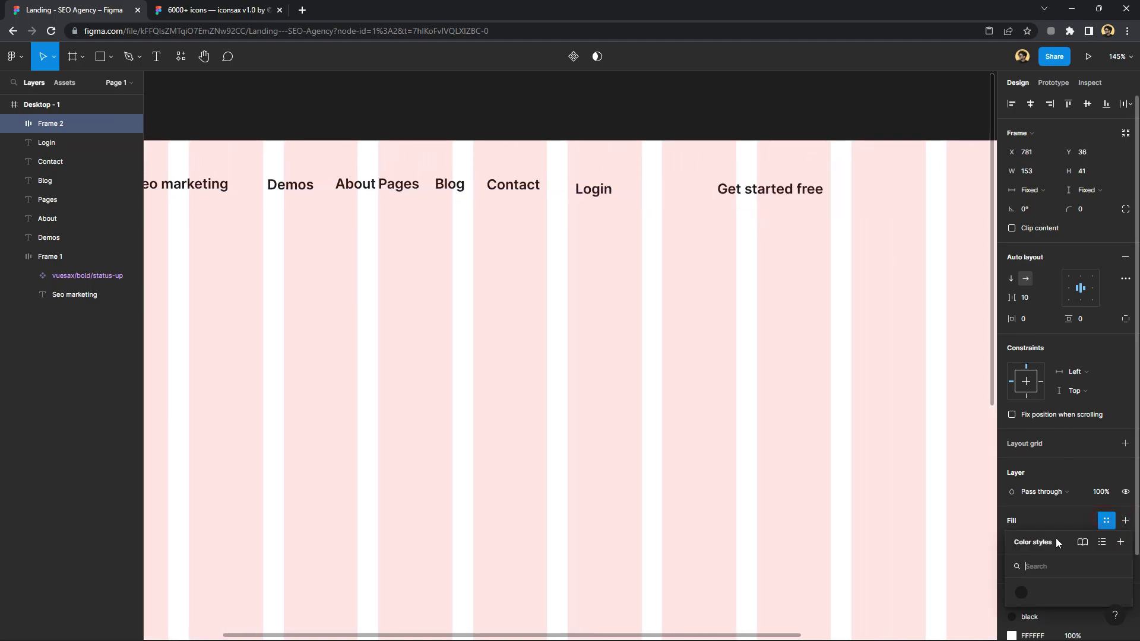
left_click(1019, 593)
Change the button's text colour to F2F2F2
double_click(780, 192)
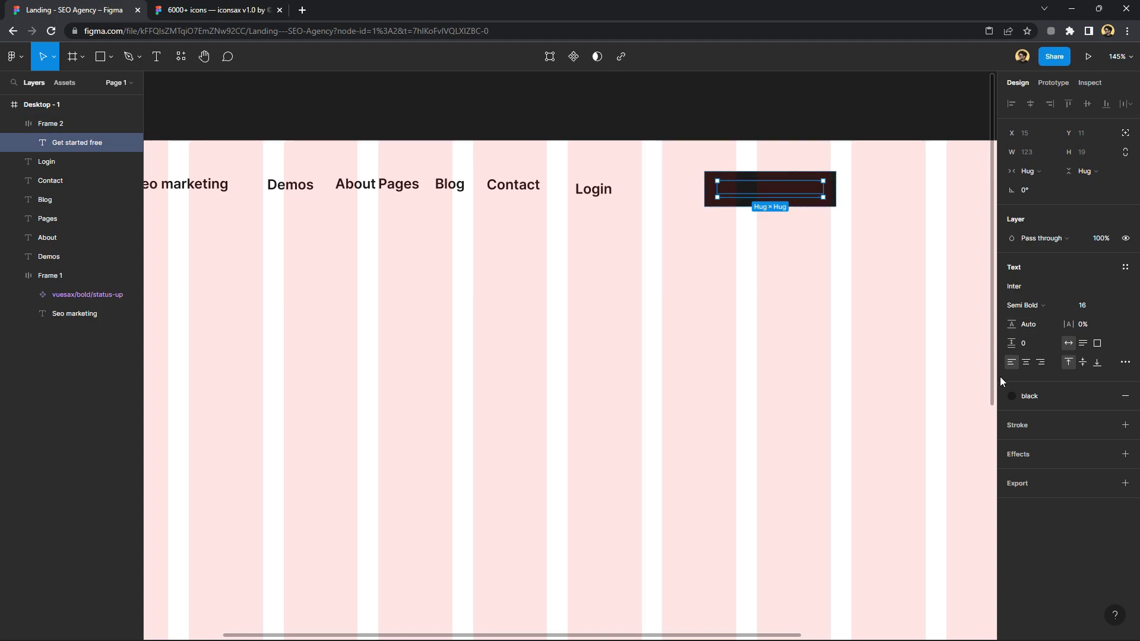
left_click(1105, 397)
left_click(1011, 416)
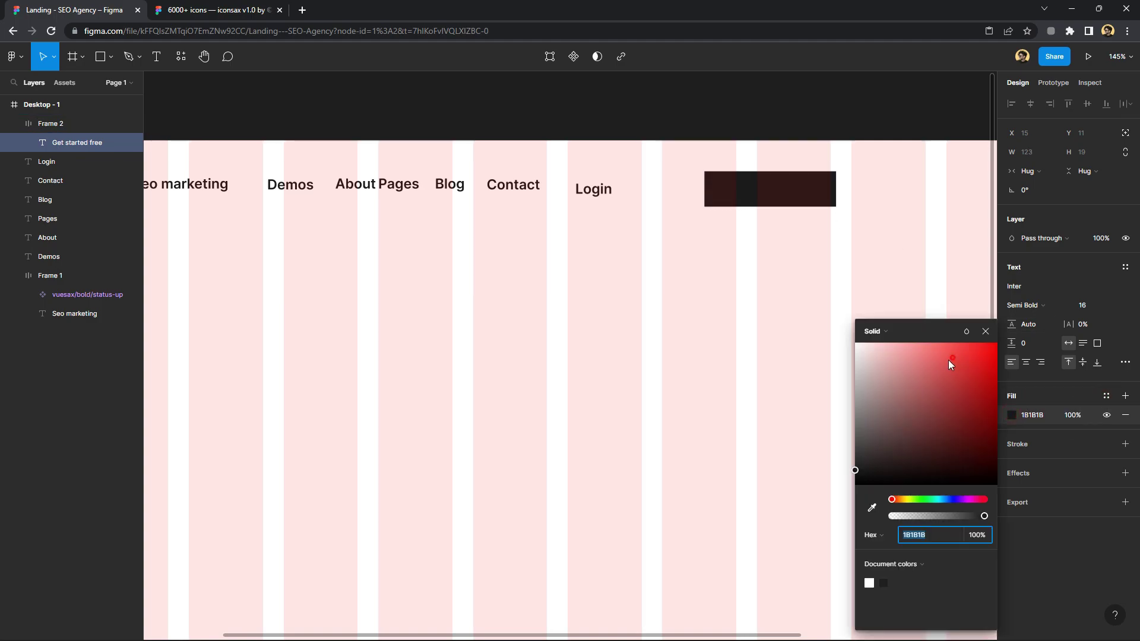
type("F2F2F2")
key("Return")
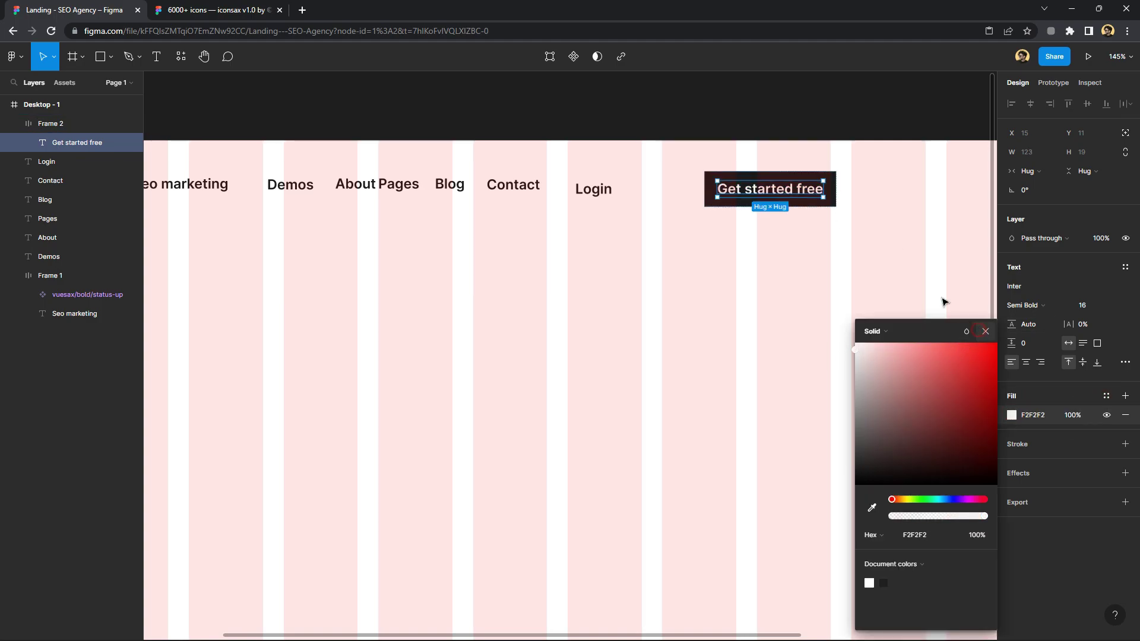
left_click(839, 204)
left_click(1090, 209)
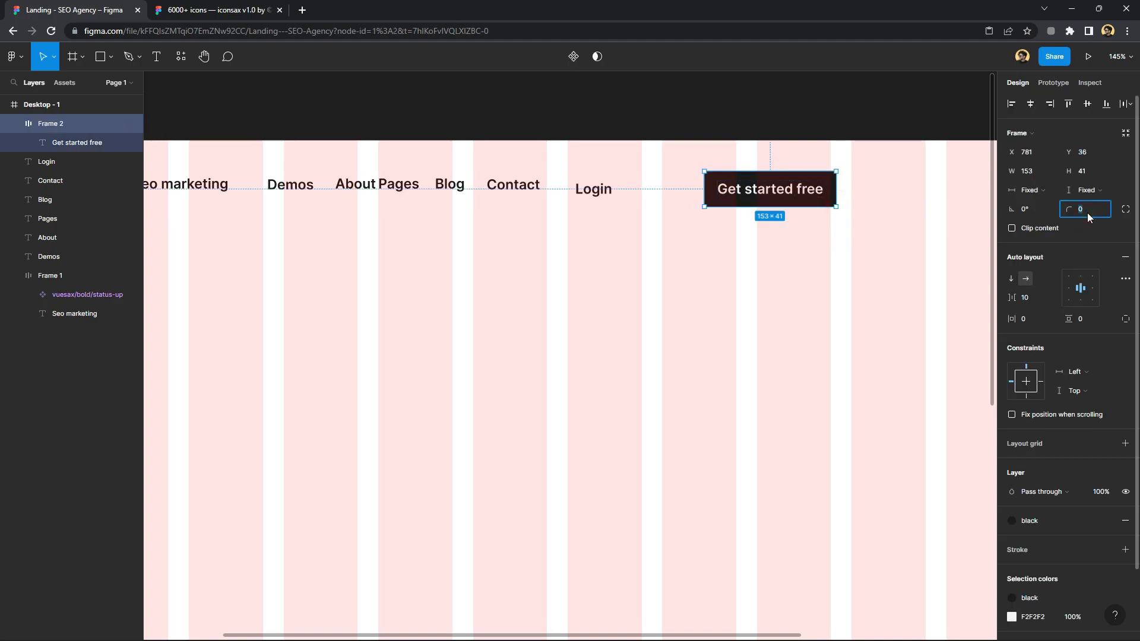
left_click(872, 234)
Frame the Demos–Login nav links as a centered auto-layout row with 29 spacing
scroll(866, 246, "down", 3, "ctrl")
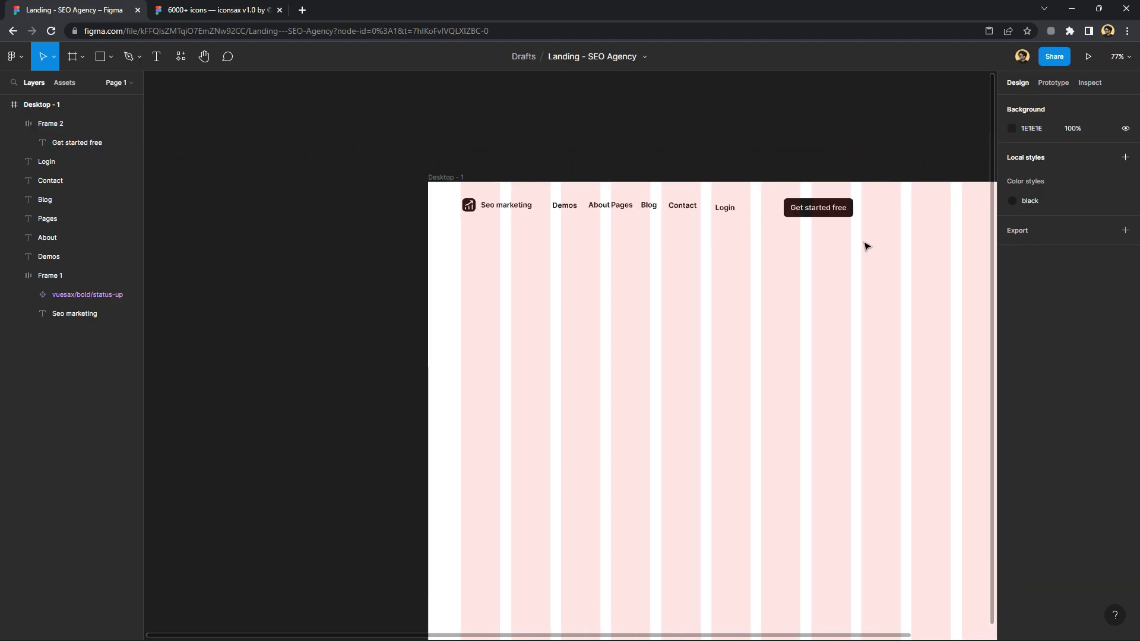
left_click_drag(745, 229, 550, 196)
right_click(584, 201)
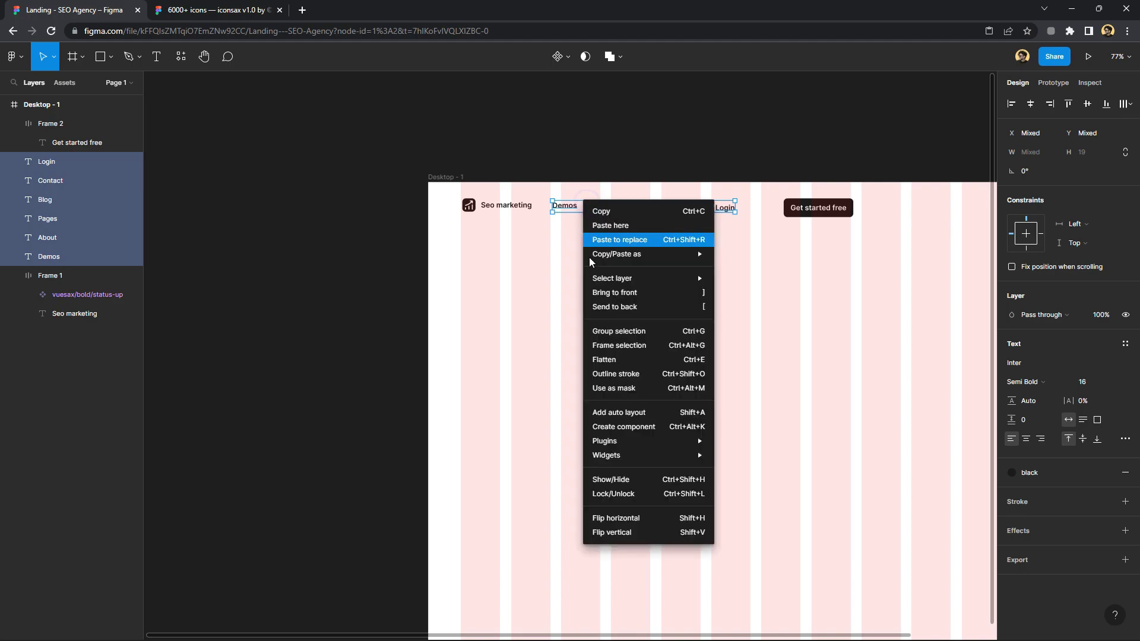
left_click(606, 345)
left_click(1126, 238)
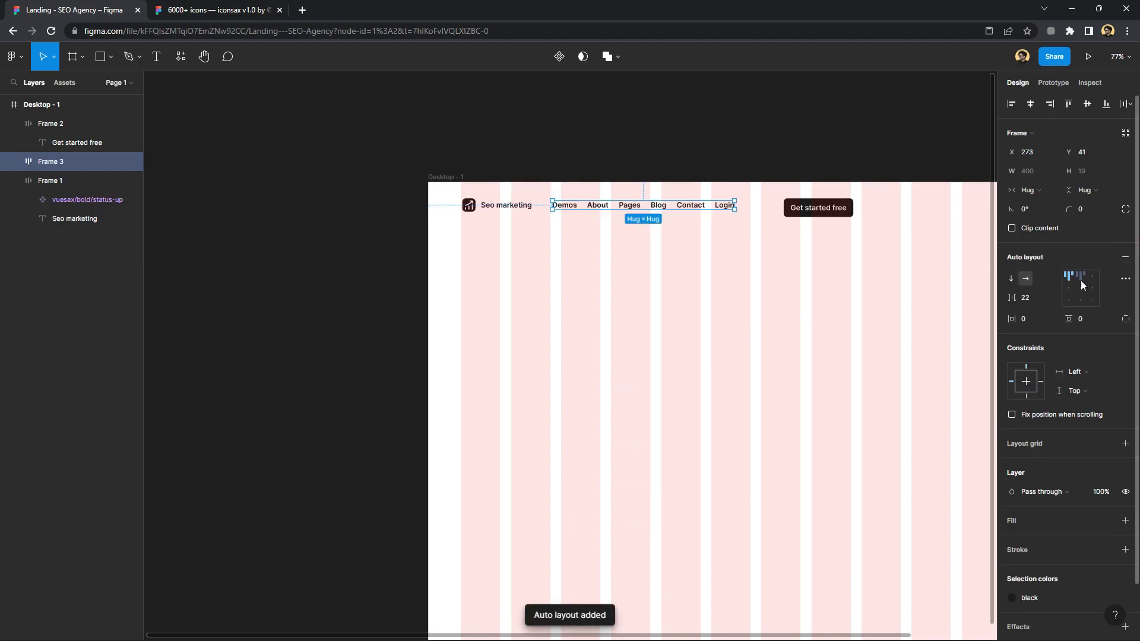
left_click(1081, 287)
left_click_drag(1011, 297, 1016, 297)
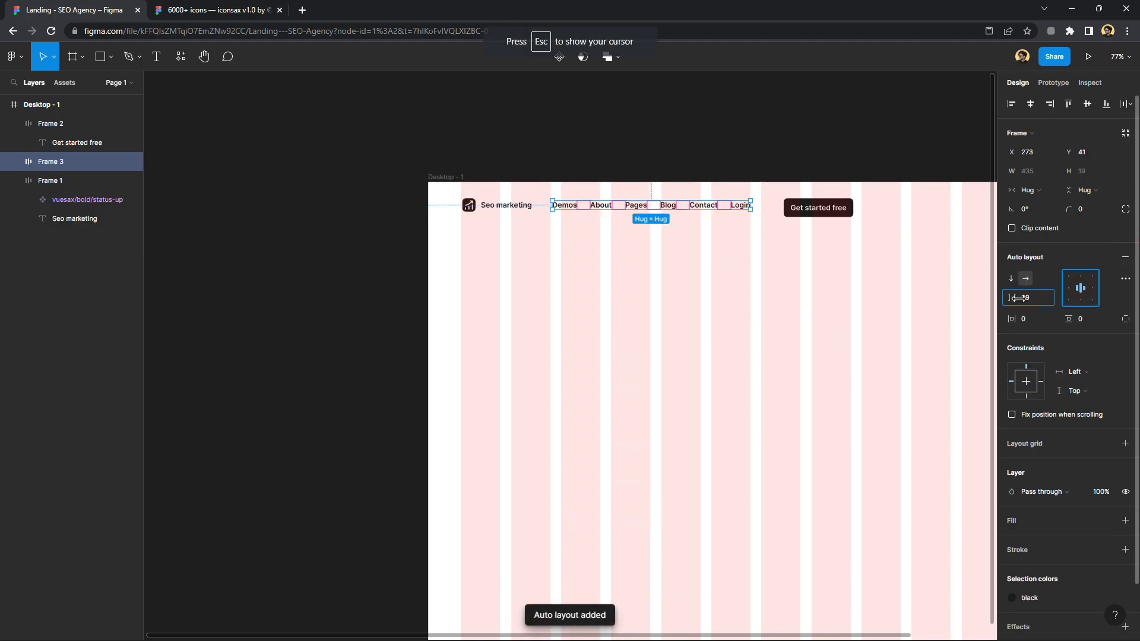
left_click(917, 273)
Wrap logo, nav links and button in a centered auto-layout header spread across the page
scroll(831, 250, "right", 3)
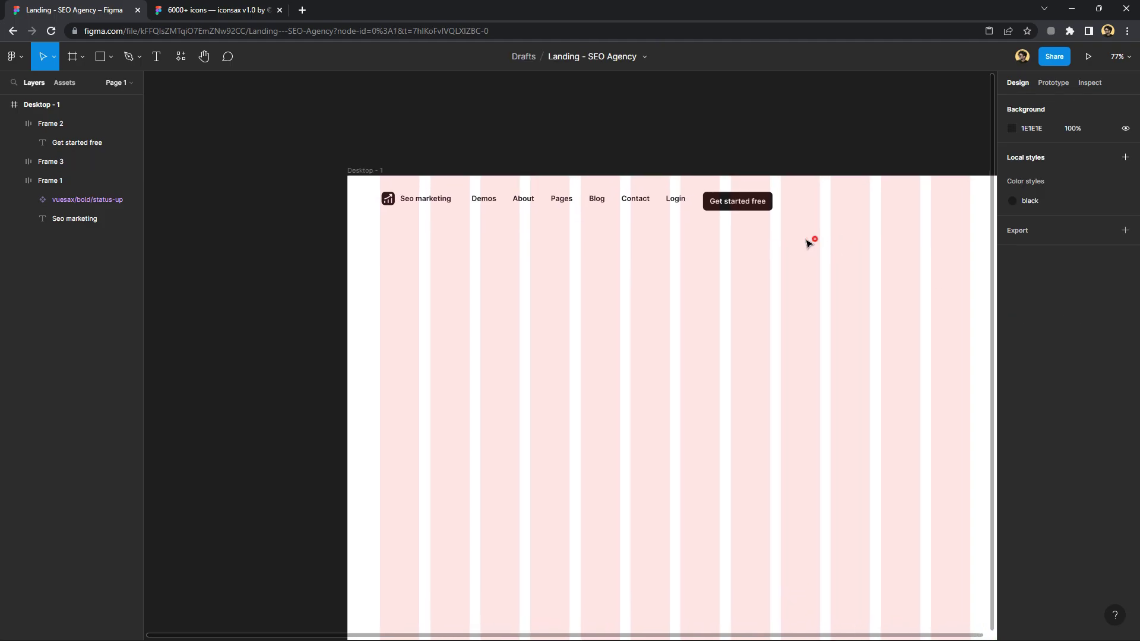
mouse_move(809, 244)
left_mouse_down()
mouse_move(683, 204)
mouse_move(422, 191)
left_mouse_up()
right_click(446, 195)
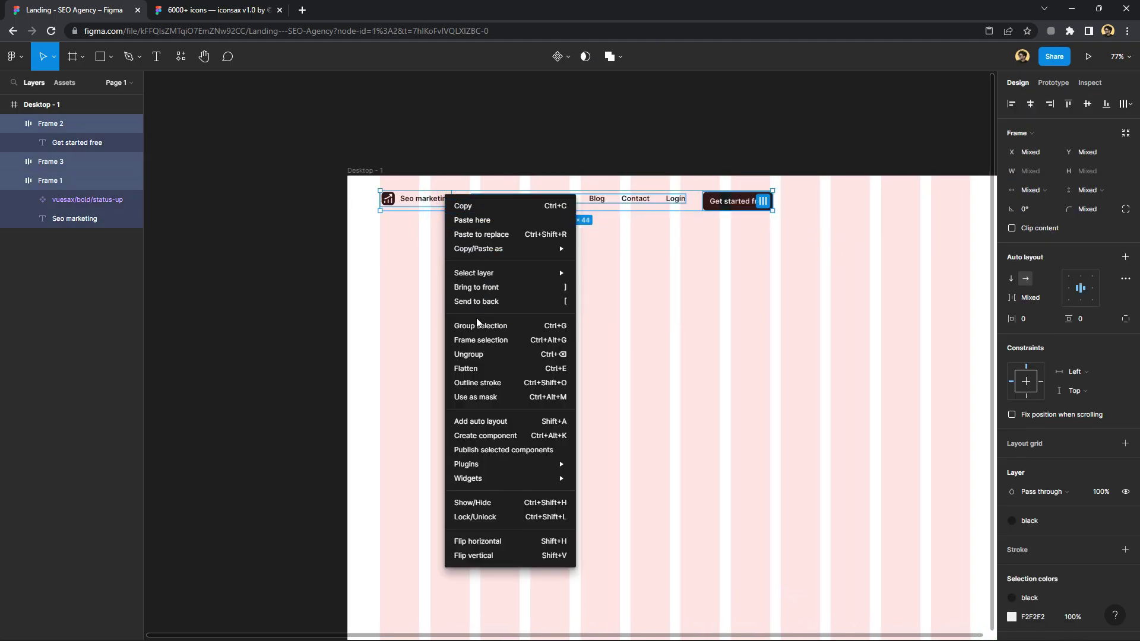
left_click(478, 340)
left_click(1124, 238)
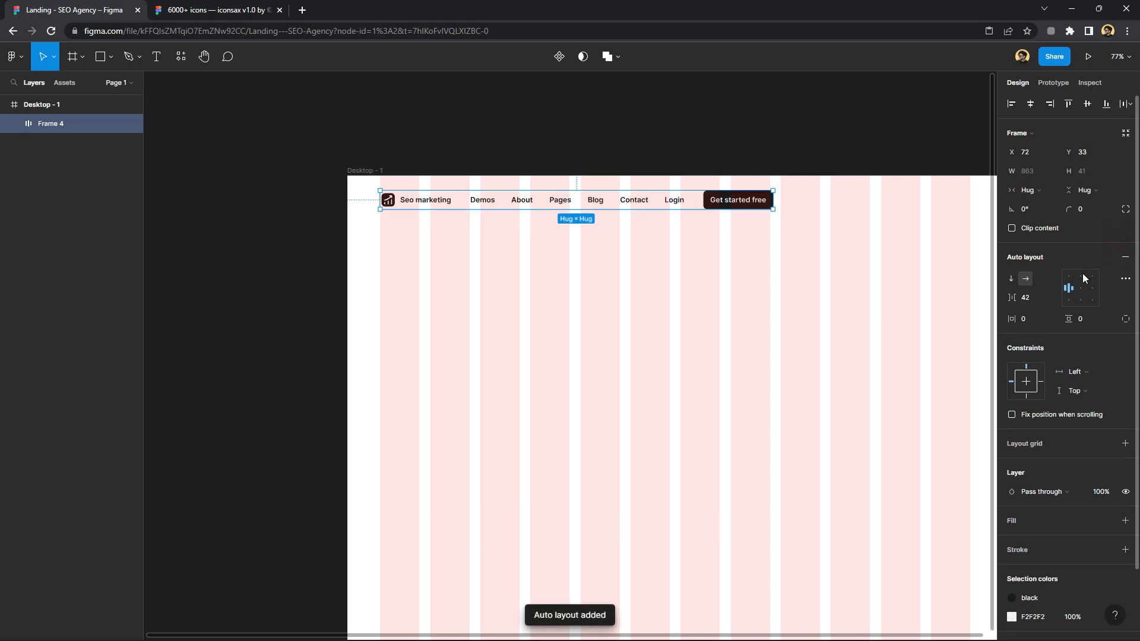
left_click(1077, 290)
mouse_move(1012, 297)
left_mouse_down()
mouse_move(1040, 297)
mouse_move(65, 282)
left_mouse_up()
scroll(968, 286, "right", 2)
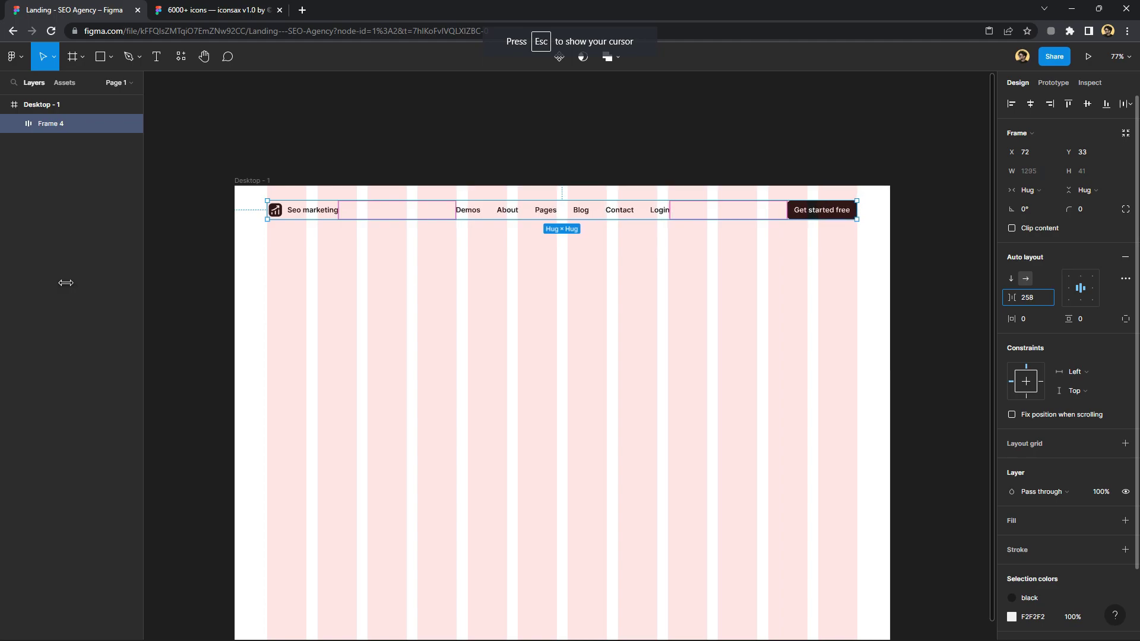
Drill into the header to select the logo icon
left_click(483, 221)
double_click(473, 215)
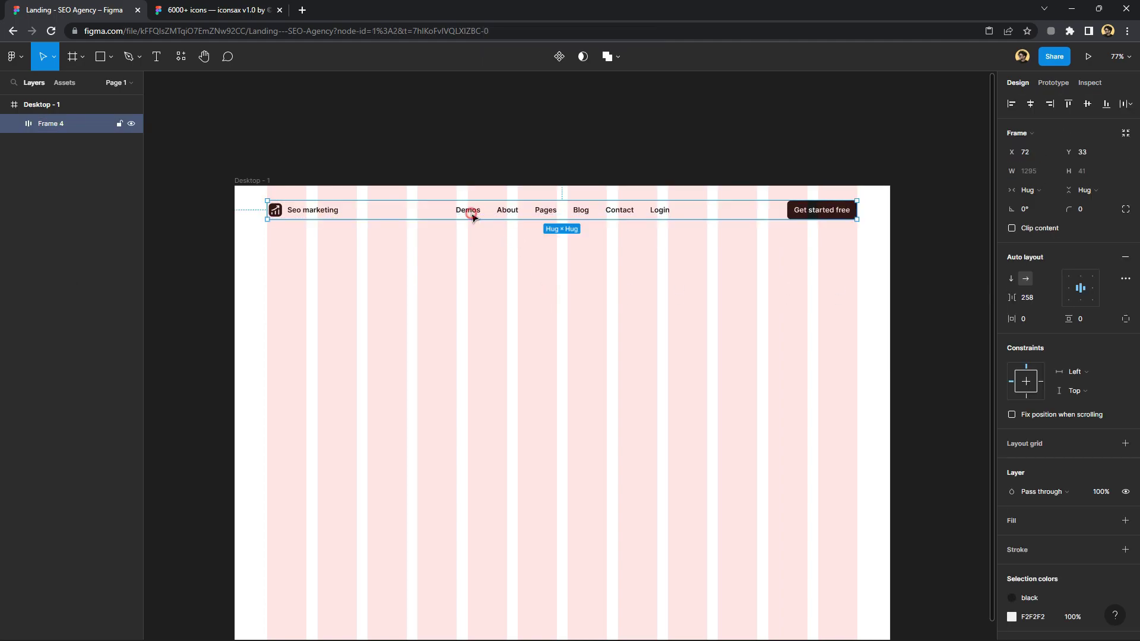
left_click(343, 217)
double_click(275, 209)
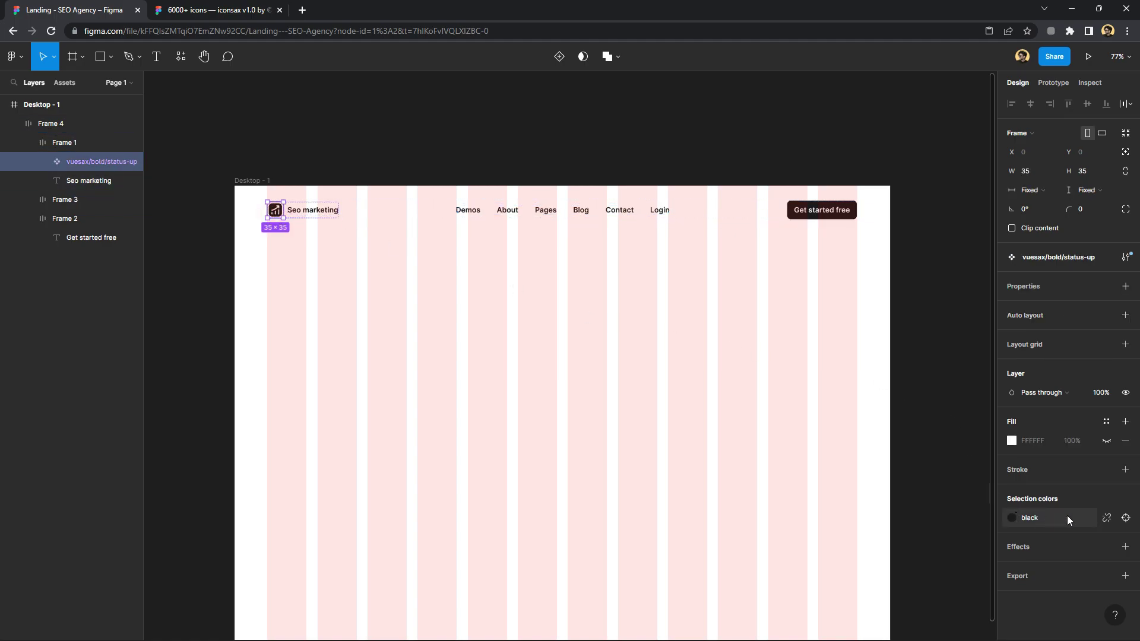
Recolour the logo icon to green 23CA5C
left_click(1012, 518)
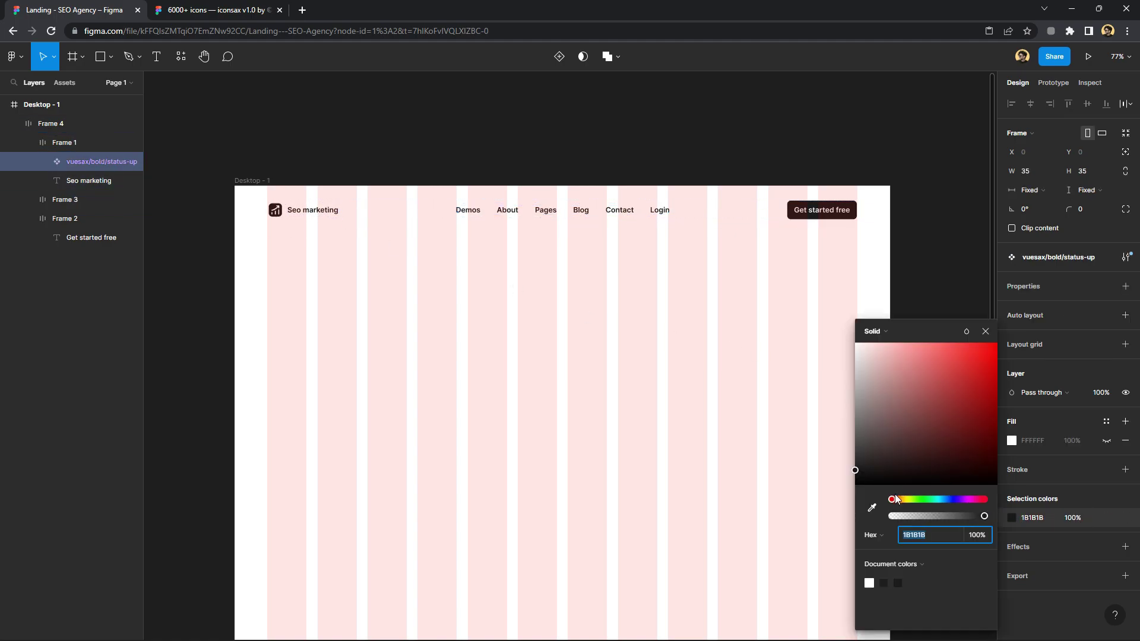
left_click_drag(897, 499, 922, 500)
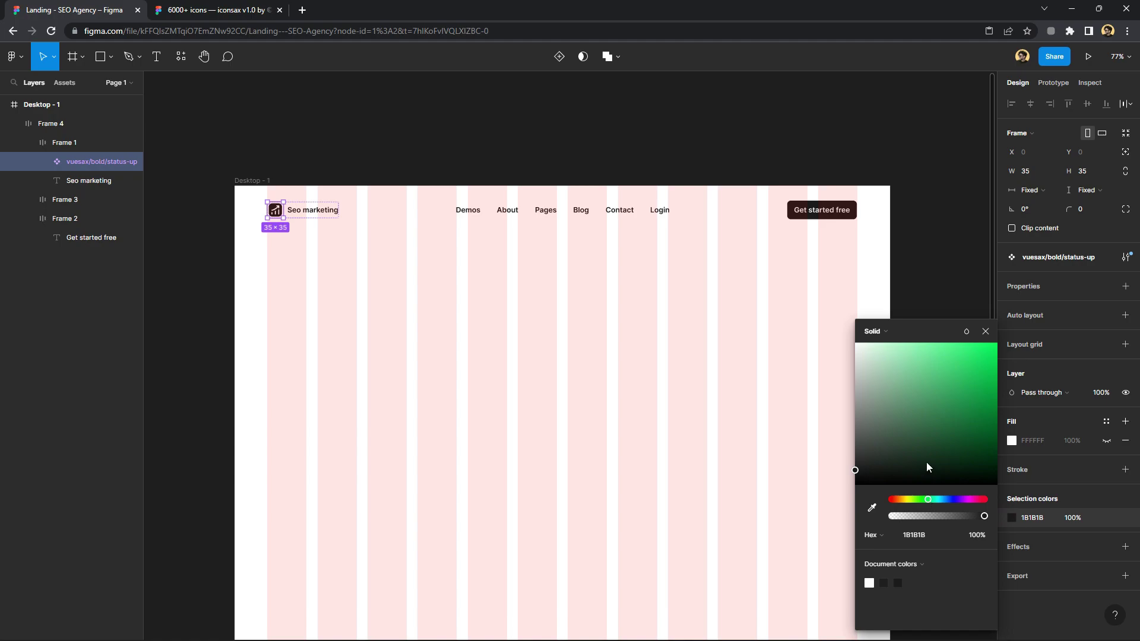
mouse_move(927, 462)
left_mouse_down()
mouse_move(960, 376)
mouse_move(973, 376)
left_mouse_up()
left_click(985, 331)
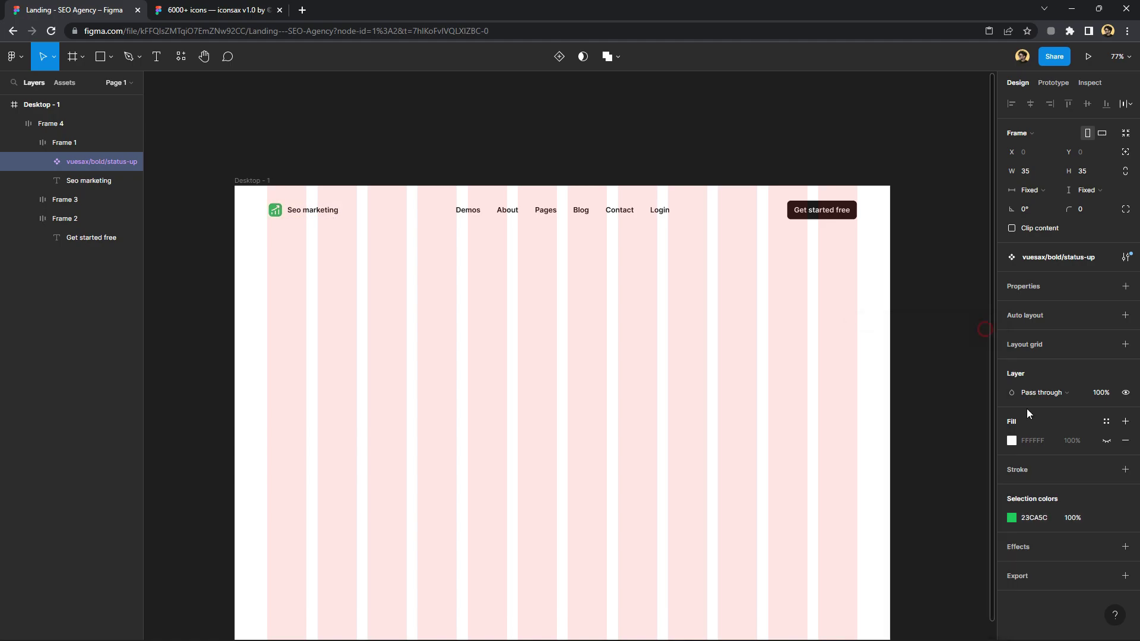
Save the green as a new colour style named 'g'
left_click(1104, 517)
left_click(985, 520)
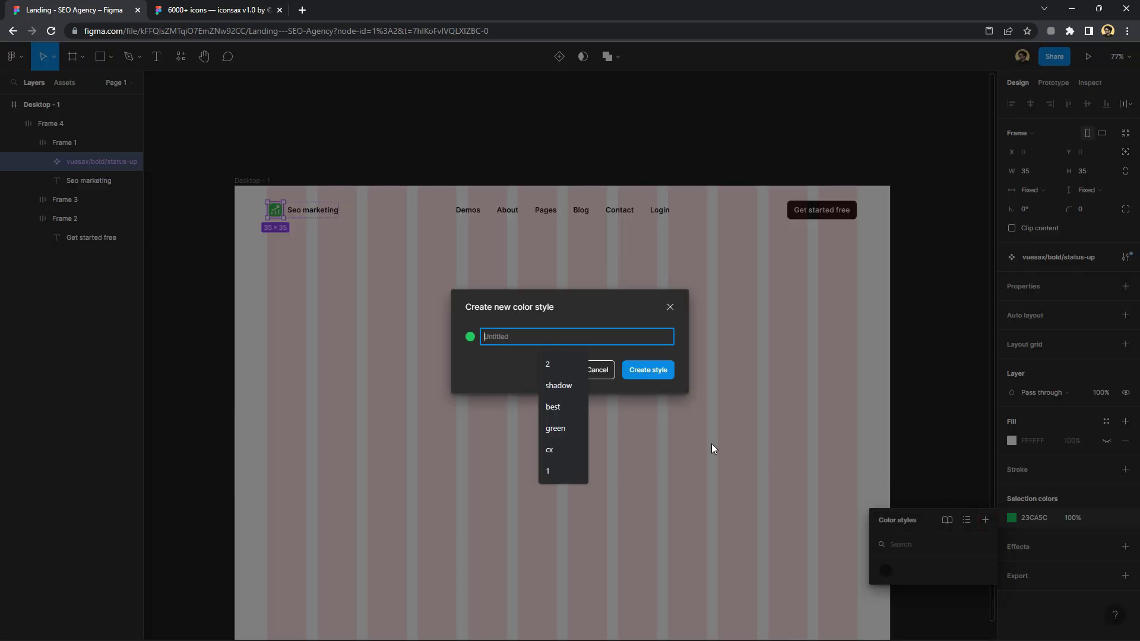
type("g")
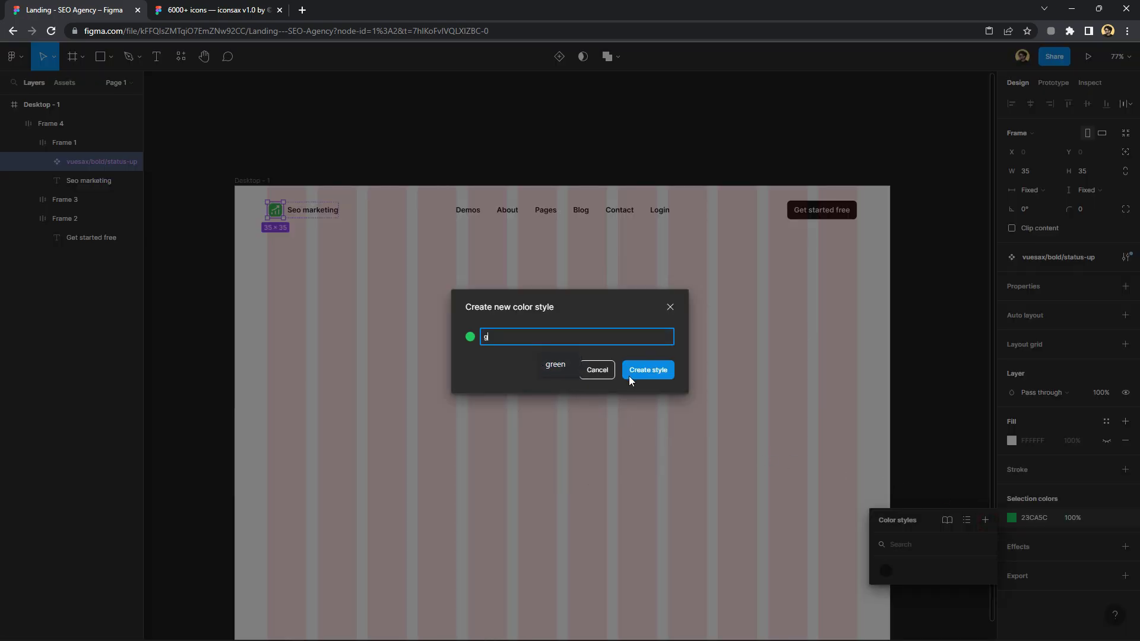
left_click(630, 374)
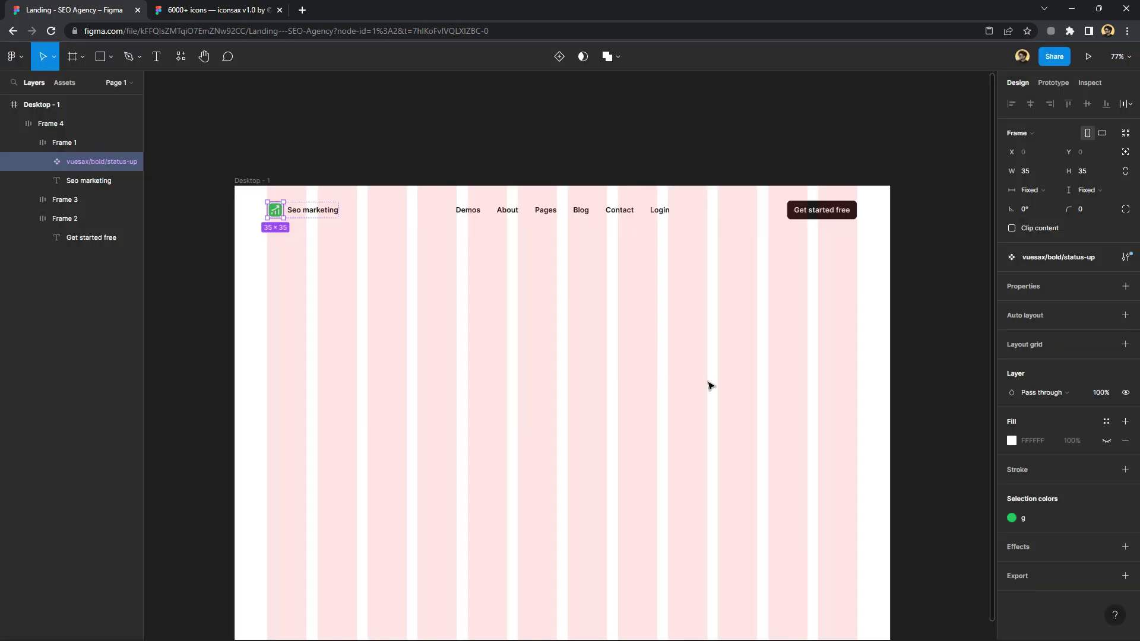
left_click(712, 416)
left_click_drag(483, 376, 484, 370)
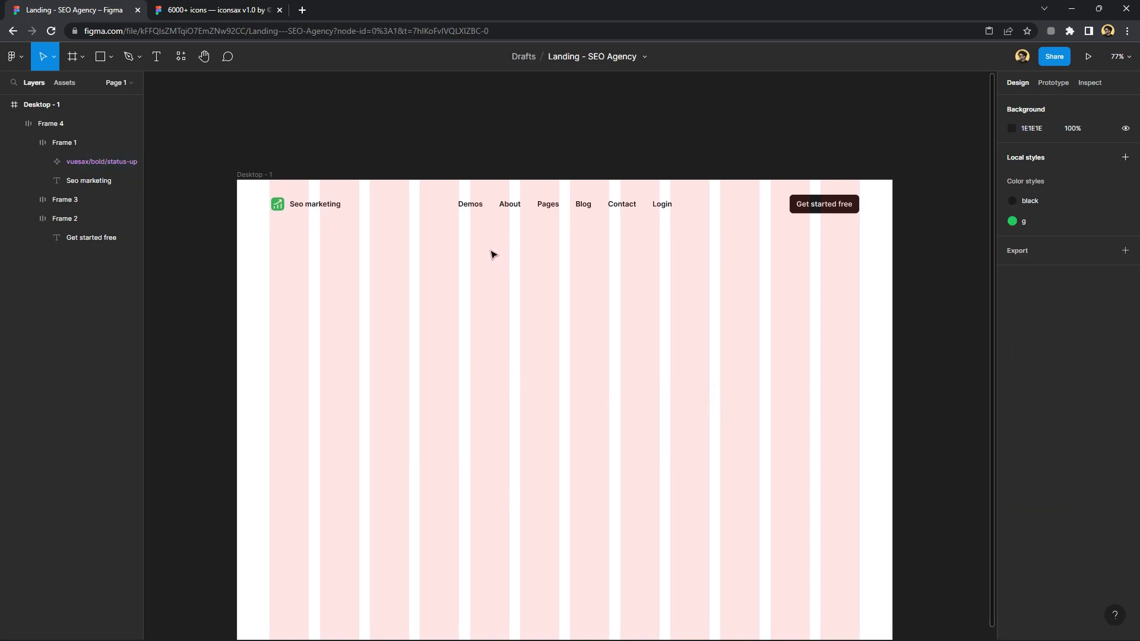
Copy the Demos text and retype it as the two-line headline 'The right seo to boost your rankings'
left_click(470, 204, "ctrl")
left_click_drag(471, 203, 367, 288)
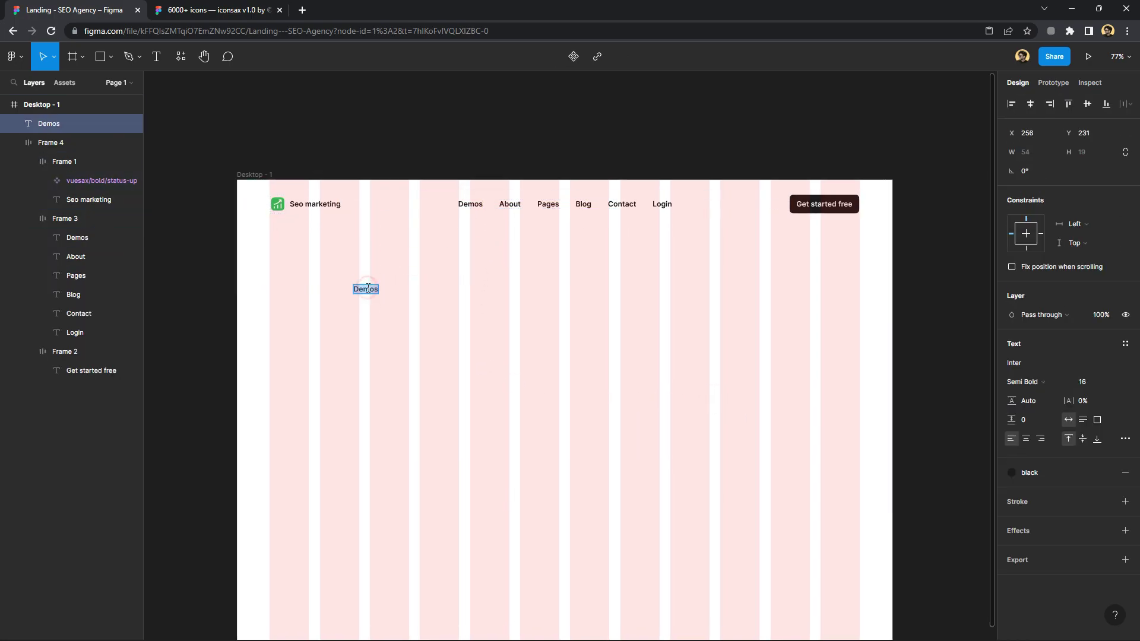
type("The right seo to")
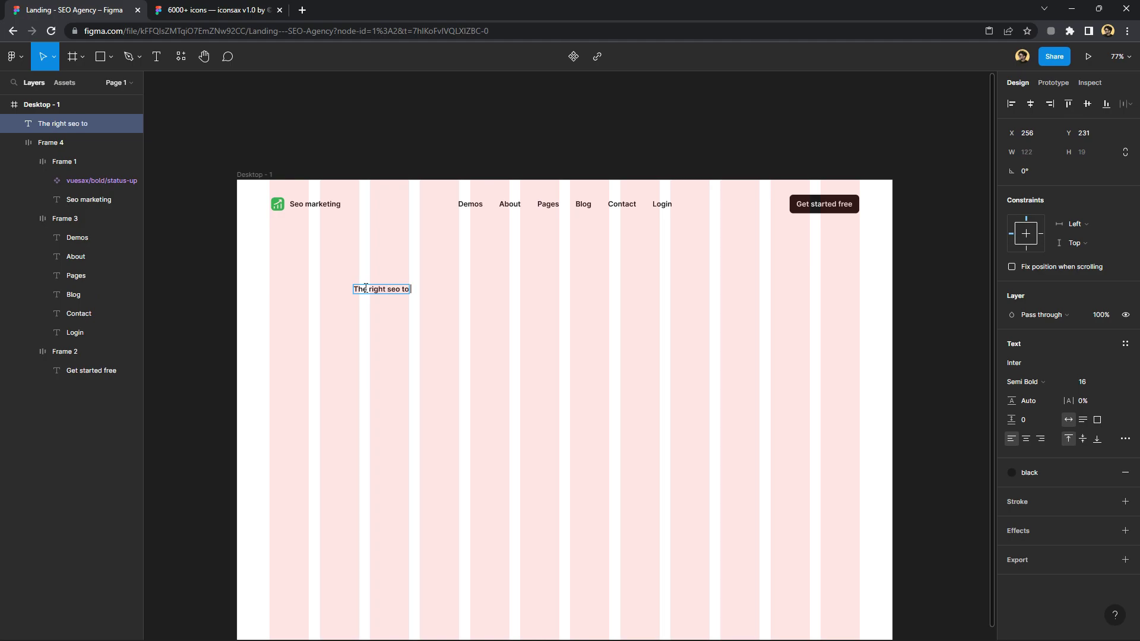
key("Return")
type("boost your rankings")
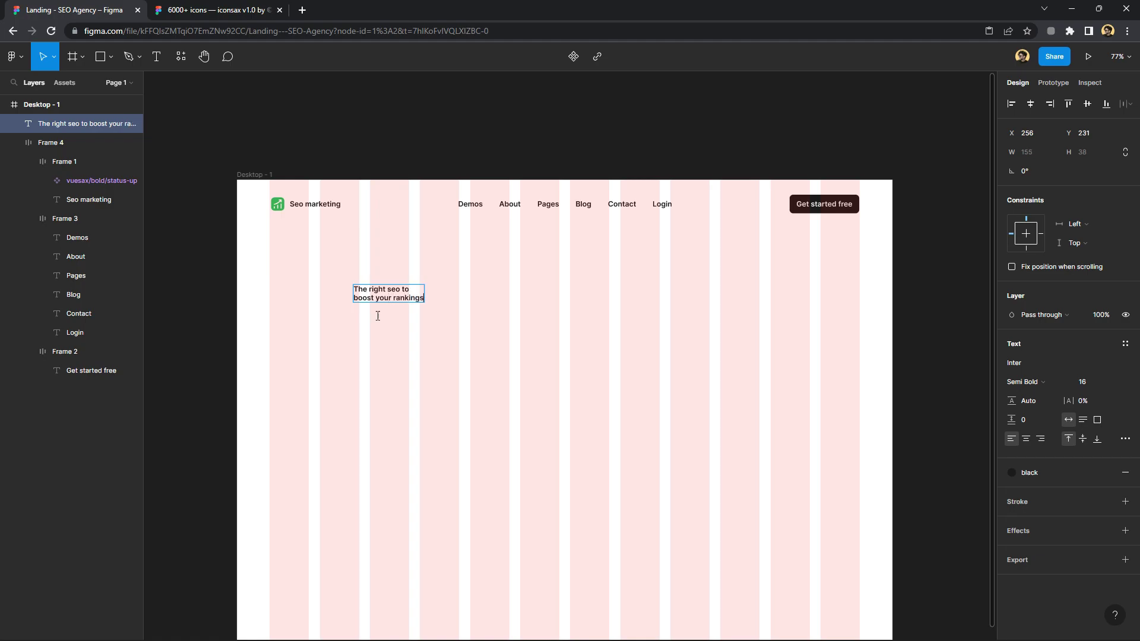
key("Escape")
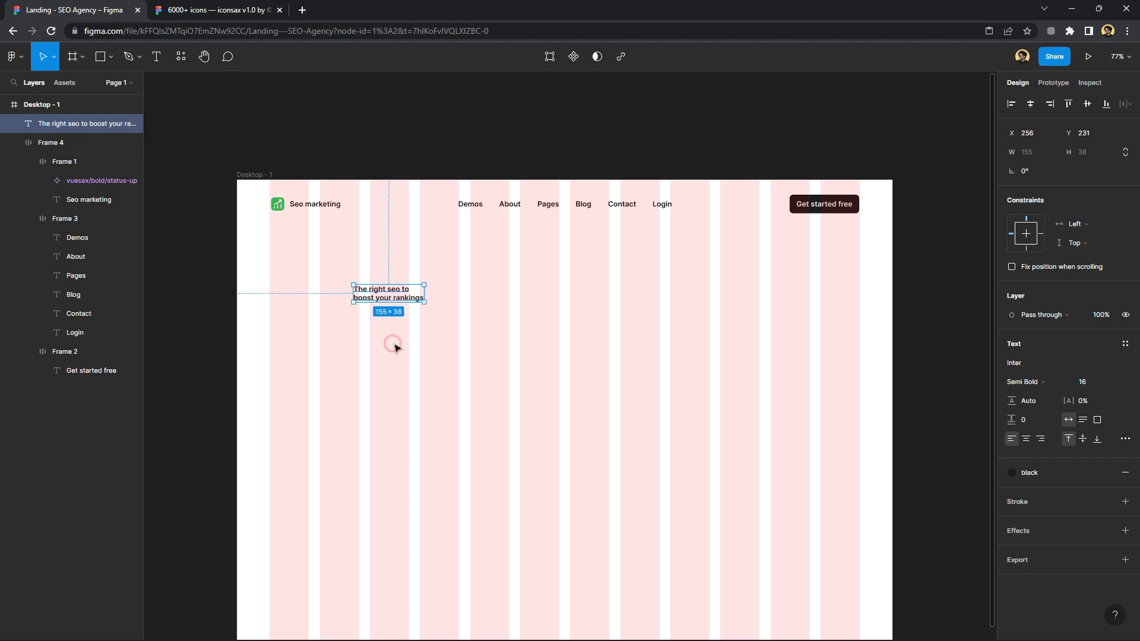
Set the headline to Source Serif Pro at size 60 and move it left
left_click(1091, 384)
type("60")
key("Return")
left_click(448, 385)
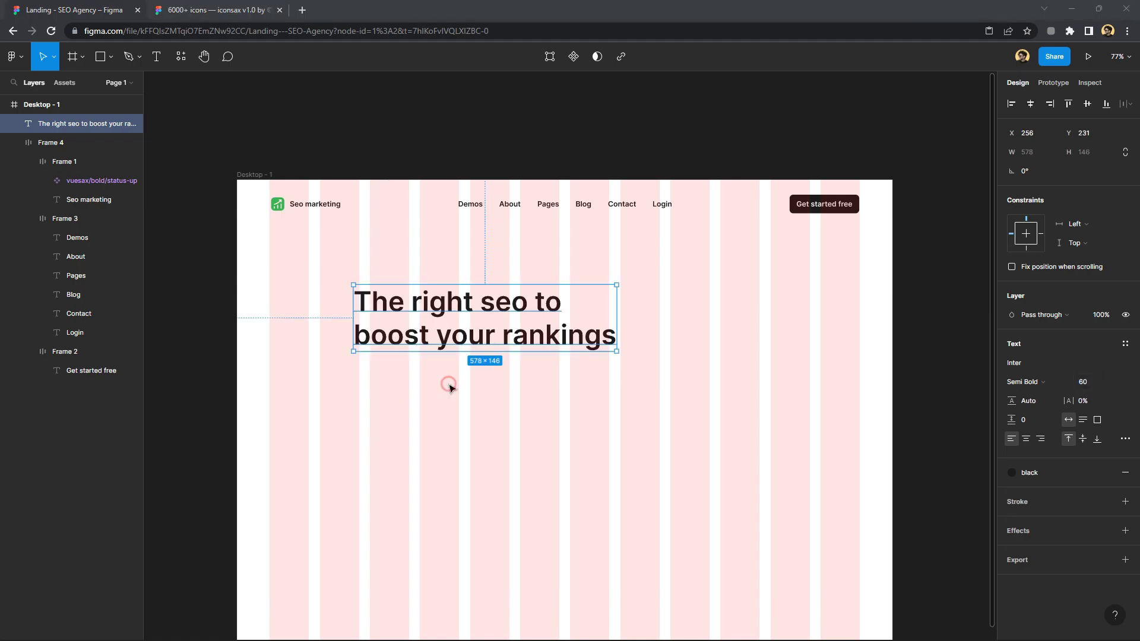
left_click(1019, 363)
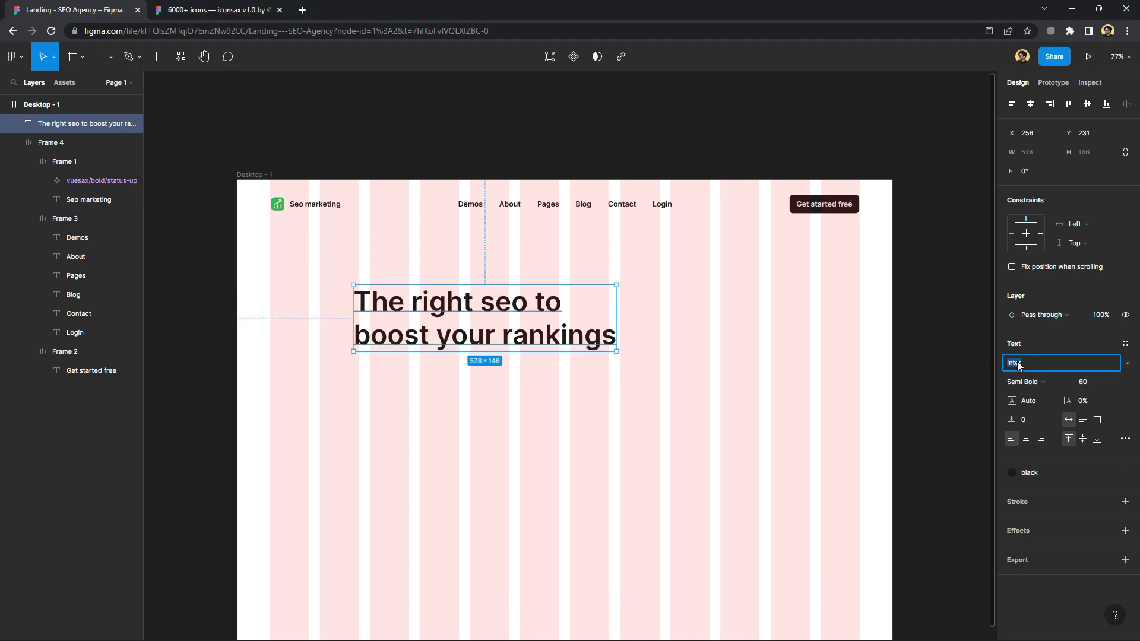
type("our")
type("ce")
type(" Serif Pro")
key("Return")
mouse_move(465, 323)
left_mouse_down()
mouse_move(375, 346)
mouse_move(388, 347)
left_mouse_up()
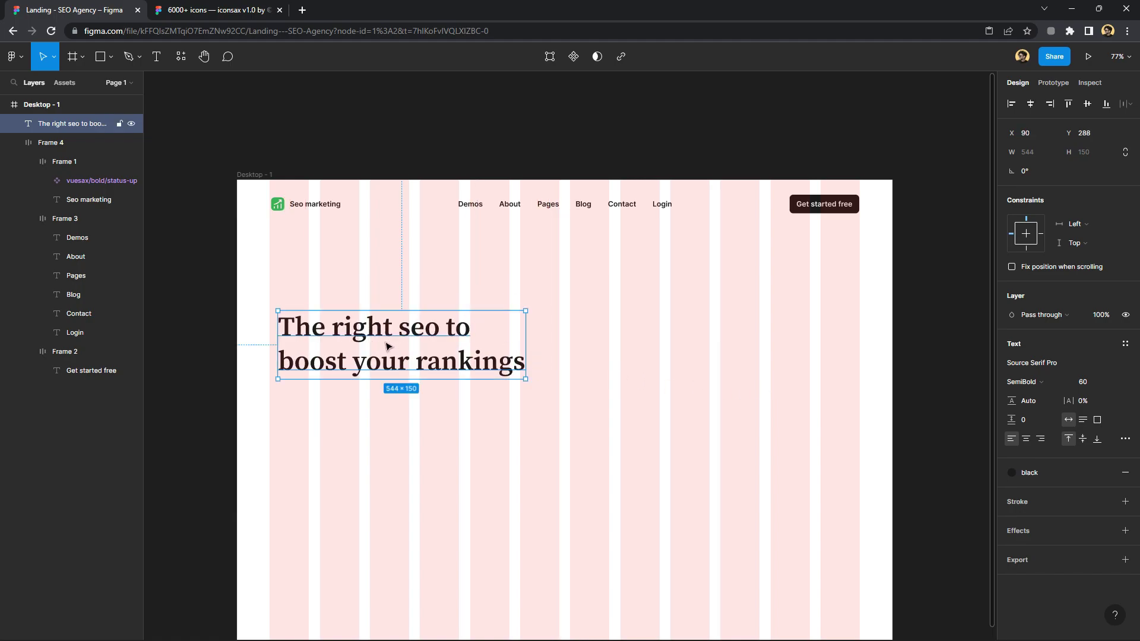
Paste the SEO paragraph into a Demos copy, wrapped to two lines under the headline
left_click(506, 291)
left_click(473, 205)
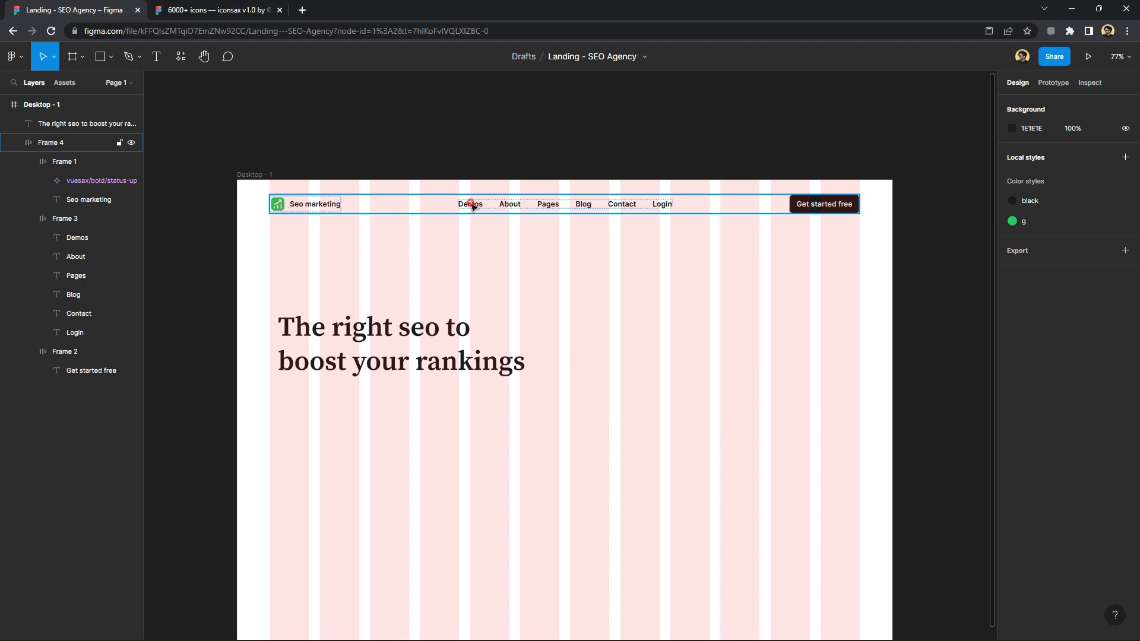
double_click(473, 205)
left_click_drag(473, 207, 460, 430)
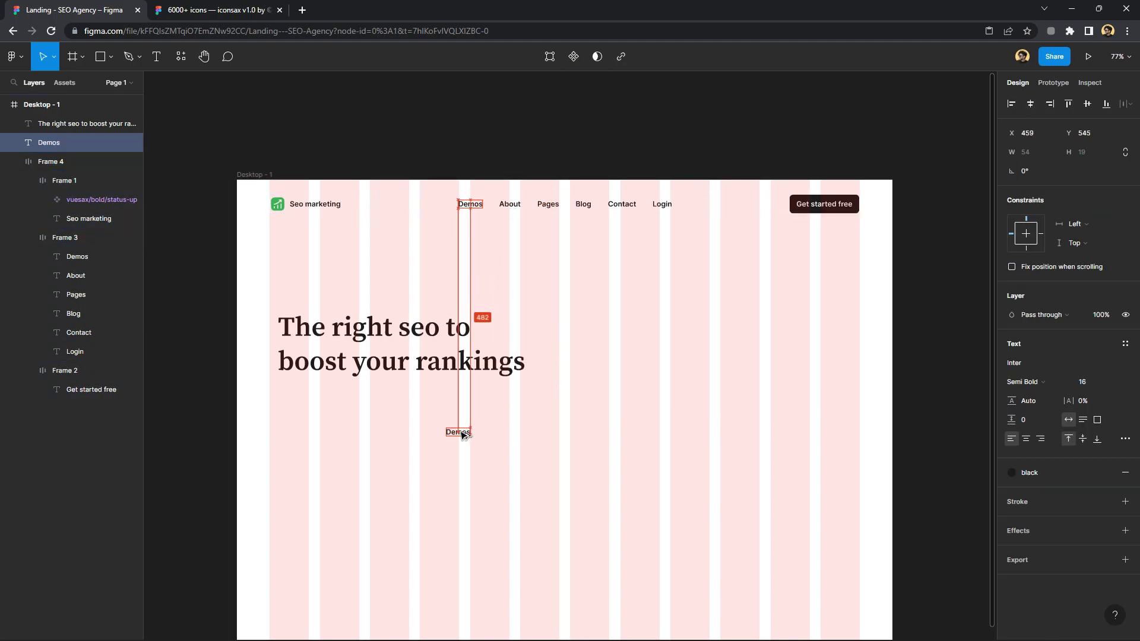
key("ctrl+v")
key("Escape")
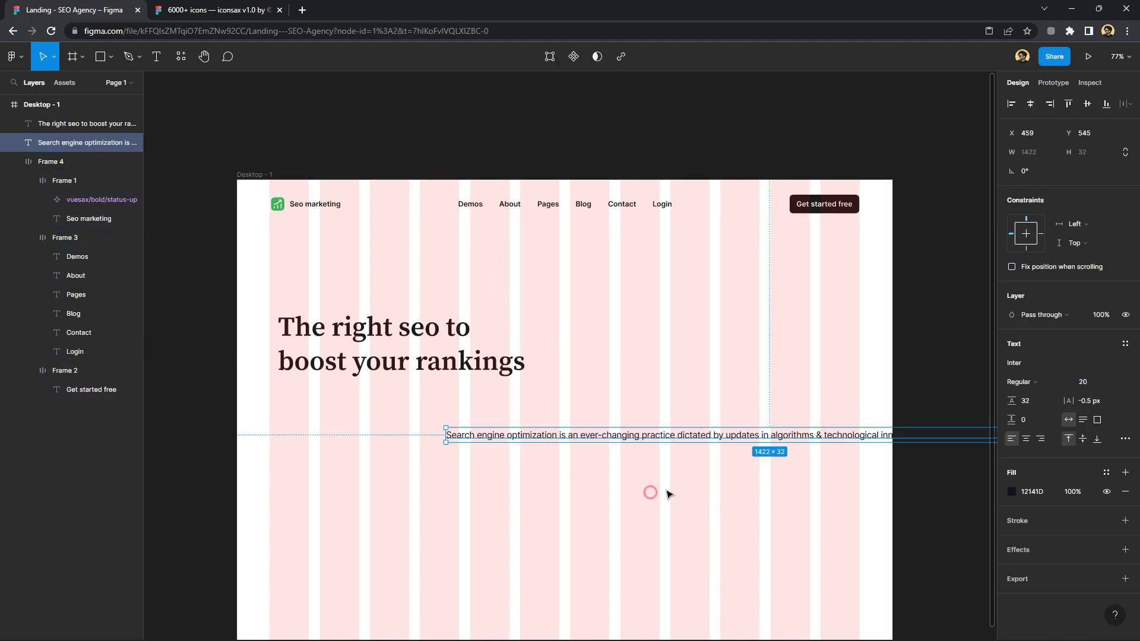
scroll(760, 438, "right", 3)
left_click_drag(936, 438, 684, 443)
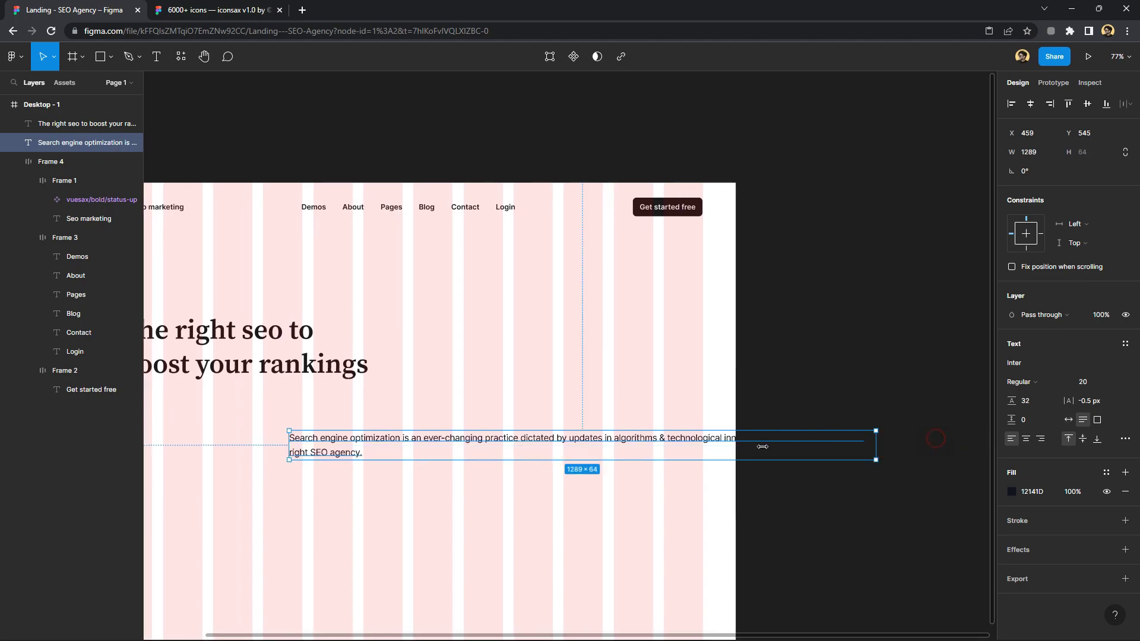
mouse_move(596, 451)
left_mouse_down()
mouse_move(485, 396)
mouse_move(501, 385)
left_mouse_up()
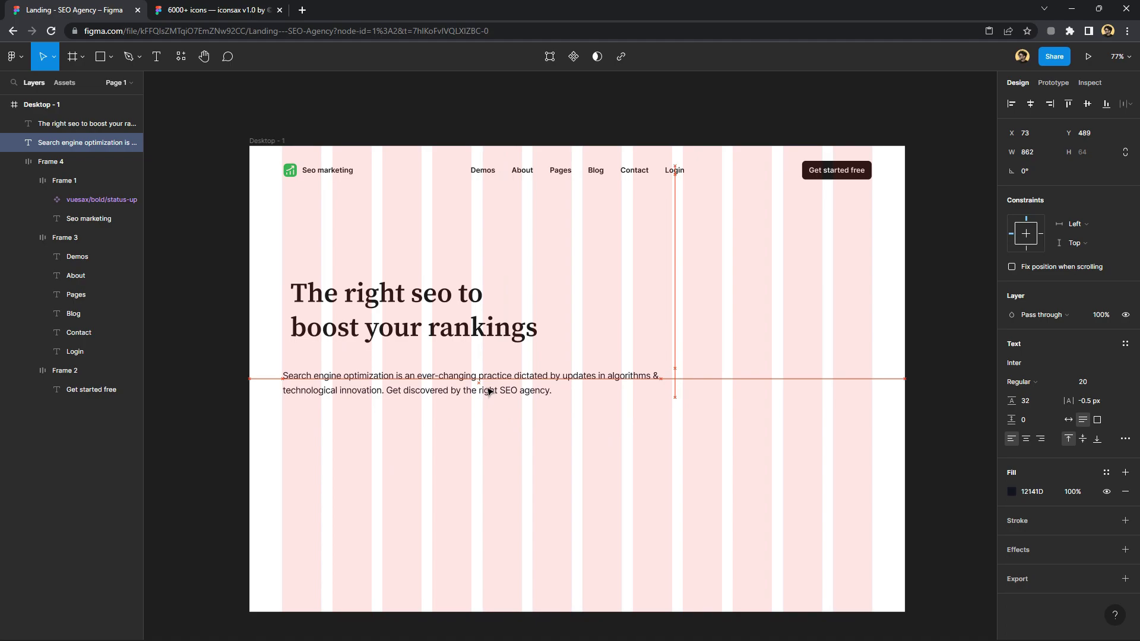
Colour the description paragraph dark grey 292929
left_click(487, 329)
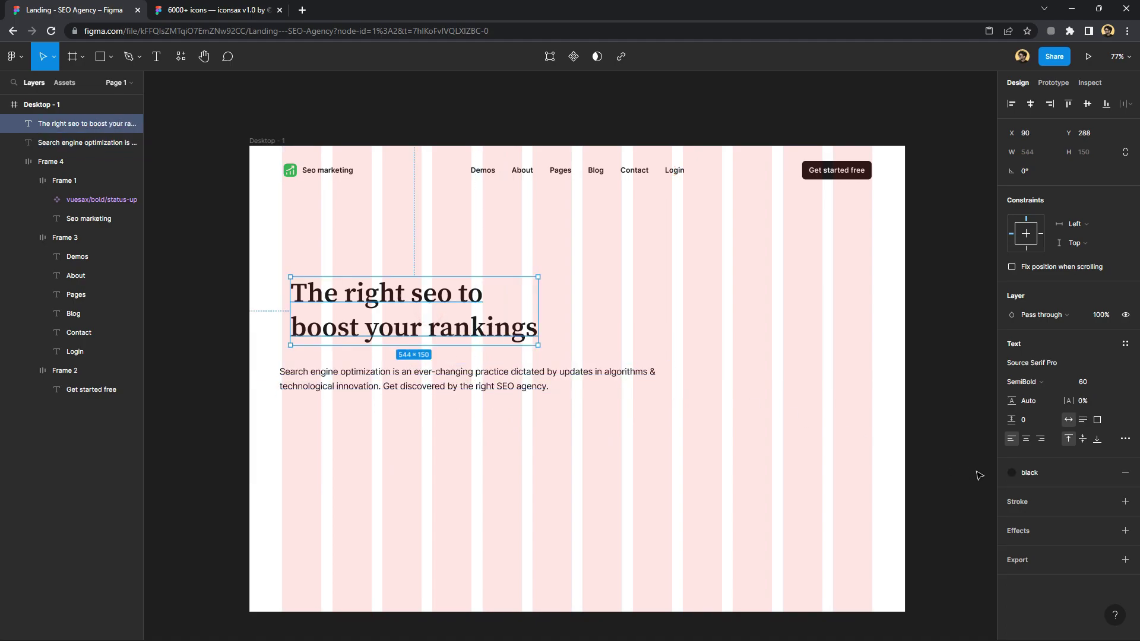
left_click(469, 386)
left_click(1014, 494)
left_click_drag(978, 474, 855, 462)
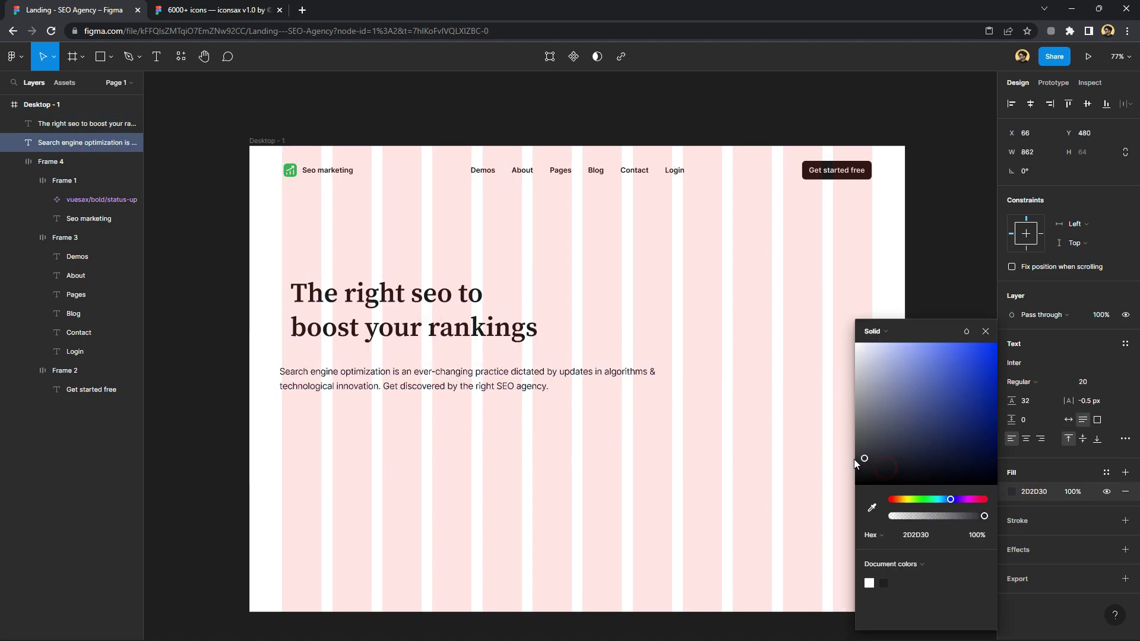
left_click(634, 442)
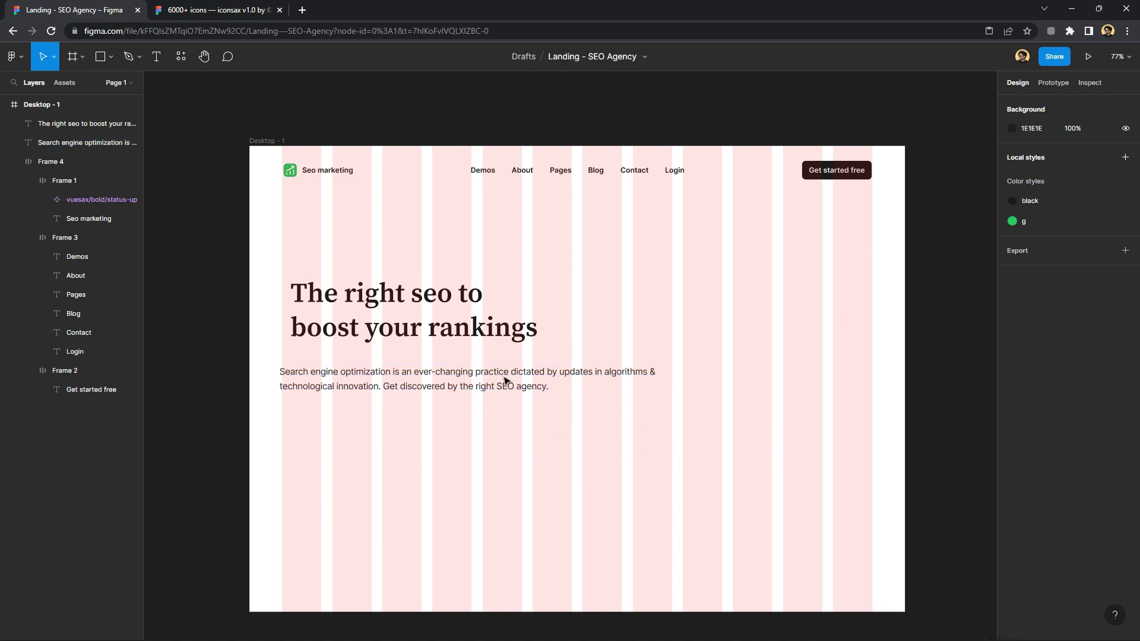
Give the Get started free button a corner radius of 2
left_click(837, 170)
mouse_move(838, 171)
left_mouse_down()
mouse_move(458, 445)
mouse_move(355, 430)
left_mouse_up()
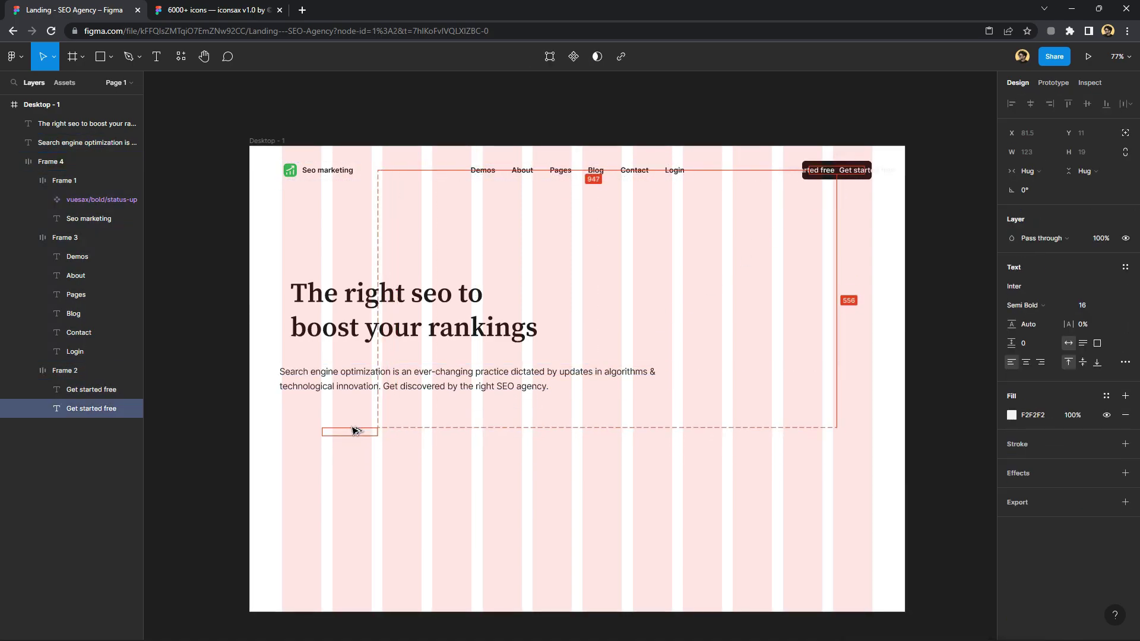
key("ctrl+z")
left_click(810, 255)
left_click(865, 174)
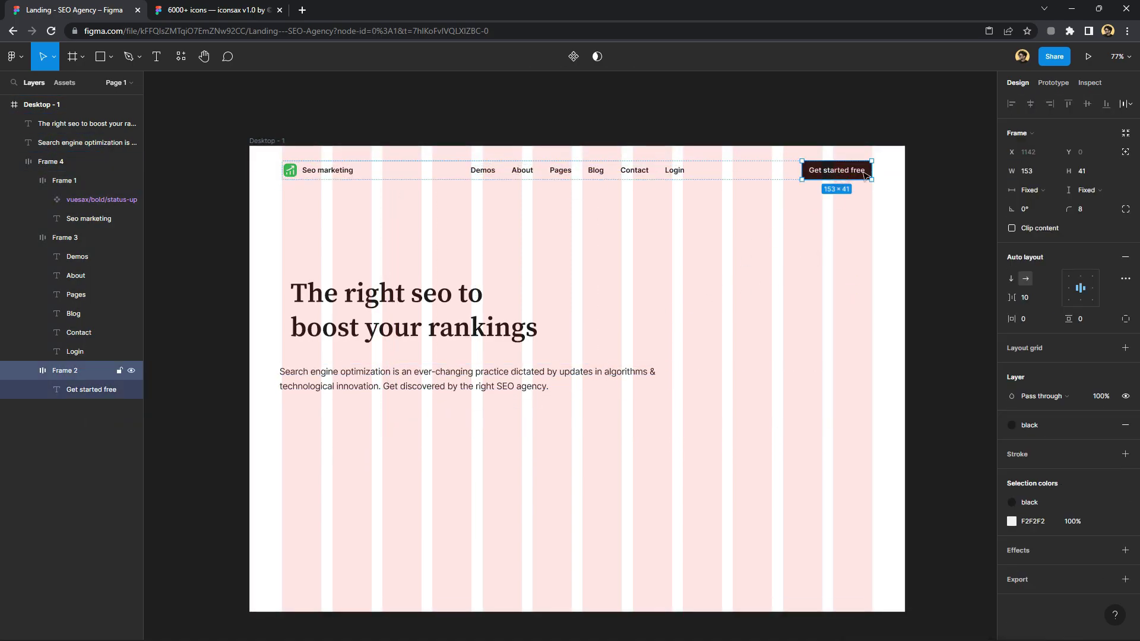
left_click(1082, 215)
left_click(873, 241)
Copy the button below the paragraph, fill it with the green 'g' style, and scale it up
left_click(850, 173)
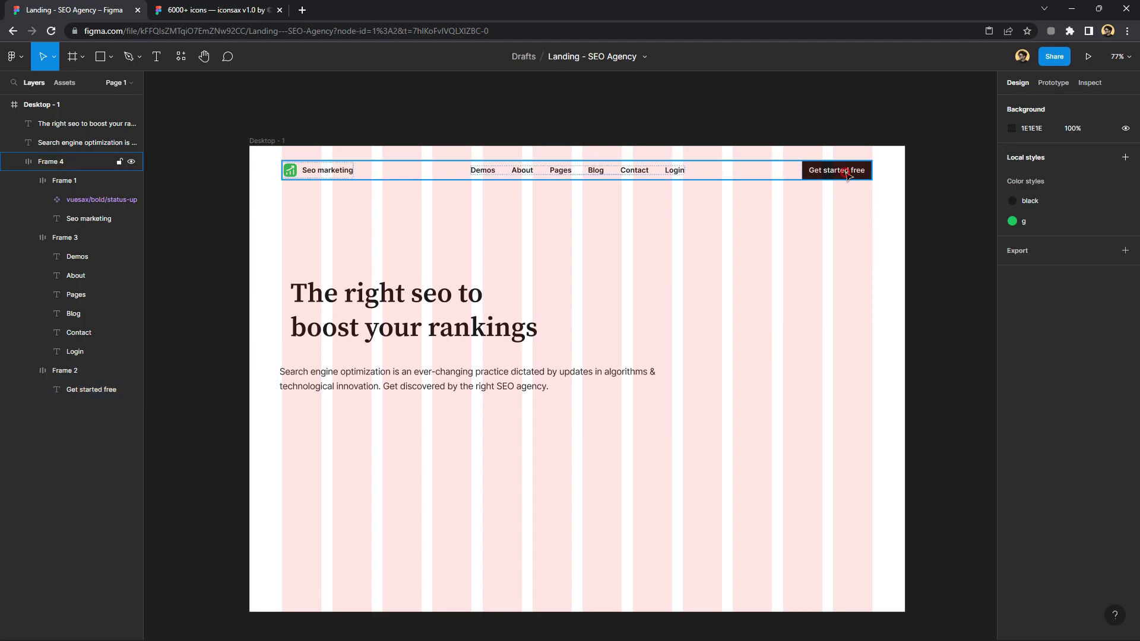
left_click_drag(850, 172, 337, 438)
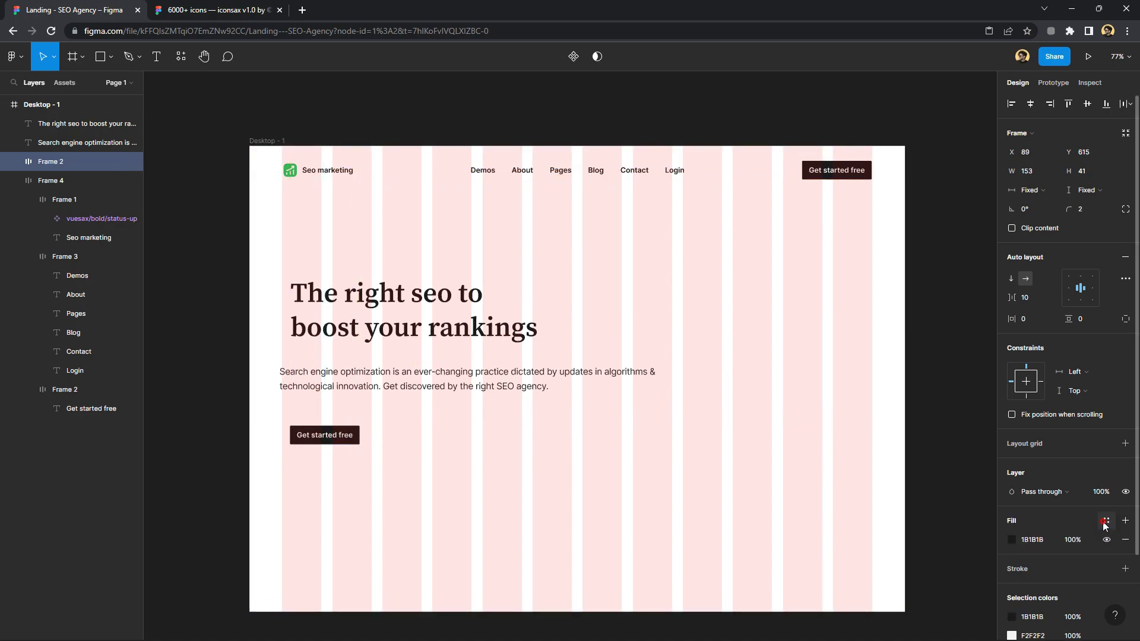
left_click(1109, 521)
left_click(1038, 592)
left_click(380, 487)
left_click(326, 435)
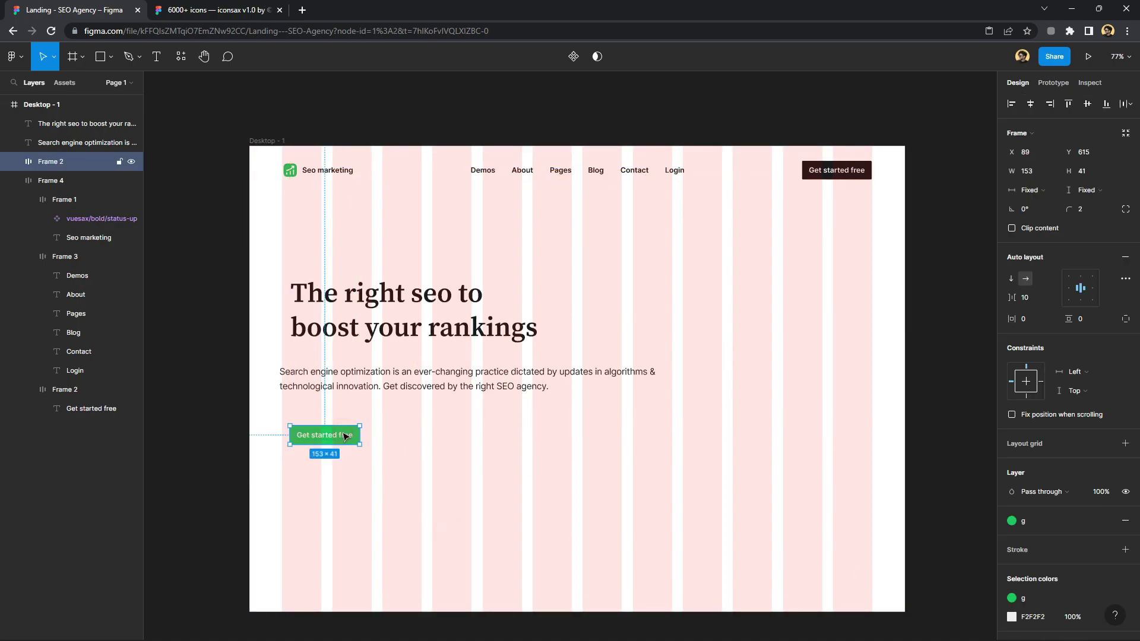
key("k")
left_click_drag(365, 430, 375, 422)
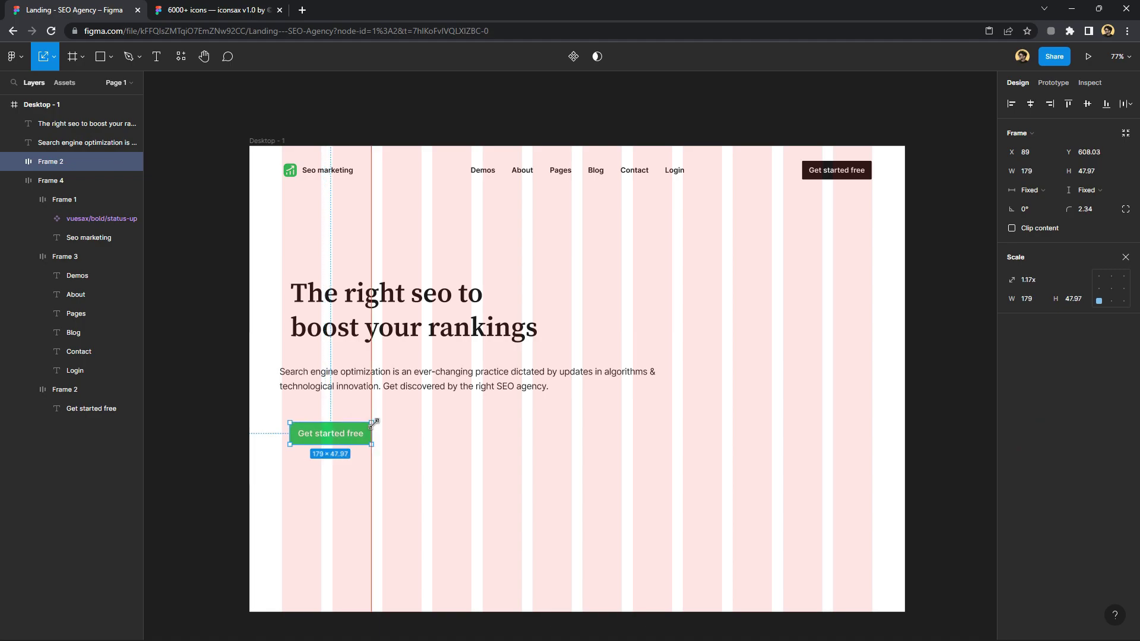
Make the button text dark 2B2B2B in Medium weight and nudge the button under the paragraph
double_click(355, 439)
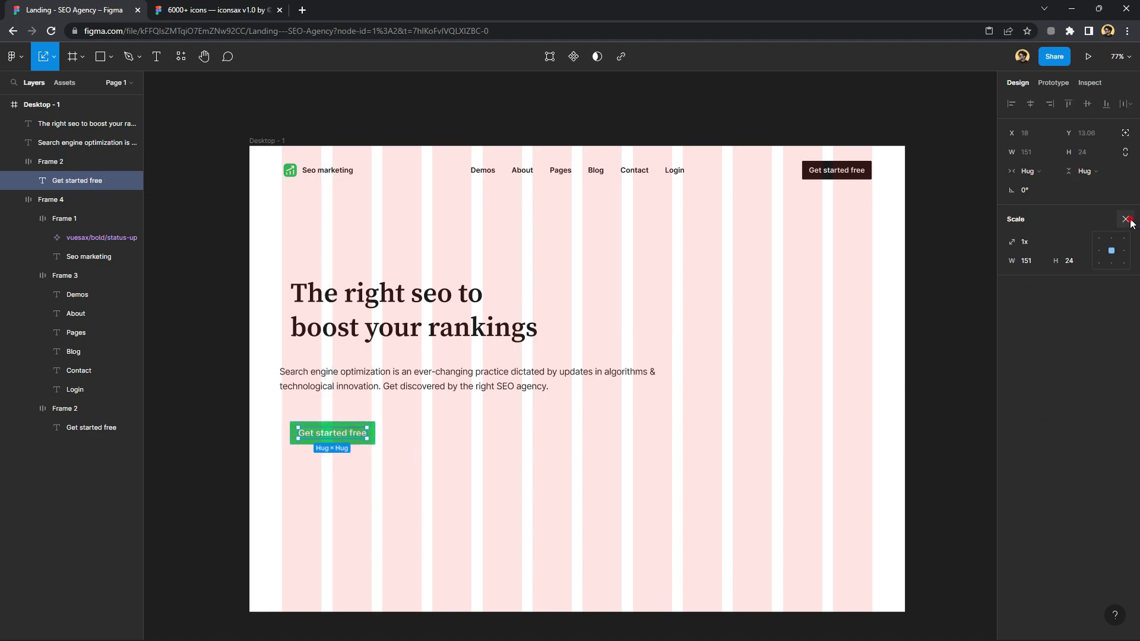
left_click(1125, 219)
left_click(1011, 415)
left_click_drag(806, 429, 805, 471)
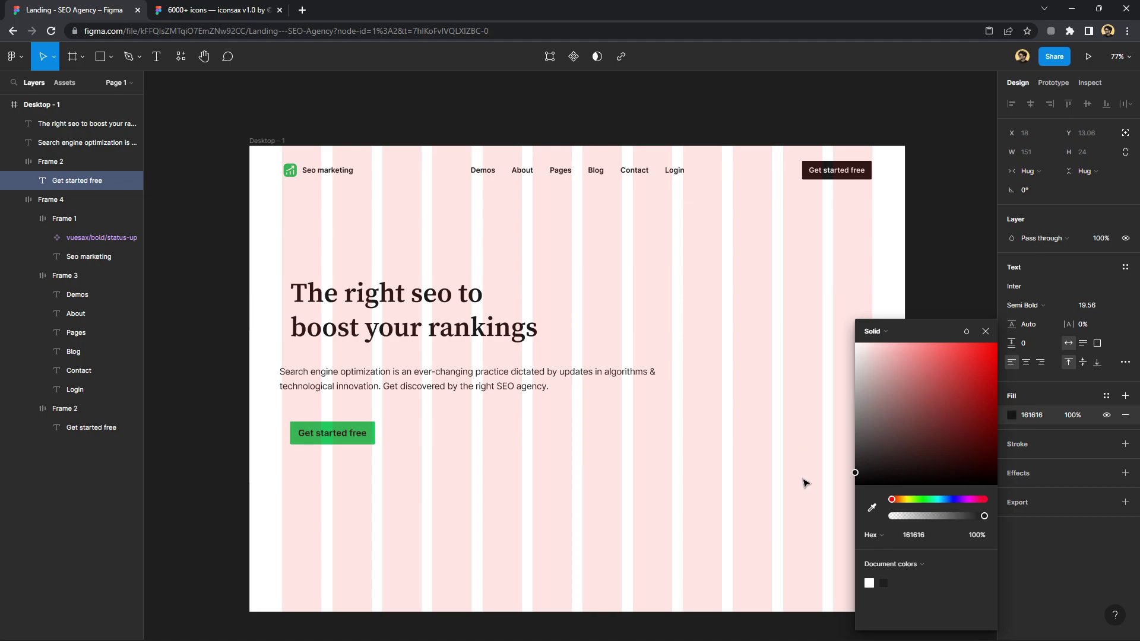
left_click(985, 331)
left_click(1026, 306)
left_click(392, 470)
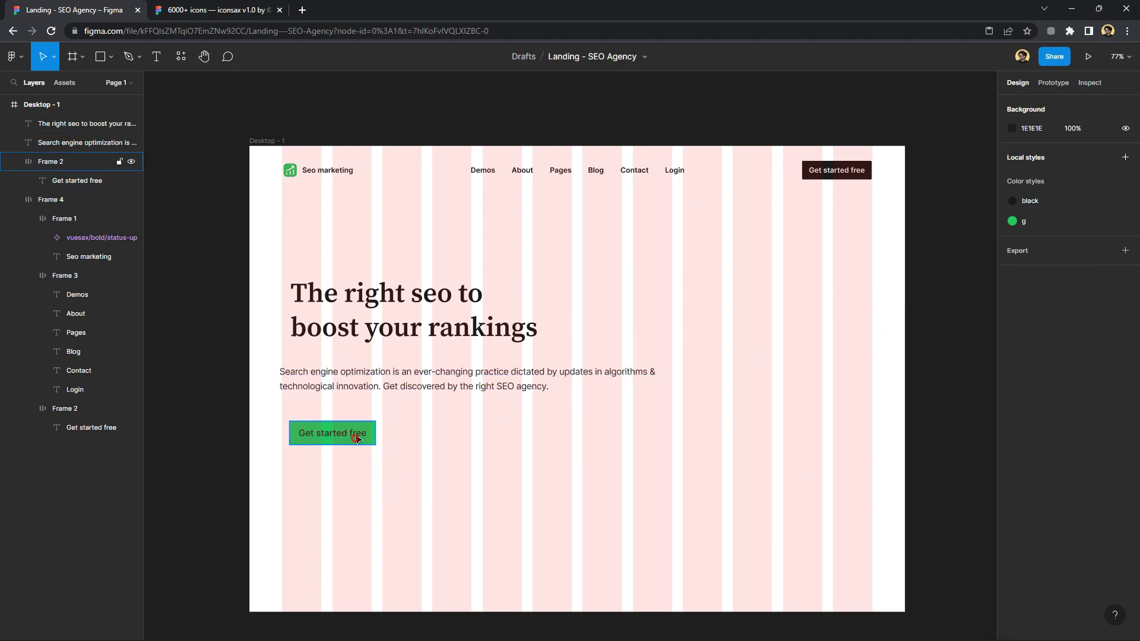
left_click_drag(359, 441, 351, 437)
Tighten the headline, paragraph and button spacing, then nest them in auto-layout frames
left_click_drag(349, 325, 345, 310)
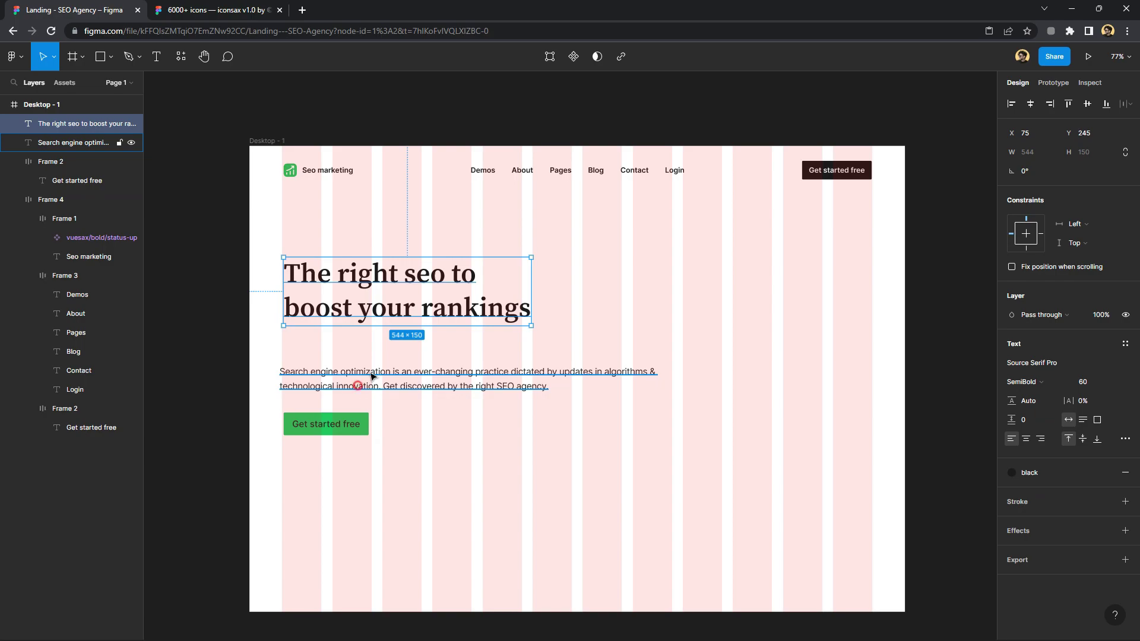
left_click_drag(359, 386, 361, 364)
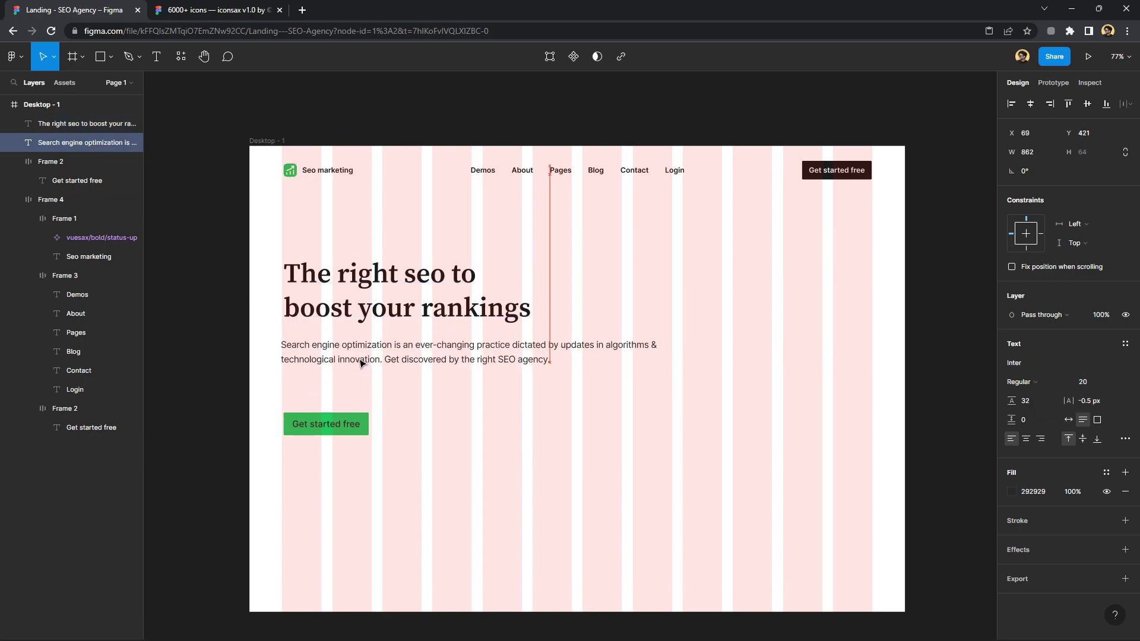
left_click_drag(344, 432, 343, 403)
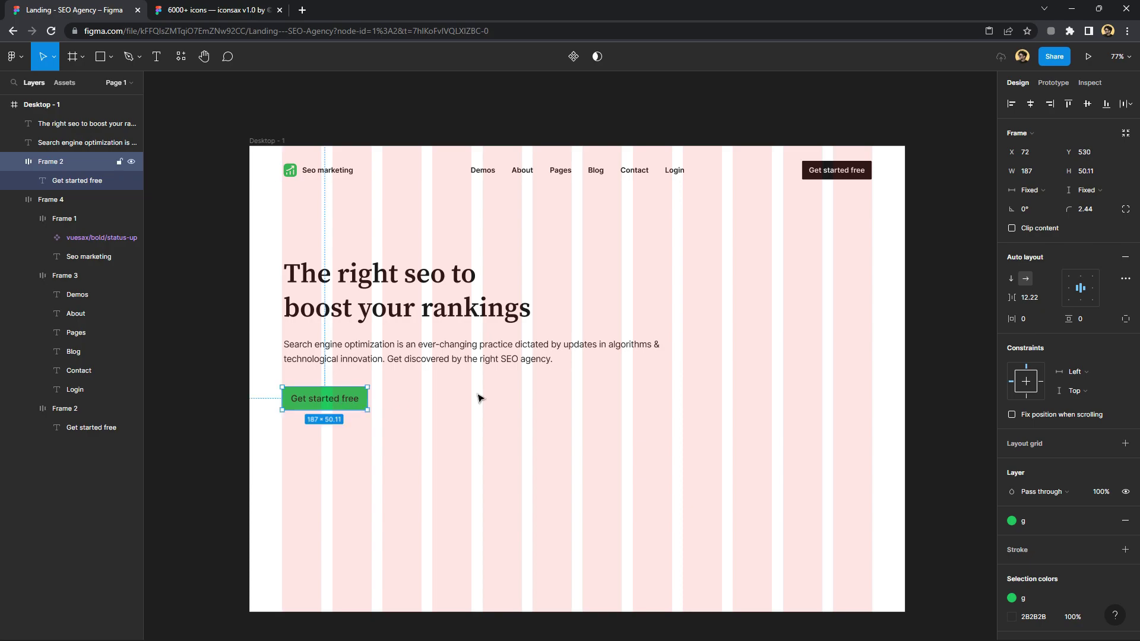
left_click_drag(653, 389, 436, 331)
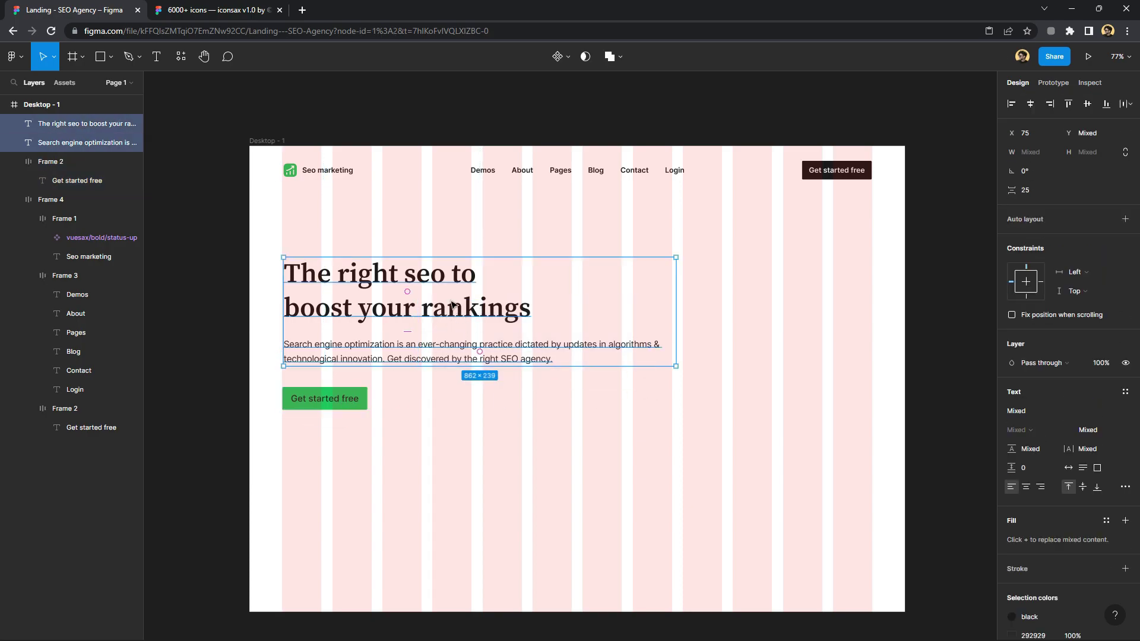
right_click(452, 305)
left_click(478, 433)
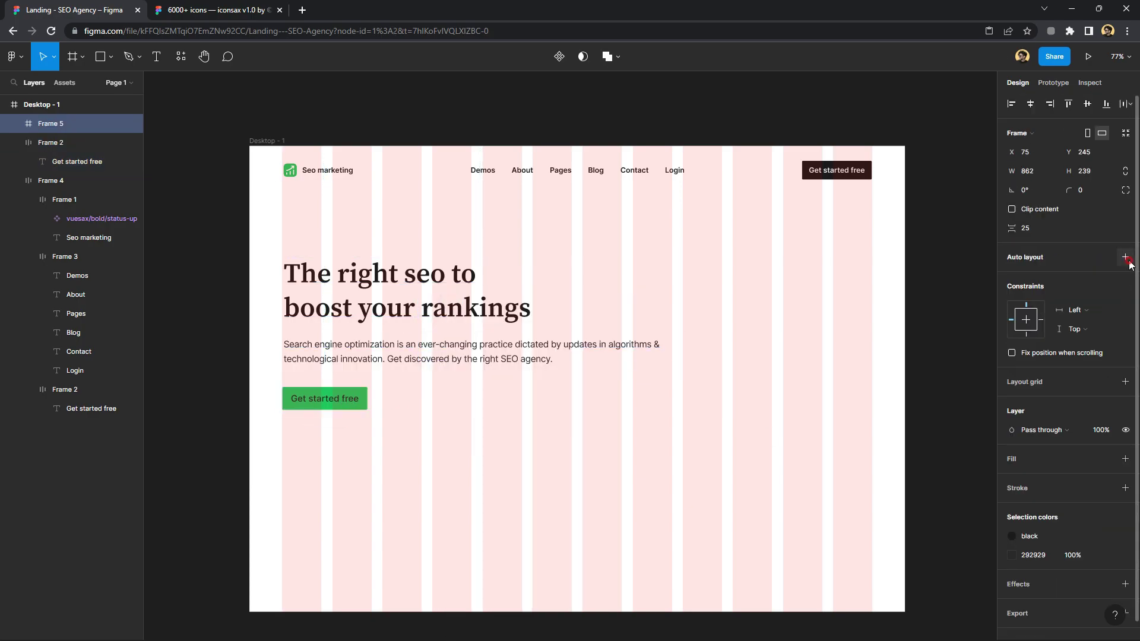
left_click(1125, 257)
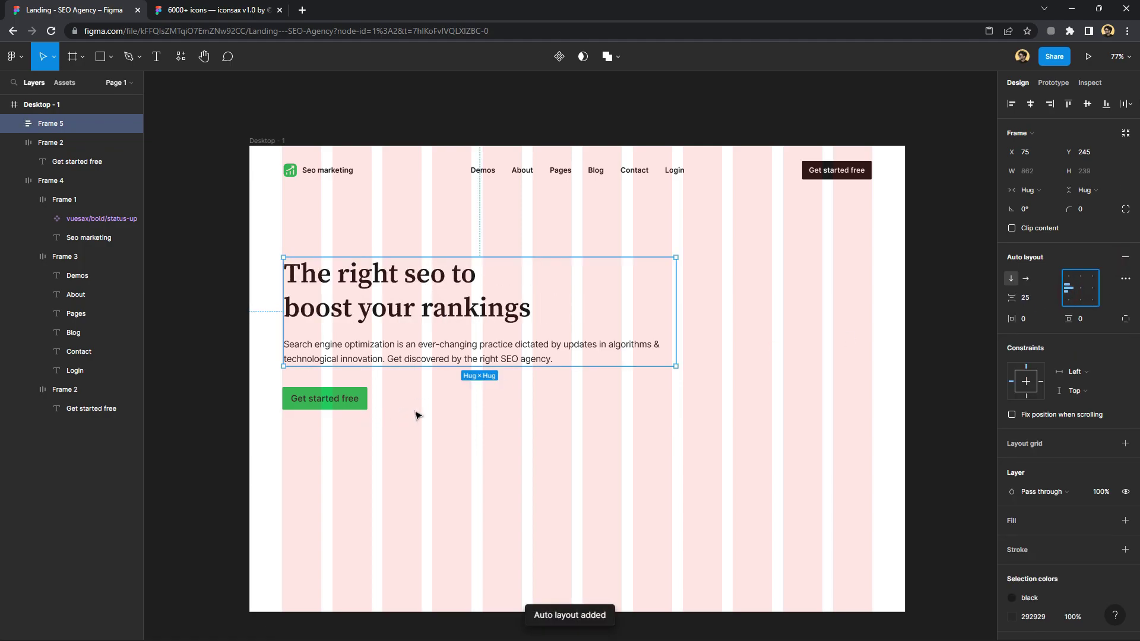
left_click_drag(463, 424, 356, 356)
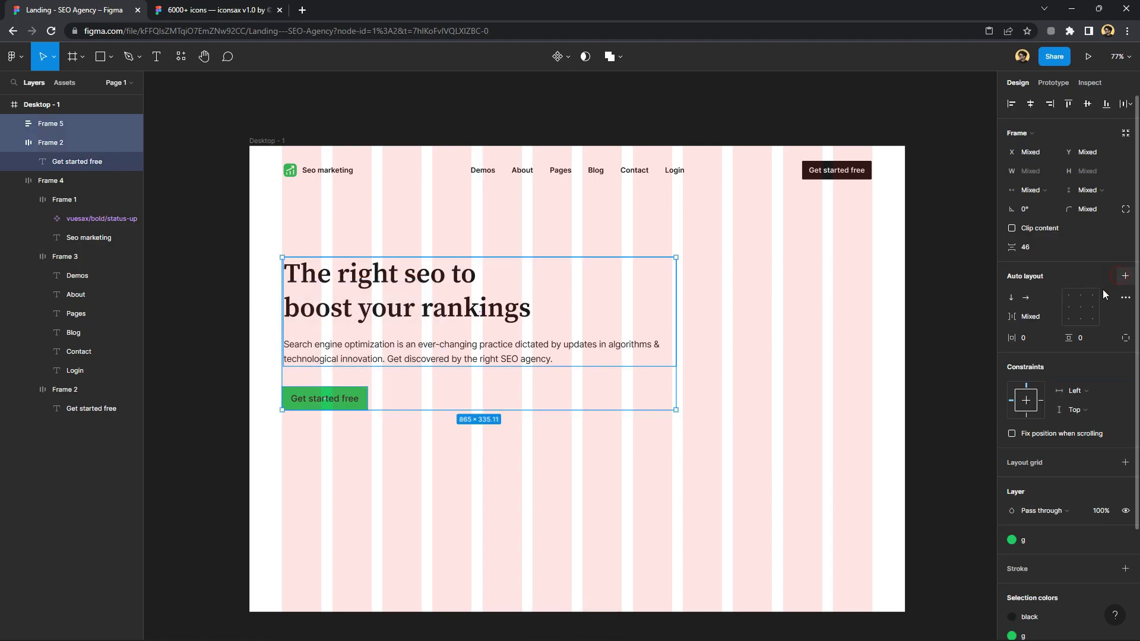
left_click(1125, 276)
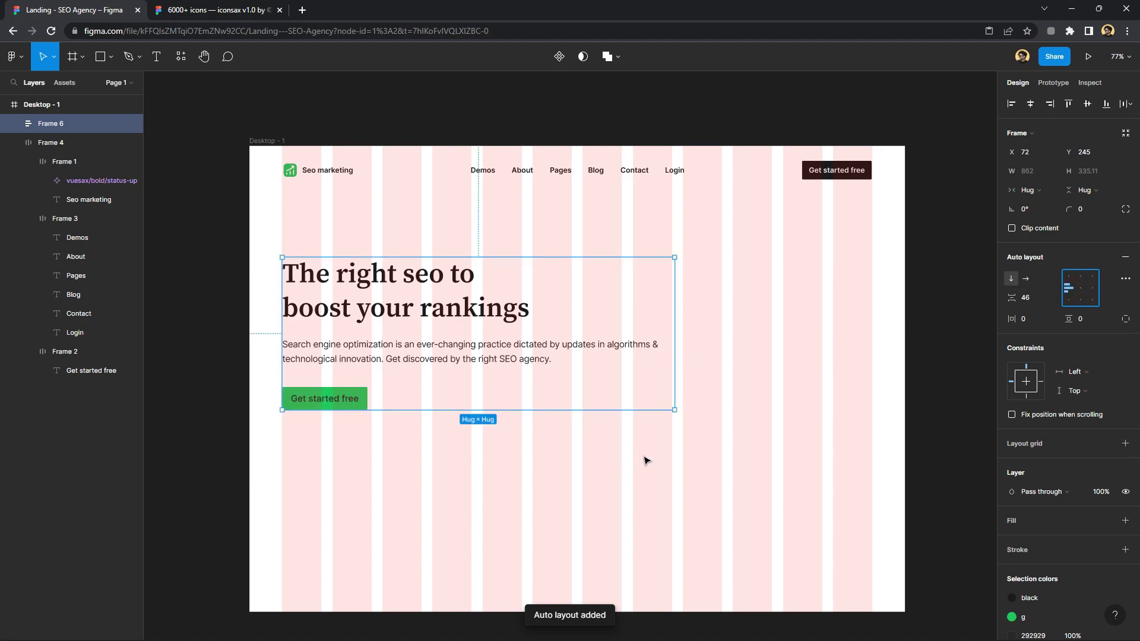
Narrow the paragraph text box so it rewraps onto three lines
double_click(599, 357)
left_click(632, 352)
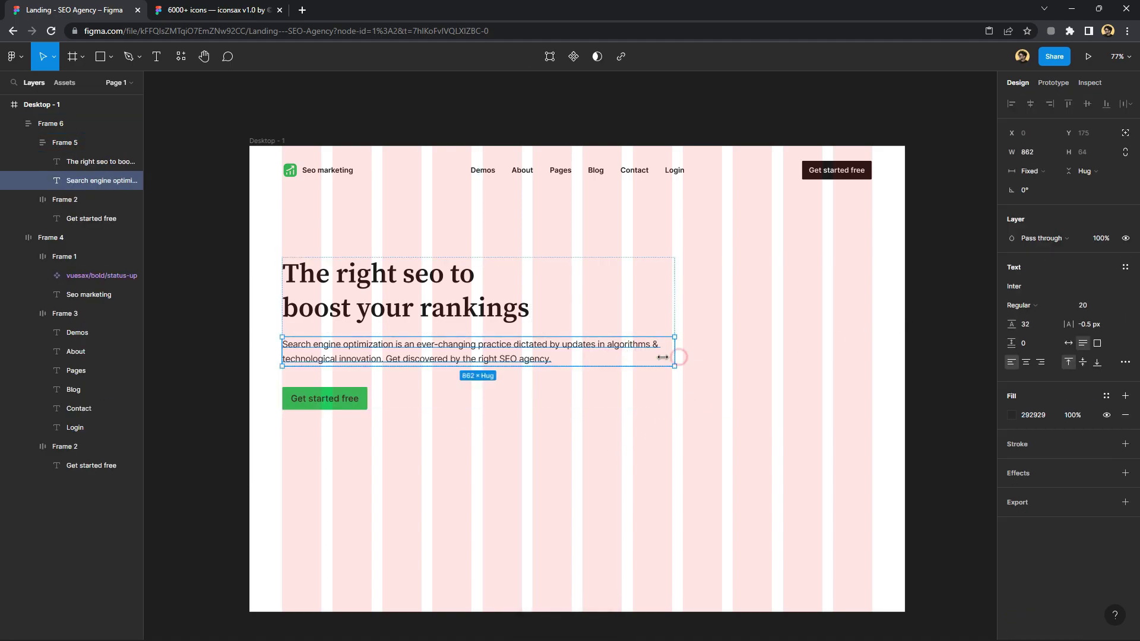
left_click_drag(675, 353, 574, 367)
left_click(628, 370)
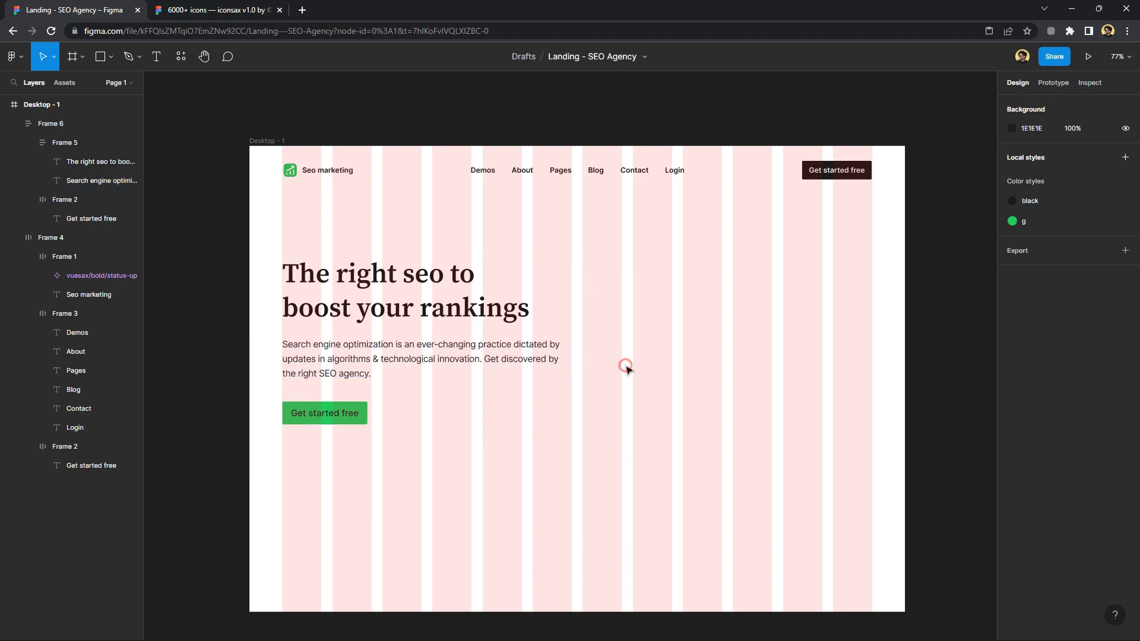
left_click(548, 368)
double_click(548, 370)
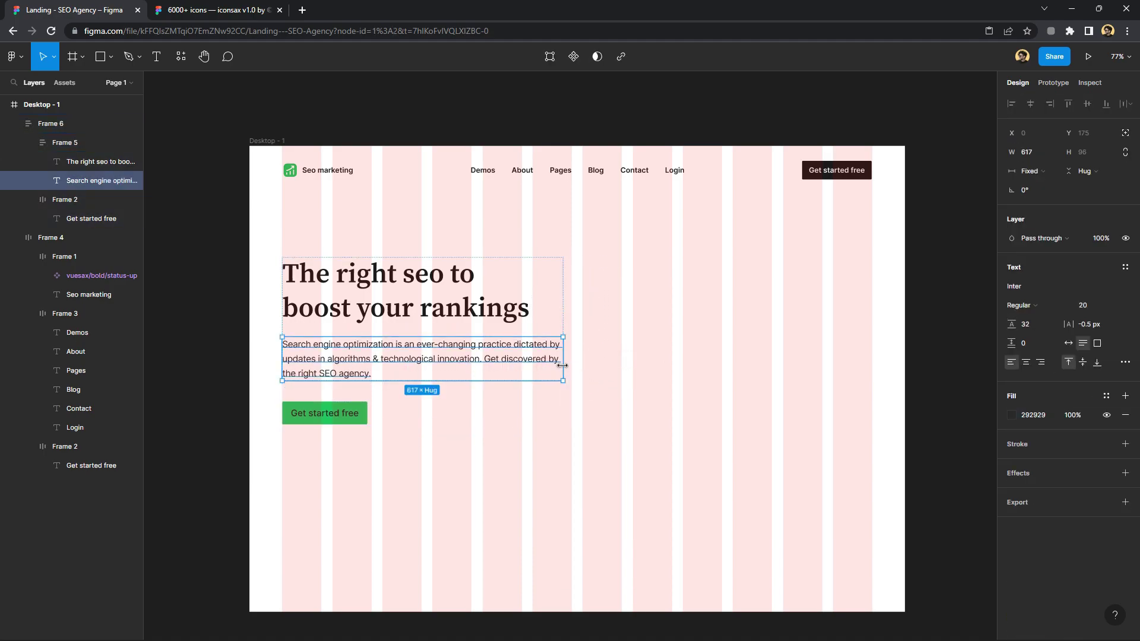
left_click_drag(563, 371, 539, 371)
left_click(645, 392)
left_click(510, 372)
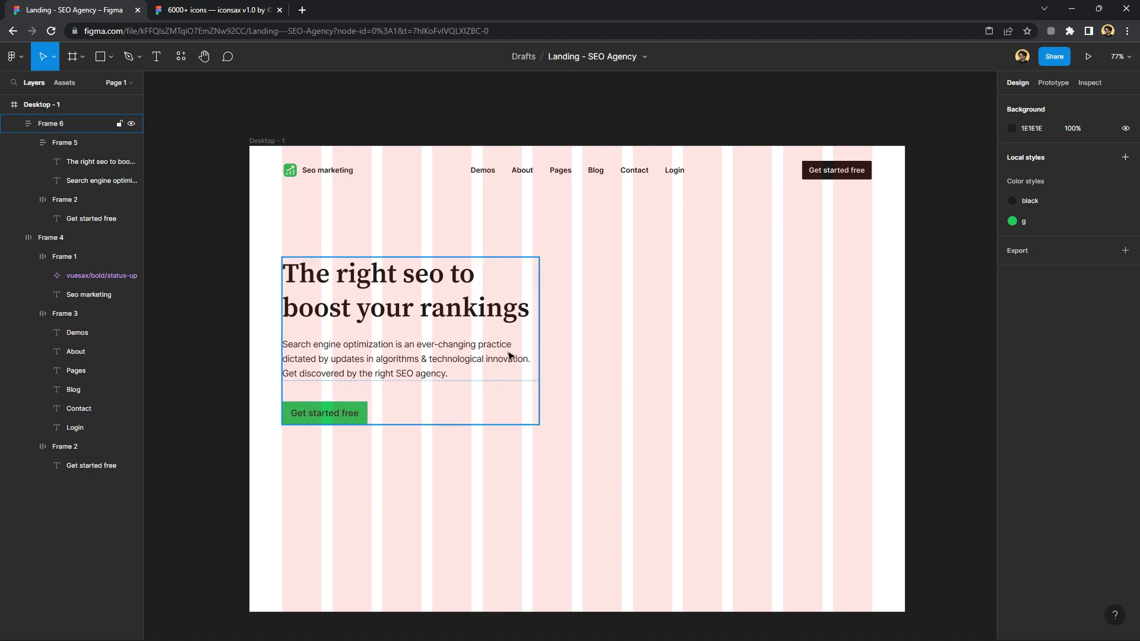
double_click(510, 368)
key("Escape")
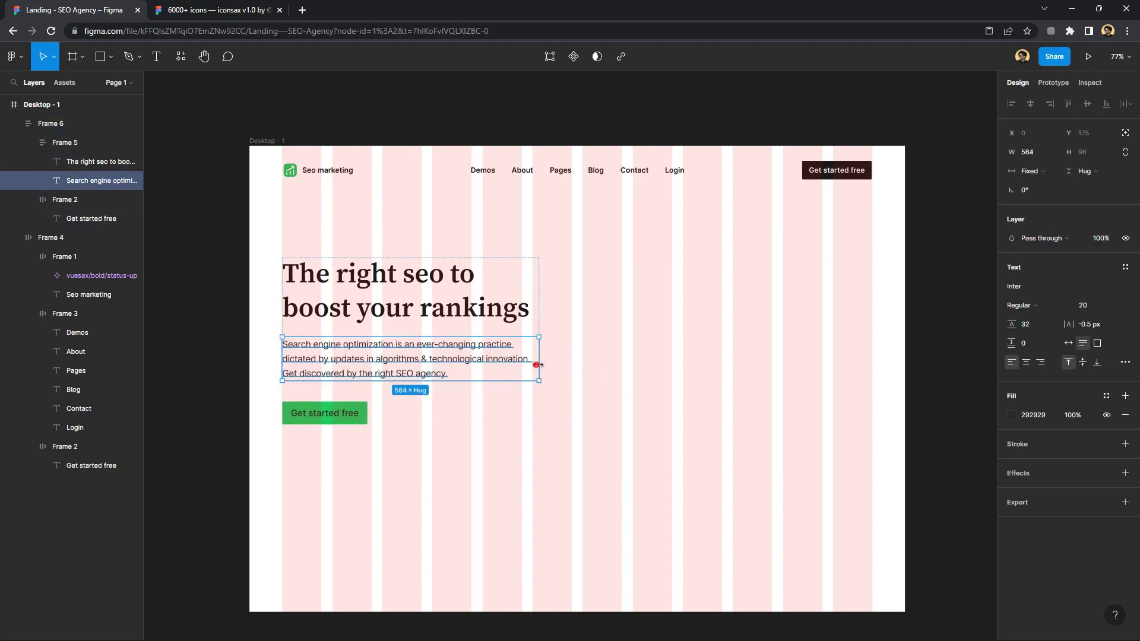
left_click_drag(539, 362, 560, 363)
left_click(614, 369)
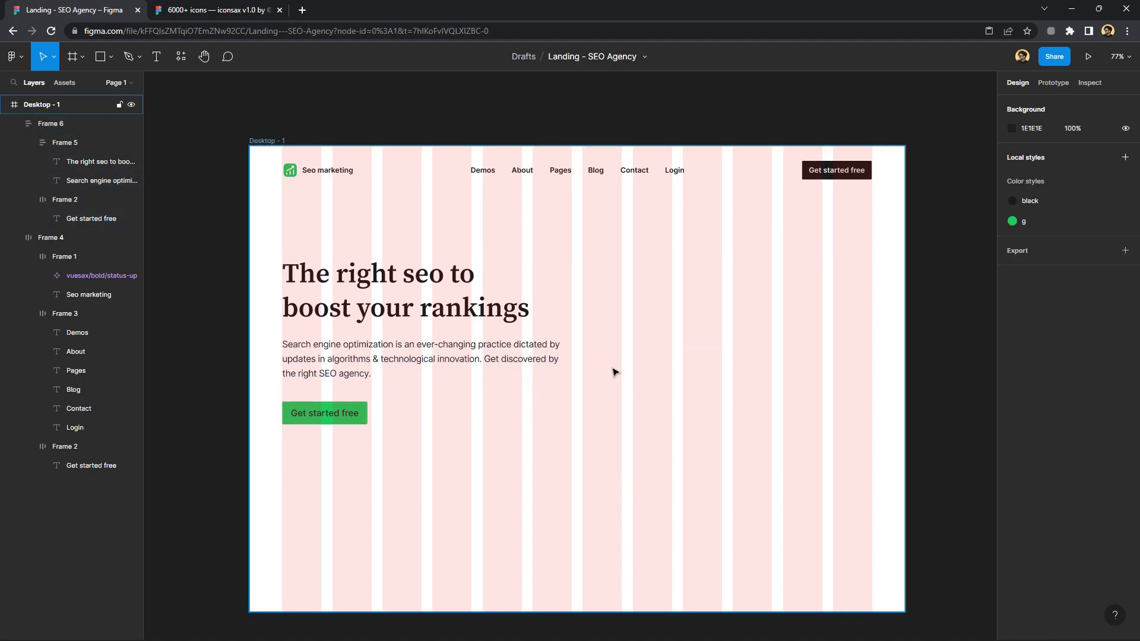
Drag the arched office photo from the image folder onto the canvas
scroll(612, 371, "down", 3)
left_click_drag(547, 6, 565, 90)
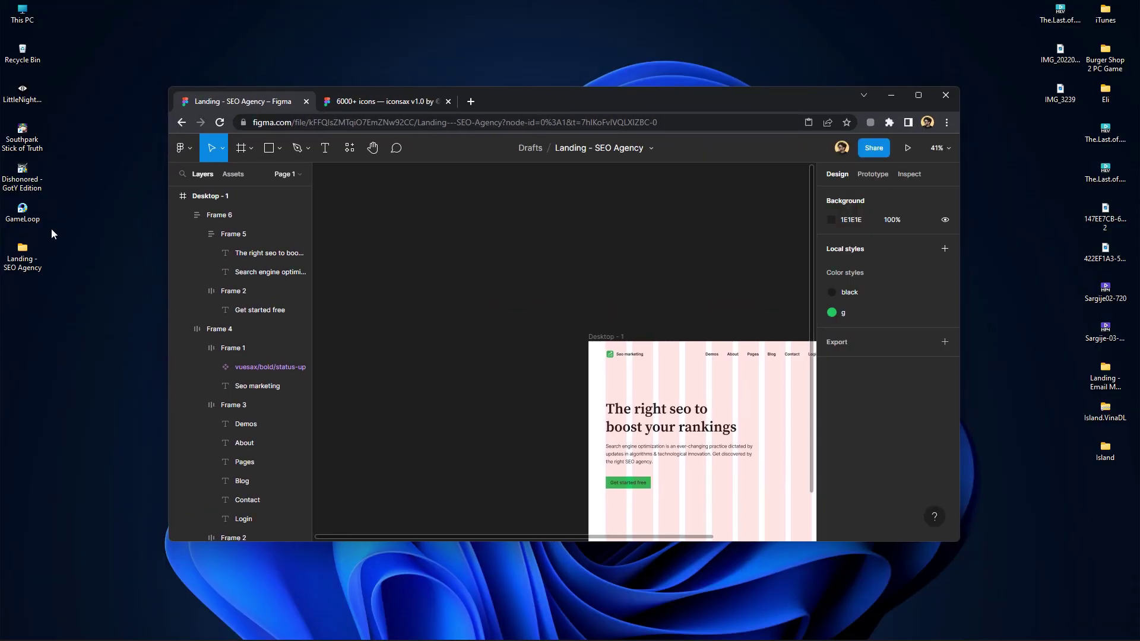
double_click(32, 255)
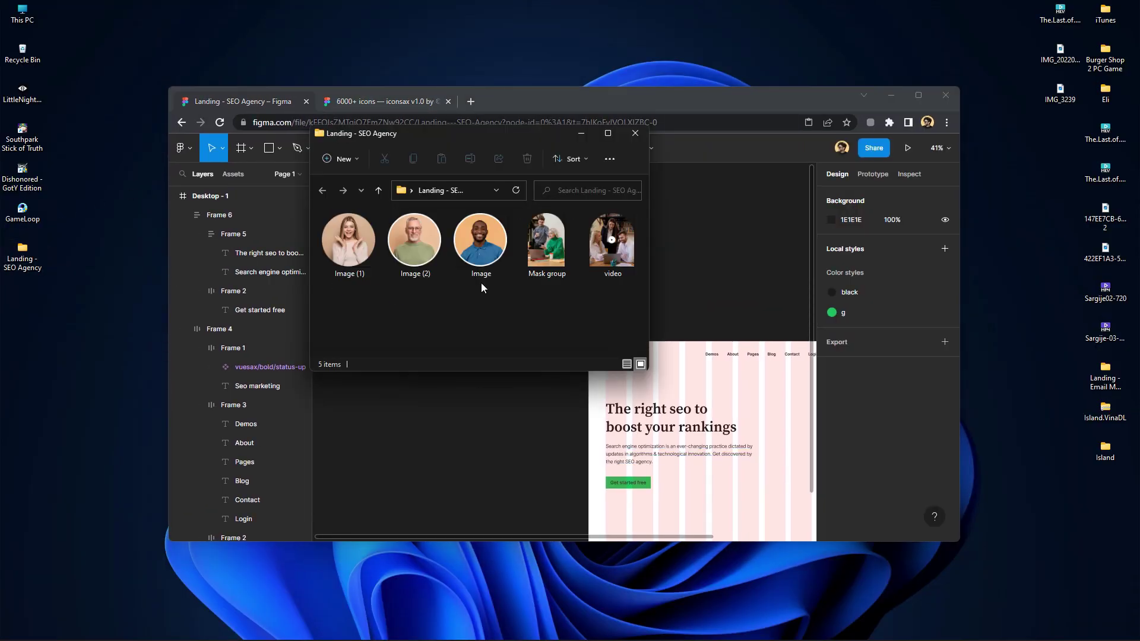
left_click_drag(544, 293, 526, 461)
double_click(902, 104)
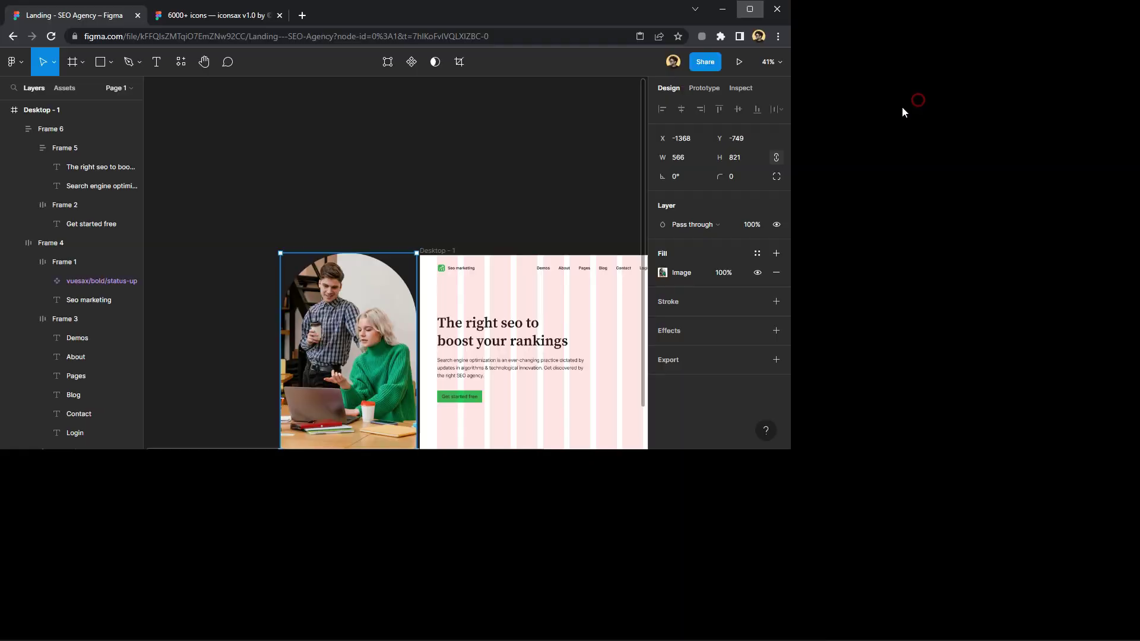
Move the photo to the hero's right side and shrink it to 452×654
mouse_move(380, 370)
left_mouse_down()
mouse_move(683, 380)
mouse_move(700, 393)
left_mouse_up()
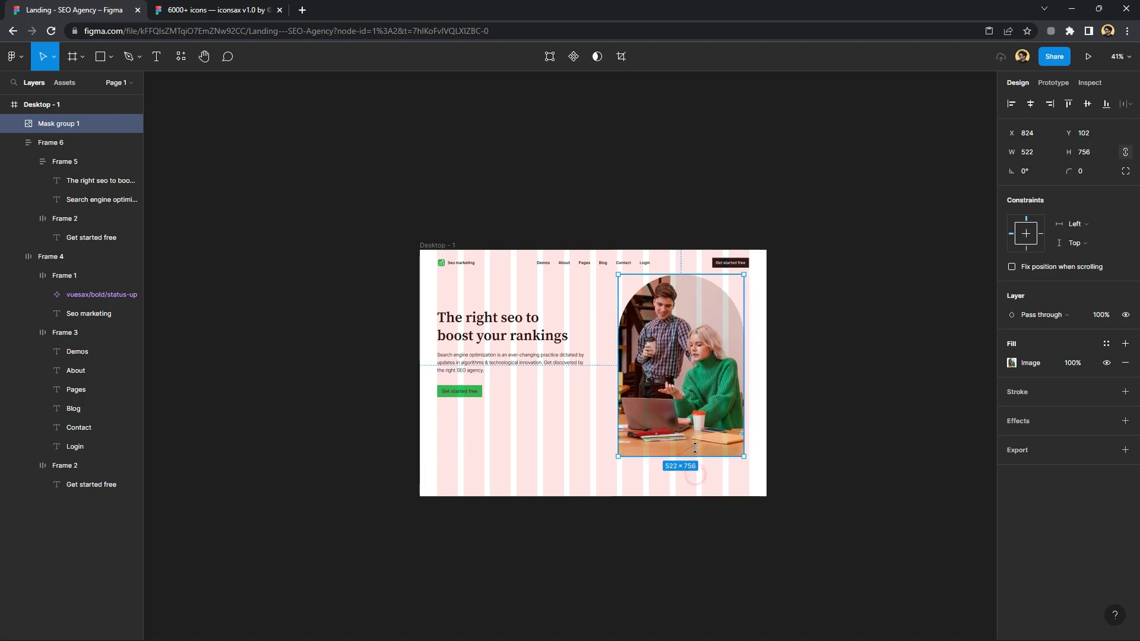
left_click_drag(696, 472, 682, 440)
left_click_drag(657, 371, 683, 378)
scroll(665, 380, "right", 2)
scroll(641, 386, "right", 1)
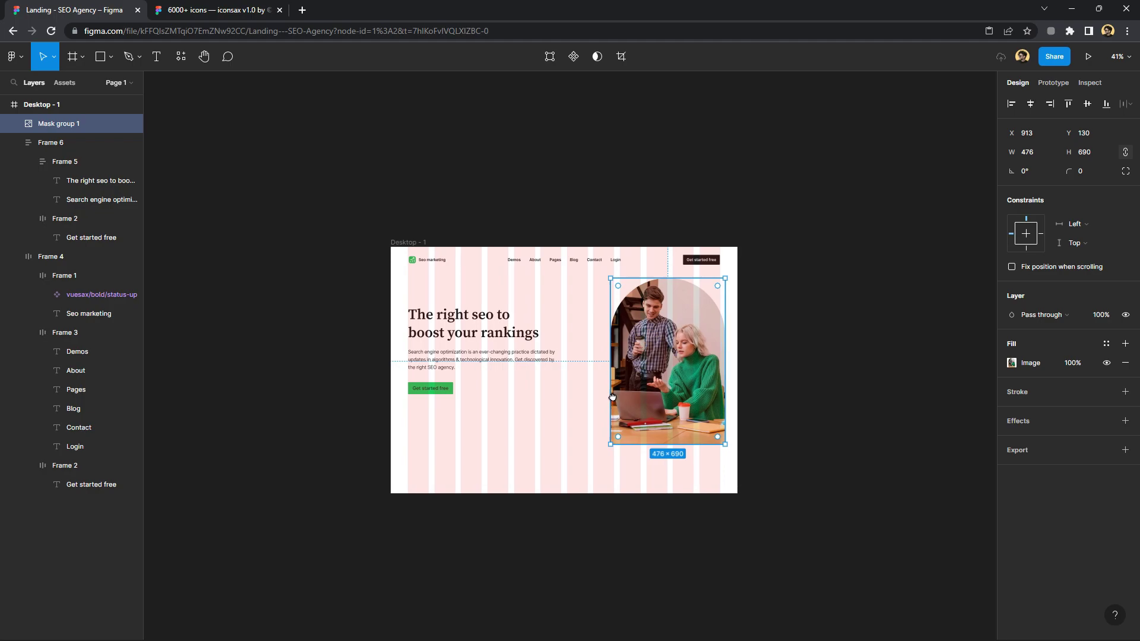
scroll(628, 388, "up", 2)
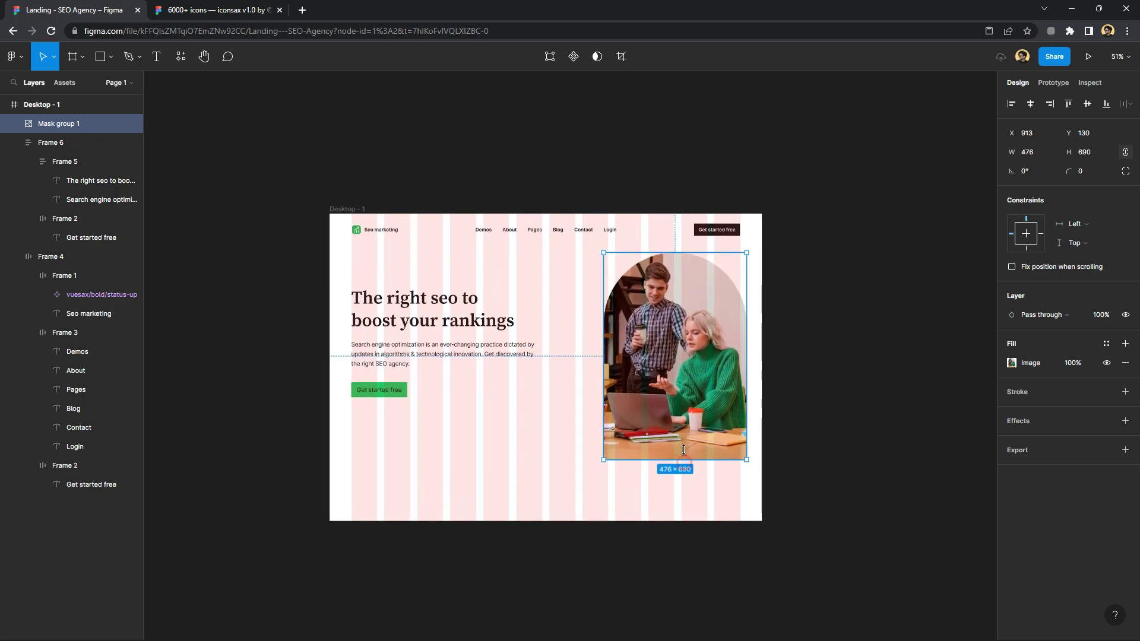
left_click_drag(683, 450, 684, 409)
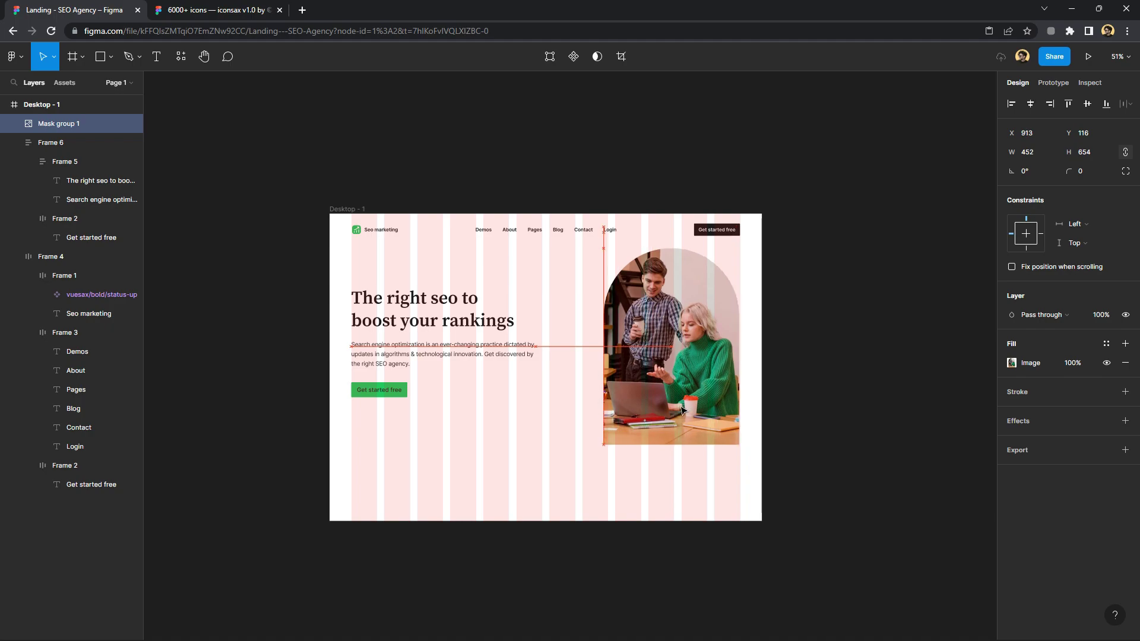
Resize the photo to 376×543 and select it together with the text block
left_click(702, 488)
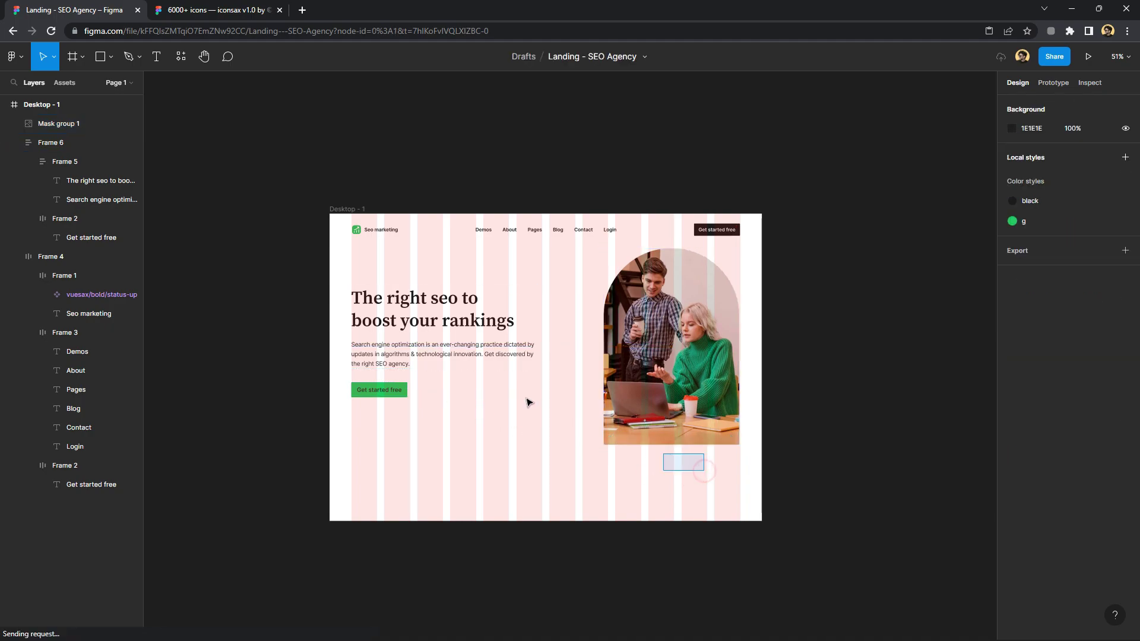
left_click(526, 383)
left_click(658, 423)
left_click_drag(667, 446, 672, 434)
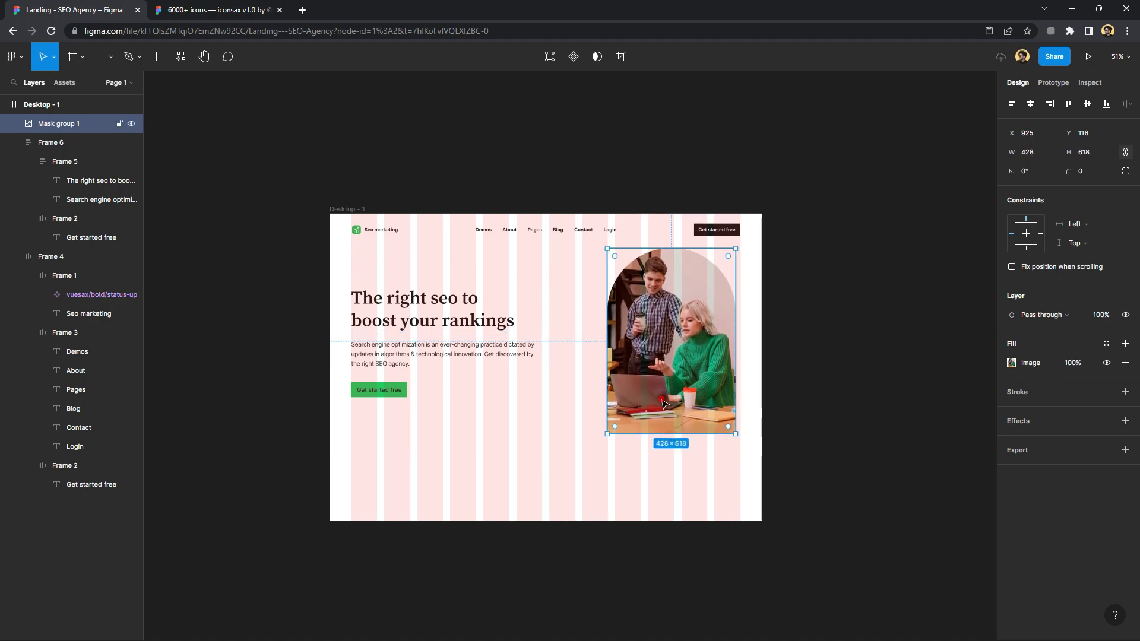
left_click_drag(672, 434, 687, 387)
left_click(409, 386)
left_click(719, 430)
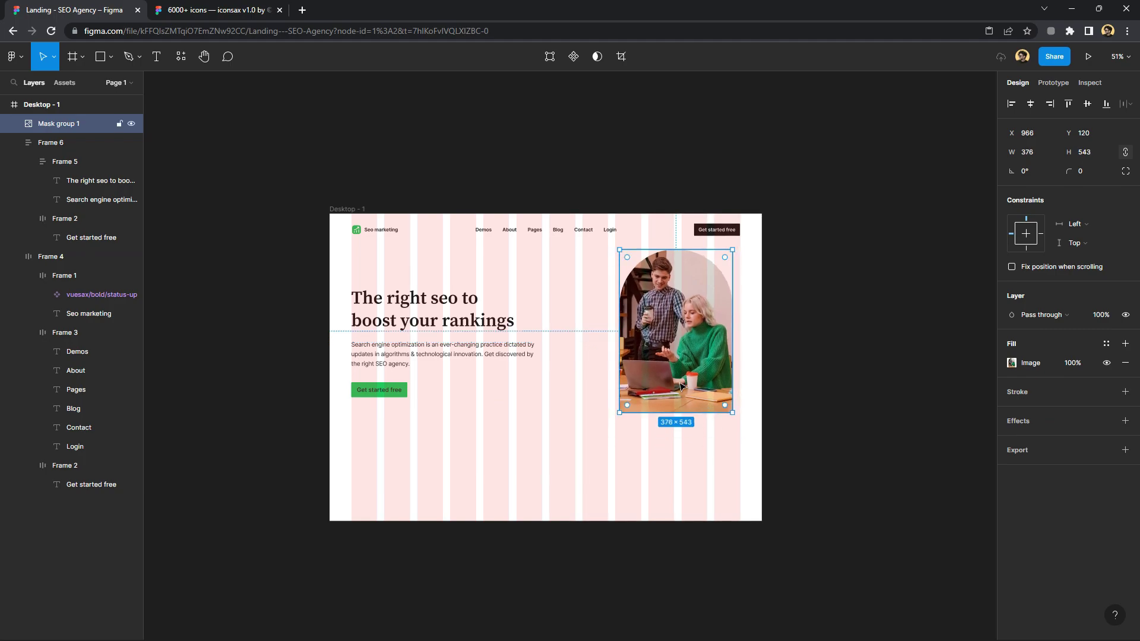
left_click_drag(743, 446, 433, 344)
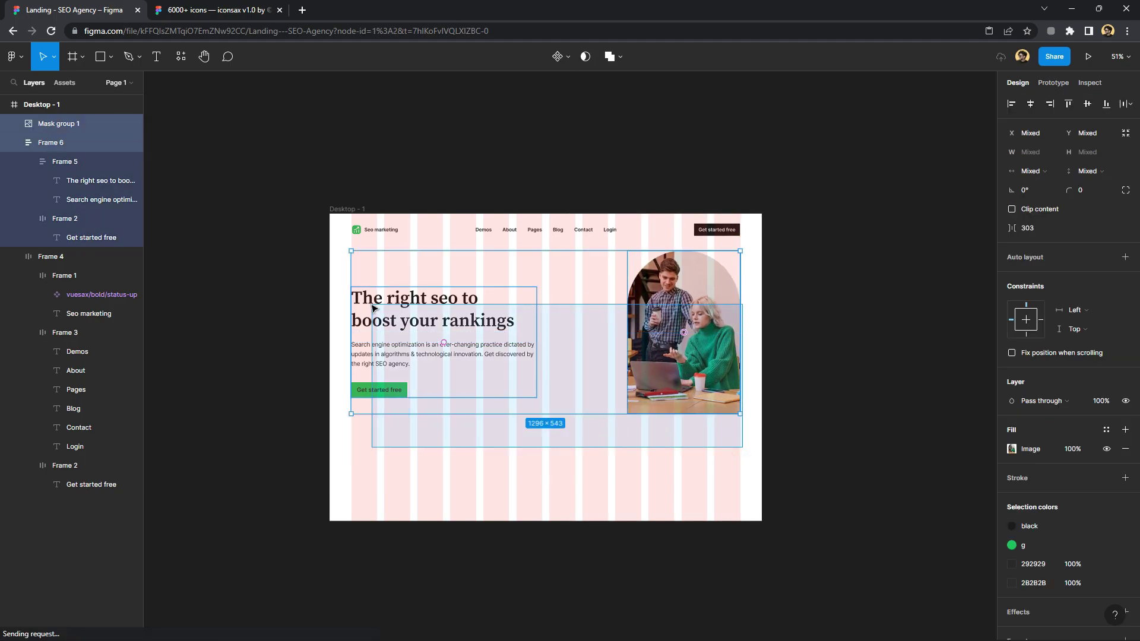
Wrap the photo and text block in a horizontal auto-layout hero row
right_click(434, 343)
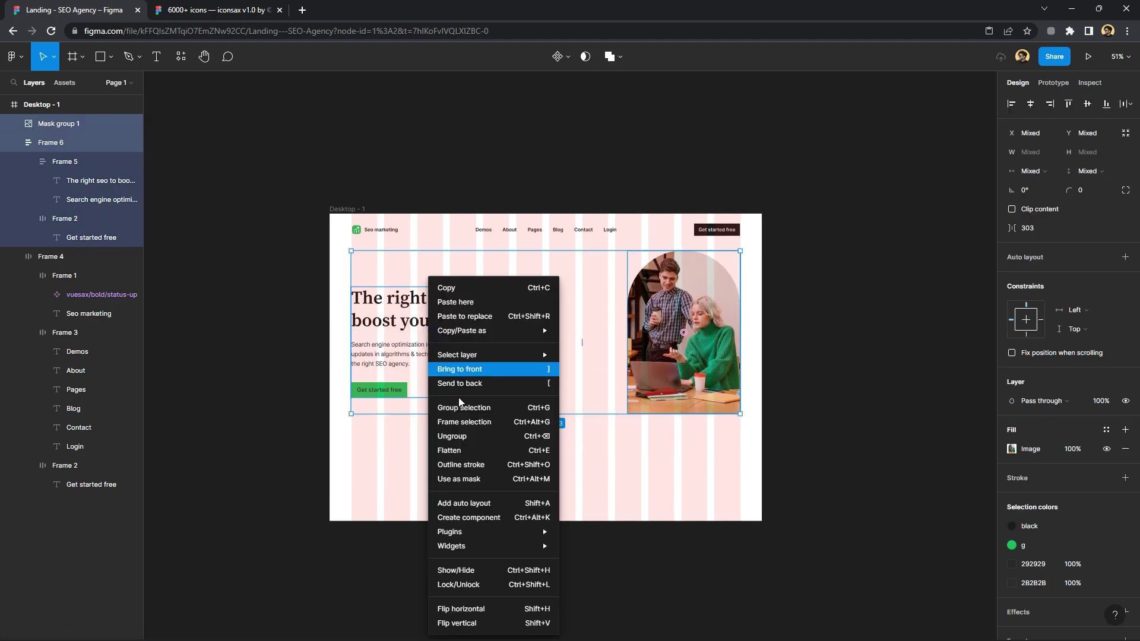
left_click(481, 426)
left_click(1126, 257)
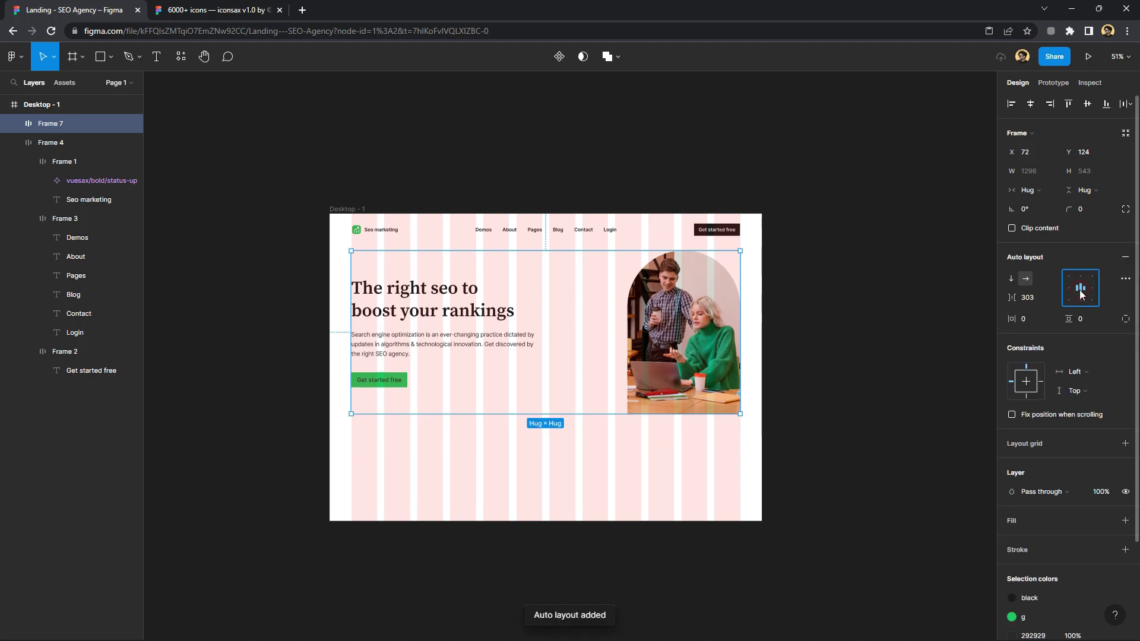
left_click(581, 453)
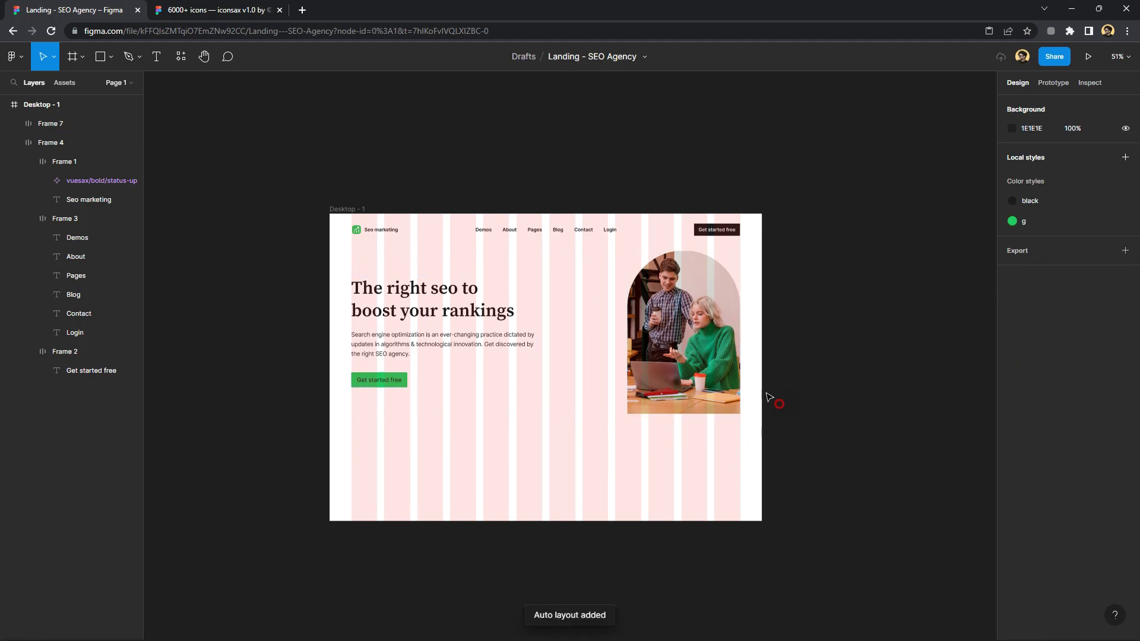
Wrap the header and hero row together in an auto-layout frame
left_click_drag(778, 425, 267, 213)
right_click(476, 261)
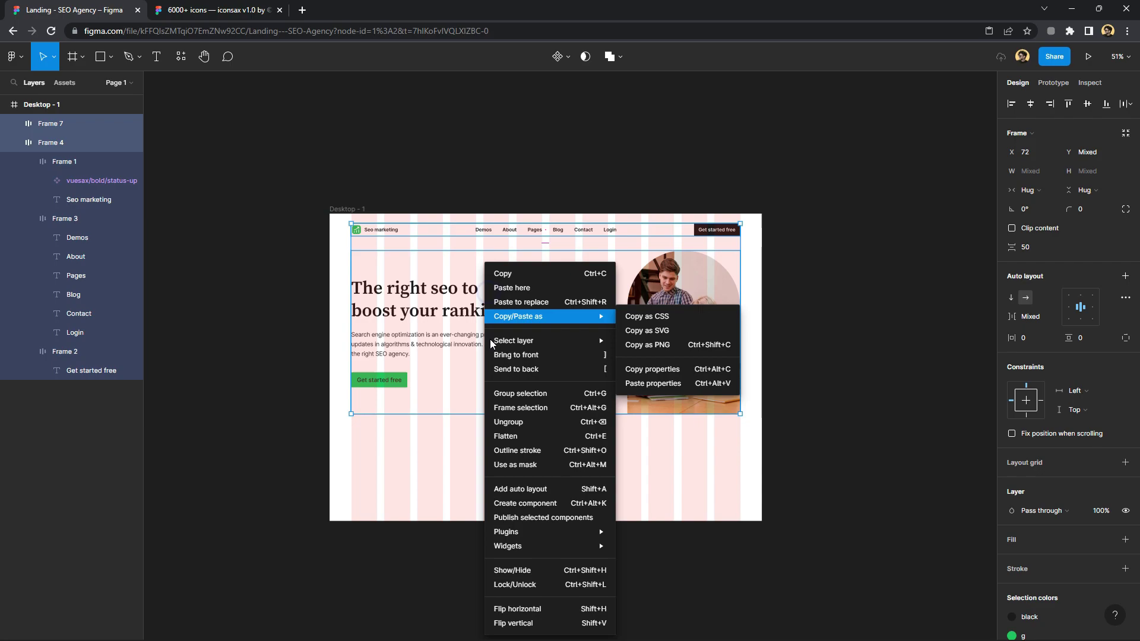
left_click(517, 406)
left_click(1125, 257)
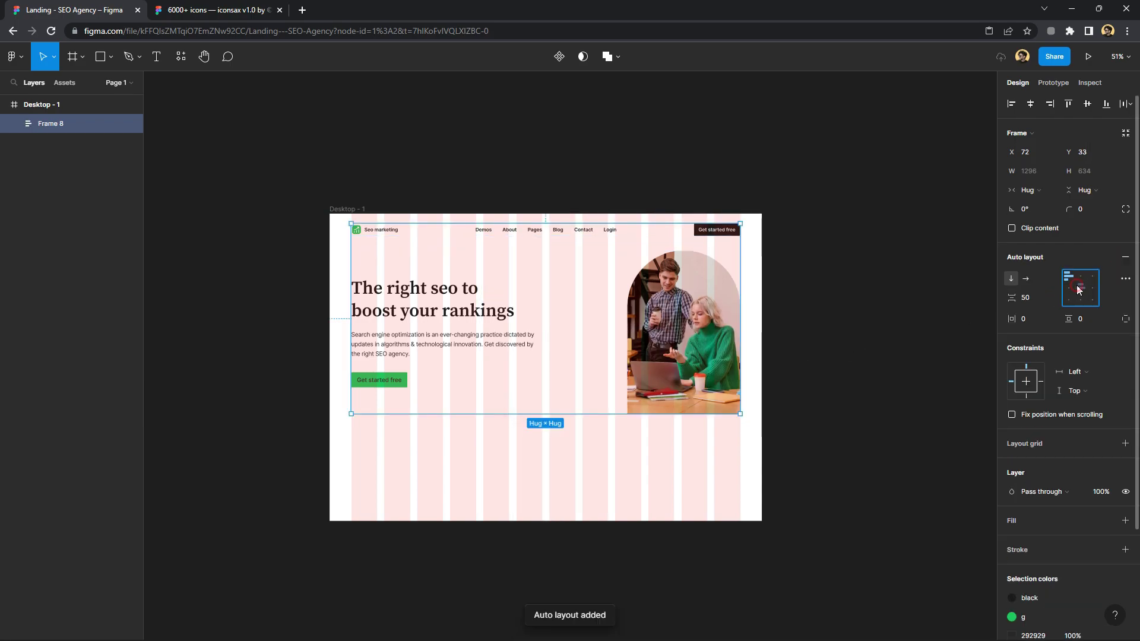
Stretch the outer frame to 1440×720 full page width with centered contents
left_click(774, 351)
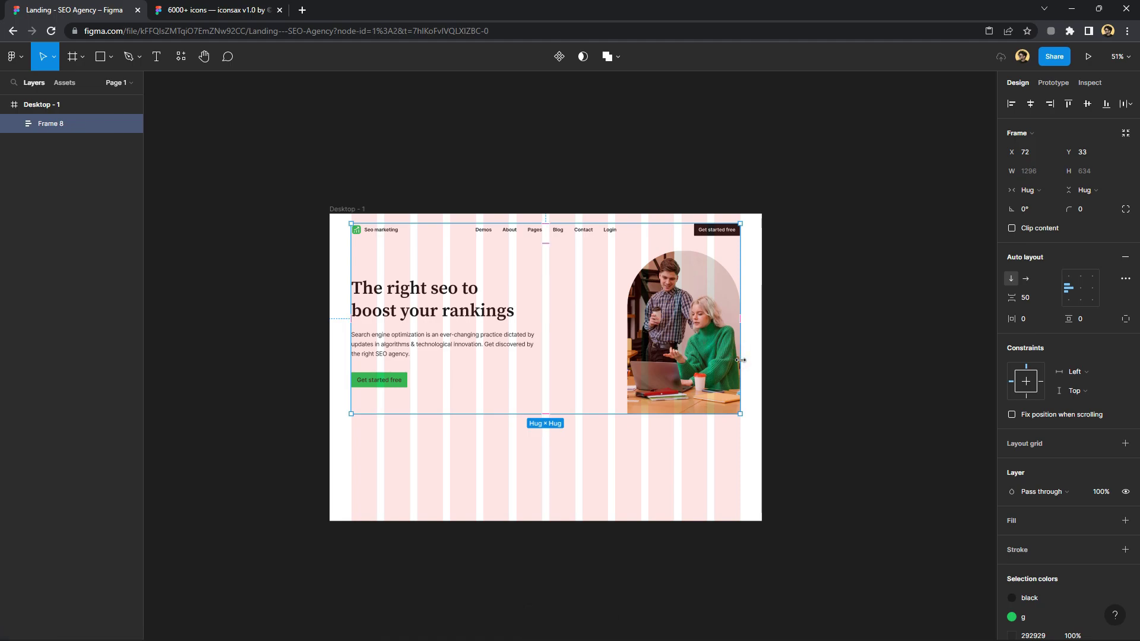
left_click_drag(740, 360, 763, 361)
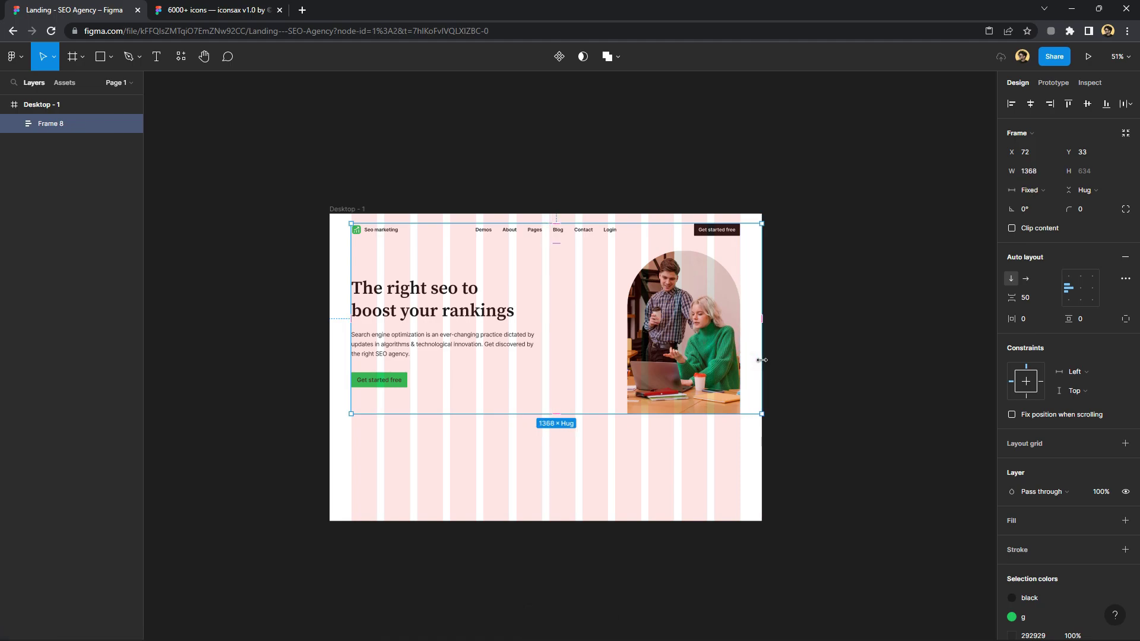
left_click_drag(349, 335, 328, 335)
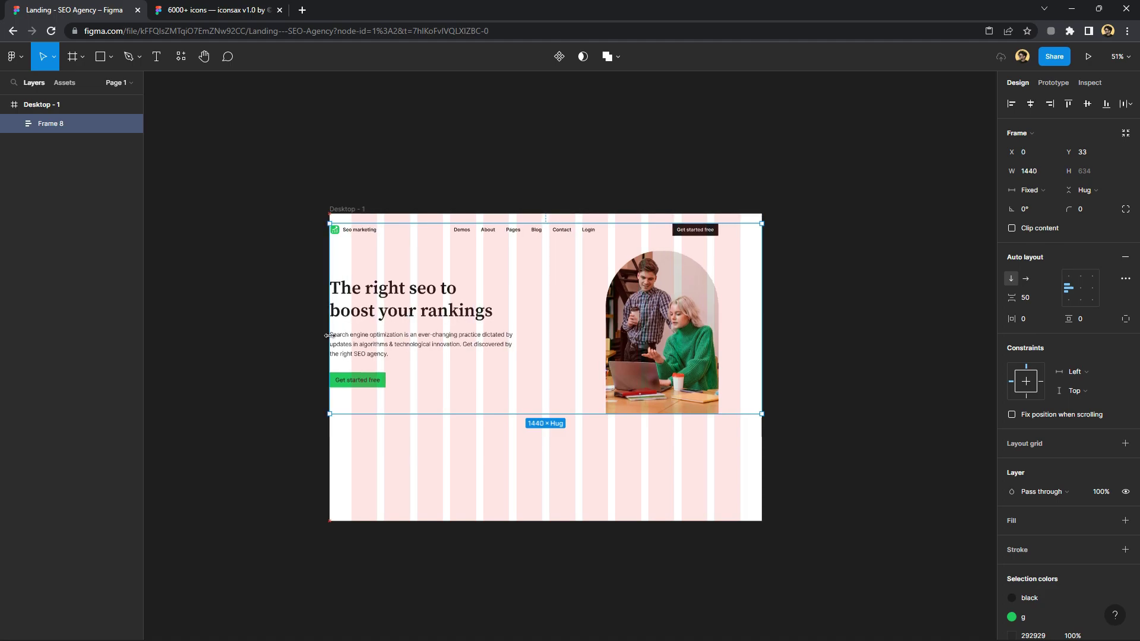
left_click(1075, 287)
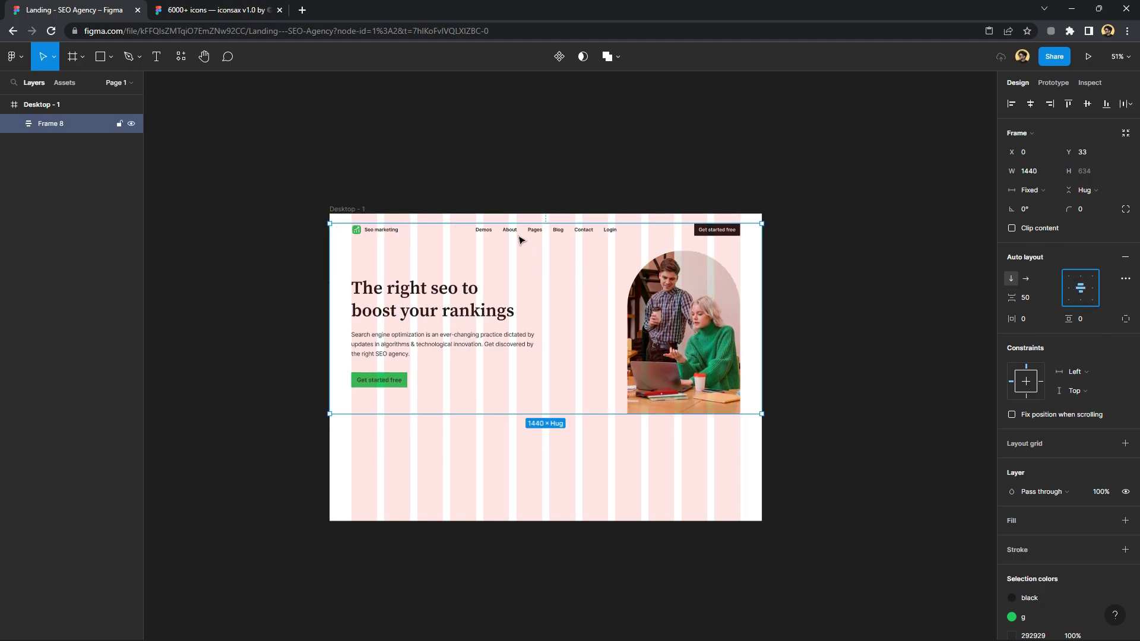
left_click_drag(518, 221, 518, 212)
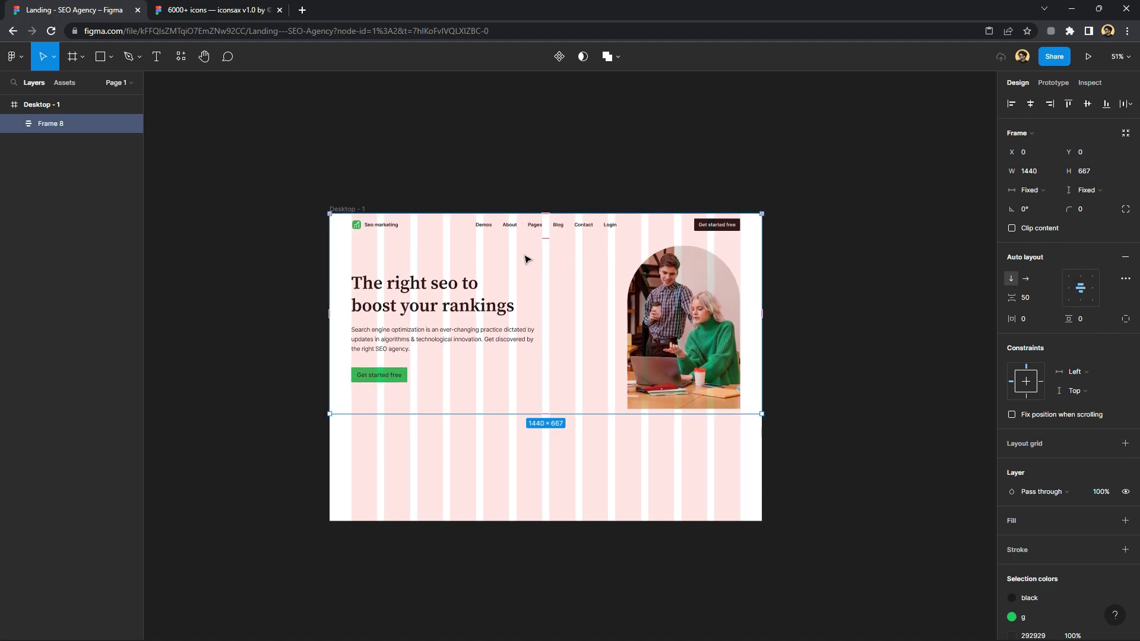
left_click_drag(561, 412, 563, 421)
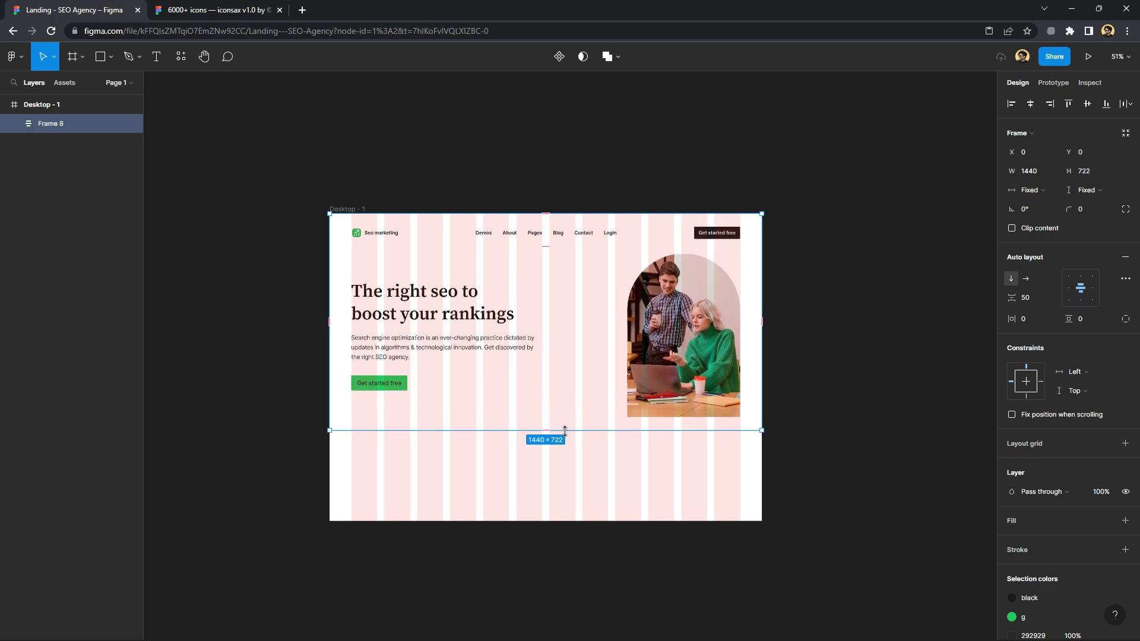
double_click(575, 368)
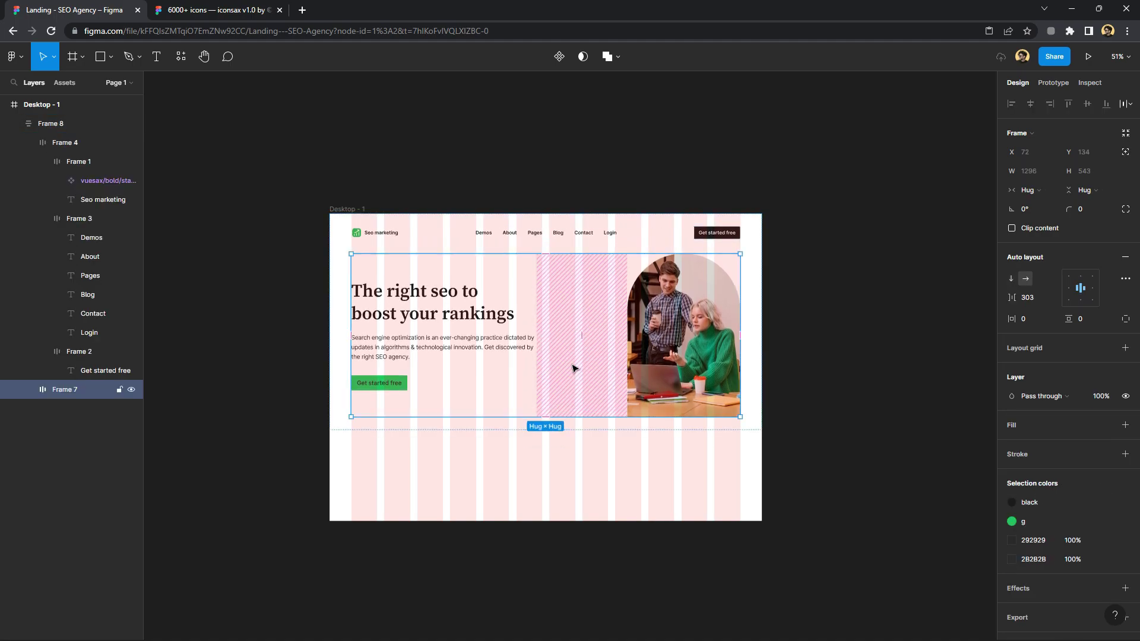
left_click(586, 424)
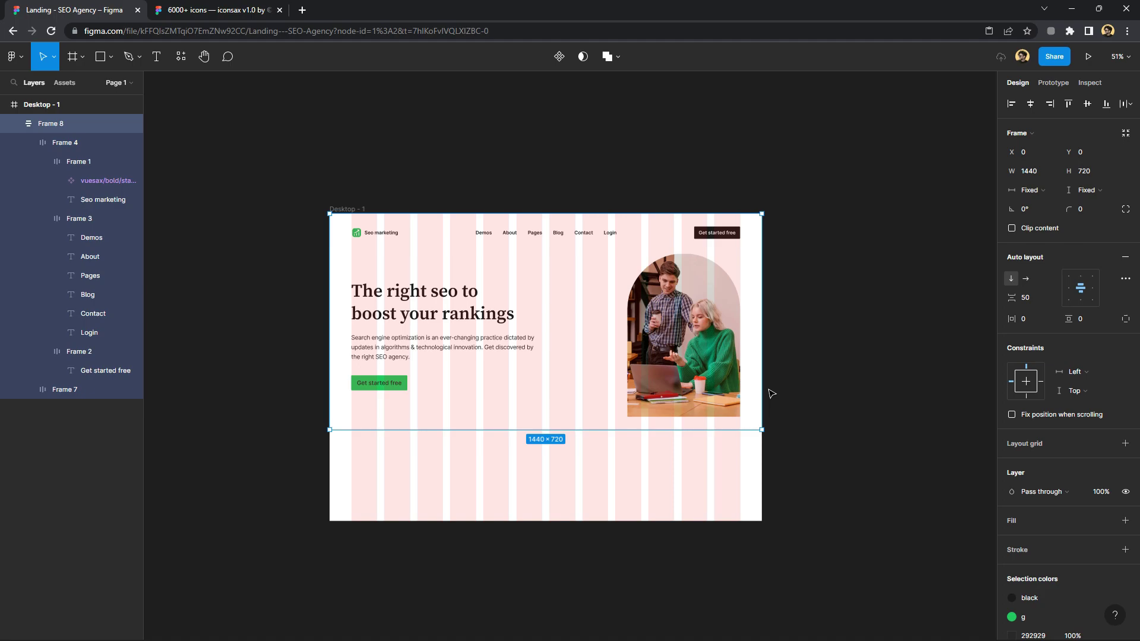
Hide the column layout grid on the Desktop - 1 frame
left_click(444, 291)
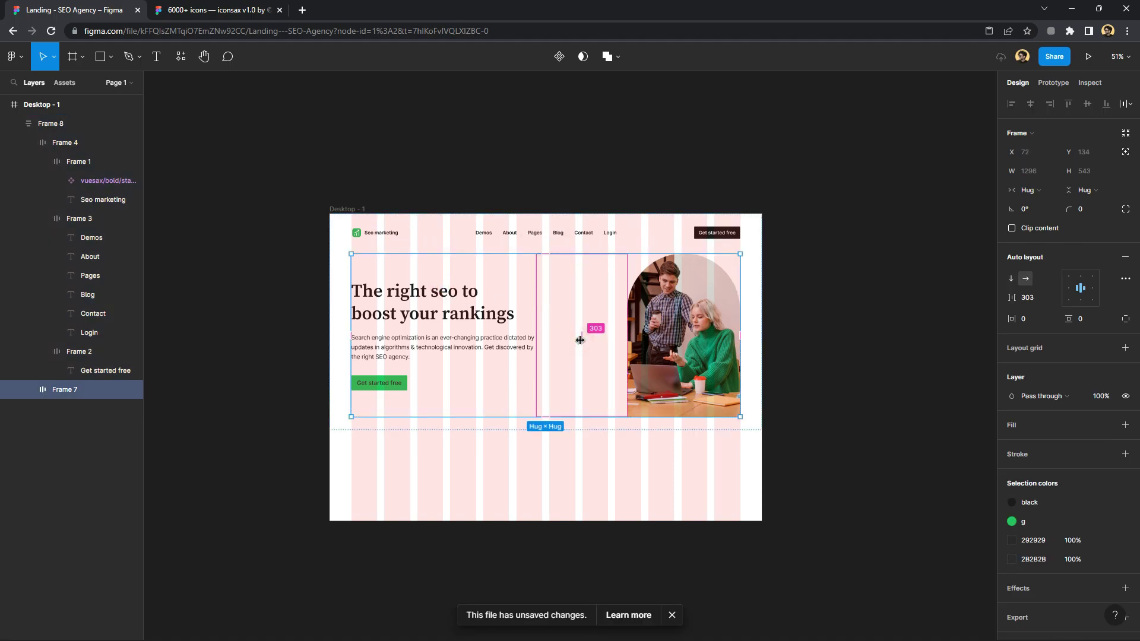
left_click(862, 389)
left_click(339, 209)
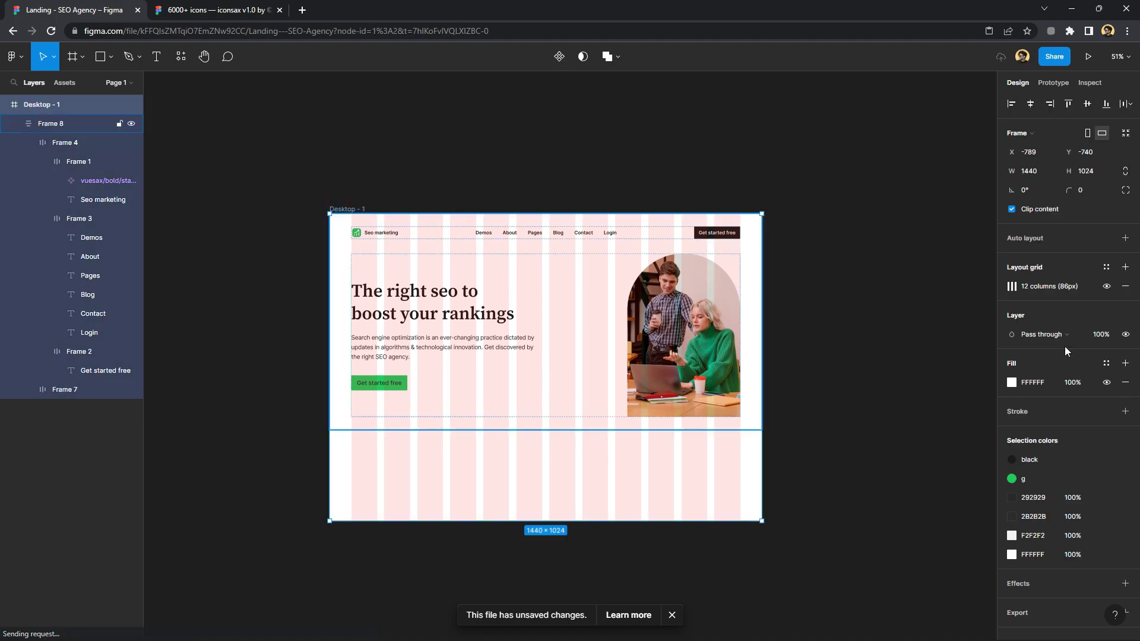
left_click(1106, 286)
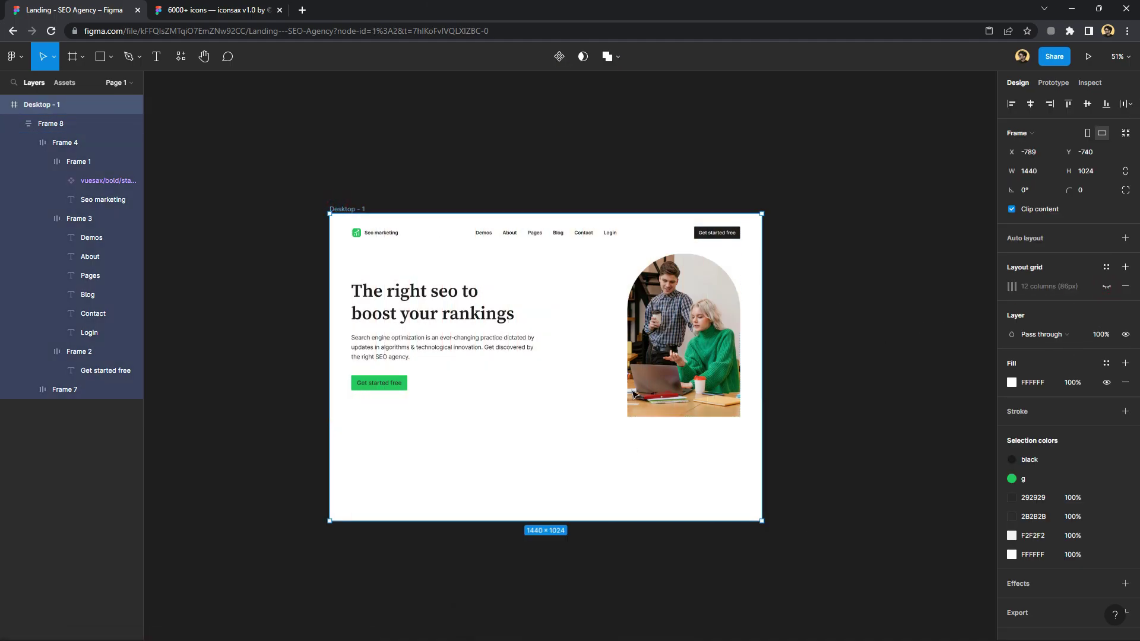
Try a grey fill on hero Frame 8, undo it, and stretch Desktop - 1 to 2067 px tall
left_click_drag(628, 347, 627, 352)
left_click(627, 351)
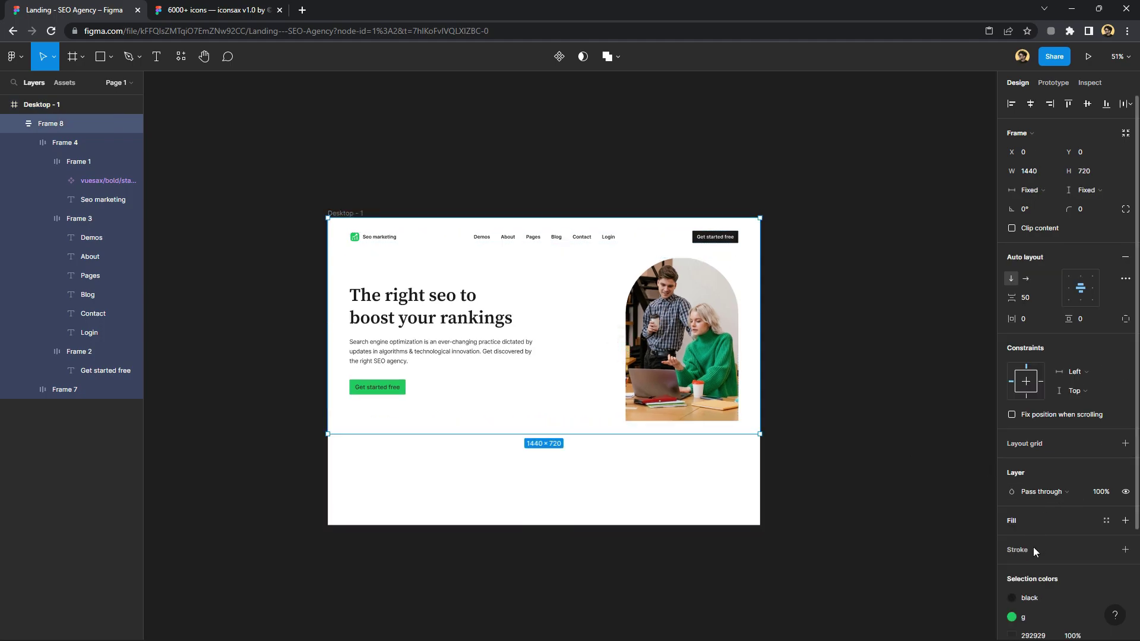
left_click(1126, 521)
left_click(1012, 540)
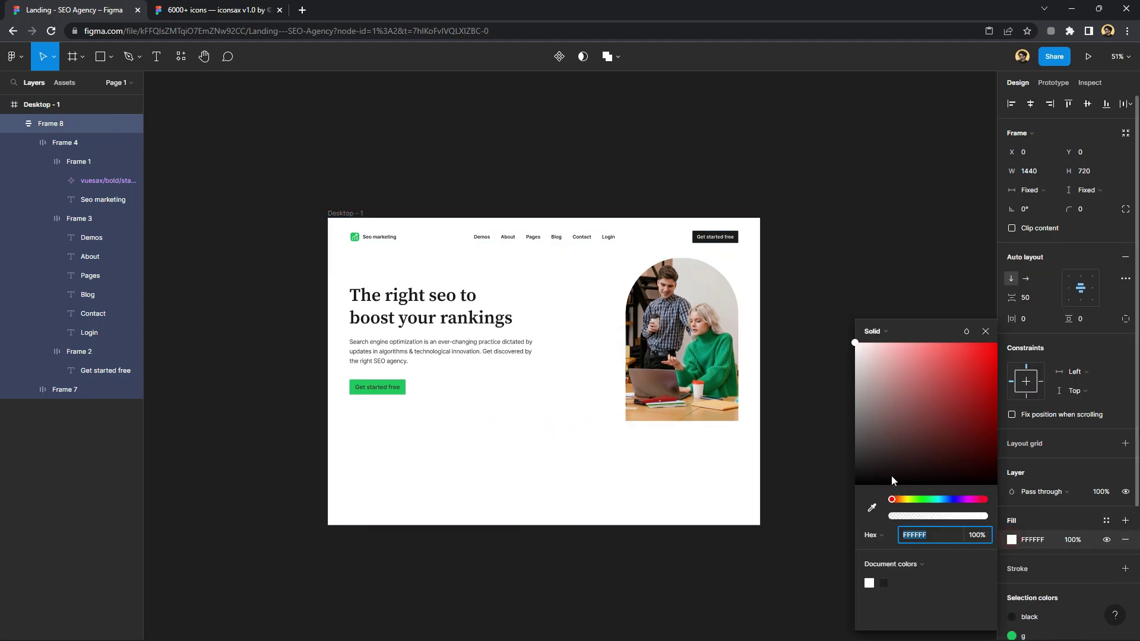
mouse_move(892, 476)
left_mouse_down()
mouse_move(846, 461)
mouse_move(848, 471)
left_mouse_up()
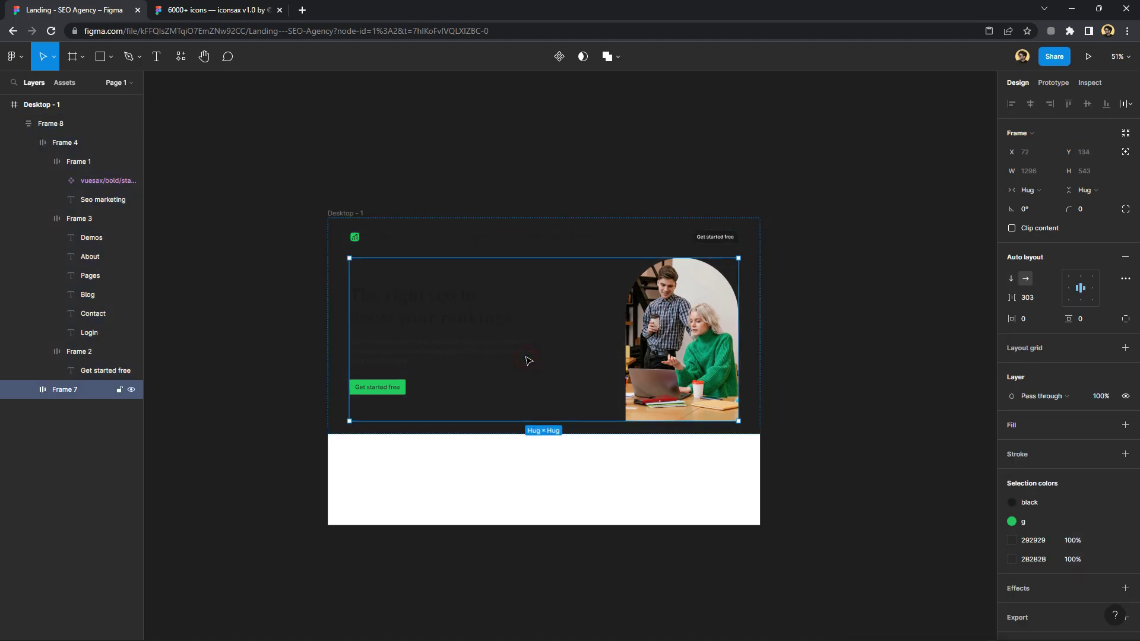
left_click(527, 359)
left_click(533, 354)
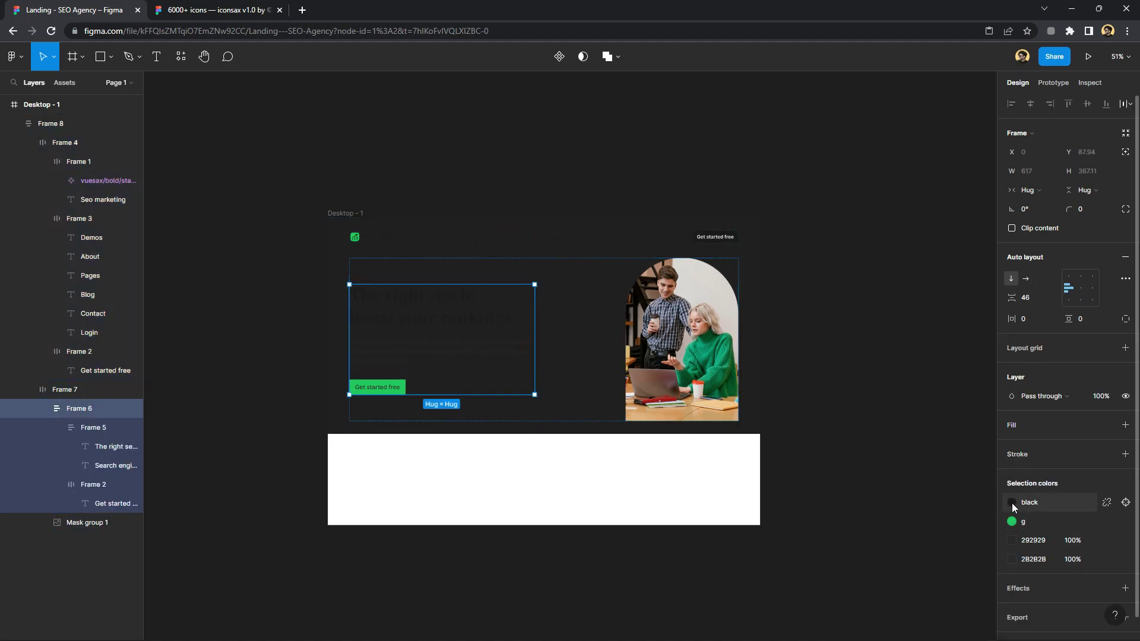
key("ctrl+z")
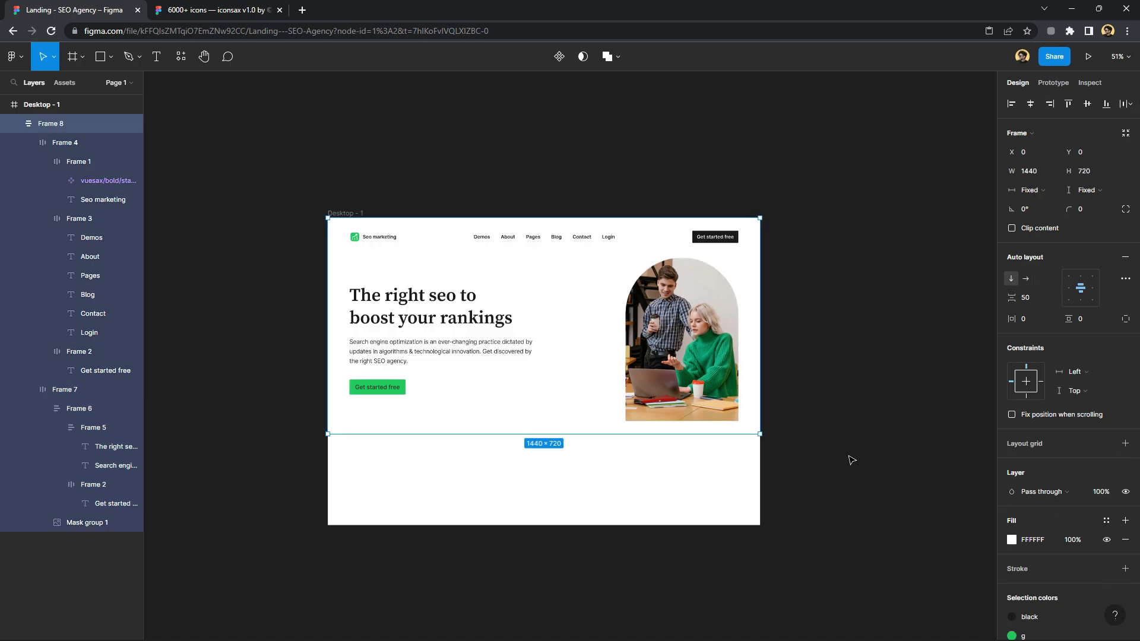
left_click(351, 196)
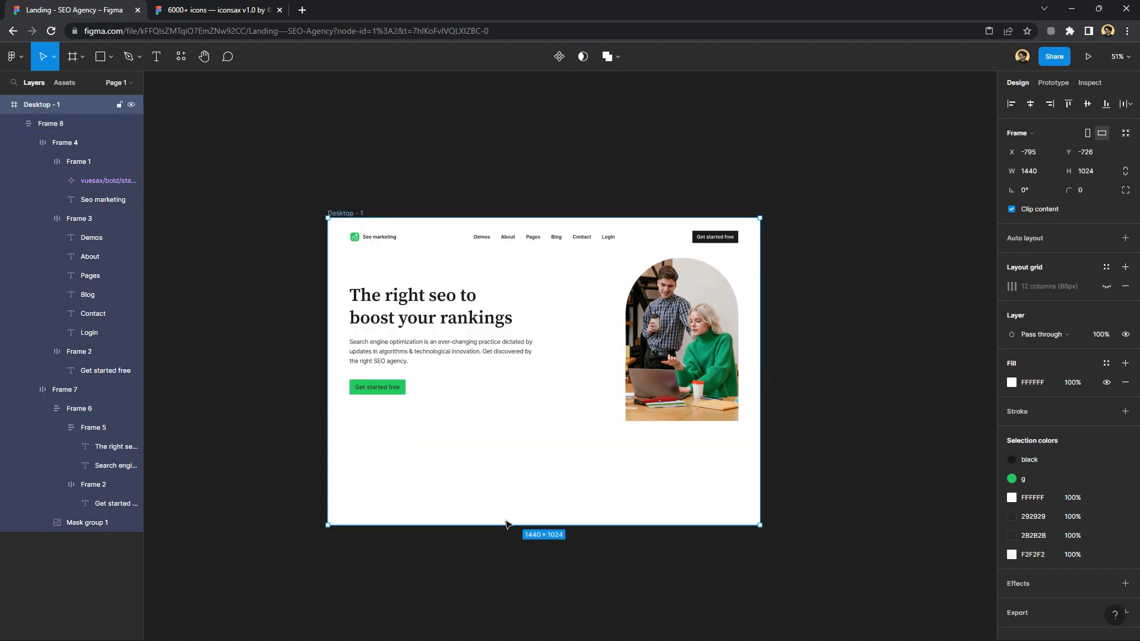
left_click_drag(512, 525, 514, 634)
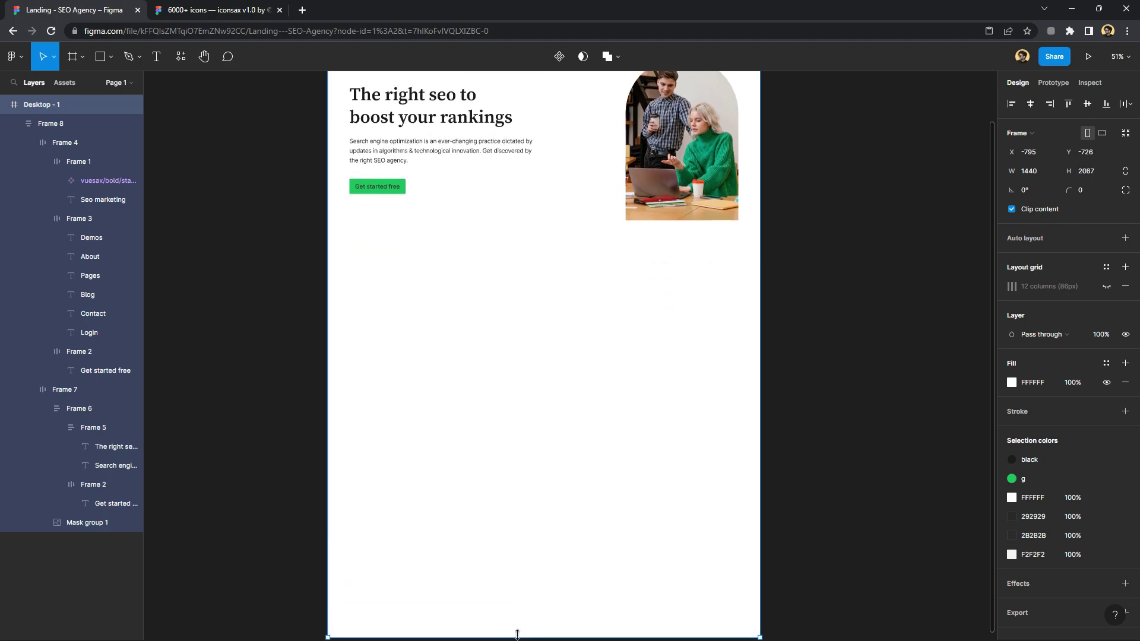
Copy the vuesax/bold/activity icon from the iconsax file
left_click(205, 12)
scroll(437, 349, "up", 2)
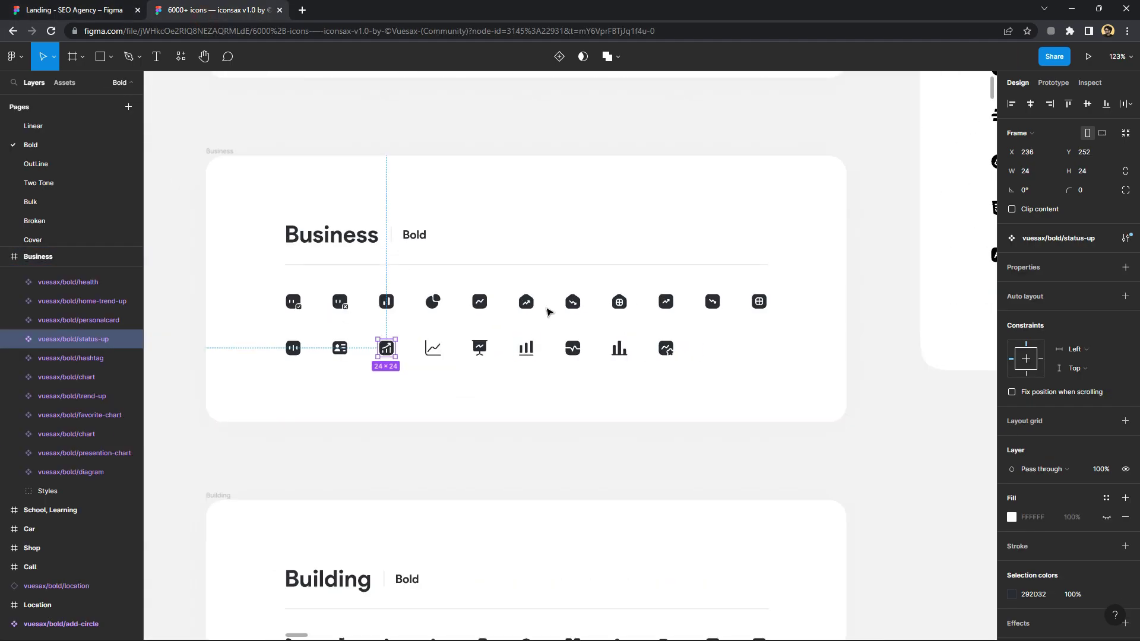
right_click(478, 306)
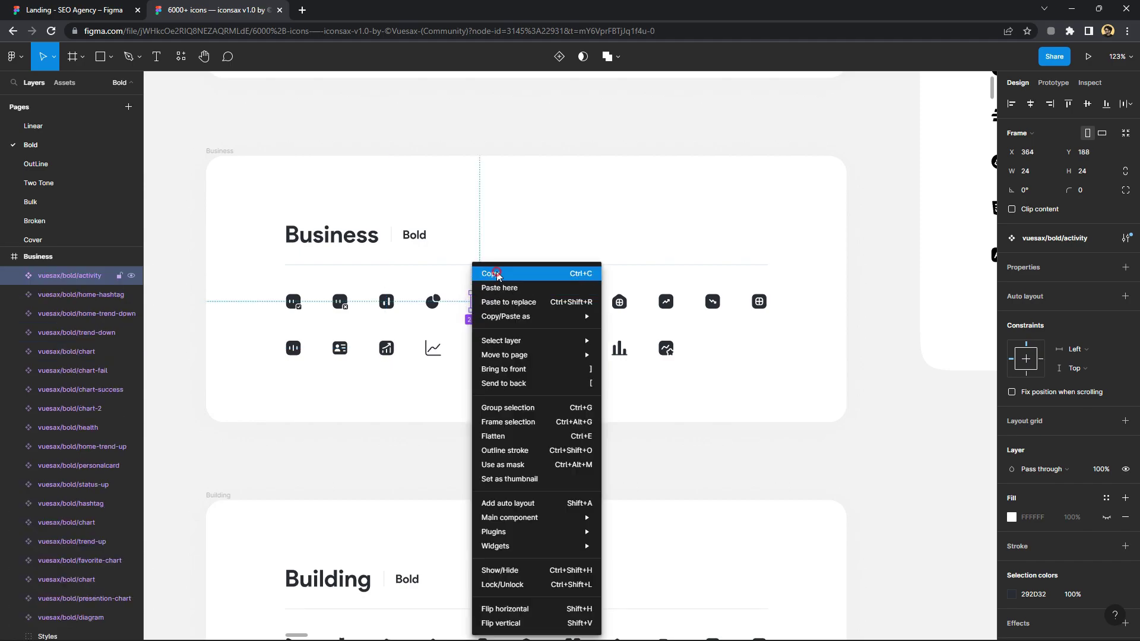
left_click(480, 265)
Paste the icon below the hero in the landing page and scale it to 40×40
key("ctrl+Page_Up")
scroll(502, 405, "down", 1)
right_click(460, 271)
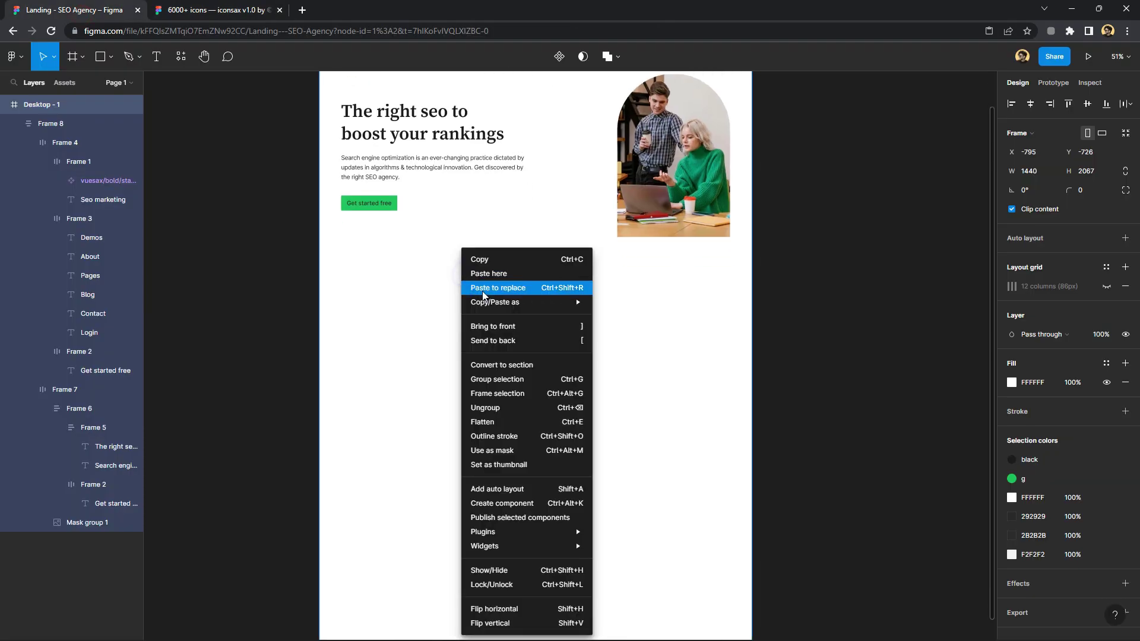
left_click(475, 272)
left_click_drag(485, 277, 437, 278)
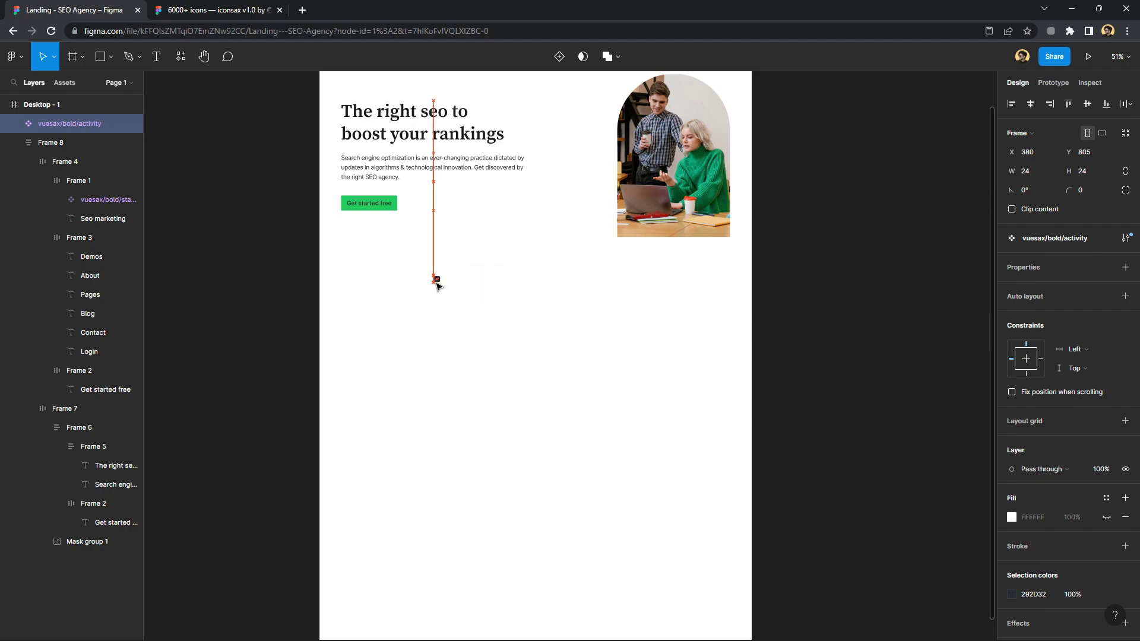
key("k")
left_click(1029, 284)
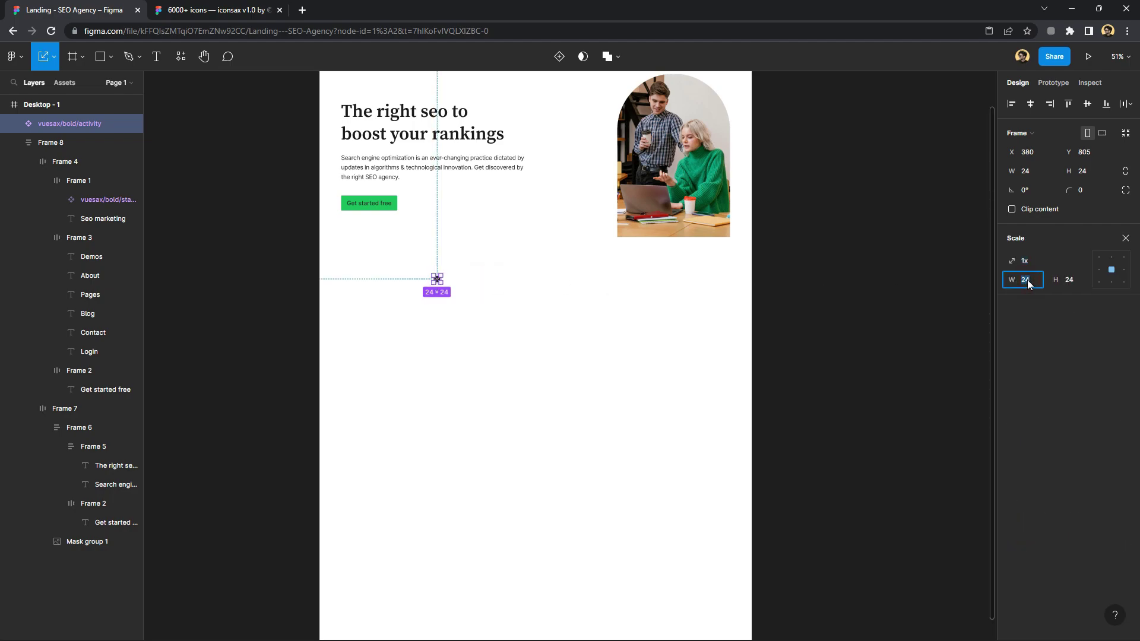
key("Return")
left_click(541, 341)
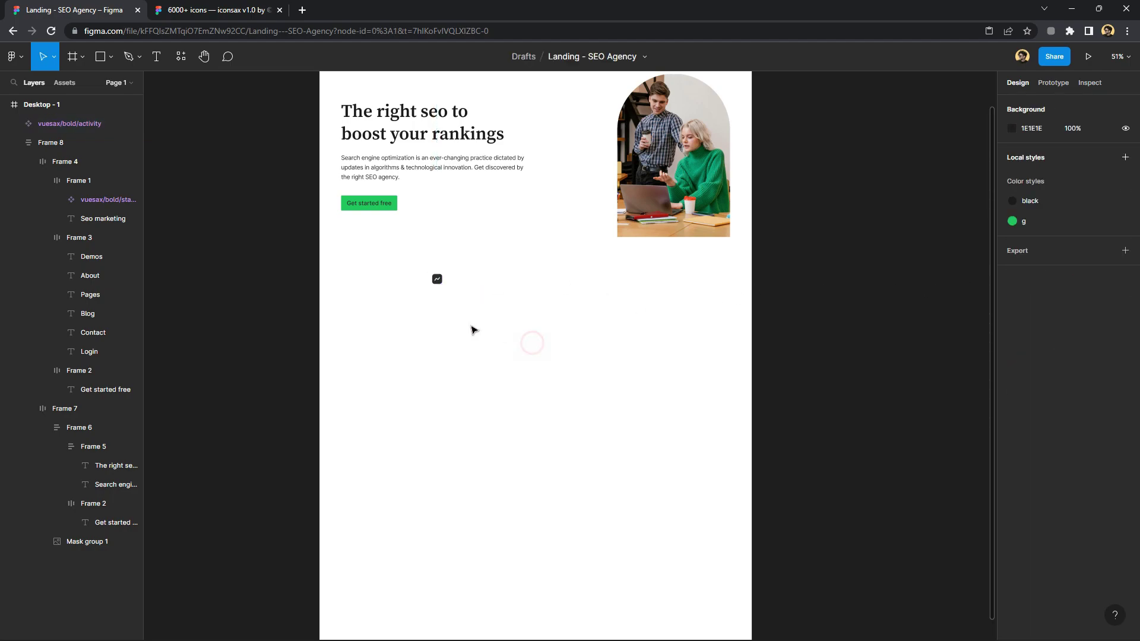
left_click(442, 282)
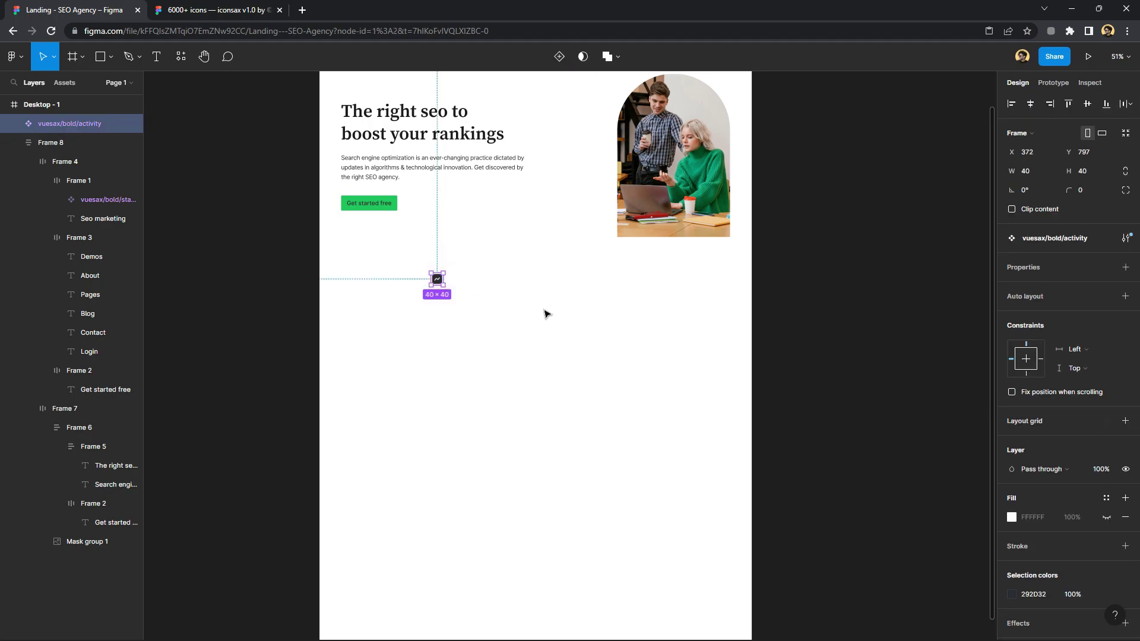
Scale the activity icon proportionally up to 80×80
key("k")
left_click(1037, 281)
type("80")
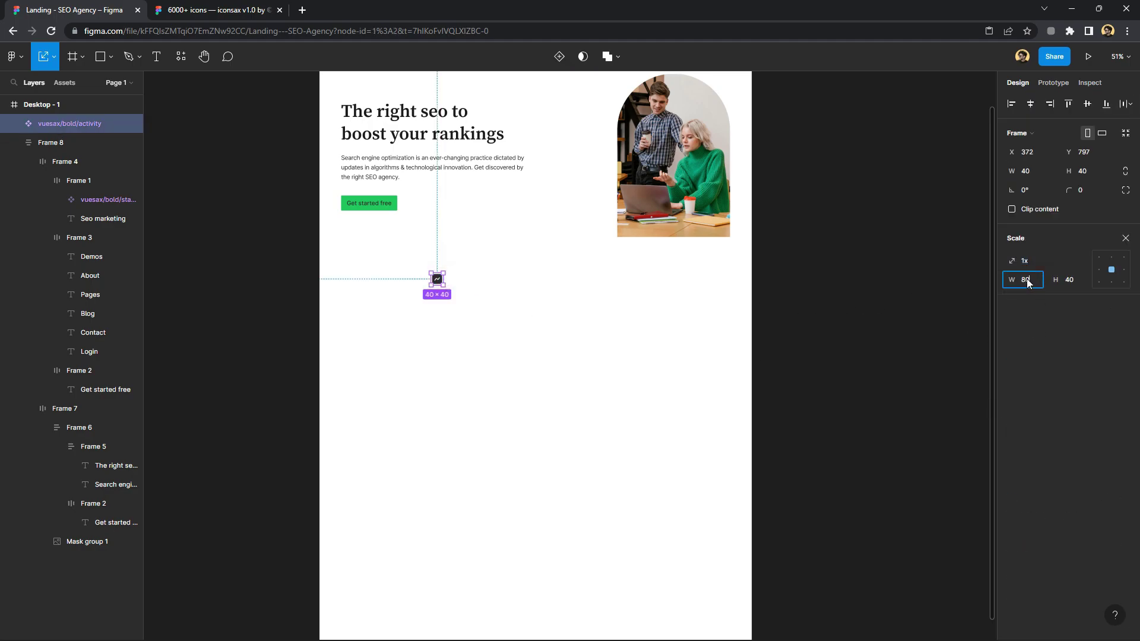
key("Return")
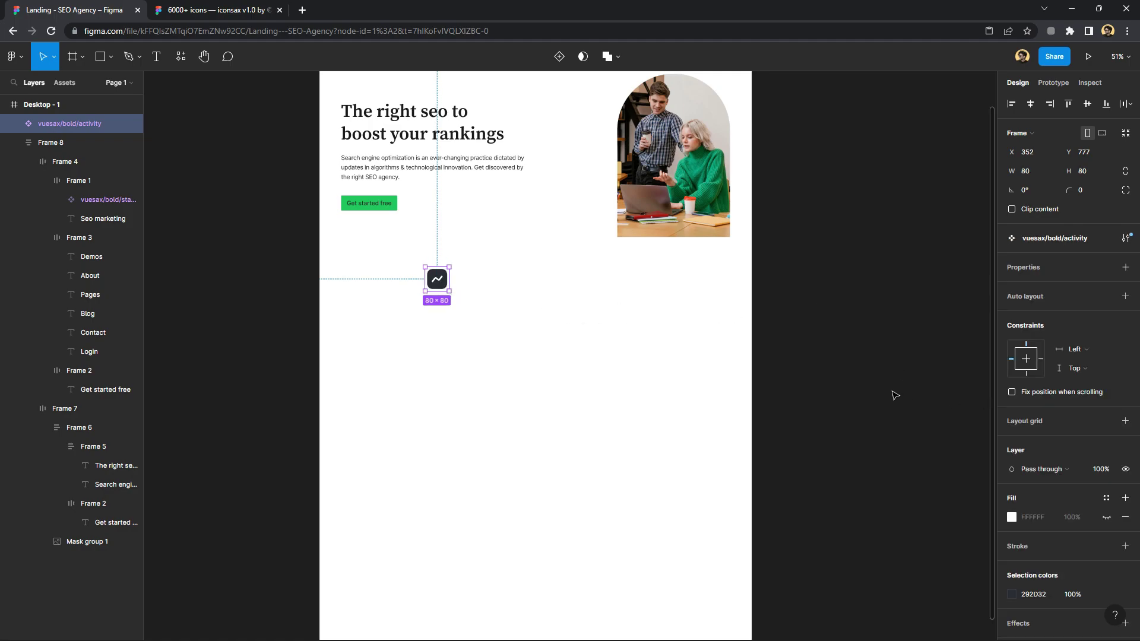
key("k")
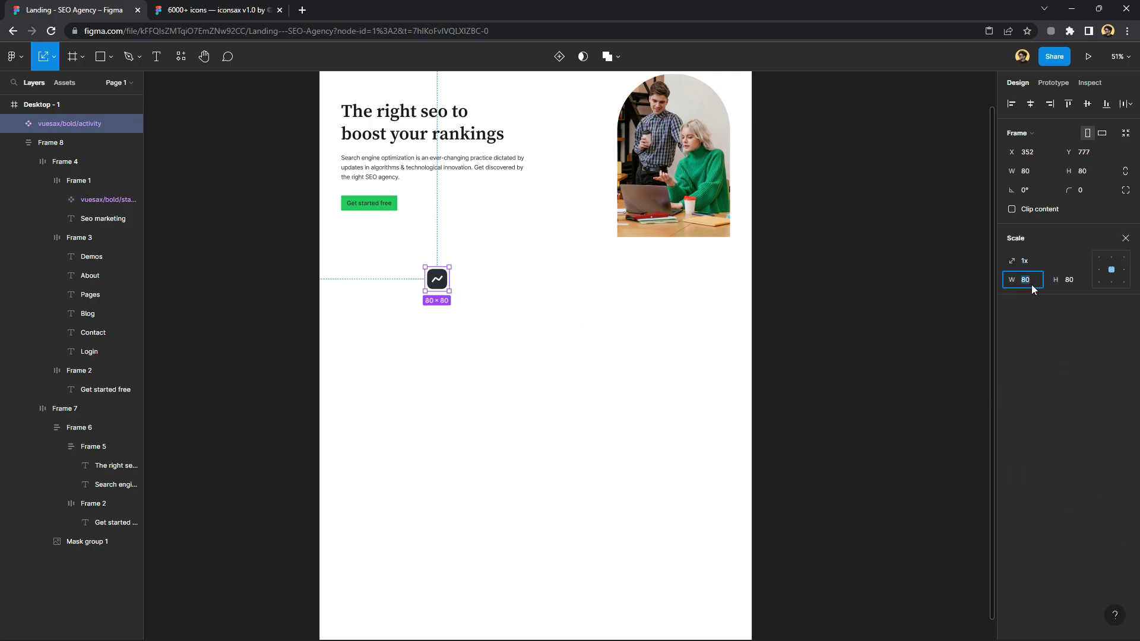
key("Escape")
left_click(615, 346)
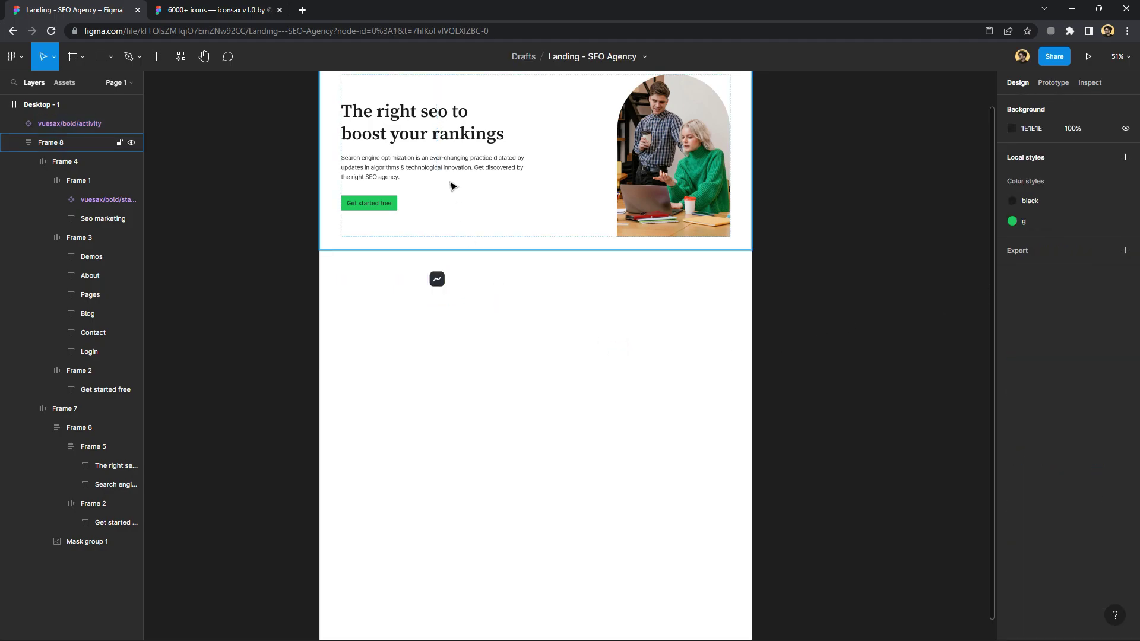
Duplicate the hero heading below the icon as 'Initial seo project' at font size 25
left_click(422, 121)
double_click(435, 116)
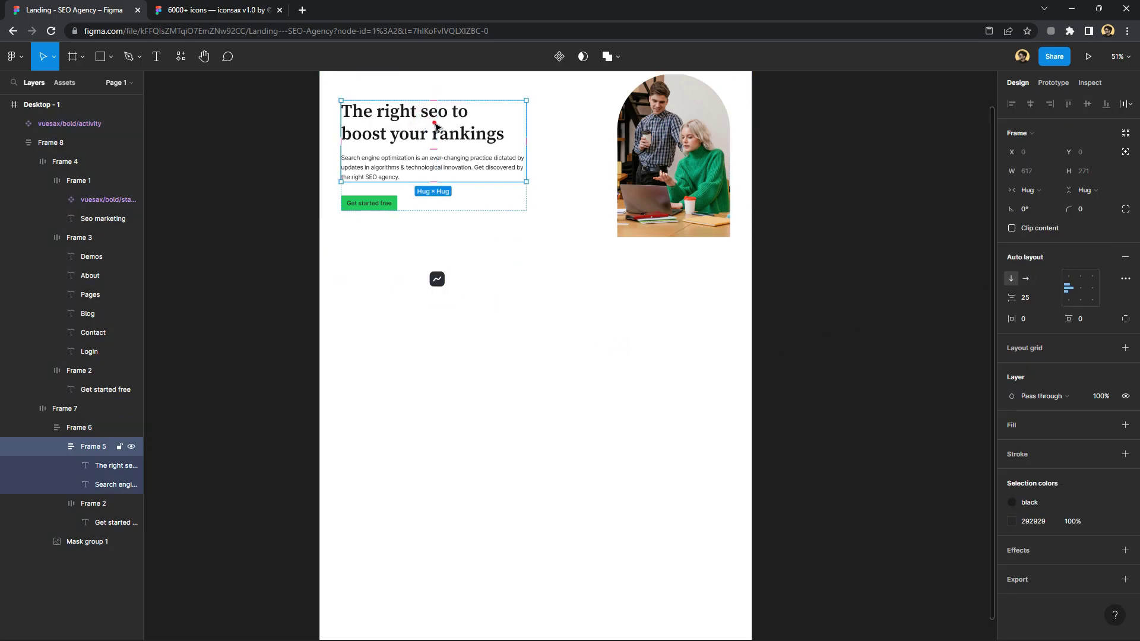
left_click_drag(444, 133, 462, 337)
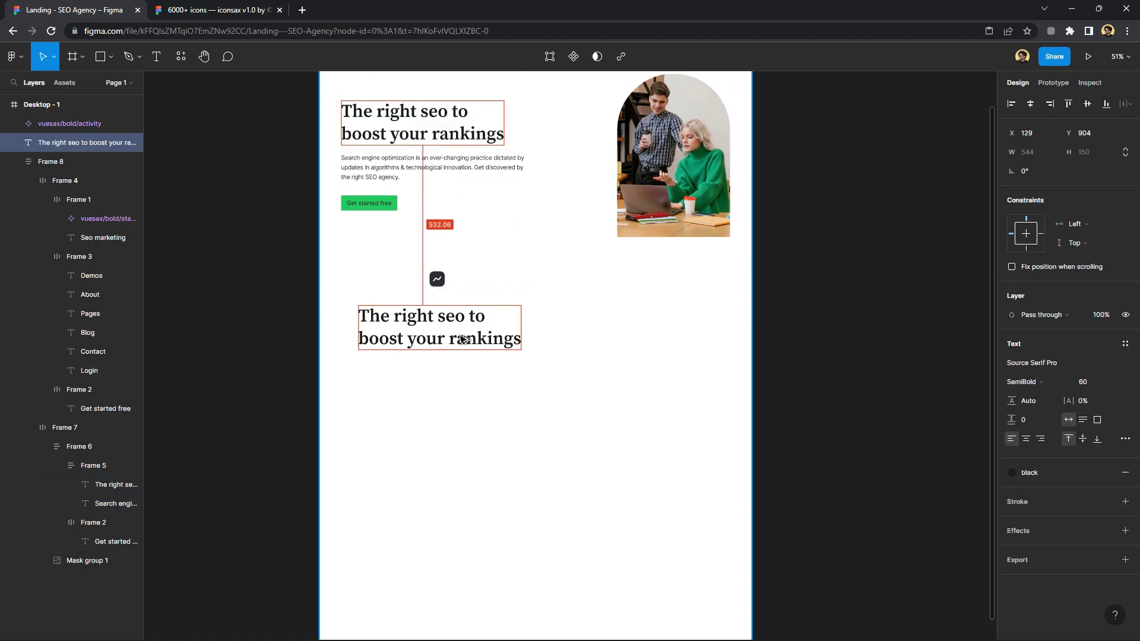
double_click(461, 336)
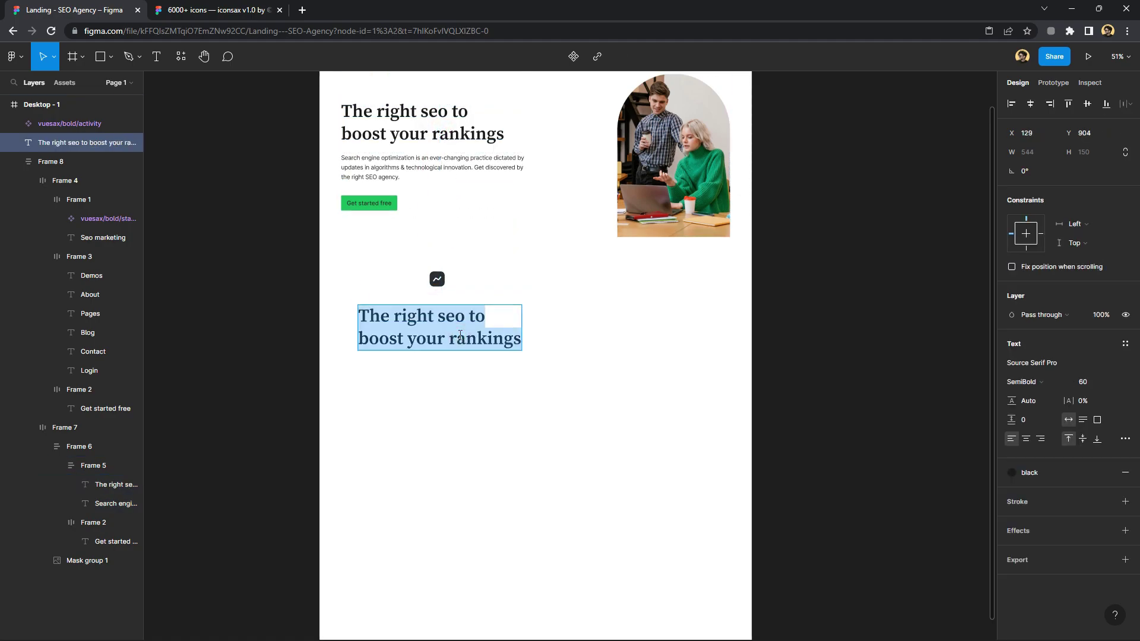
type("Int")
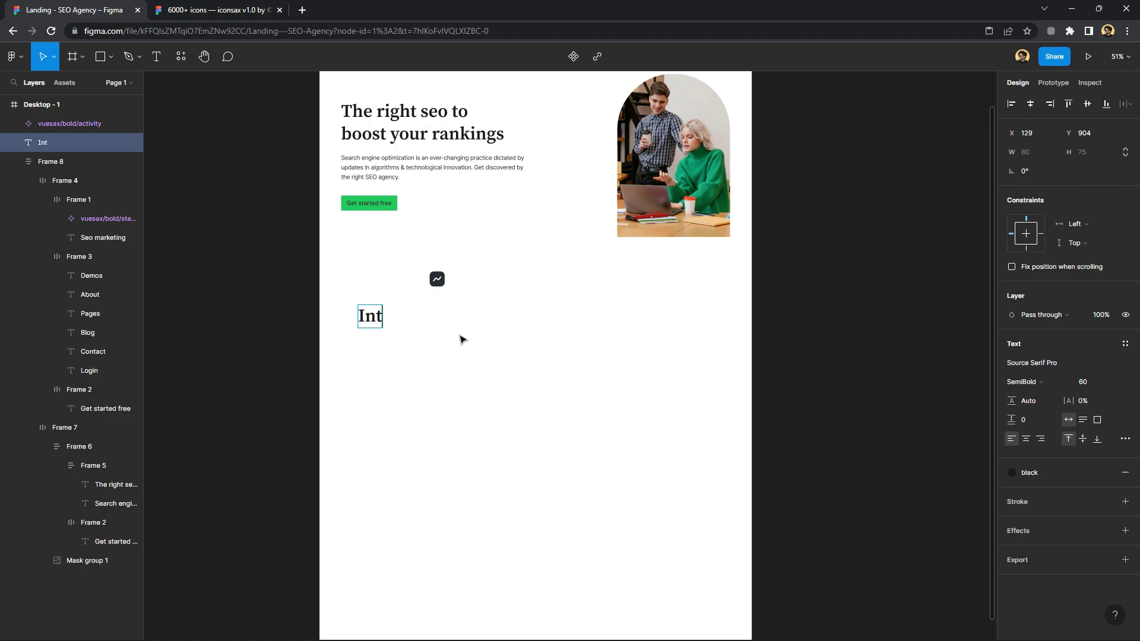
key("BackSpace")
key("BackSpace")
type("n")
type("iti")
type("al")
type("sep")
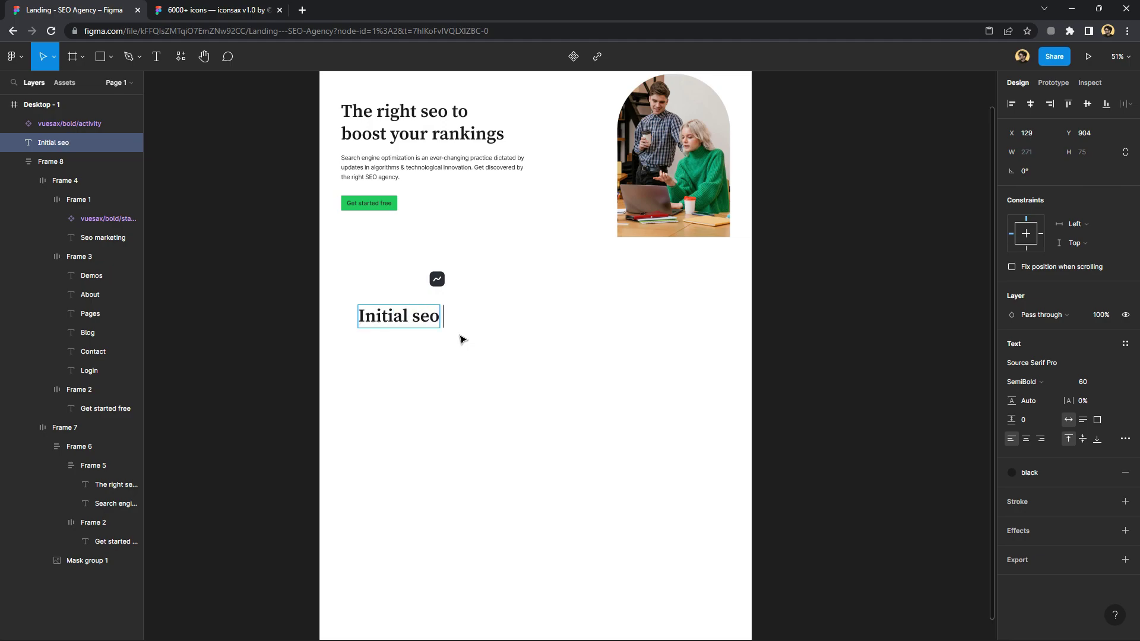
type("pro")
type("ject")
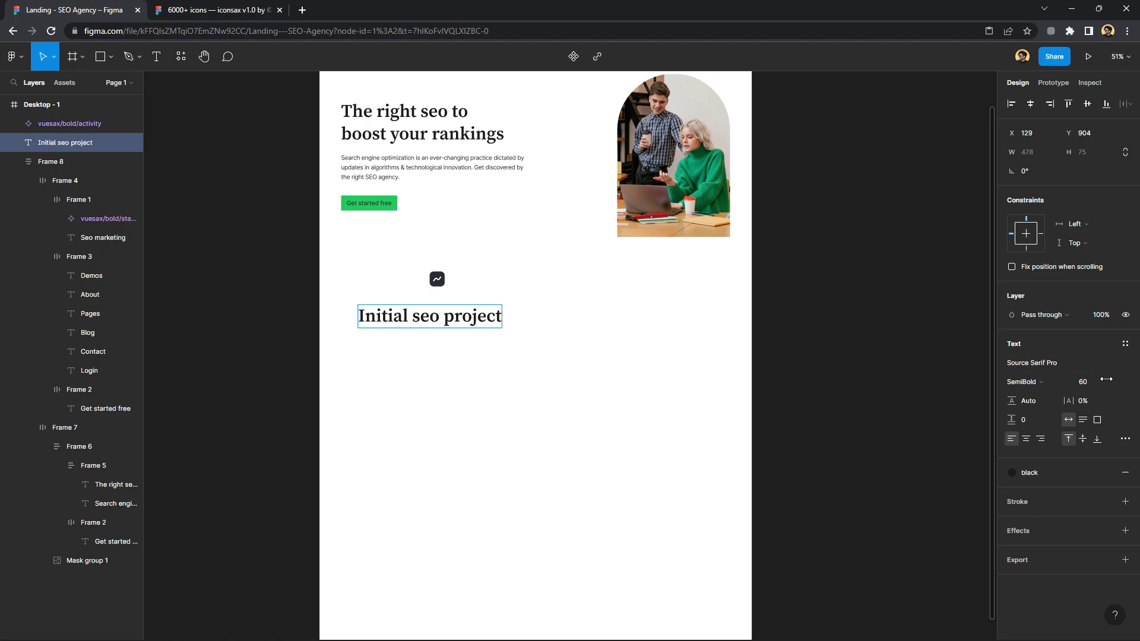
left_click(1099, 383)
key("Escape")
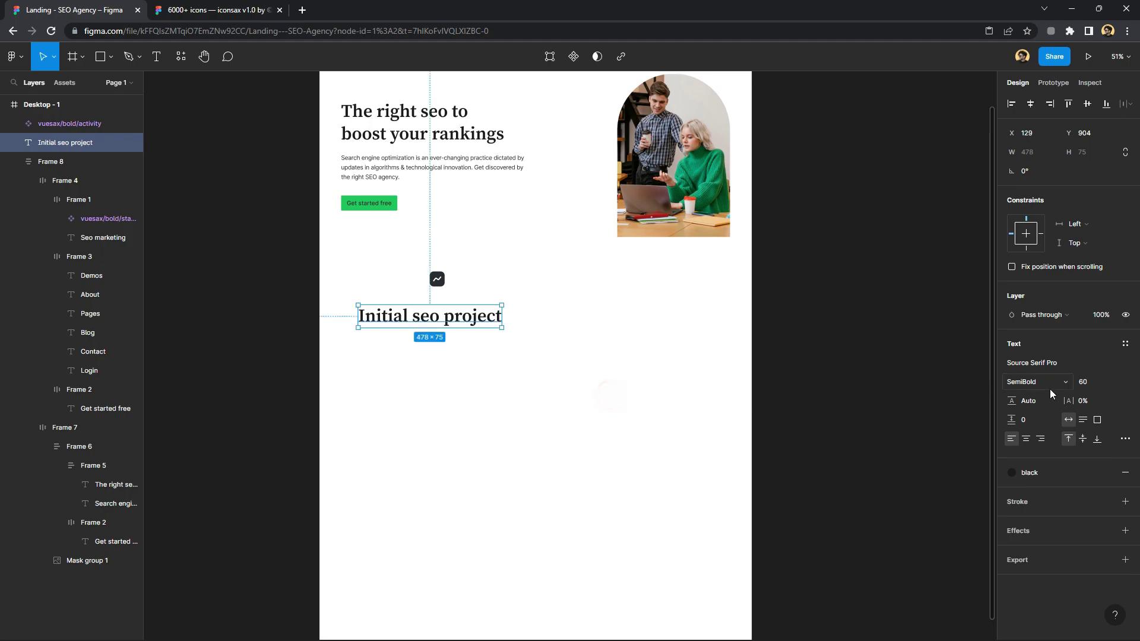
left_click(1084, 383)
type("25")
key("Return")
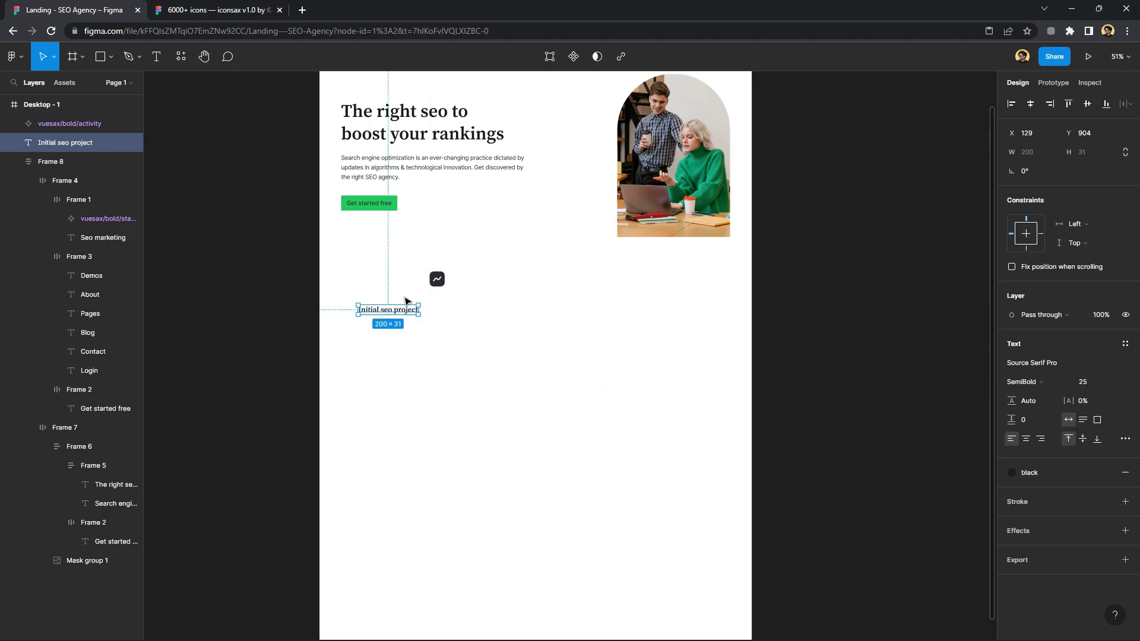
left_click_drag(393, 311, 413, 315)
Copy the hero description under the title, centered at 18 px and 391 px wide
left_click(399, 173)
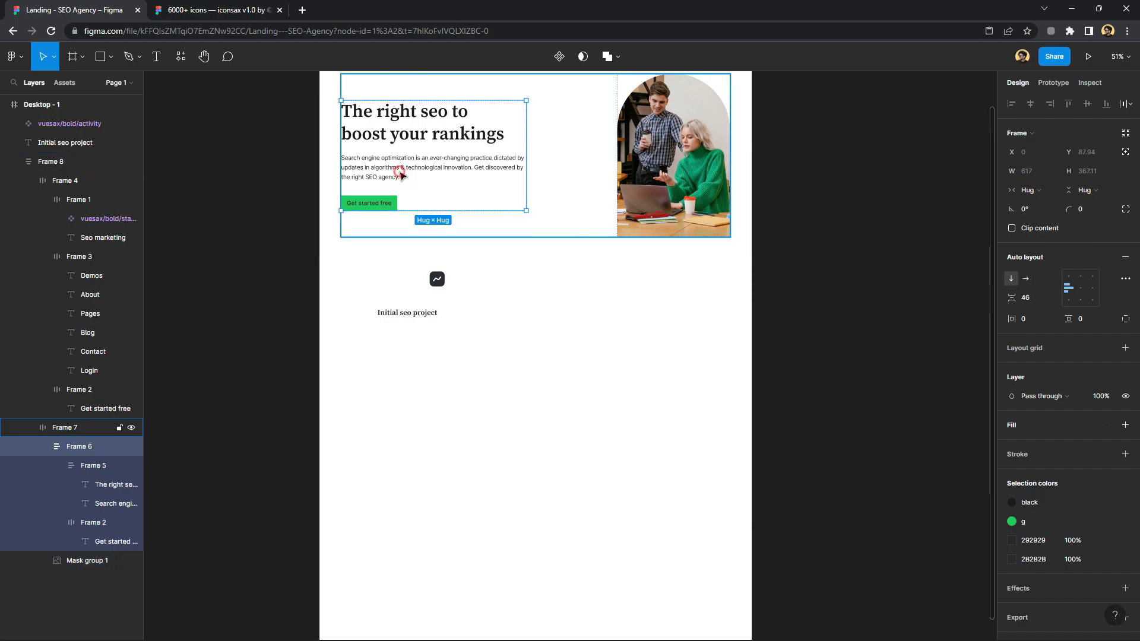
double_click(399, 172)
left_click_drag(458, 177, 473, 350)
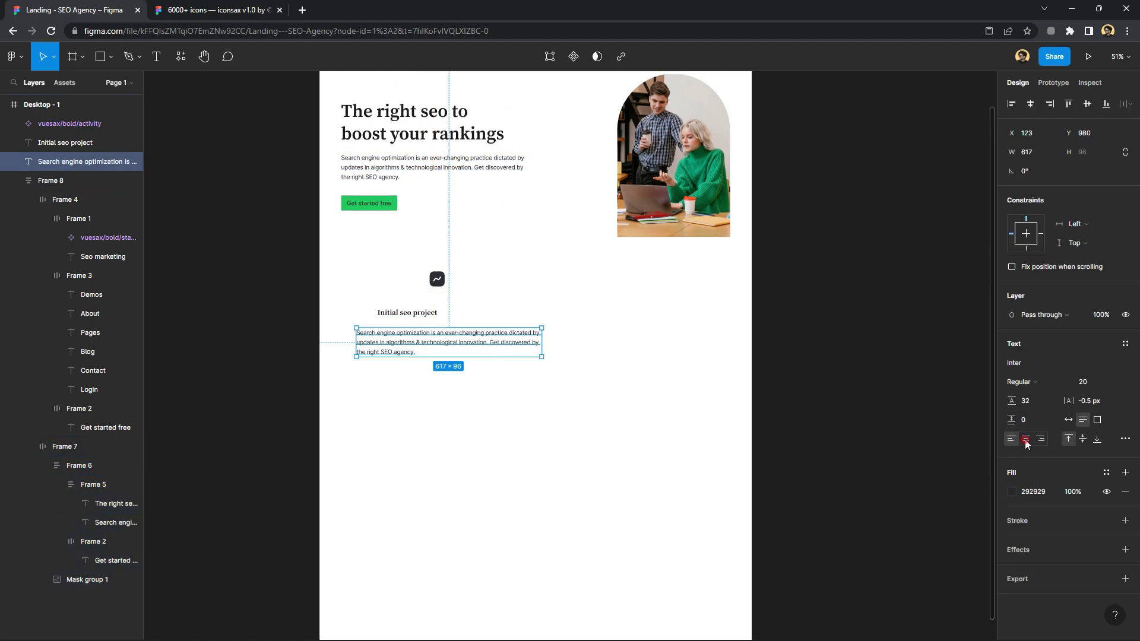
left_click(1025, 440)
left_click(1097, 383)
type("18")
key("Return")
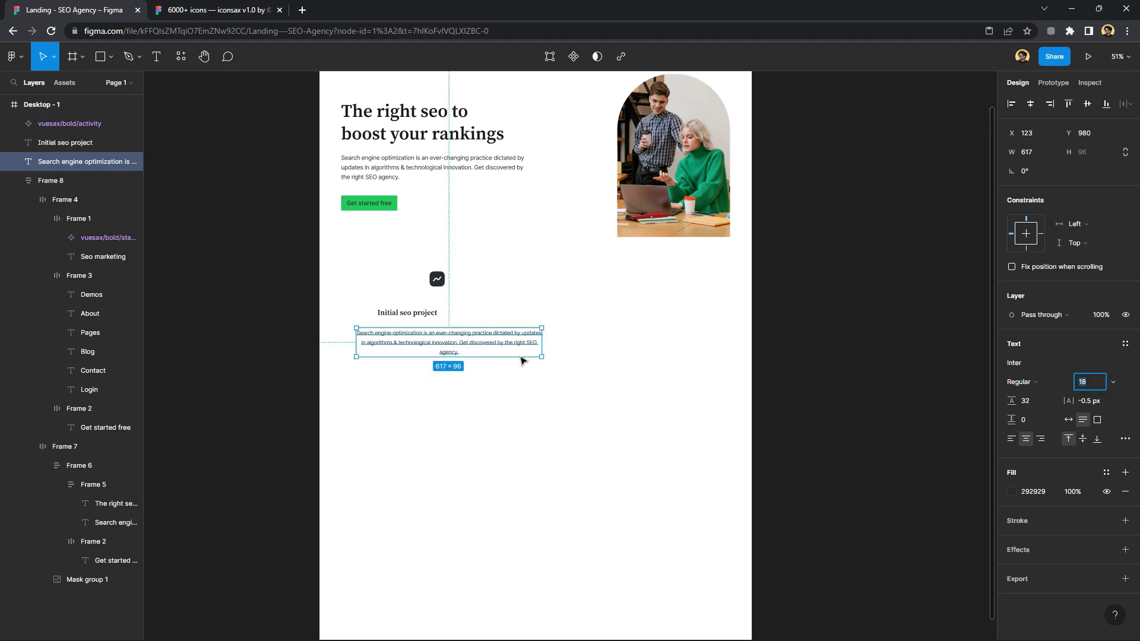
left_click_drag(539, 351, 473, 350)
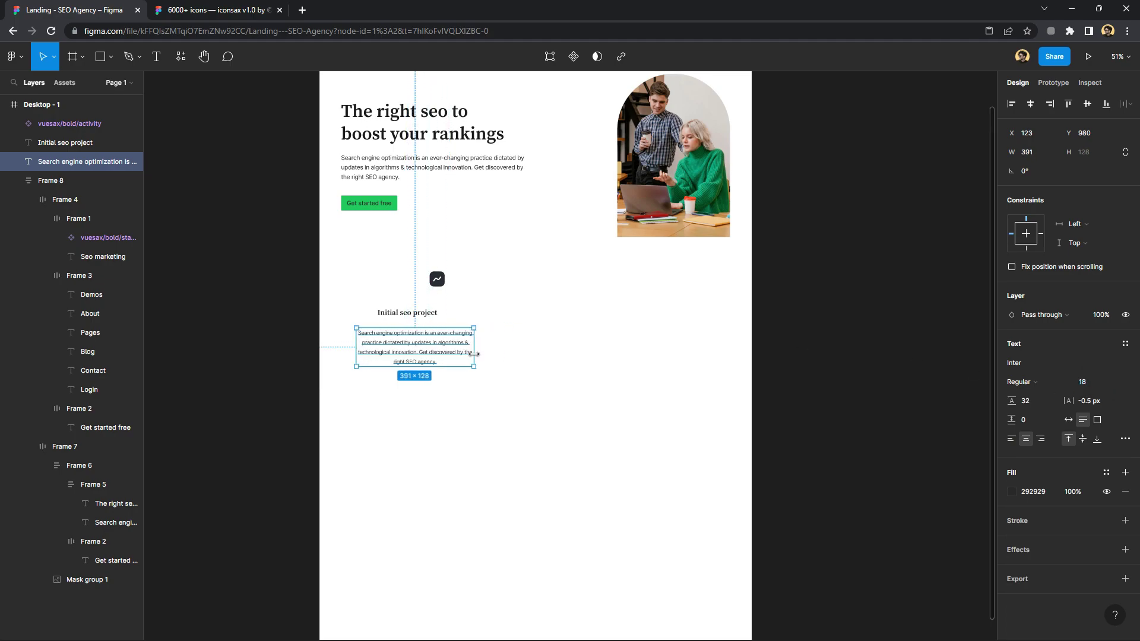
left_click_drag(437, 279, 409, 285)
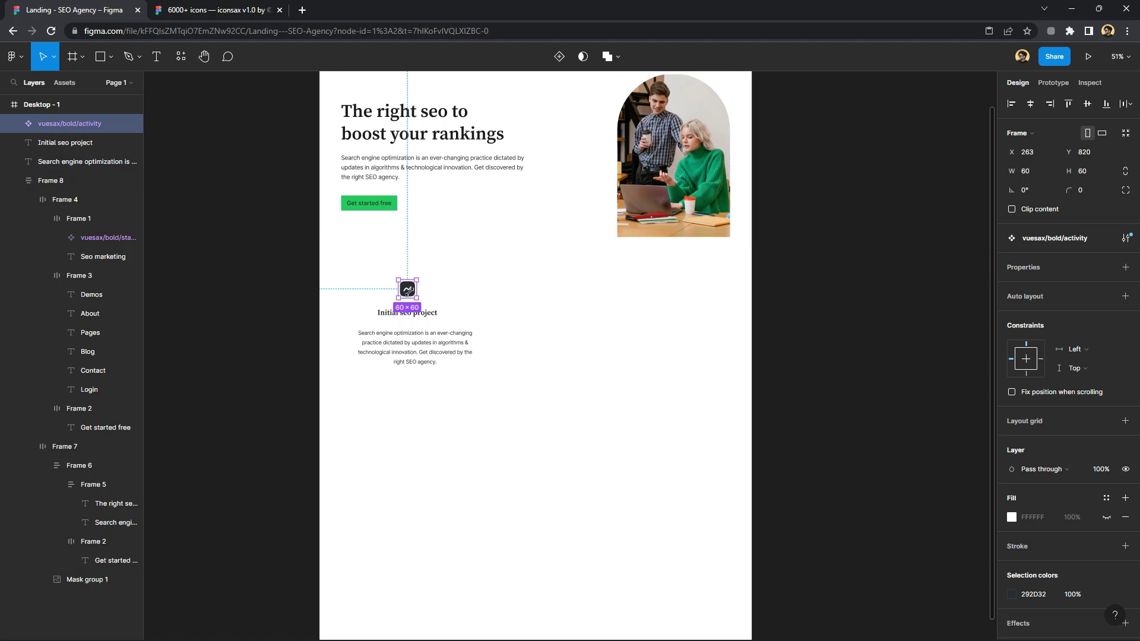
Wrap the heading and paragraph in an auto-layout frame
left_click_drag(488, 377, 404, 316)
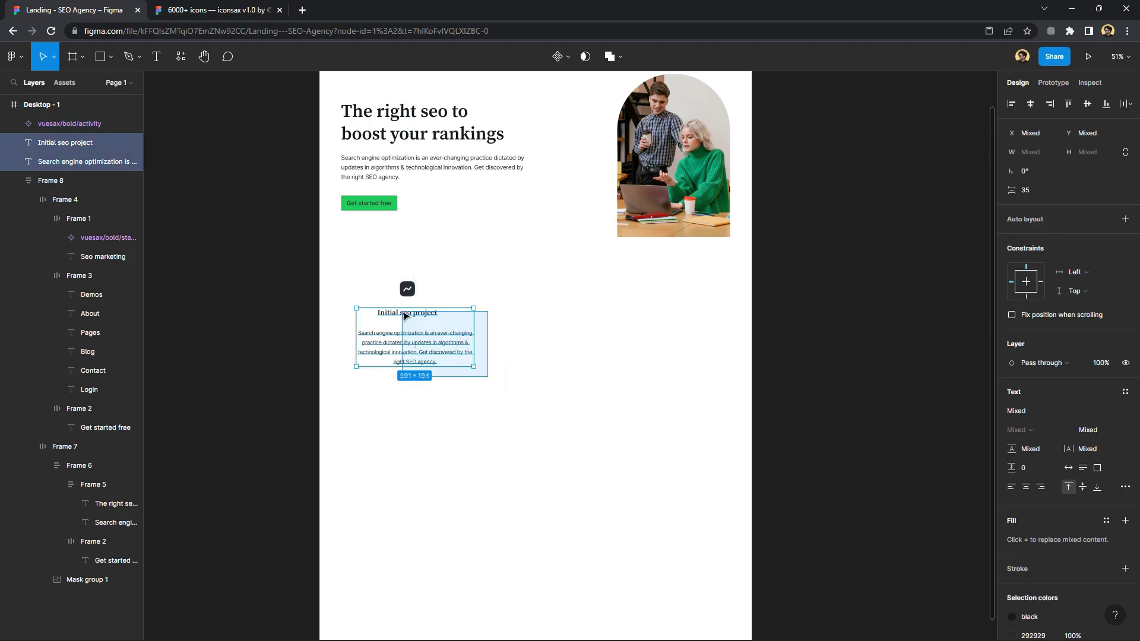
right_click(408, 311)
key("ctrl+alt+g")
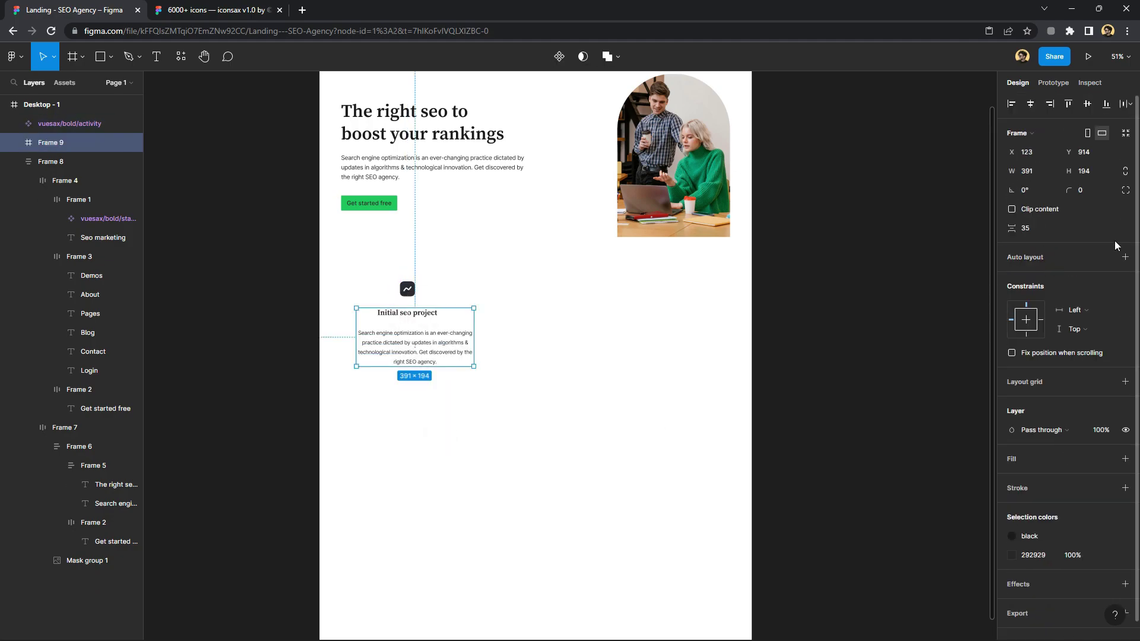
left_click(1125, 257)
left_click_drag(1017, 298, 1027, 298)
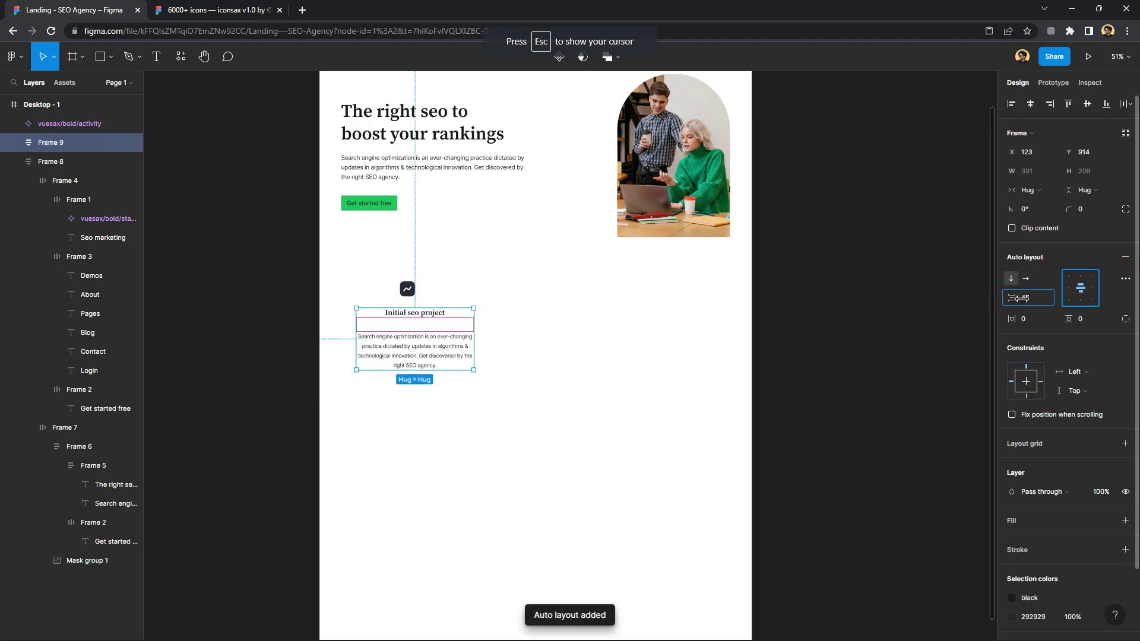
Wrap the icon and text frame into one auto-layout card with 15 px text spacing
left_click_drag(529, 360, 392, 292)
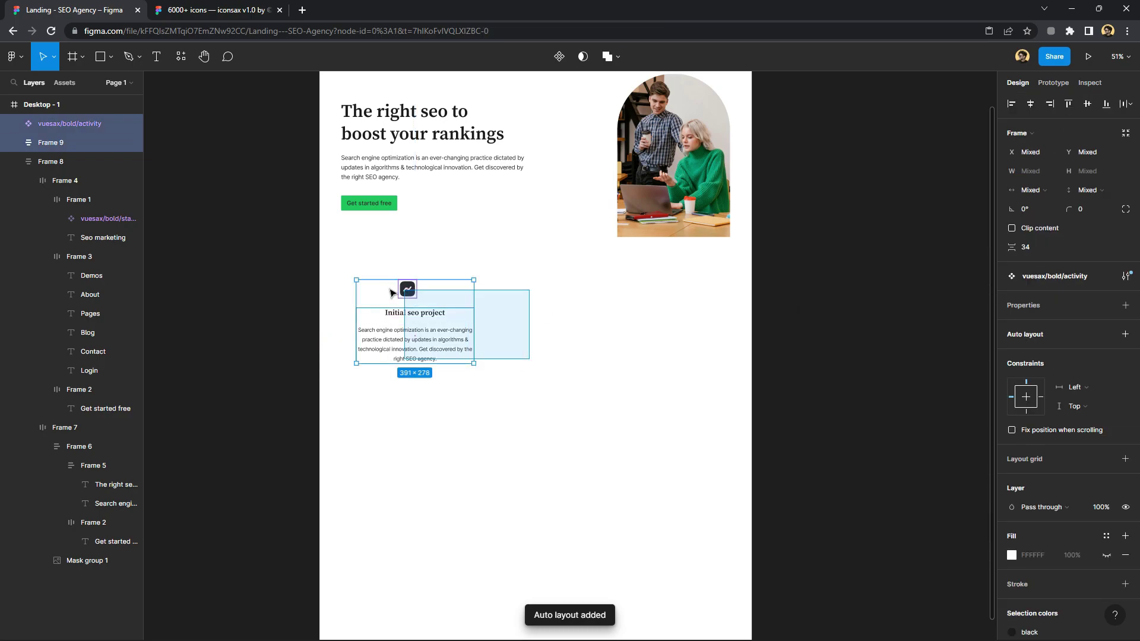
right_click(405, 276)
left_click(443, 411)
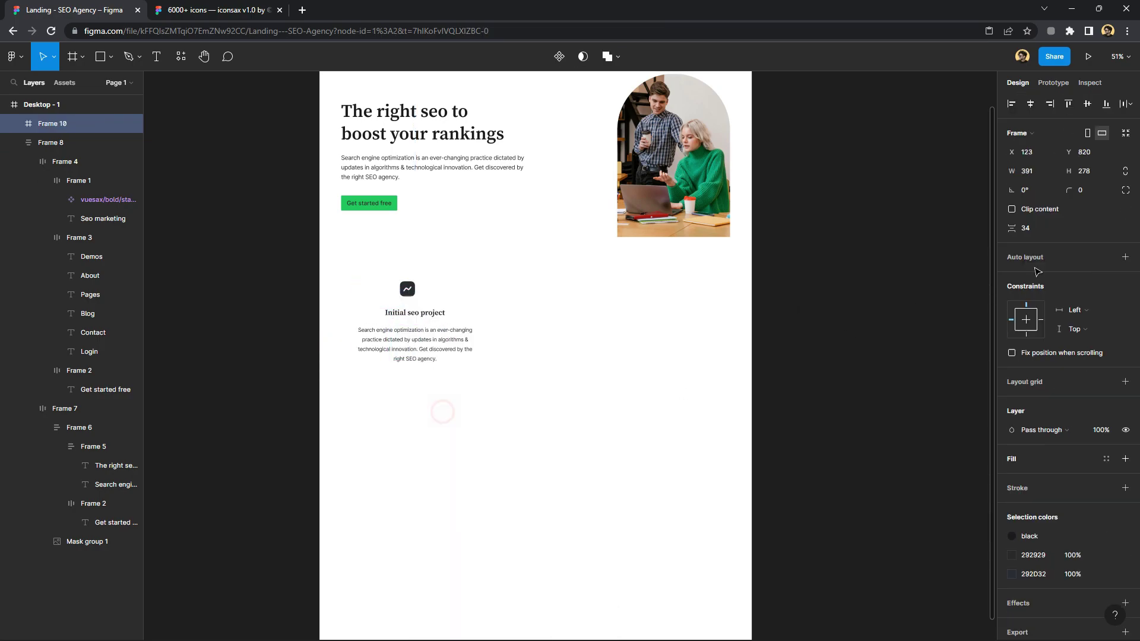
left_click(1126, 257)
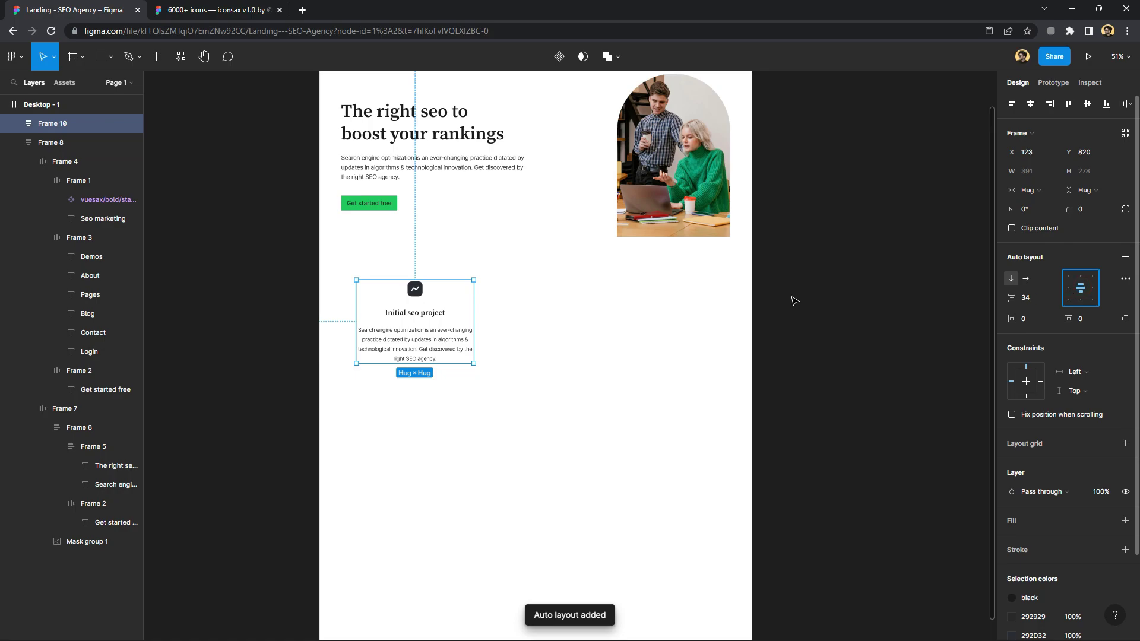
left_click_drag(442, 318, 433, 298)
double_click(433, 298)
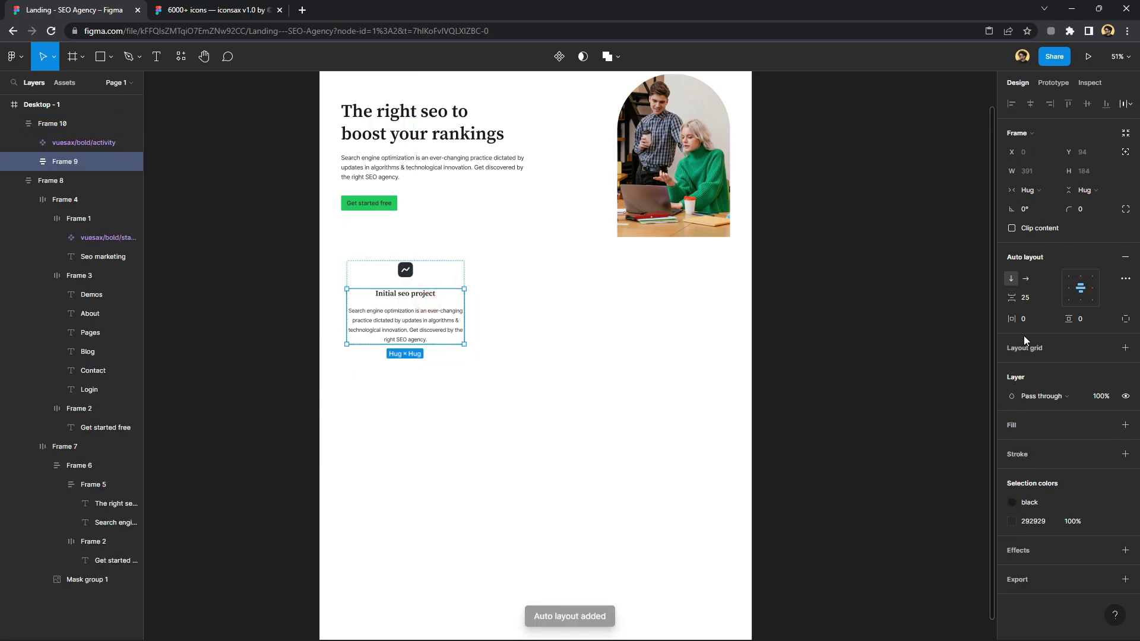
left_click_drag(1011, 298, 997, 299)
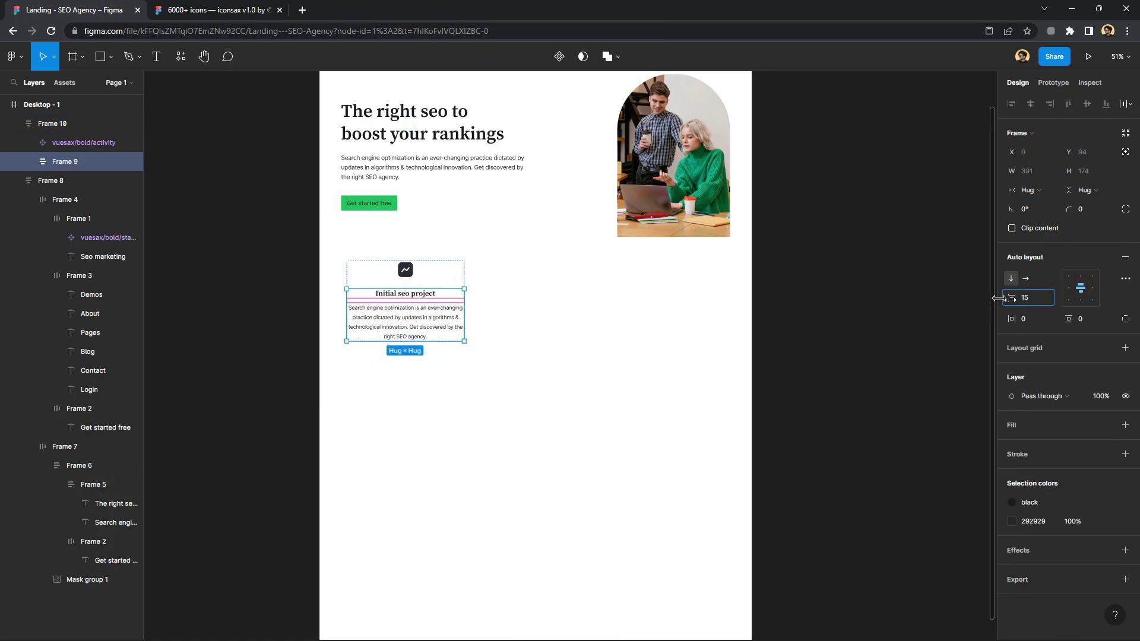
Place a duplicate of the card to its right
left_click(578, 311)
left_click(427, 279)
left_click_drag(428, 279, 545, 282)
In the iconsax file, try searching the asset library for an icon, then clear the search
left_click(186, 19)
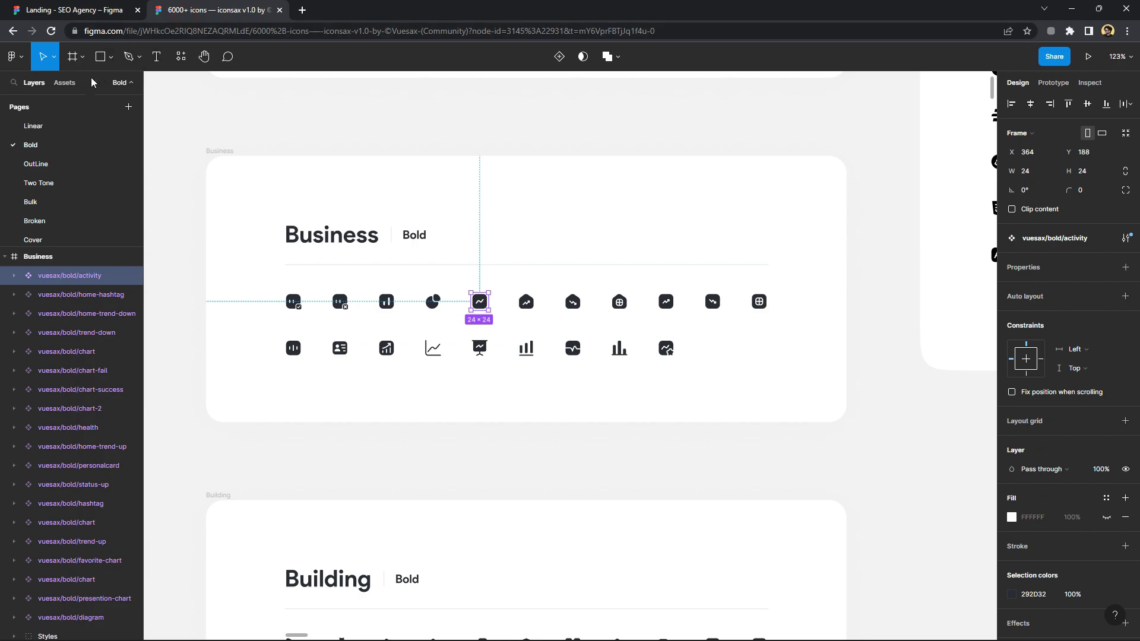
left_click(65, 82)
type("d")
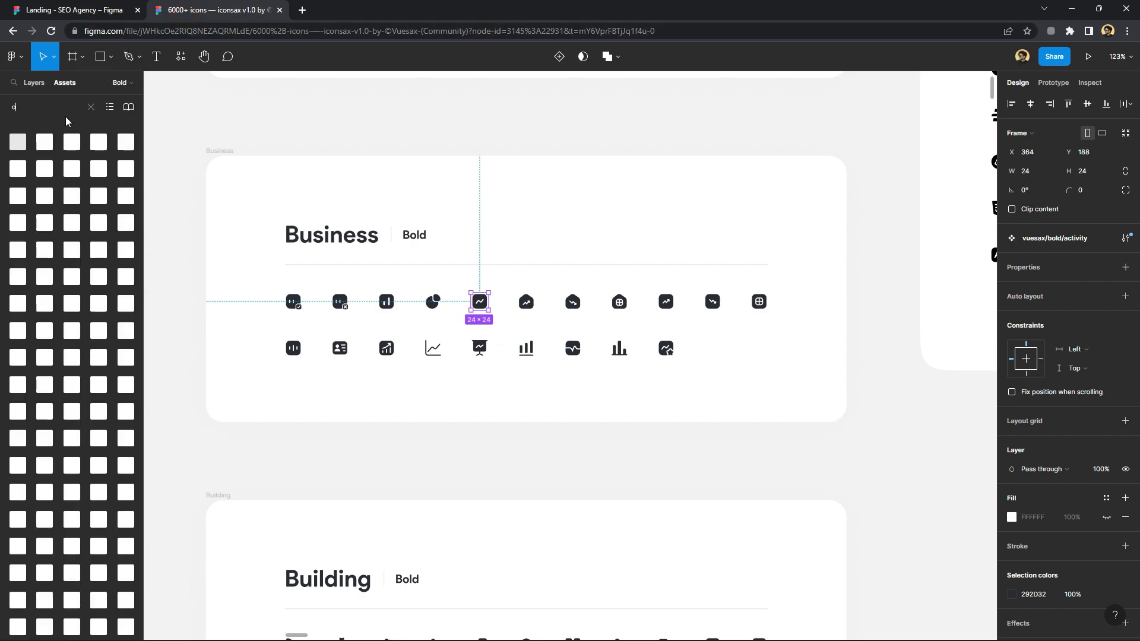
type("on")
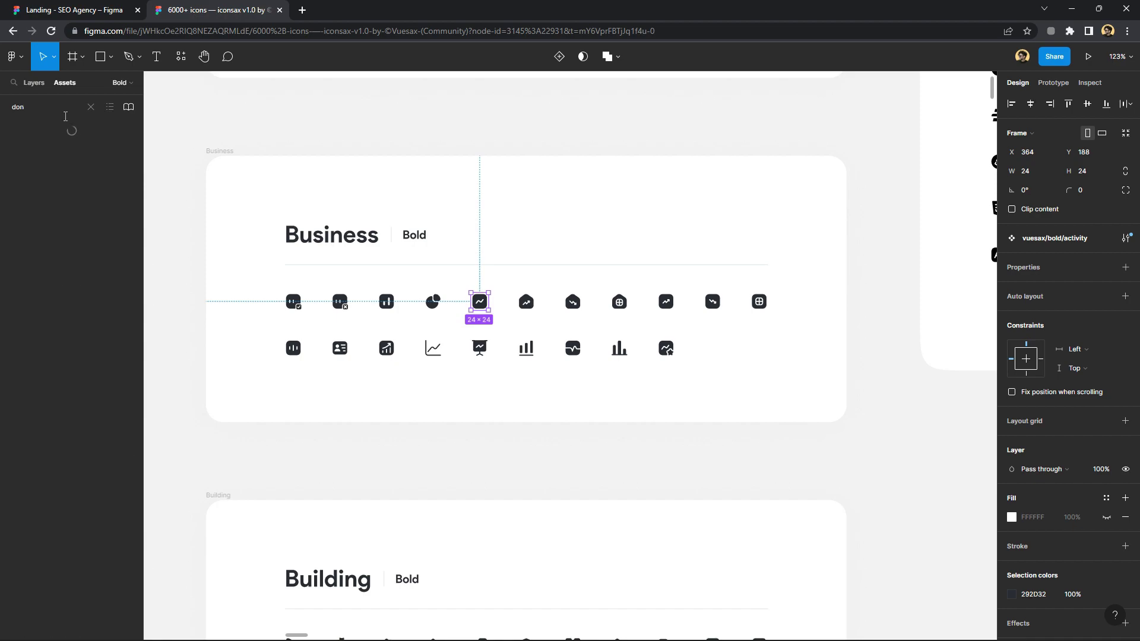
key("BackSpace")
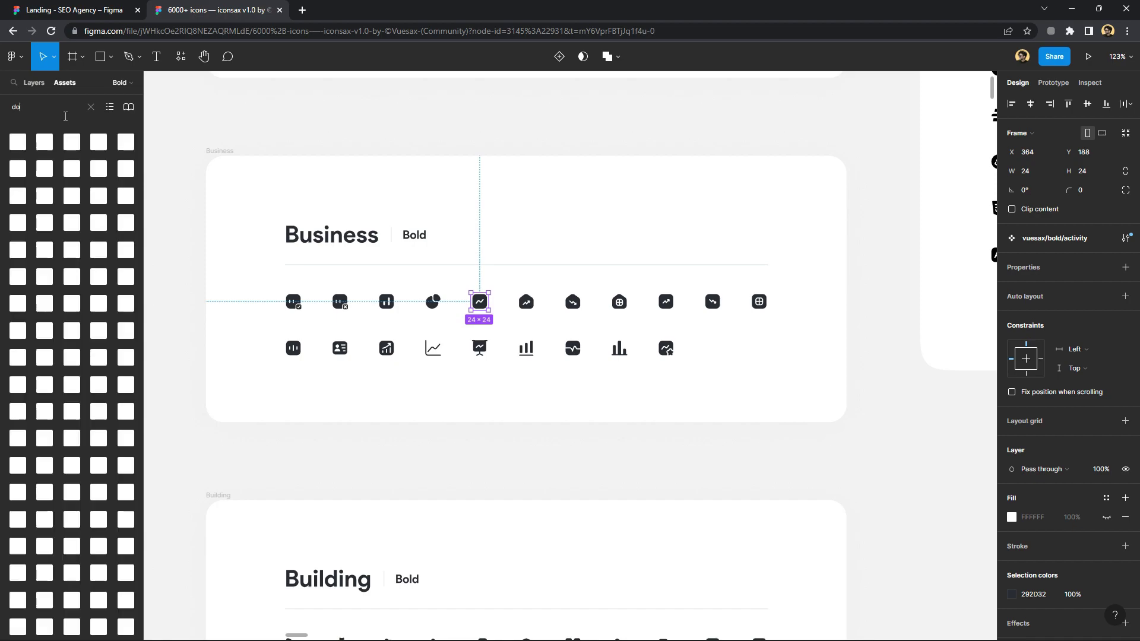
type("nw")
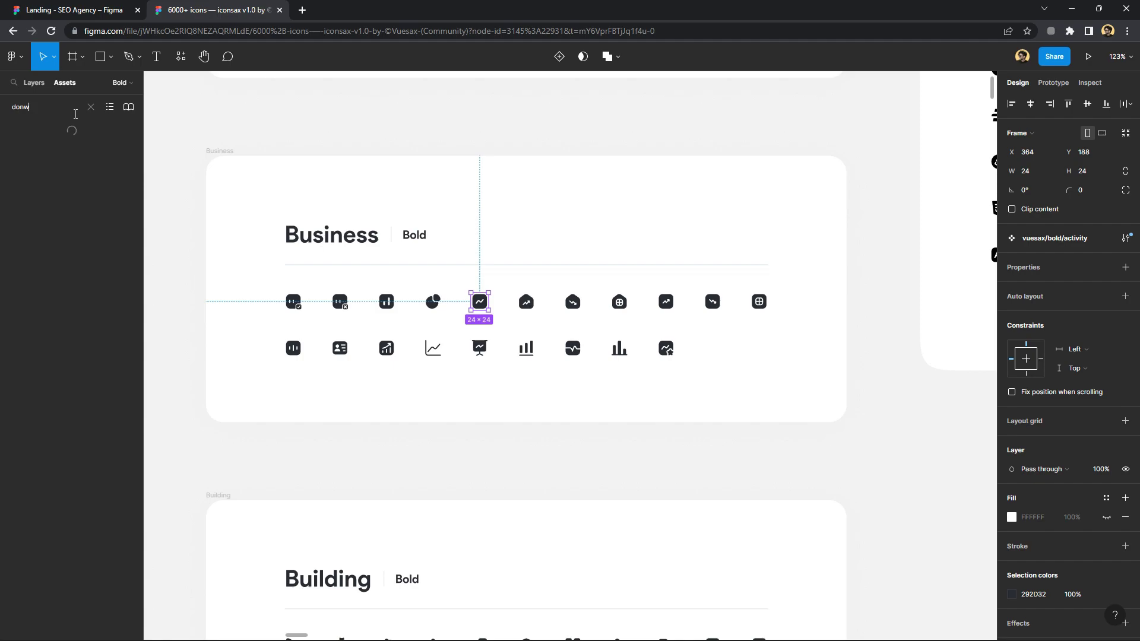
key("BackSpace")
key("BackSpace")
key("BackSpace")
type("lo")
key("BackSpace")
key("BackSpace")
key("BackSpace")
key("BackSpace")
key("BackSpace")
key("BackSpace")
key("BackSpace")
Copy the send-square icon from the Arrow set and return to the landing page file
scroll(399, 315, "down", 5)
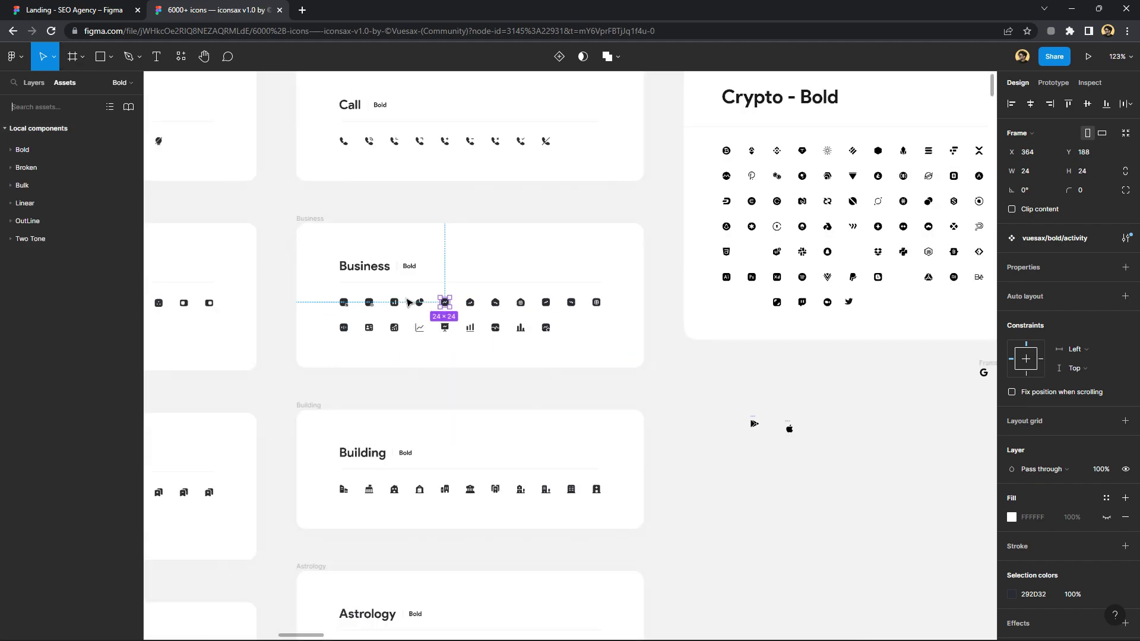
scroll(487, 380, "down", 3)
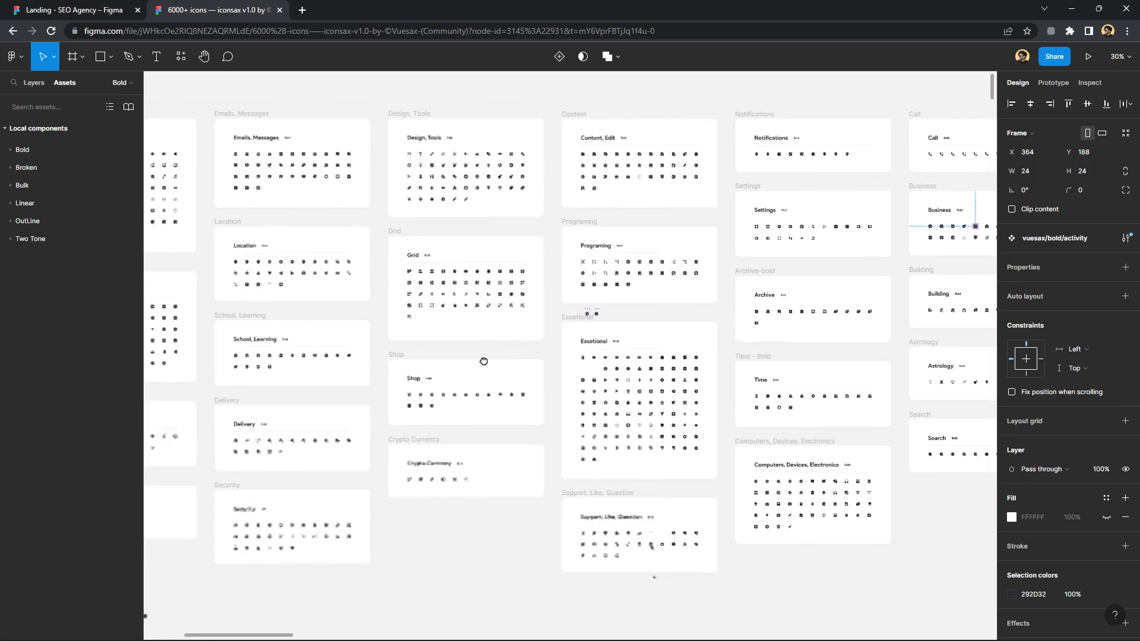
scroll(441, 452, "left", 5)
scroll(262, 356, "left", 3)
scroll(305, 310, "down", 3)
scroll(304, 310, "up", 2)
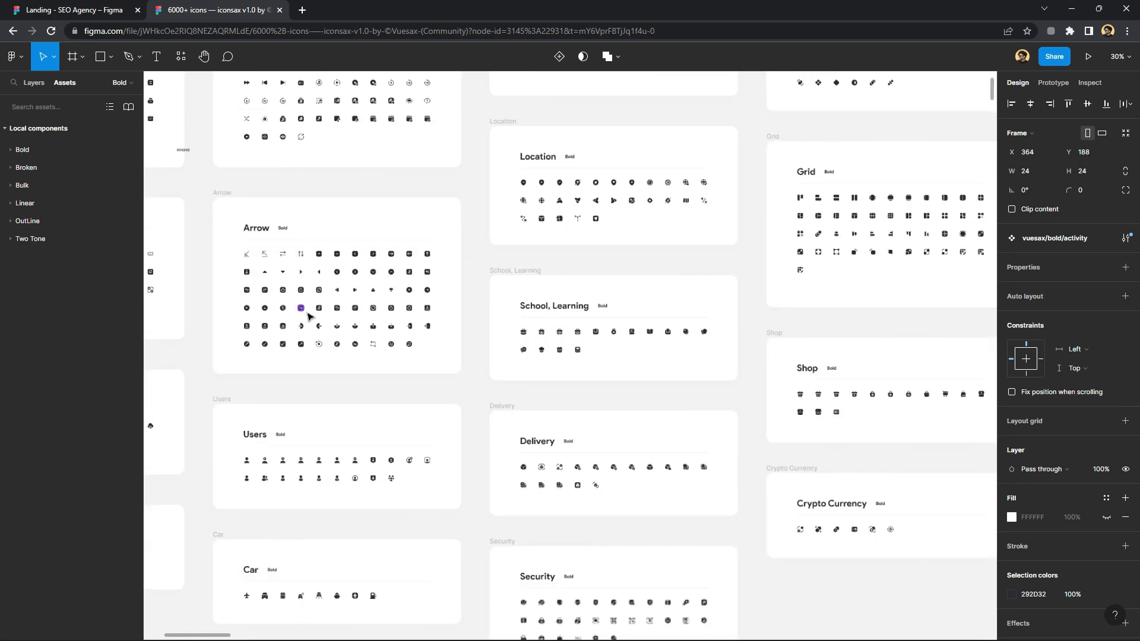
scroll(338, 345, "up", 2)
scroll(374, 377, "up", 3)
scroll(389, 382, "up", 2)
scroll(420, 374, "up", 1)
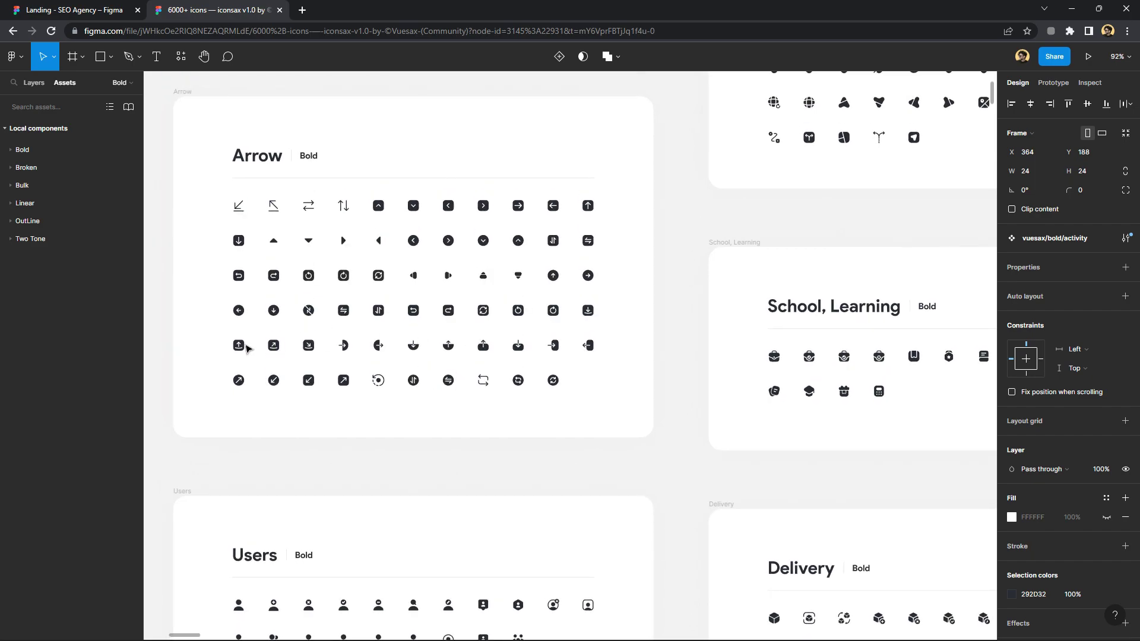
left_click(238, 345)
right_click(238, 346)
left_click(255, 274)
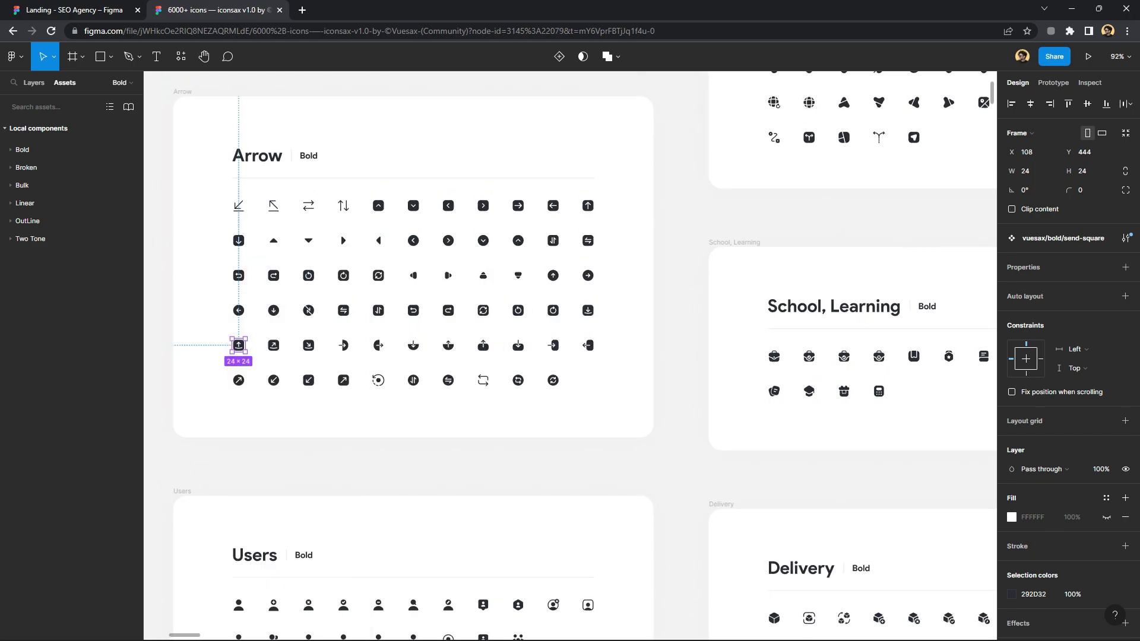
left_click(108, 10)
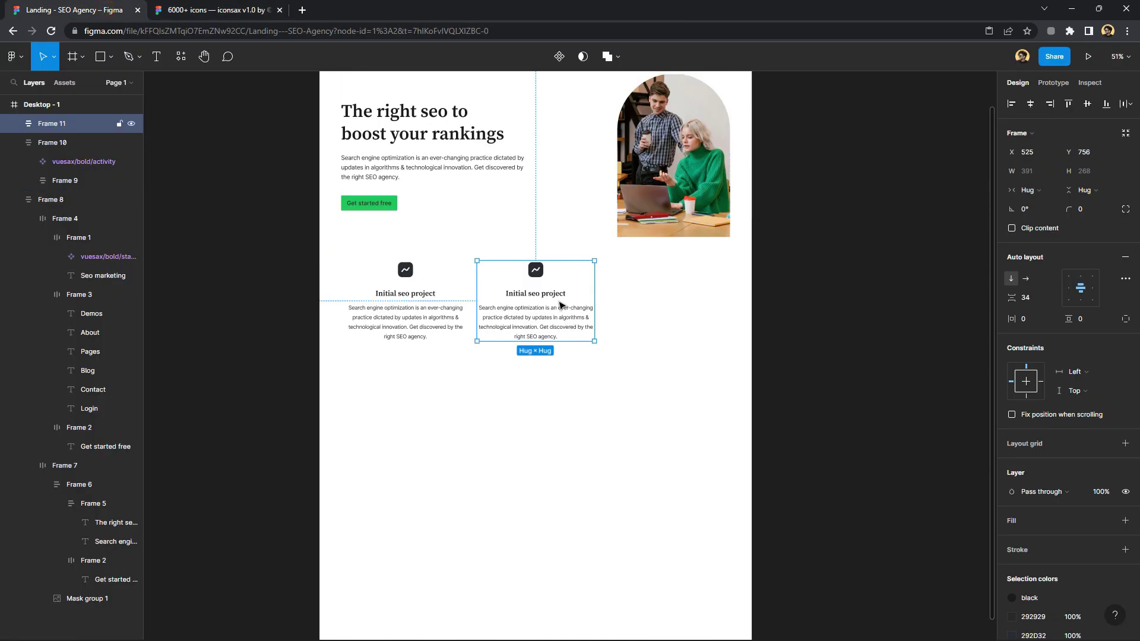
Paste the send-square icon onto the page and scale it to 60×60
right_click(660, 333)
left_click(685, 274)
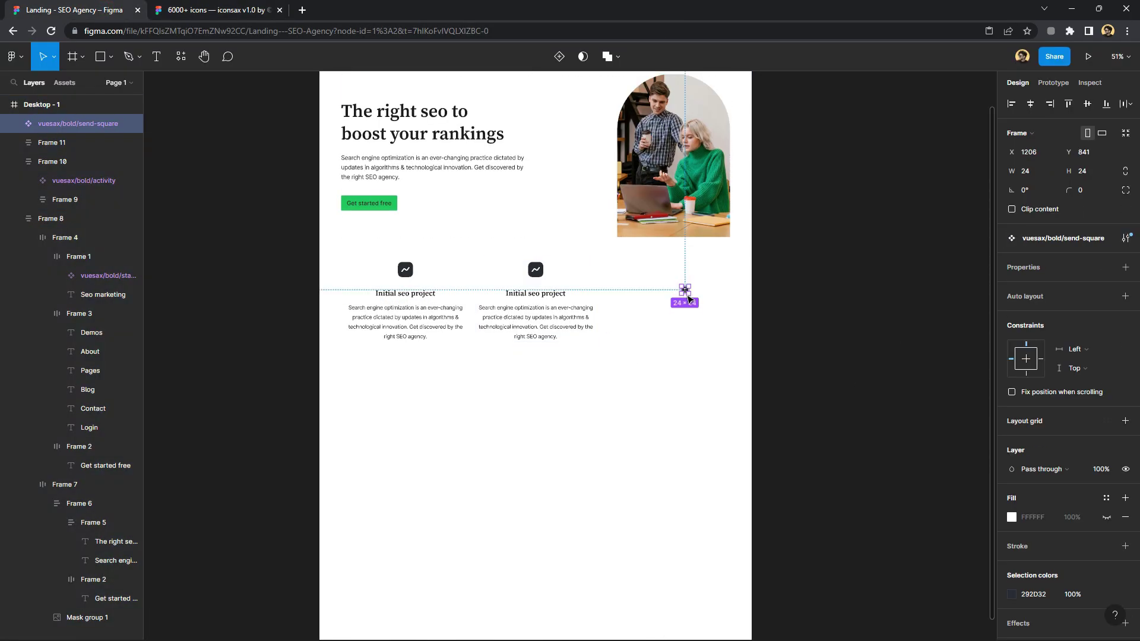
key("k")
left_click(1040, 279)
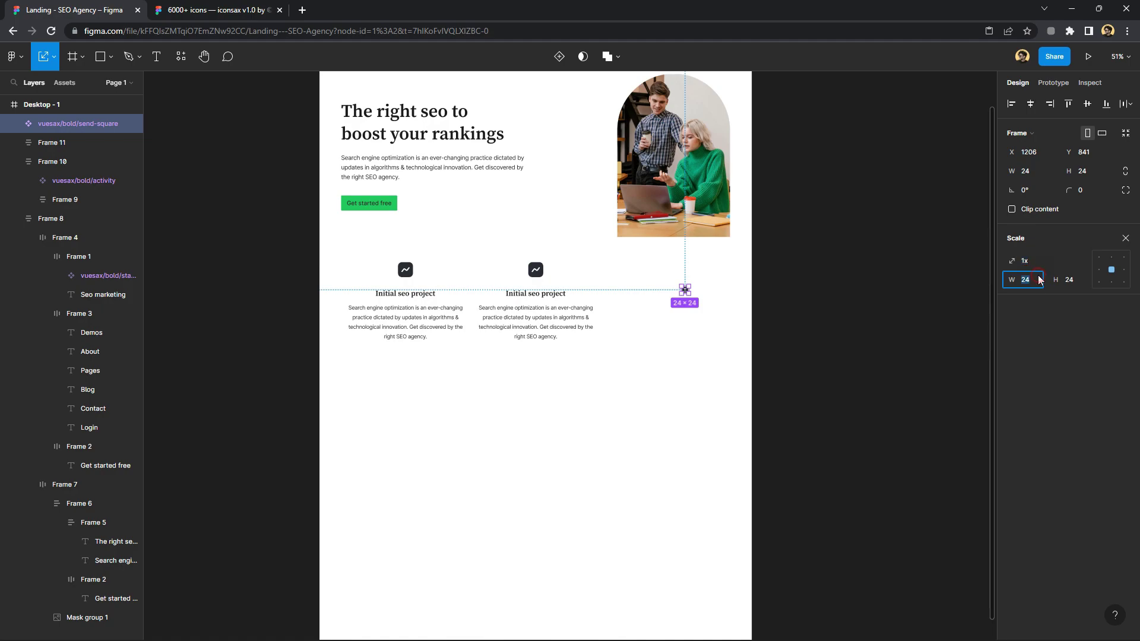
type("60")
key("Return")
key("Escape")
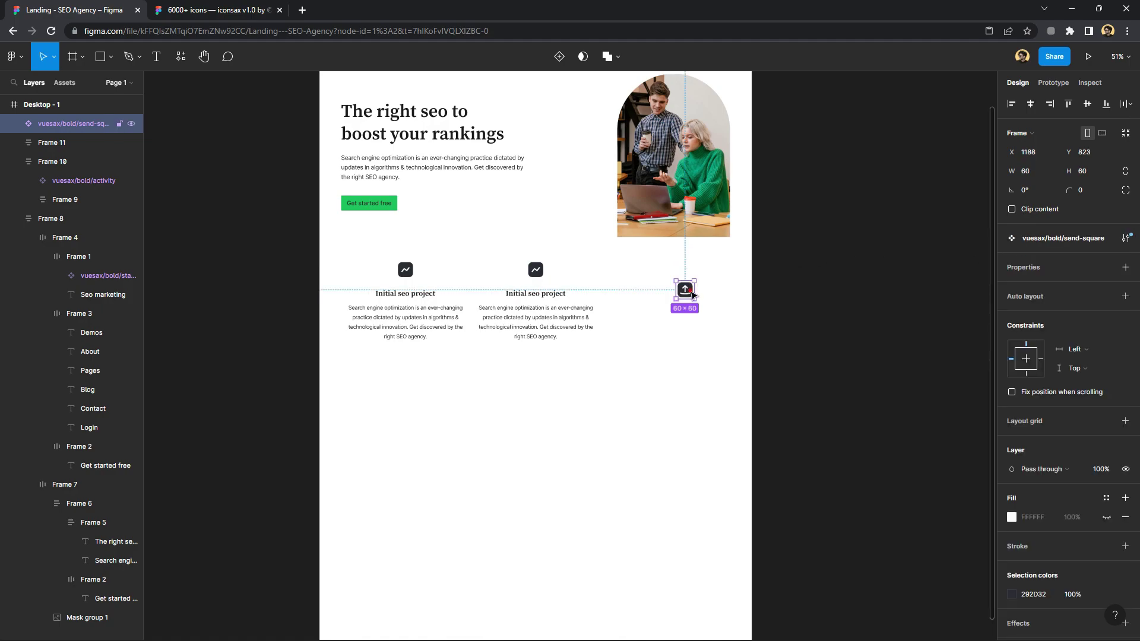
Swap it in for the second card's activity icon and start retitling the heading 'Seo'
left_click_drag(687, 292, 537, 284)
left_click(536, 271)
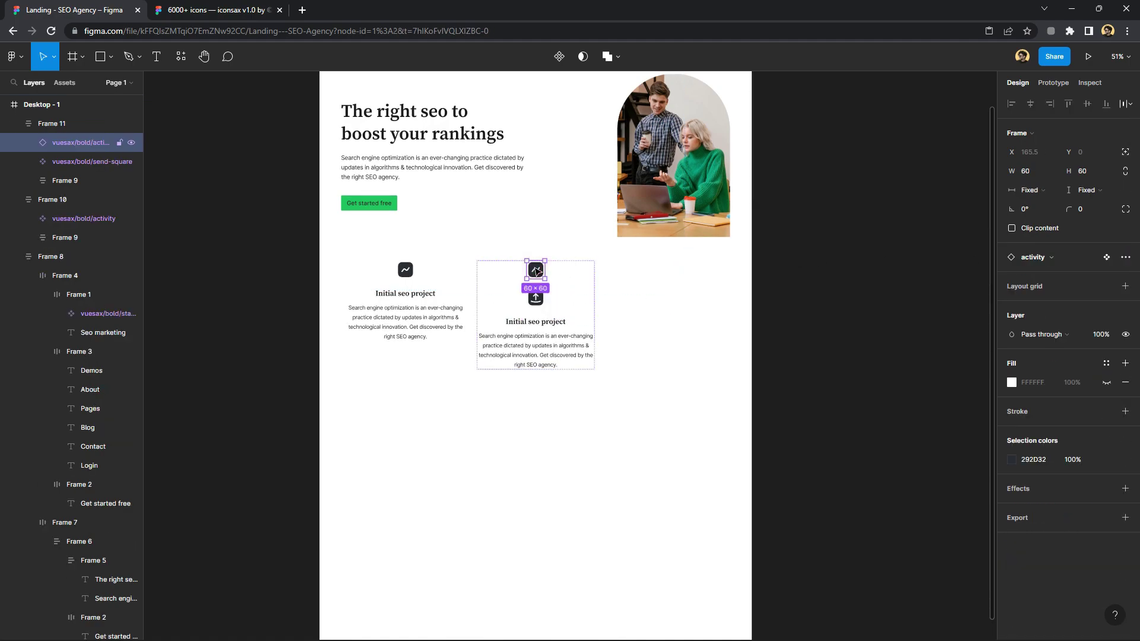
key("Delete")
left_click(549, 293)
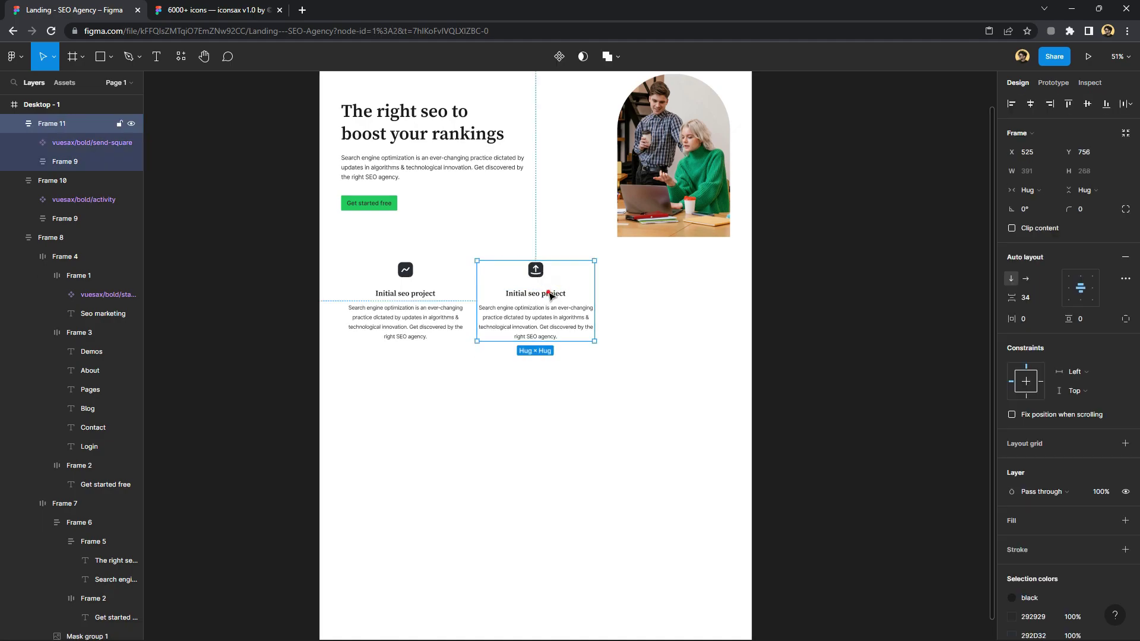
double_click(549, 292)
type("Seo audit & strategy")
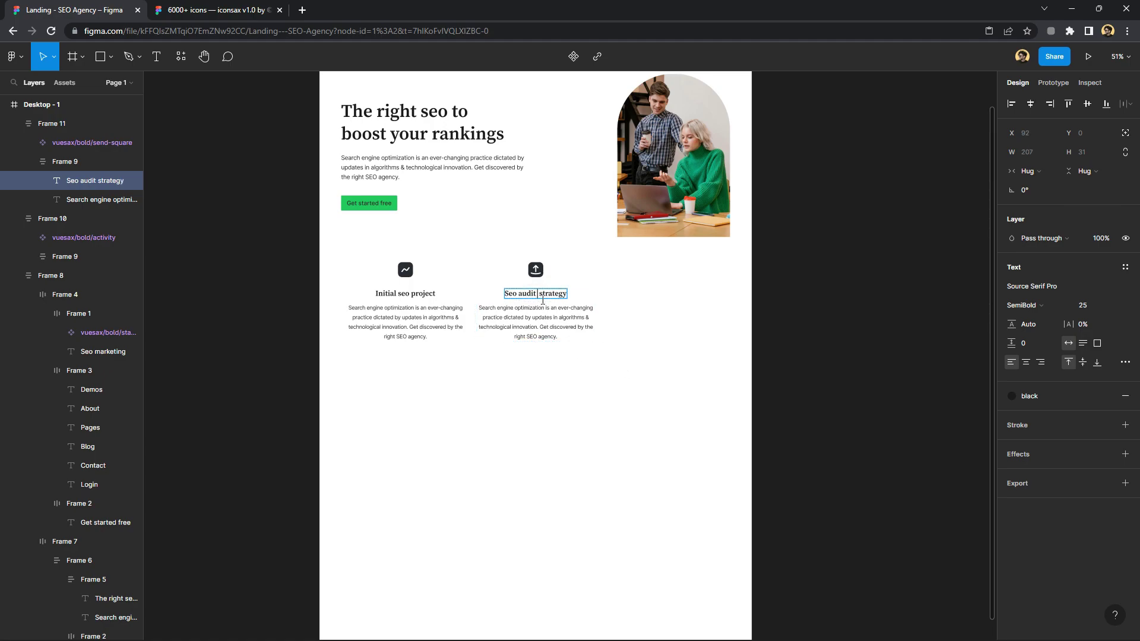
Finish retitling the second service card to 'Seo audit & strategy'
type("&")
left_click(608, 362)
left_click(539, 289)
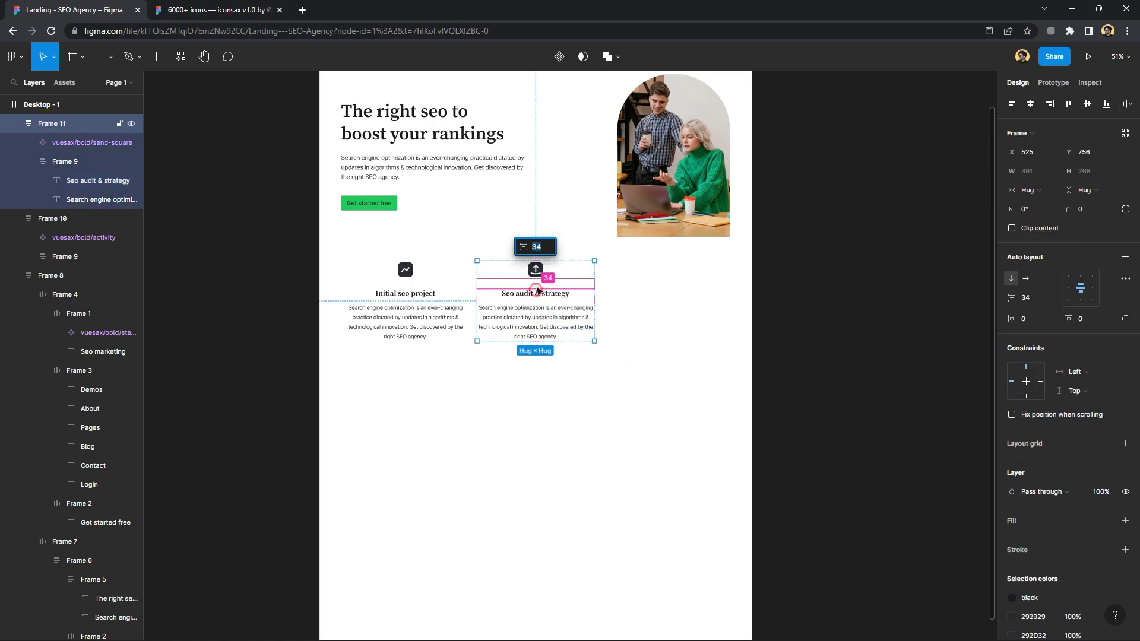
key("super")
key("Escape")
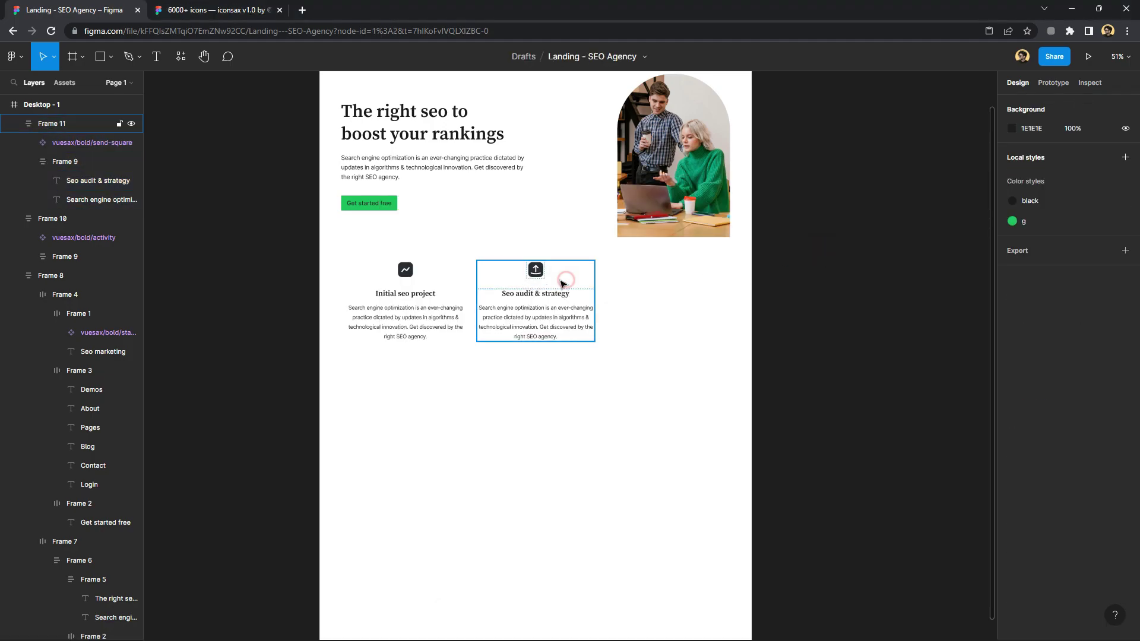
Duplicate the second card to the right as a third card in the row
left_click(563, 283)
left_click_drag(562, 283, 631, 287)
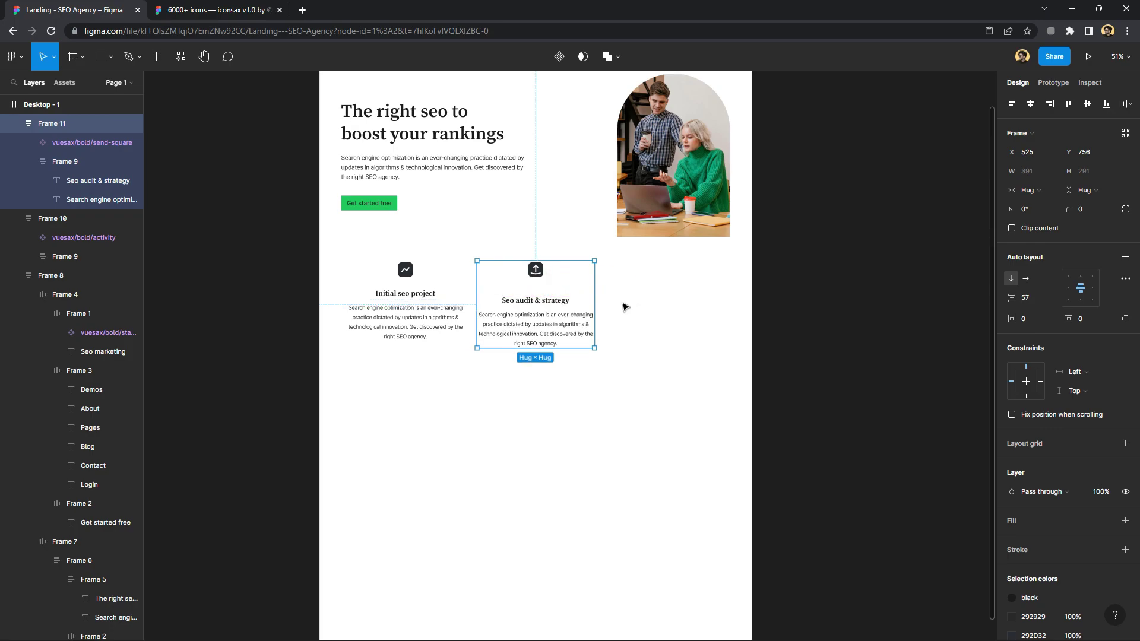
key("ctrl+z")
key("ctrl+z")
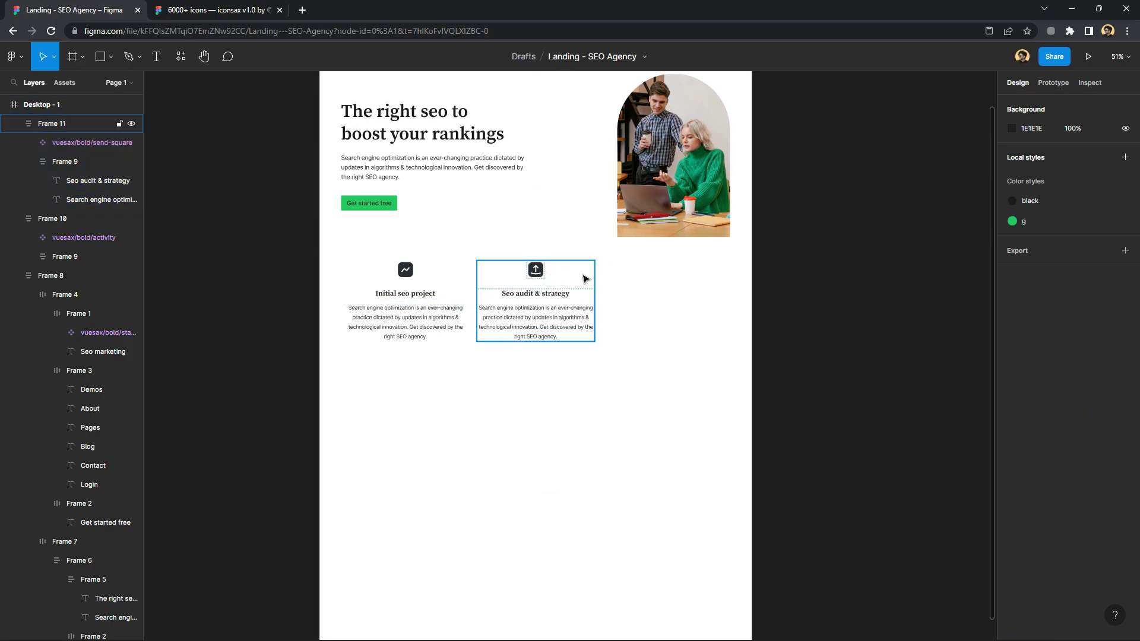
left_click_drag(562, 273, 545, 294)
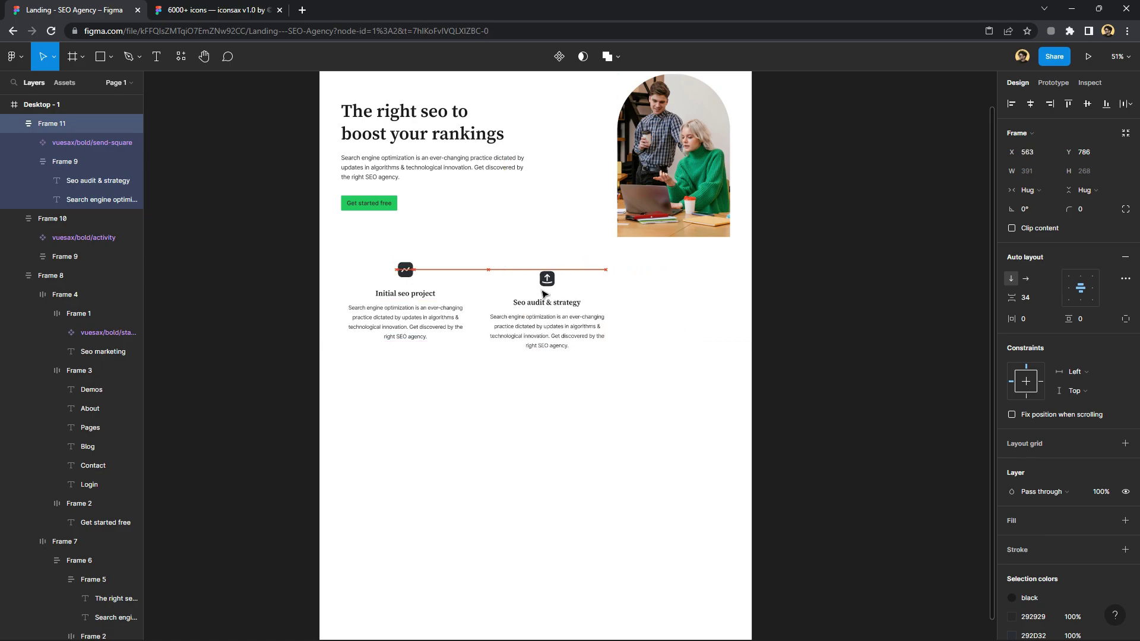
key("super")
key("super")
left_click_drag(522, 297, 666, 301)
In the iconsax file, search the assets for the setting-2 icon
left_click(231, 9)
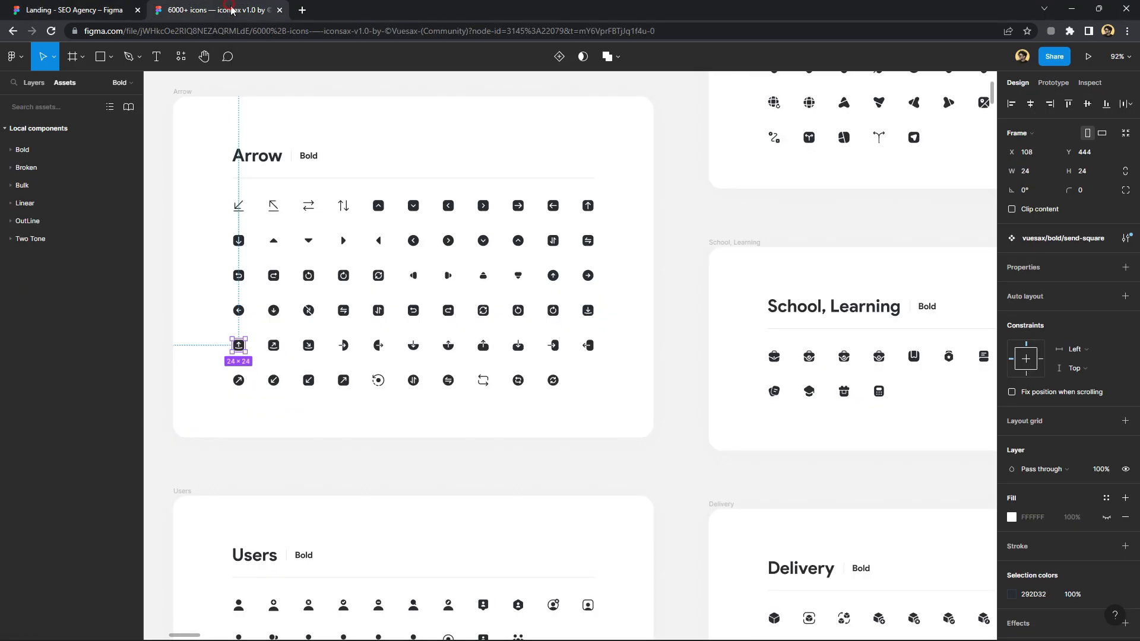
scroll(475, 297, "down", 3)
left_click(45, 113)
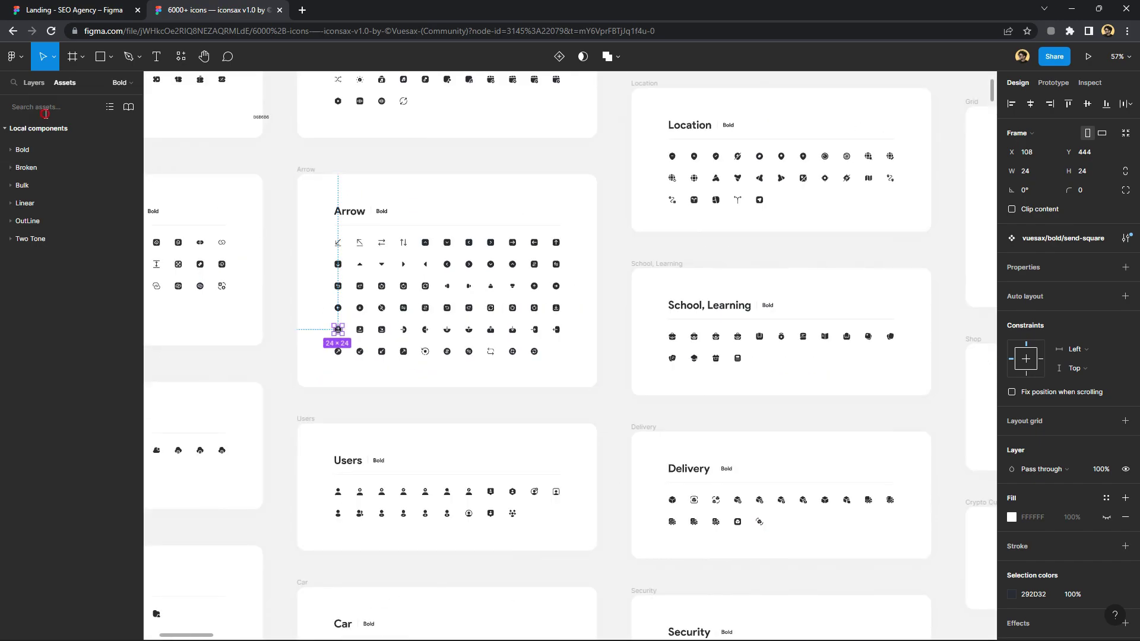
type("setting")
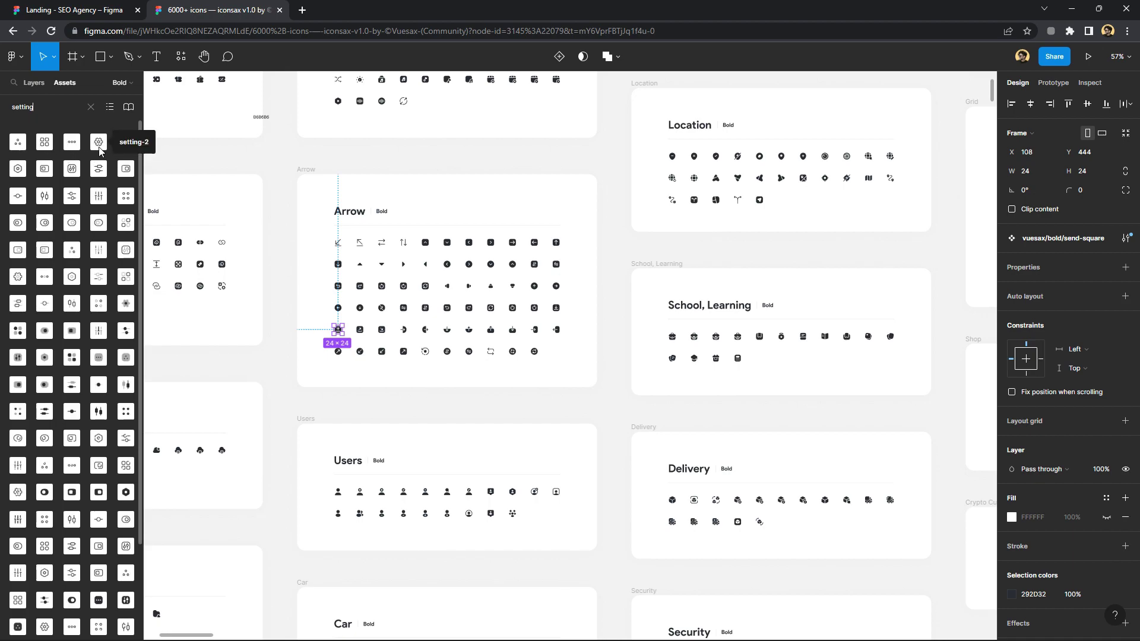
left_click(100, 143)
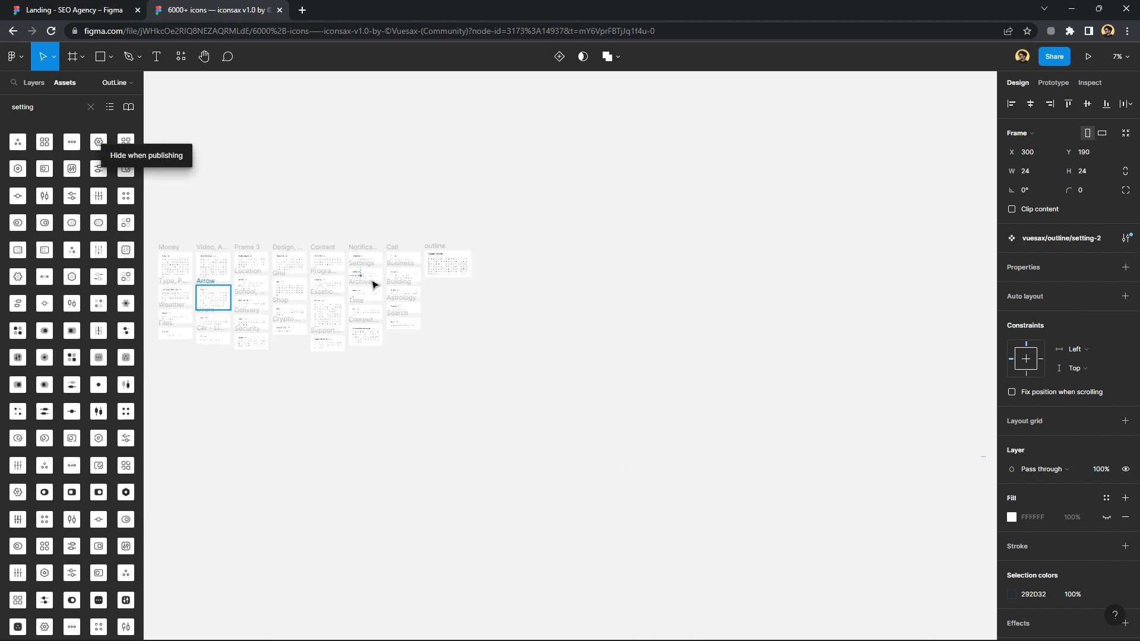
Locate the bold setting-2 gear icon on the Bold page and copy it
left_click(33, 83)
left_click(33, 145)
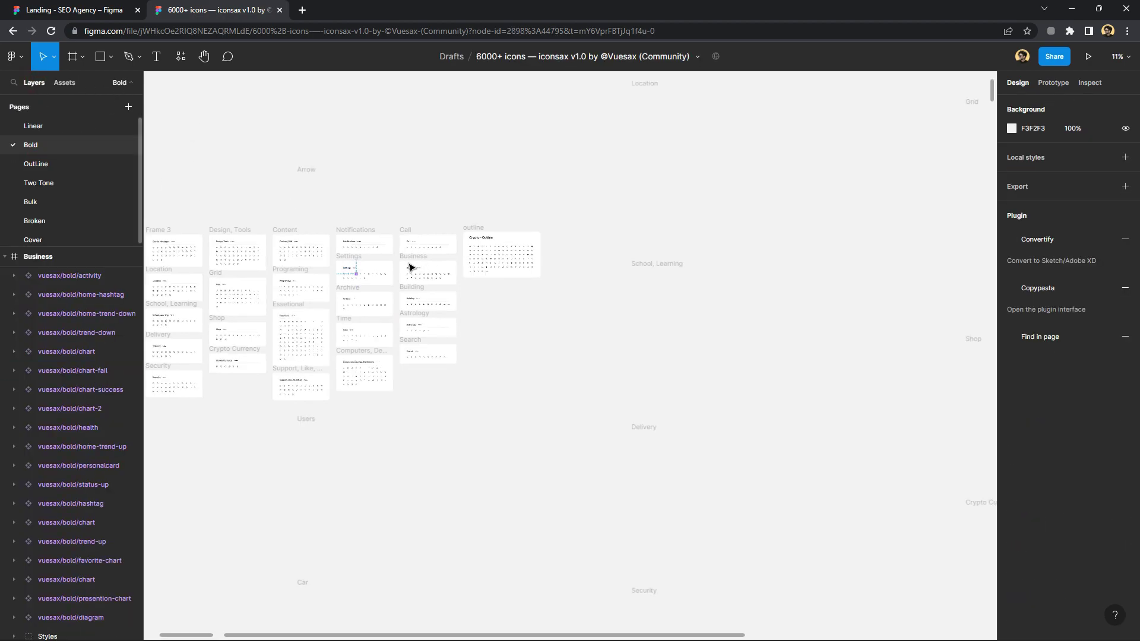
scroll(585, 279, "up", 3)
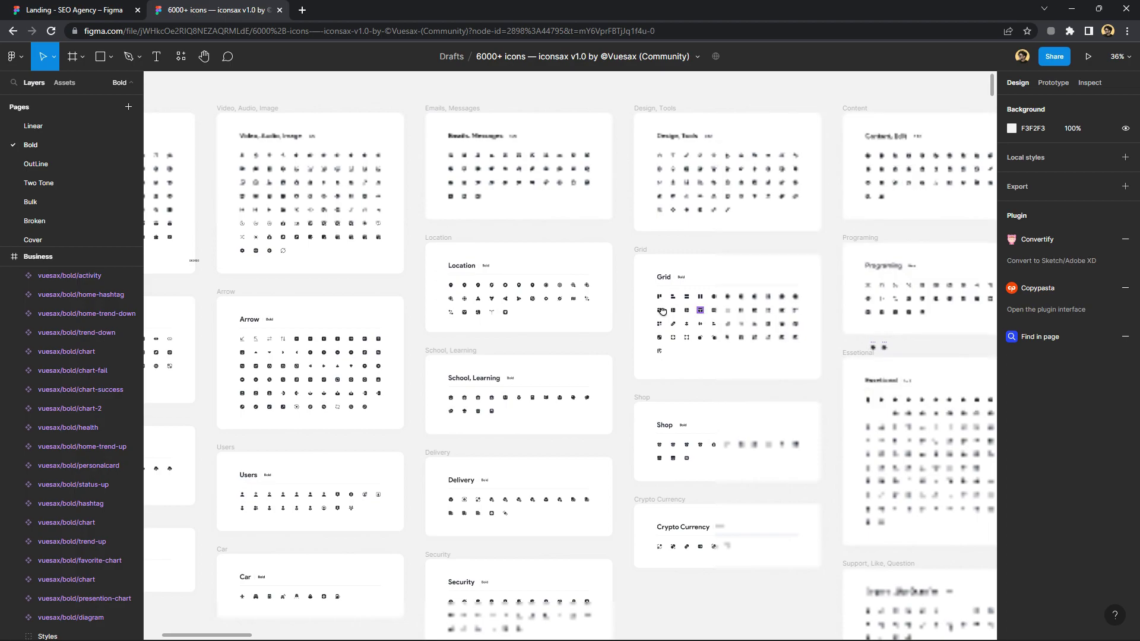
scroll(662, 310, "right", 5)
scroll(636, 326, "right", 3)
scroll(717, 325, "up", 5)
scroll(488, 316, "up", 2)
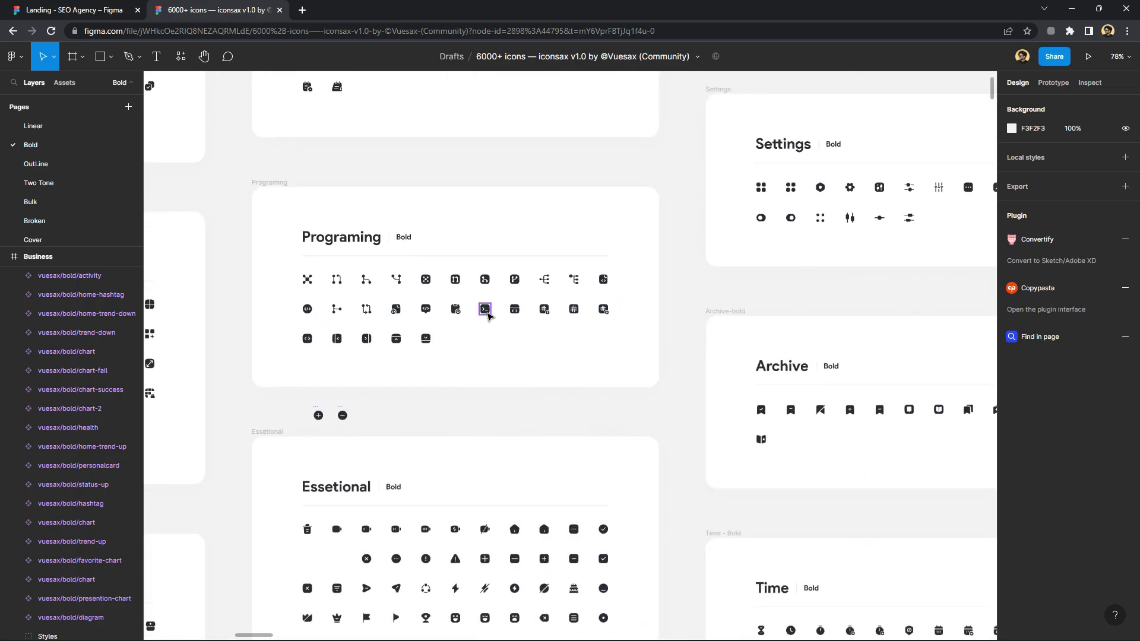
scroll(488, 316, "down", 3)
scroll(592, 260, "right", 3)
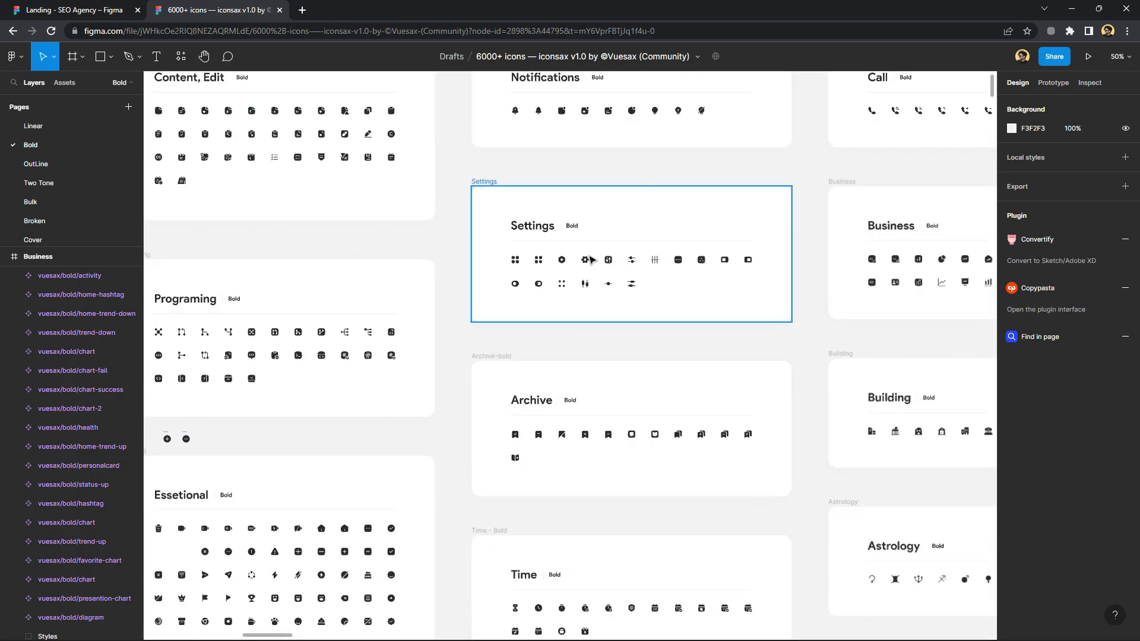
scroll(591, 259, "up", 4)
right_click(584, 266)
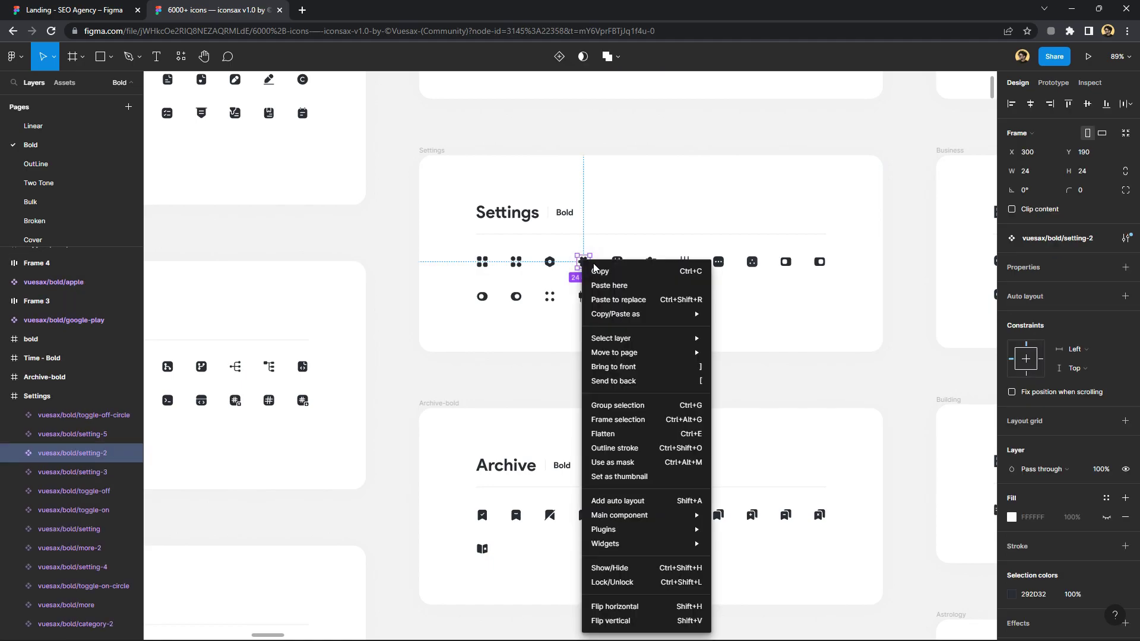
left_click(372, 179)
Paste the gear icon into the Landing file and scale it to 60×60
left_click(92, 10)
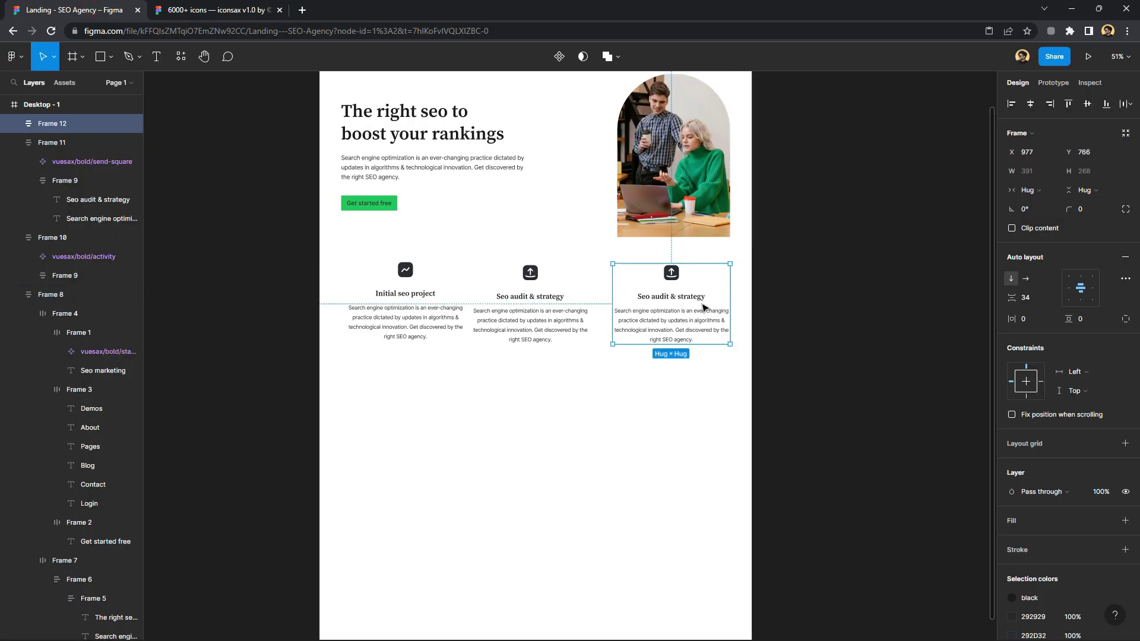
right_click(763, 287)
left_click(772, 294)
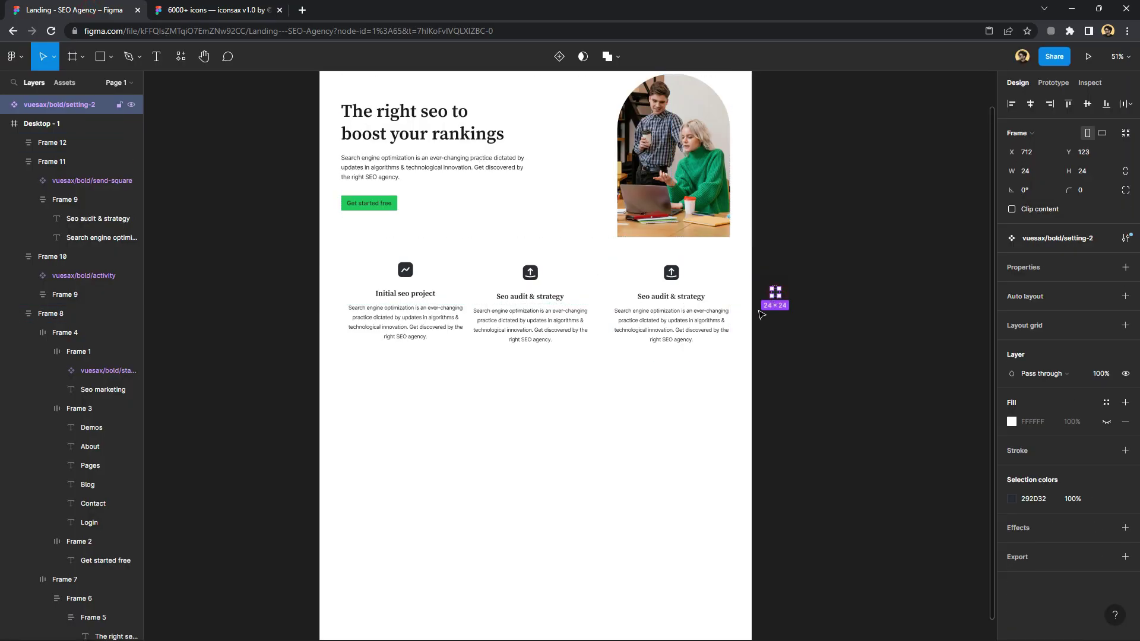
left_click_drag(775, 292, 706, 376)
key("k")
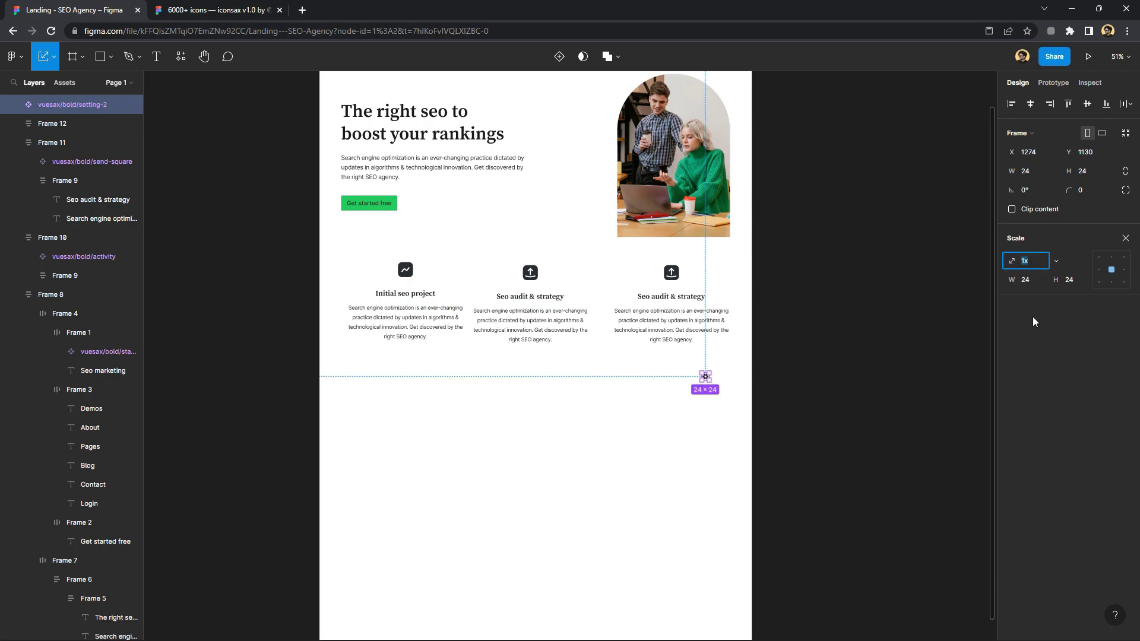
left_click(1034, 282)
type("0")
key("Return")
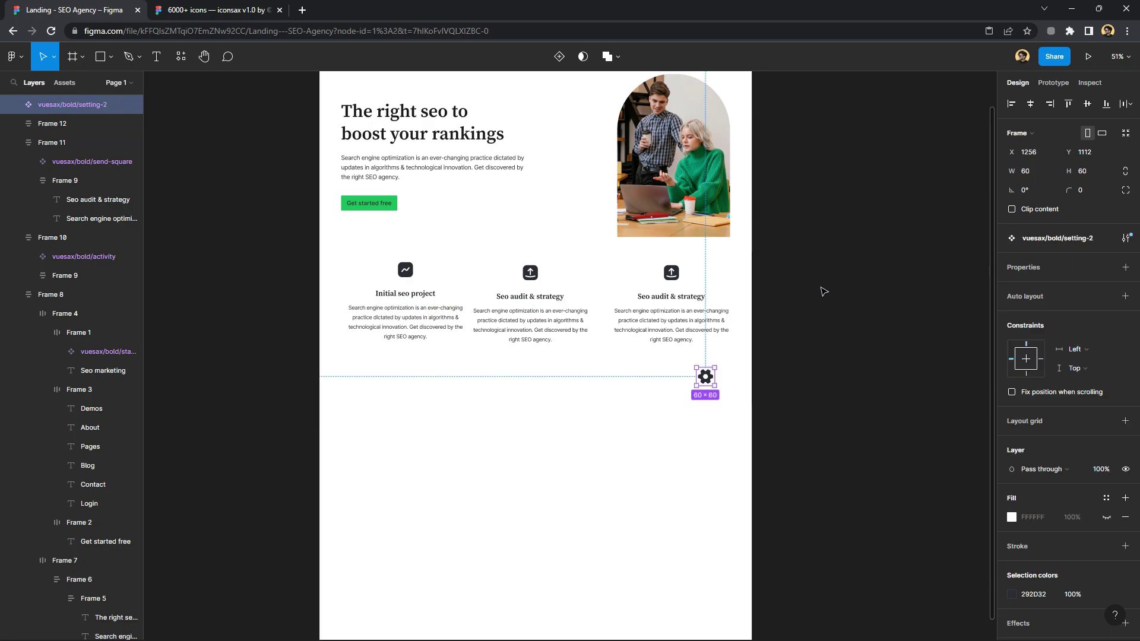
key("v")
Swap the third card's upload icon for the gear and retitle it 'Local seo project'
left_click_drag(708, 385, 675, 306)
left_click(673, 278)
key("Delete")
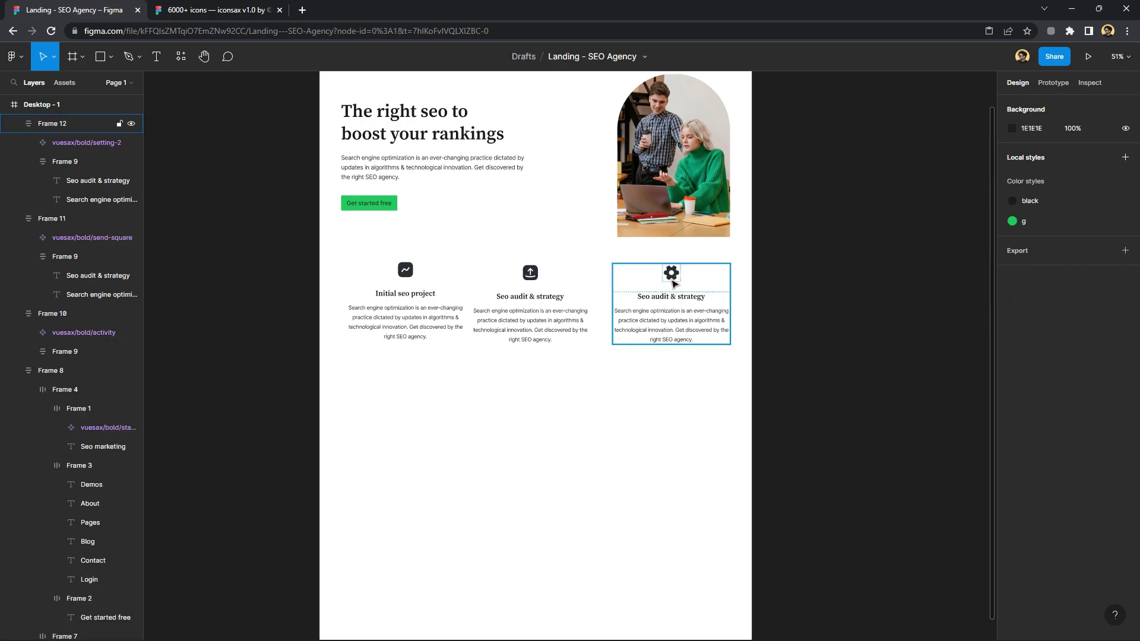
double_click(681, 300)
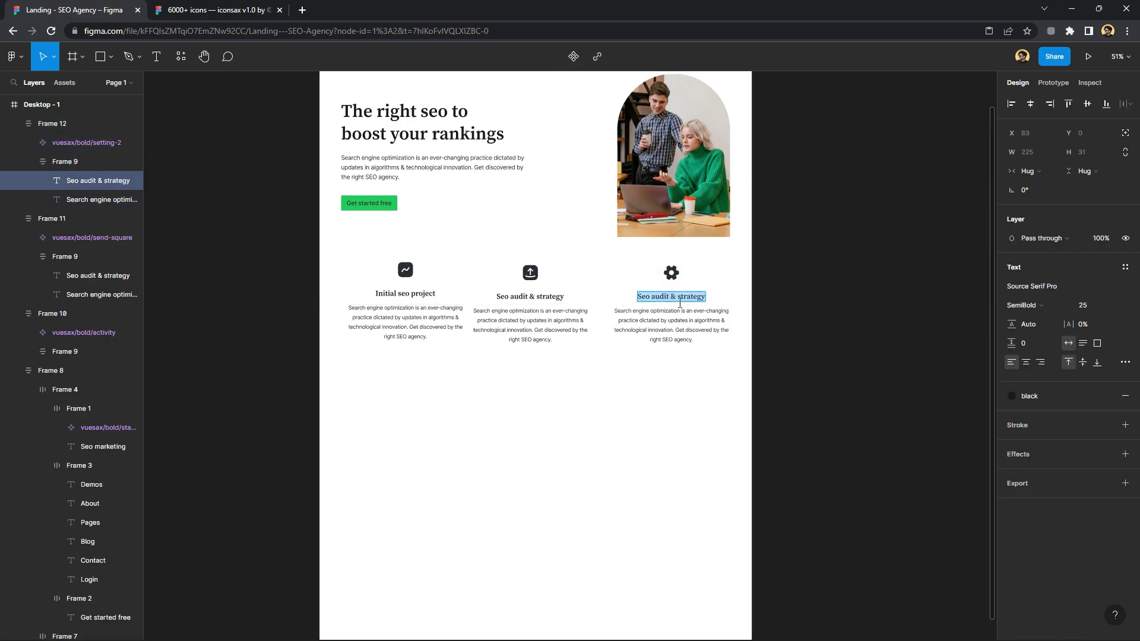
type("LO")
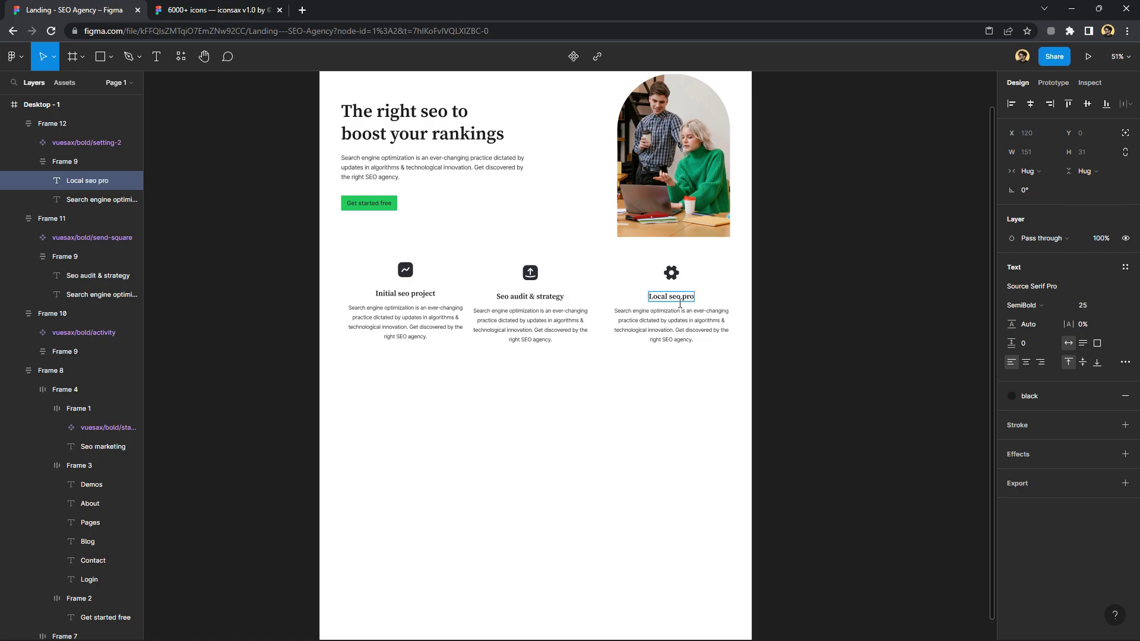
type("ject")
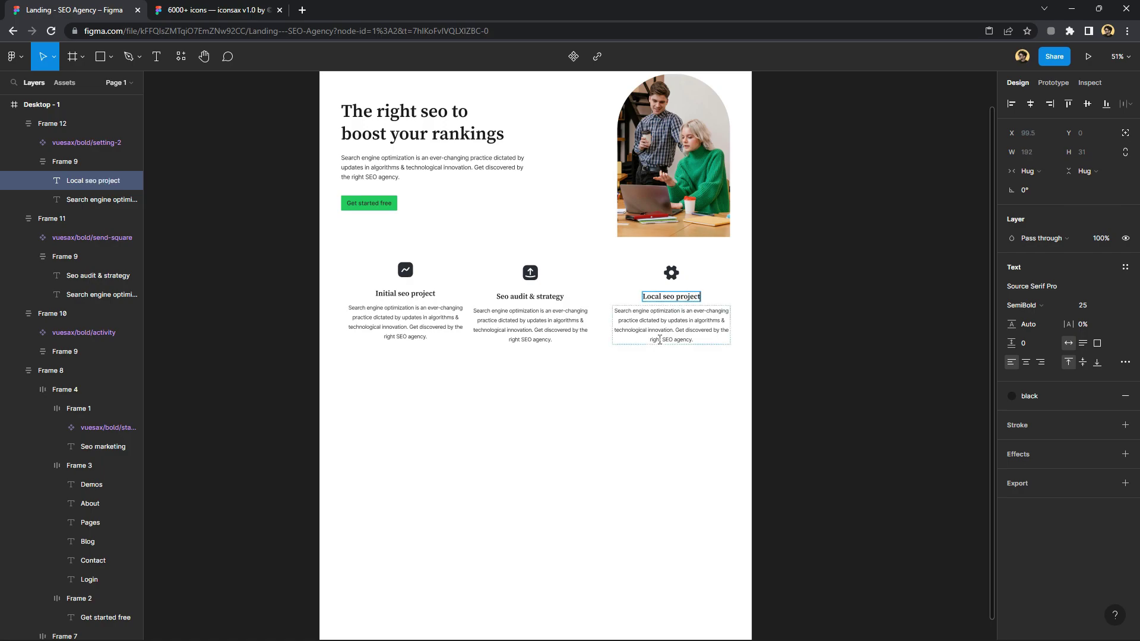
key("Escape")
Wrap the three service cards in a frame with horizontal auto layout
left_click_drag(806, 401, 383, 276)
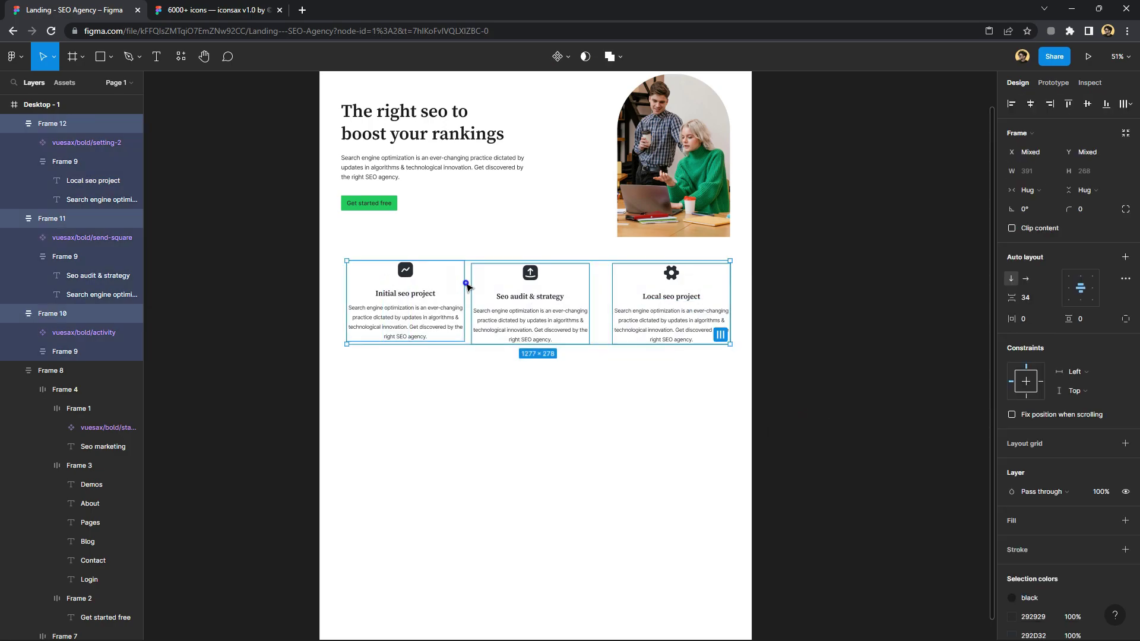
right_click(463, 262)
left_click(498, 409)
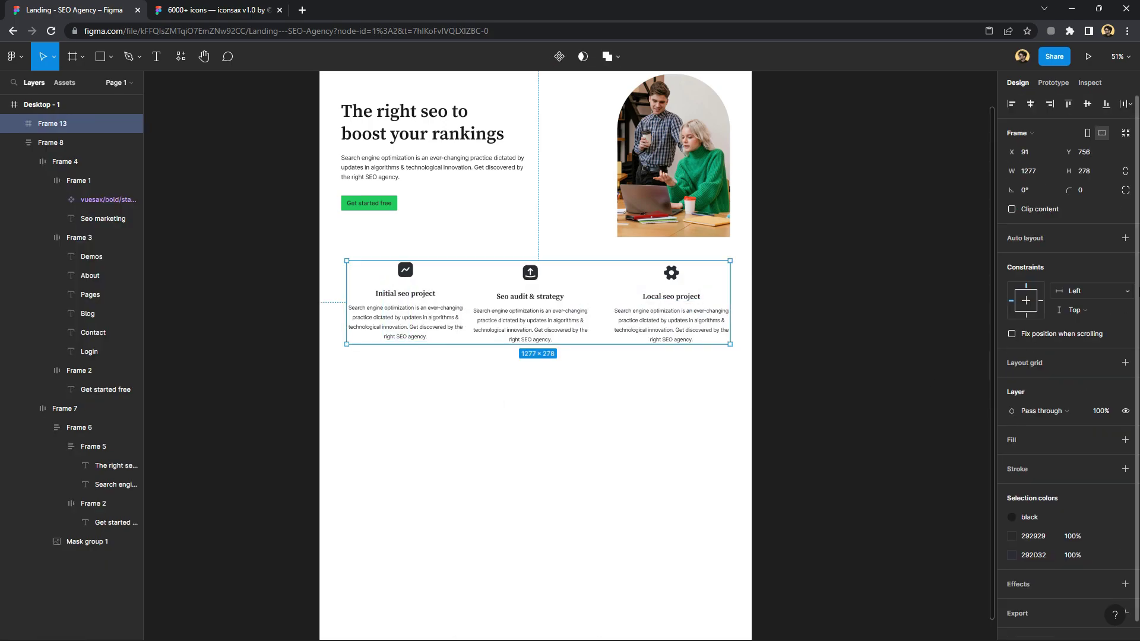
left_click(1125, 257)
left_click(1088, 292)
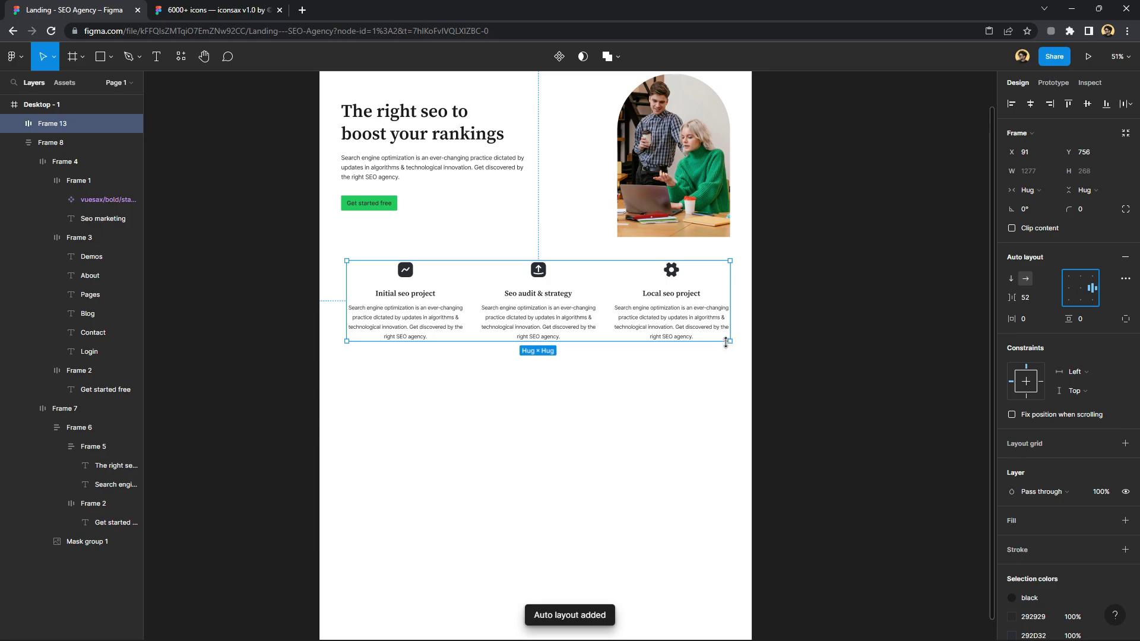
Scale the card row down slightly, set spacing to 77, and centre it lower
left_click_drag(663, 342, 663, 331)
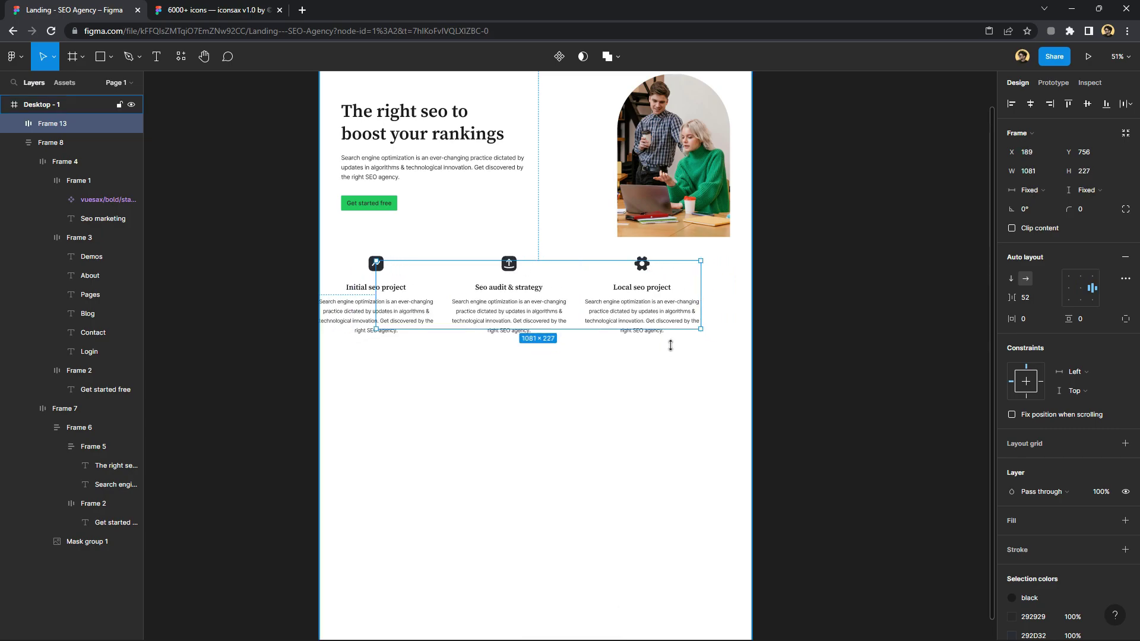
key("ctrl+z")
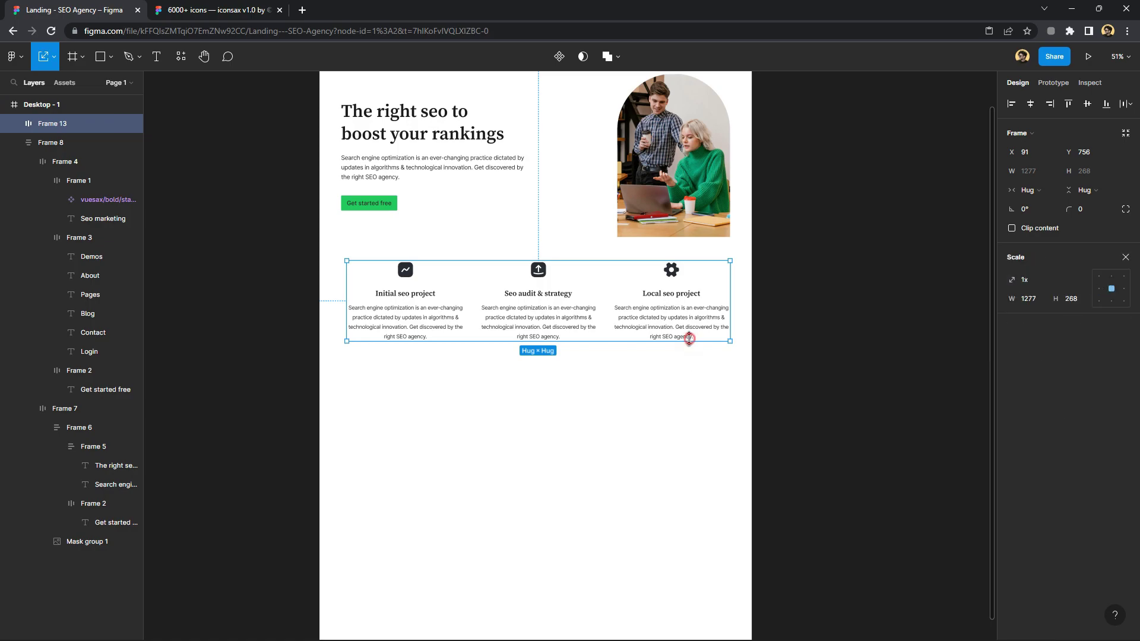
key("k")
left_click_drag(692, 341, 689, 332)
left_click(1125, 257)
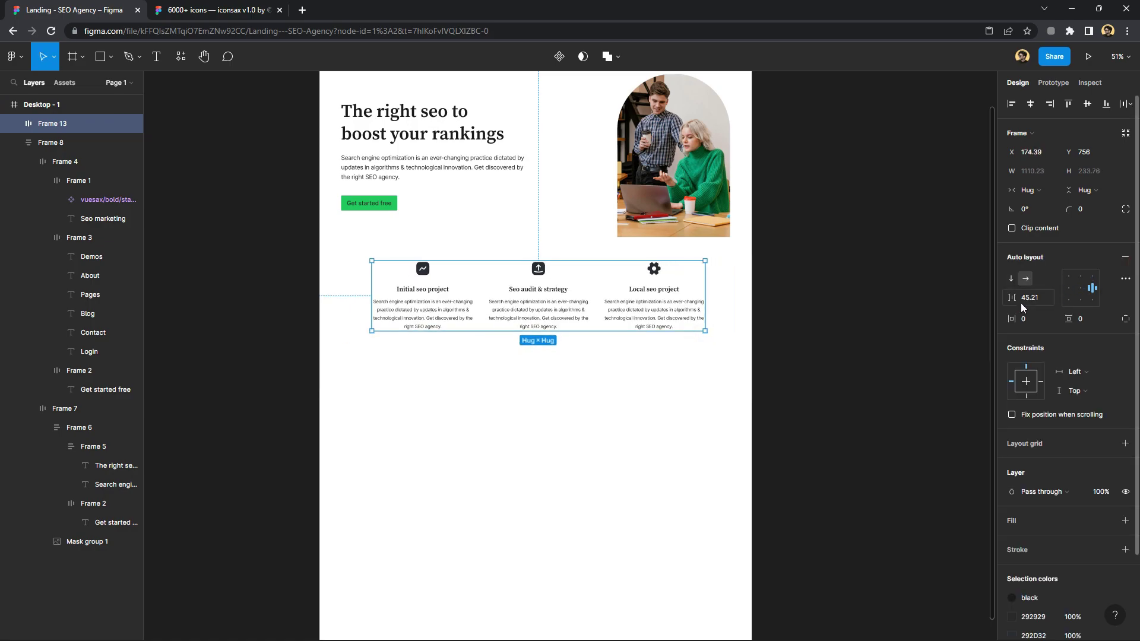
left_click_drag(1021, 300, 1057, 300)
left_click(644, 390)
mouse_move(596, 332)
left_mouse_down()
mouse_move(574, 324)
mouse_move(563, 347)
left_mouse_up()
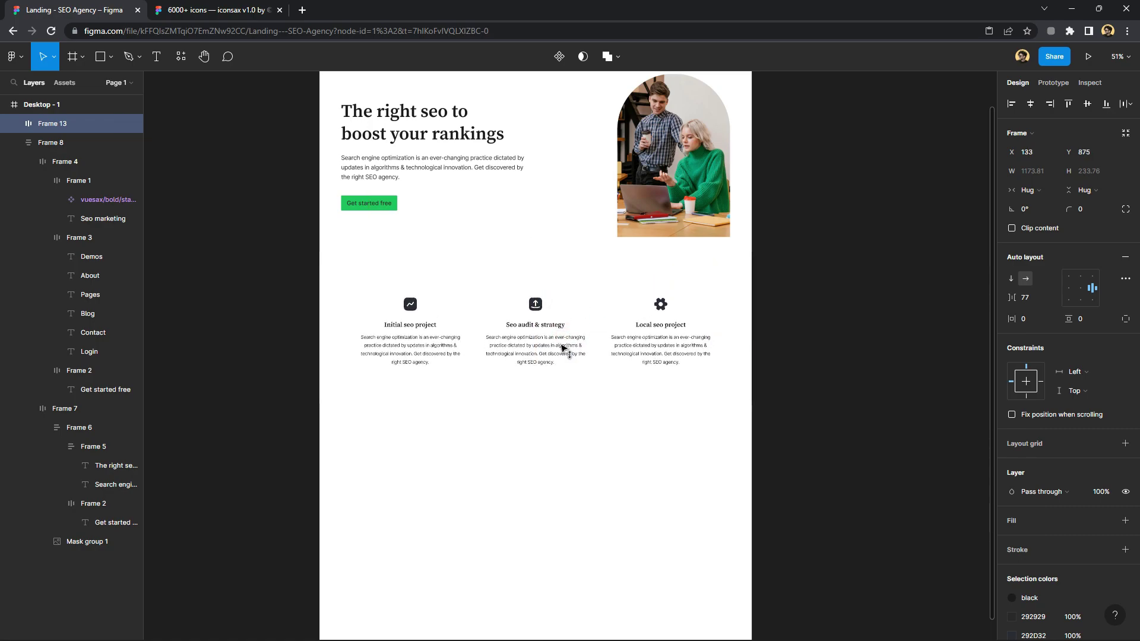
left_click(419, 138)
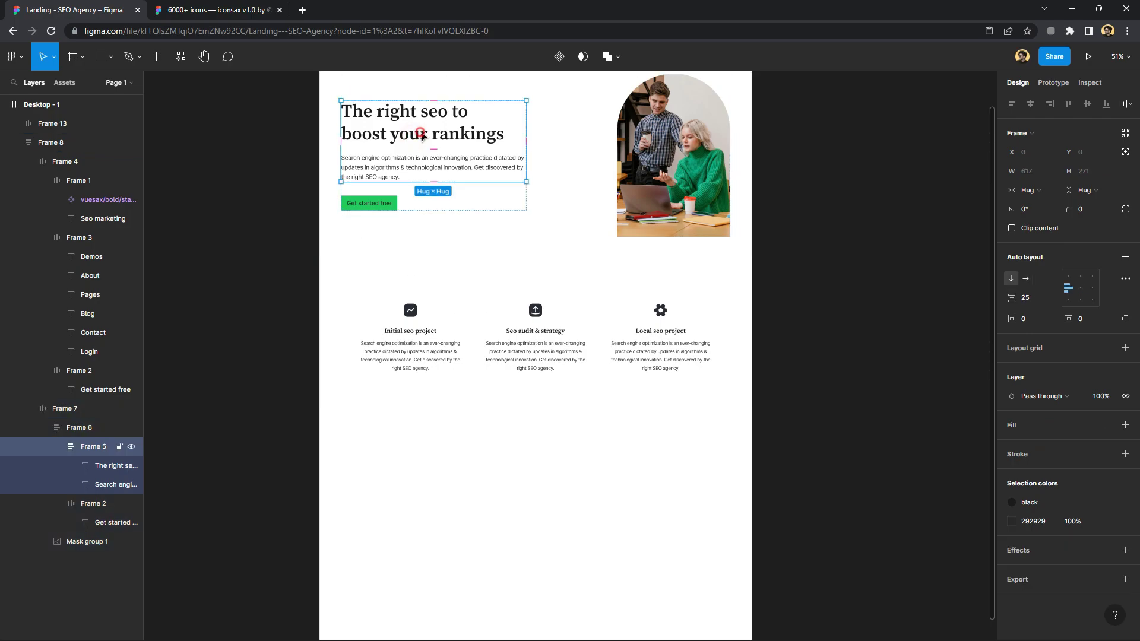
Copy the hero heading mid-page and retype it as 'Awesome features optimizing your website' on two lines
left_click(421, 135)
left_click_drag(423, 134, 532, 279)
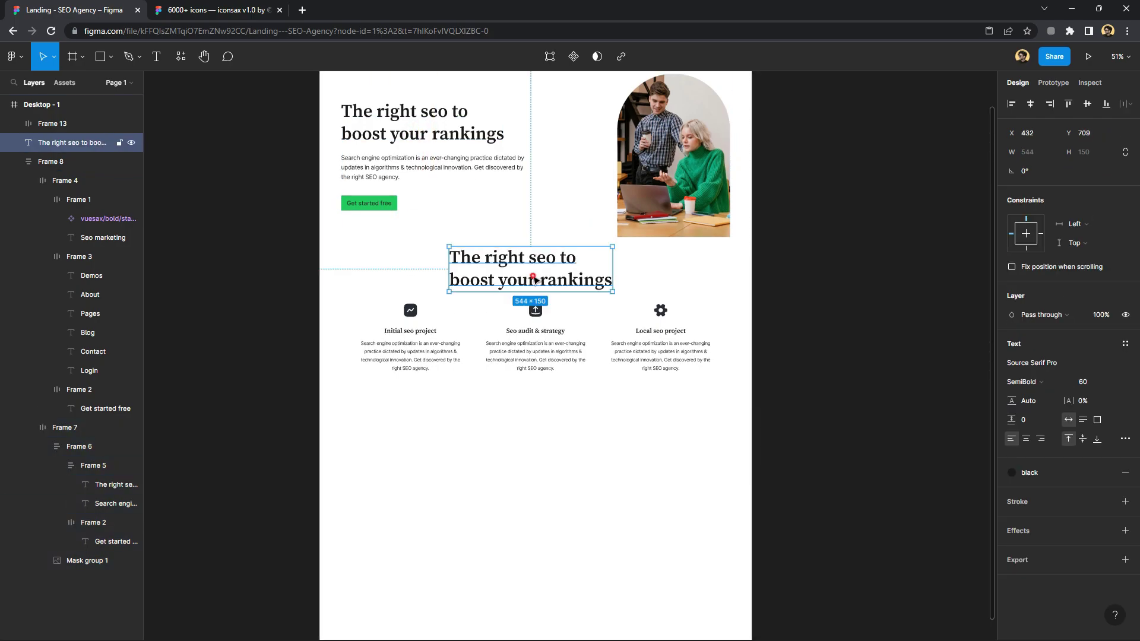
double_click(533, 278)
type("Awoe")
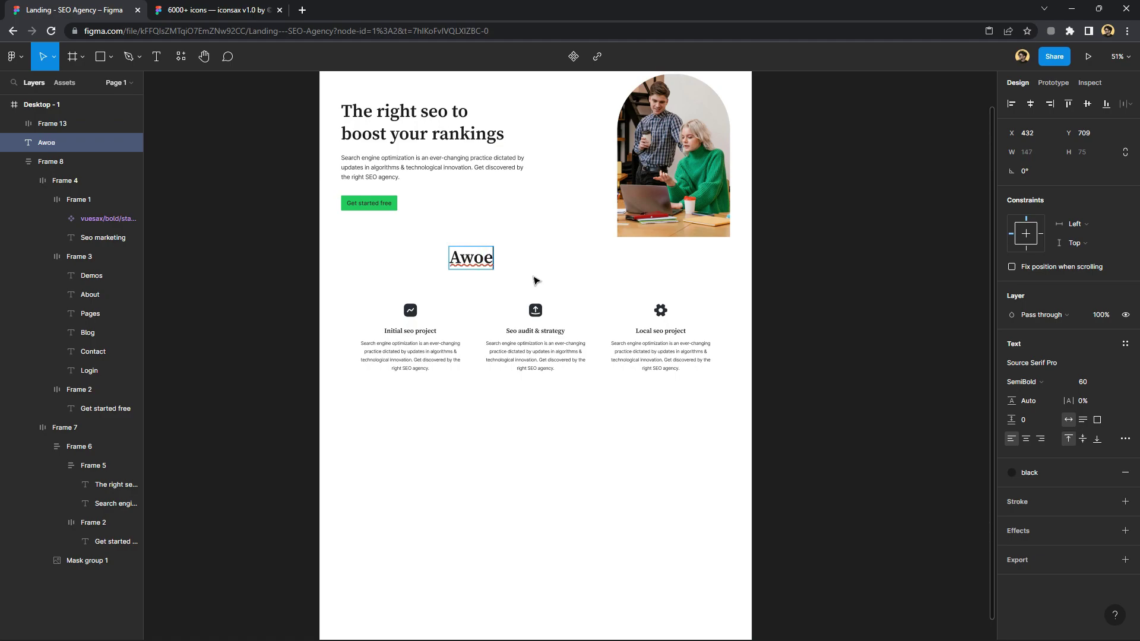
key("BackSpace")
type("esome features")
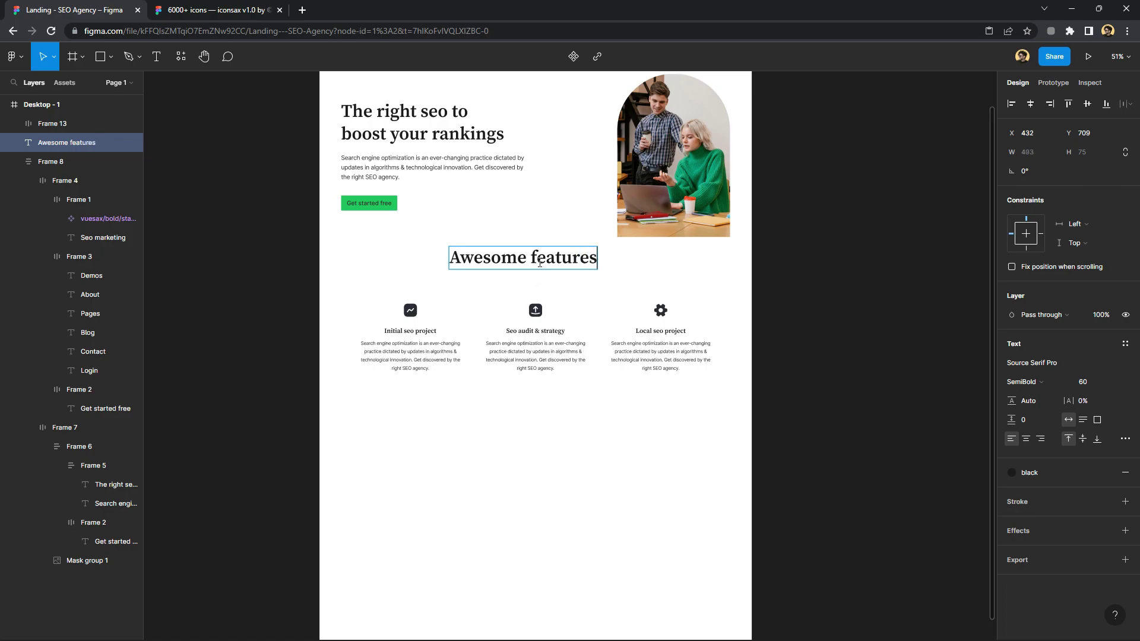
key("Return")
type("optimizing")
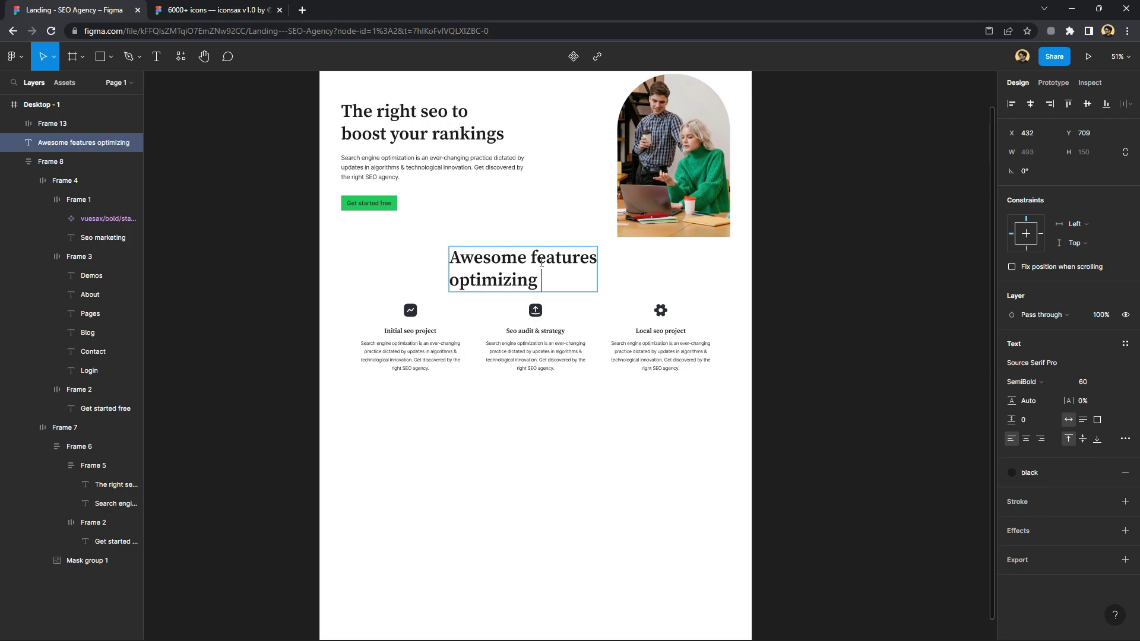
type("your we")
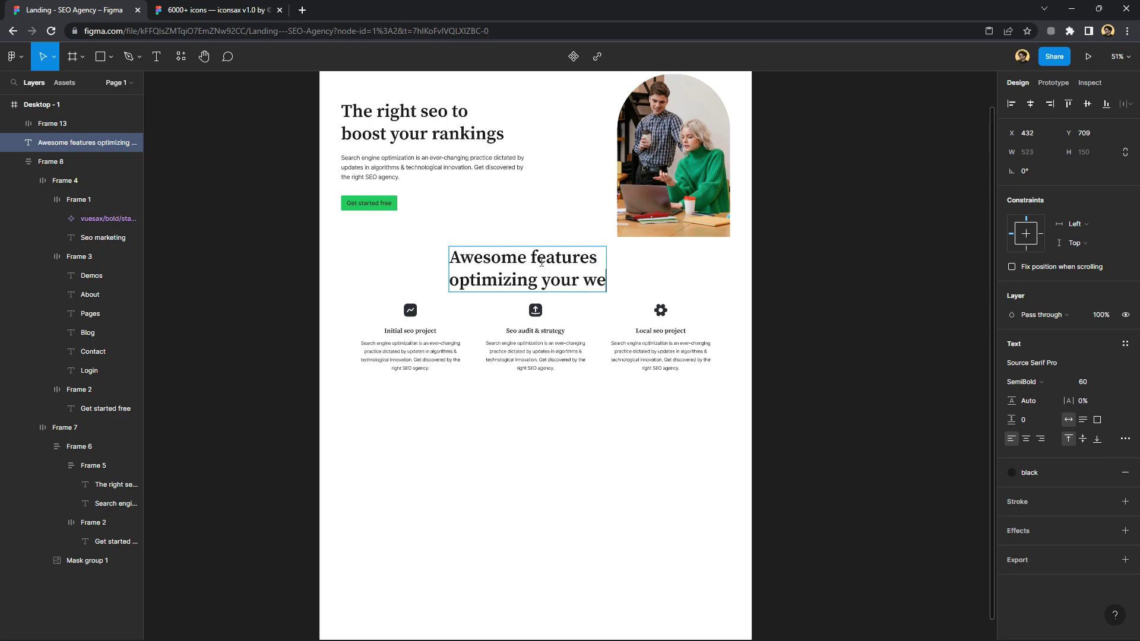
type("bsi")
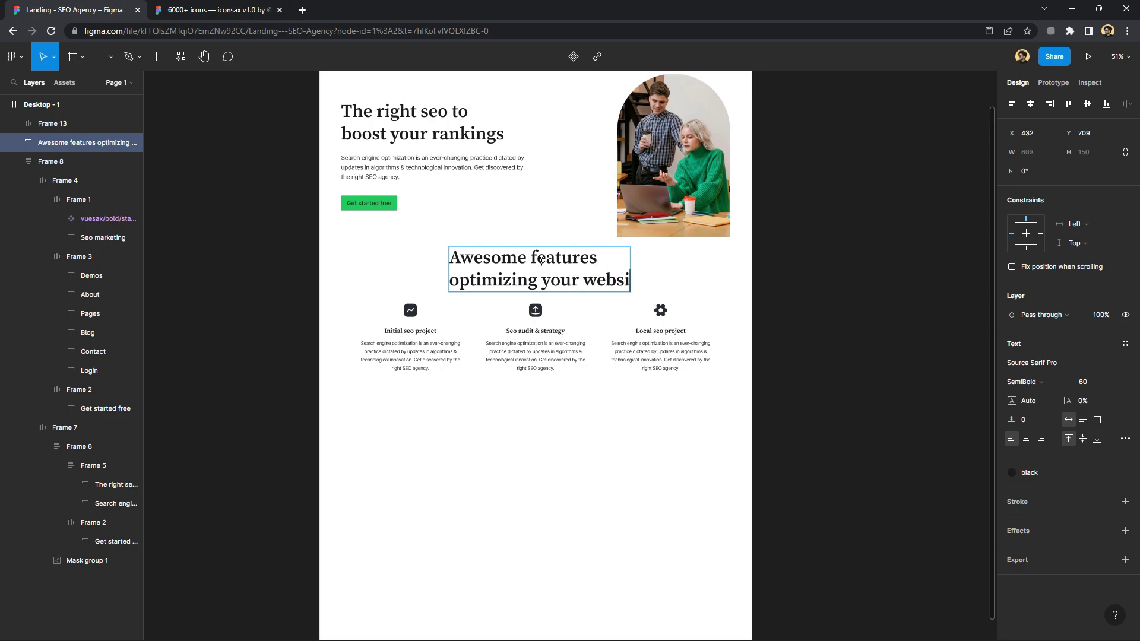
type("te")
Centre-align the heading, set font size 40, and move it above the cards
left_click(1026, 439)
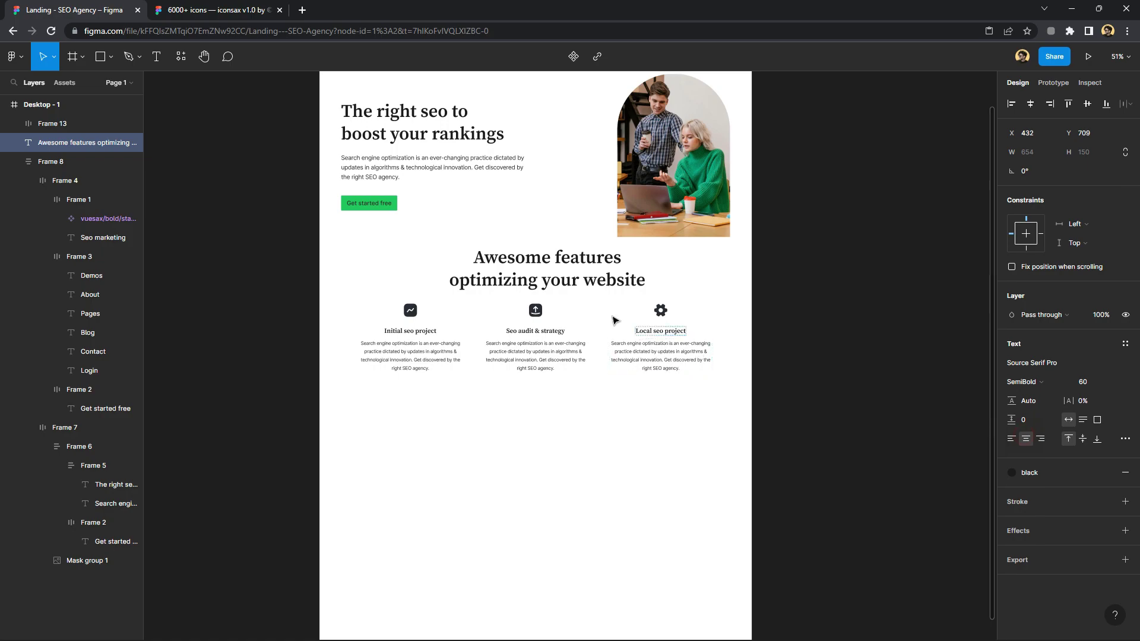
left_click(1087, 381)
type("49")
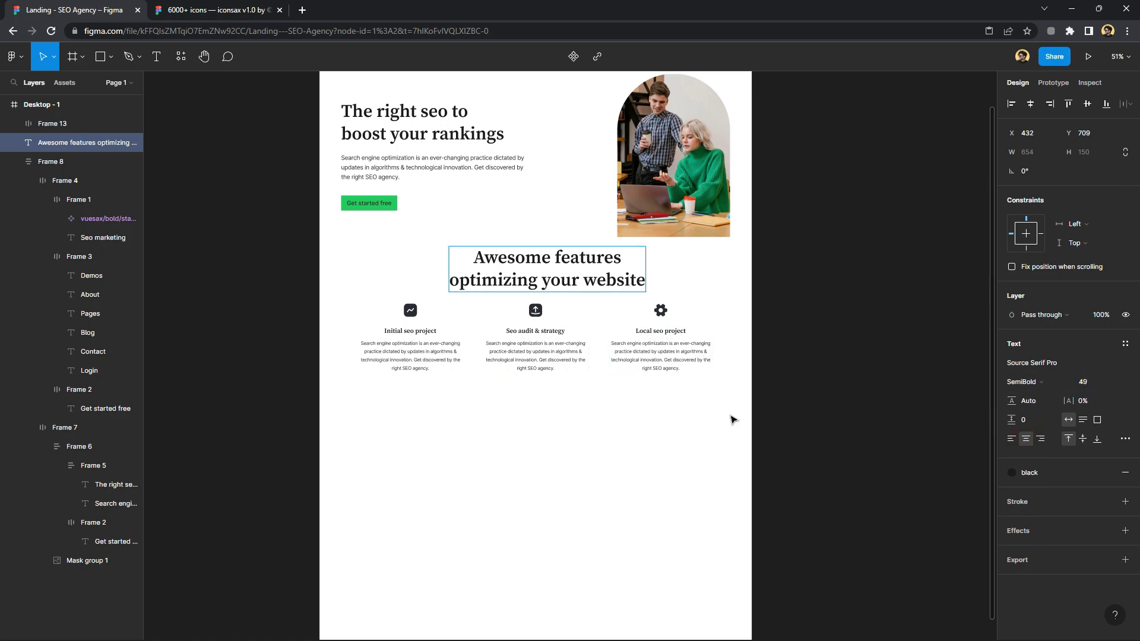
key("Escape")
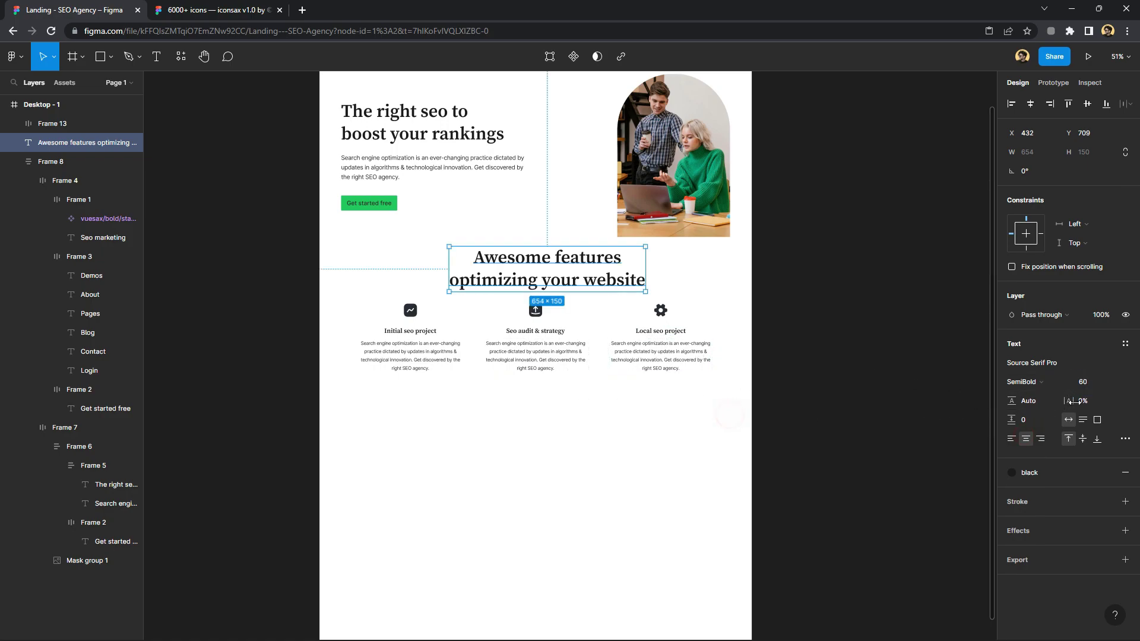
left_click(1091, 389)
type("40")
key("Return")
mouse_move(559, 263)
left_mouse_down()
mouse_move(537, 270)
mouse_move(549, 277)
left_mouse_up()
Enlarge the heading to font size 50
left_click(536, 326)
double_click(536, 328)
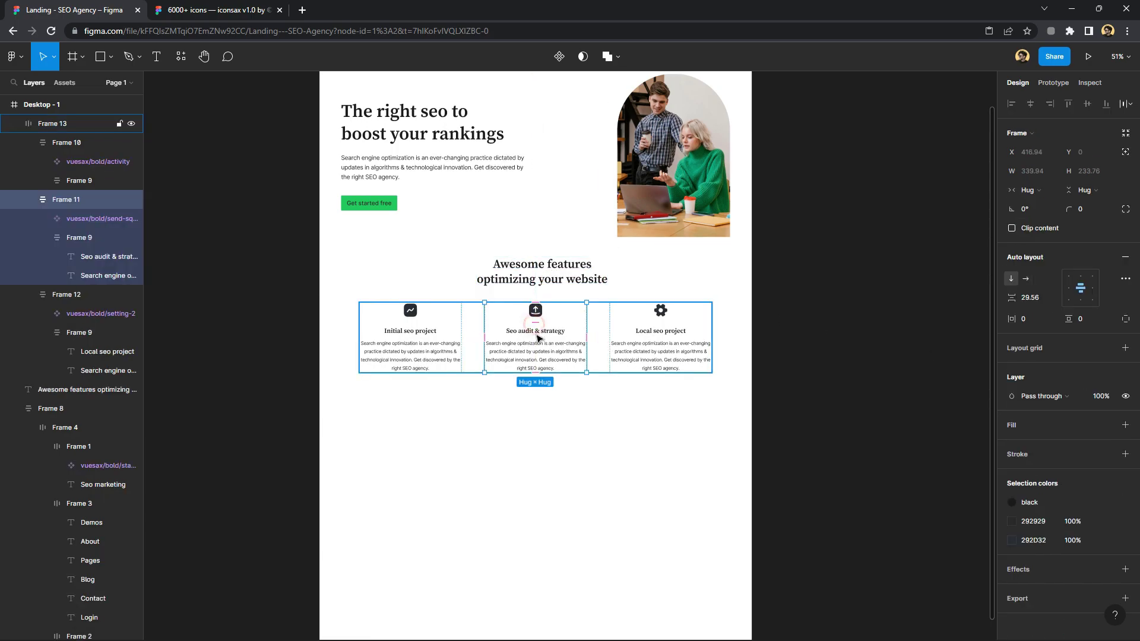
left_click(582, 389)
left_click(542, 271)
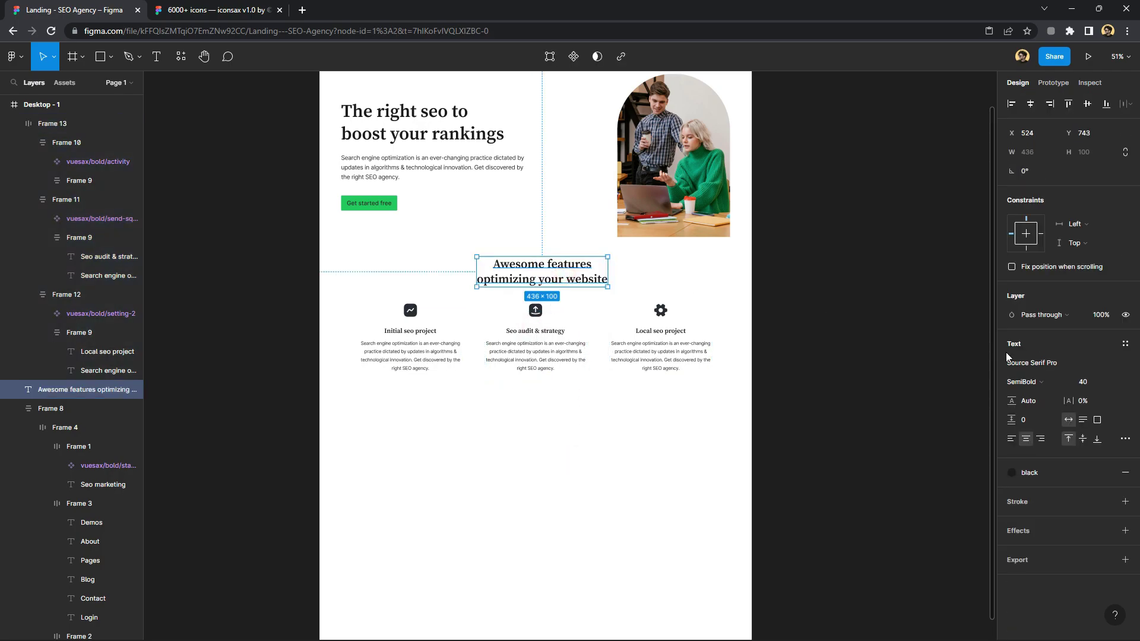
left_click(1090, 383)
key("Return")
left_click(567, 356)
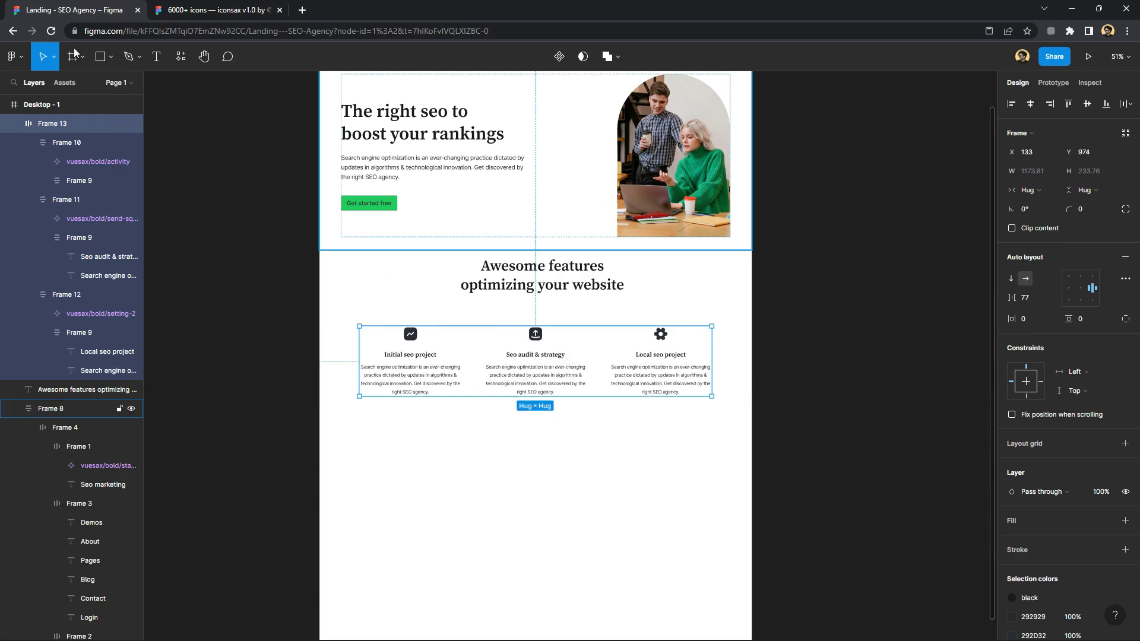
left_click(111, 57)
Draw a green-style 463×56 bar behind 'Awesome features', sent to back and fitted to the words
left_click(98, 87)
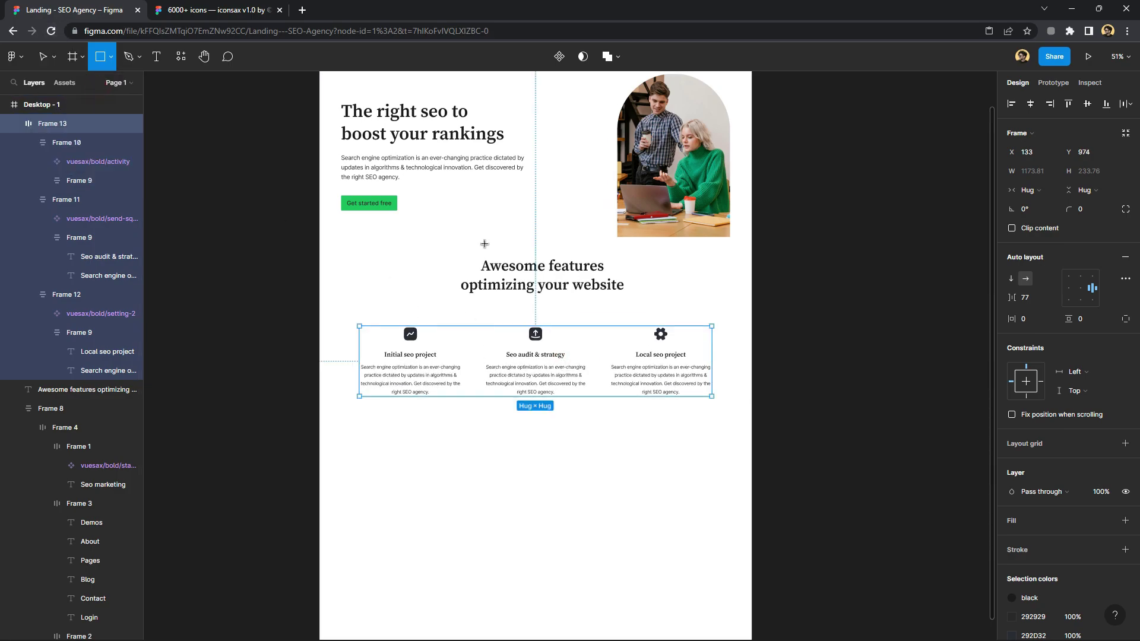
left_click_drag(471, 259, 610, 275)
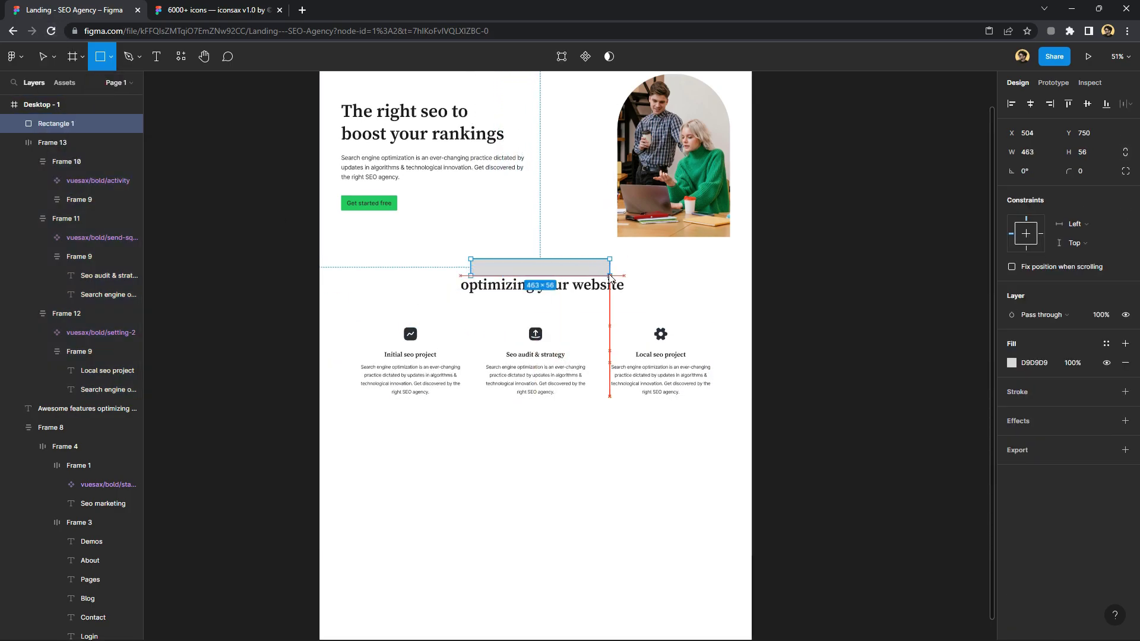
right_click(539, 257)
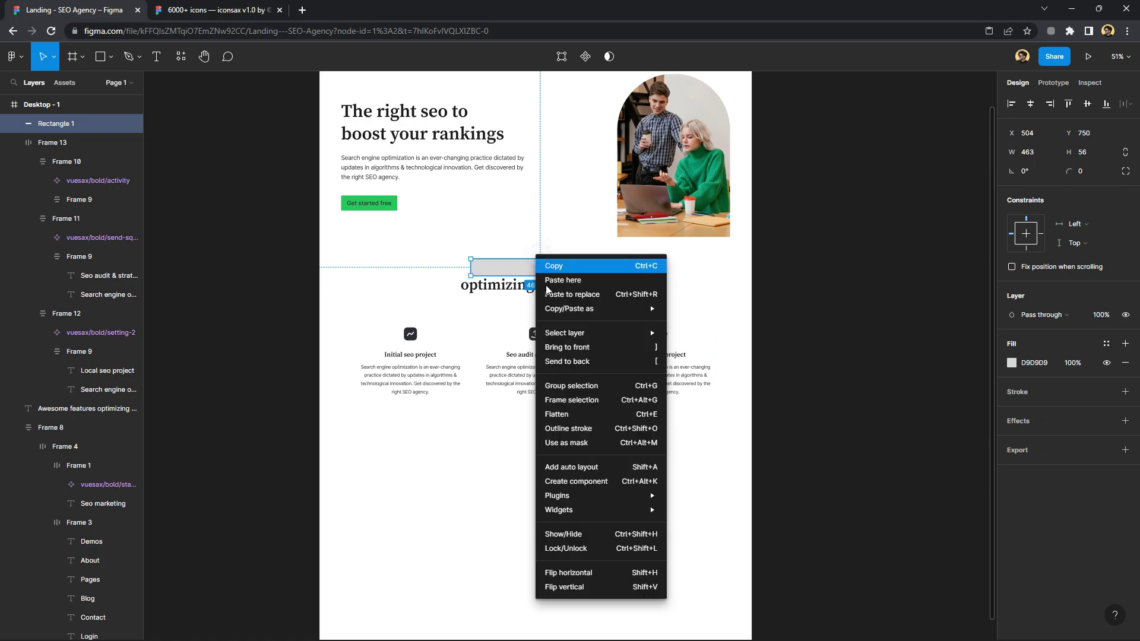
left_click(570, 365)
left_click(1106, 344)
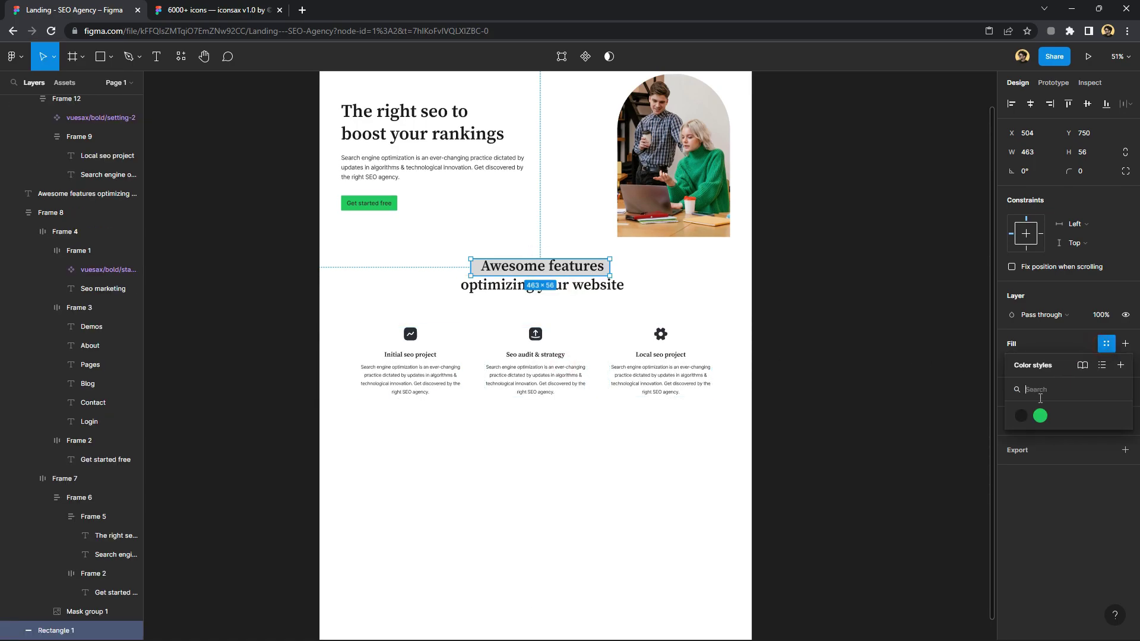
left_click(1038, 414)
scroll(546, 267, "up", 3)
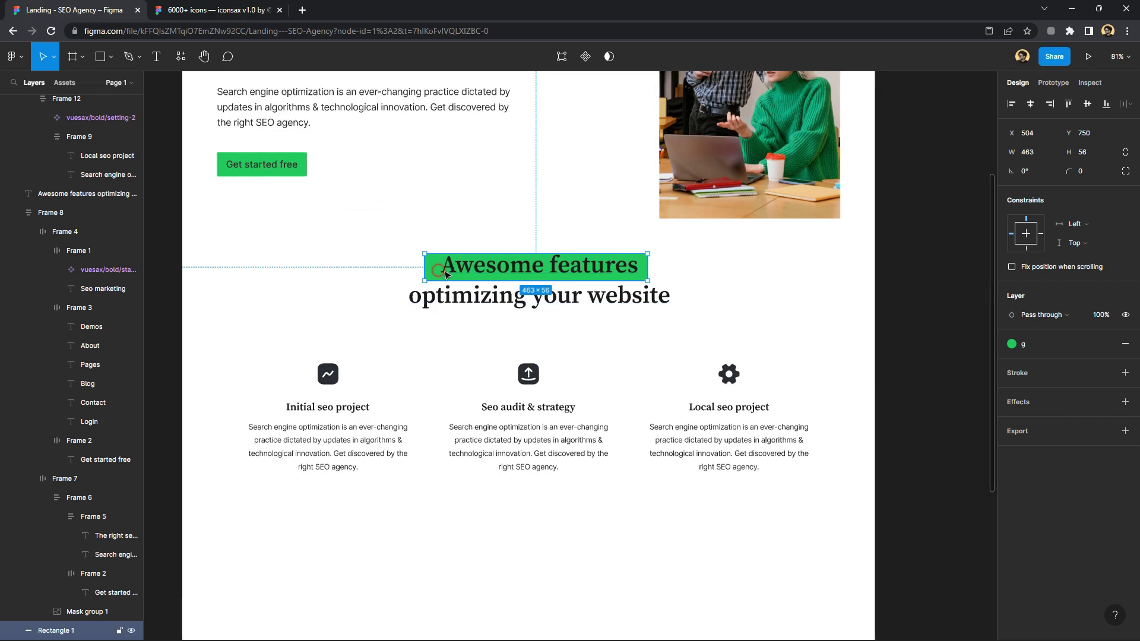
left_click_drag(463, 278, 482, 273)
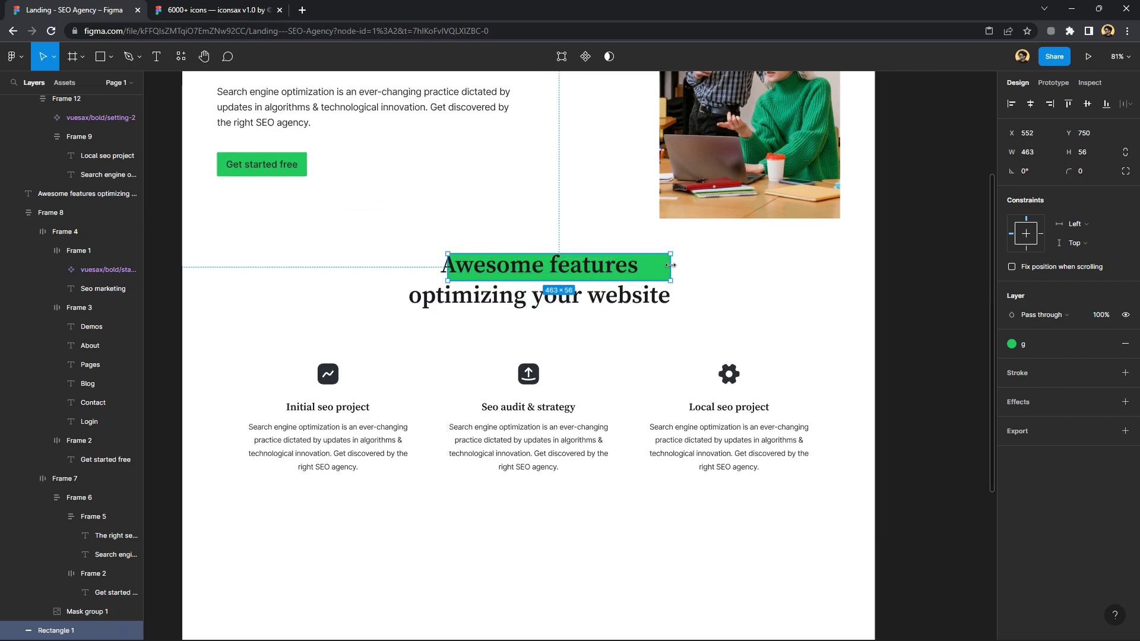
left_click_drag(671, 267, 647, 267)
Frame the heading and green bar together
left_click(681, 274)
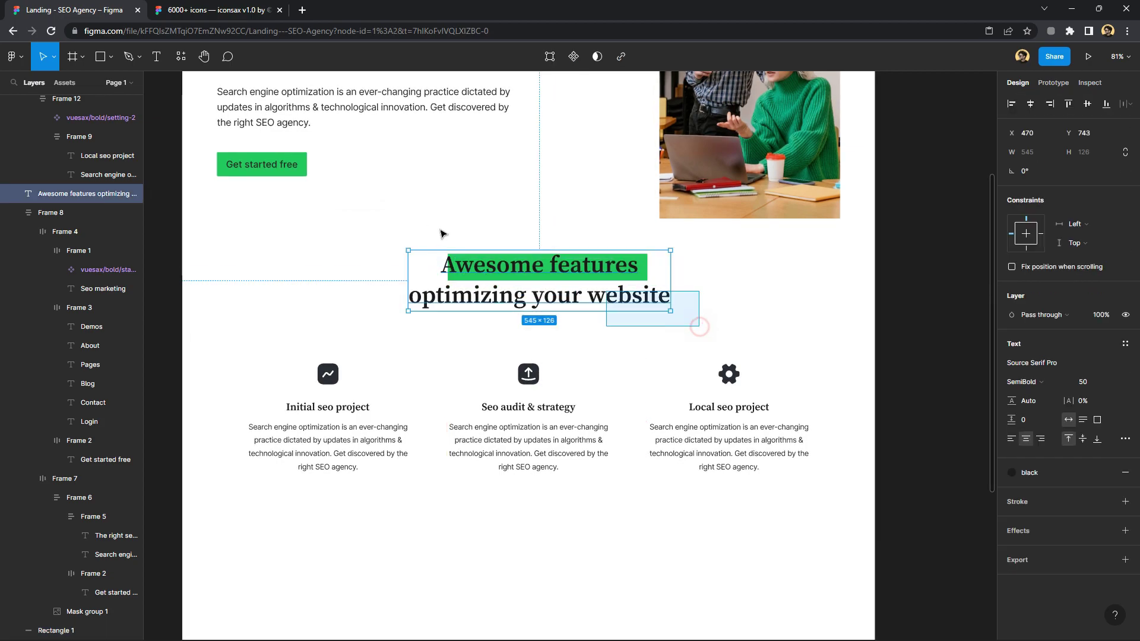
left_click_drag(603, 330, 515, 264)
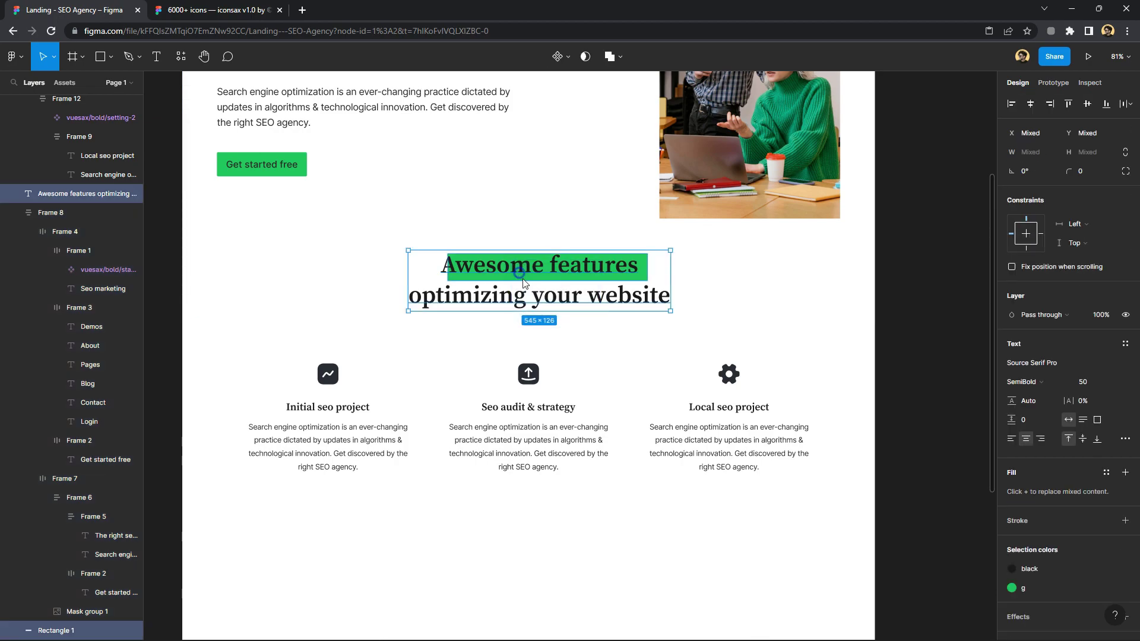
right_click(517, 273)
left_click(544, 341)
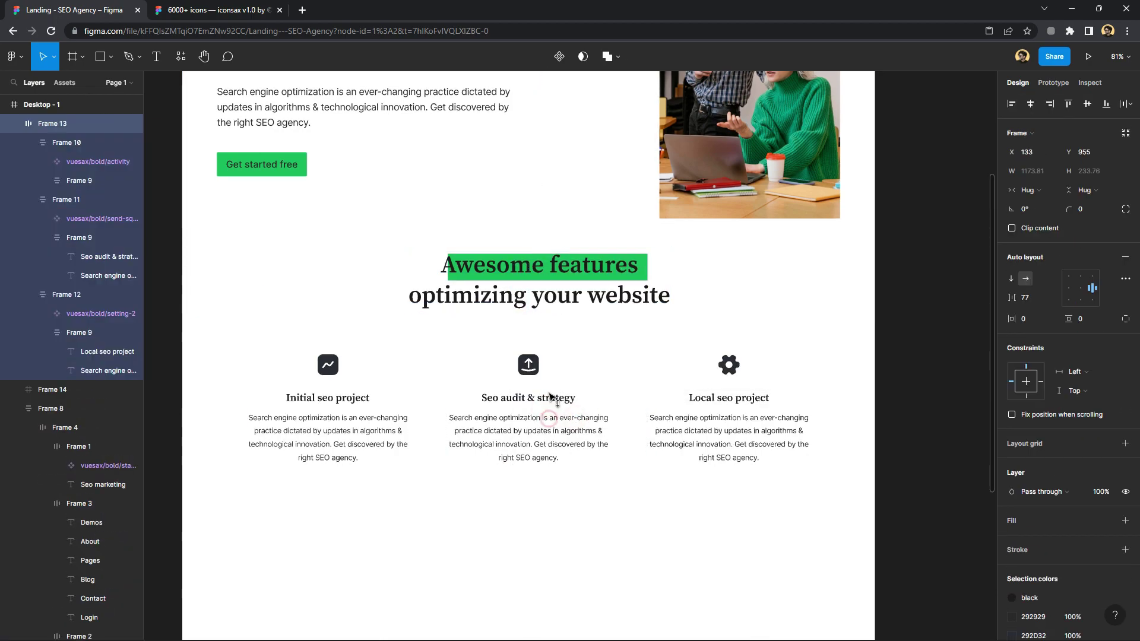
Frame the heading and feature cards together and add auto layout
left_click_drag(576, 429, 549, 401)
left_click(706, 488)
left_click(534, 289)
left_click(529, 416, "shift")
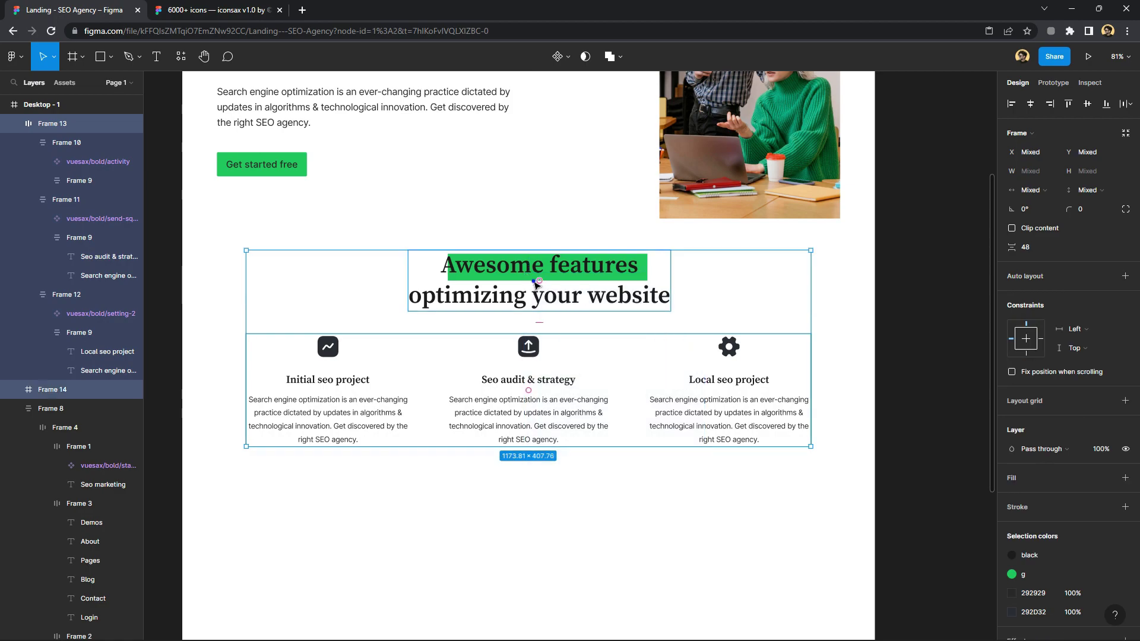
right_click(524, 262)
left_click(555, 400)
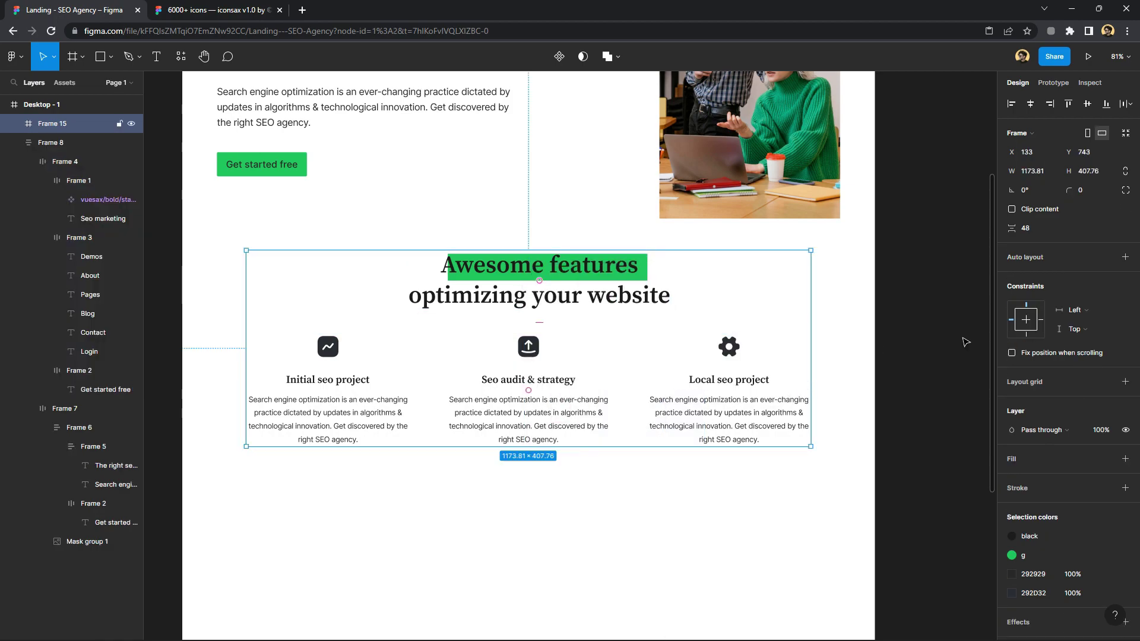
left_click(1125, 256)
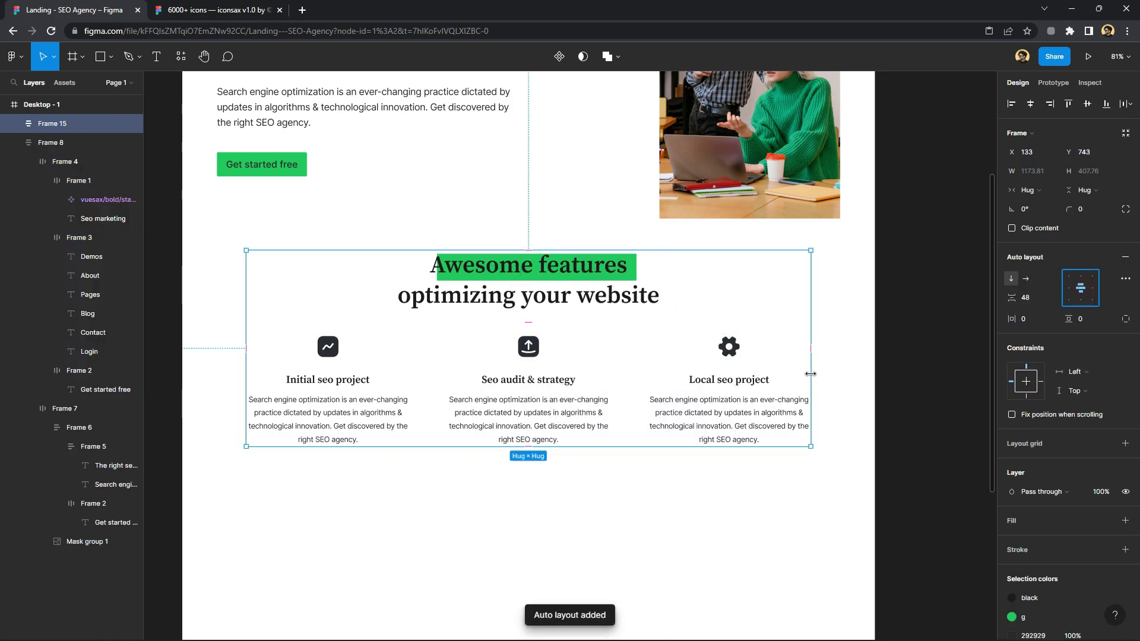
Stretch the section to 1440 wide and 458 tall with 28 spacing, below the hero
left_click_drag(810, 373, 875, 374)
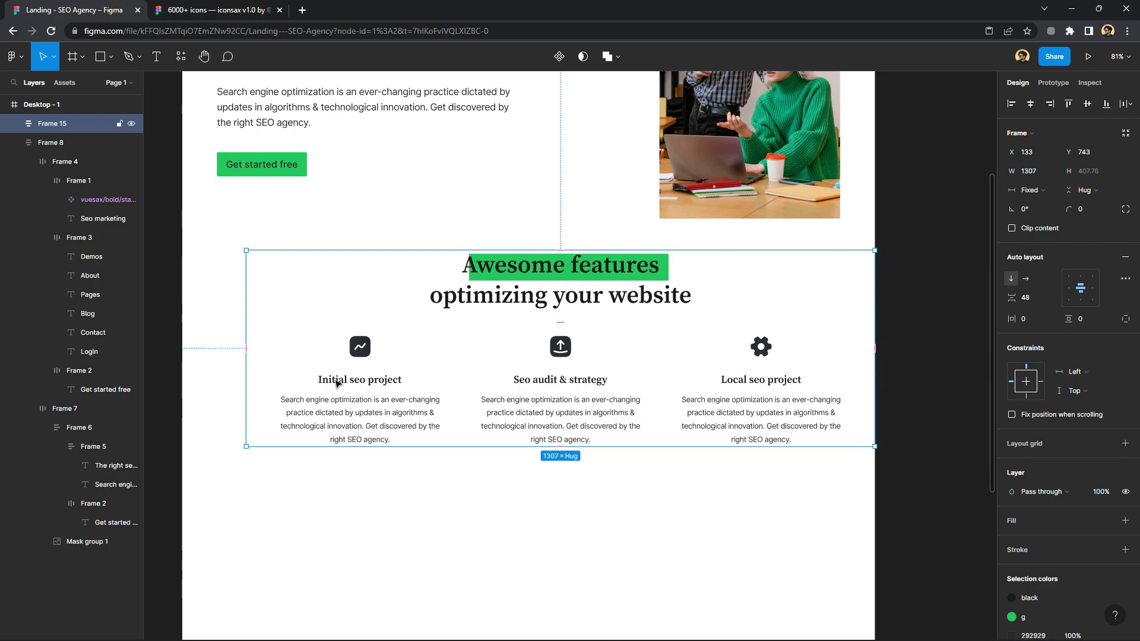
left_click_drag(248, 379, 182, 380)
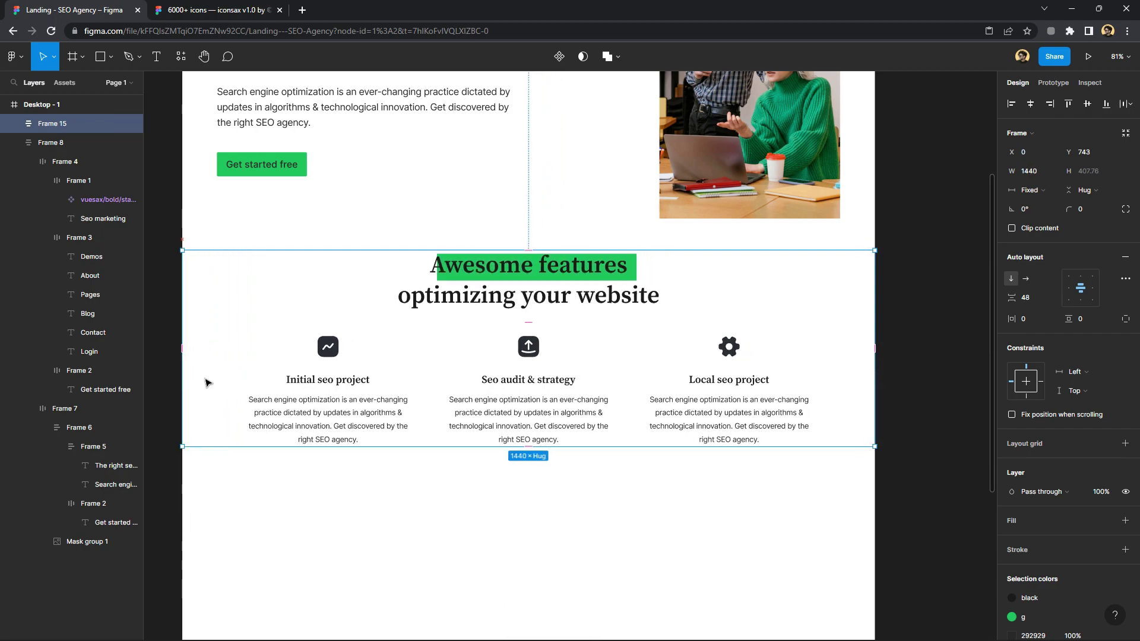
left_click_drag(378, 250, 381, 208)
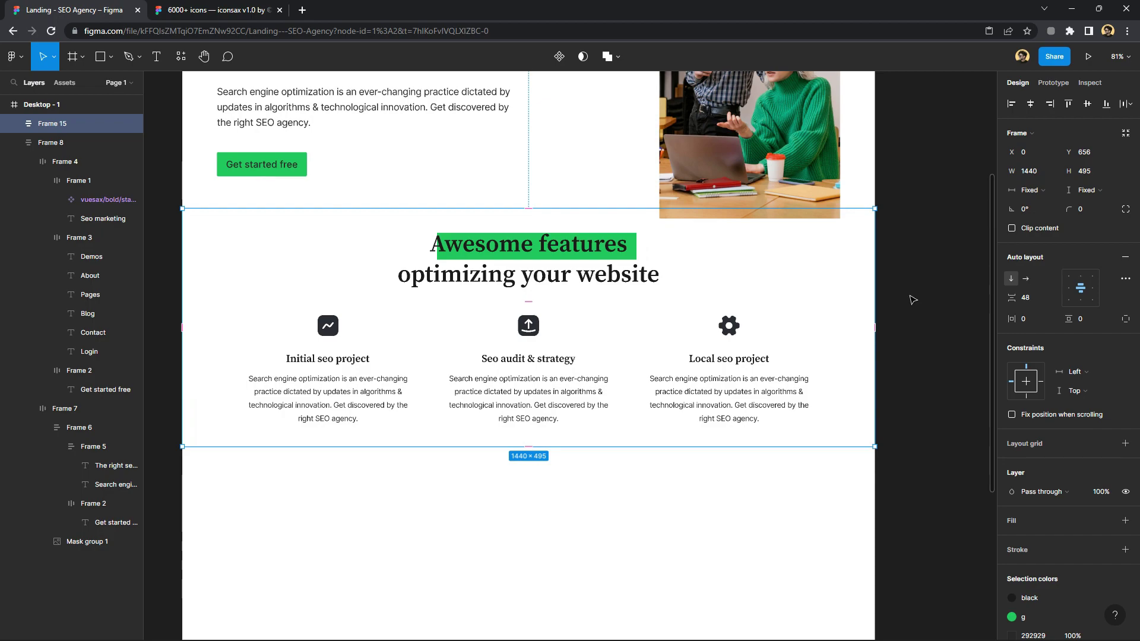
left_click_drag(1002, 298, 990, 299)
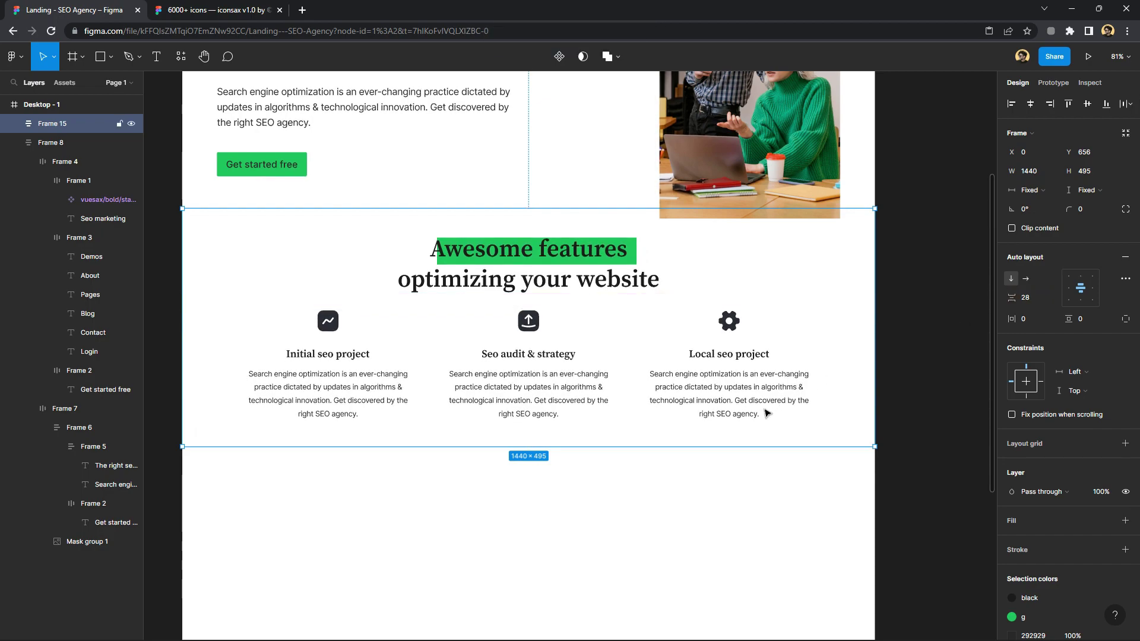
left_click_drag(759, 449, 759, 434)
key("ctrl+z")
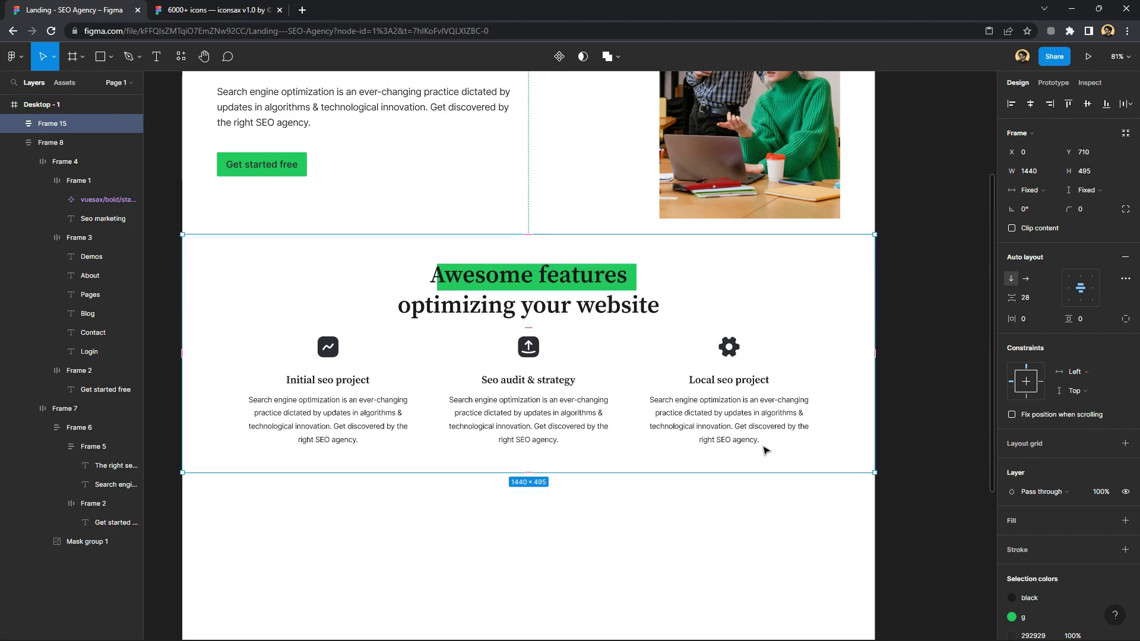
left_click_drag(760, 466, 761, 455)
left_click_drag(710, 368, 714, 383)
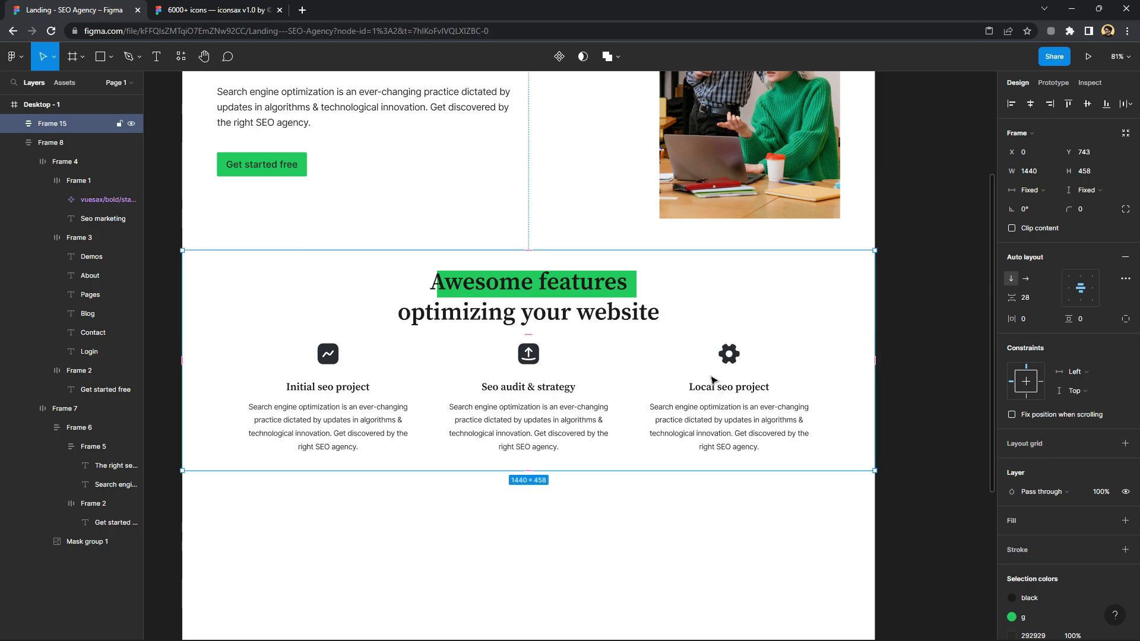
scroll(724, 378, "down", 1)
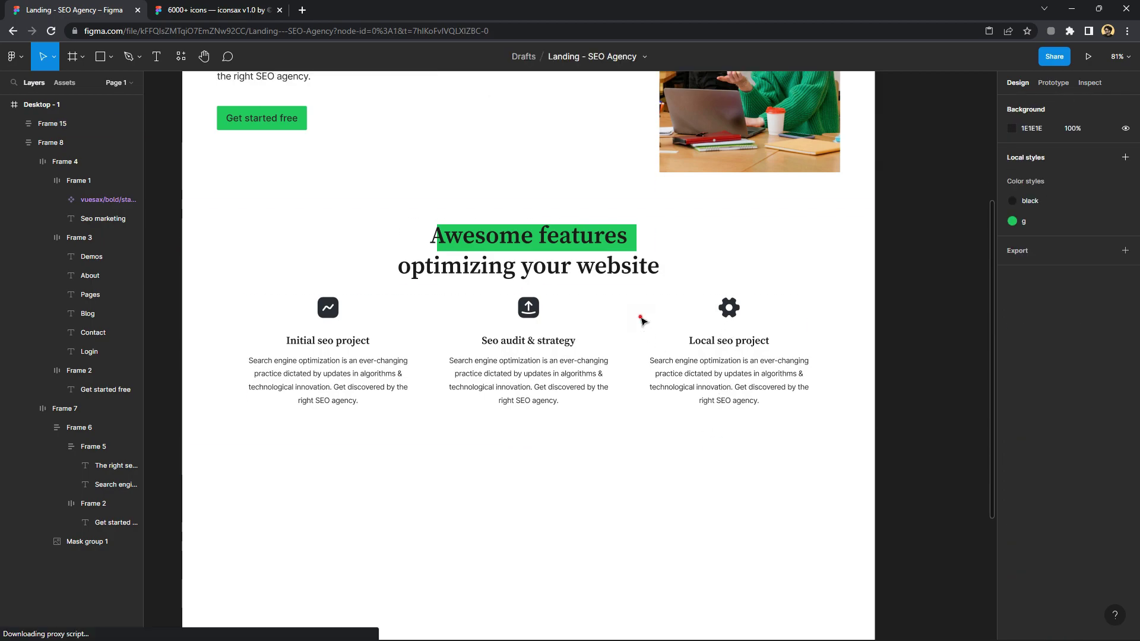
left_click_drag(619, 280, 622, 288)
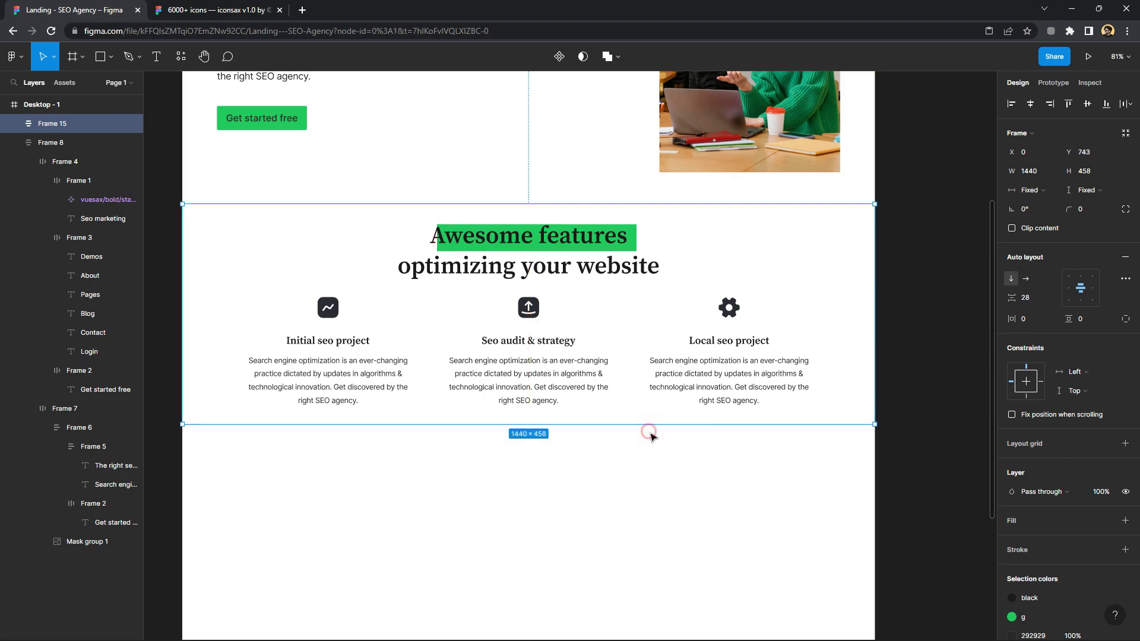
Give the hero section a dark 1E1E1E background
key("Escape")
scroll(595, 403, "down", 3)
scroll(595, 403, "down", 2)
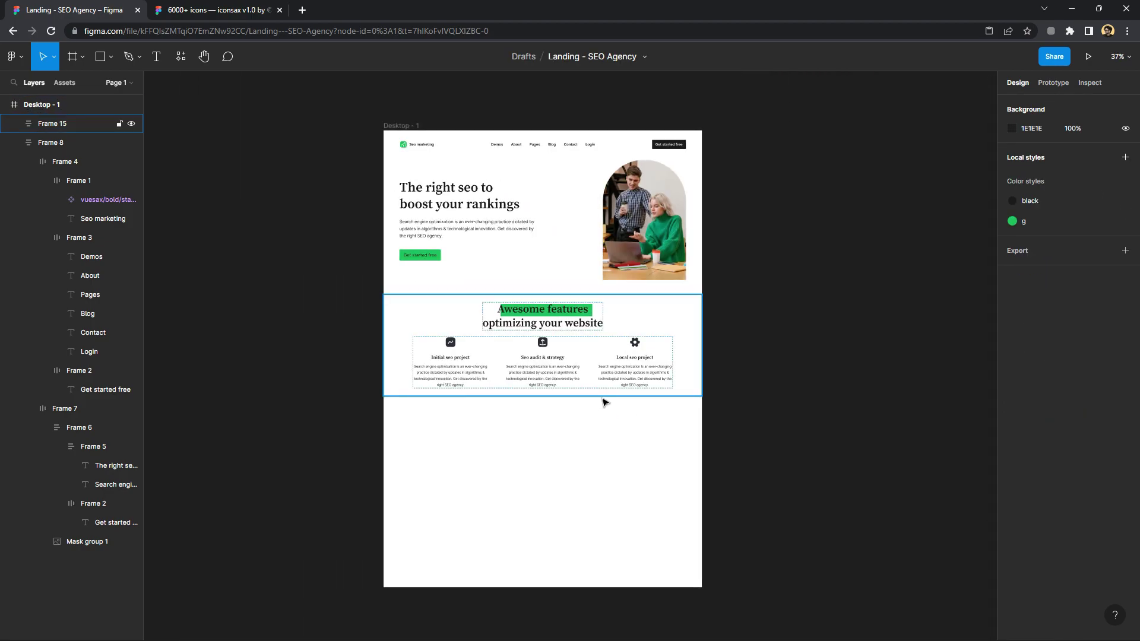
left_click(558, 150)
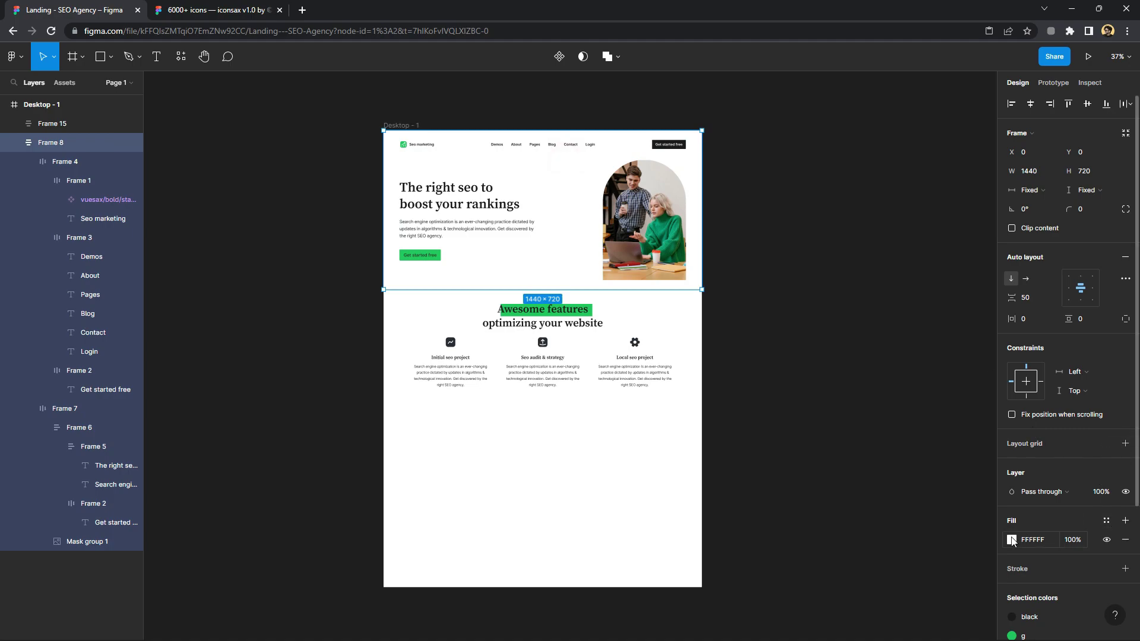
left_click(1012, 541)
left_click_drag(909, 422, 826, 475)
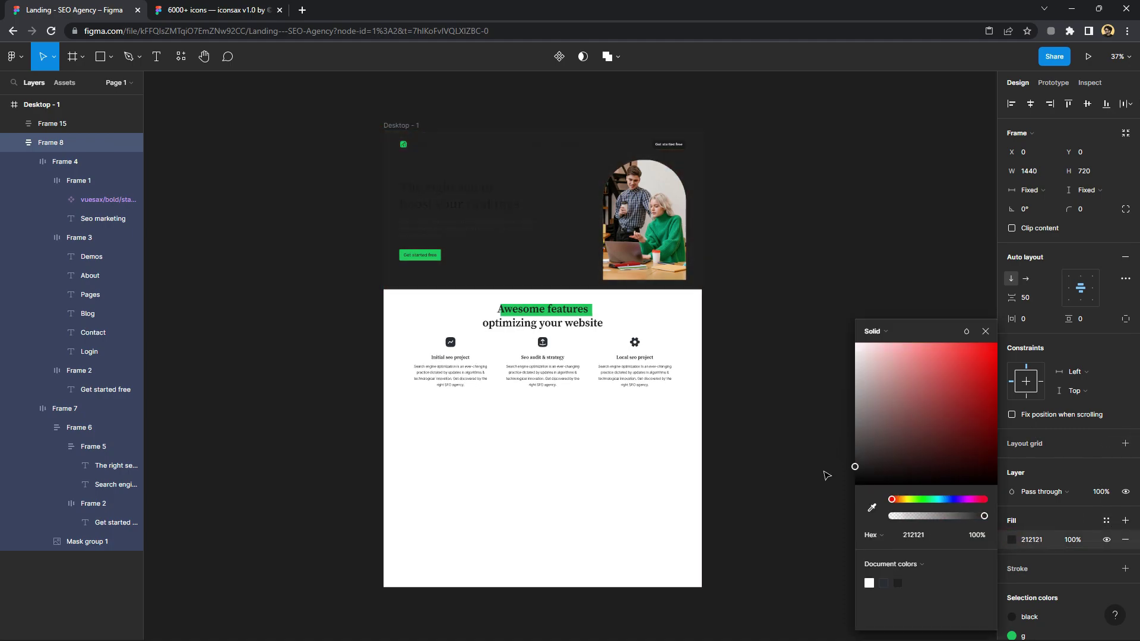
left_click(986, 331)
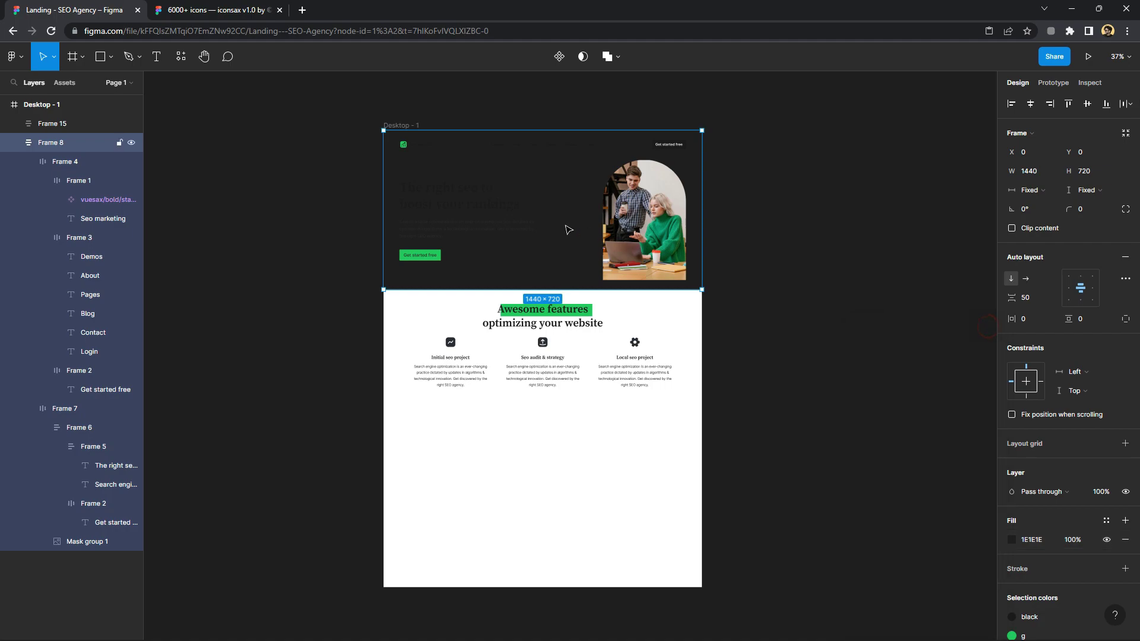
Make the hero heading text light ECECEC and the paragraph a muted grey
double_click(473, 191)
left_click(474, 190)
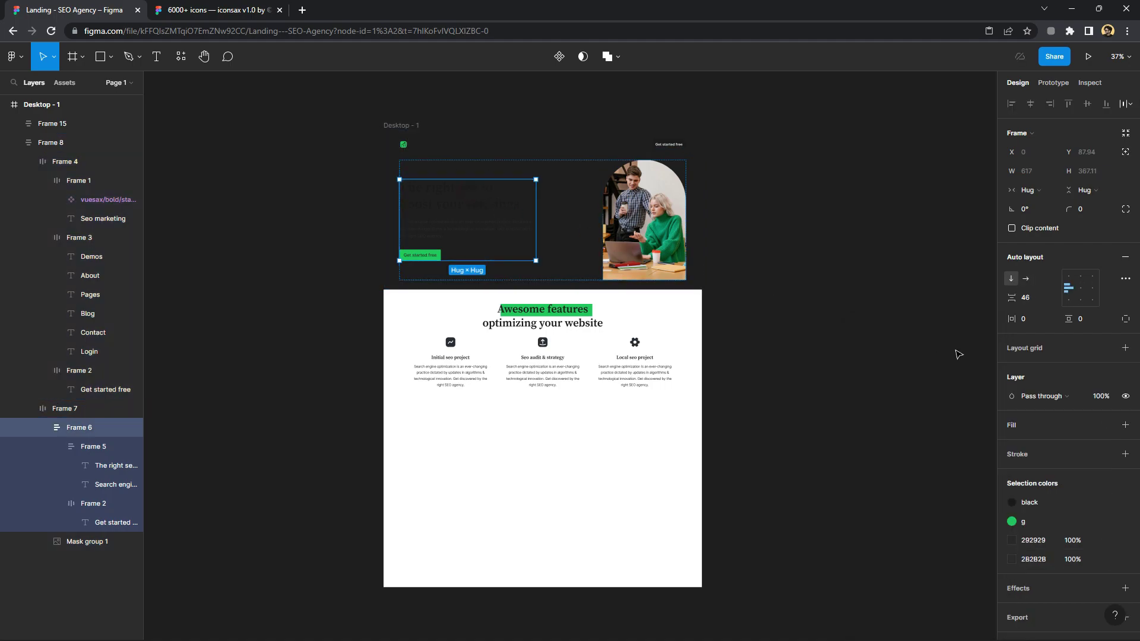
left_click(1126, 502)
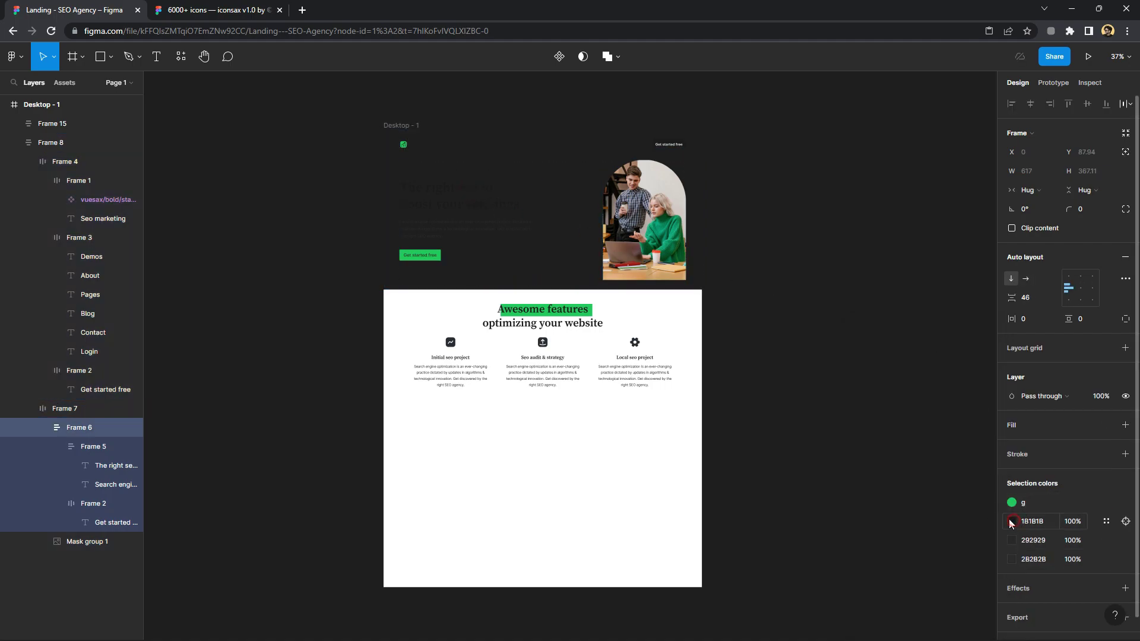
left_click(1012, 521)
left_click_drag(879, 406, 829, 360)
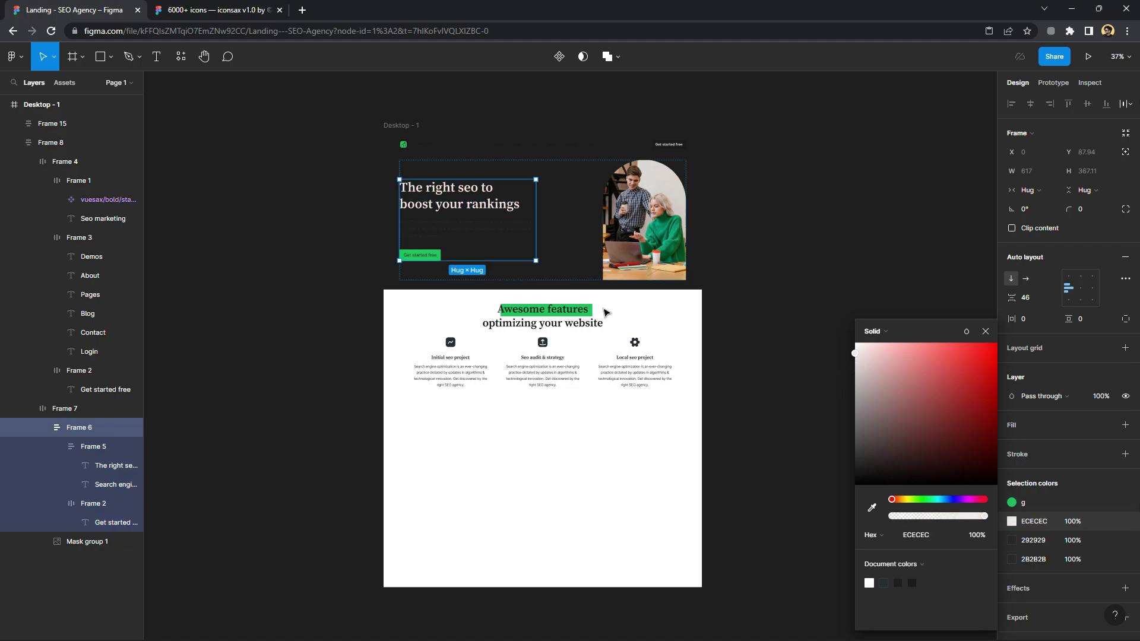
left_click(482, 232)
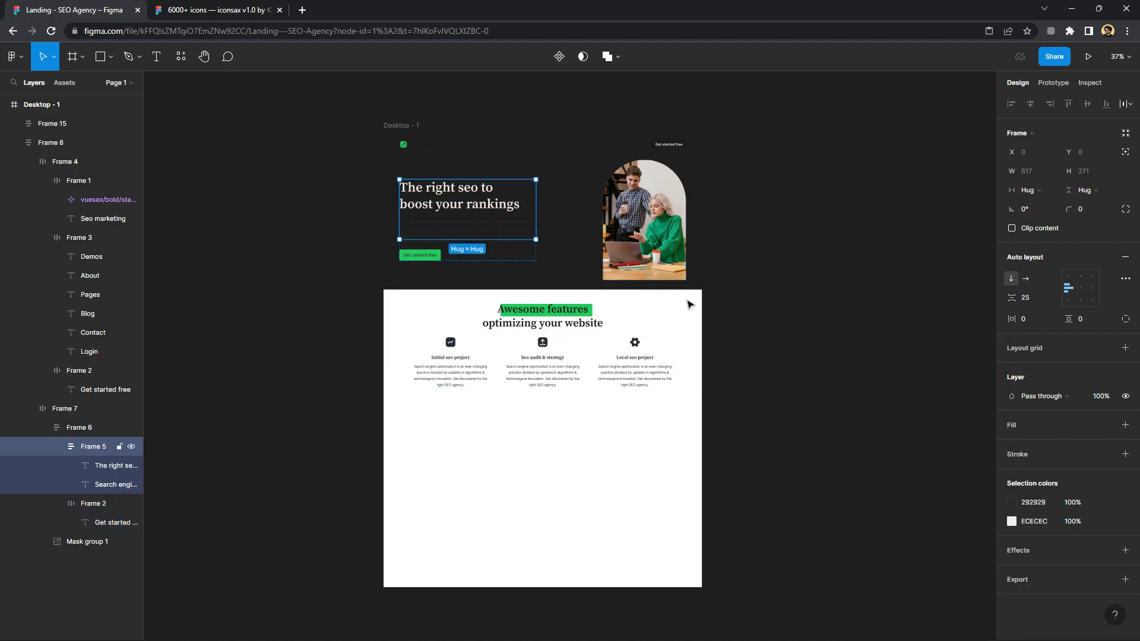
left_click(481, 227)
left_click(1012, 415)
left_click(877, 391)
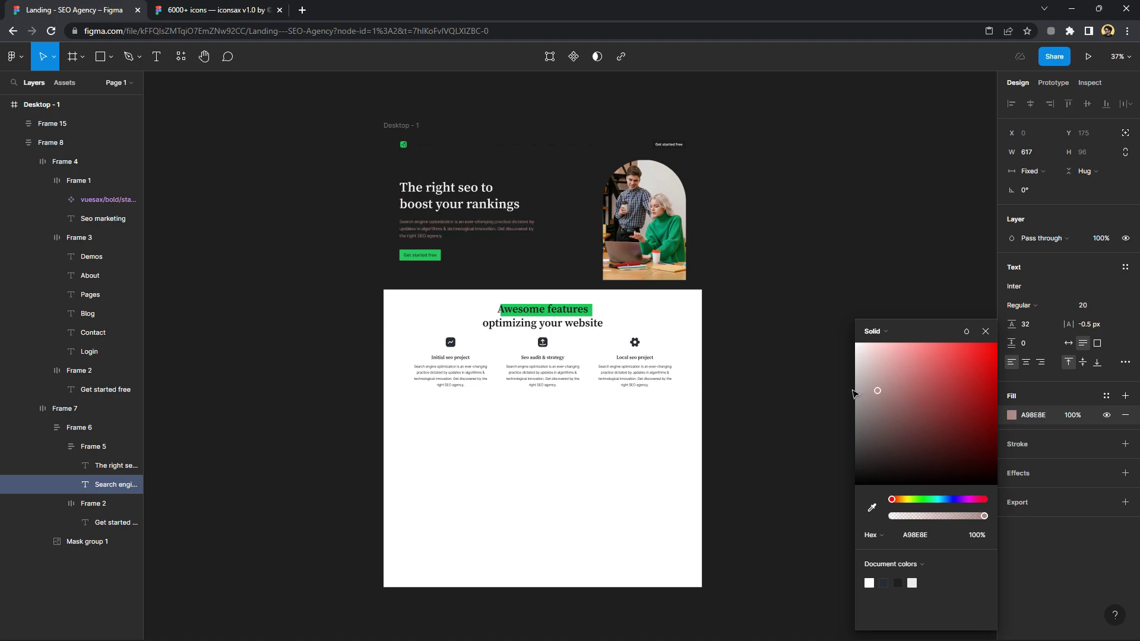
Lighten the navigation link text to E9E9E9
left_click(547, 139)
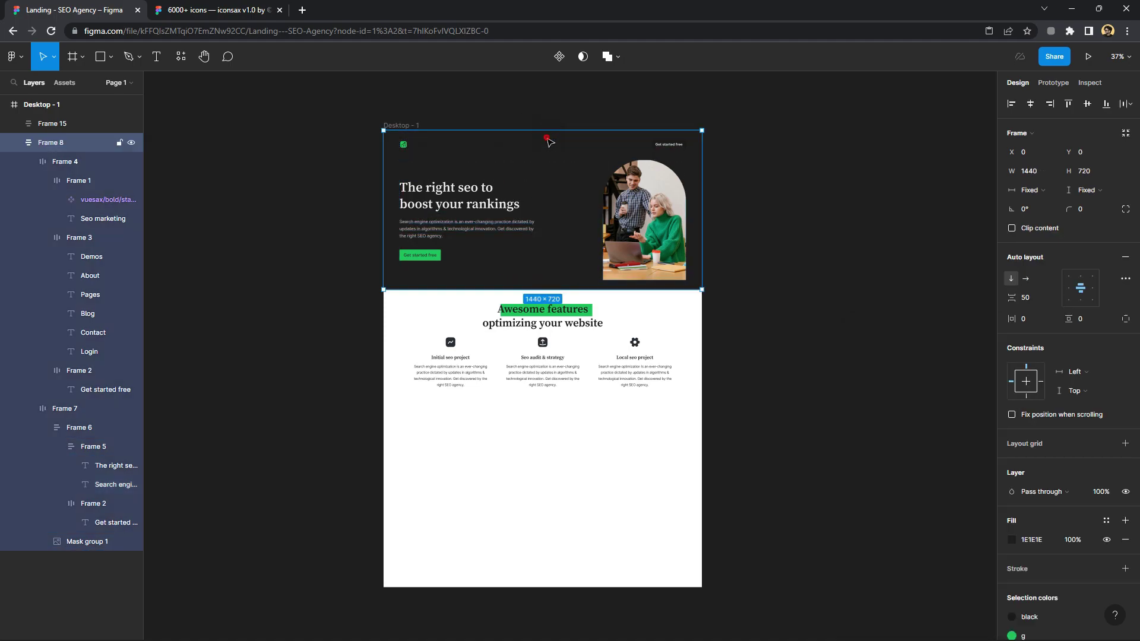
left_click(552, 146)
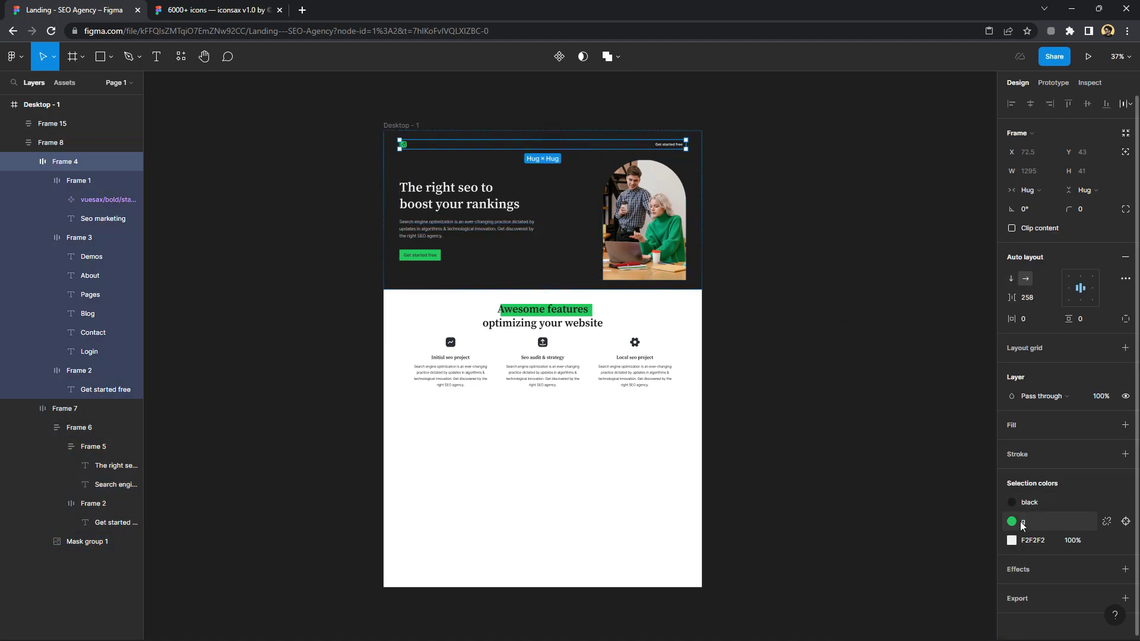
left_click(1011, 538)
left_click(1012, 503)
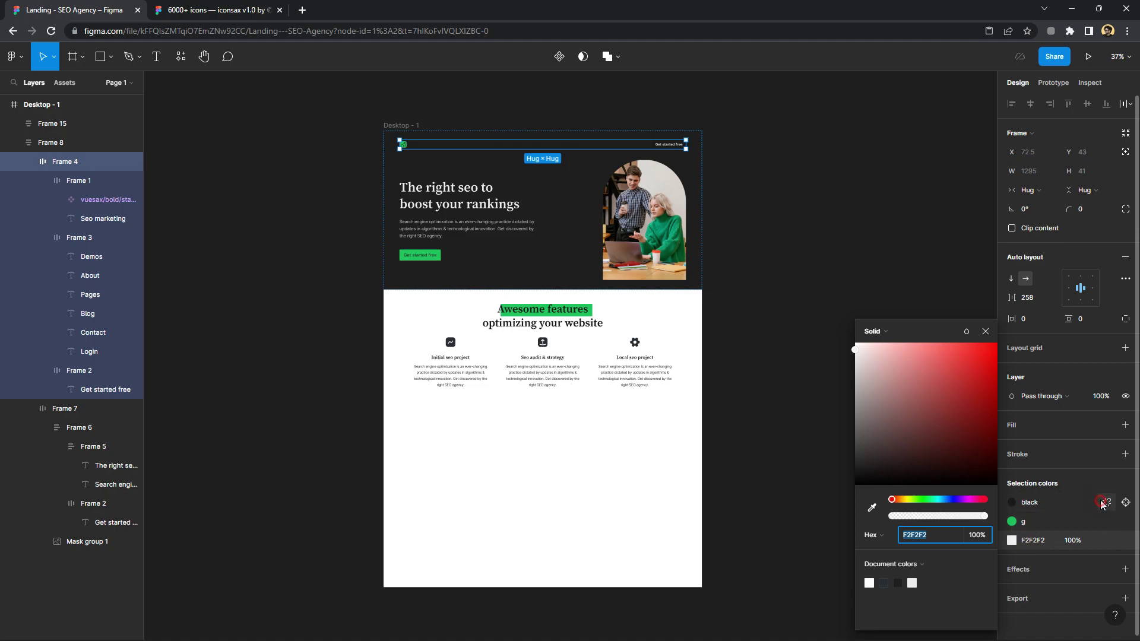
left_click_drag(856, 482, 832, 362)
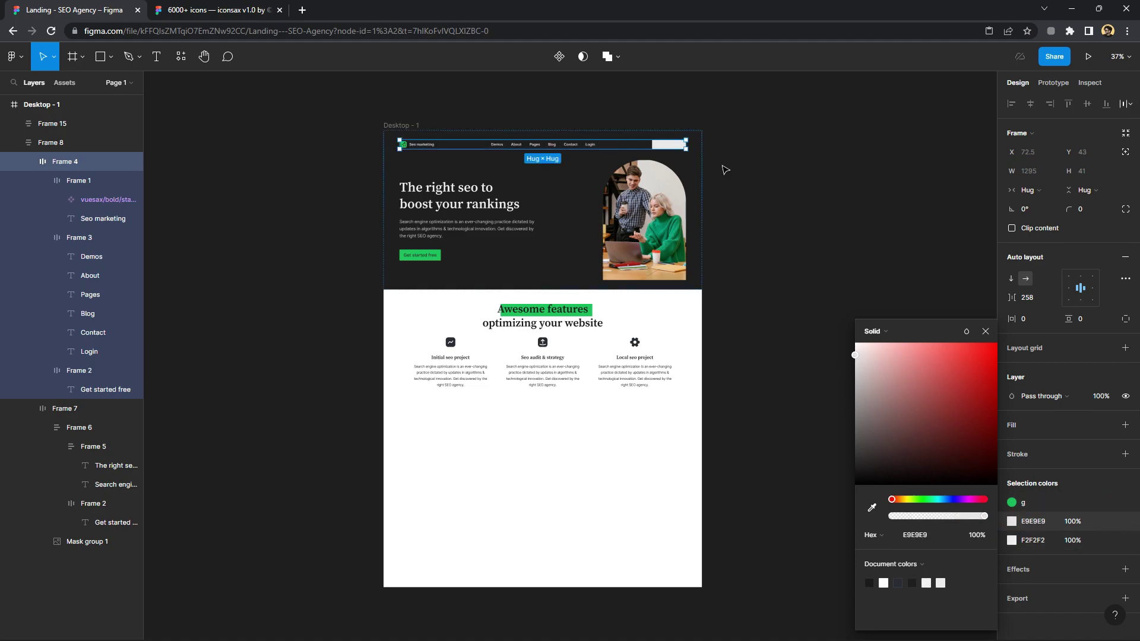
Give the 'Get started free' nav button an E9E9E9 fill and 222222 label
left_click(675, 145)
left_click(1011, 444)
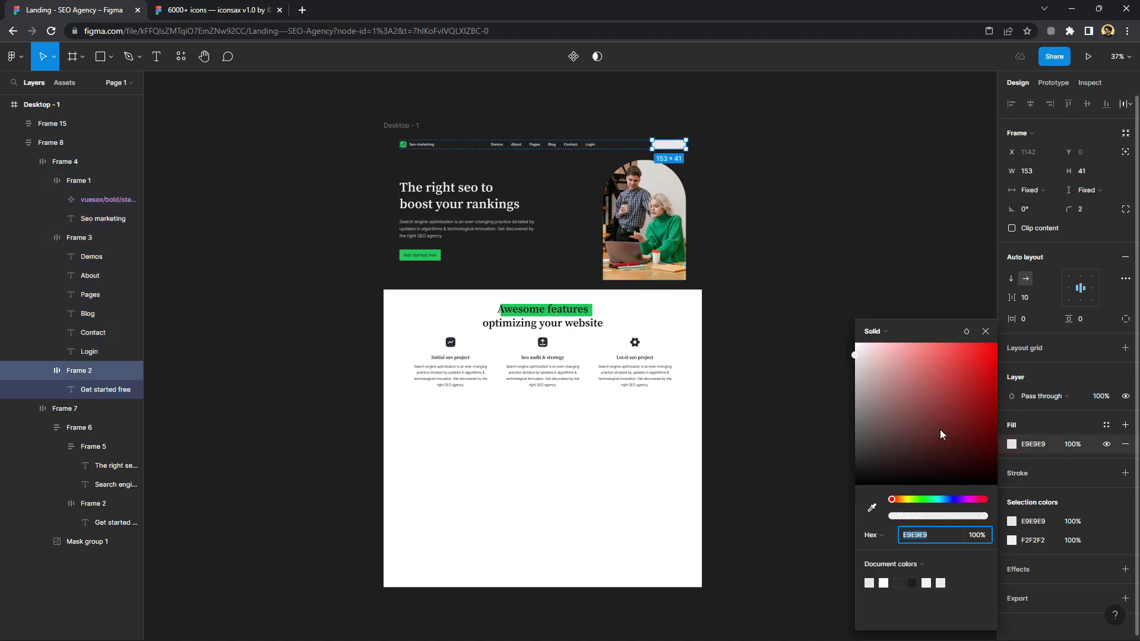
left_click_drag(864, 400, 855, 355)
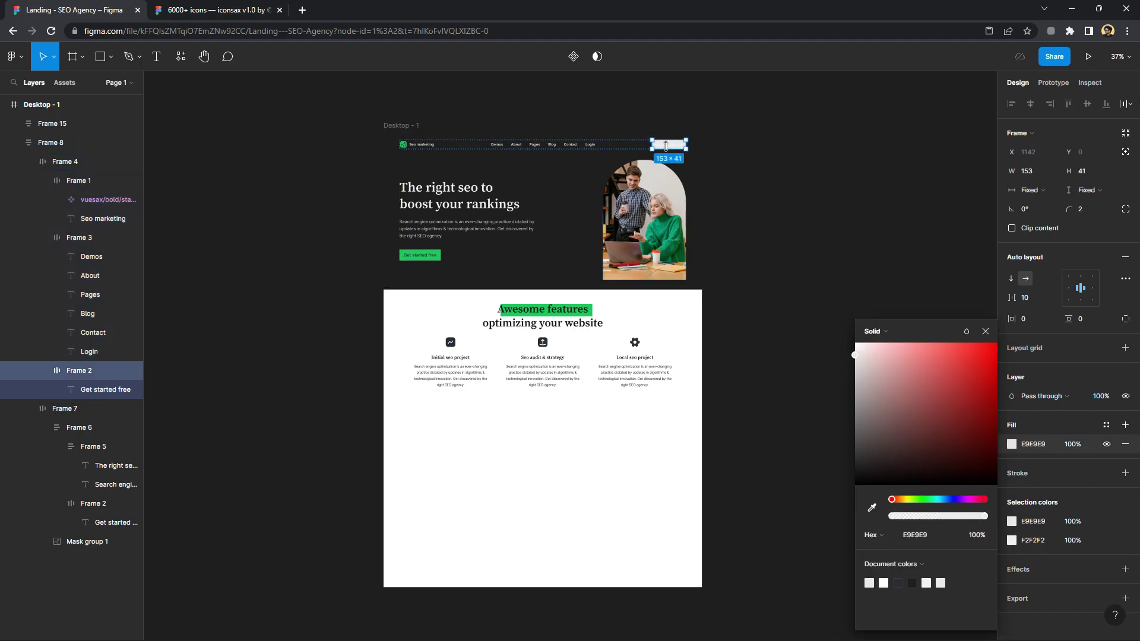
double_click(666, 146)
left_click(1011, 415)
left_click_drag(890, 415, 849, 474)
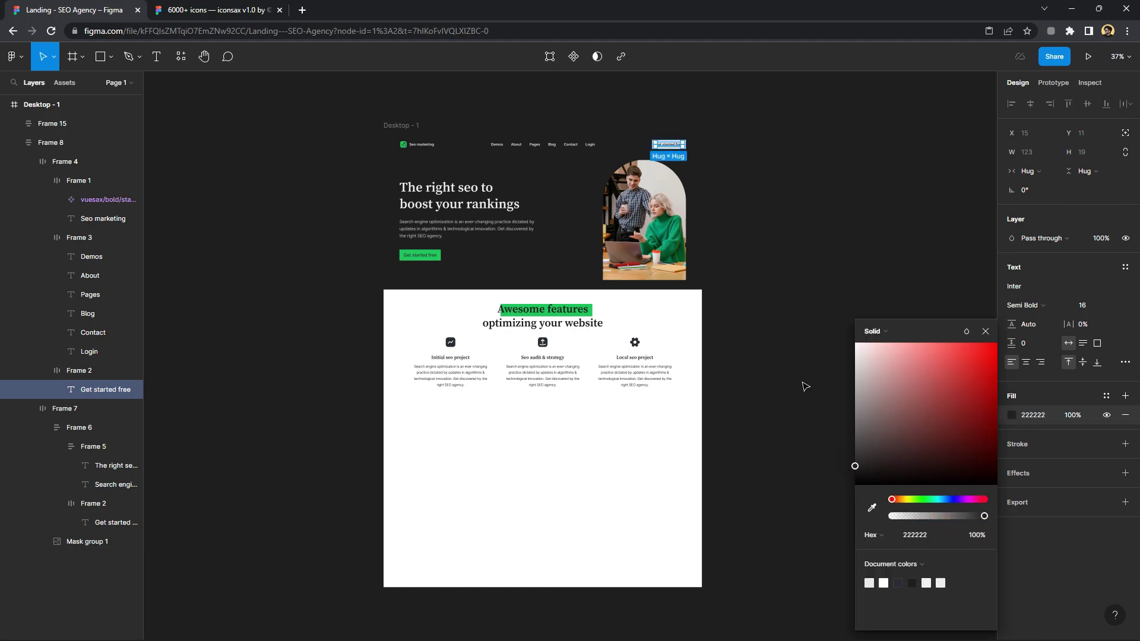
left_click(713, 323)
Duplicate the Awesome features heading and place the copy below the feature cards
scroll(593, 254, "up", 2, "ctrl")
scroll(594, 254, "up", 1, "ctrl")
scroll(594, 253, "up", 2, "ctrl")
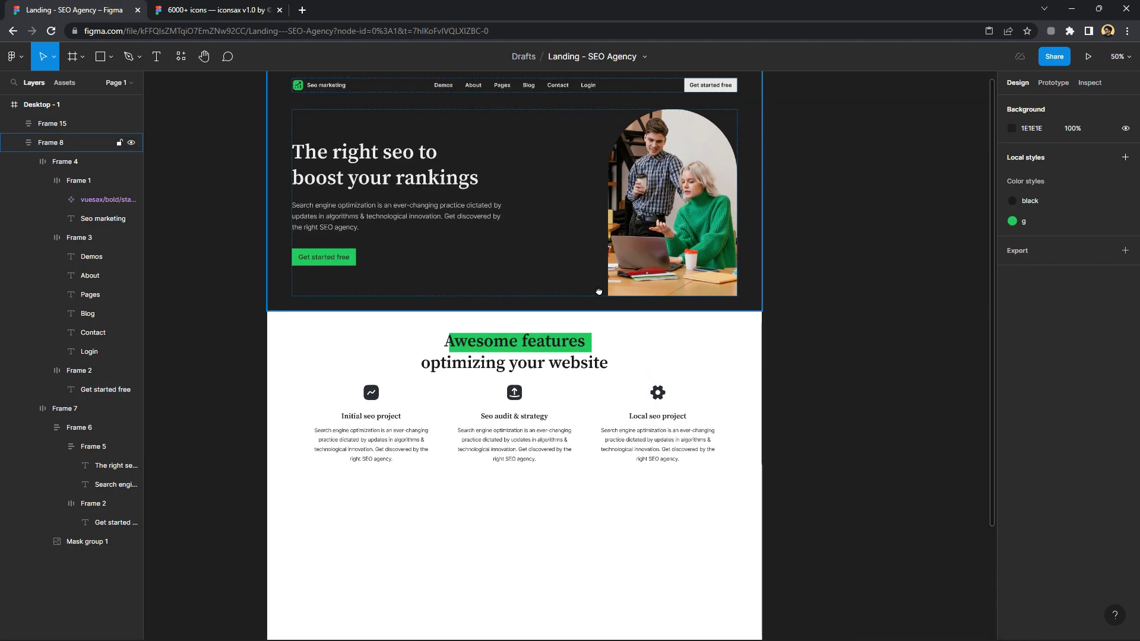
scroll(553, 309, "up", 1)
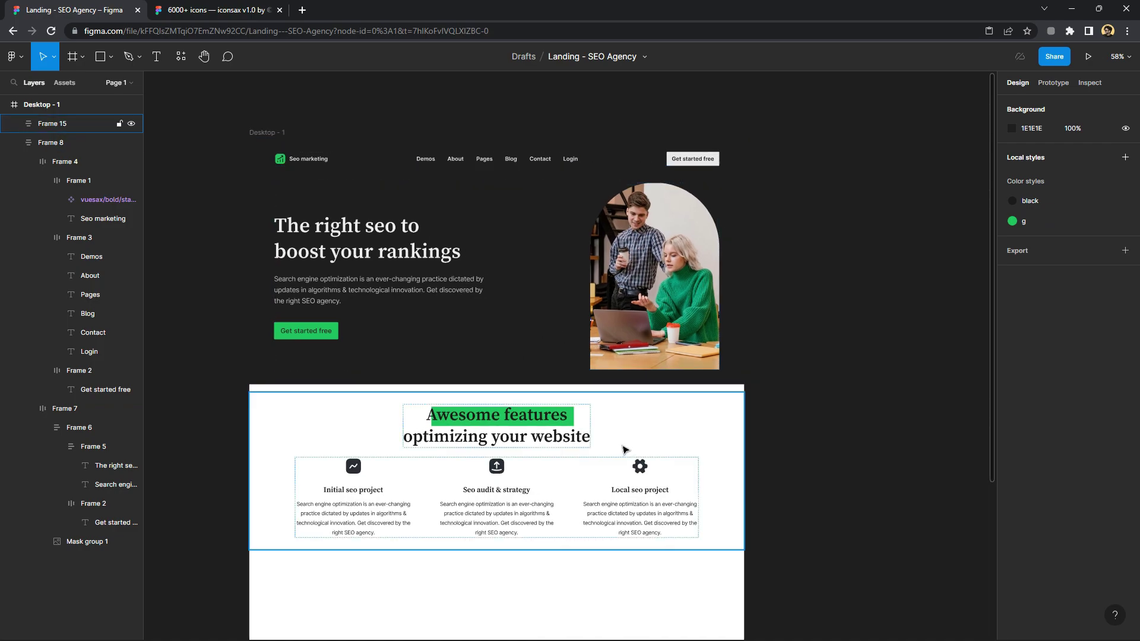
scroll(594, 404, "down", 2)
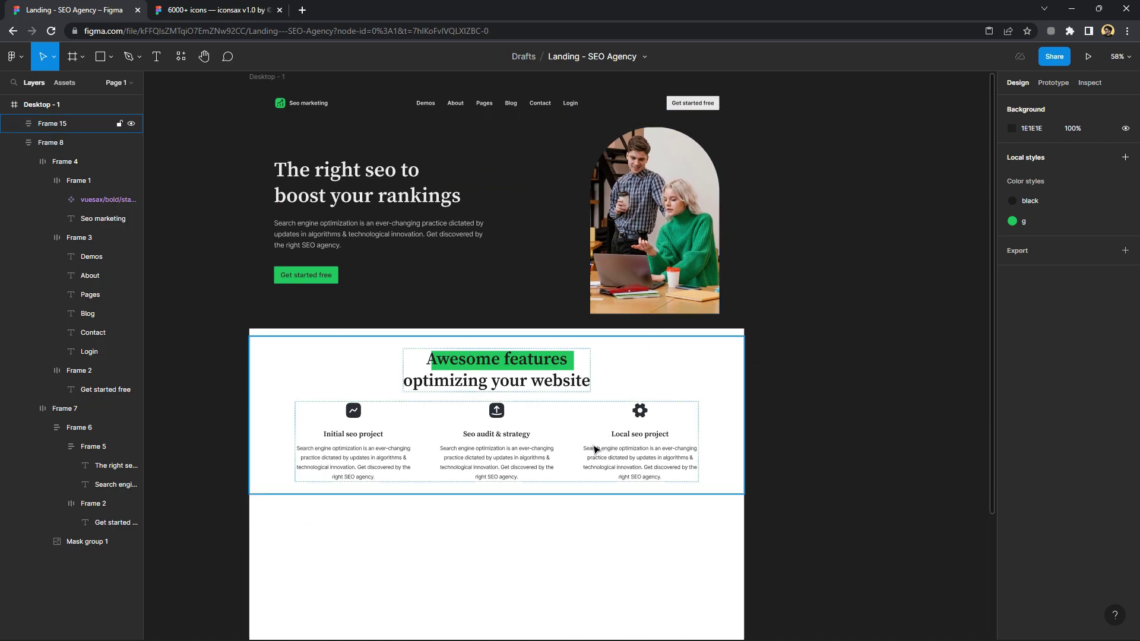
scroll(570, 362, "down", 1)
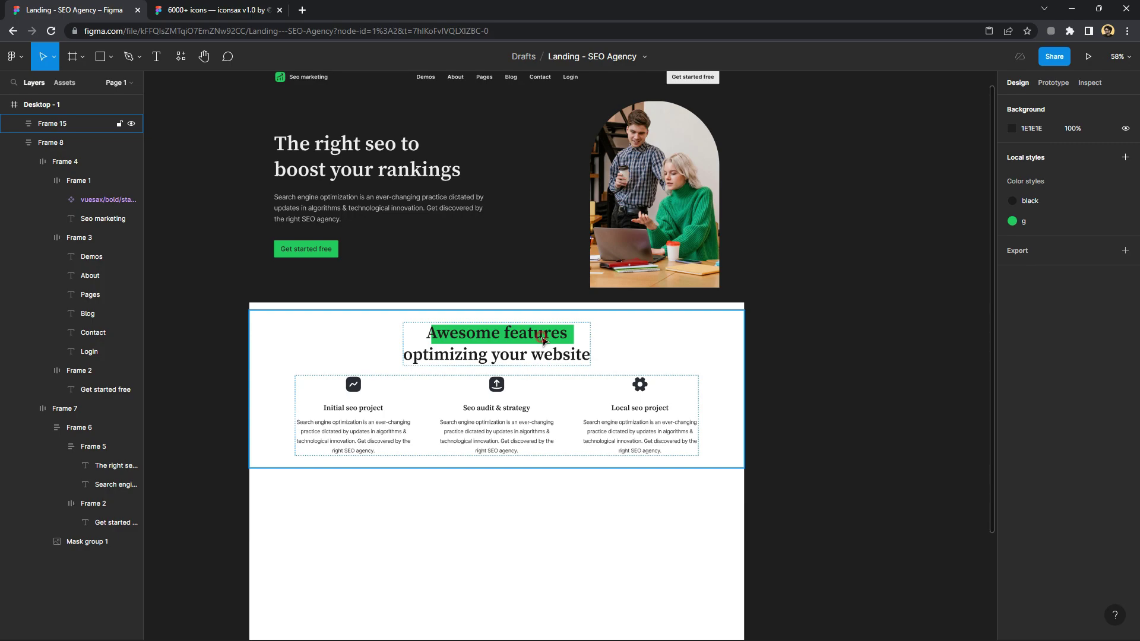
left_click(544, 340)
left_click_drag(543, 340, 611, 516)
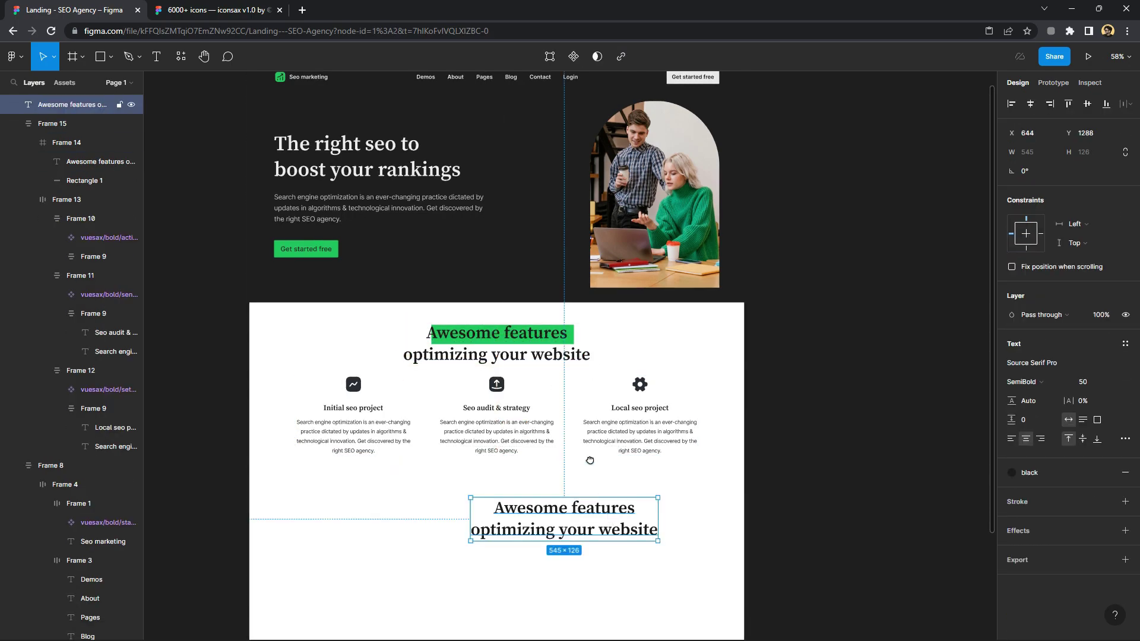
scroll(590, 460, "up", 3, "ctrl")
Change the copy to 'We favor increasing the visibility of the website' at font size 40
double_click(550, 427)
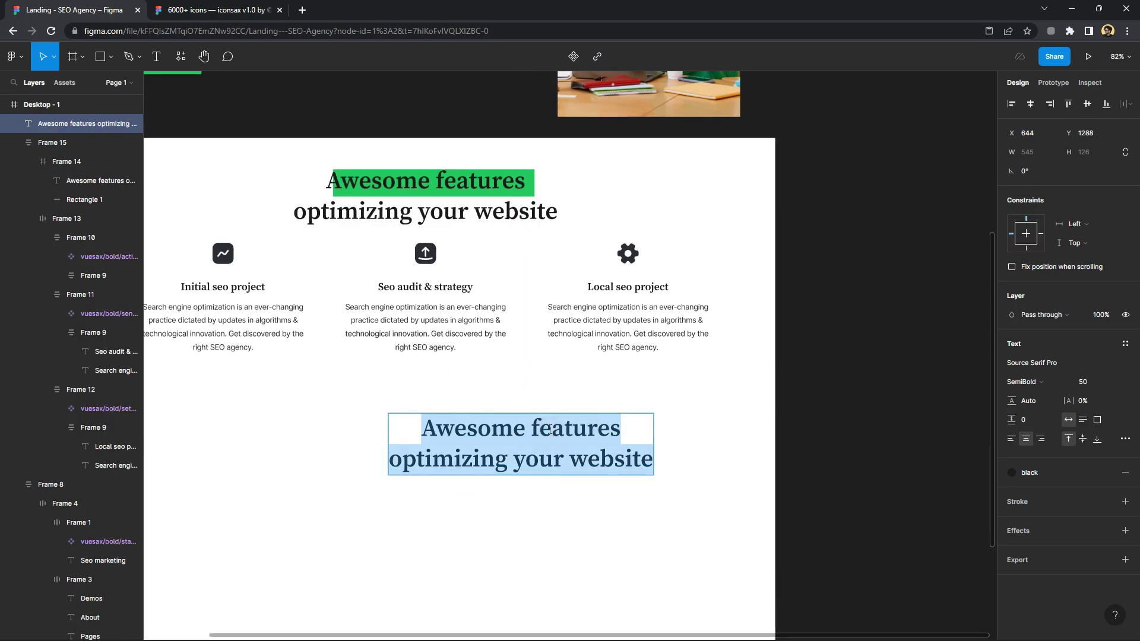
type("We fa")
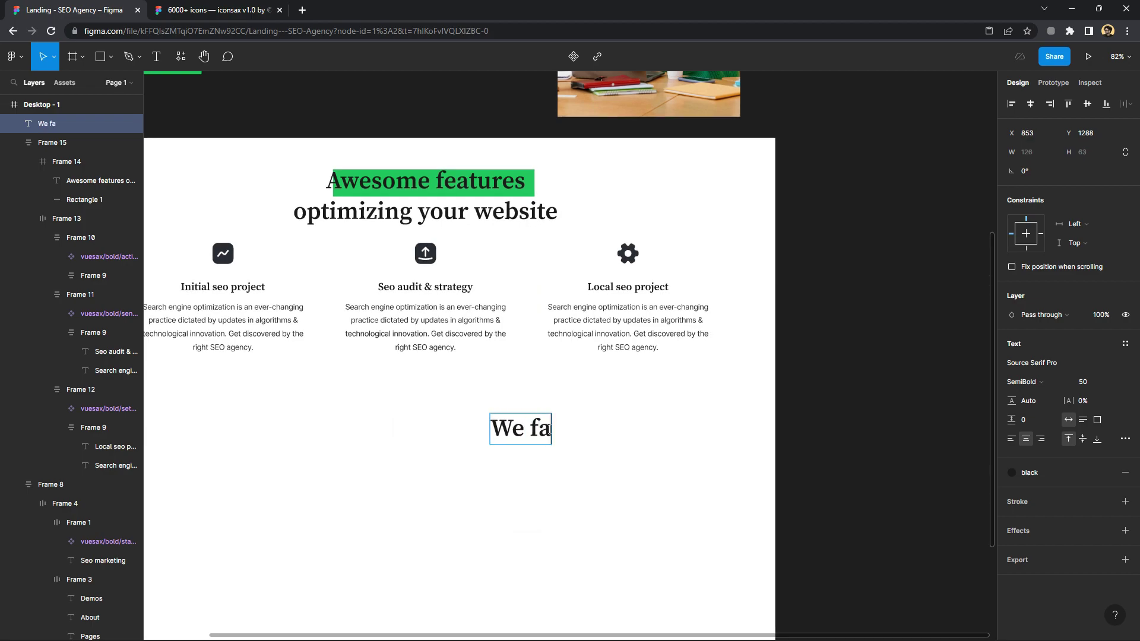
type("vor")
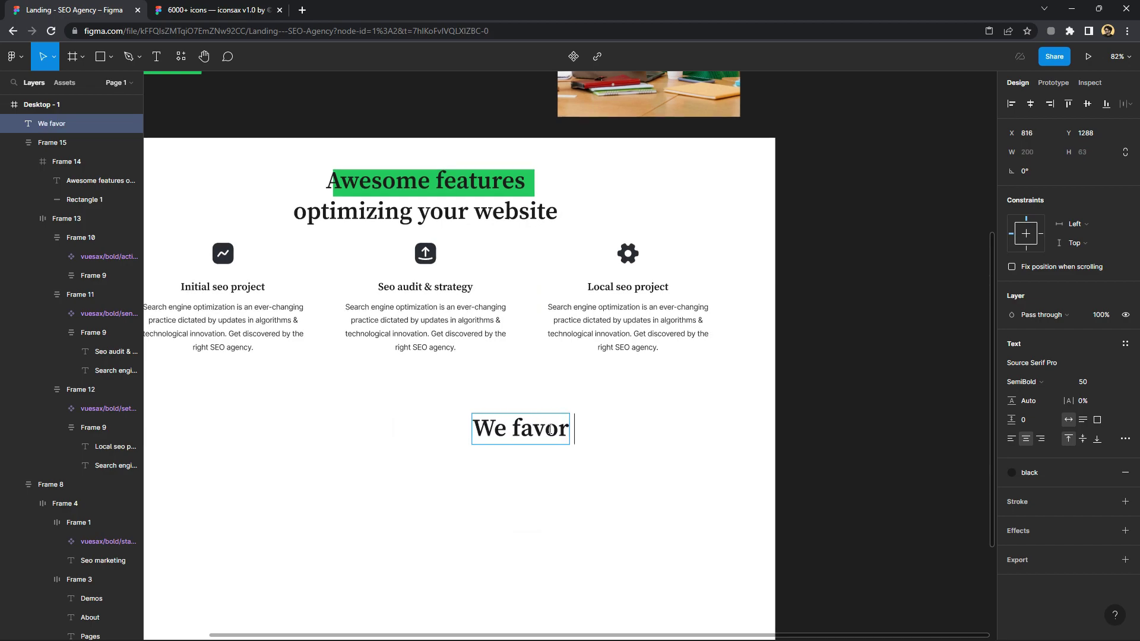
type(" incr")
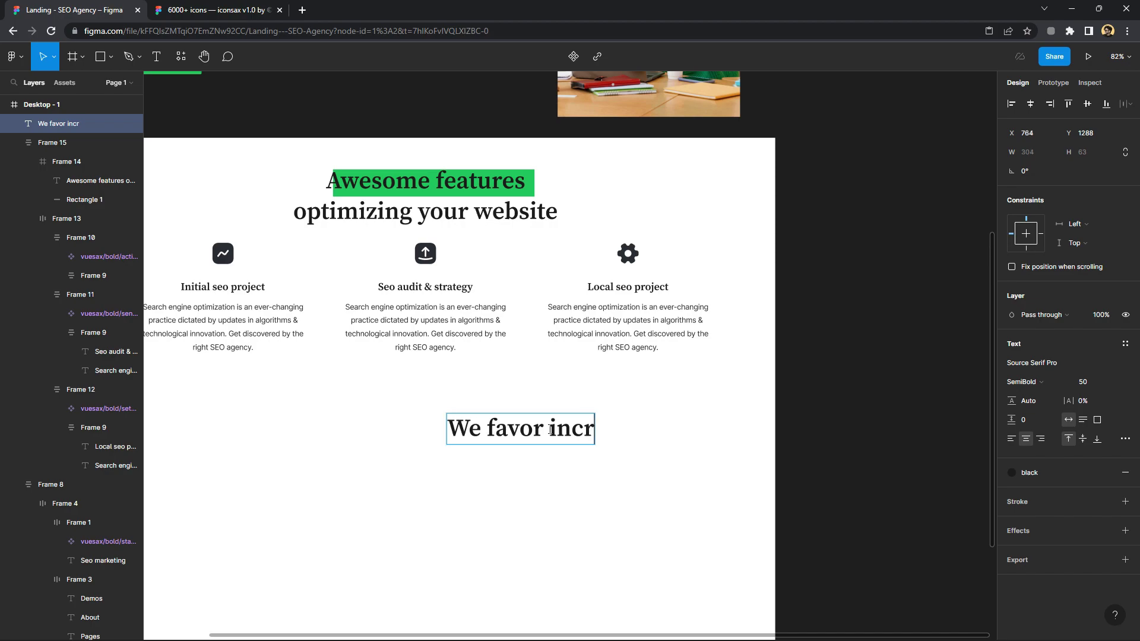
type("easin")
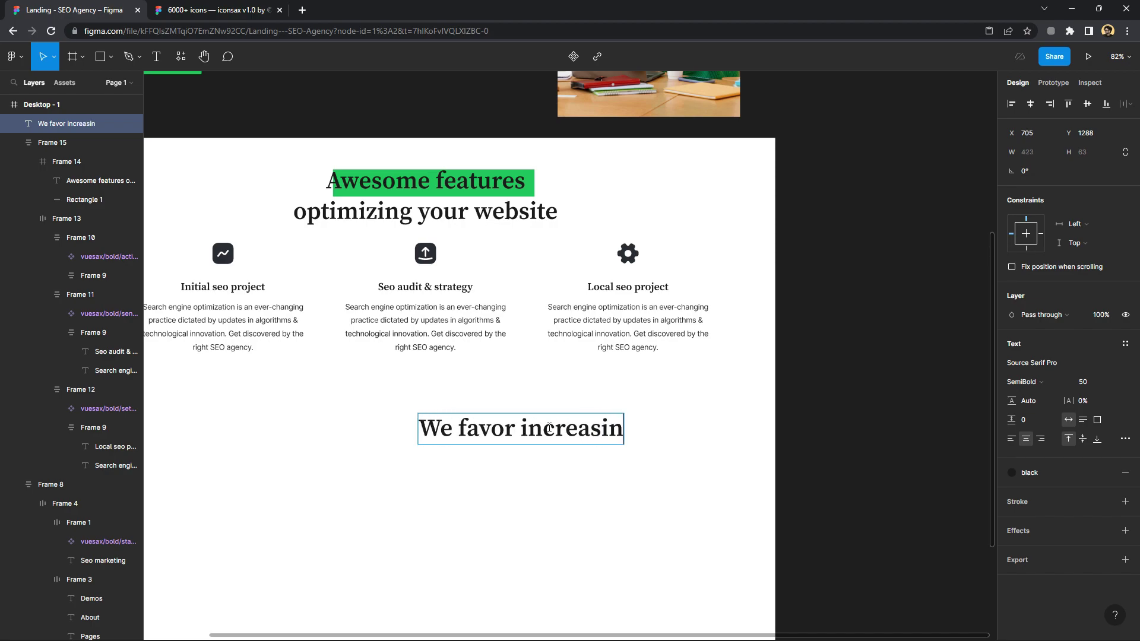
type("g the")
key("Return")
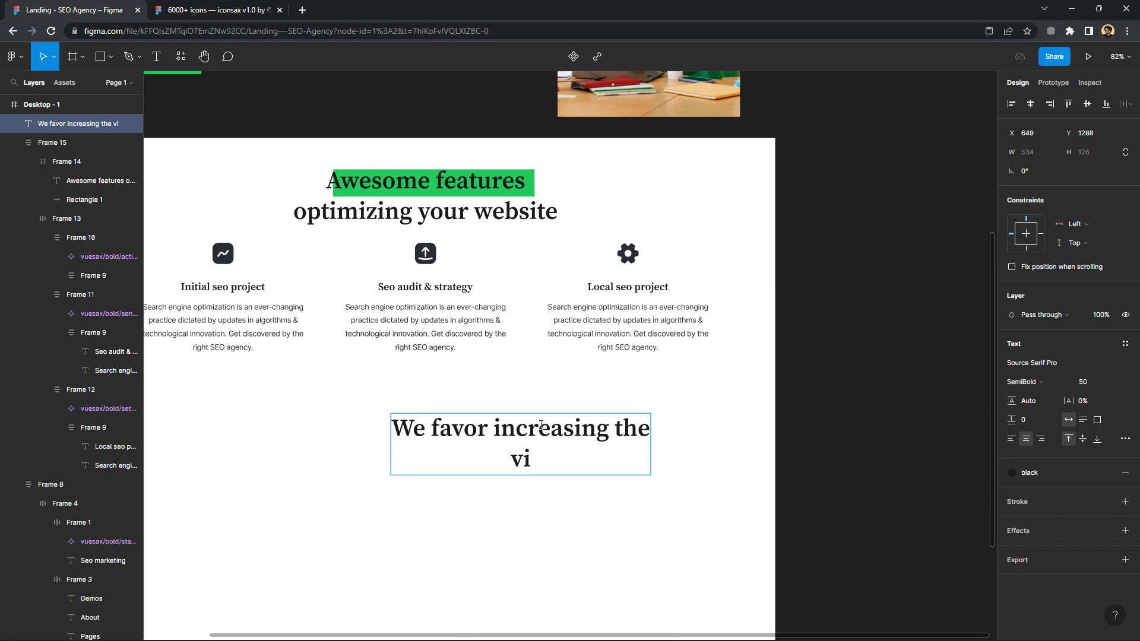
type("sib")
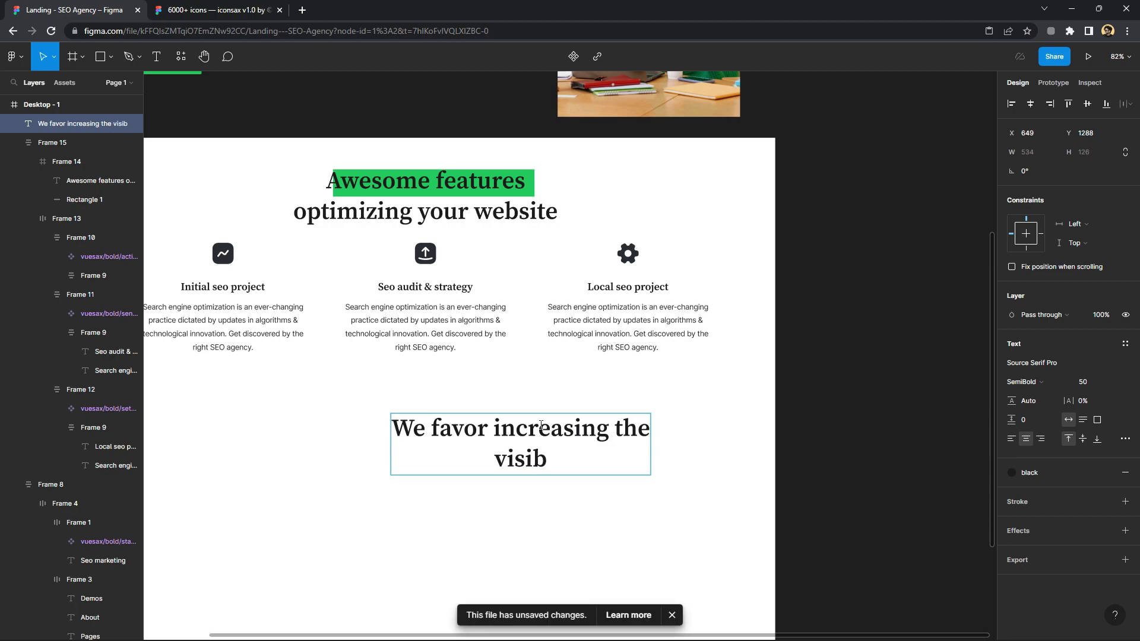
type("ility ")
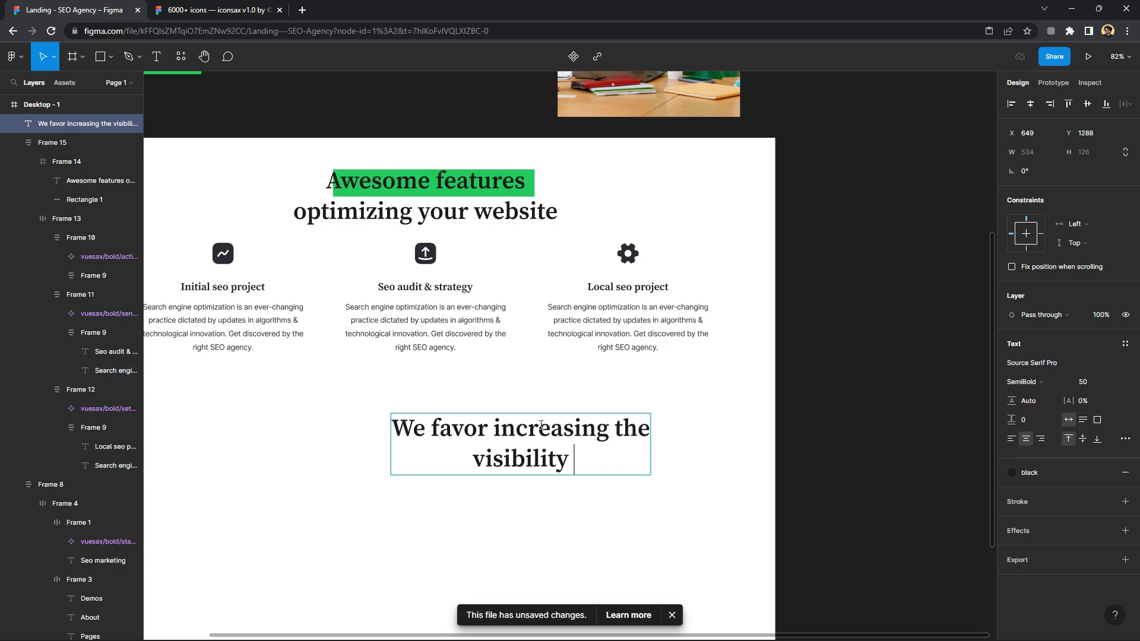
type("of th")
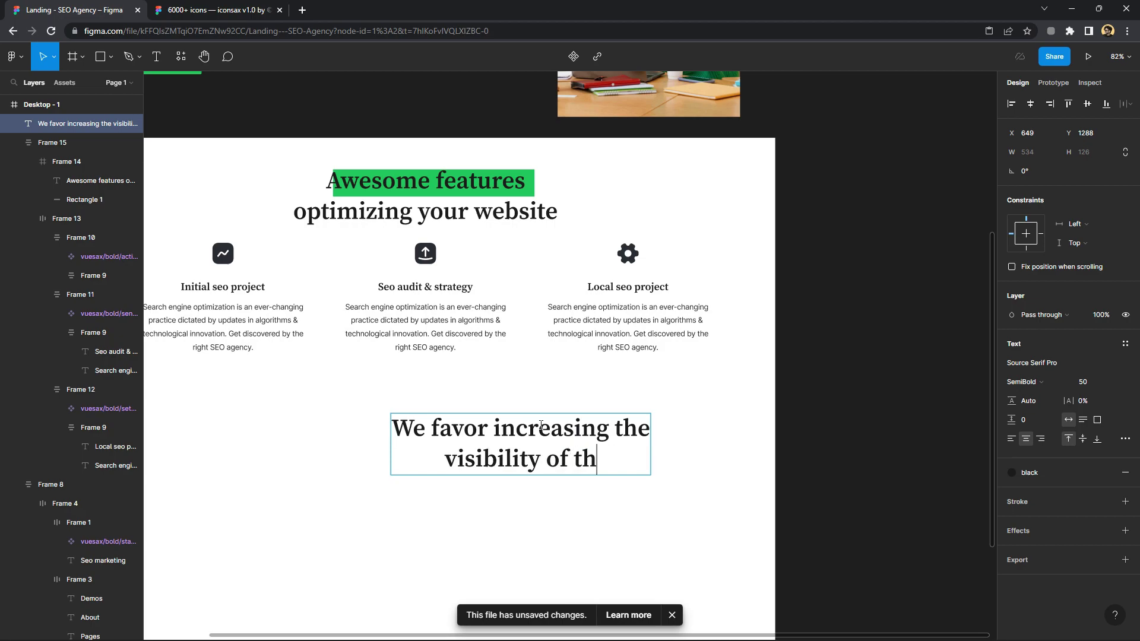
type("e webs")
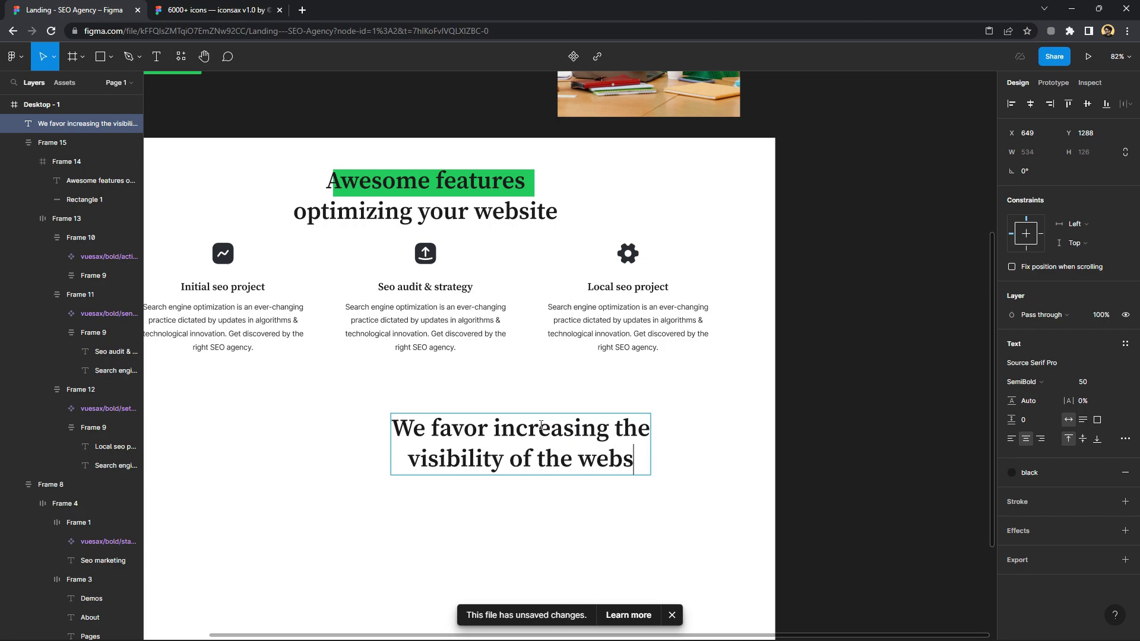
type("ite")
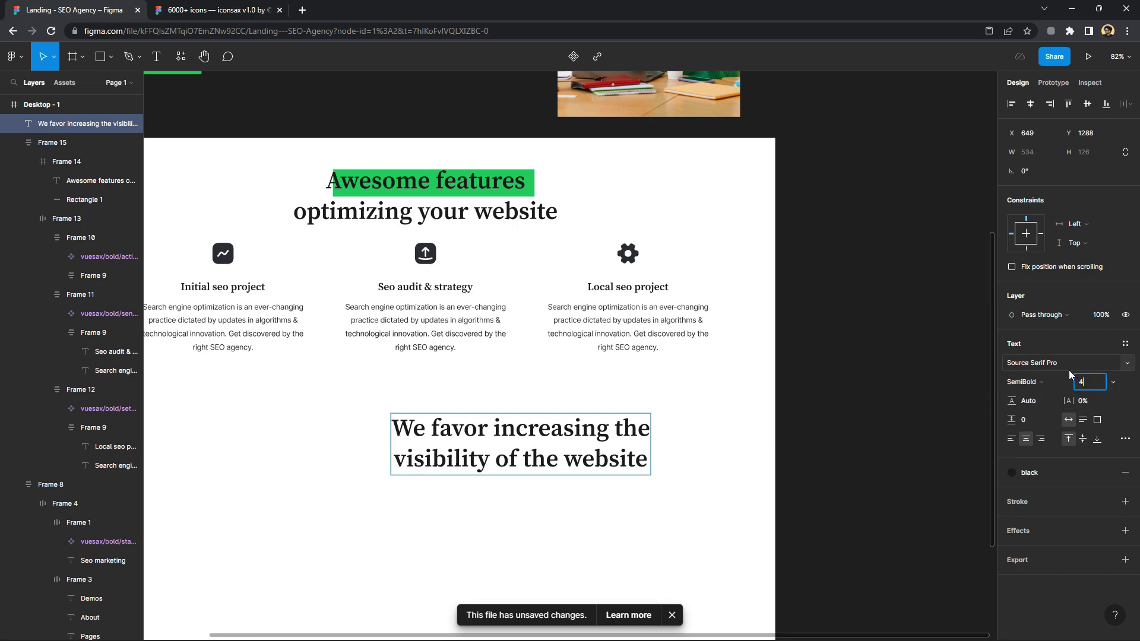
left_click(804, 443)
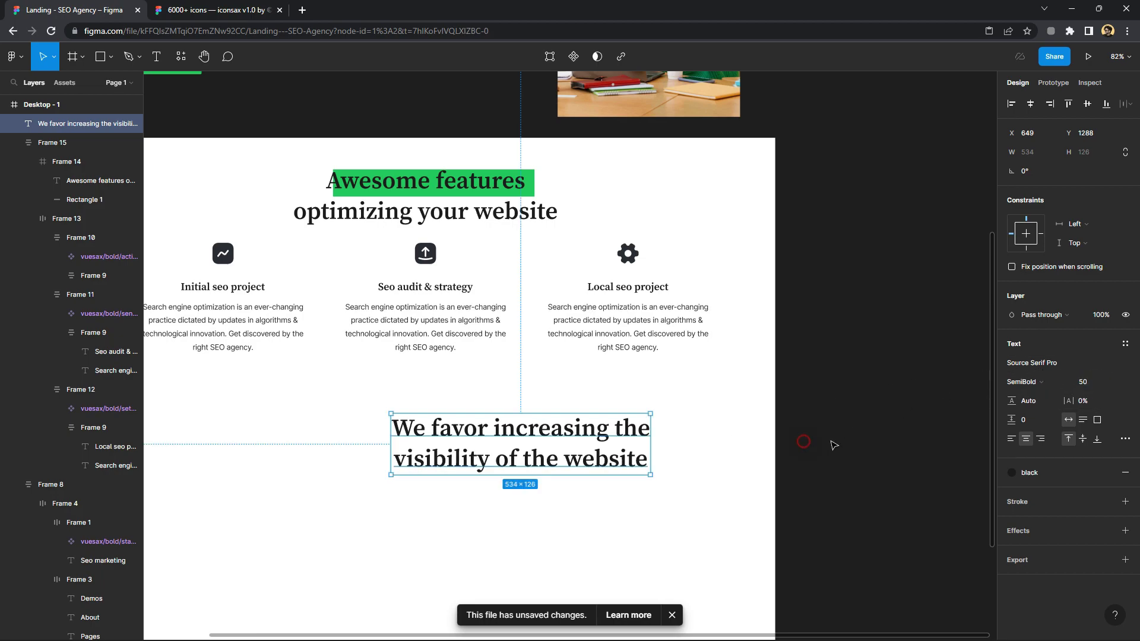
left_click(1081, 383)
type("40")
key("Return")
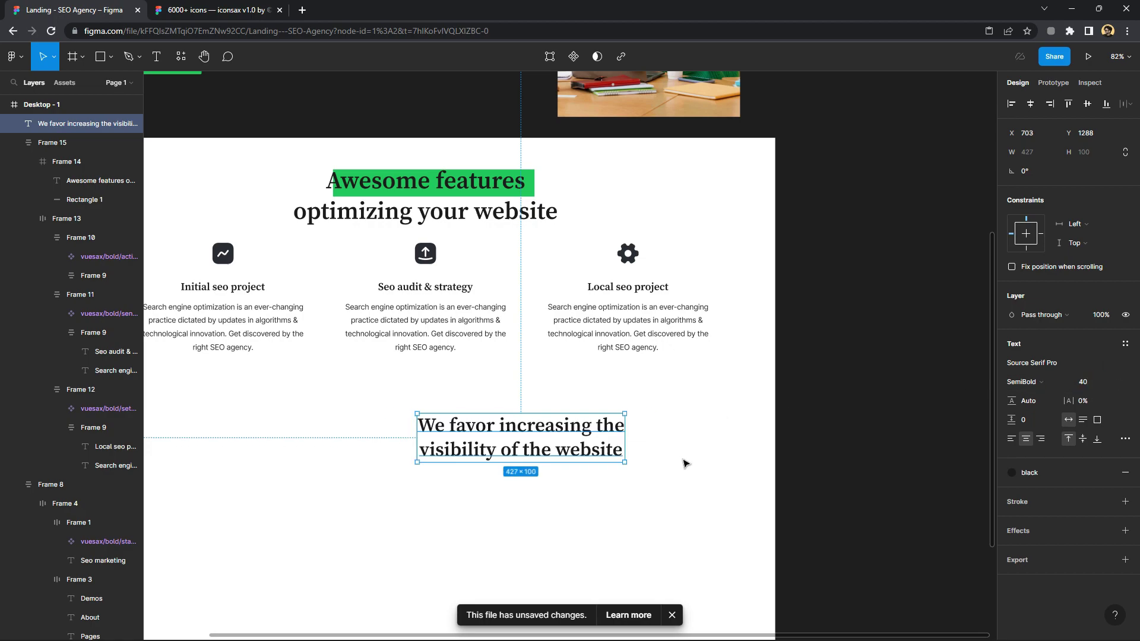
left_click(683, 461)
key("shift+1")
Duplicate the green highlight rectangle and fit it behind 'visibility of the website'
left_click(599, 297)
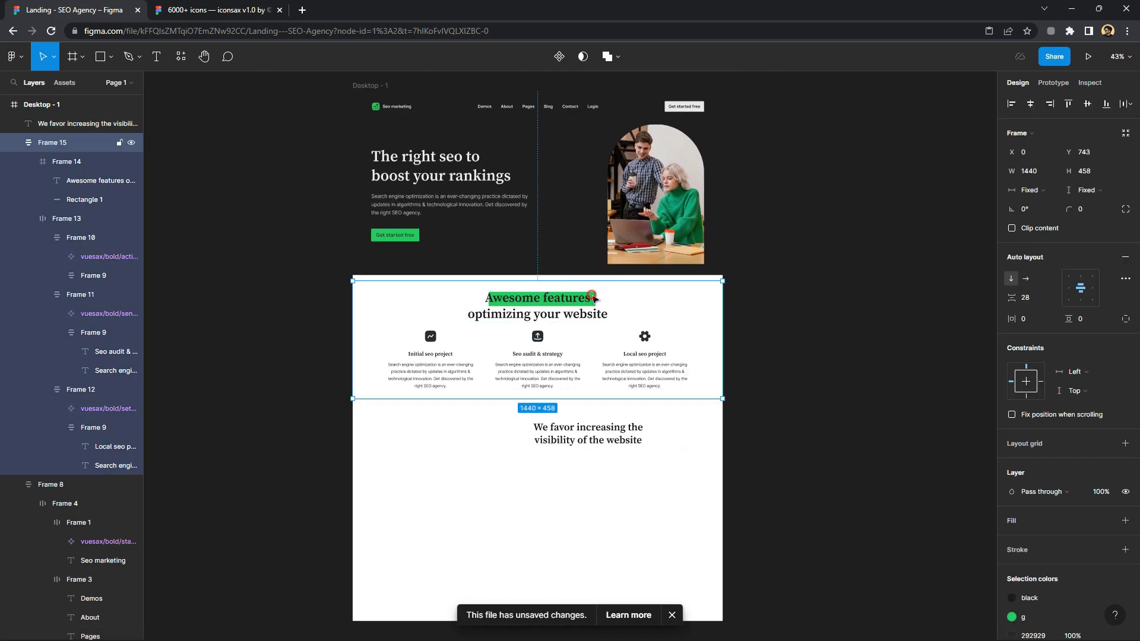
double_click(596, 297)
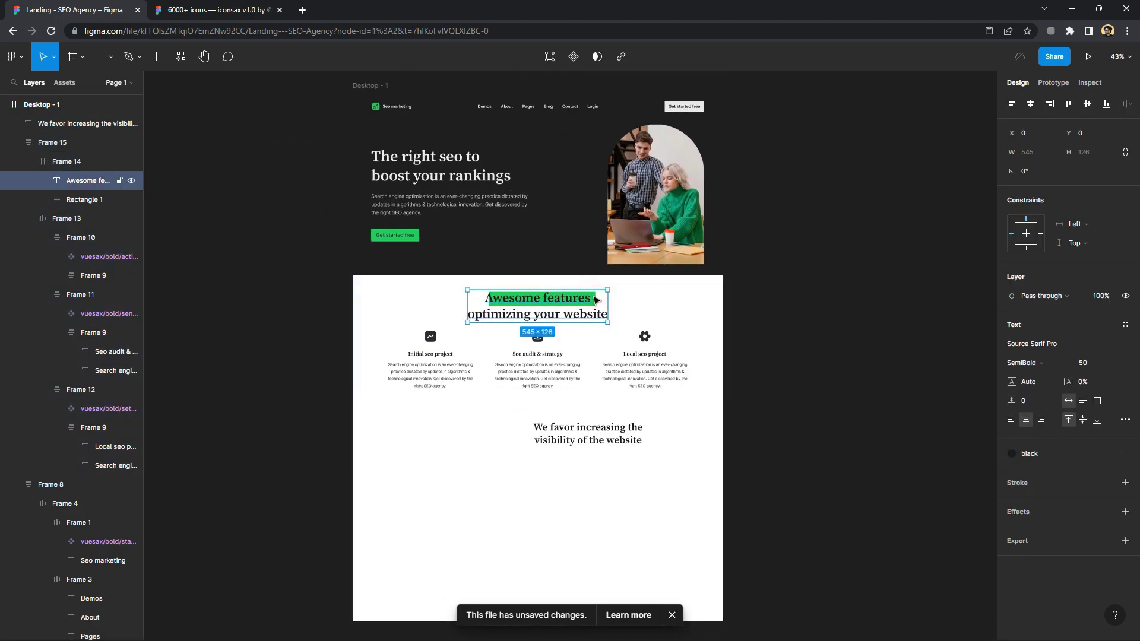
left_click(85, 199)
key("ctrl+d")
left_click_drag(588, 299, 635, 428)
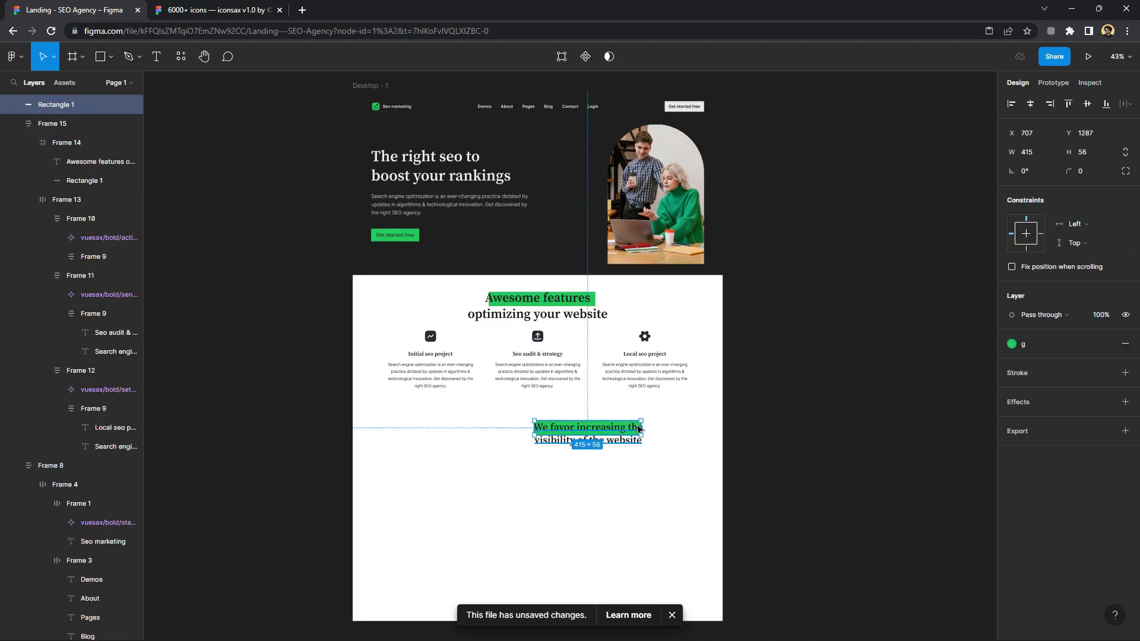
scroll(636, 429, "up", 3)
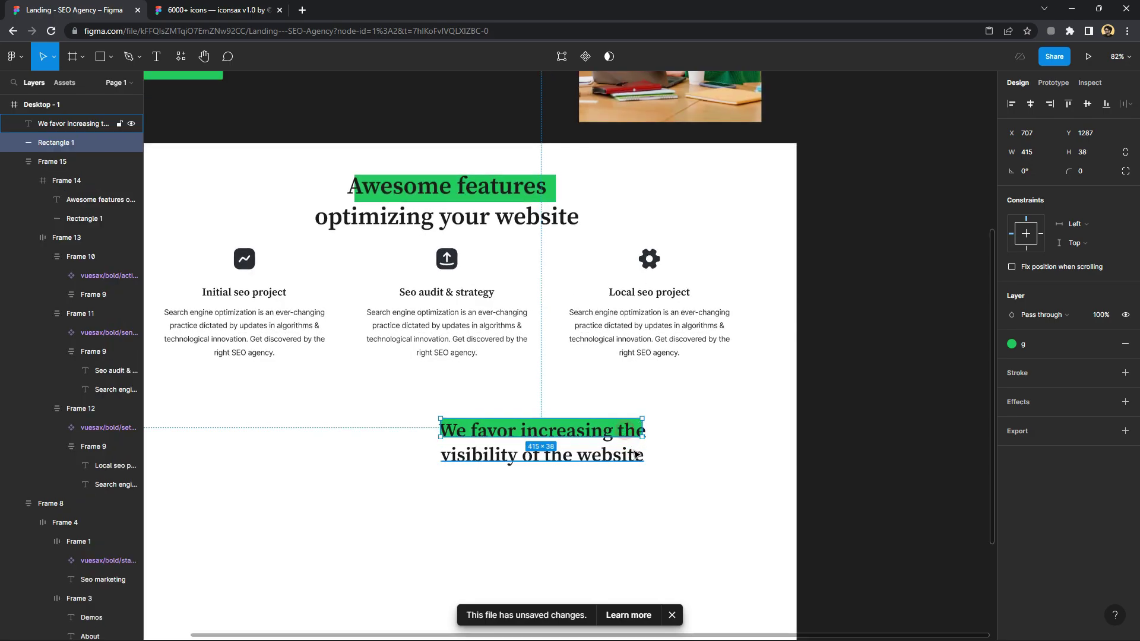
left_click_drag(630, 450, 637, 464)
scroll(635, 460, "down", 5)
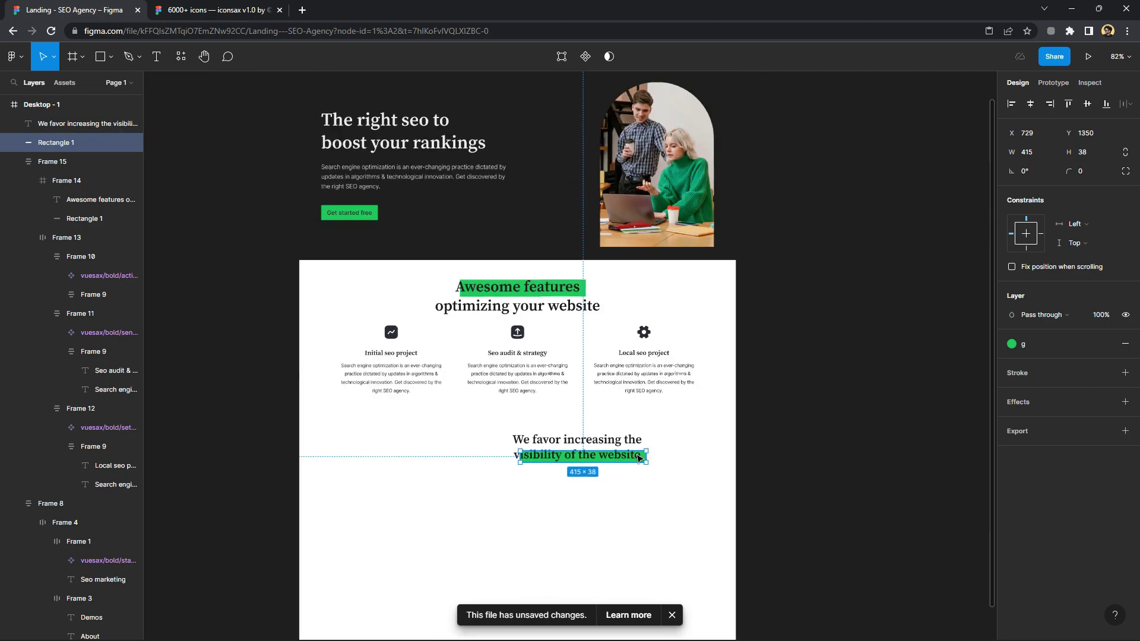
Frame the heading with its highlight and move the frame further right
left_click(598, 442, "shift")
right_click(597, 442)
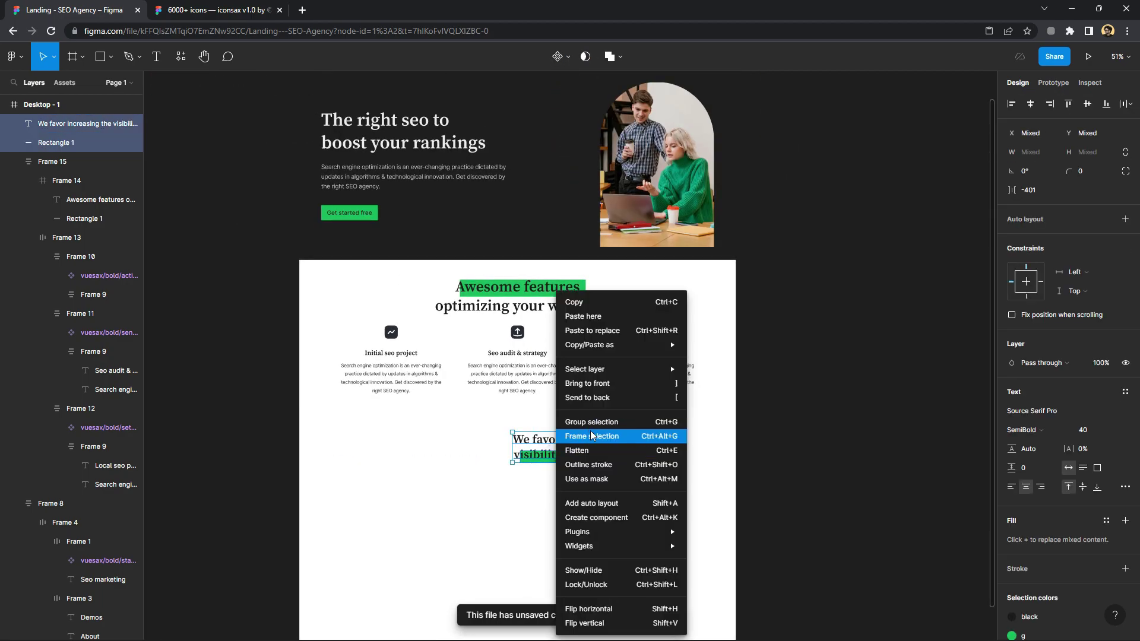
left_click(593, 437)
left_click_drag(558, 448, 534, 343)
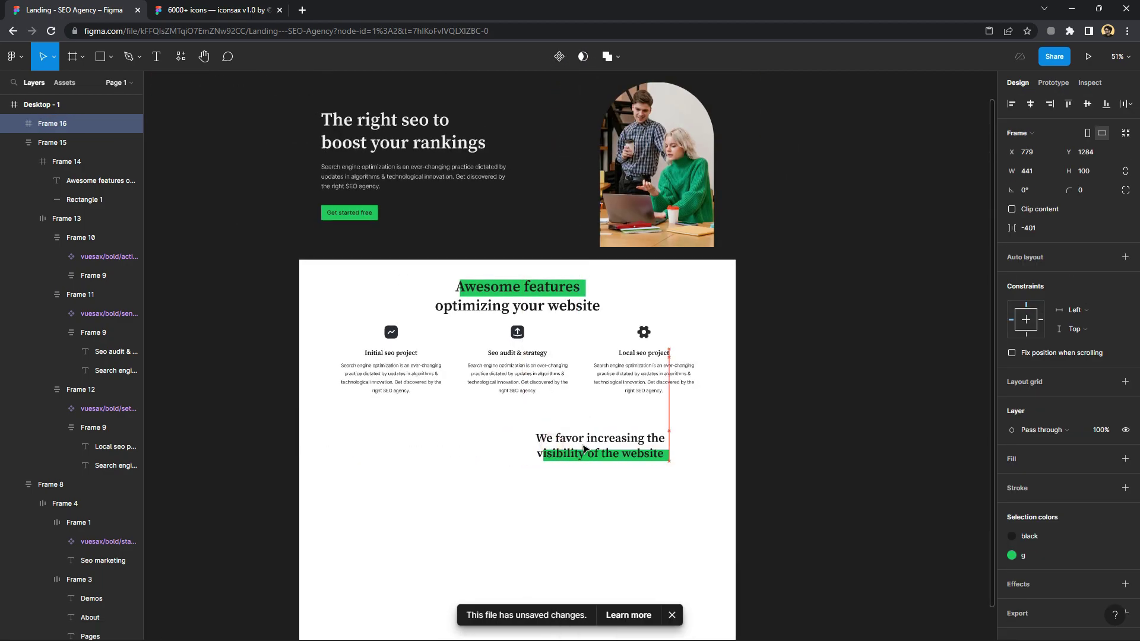
left_click(526, 370)
double_click(526, 372)
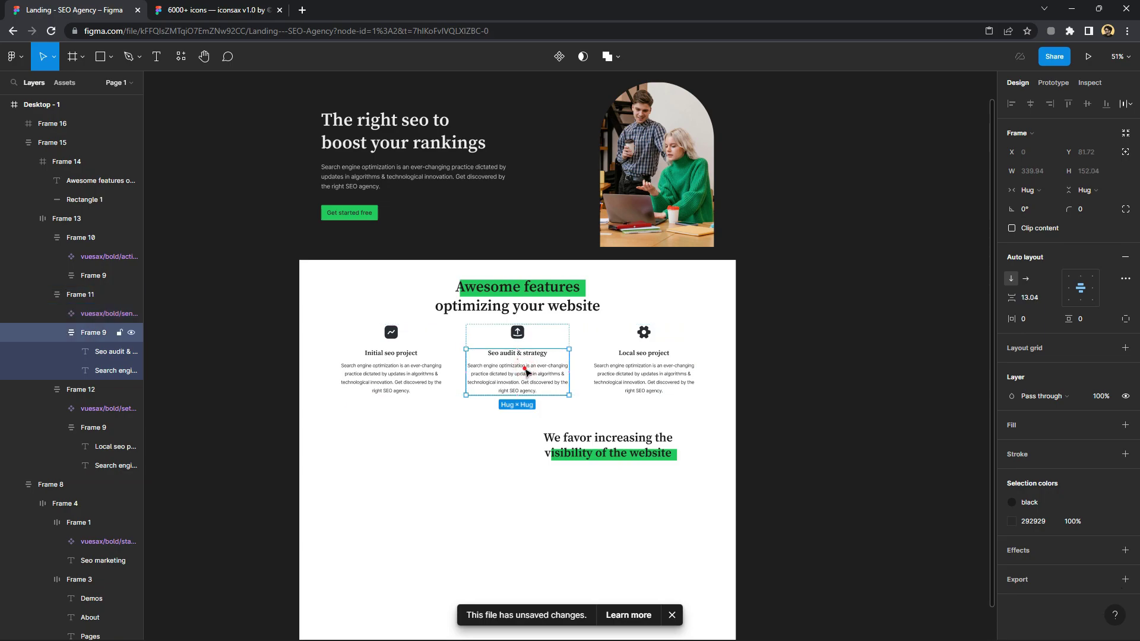
Copy the card description below the new heading, left-aligned and widened to match it
double_click(526, 373)
left_click_drag(525, 372, 596, 487)
scroll(887, 447, "down", 3)
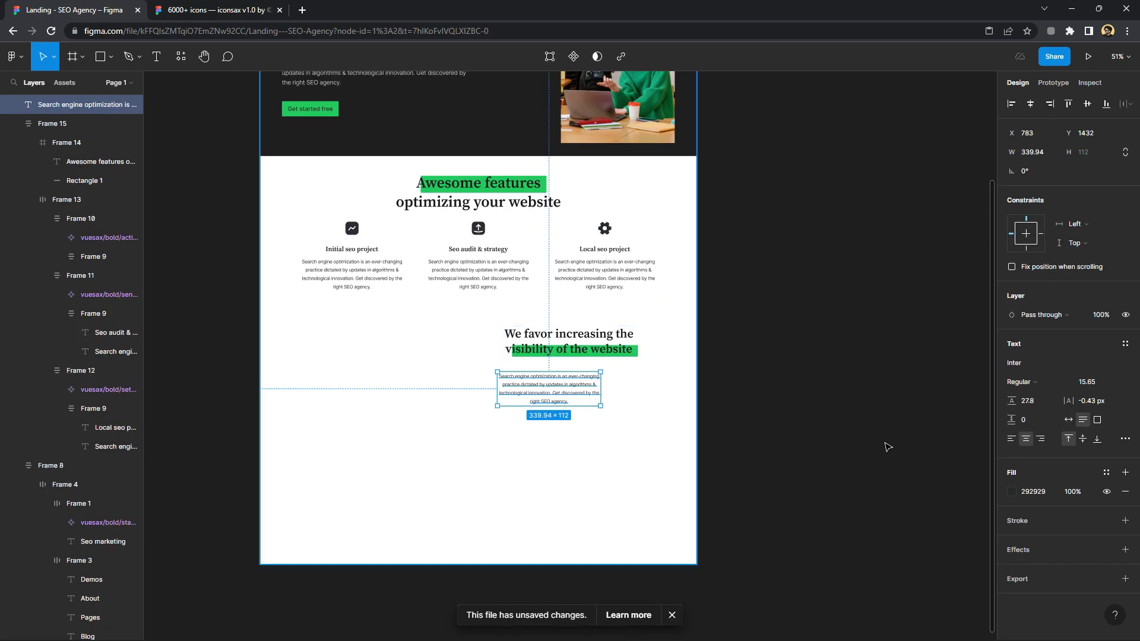
left_click(1011, 440)
scroll(624, 379, "up", 3, "ctrl")
mouse_move(593, 389)
left_mouse_down()
mouse_move(642, 395)
mouse_move(564, 384)
left_mouse_up()
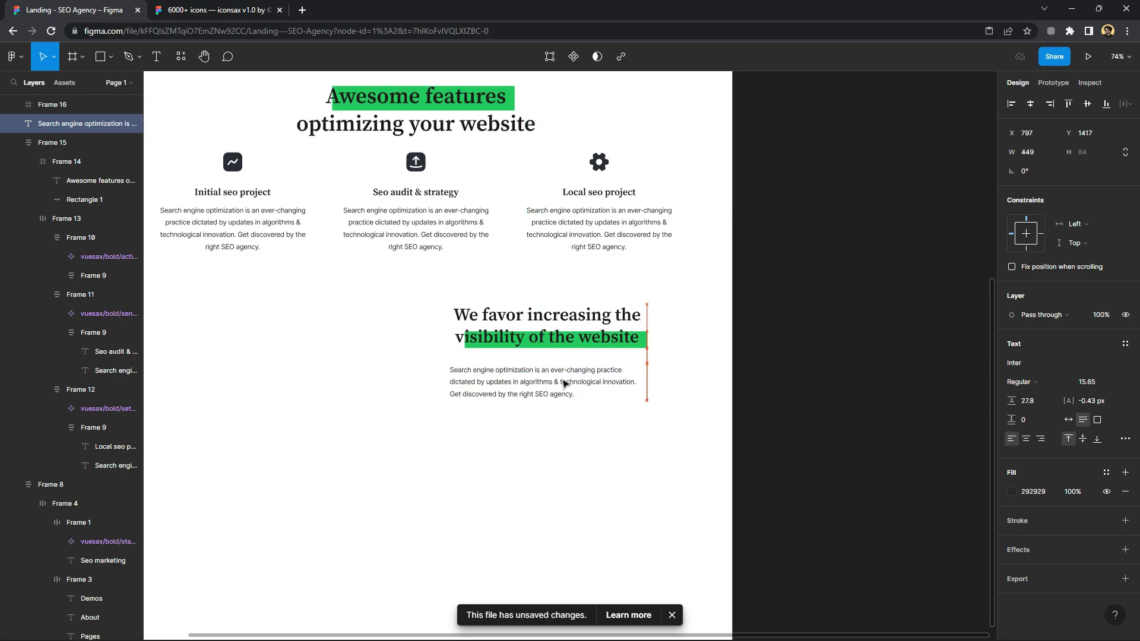
Copy the heading below the description, change it to '70K+', and position it left
left_click(538, 310)
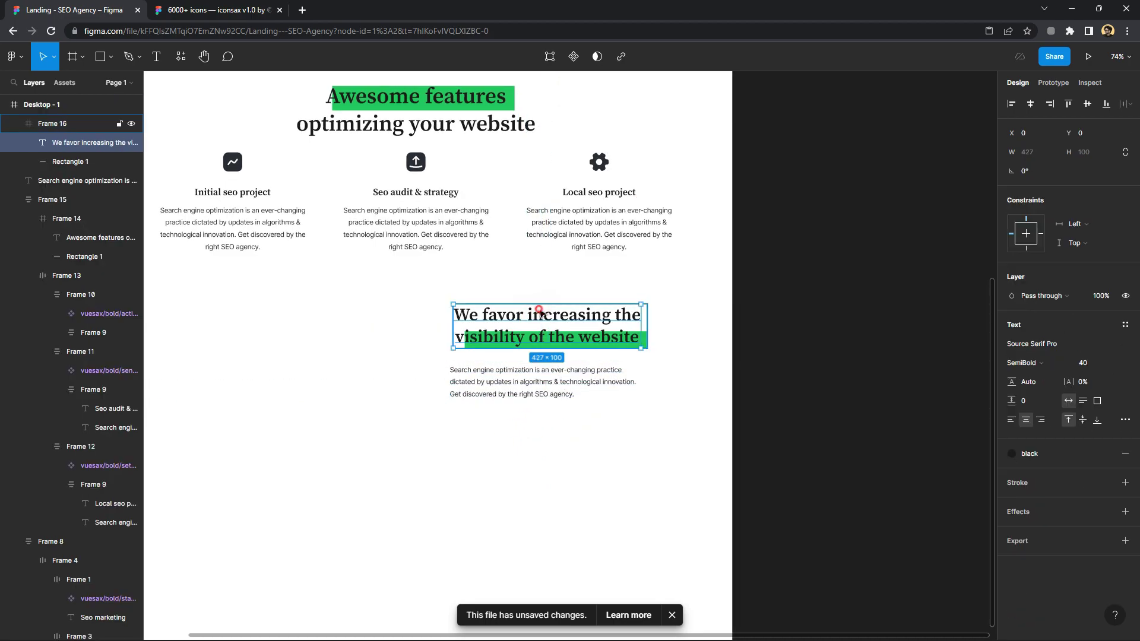
left_click_drag(539, 310, 532, 408, "alt")
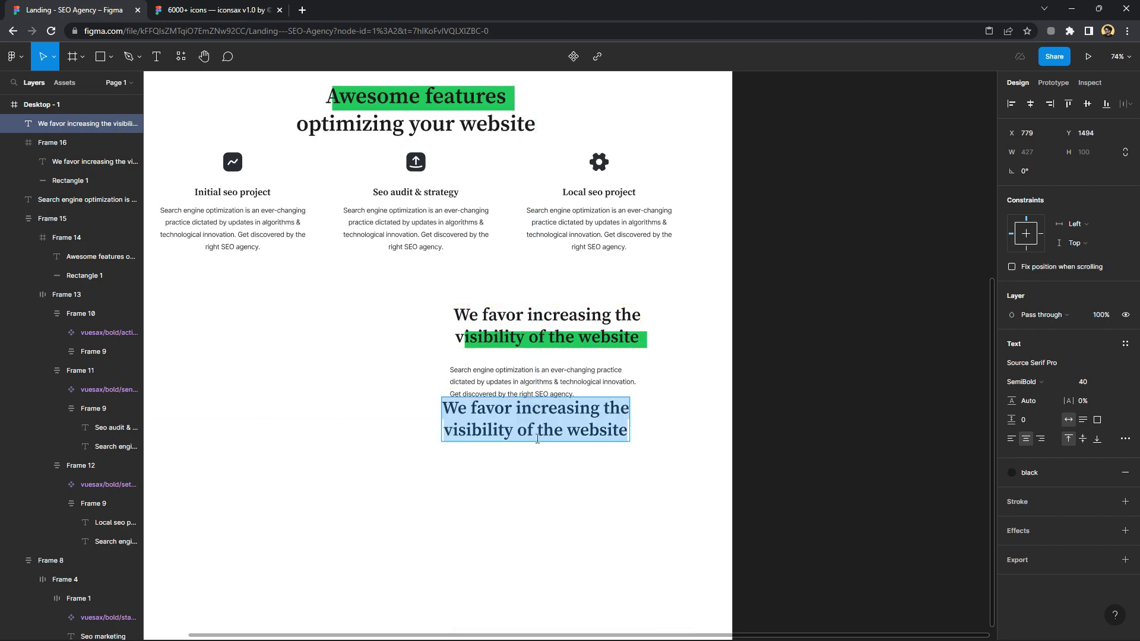
type("70")
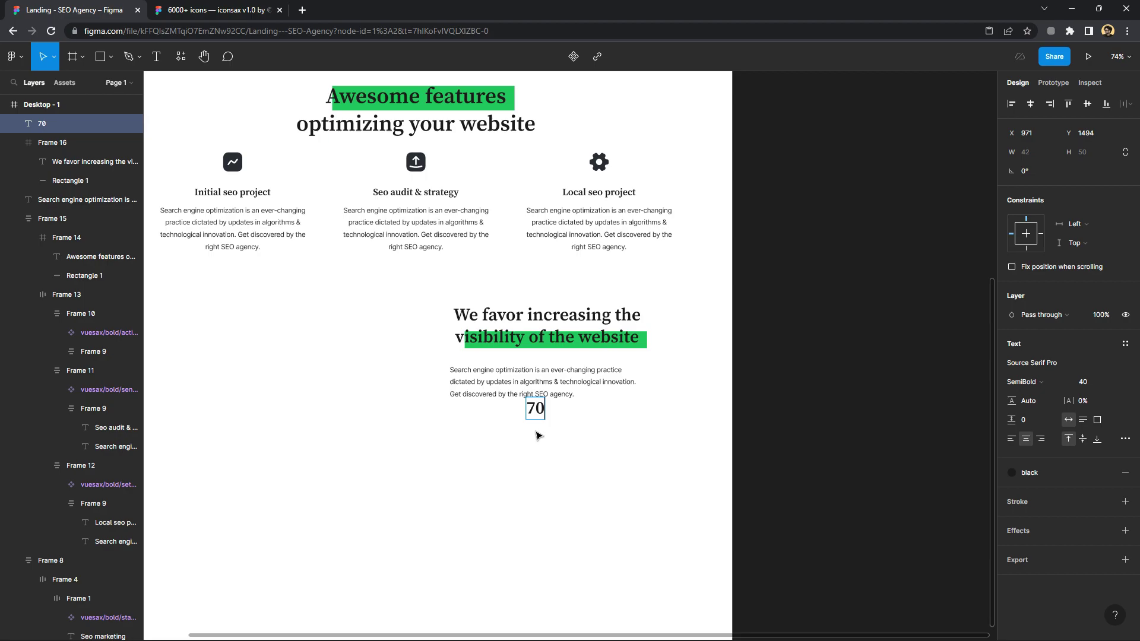
type("K")
type("+")
key("Escape")
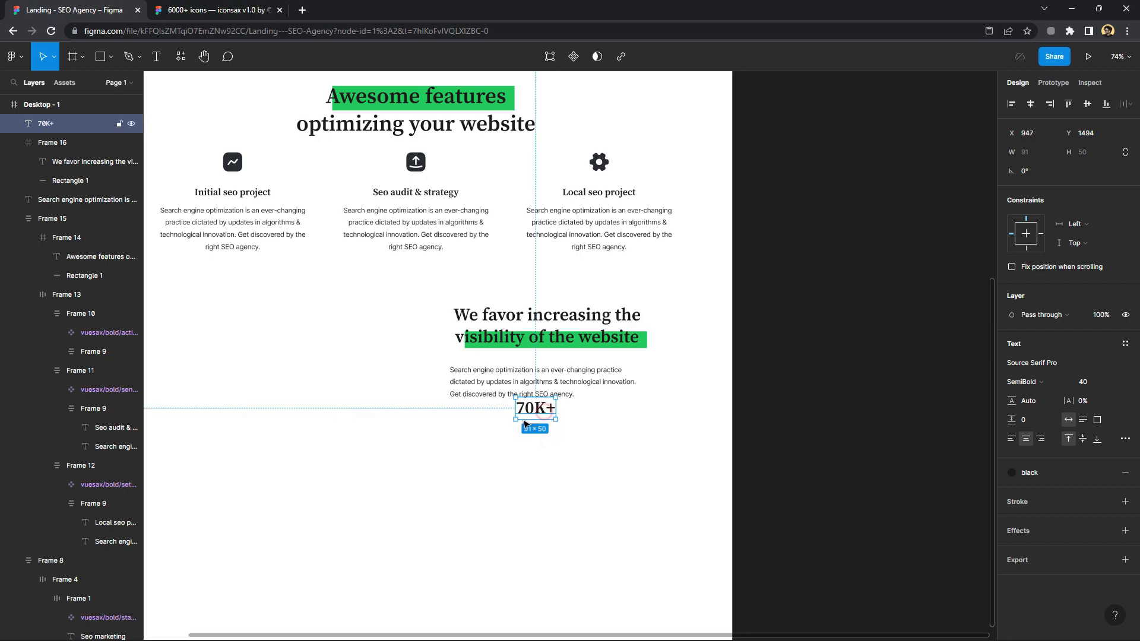
mouse_move(525, 424)
left_mouse_down()
mouse_move(484, 437)
mouse_move(523, 466)
left_mouse_up()
Turn a paragraph copy into the caption 'Seo projects completed' and select it with 70K+
left_click(519, 389)
double_click(523, 459)
type("Seo projects completed")
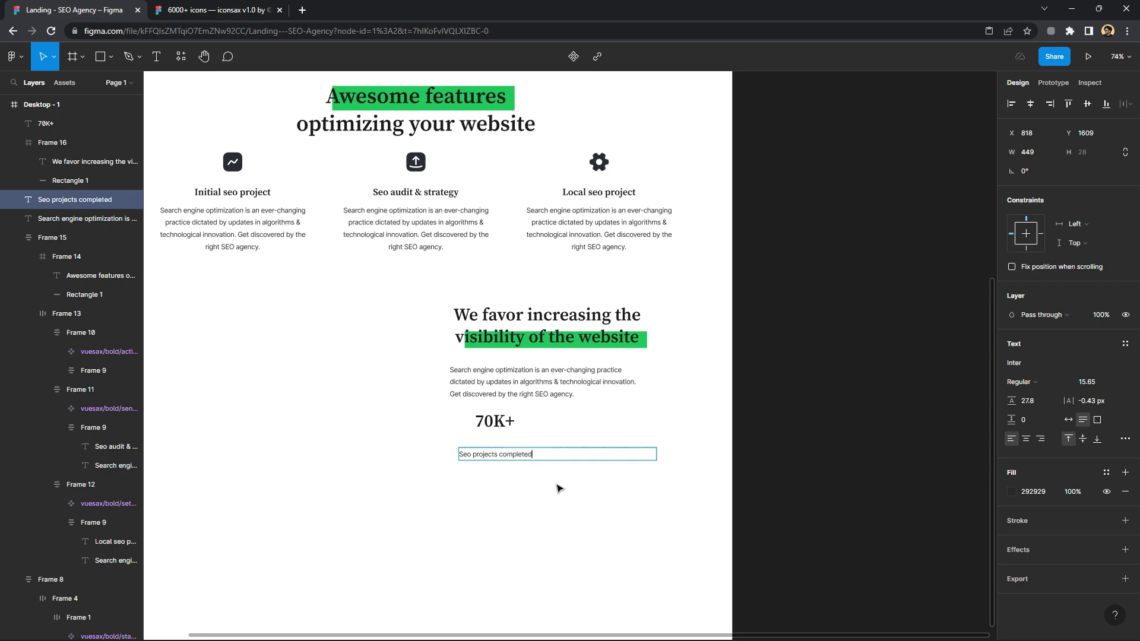
left_click(576, 502)
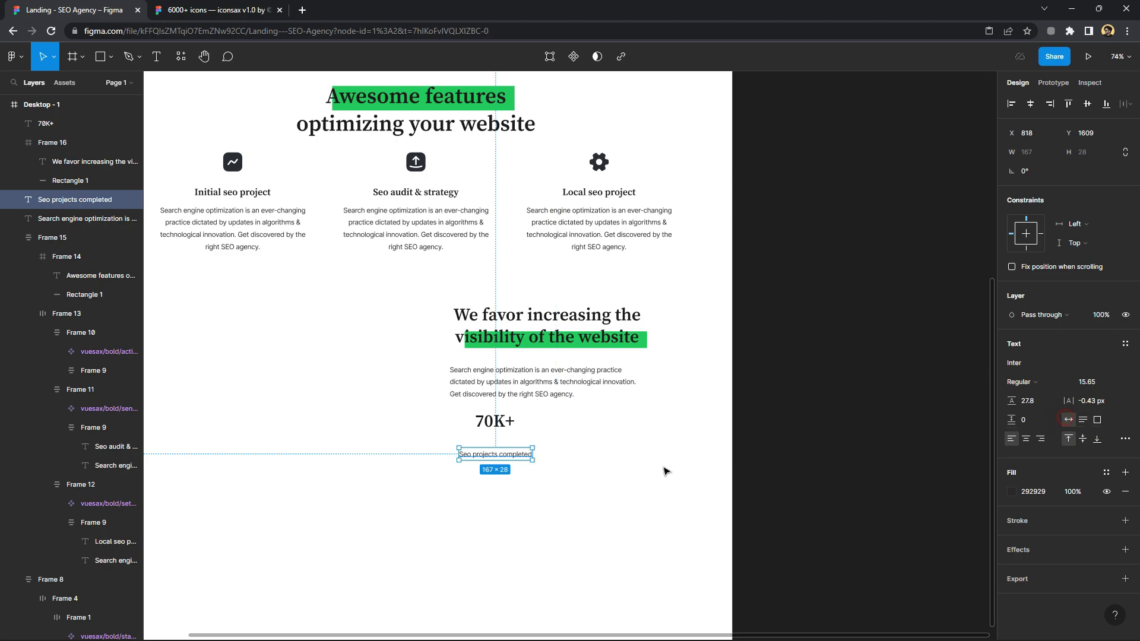
left_click(631, 483)
left_click_drag(588, 492, 482, 417)
Frame the 70K+ stat as a left-aligned auto-layout block with 5 spacing
right_click(482, 419)
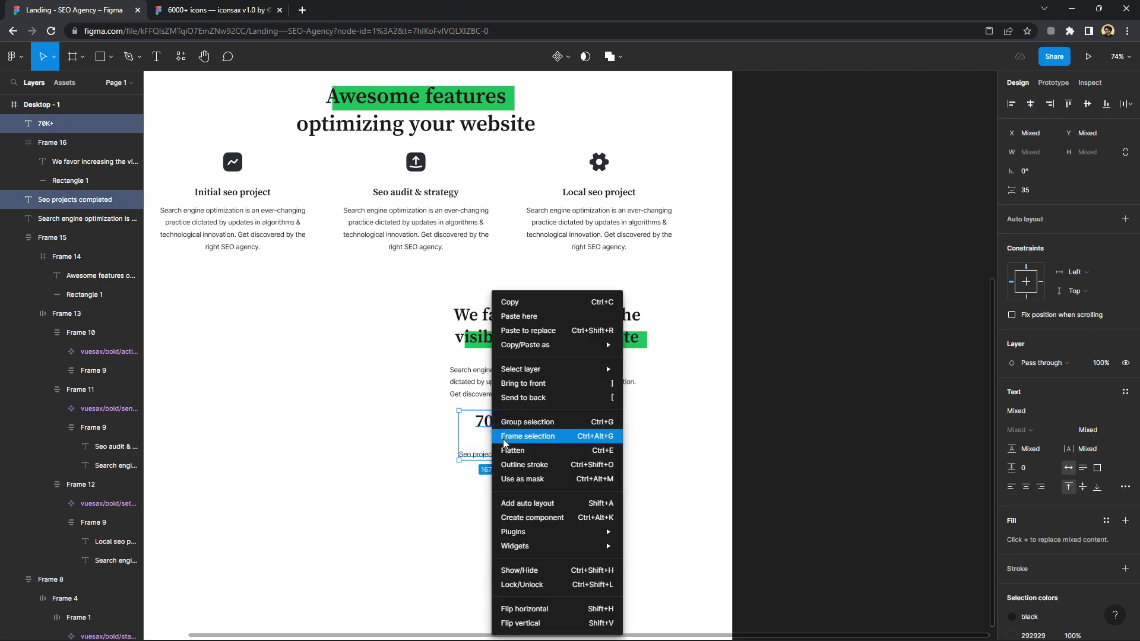
left_click(547, 439)
left_click(1118, 257)
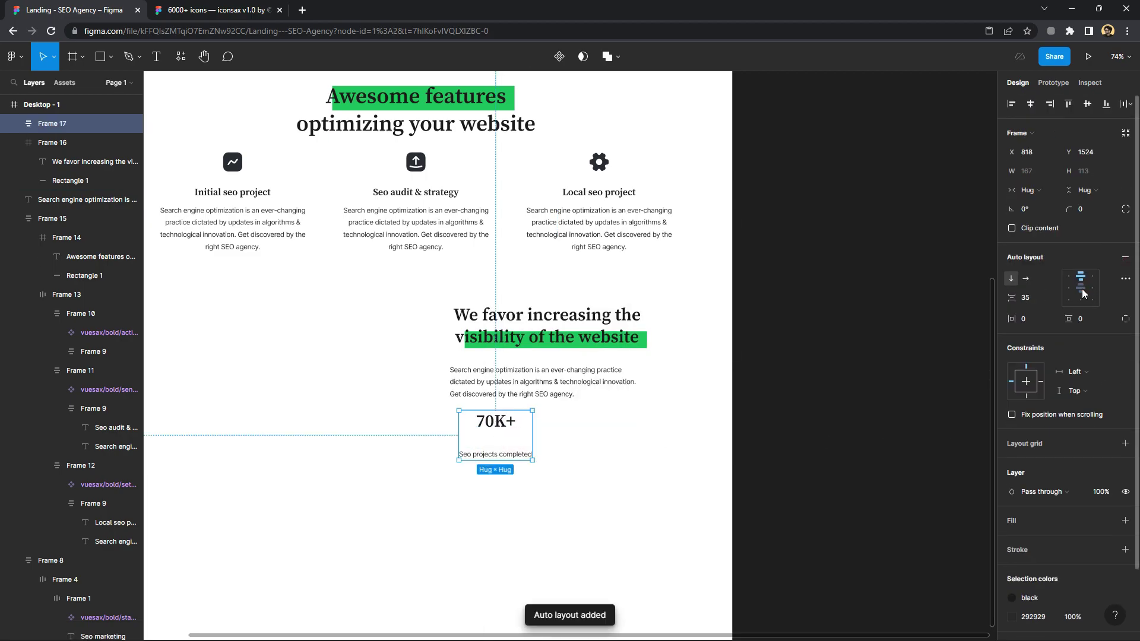
left_click_drag(1018, 298, 1001, 299)
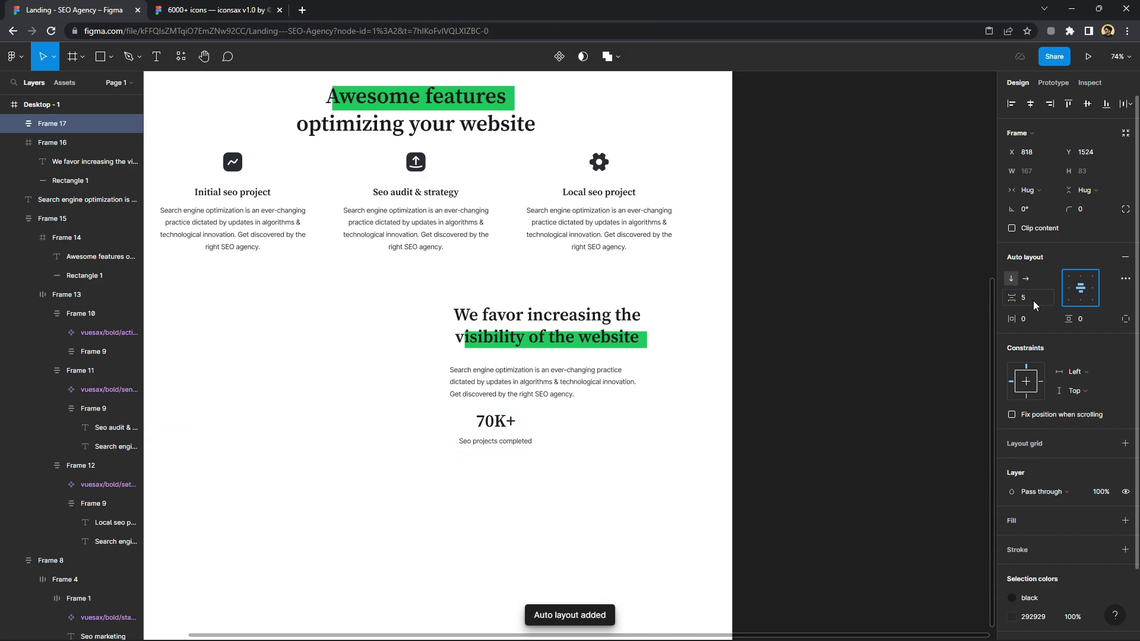
left_click(1069, 288)
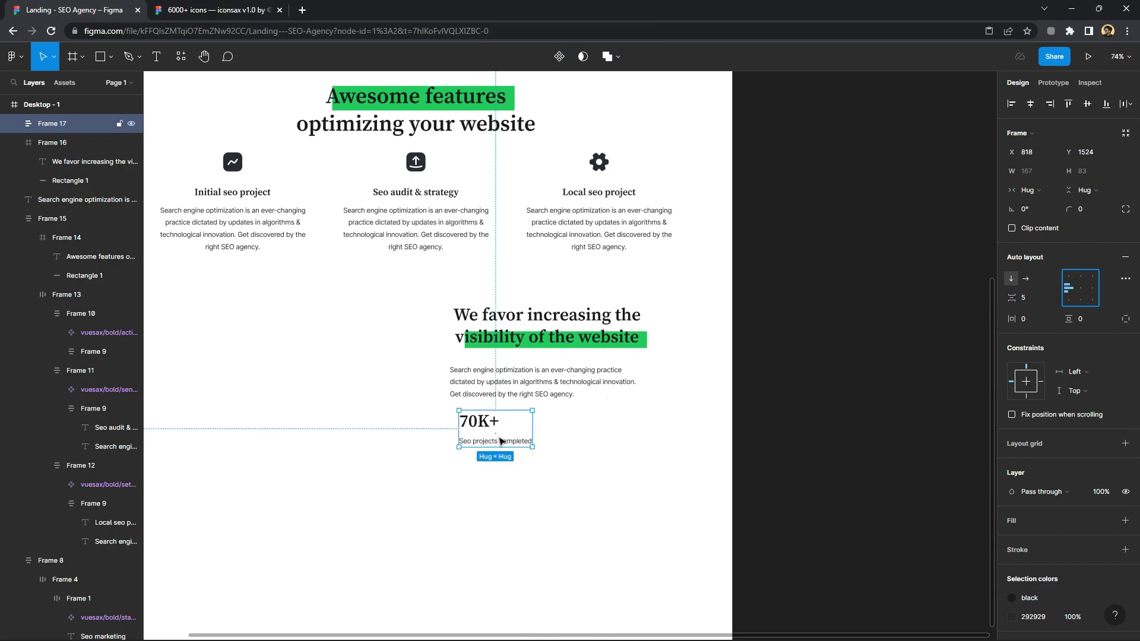
Duplicate the stat beside it as '156+' captioned 'Satisfield customers', then select both
left_click_drag(502, 441, 585, 426)
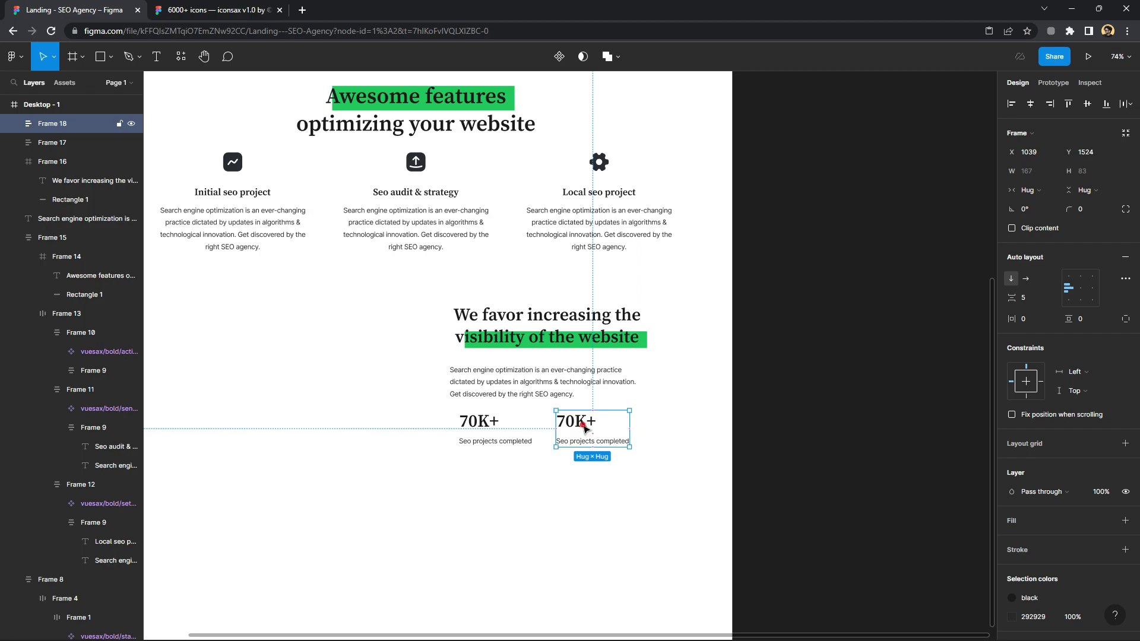
double_click(584, 426)
type("156+")
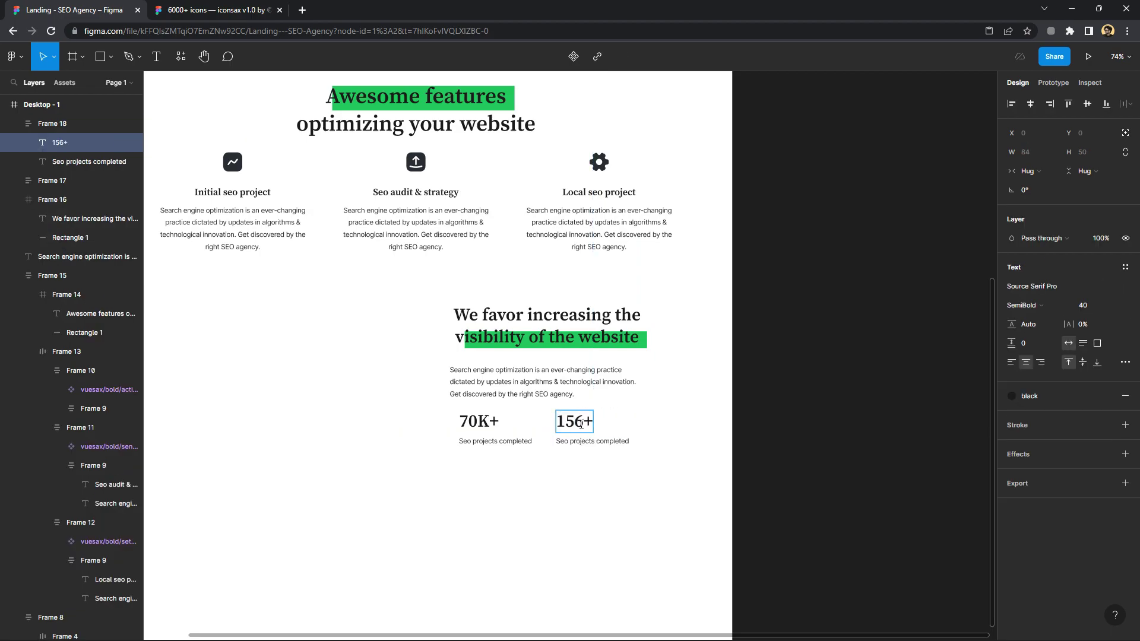
left_click(569, 511)
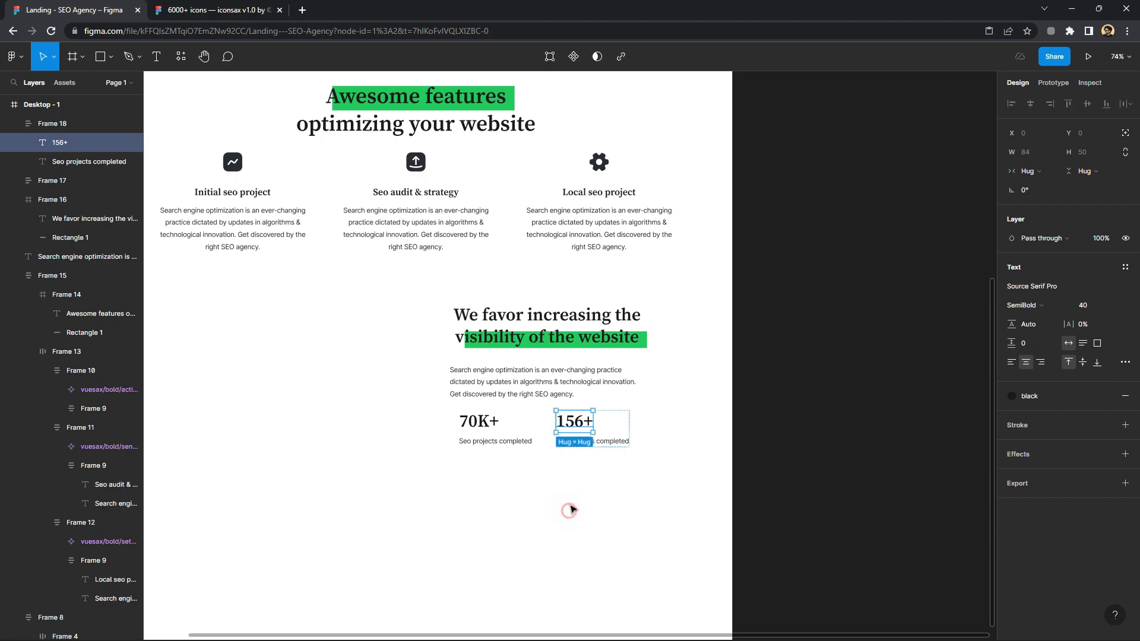
left_click(592, 445)
double_click(592, 445)
type("Satisfield customers")
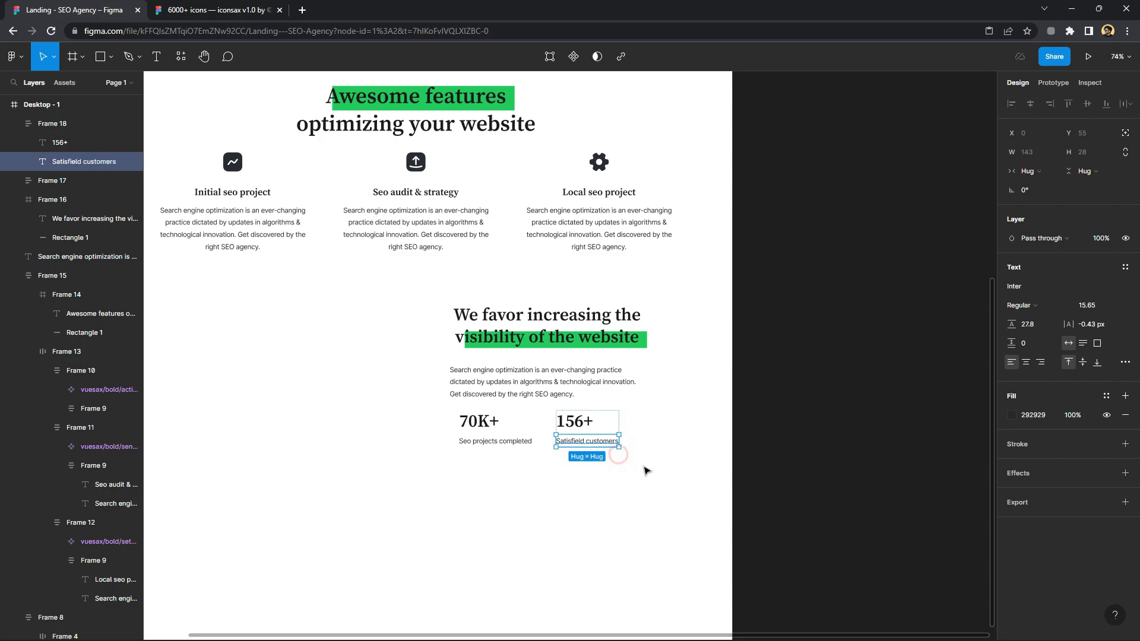
left_click_drag(638, 467, 472, 415)
Wrap both stats in an auto-layout row with a wider gap between them
right_click(472, 415)
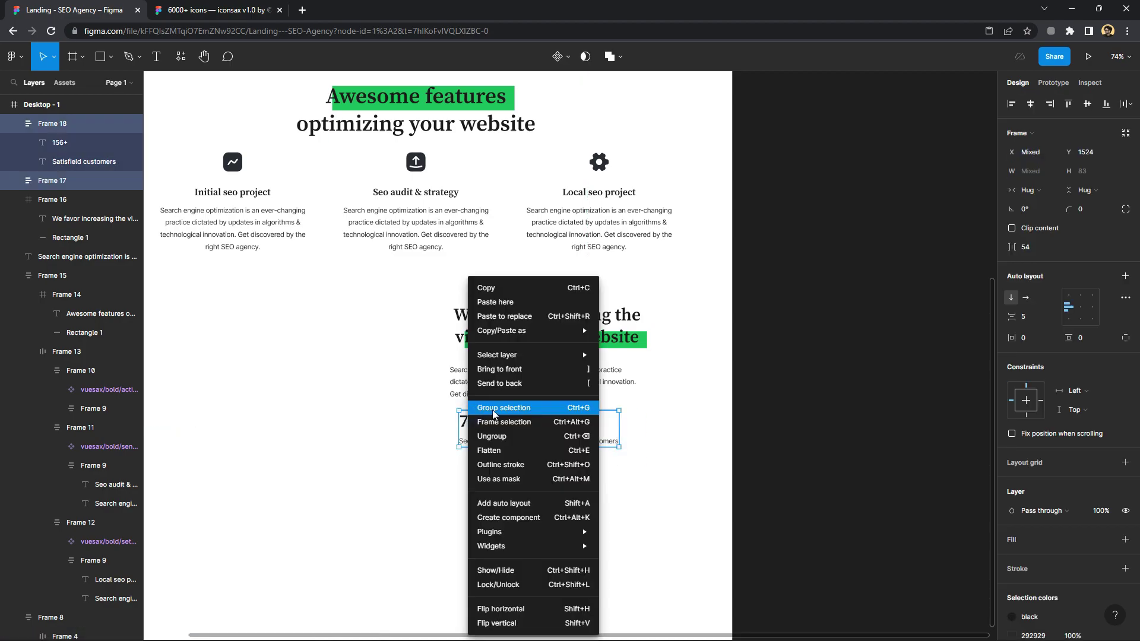
left_click(505, 420)
left_click(1126, 260)
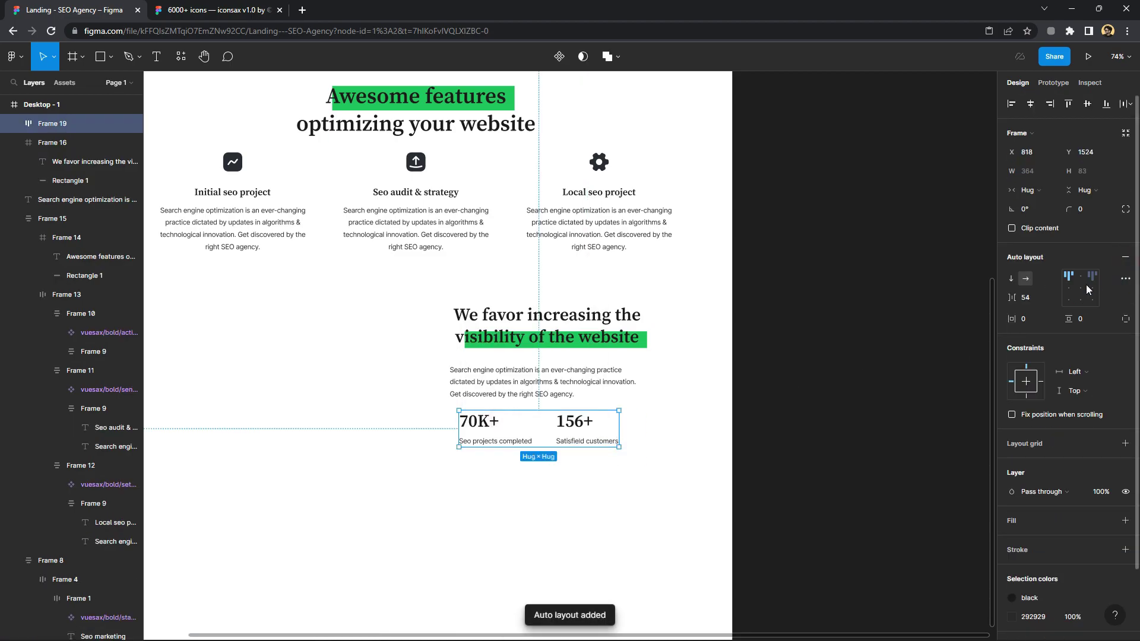
left_click_drag(1008, 302, 1020, 302)
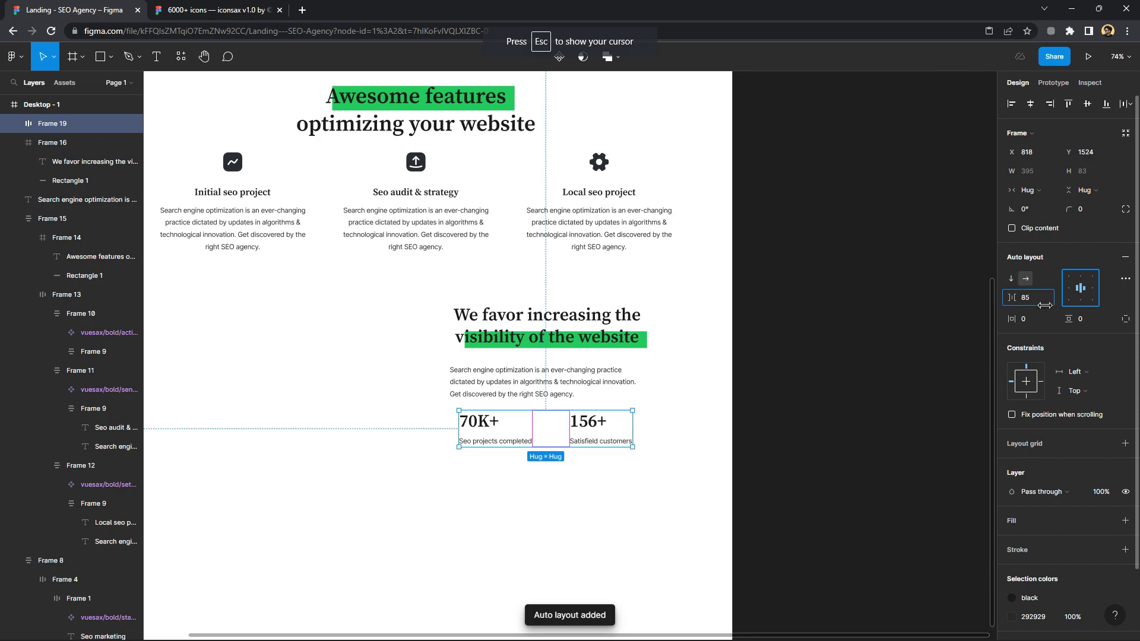
left_click(683, 380)
Wrap the heading frame and paragraph in an auto-layout frame
left_click_drag(664, 407, 521, 318)
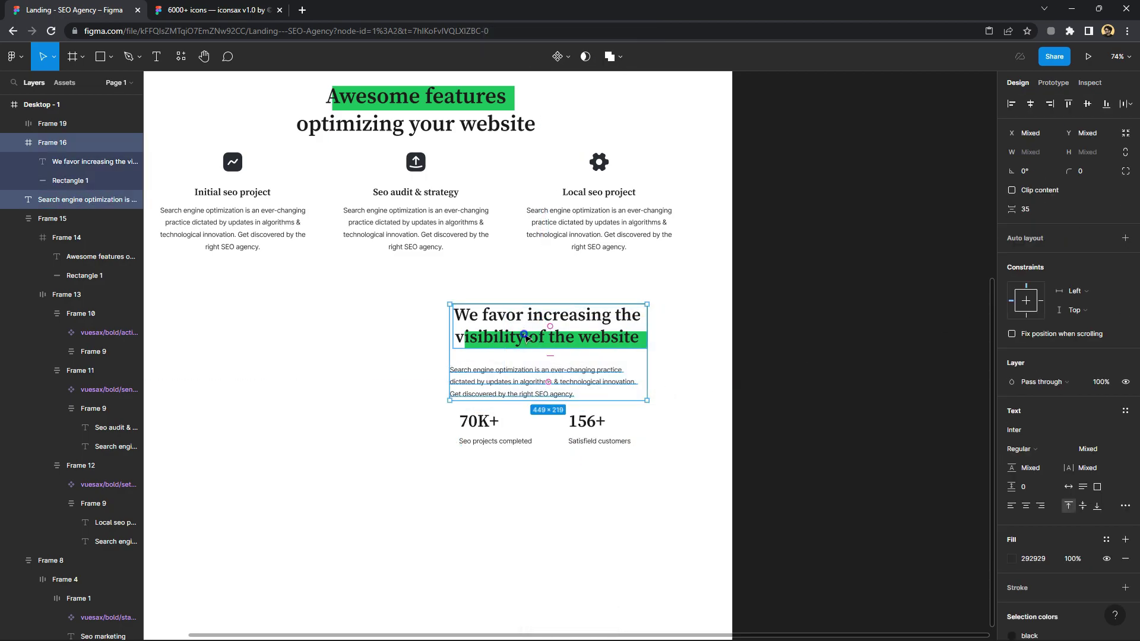
right_click(521, 318)
left_click(553, 422)
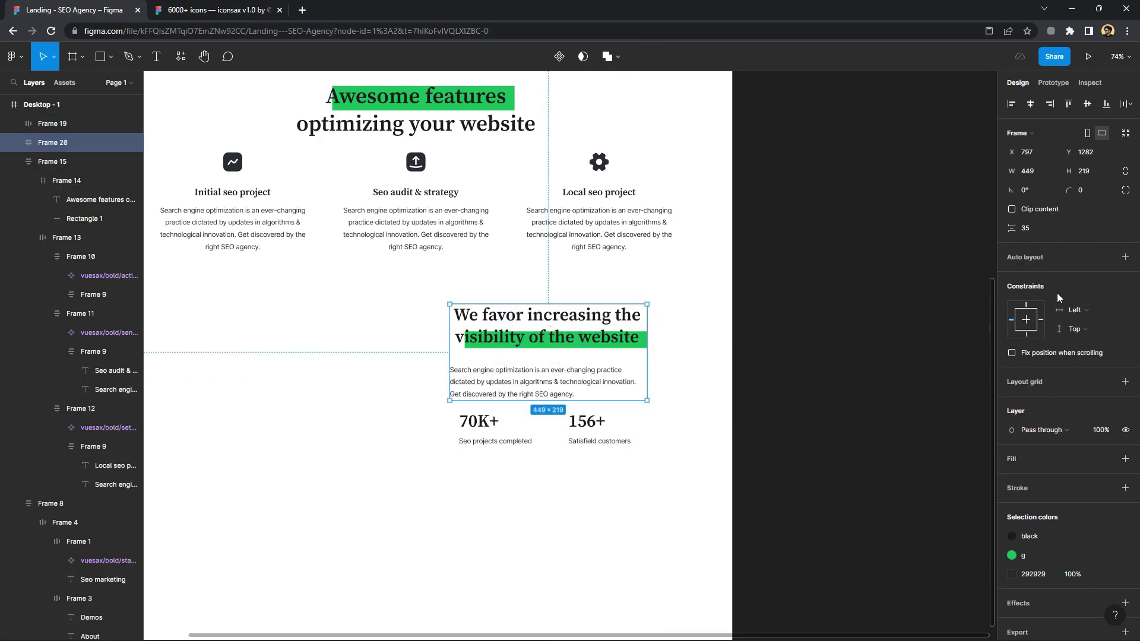
left_click(1126, 258)
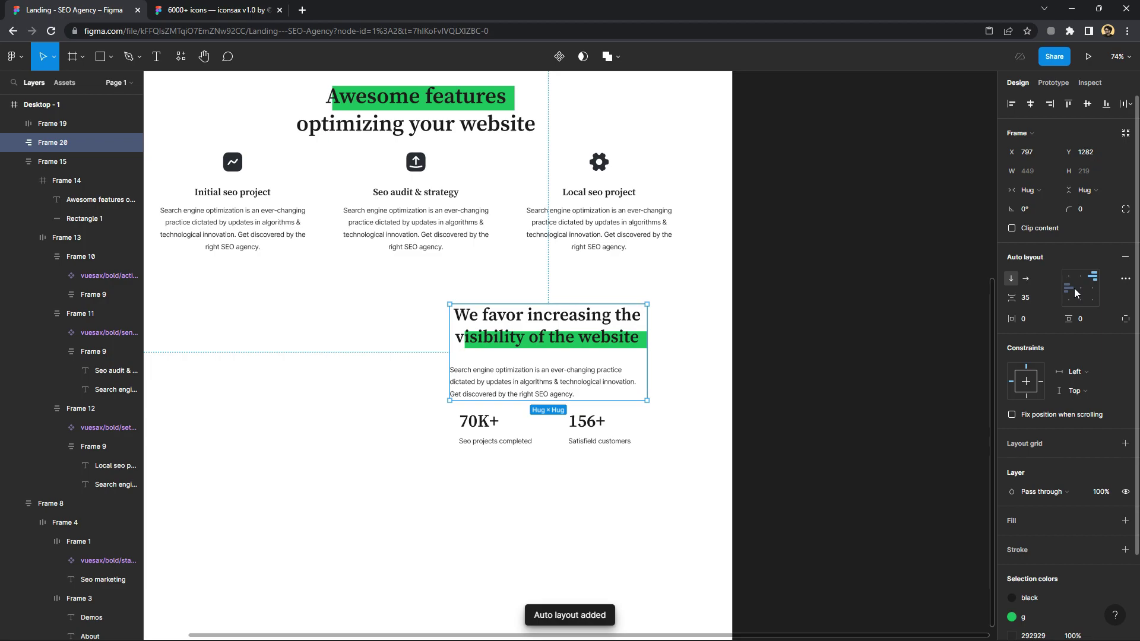
Combine the text block and stats row into one left-aligned auto-layout frame
left_click_drag(667, 509, 484, 344)
right_click(484, 345)
left_click(515, 422)
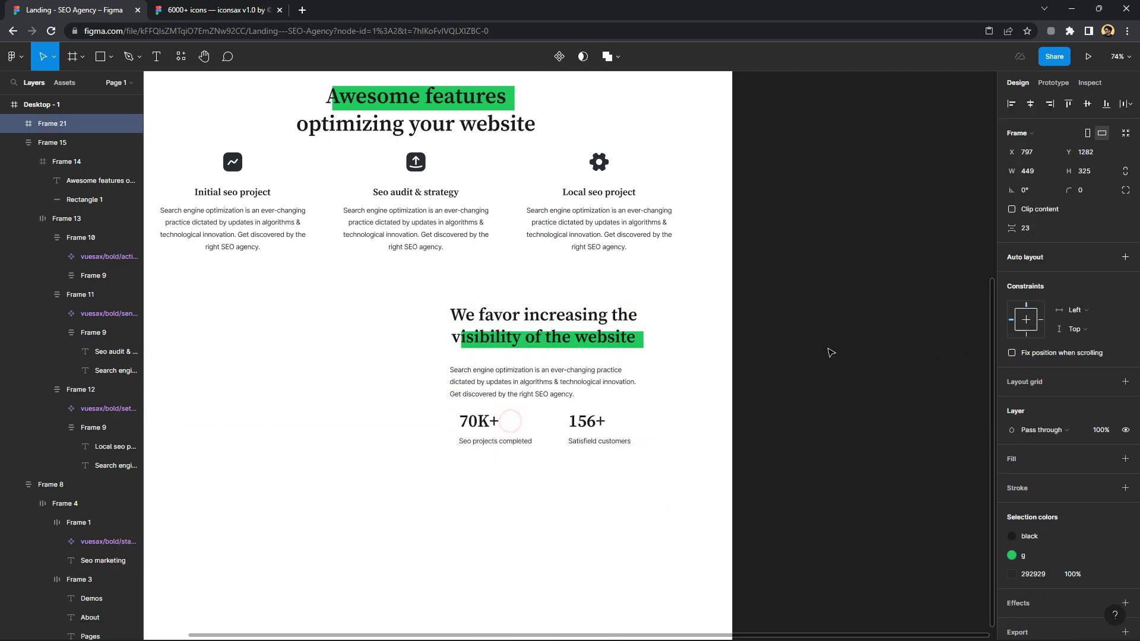
left_click(1125, 258)
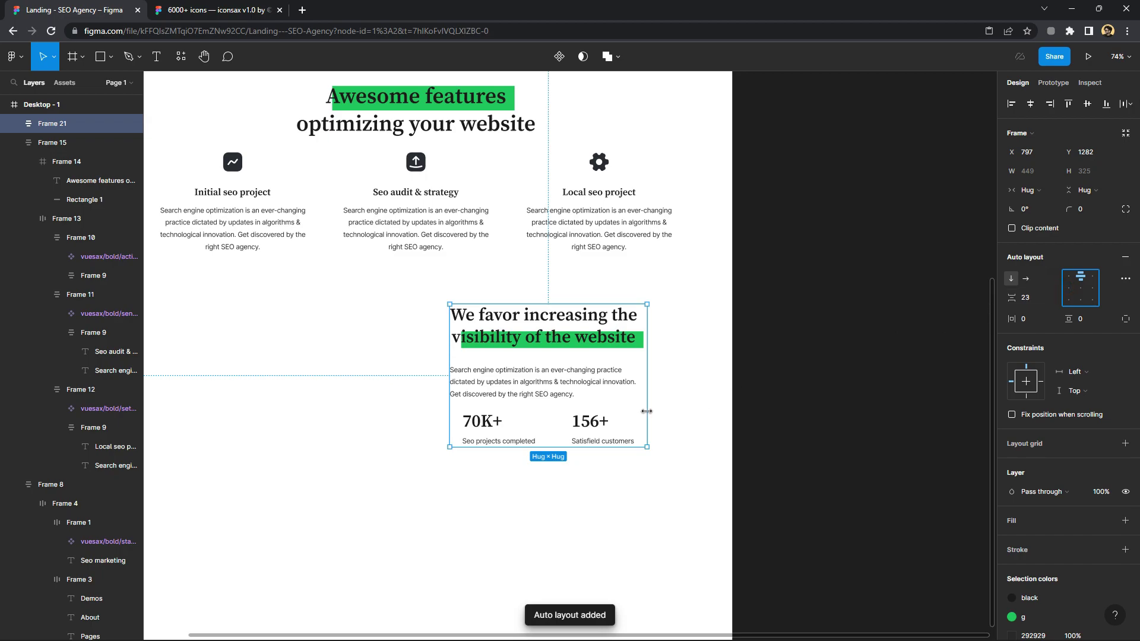
left_click(1068, 276)
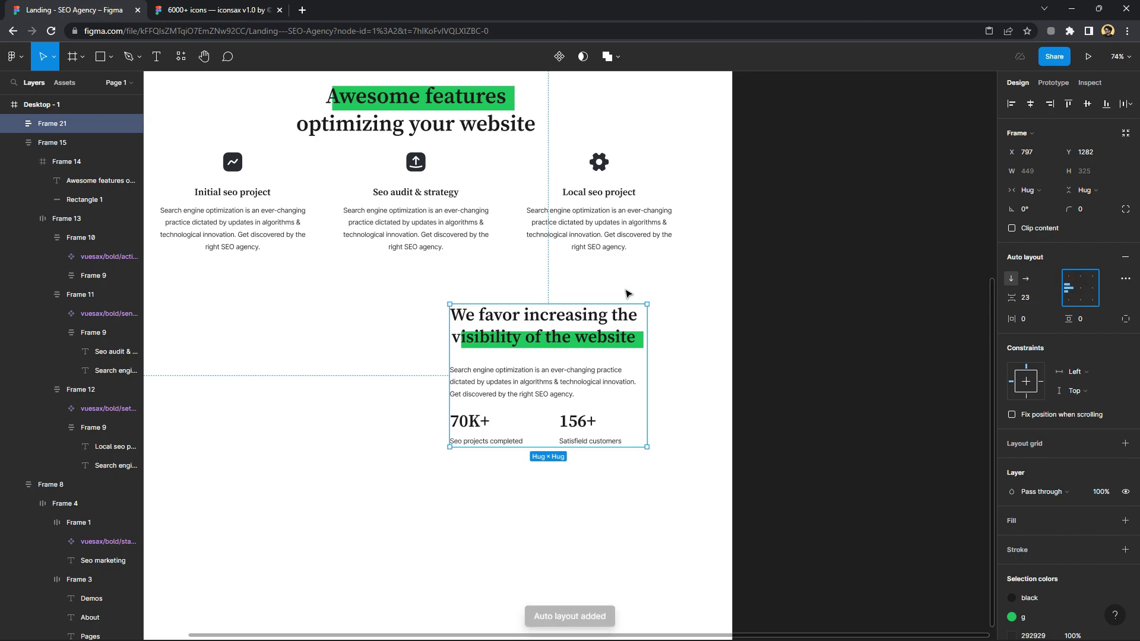
Import the team video image, resize it to 434×524 beside the text block
double_click(546, 13)
left_click_drag(581, 244, 486, 602)
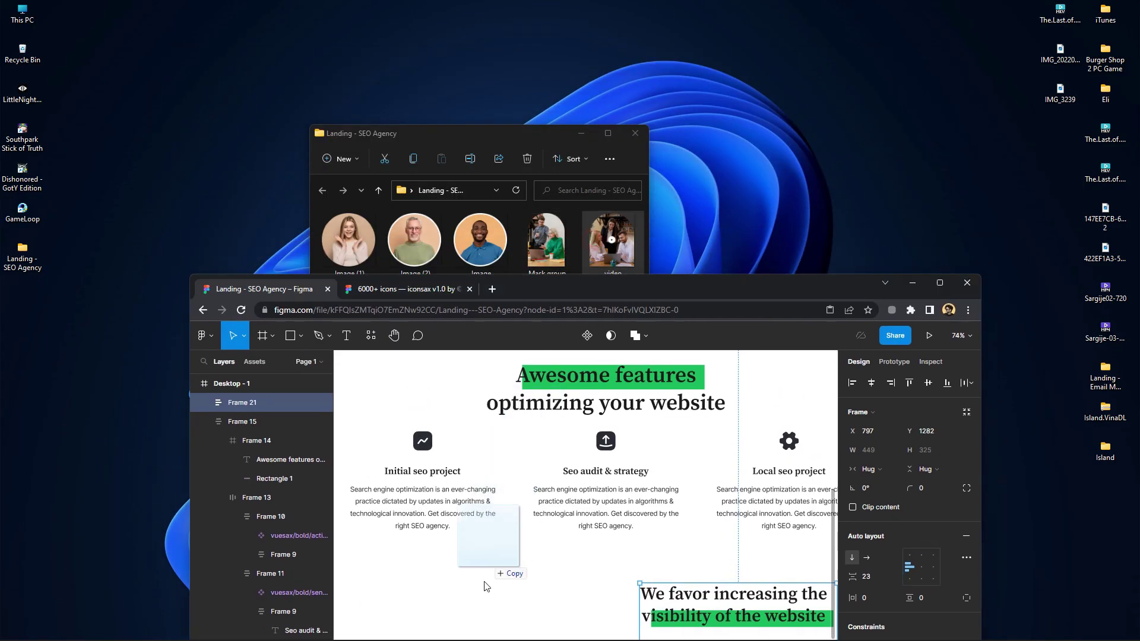
left_click(940, 282)
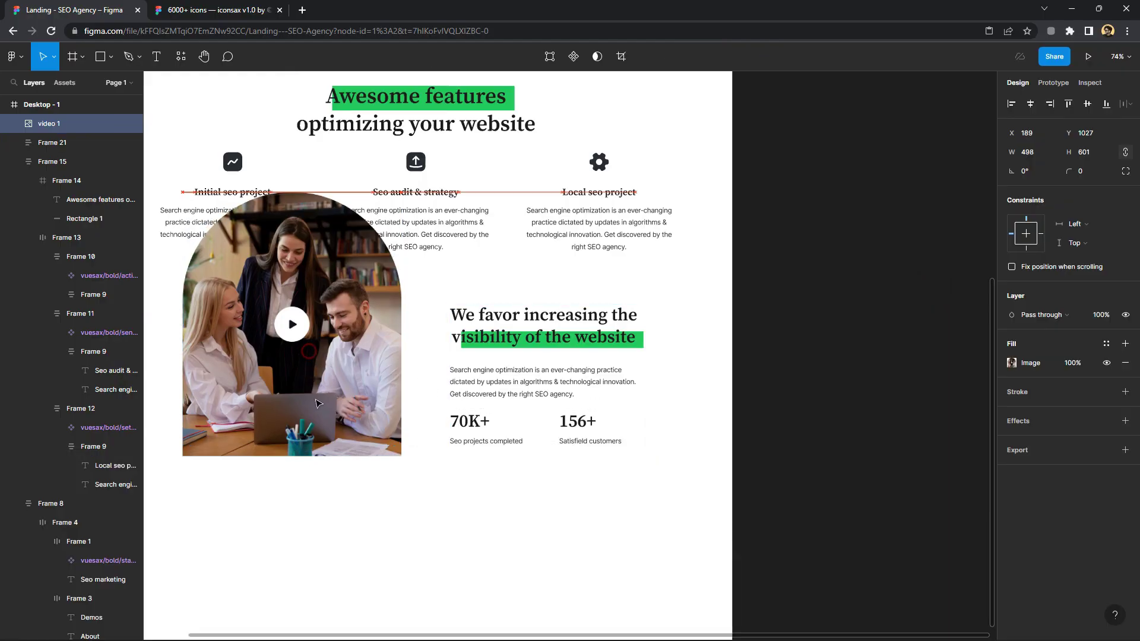
left_click(360, 528)
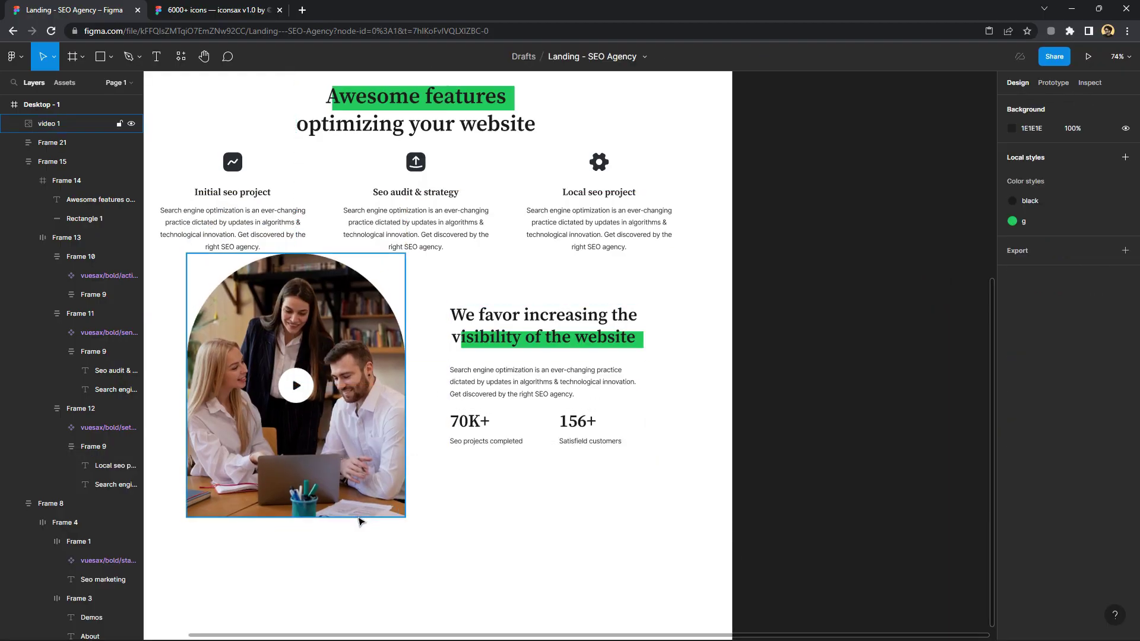
left_click(359, 515)
left_click_drag(359, 518, 359, 481)
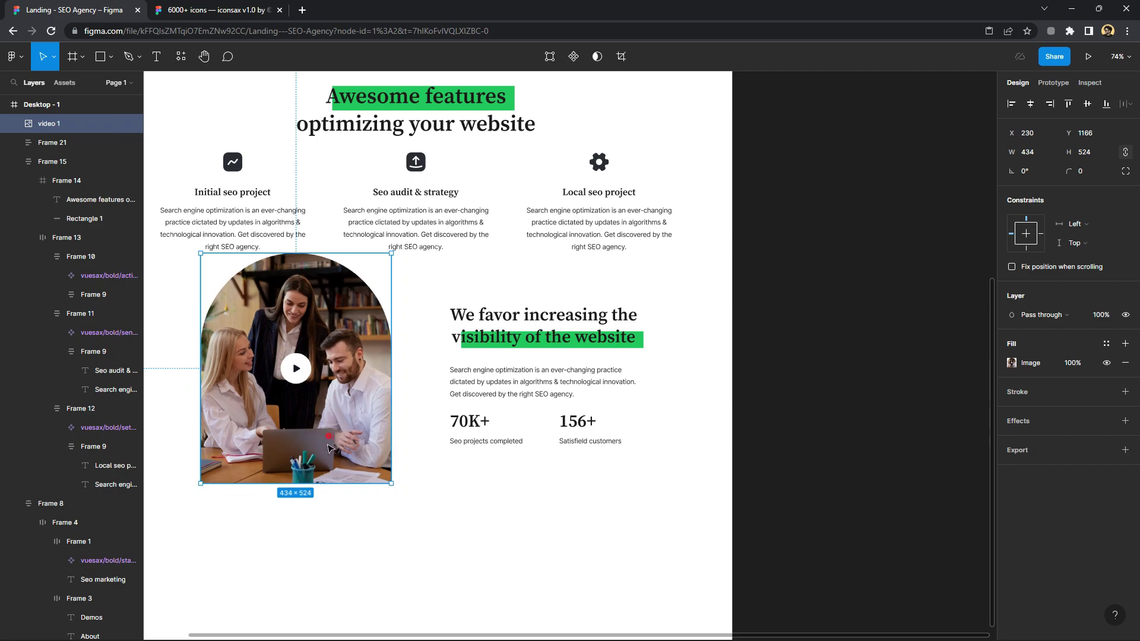
left_click_drag(296, 416, 257, 442)
scroll(410, 410, "down", 3)
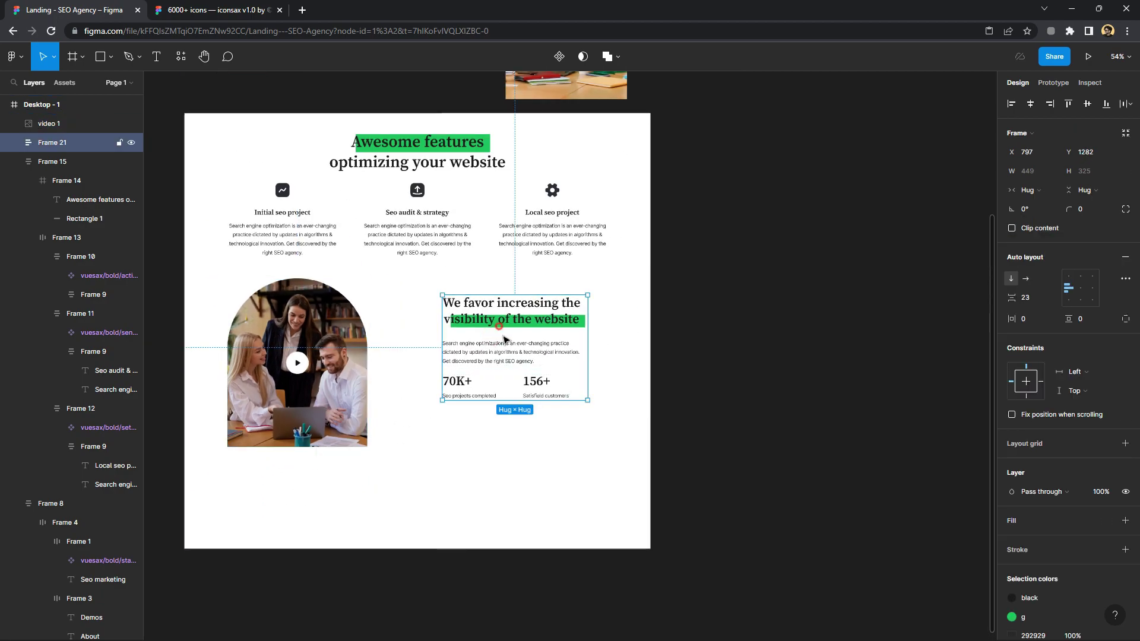
left_click_drag(558, 392, 564, 419)
Frame the image and text block as a horizontal auto-layout row widened to 1307
left_click(332, 345, "shift")
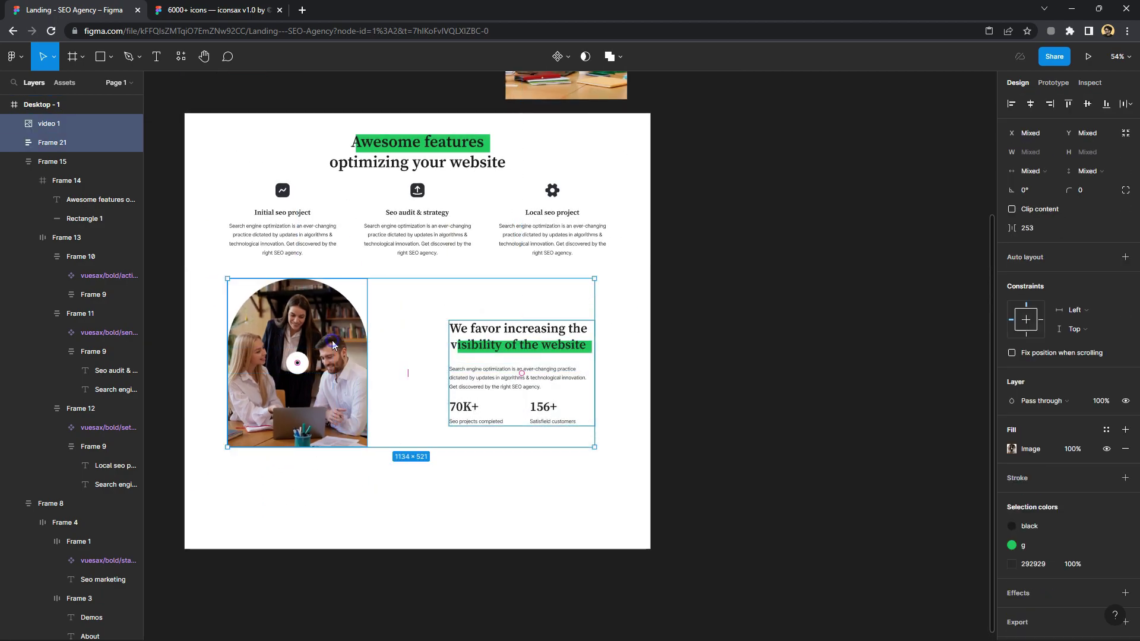
right_click(330, 276)
left_click(374, 410)
left_click(1125, 257)
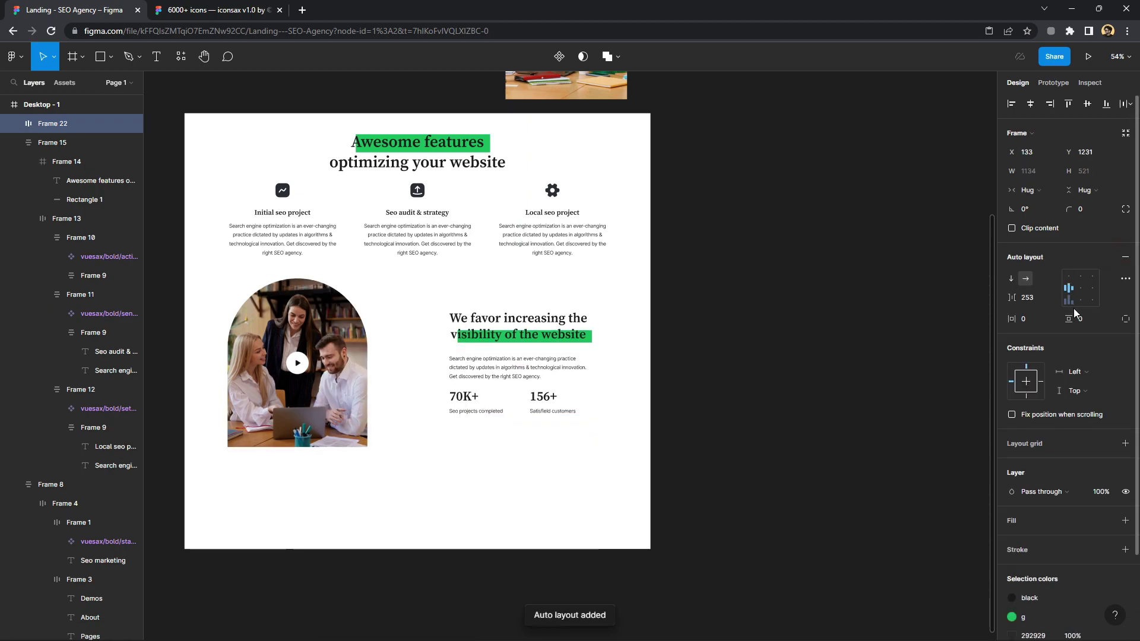
left_click_drag(596, 392, 651, 394)
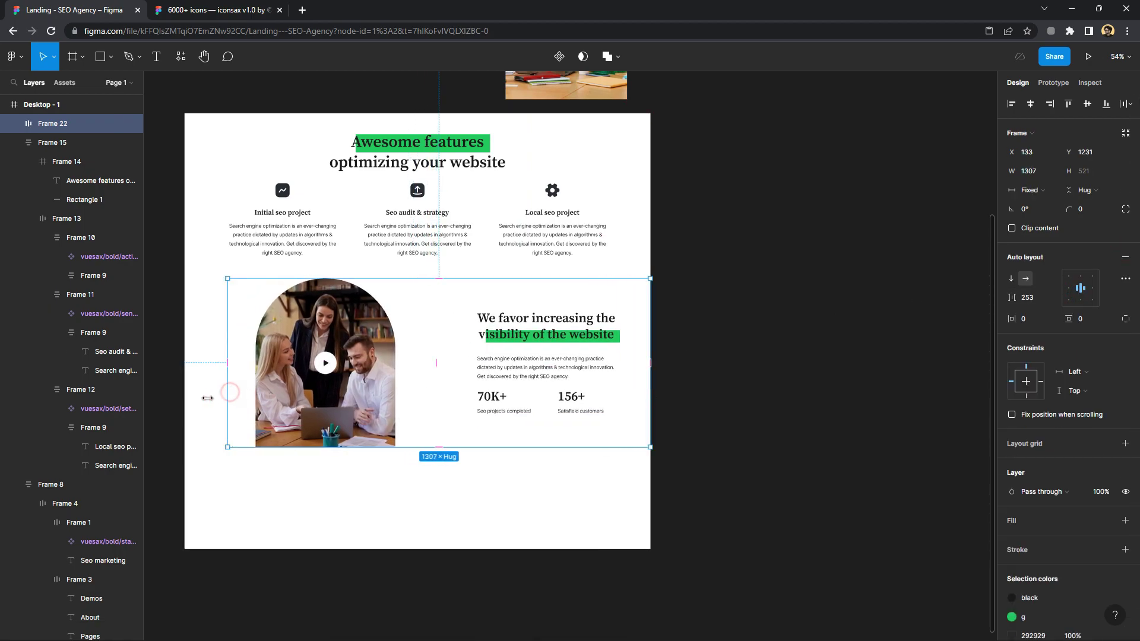
Extend the photo-and-text row leftward to the full 1440 width and make it taller
left_click_drag(228, 396, 189, 399)
right_click(188, 399)
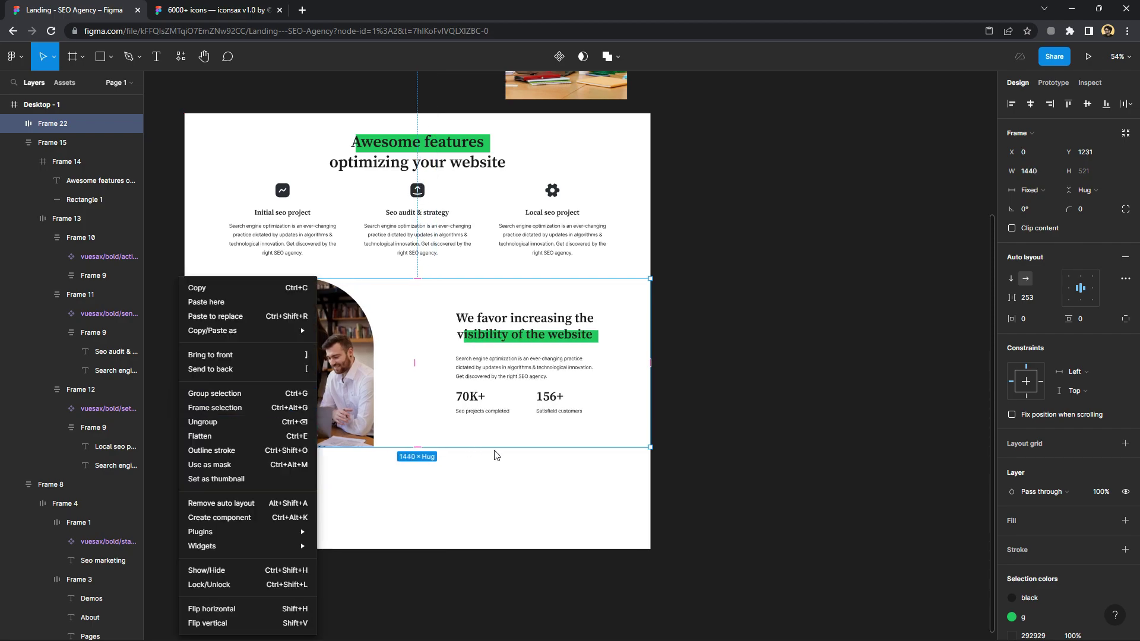
key("Escape")
mouse_move(511, 423)
left_mouse_down()
mouse_move(500, 476)
mouse_move(486, 482)
left_mouse_up()
scroll(501, 475, "down", 2)
scroll(501, 475, "down", 2)
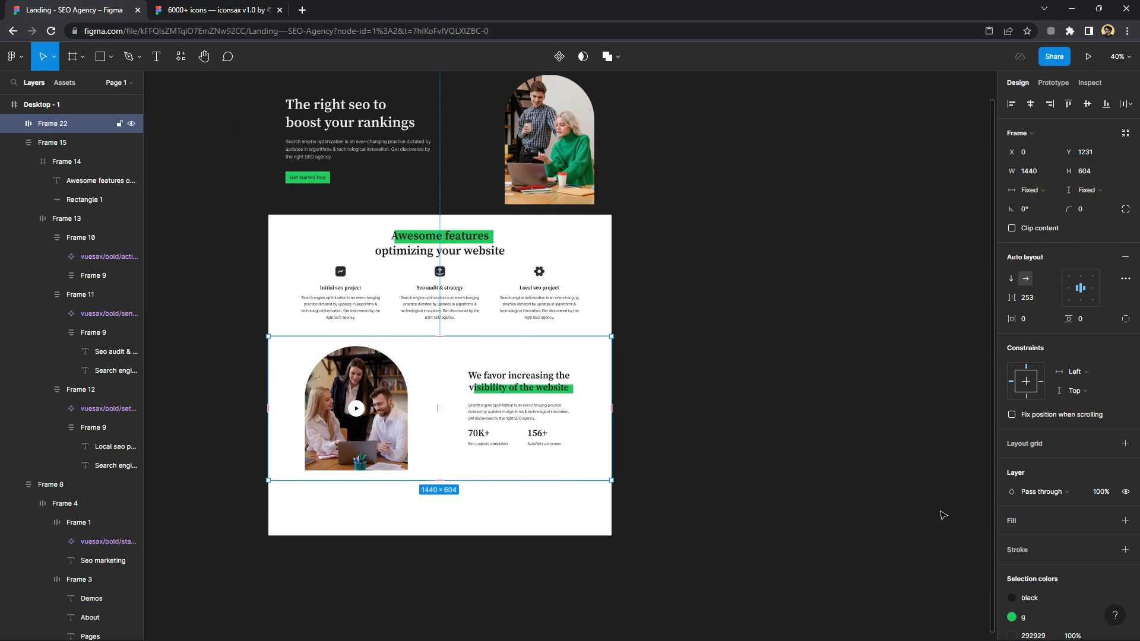
Try a dark sampled row background with lighter heading text, then revert both changes
left_click(1125, 520)
left_click(1011, 540)
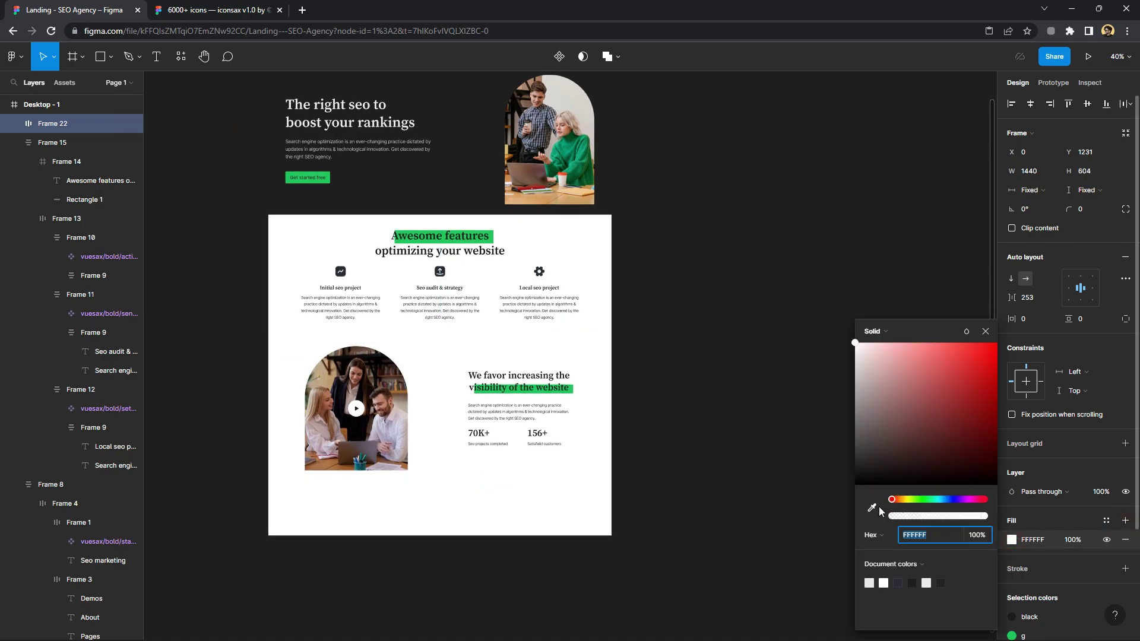
left_click(871, 508)
left_click(443, 199)
scroll(500, 408, "up", 2)
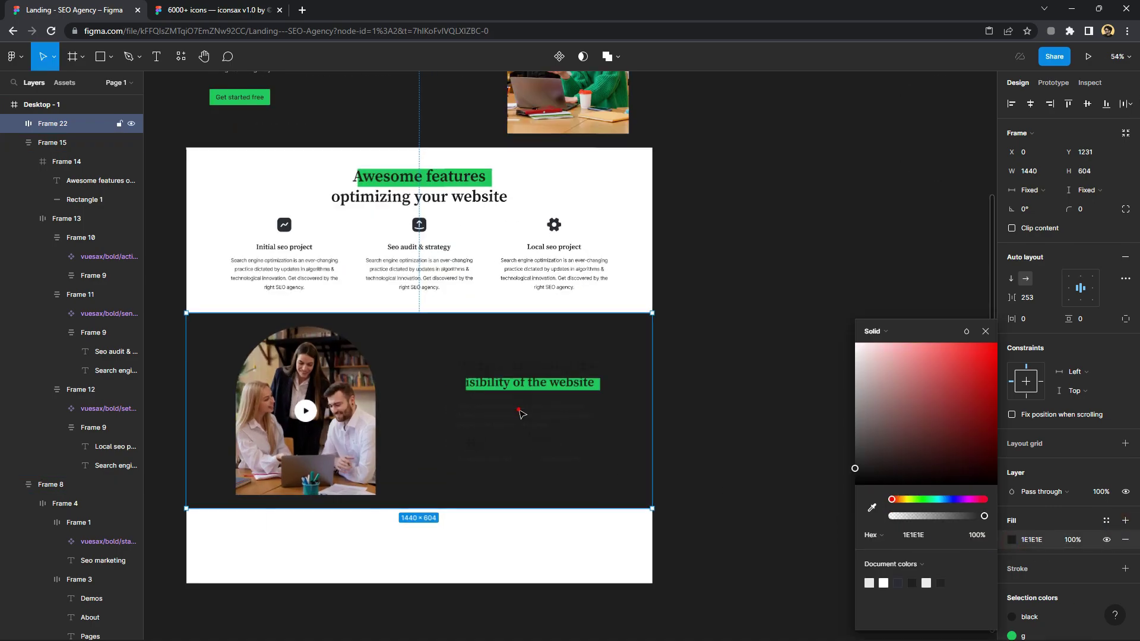
left_click(522, 411)
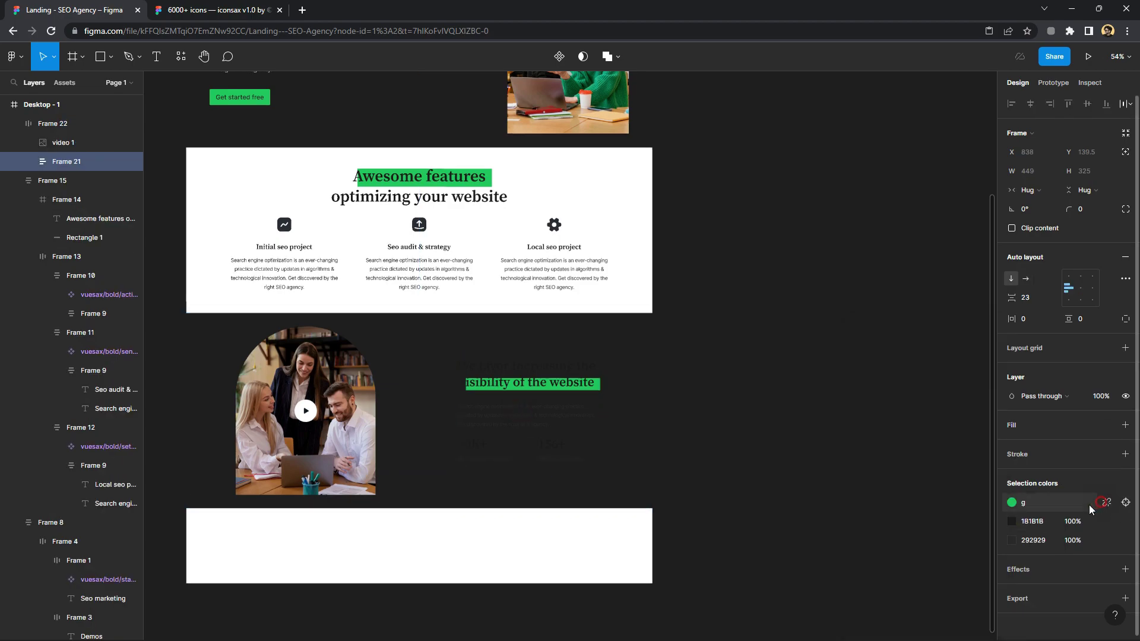
left_click(1012, 502)
left_click_drag(911, 450, 848, 365)
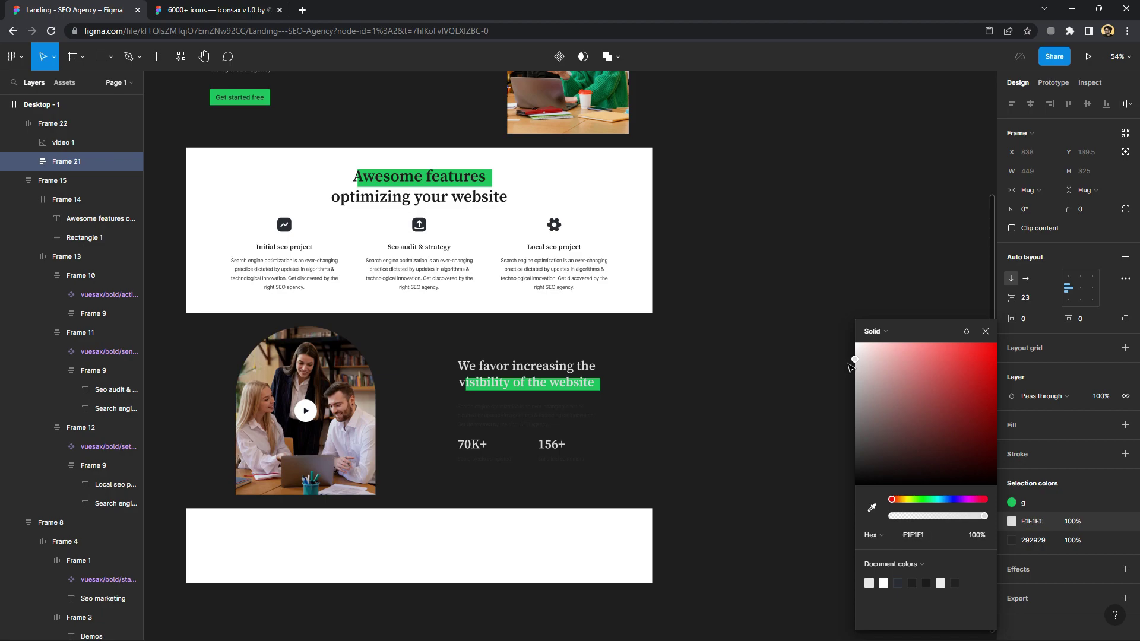
key("Escape")
key("Escape")
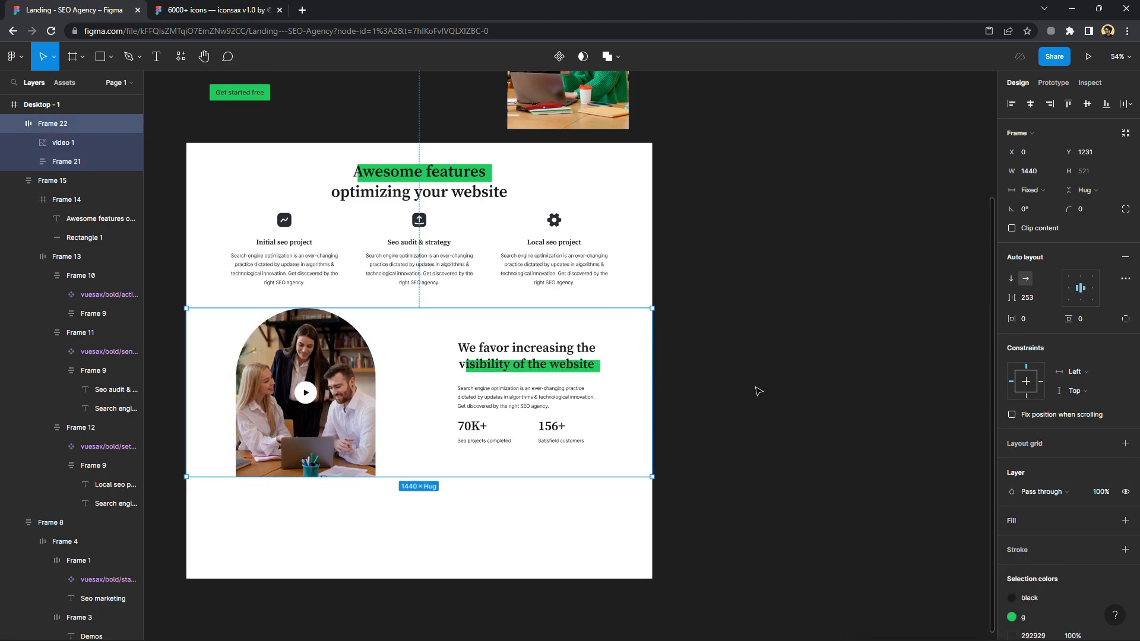
Lengthen the Desktop-1 page frame to 2732 px high
left_click(715, 446)
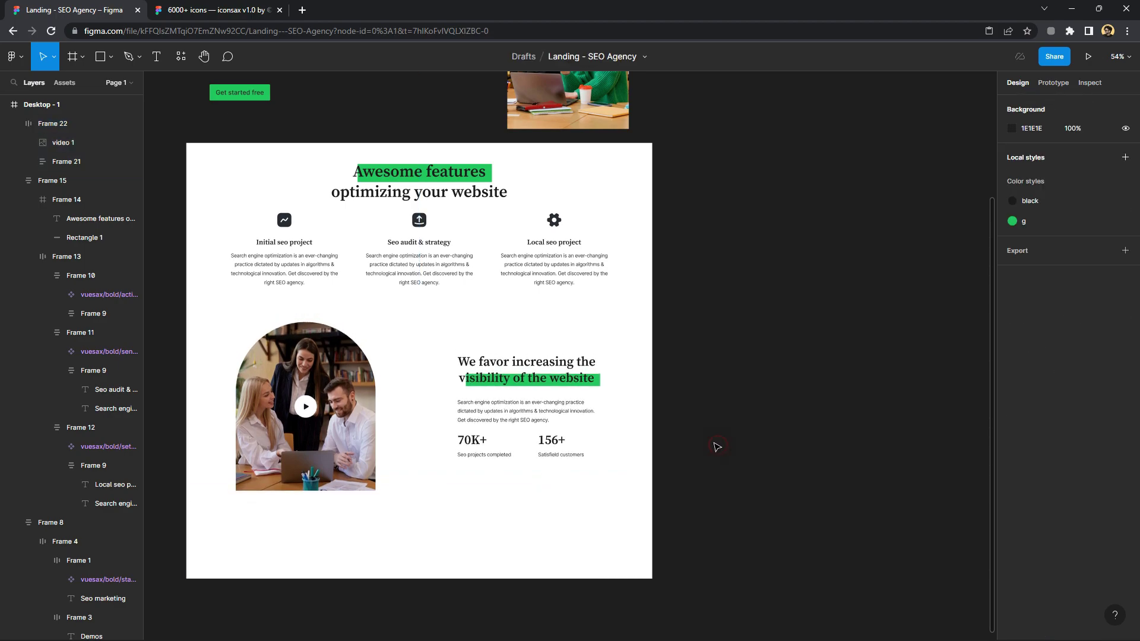
scroll(715, 445, "down", 5, "ctrl")
left_click(489, 198)
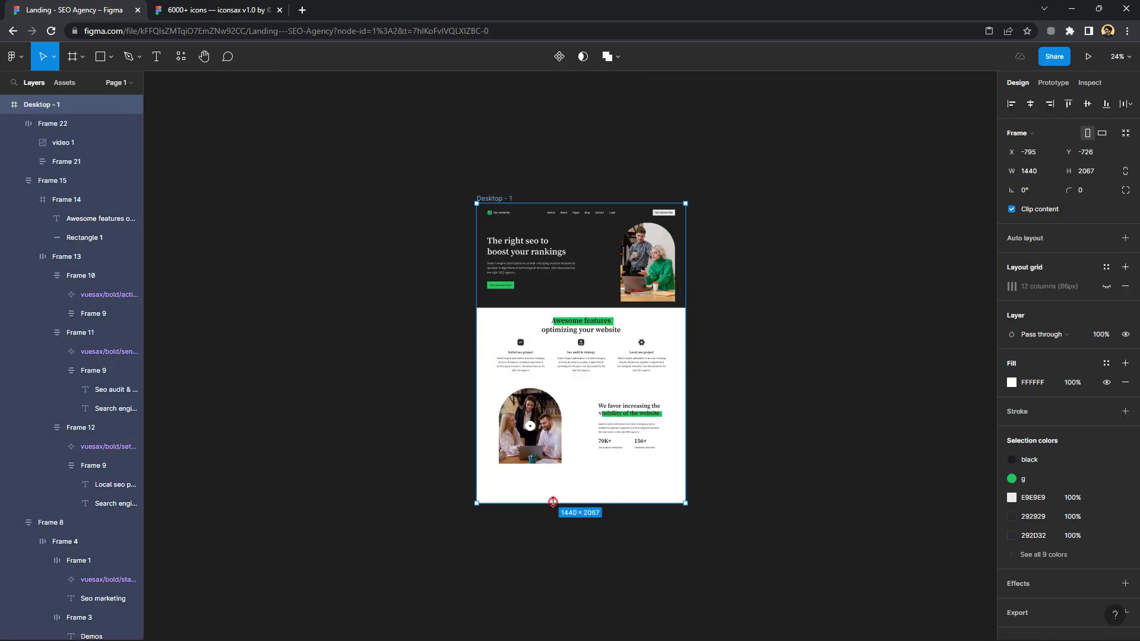
left_click_drag(552, 503, 551, 610)
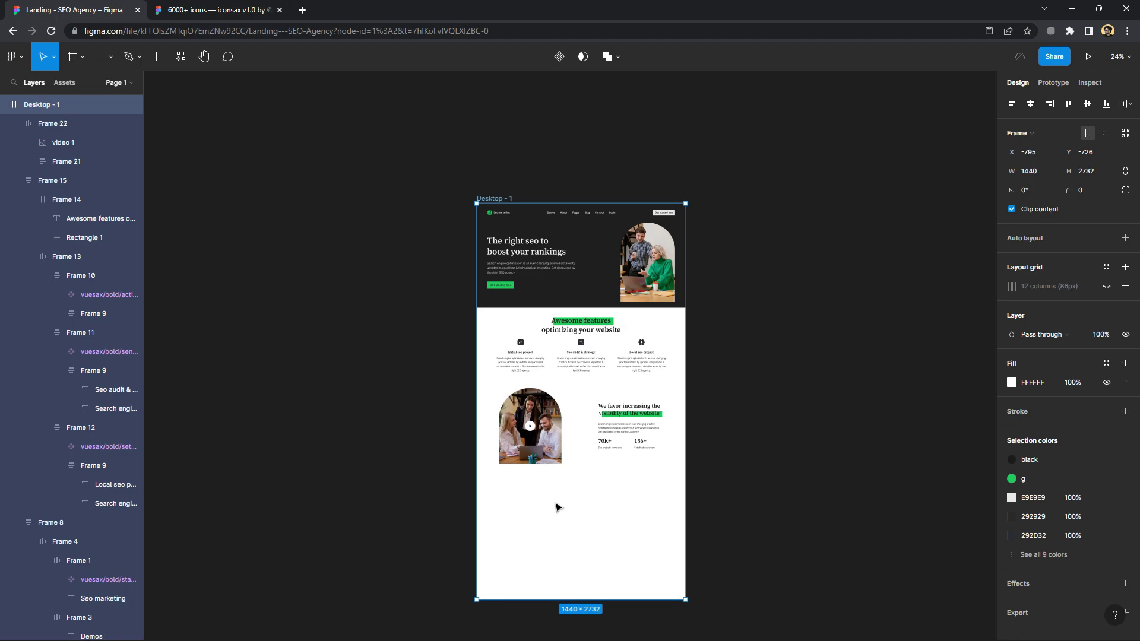
scroll(611, 416, "down", 2)
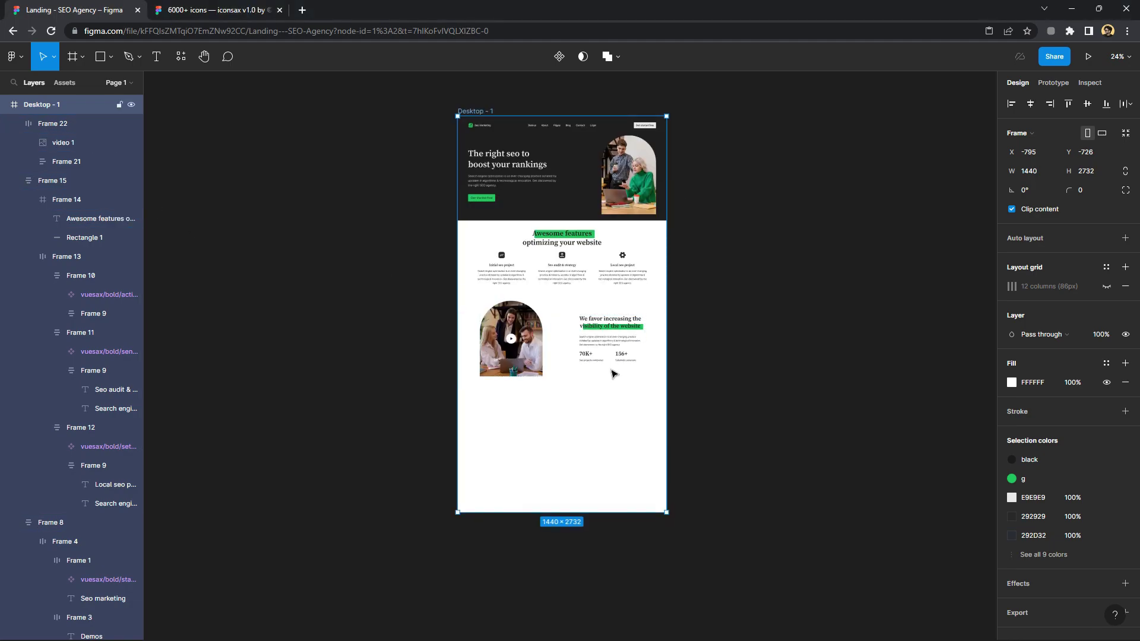
scroll(611, 372, "up", 5, "ctrl")
Copy a section heading below the image as 'Target analysis' at font size 30
double_click(616, 272)
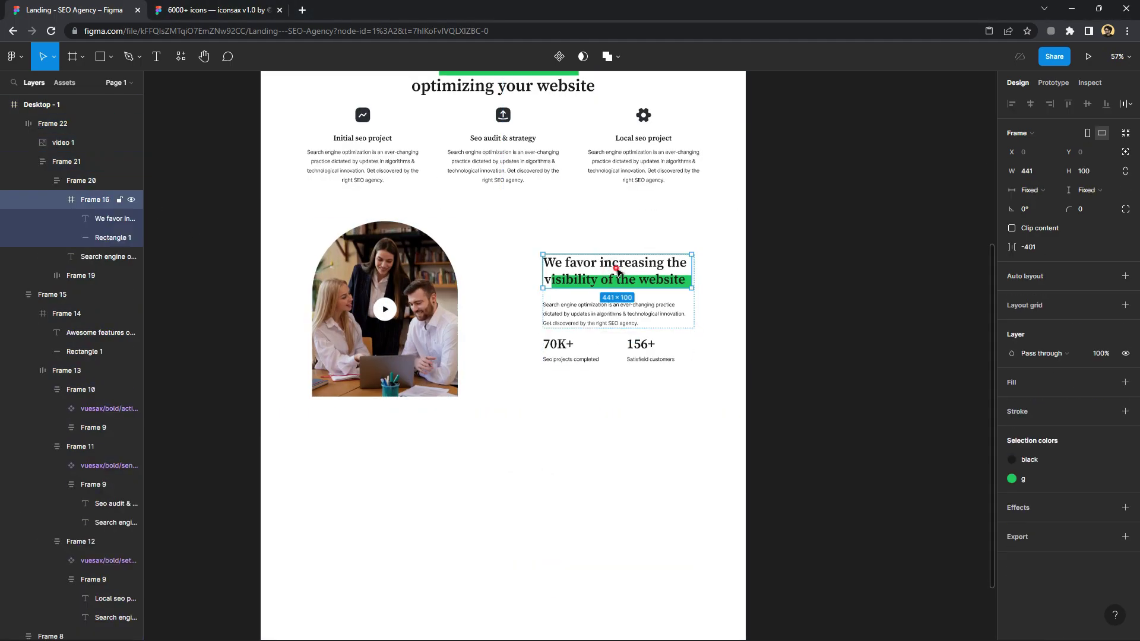
left_click_drag(621, 271, 378, 448)
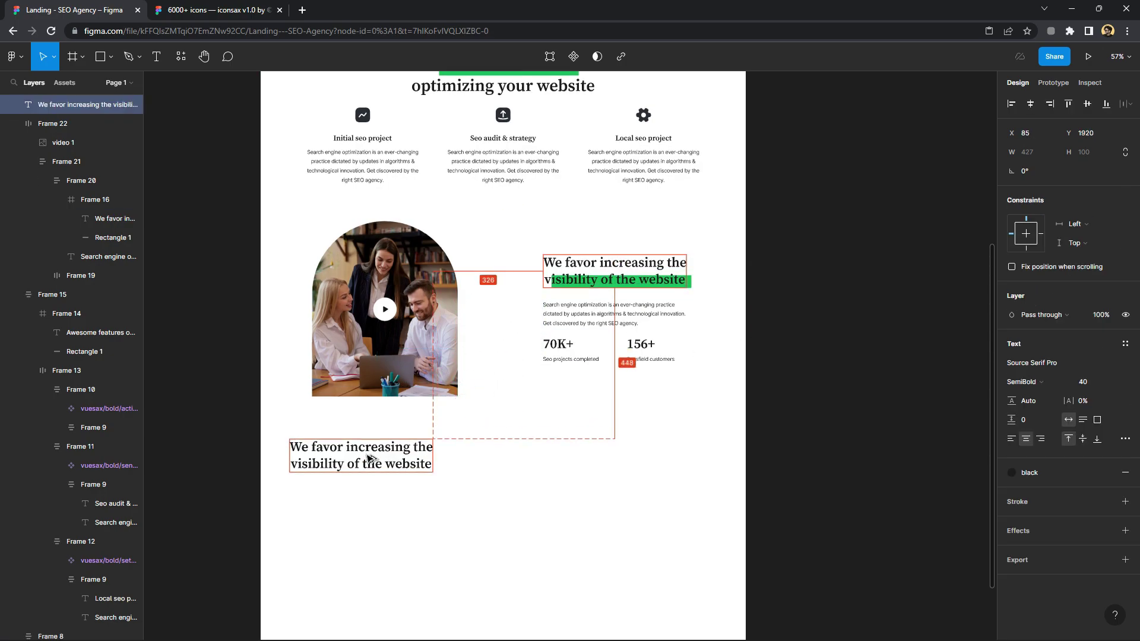
type("Ta")
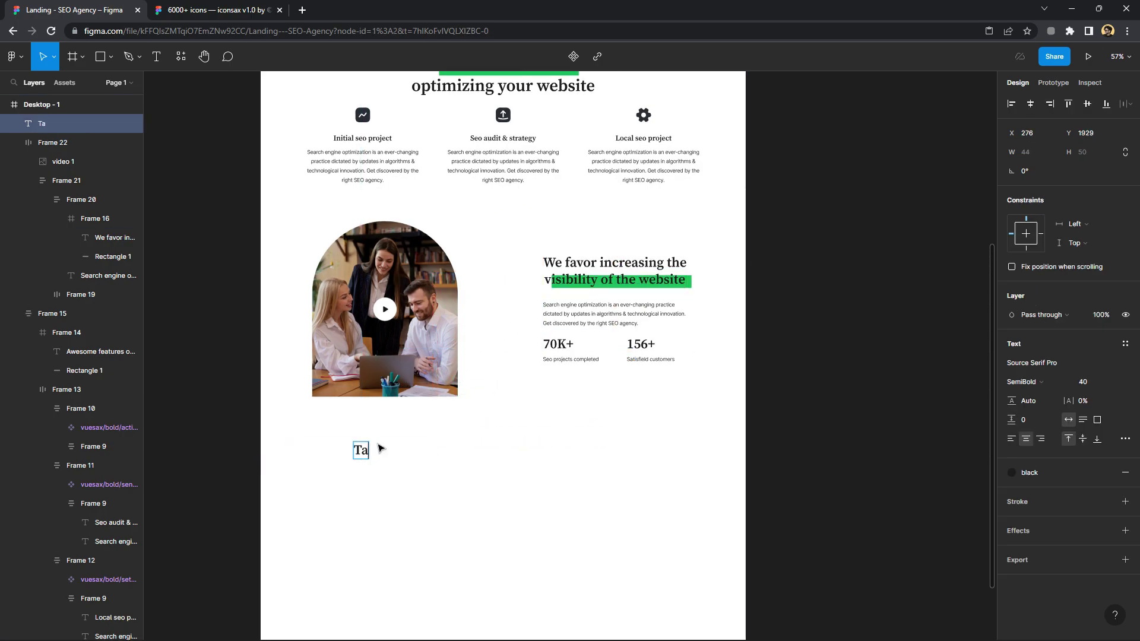
type("rge")
type("t a")
type("na")
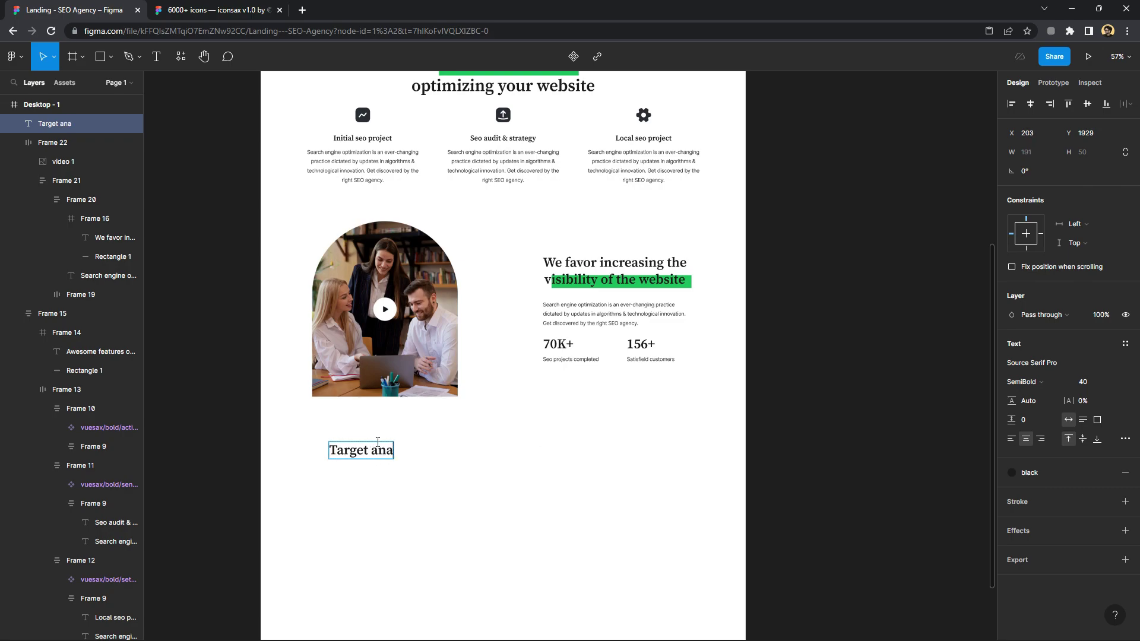
type("ly")
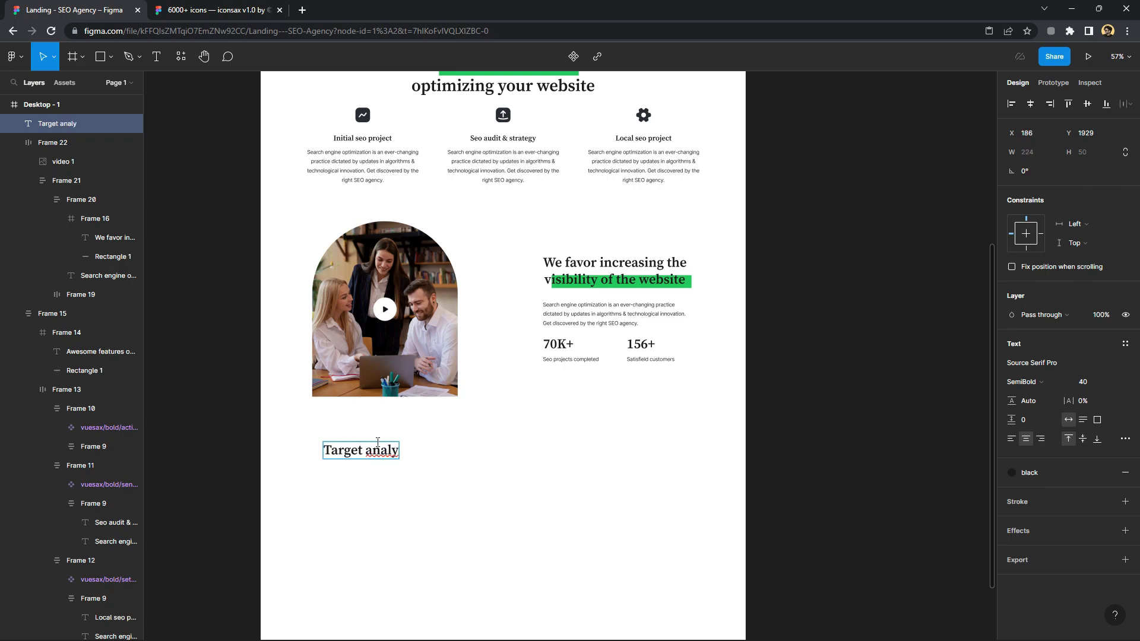
type("sis")
key("Escape")
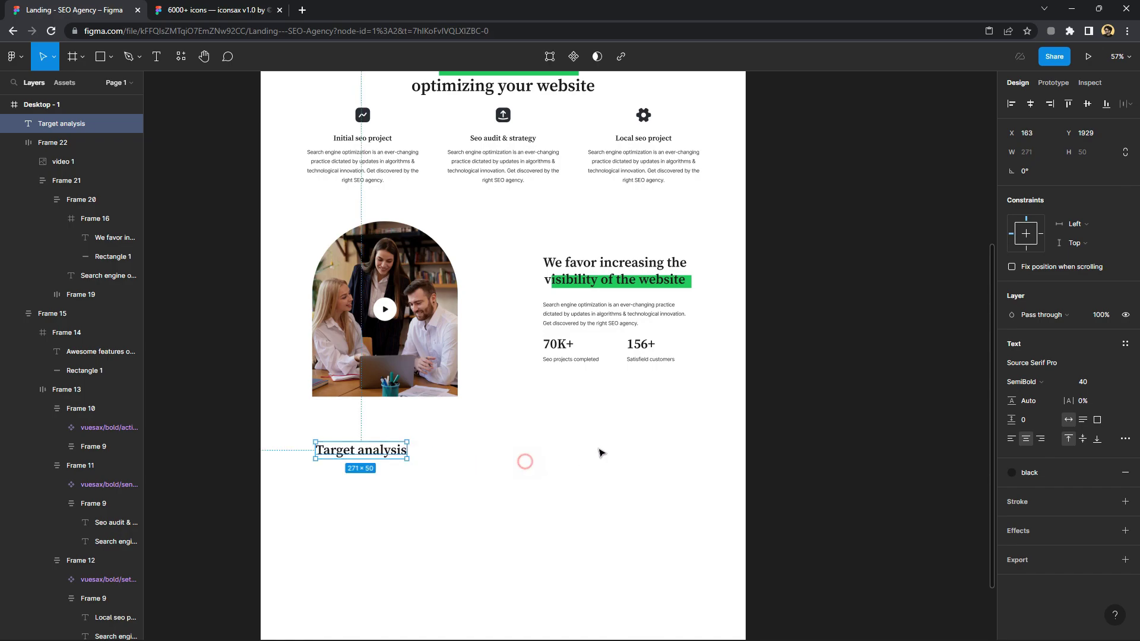
left_click(1083, 383)
key("Return")
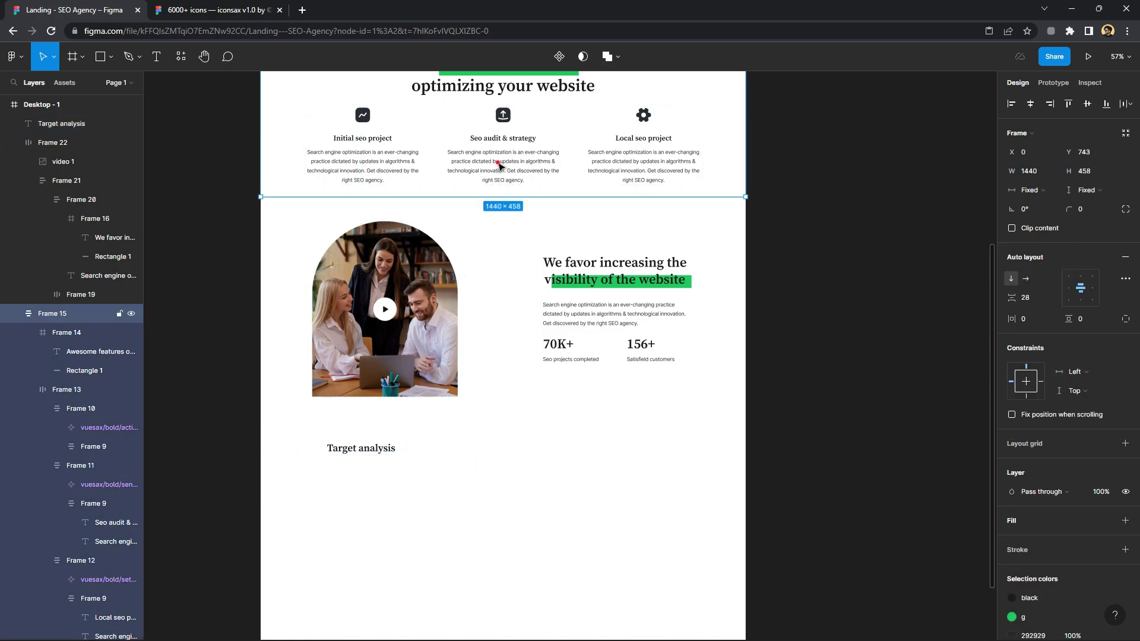
Copy the Seo audit description under Target analysis, widened and left-aligned
double_click(501, 167)
left_click(499, 166)
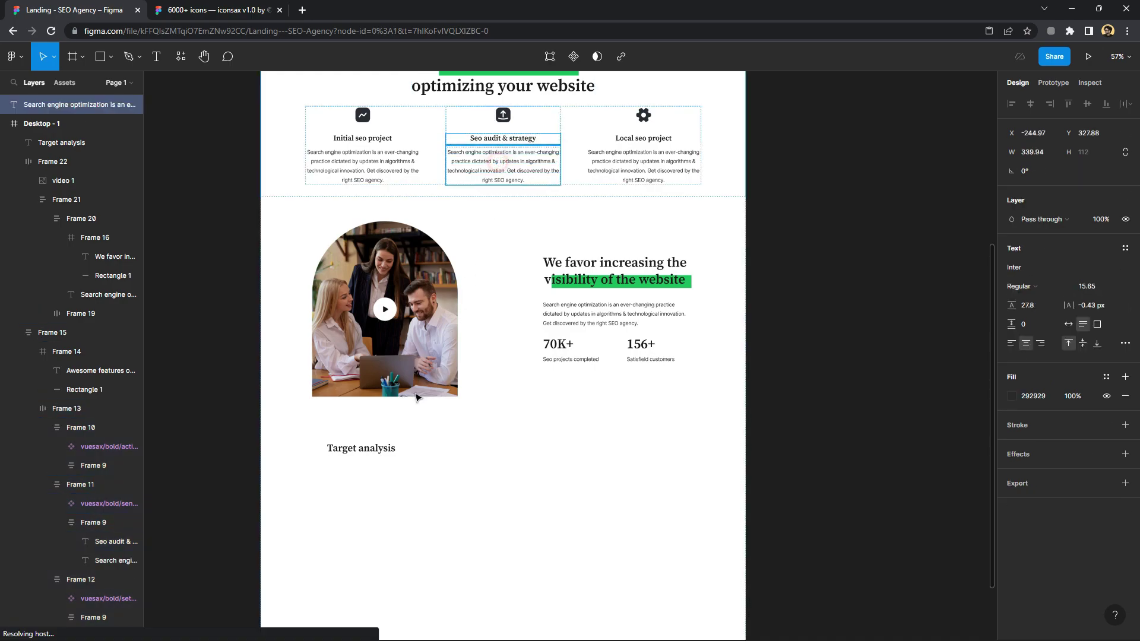
left_click_drag(499, 167, 384, 485)
left_click_drag(463, 488, 547, 486)
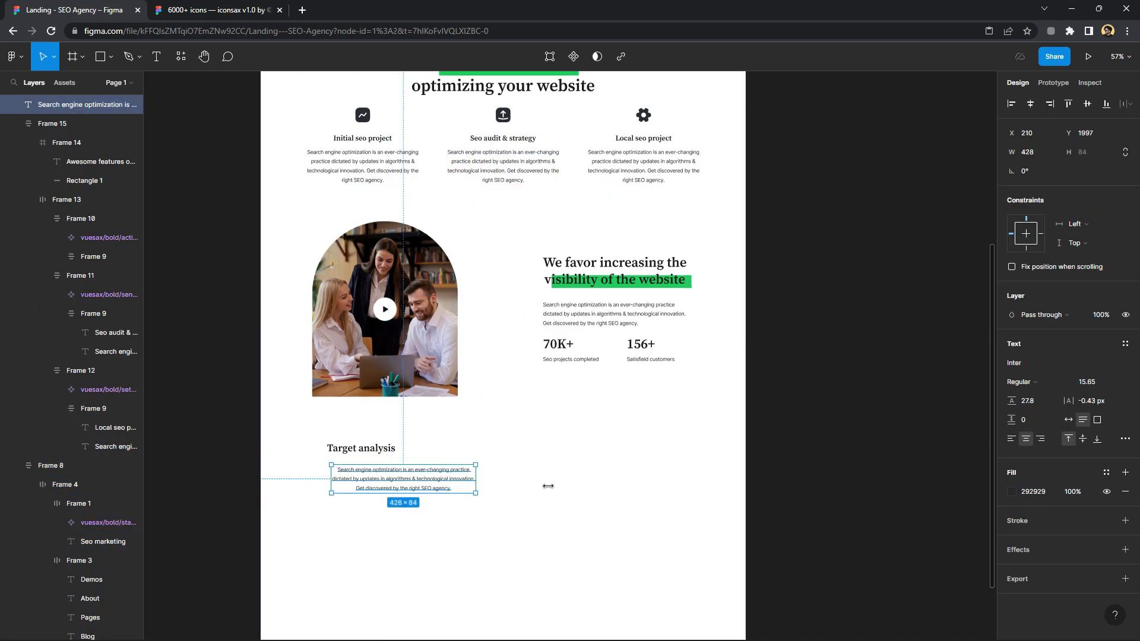
left_click(1012, 439)
left_click_drag(433, 492, 342, 453)
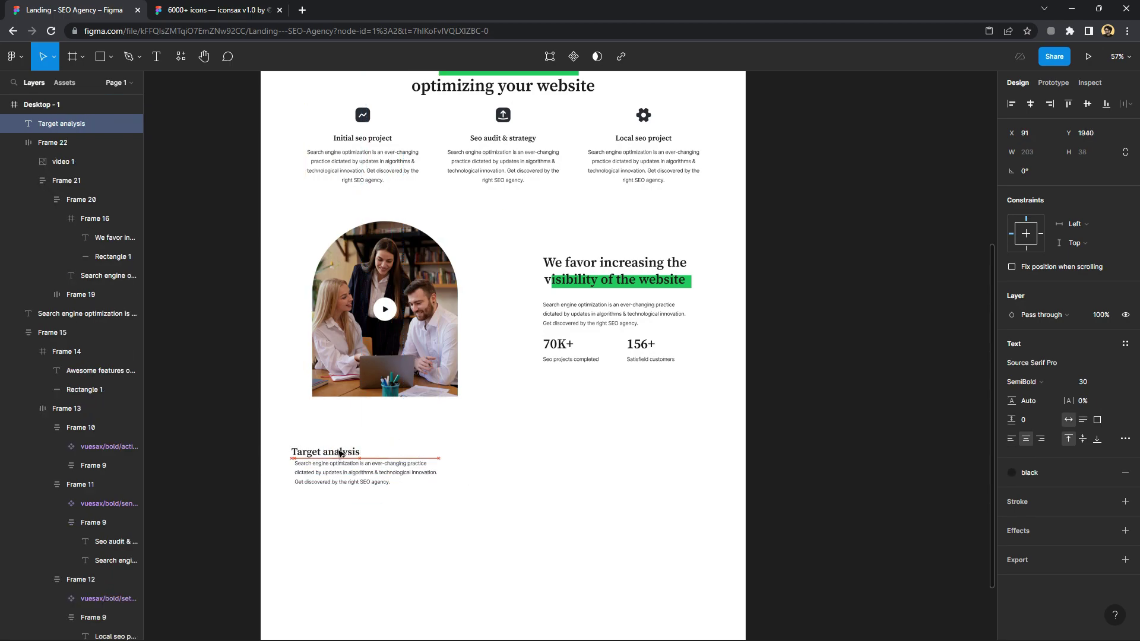
Copy the linear arrow-right icon from the iconsax file's Linear page
left_click(217, 9)
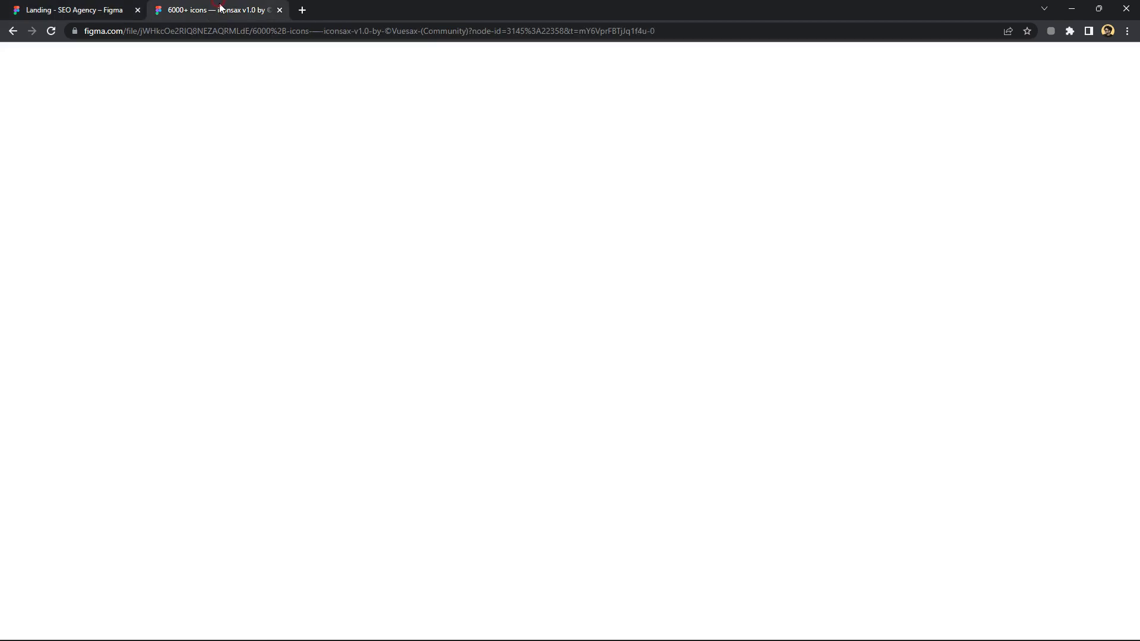
scroll(407, 284, "down", 5, "ctrl")
scroll(408, 284, "down", 3, "ctrl")
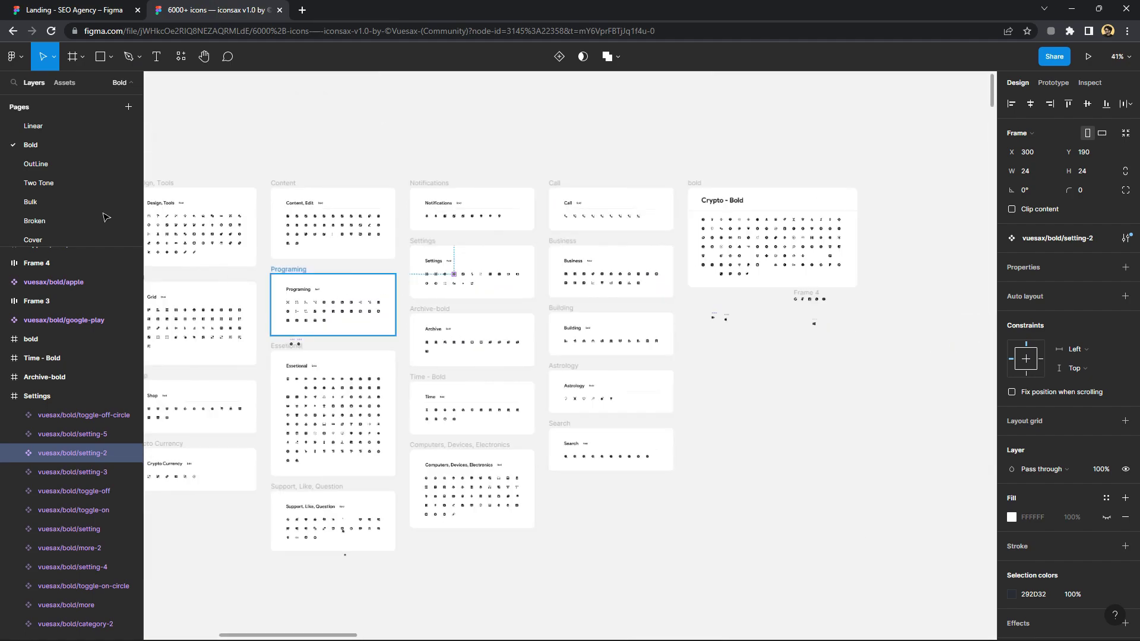
left_click(33, 126)
scroll(400, 356, "up", 3, "ctrl")
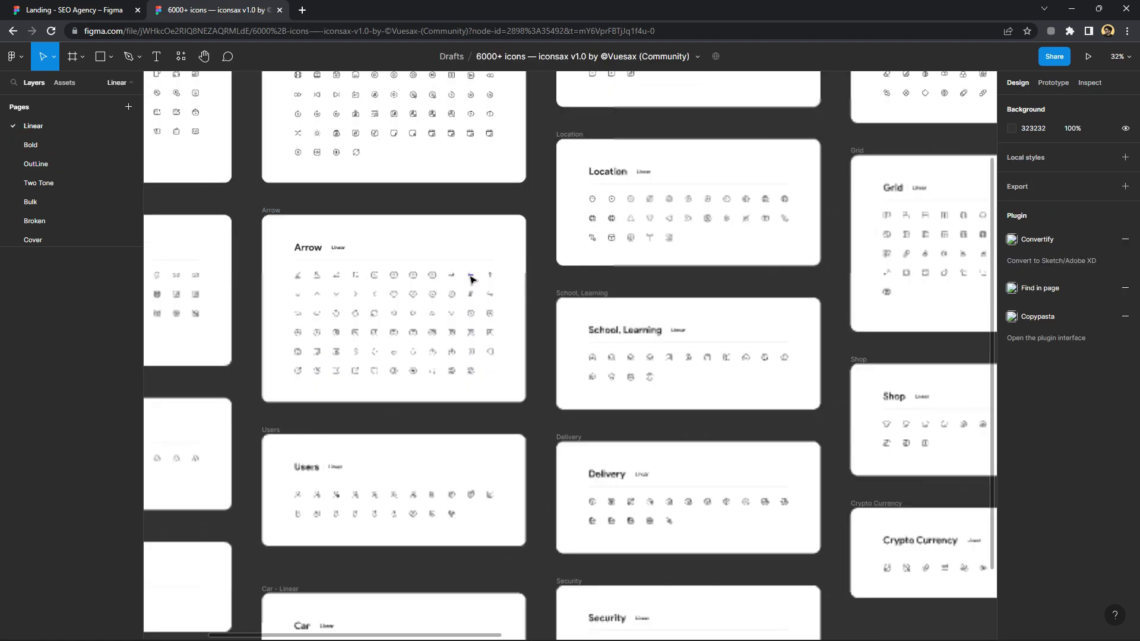
scroll(471, 280, "up", 1, "ctrl")
left_click(445, 291)
right_click(447, 291)
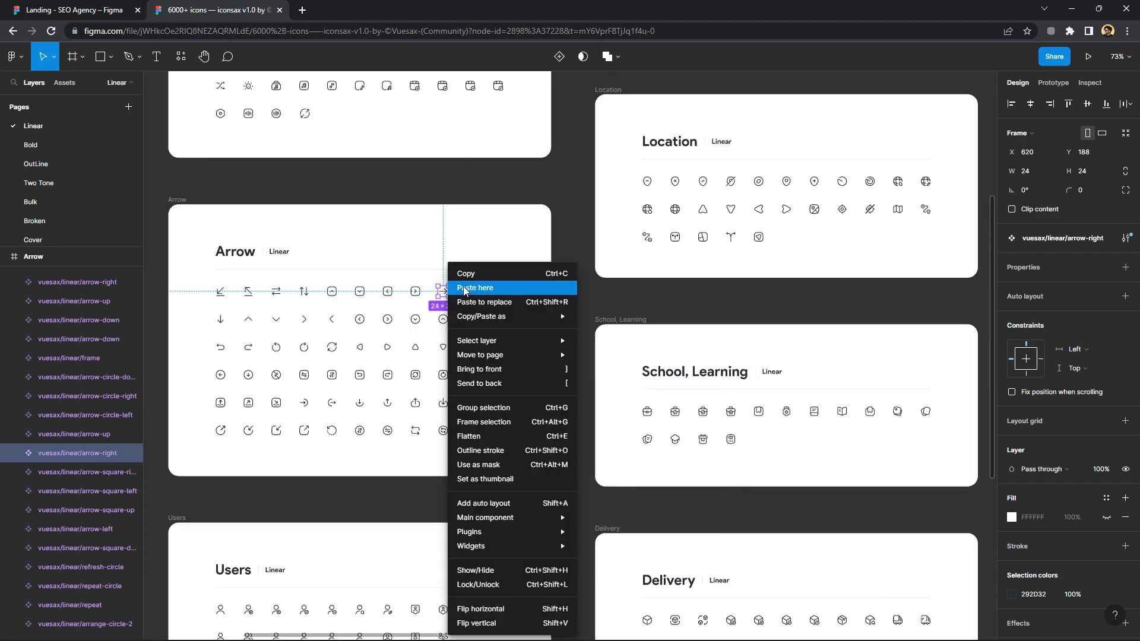
key("ctrl+c")
Paste the arrow-right icon into the Landing file below the Target analysis text
left_click(89, 10)
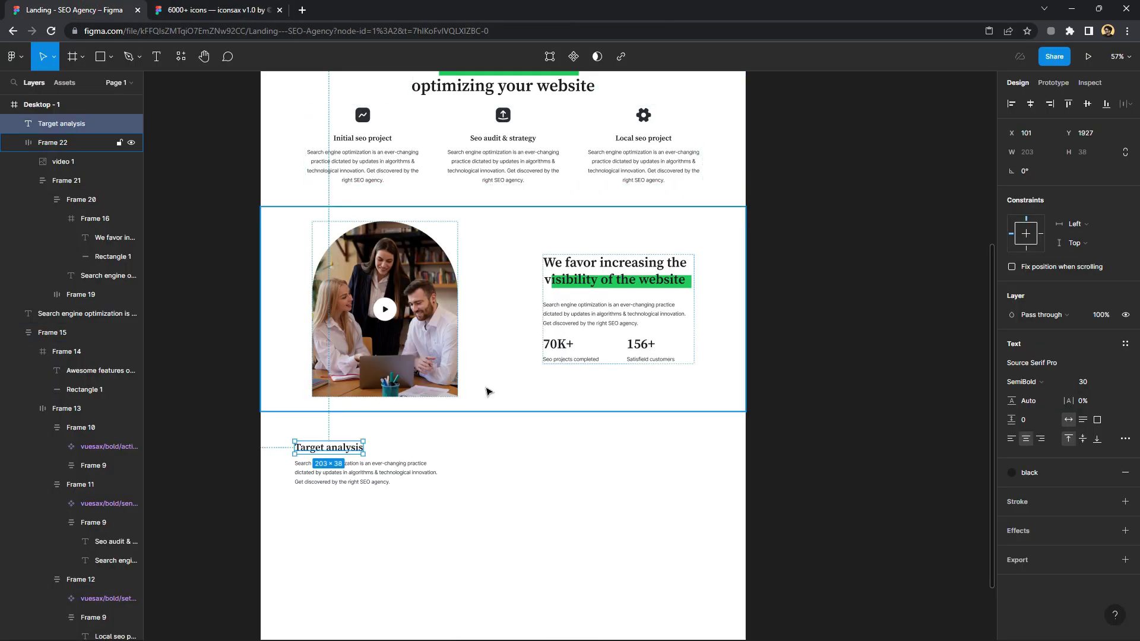
right_click(493, 487)
left_click(518, 273)
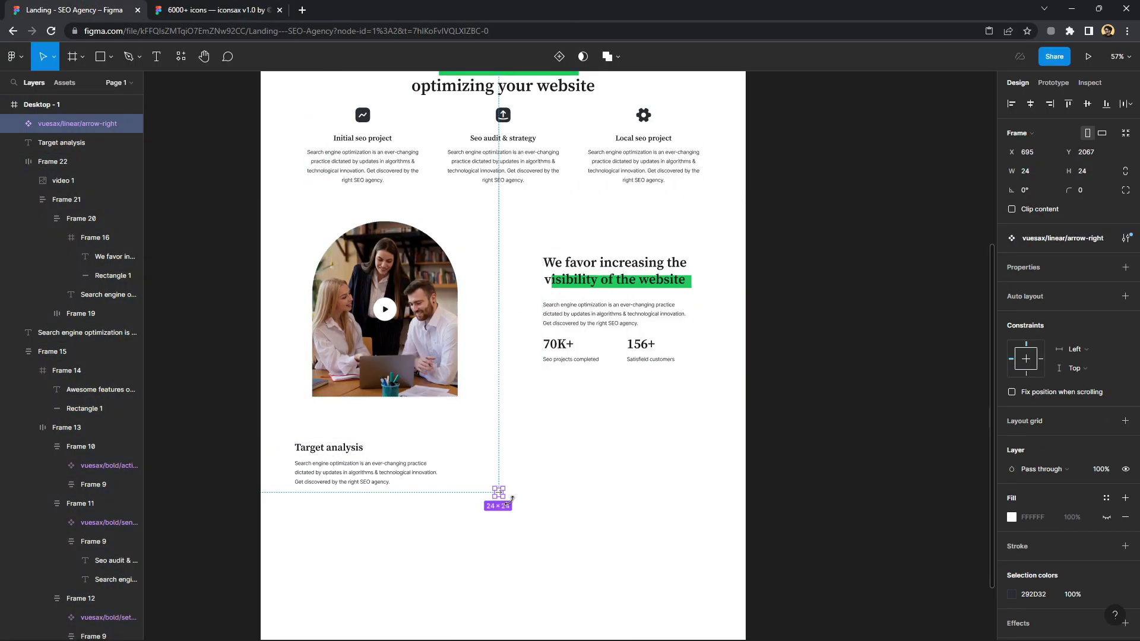
mouse_move(499, 495)
left_mouse_down()
mouse_move(337, 472)
mouse_move(340, 501)
left_mouse_up()
Duplicate the paragraph as a 17.65-size 'Discover more' line with the arrow beside it
left_click(336, 472)
scroll(341, 501, "up", 5)
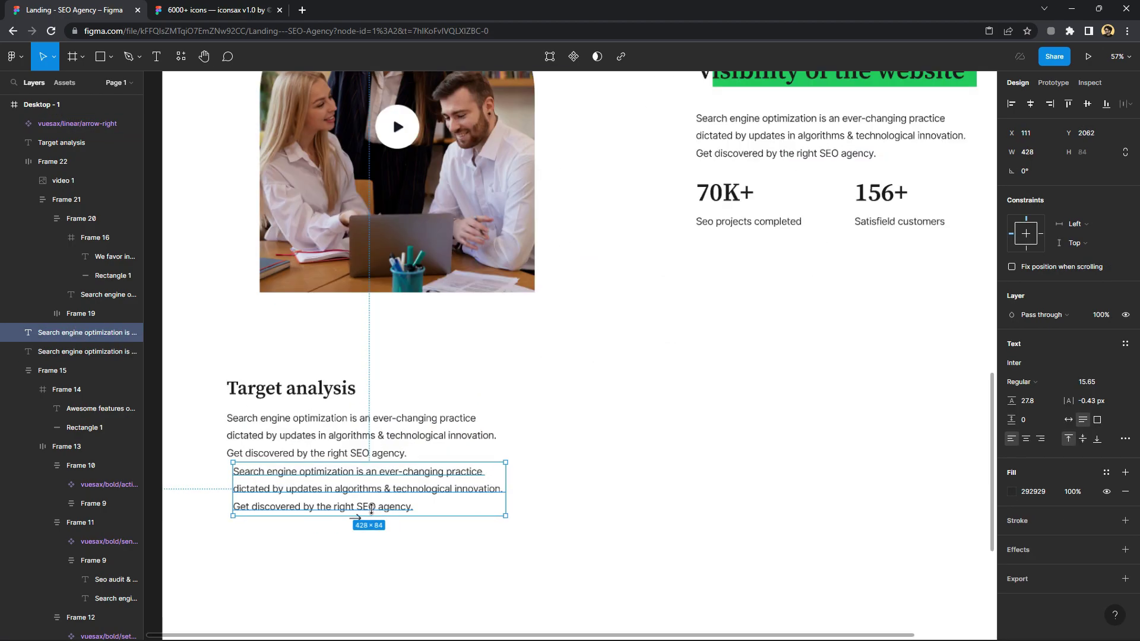
double_click(376, 495)
type("D")
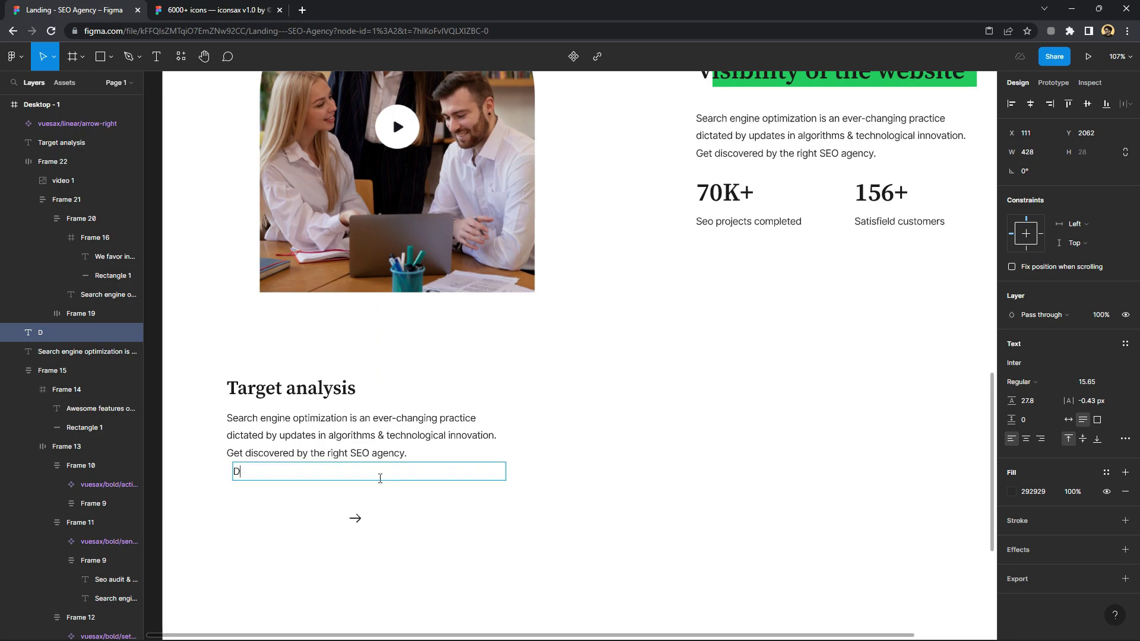
type("iscover more")
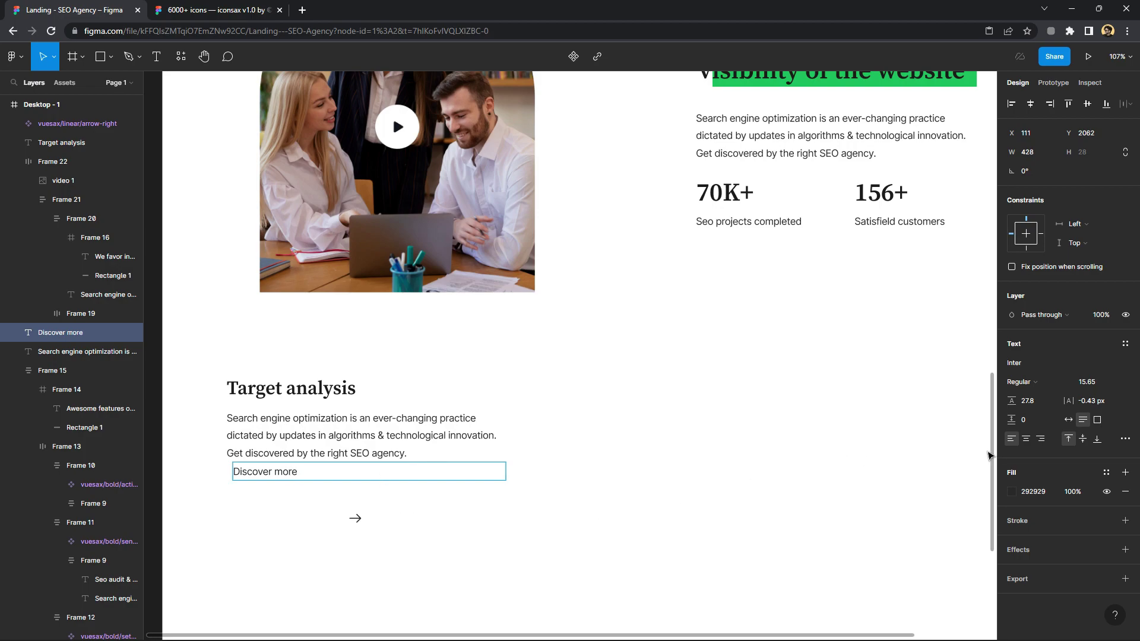
left_click(1069, 420)
left_click(1086, 382)
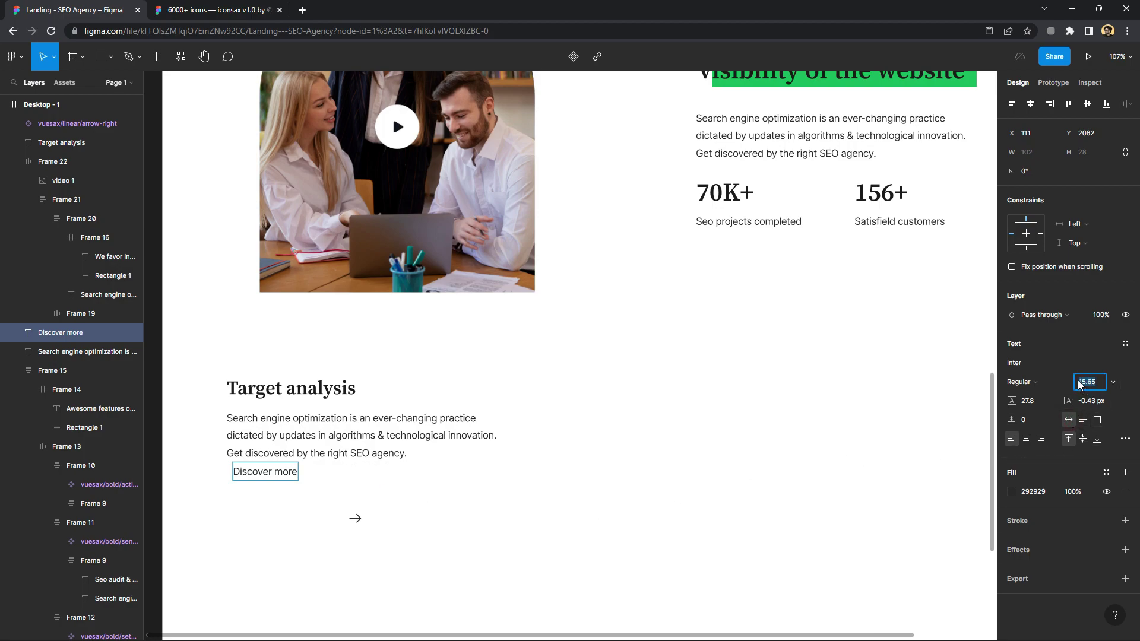
type("17.65")
left_click(481, 517)
left_click(1082, 383)
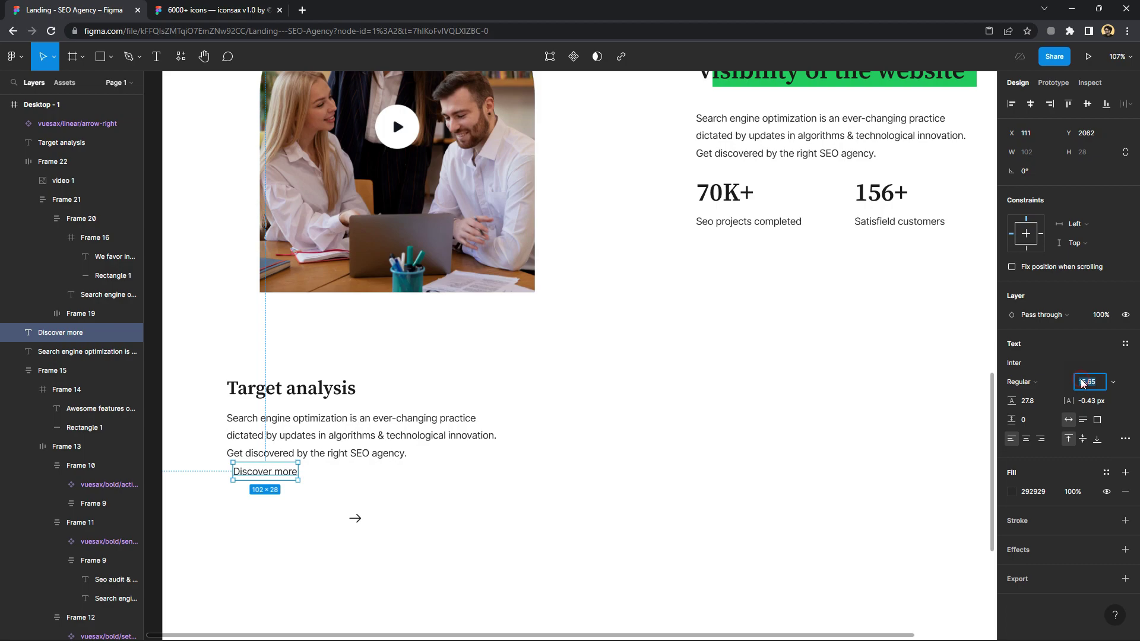
key("Up")
key("Up")
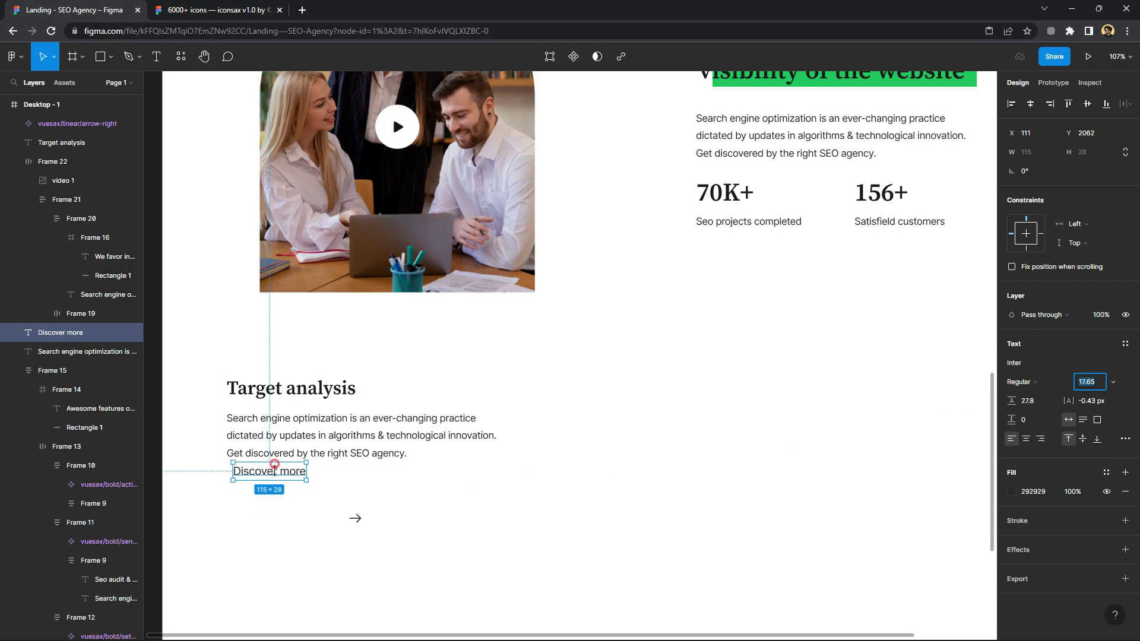
left_click_drag(274, 465, 272, 480)
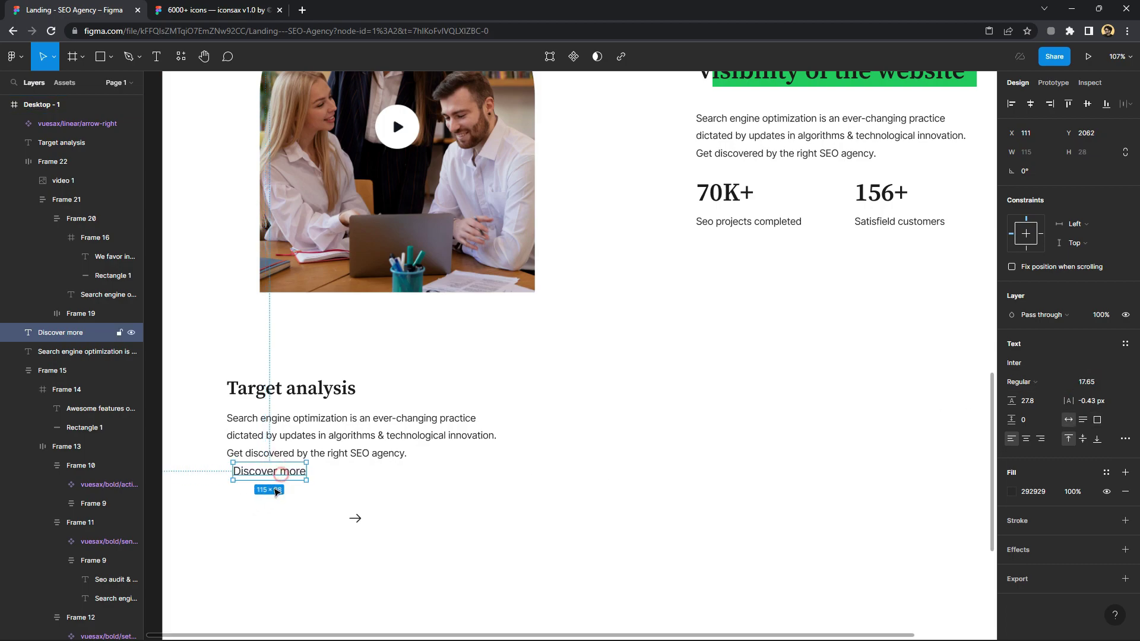
key("shift+Left")
left_click_drag(354, 520, 322, 492)
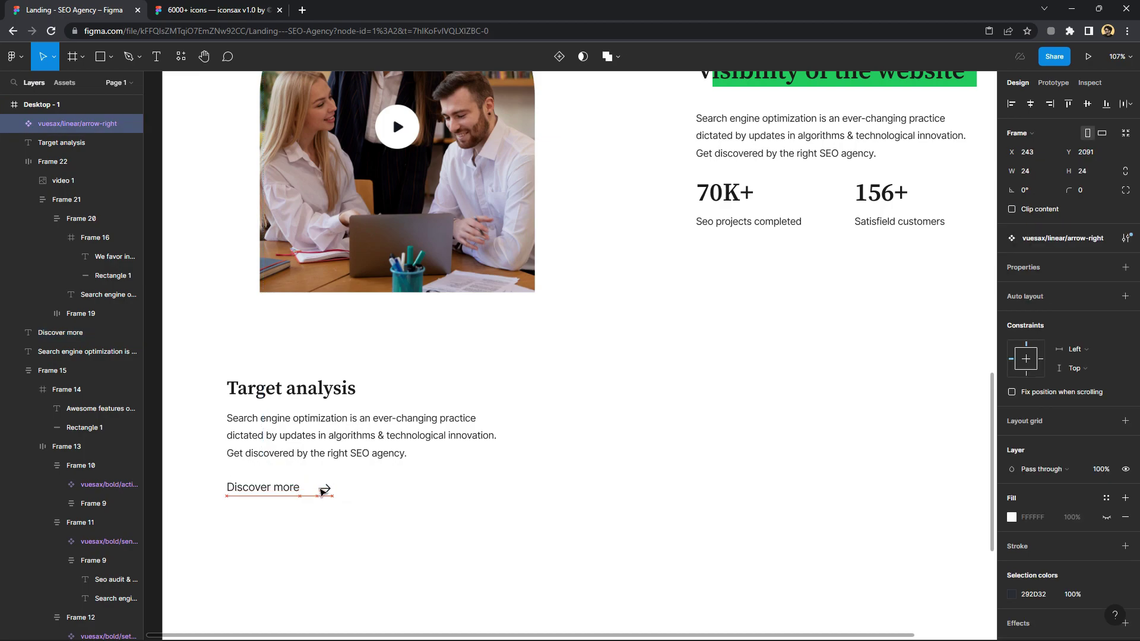
Wrap 'Discover more' and its arrow in a horizontal auto-layout frame
left_click(279, 488, "shift")
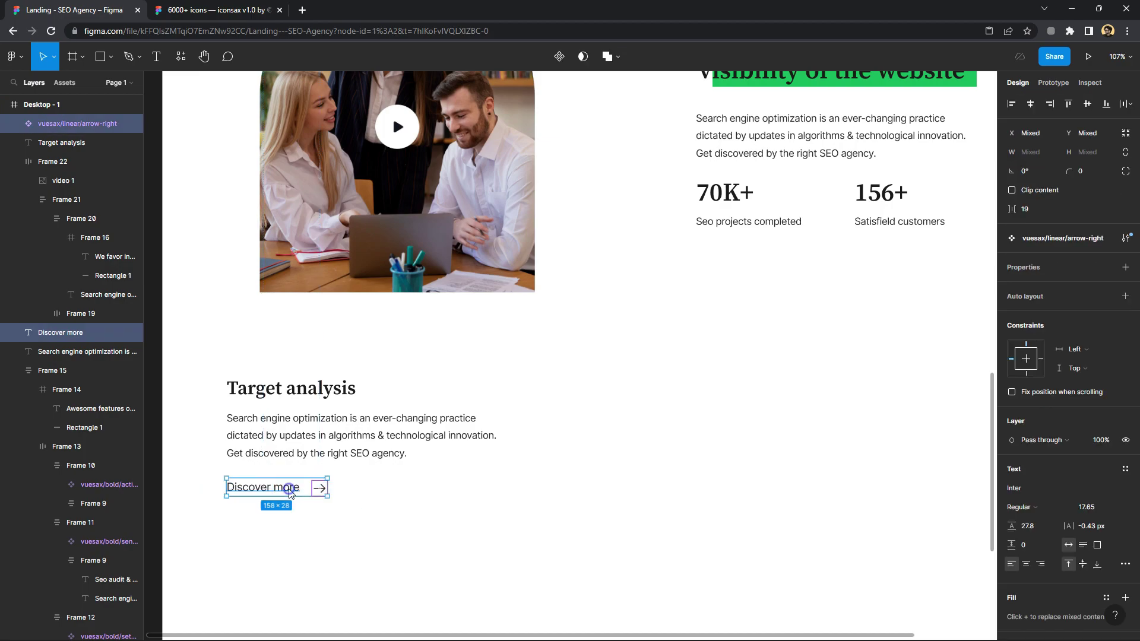
right_click(287, 488)
left_click(321, 408)
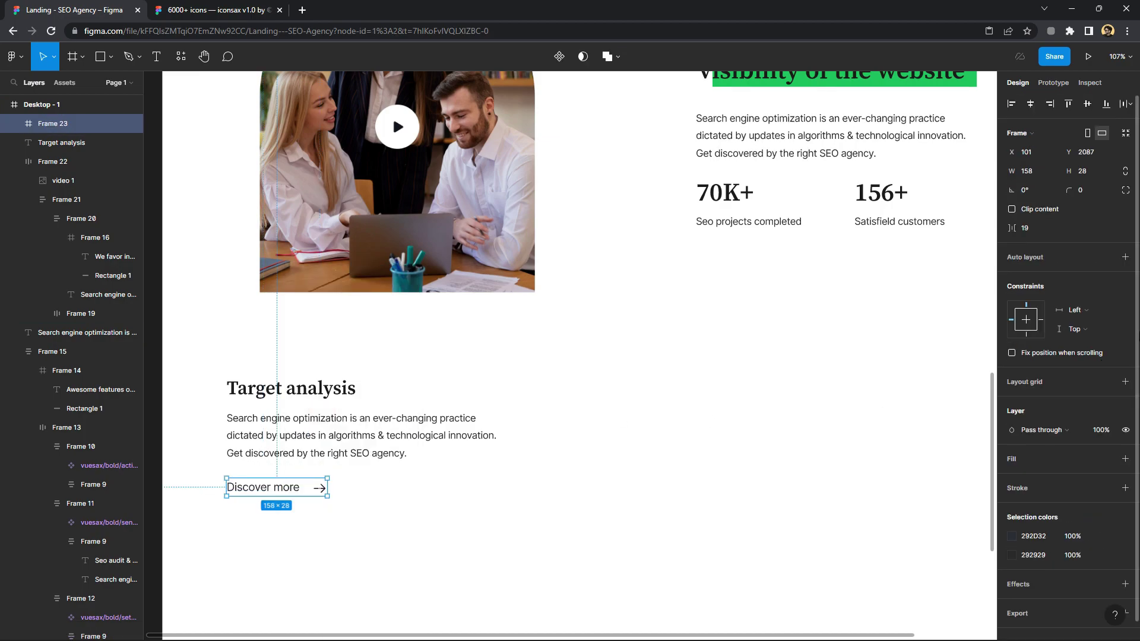
left_click(1114, 257)
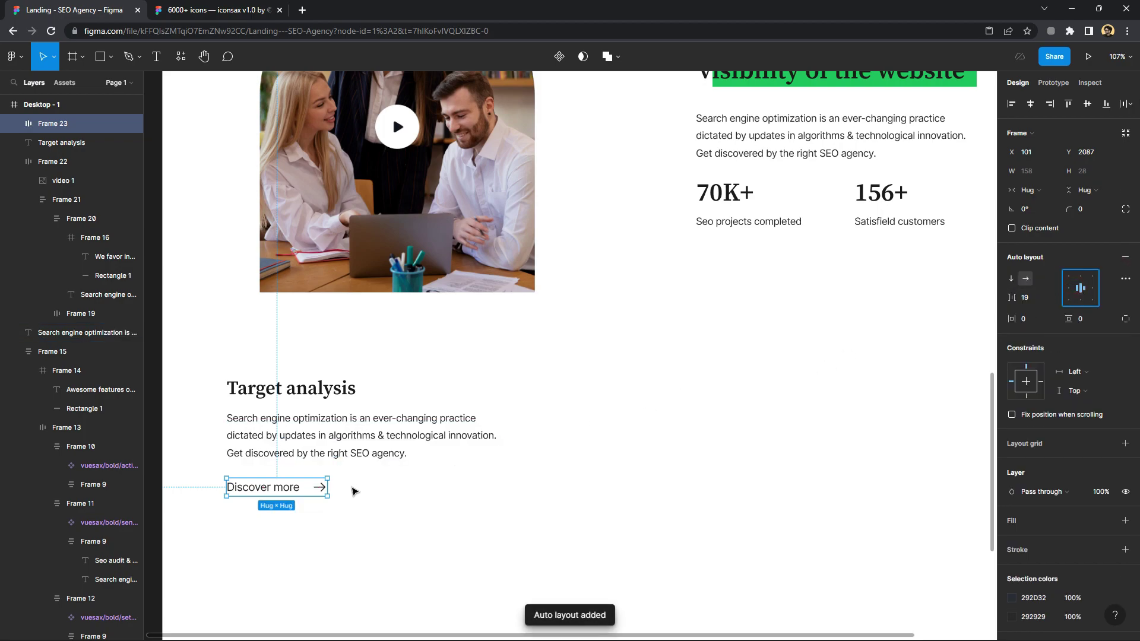
Draw a 428 px horizontal line beneath the Discover more row
left_click(110, 57)
left_click(77, 105)
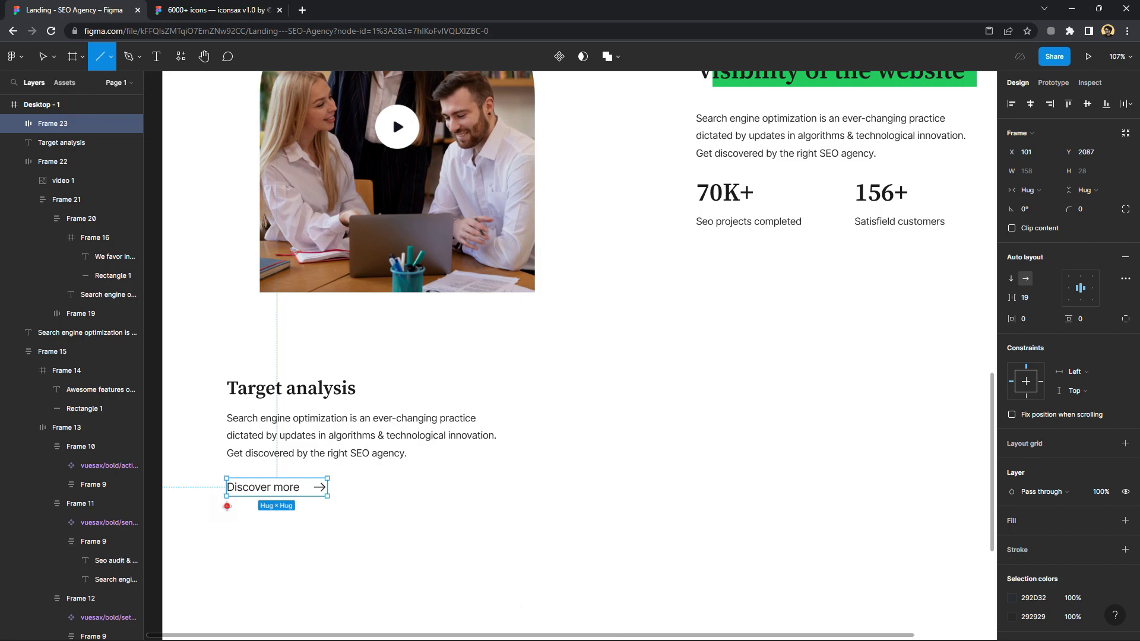
left_click_drag(227, 506, 500, 514)
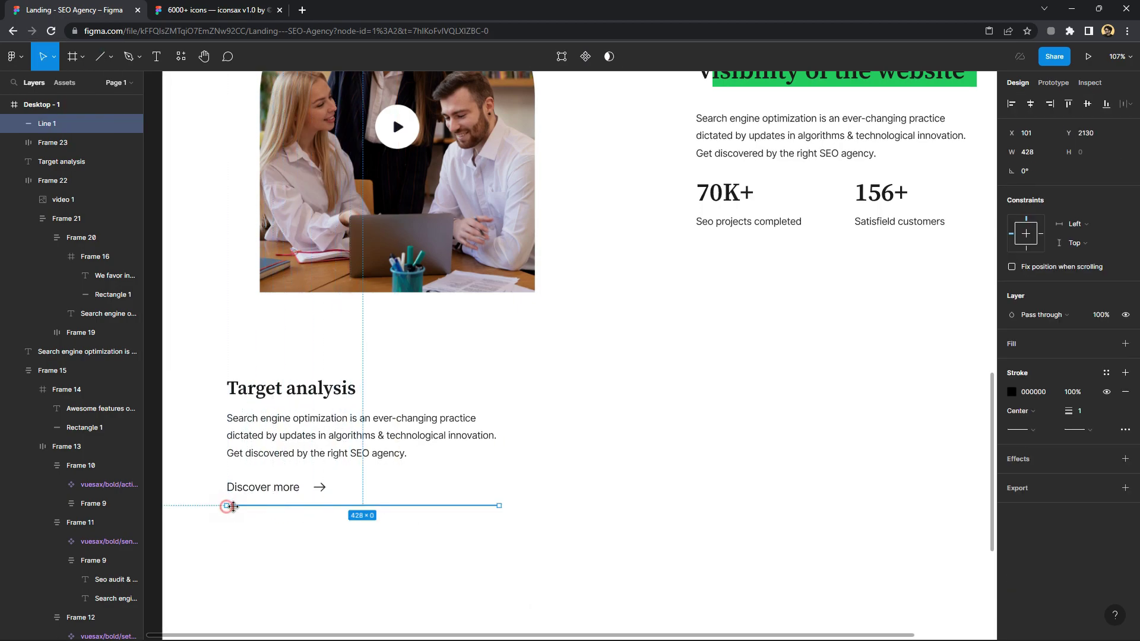
Frame the Target analysis heading and paragraph together with auto layout
left_click_drag(517, 469, 292, 393)
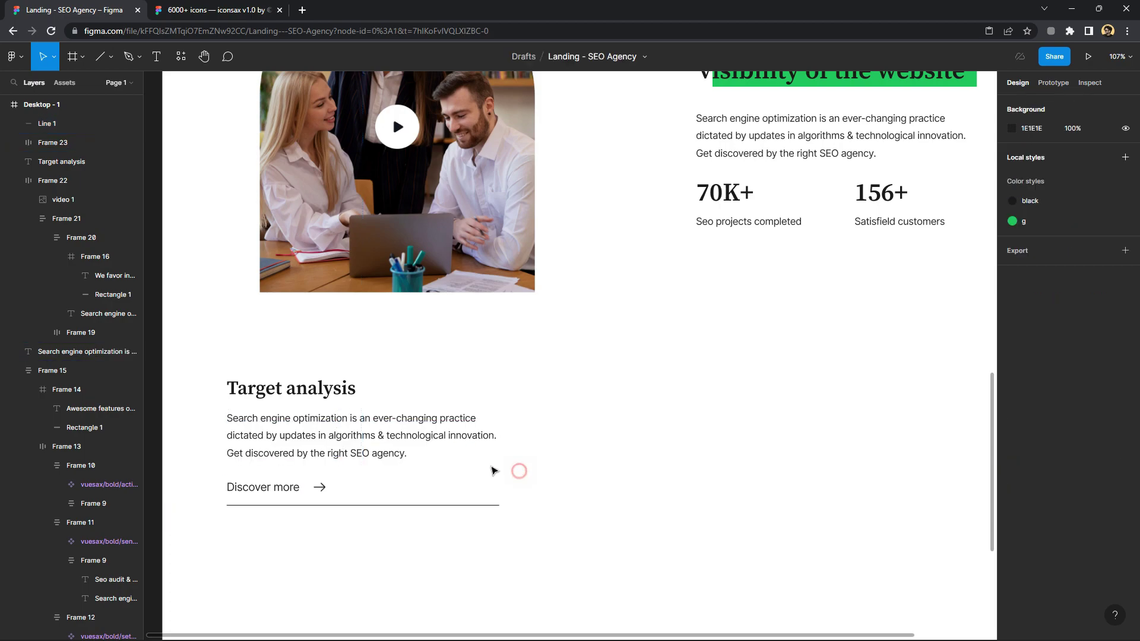
right_click(292, 393)
left_click(324, 435)
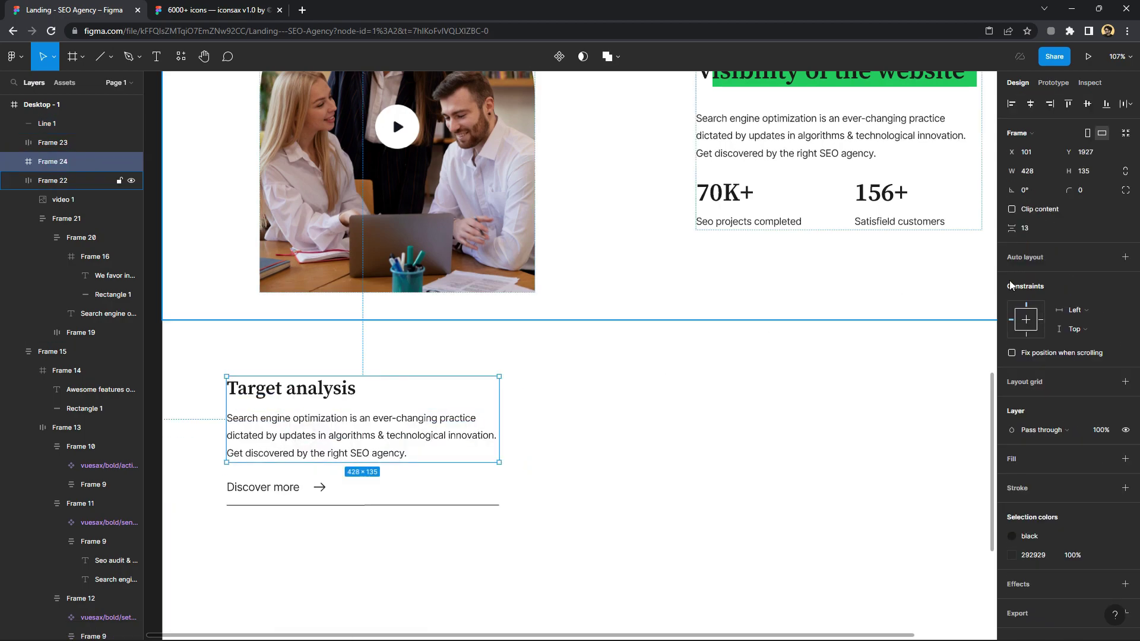
left_click(1125, 259)
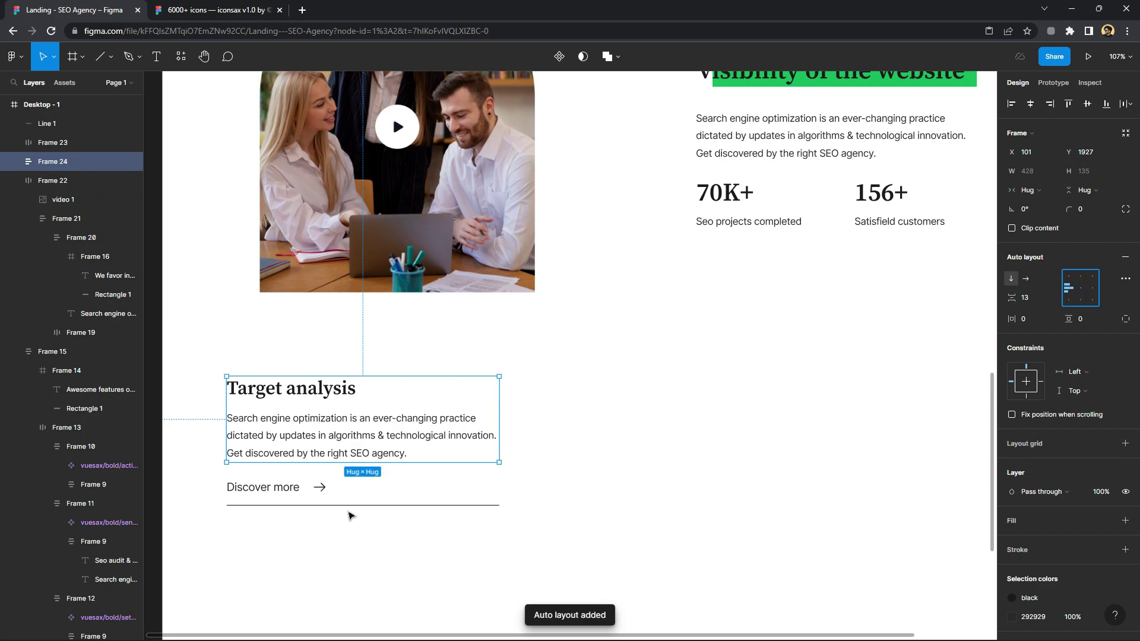
Frame heading group, link row and line into one auto-layout card spaced 20
left_click_drag(455, 540, 261, 386)
right_click(297, 392)
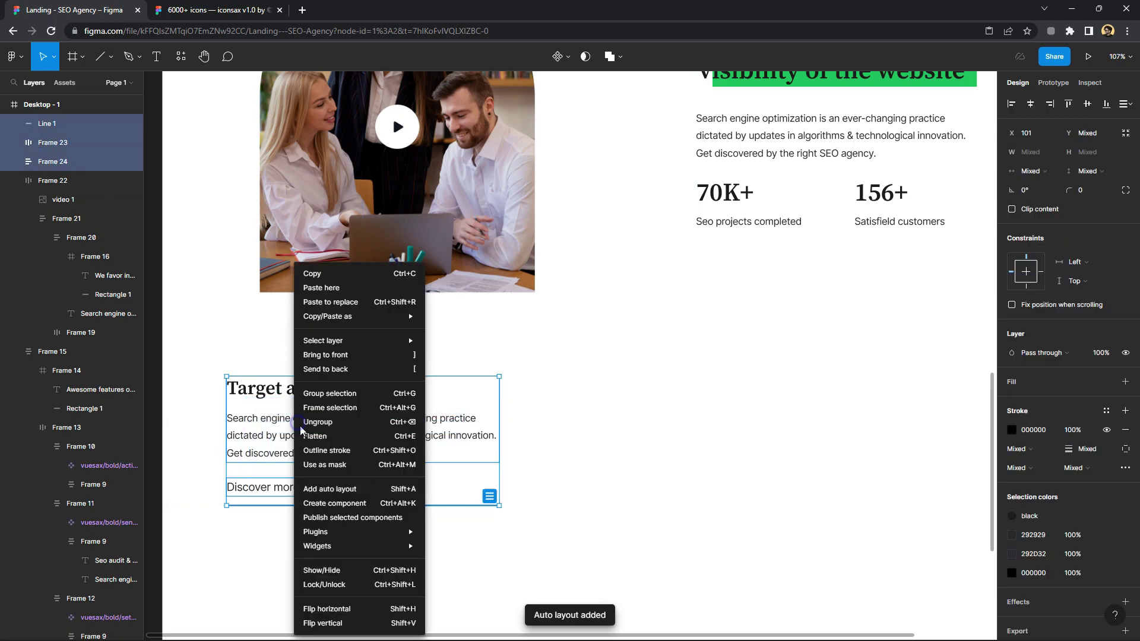
left_click(324, 404)
left_click(1125, 238)
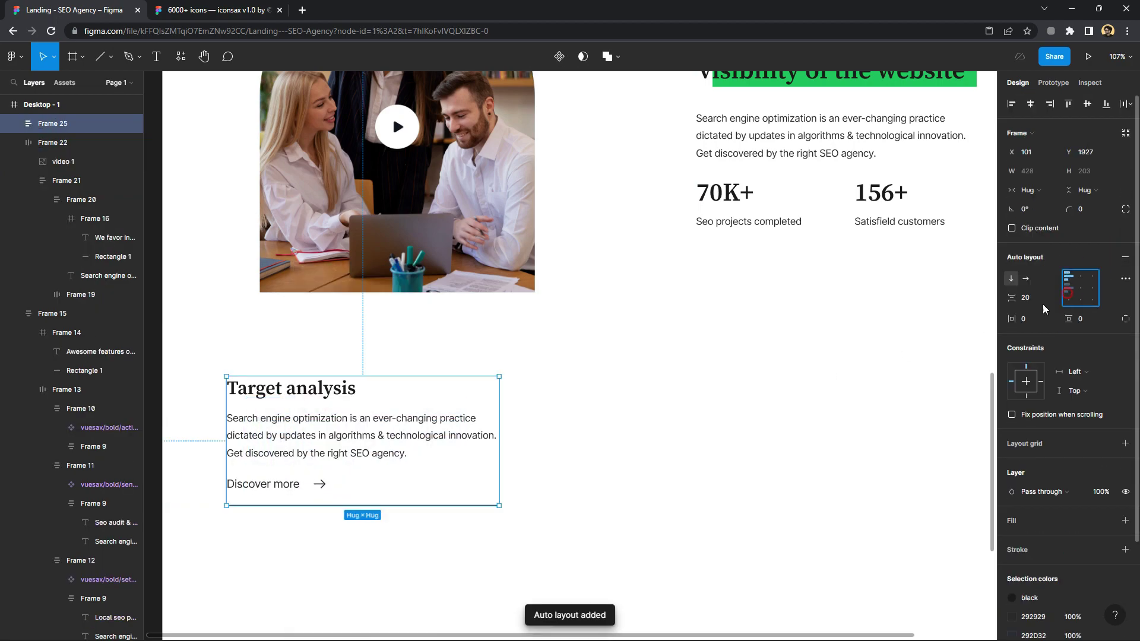
scroll(561, 437, "down", 3)
Duplicate the Target analysis card to the right and retitle the copy 'Content optimization'
left_click_drag(387, 415, 532, 416)
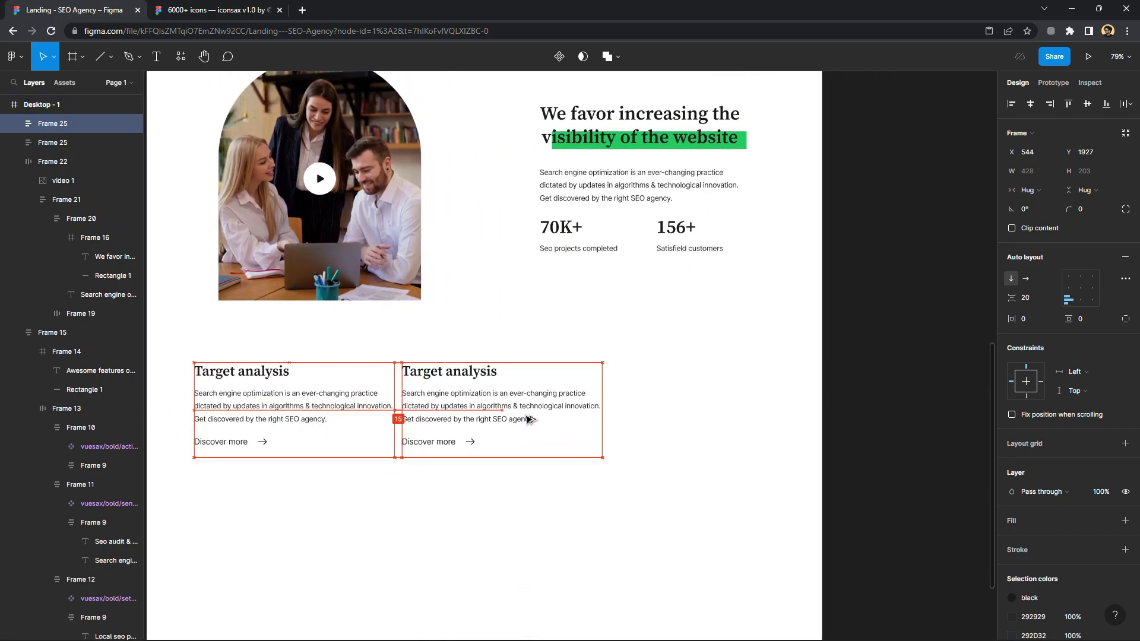
left_click(477, 385)
double_click(481, 373)
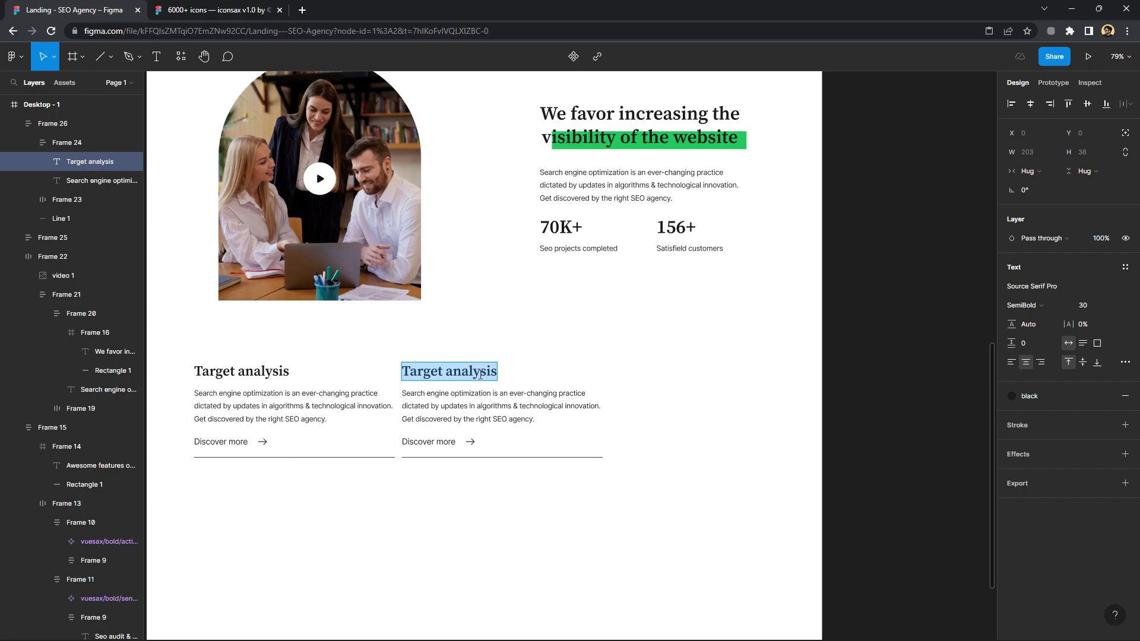
type("Content ")
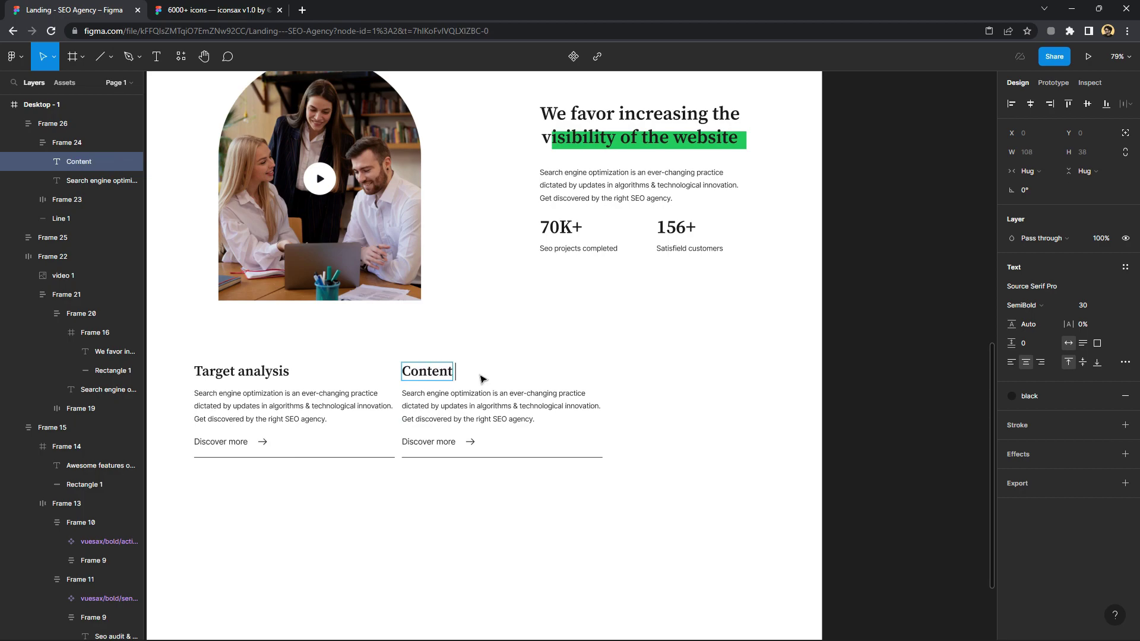
type("opti")
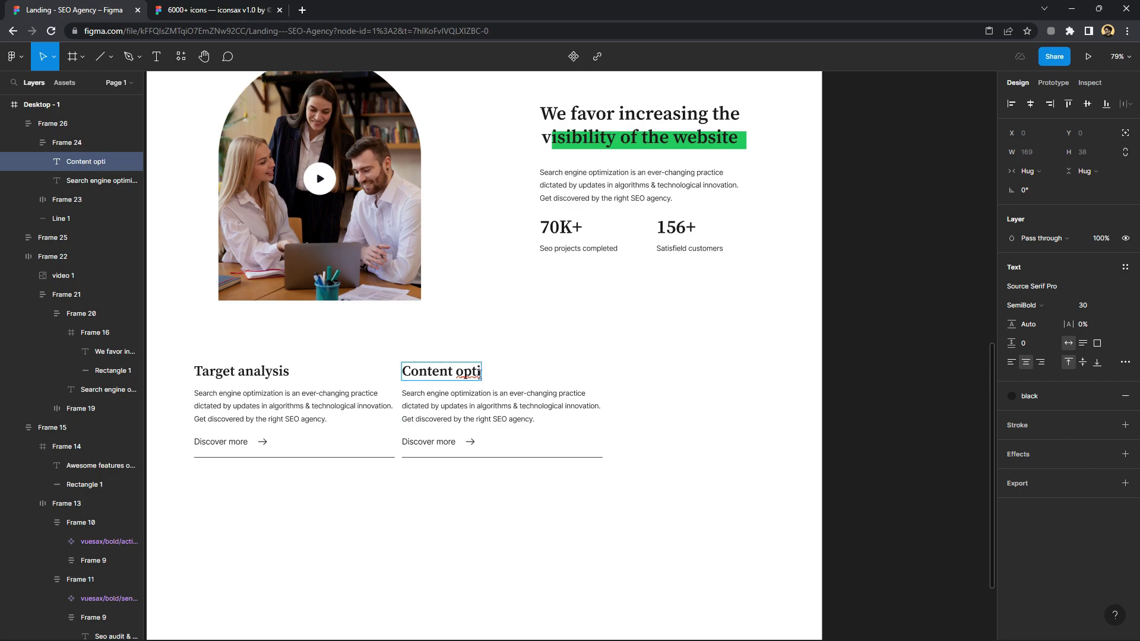
type("miza")
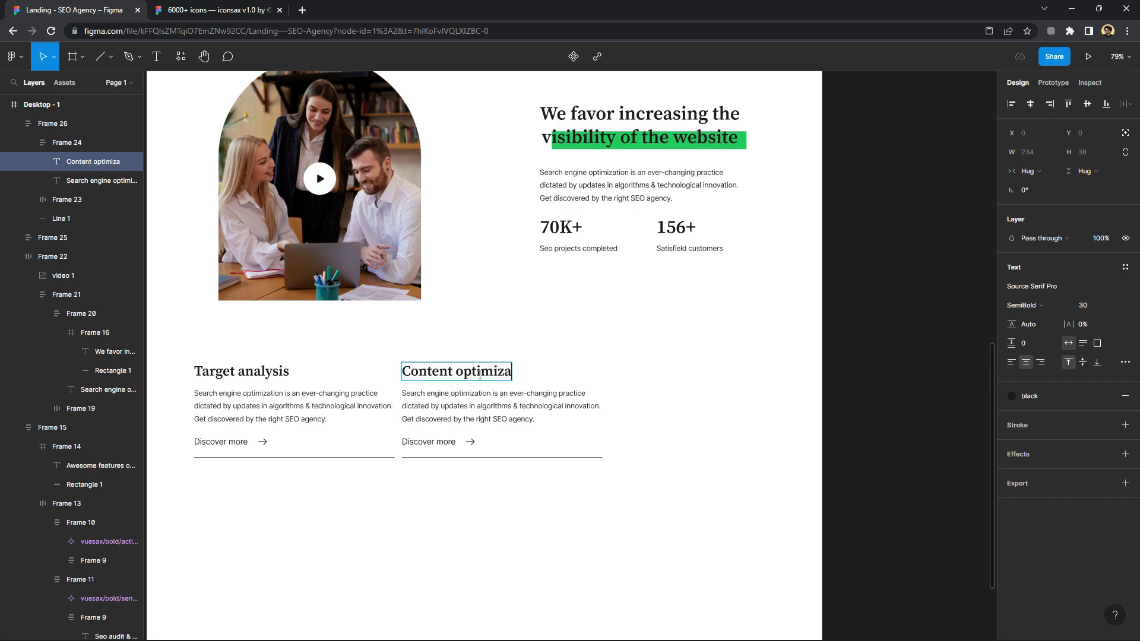
type("tion")
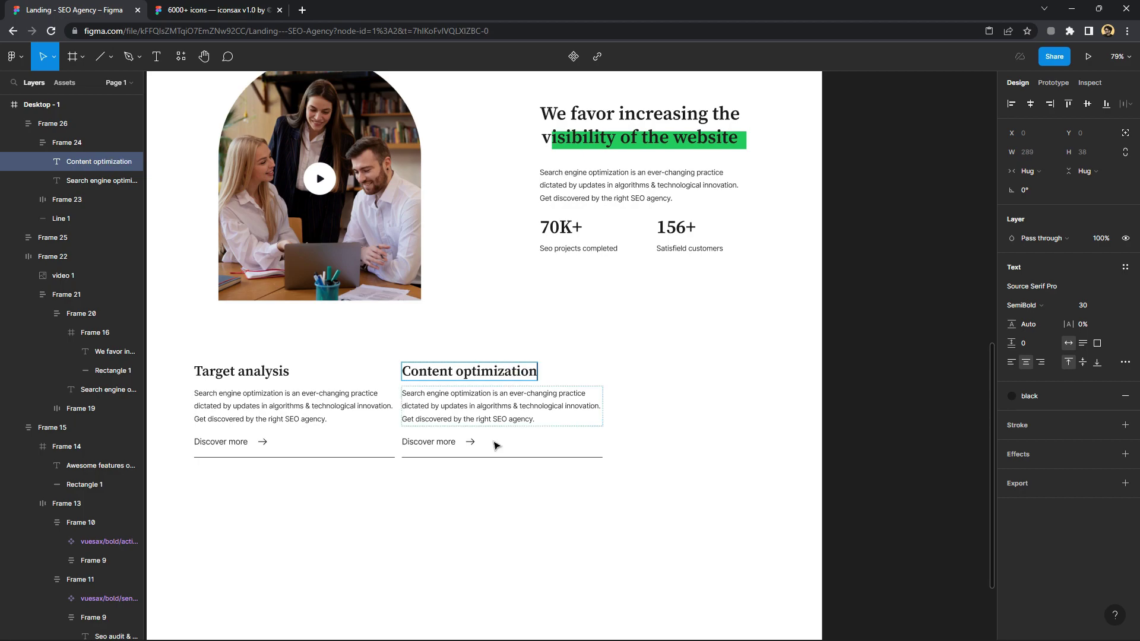
left_click(434, 443)
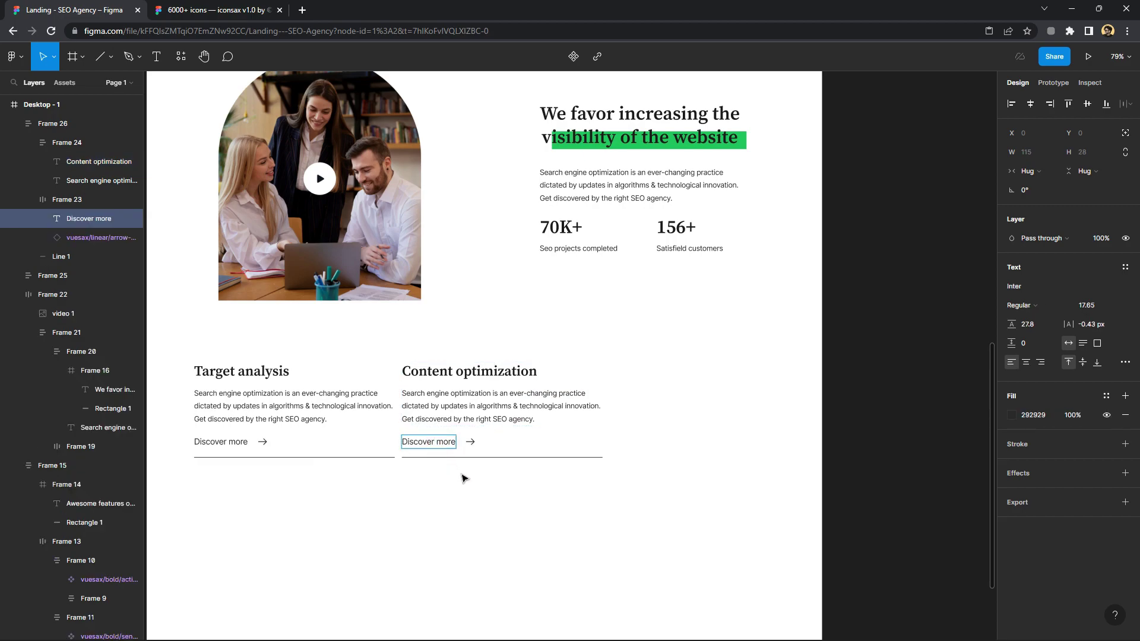
key("Escape")
mouse_move(445, 425)
left_mouse_down()
mouse_move(530, 427)
mouse_move(459, 431)
left_mouse_up()
key("super")
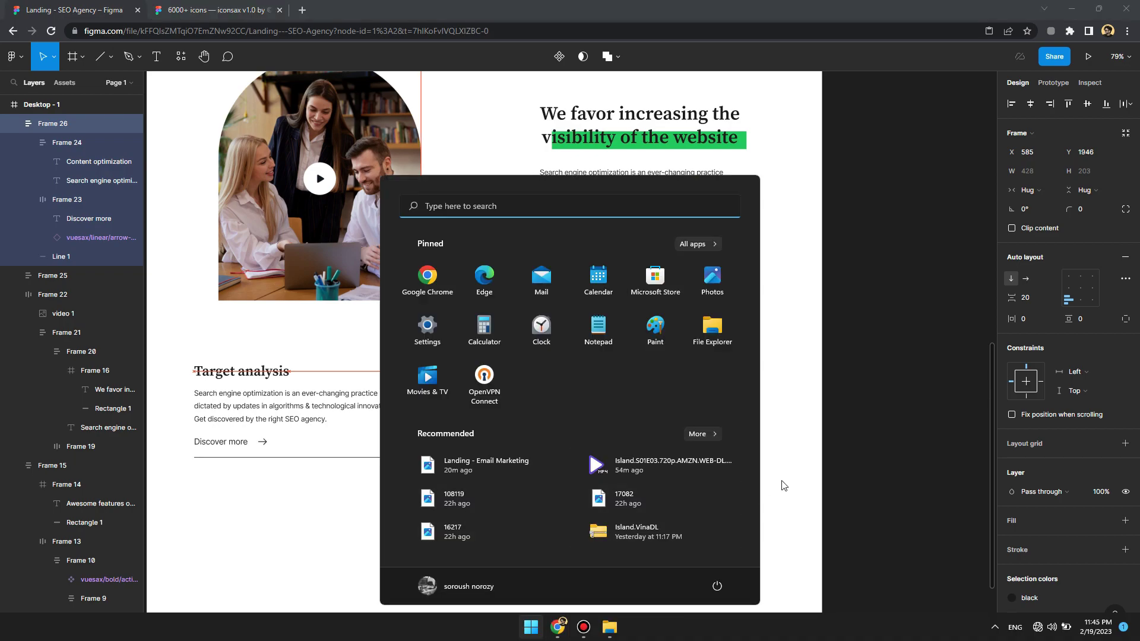
left_click(784, 481)
Make a third card copy on the right and line up the middle card
left_click_drag(549, 445, 700, 450)
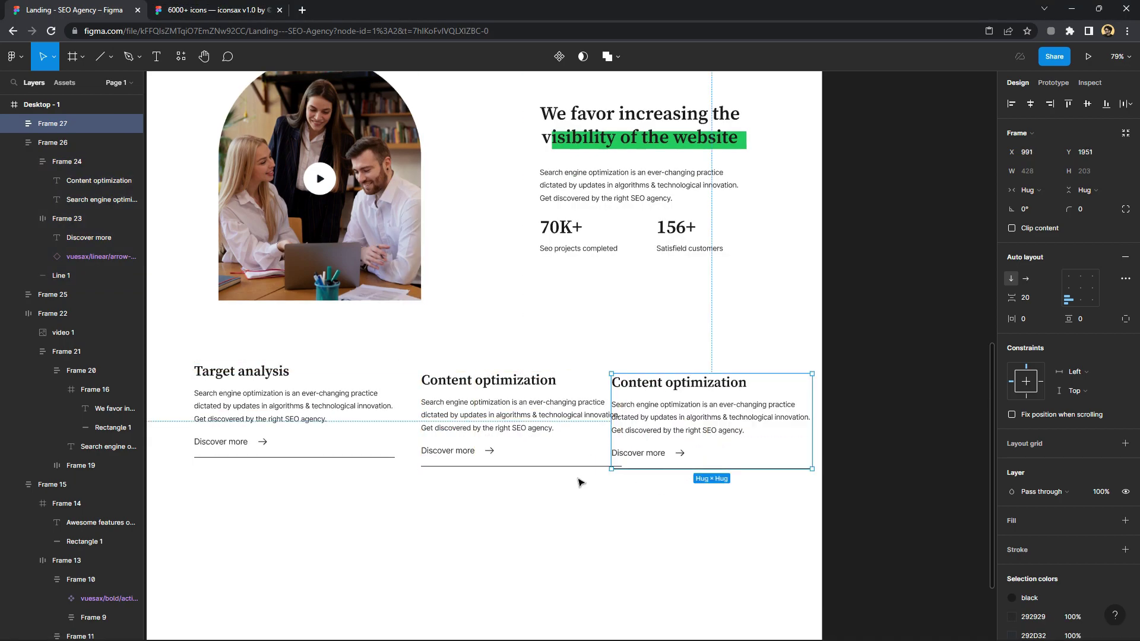
left_click(528, 438)
left_click_drag(536, 416, 494, 393)
Retitle the right card's heading 'Keyword resarch'
left_click(647, 416)
double_click(645, 387)
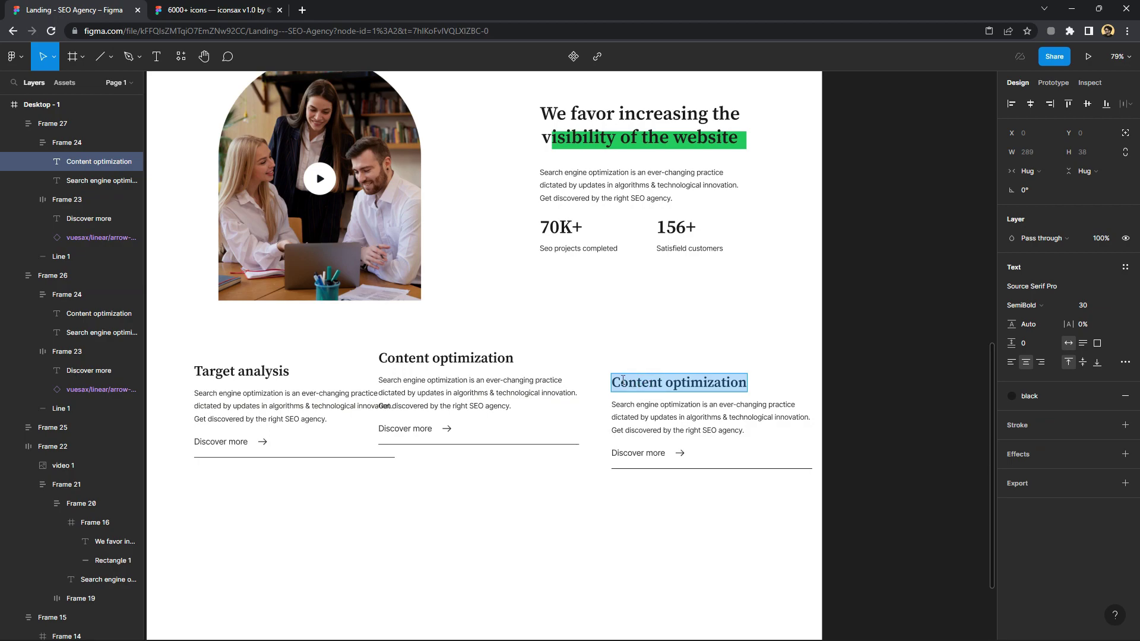
type("Key")
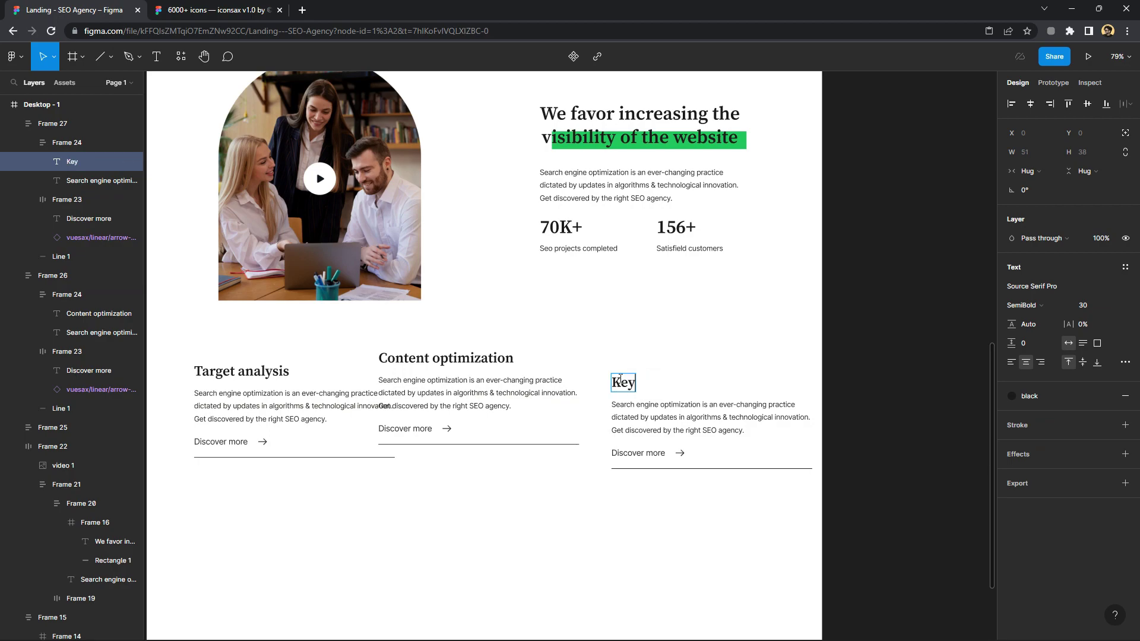
type("w")
type("ord re")
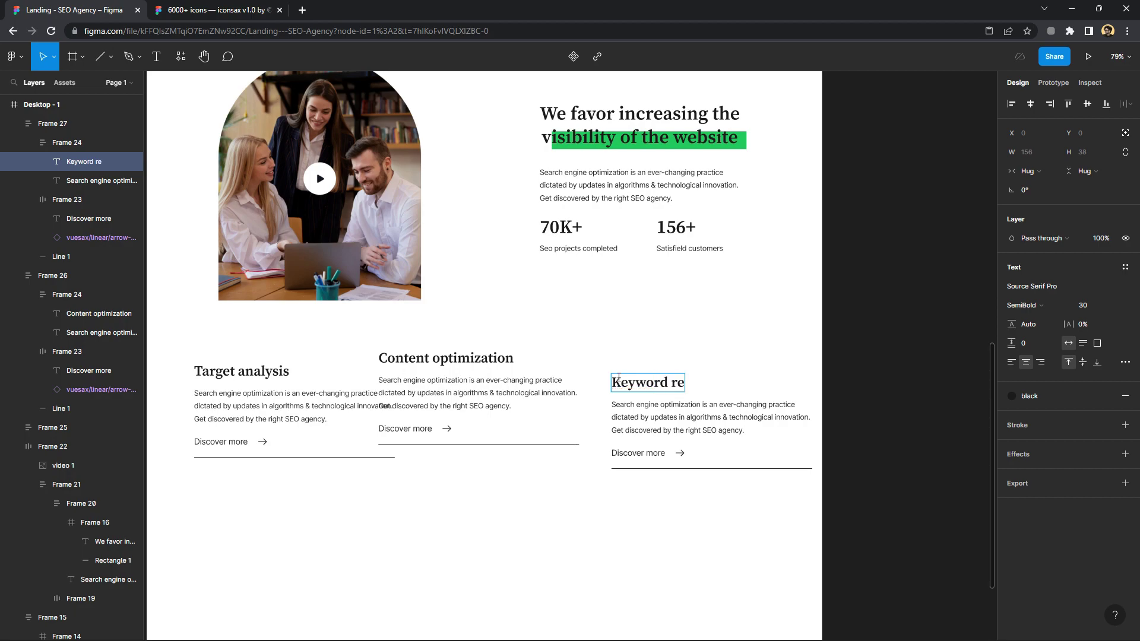
type("sarch")
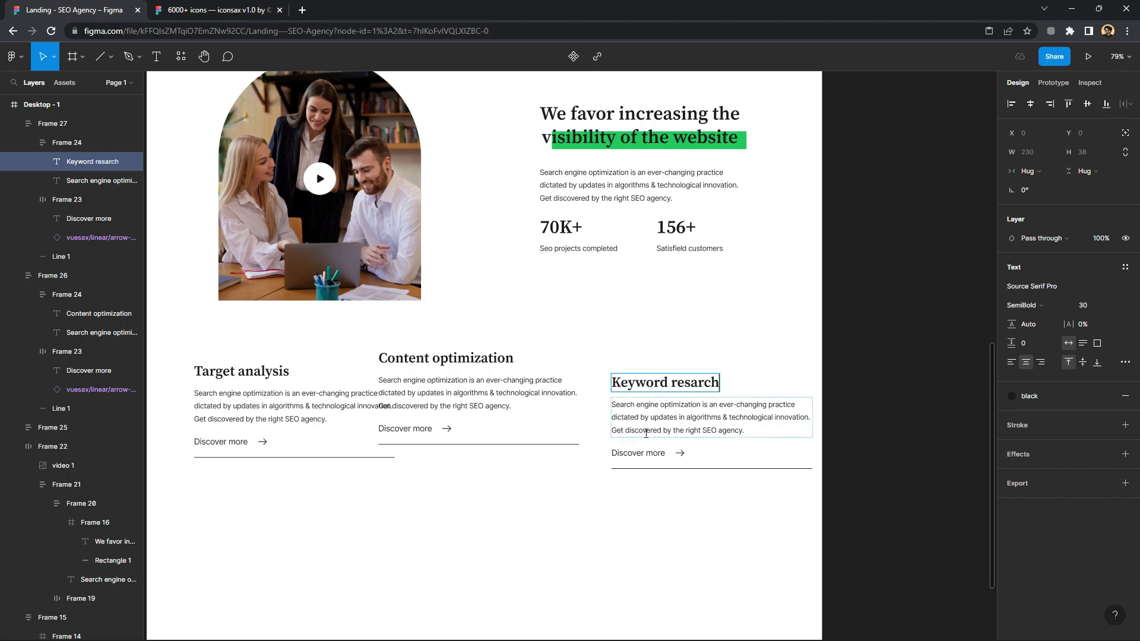
left_click_drag(729, 509, 660, 483)
Wrap the three service cards in a new frame with auto layout
left_click_drag(398, 389, 412, 410)
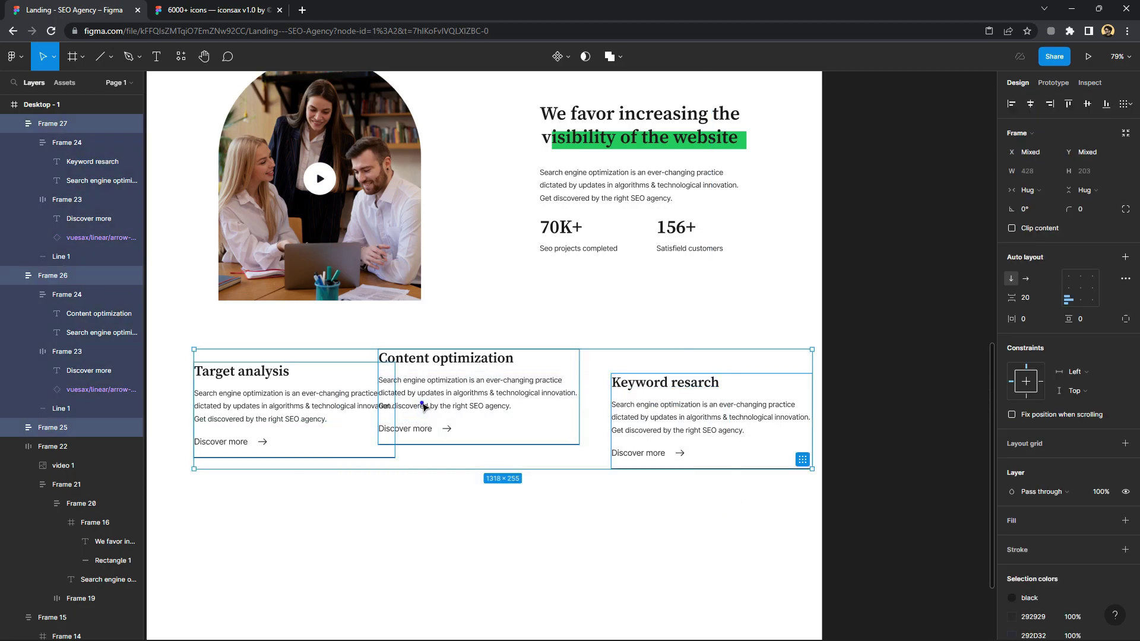
right_click(411, 410)
left_click(433, 405)
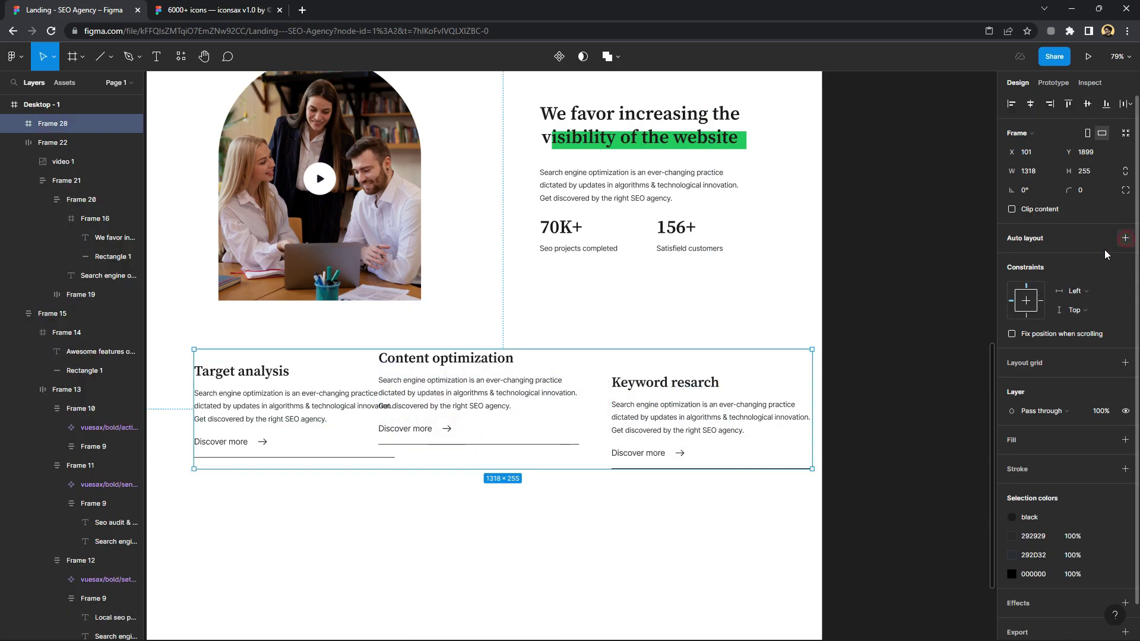
left_click(1125, 238)
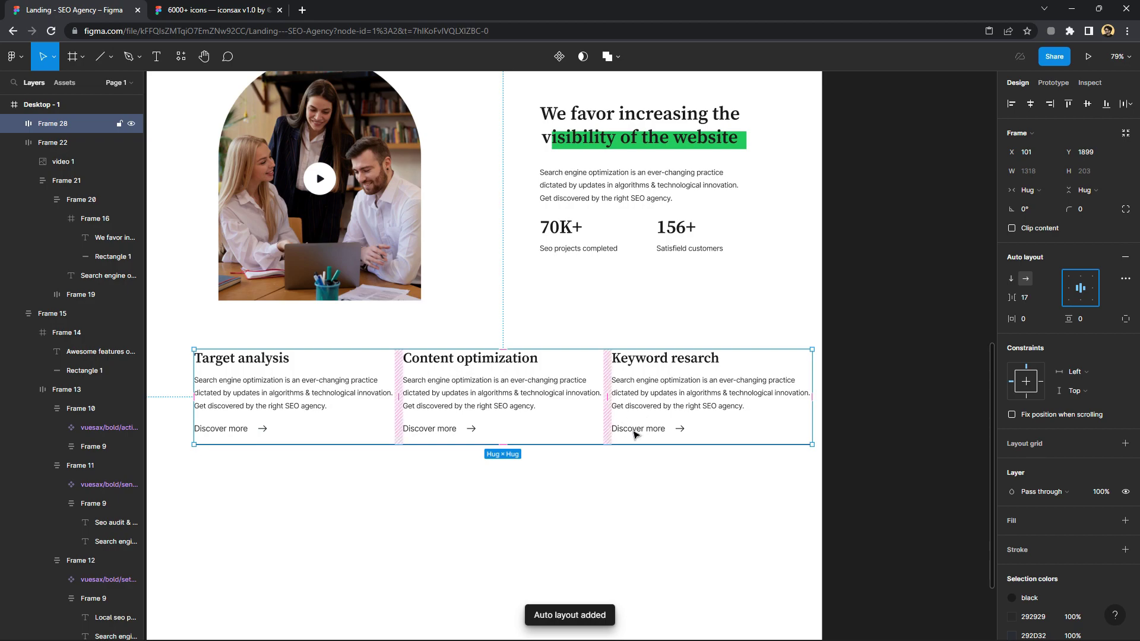
Scale the card row down slightly, set a 40 gap between cards, and shift it left
left_click_drag(654, 444, 653, 434)
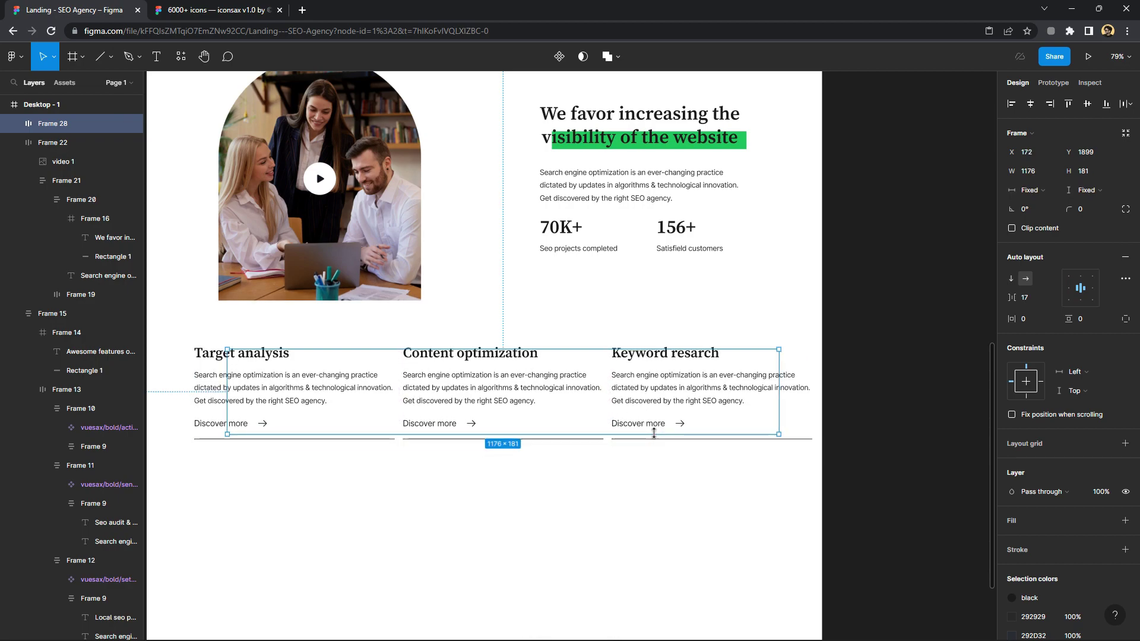
key("ctrl+z")
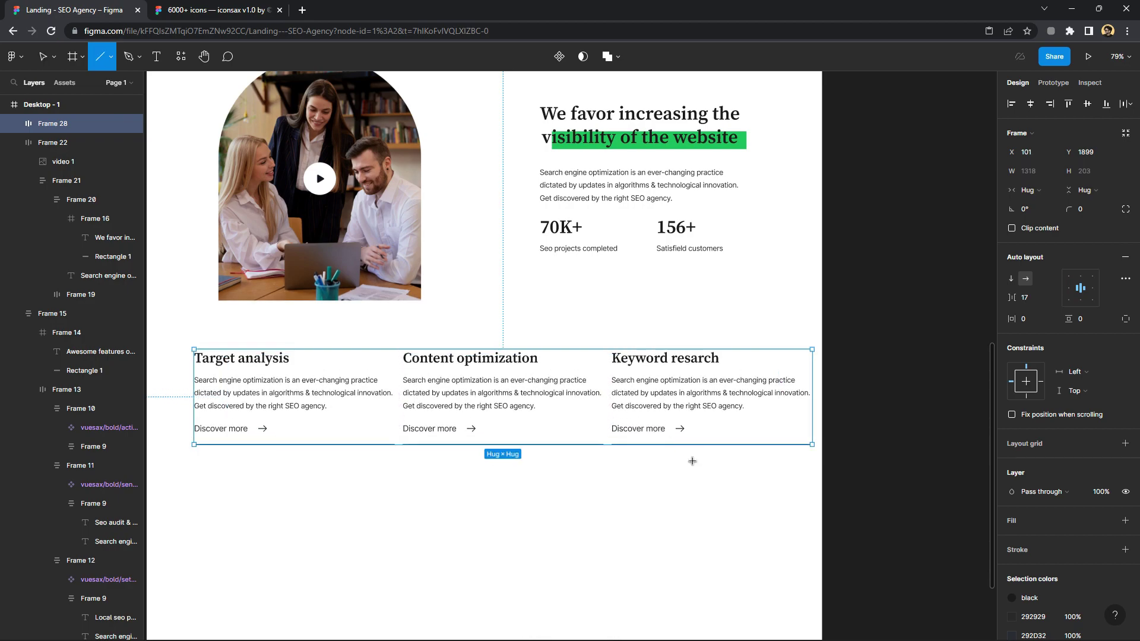
key("k")
mouse_move(692, 444)
left_mouse_down()
mouse_move(692, 432)
mouse_move(691, 443)
left_mouse_up()
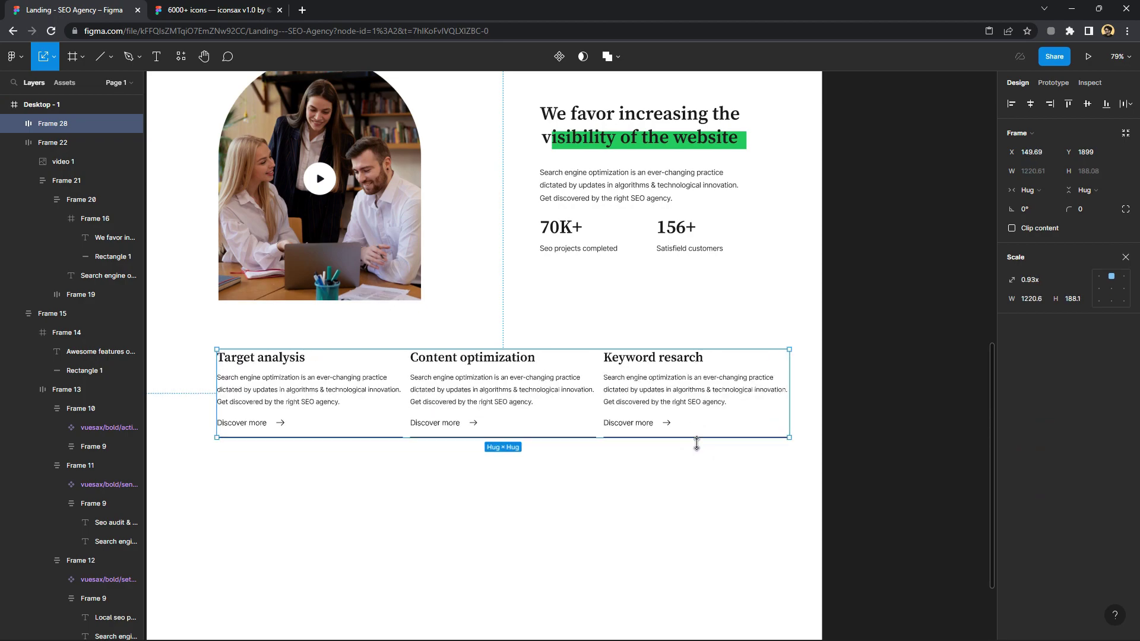
key("v")
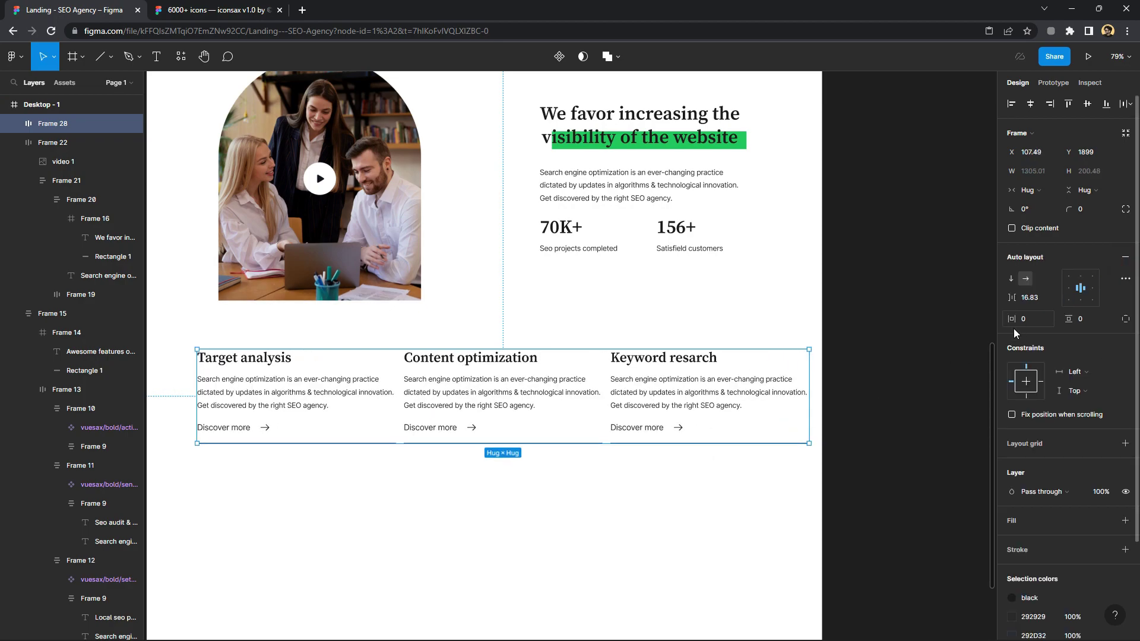
left_click_drag(1011, 297, 628, 485)
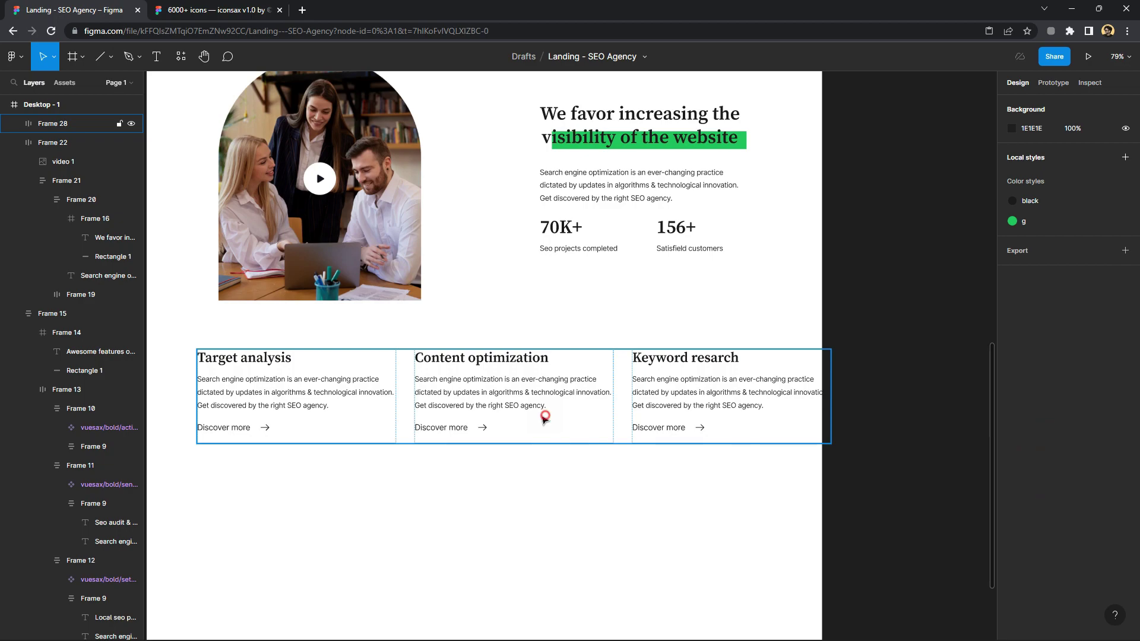
mouse_move(542, 410)
left_mouse_down()
mouse_move(514, 410)
mouse_move(518, 514)
left_mouse_up()
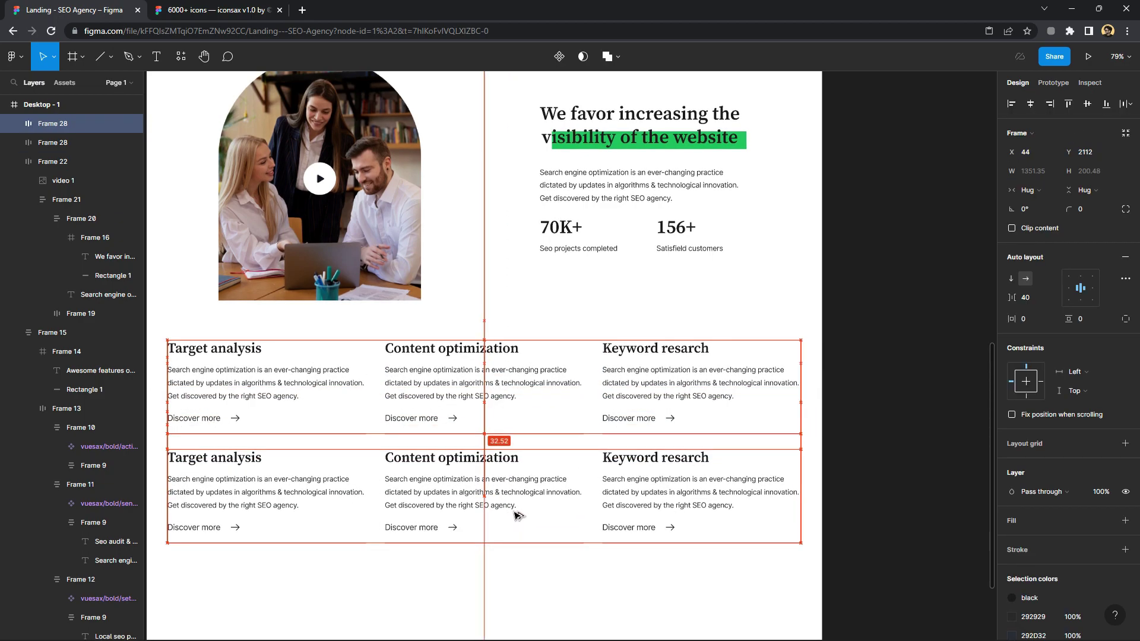
Retitle the lower row's cards 'Continuous testing', 'E-commerce seo' and 'Website migrations'
double_click(229, 459)
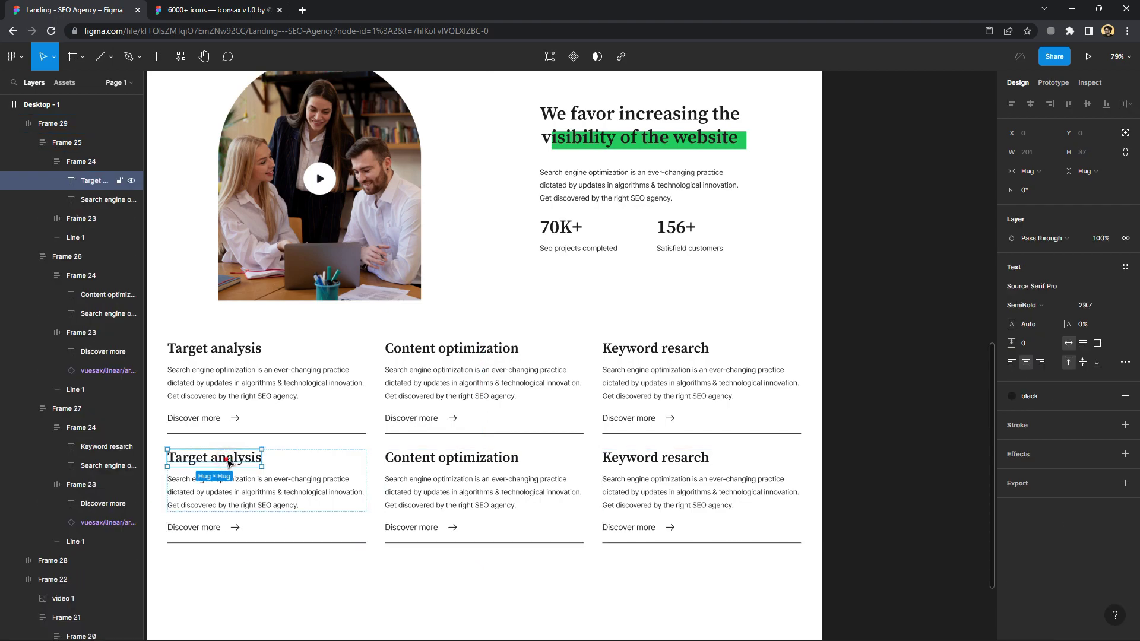
double_click(228, 460)
type("Contin")
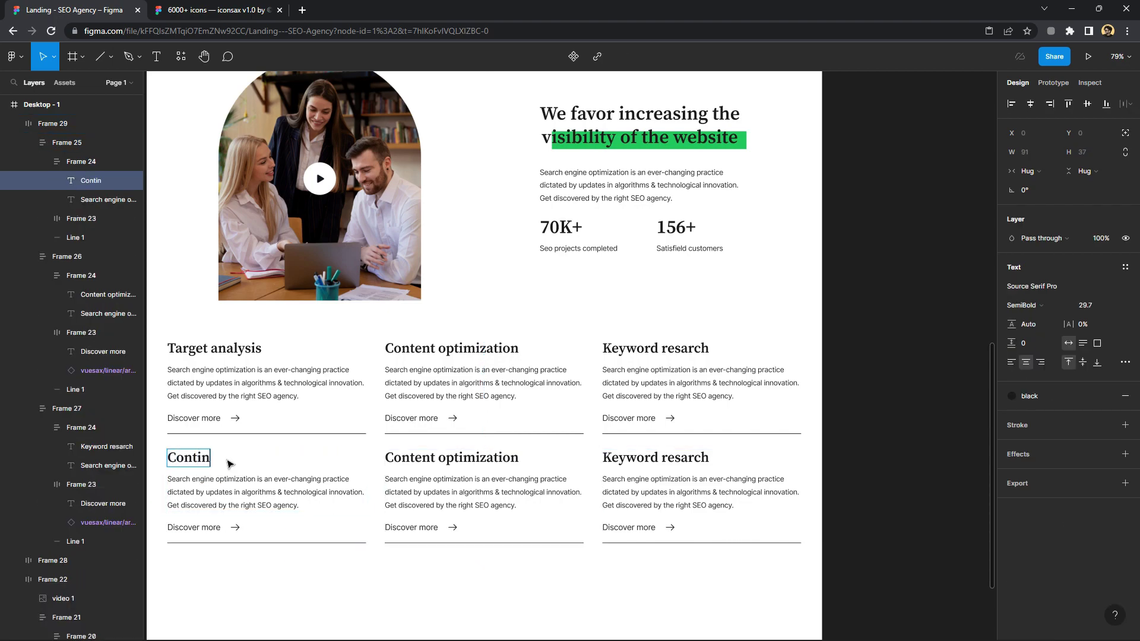
type("u")
type("ous t")
type("estin")
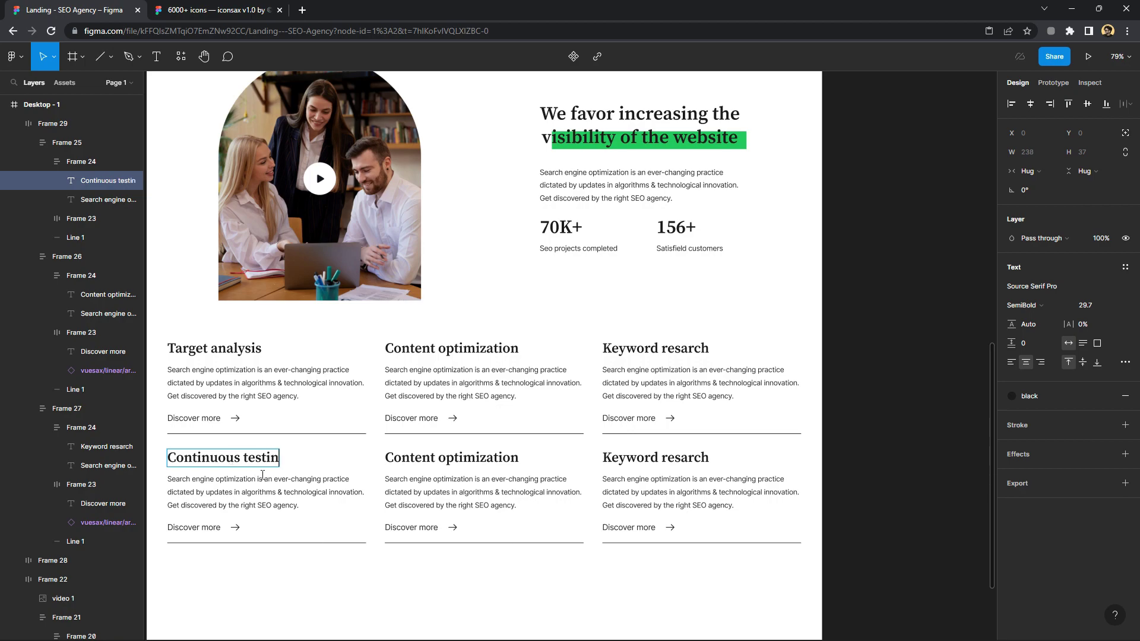
type("g")
double_click(413, 458)
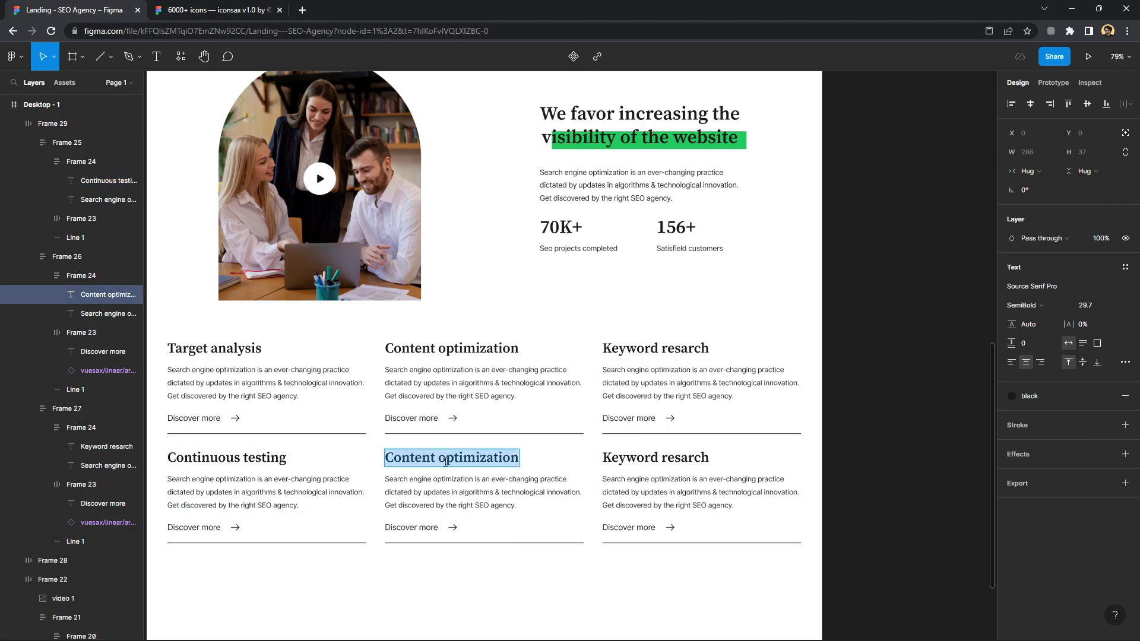
type("E-c")
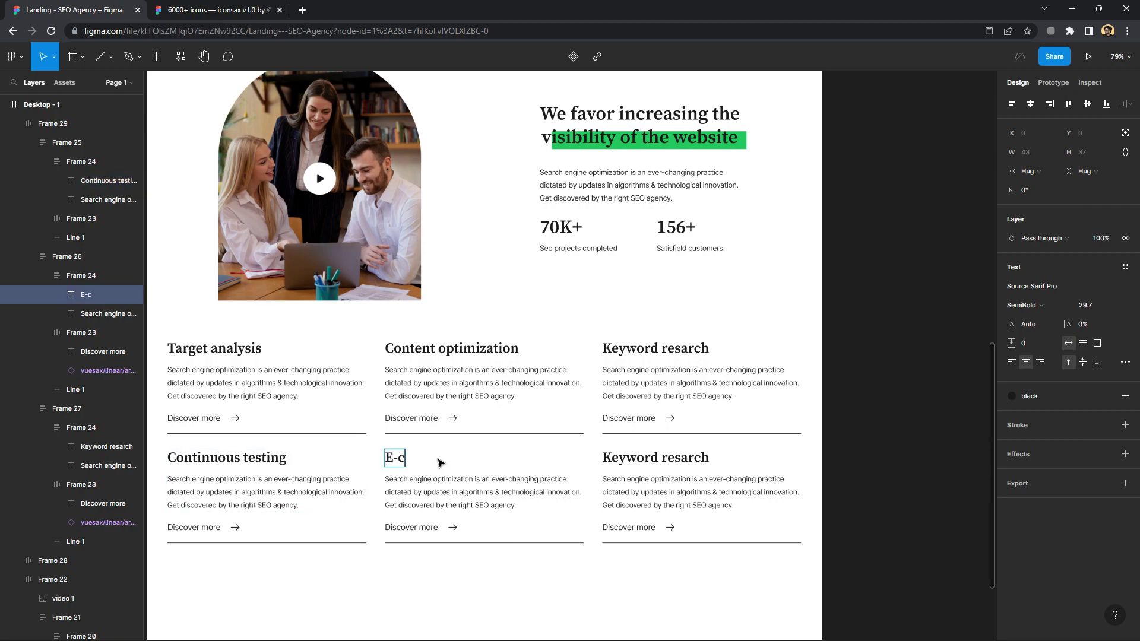
type("omme")
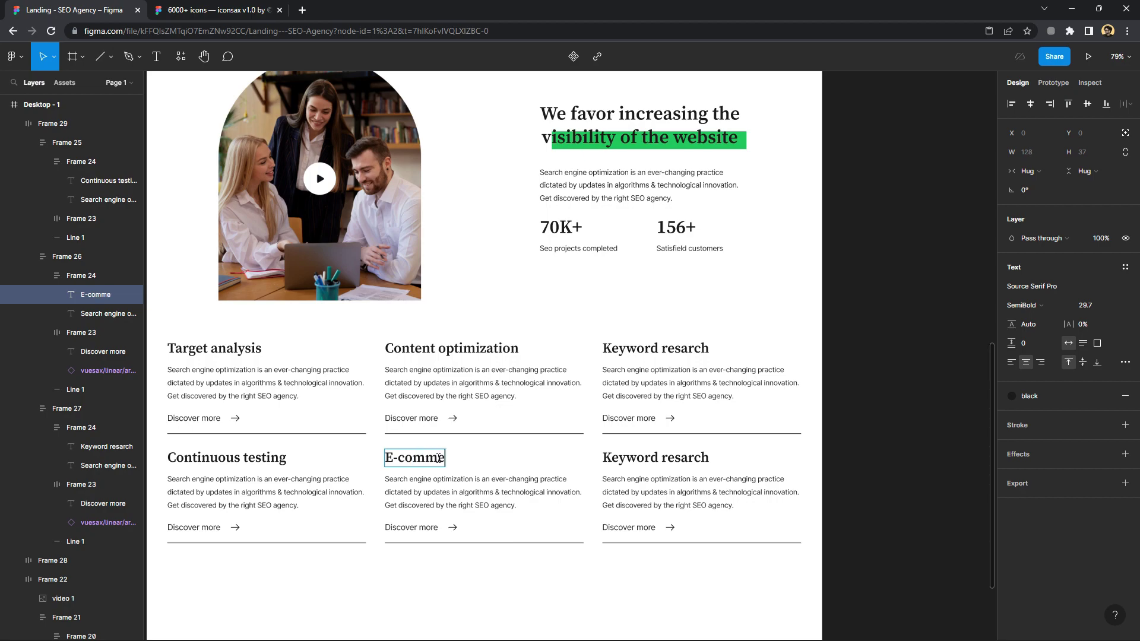
type("rce se")
type("o")
double_click(674, 460)
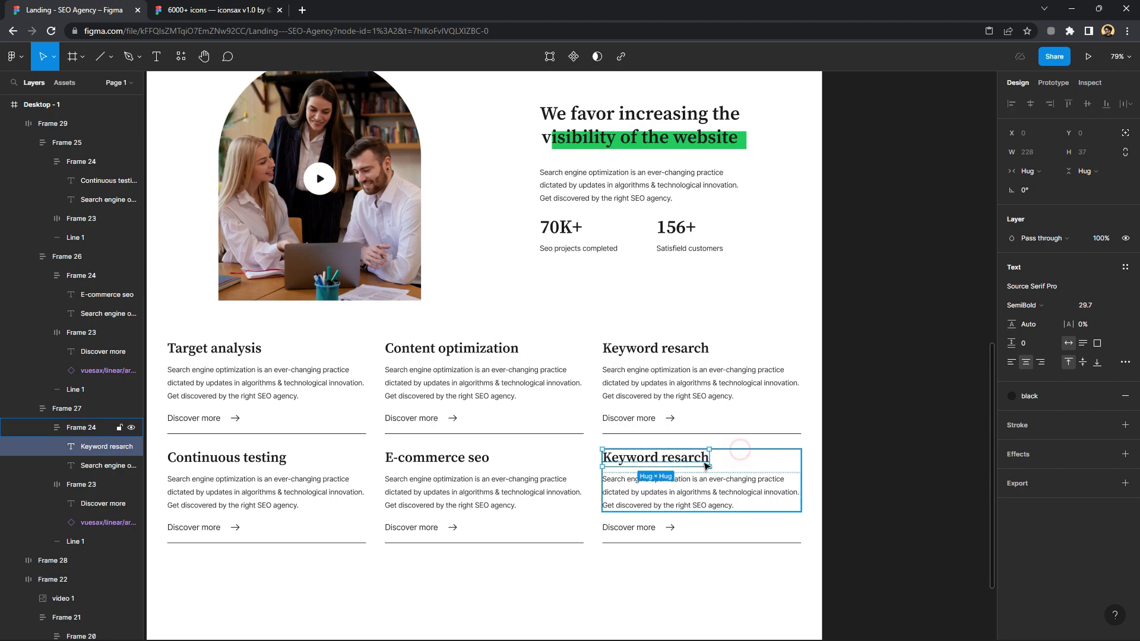
triple_click(688, 459)
type("W")
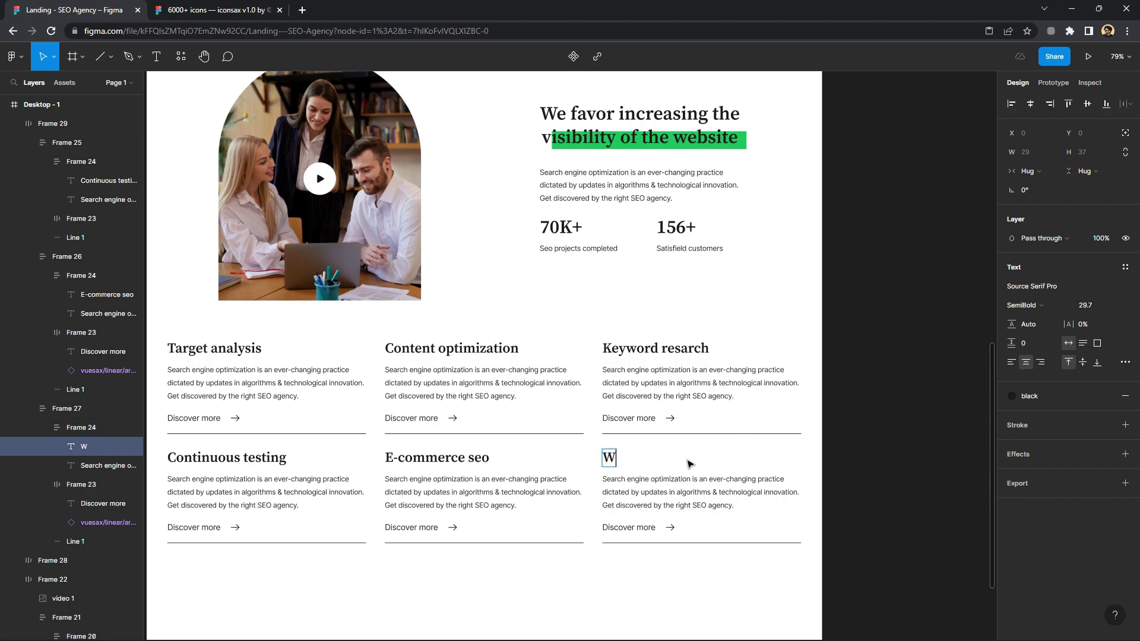
type("ebsite migra")
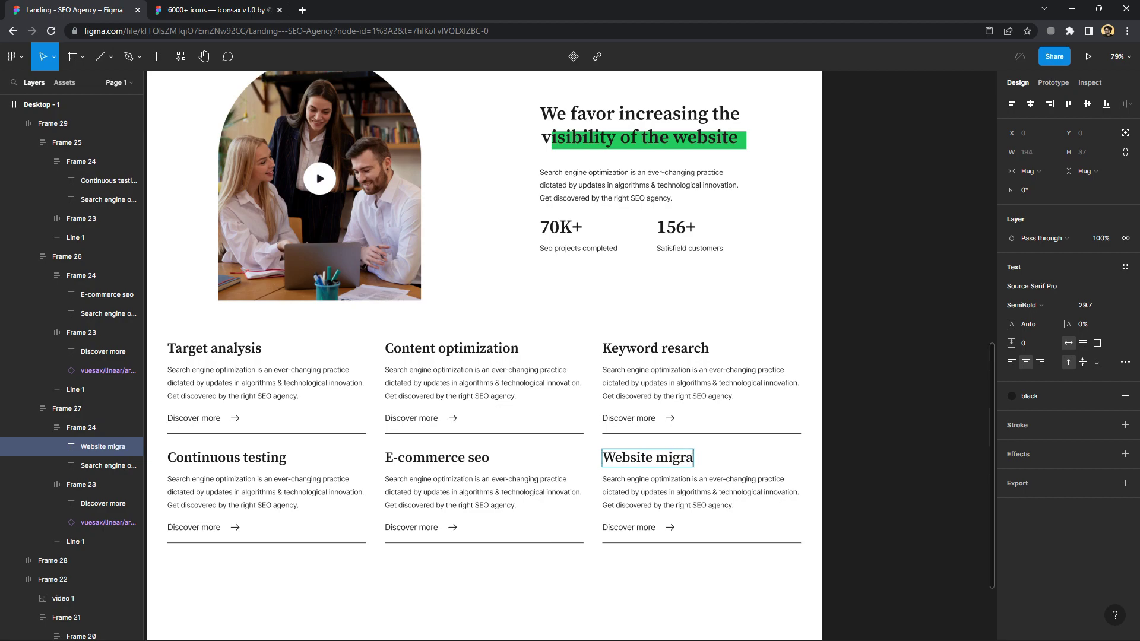
type("tions")
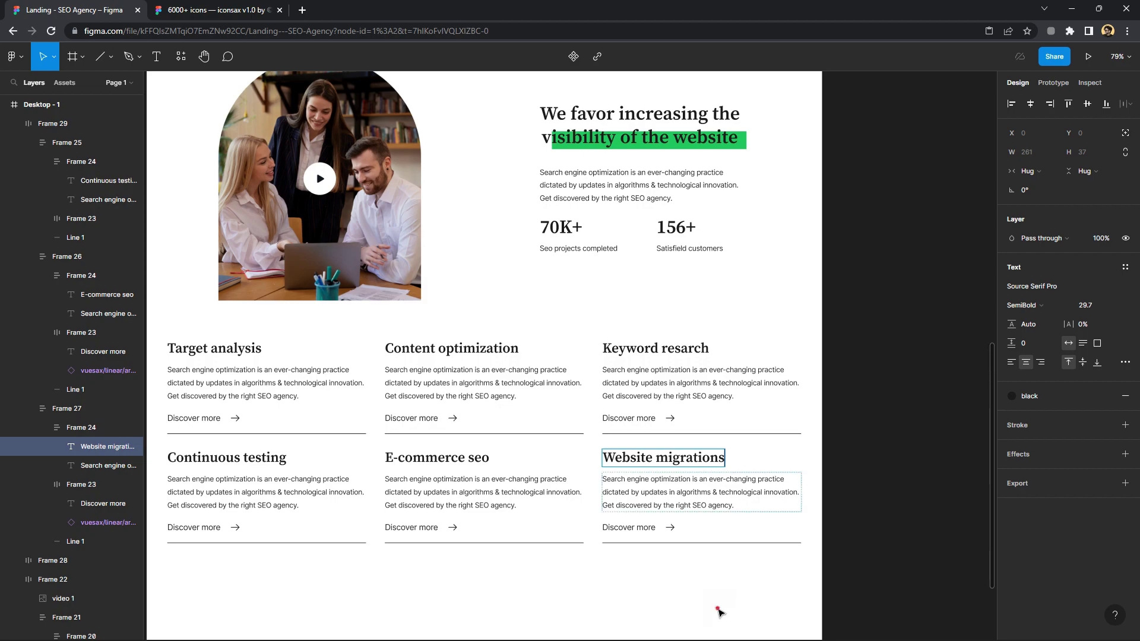
key("Escape")
scroll(617, 531, "down", 2)
left_click(559, 460)
Wrap all six service cards in one auto-layout frame
left_click(601, 525)
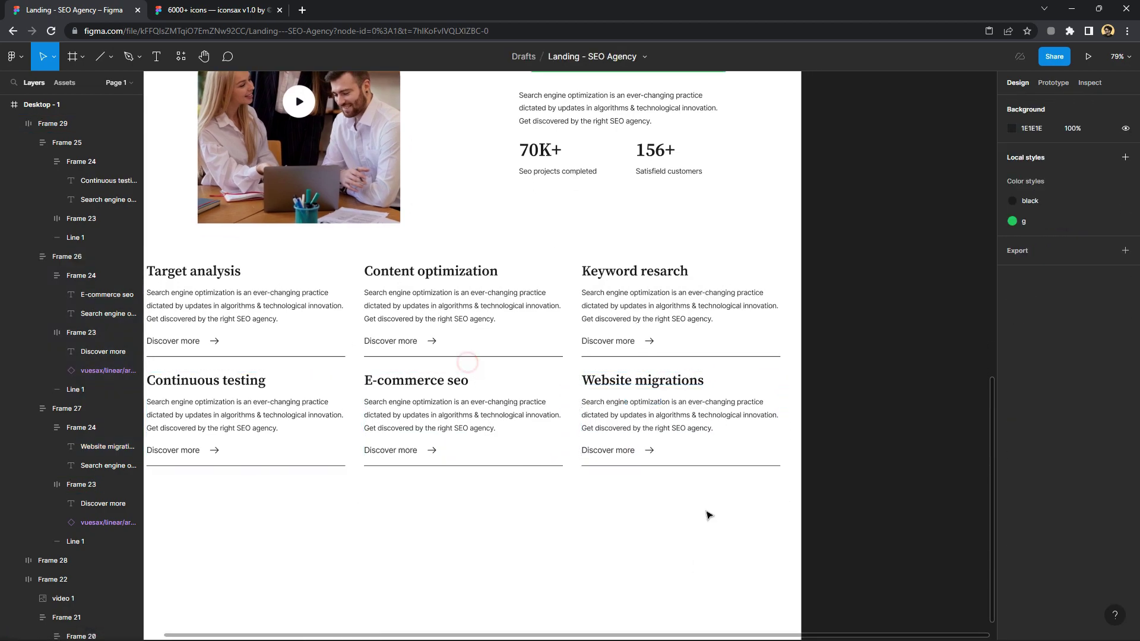
left_click_drag(644, 473, 738, 532)
left_click_drag(461, 367, 178, 261)
right_click(395, 318)
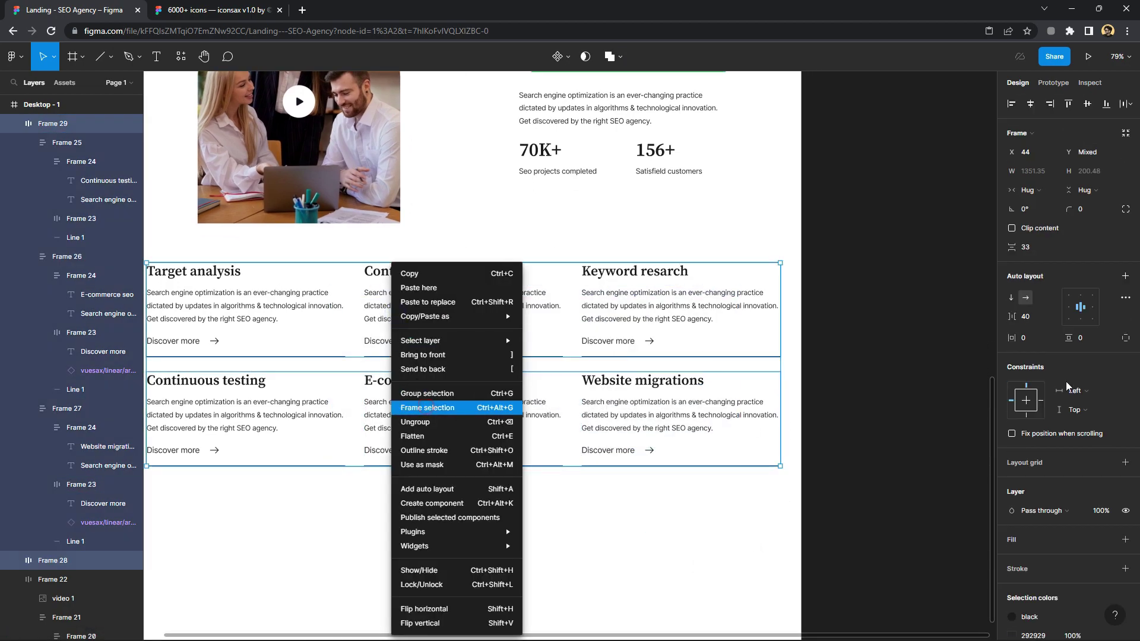
left_click(427, 406)
left_click(1125, 257)
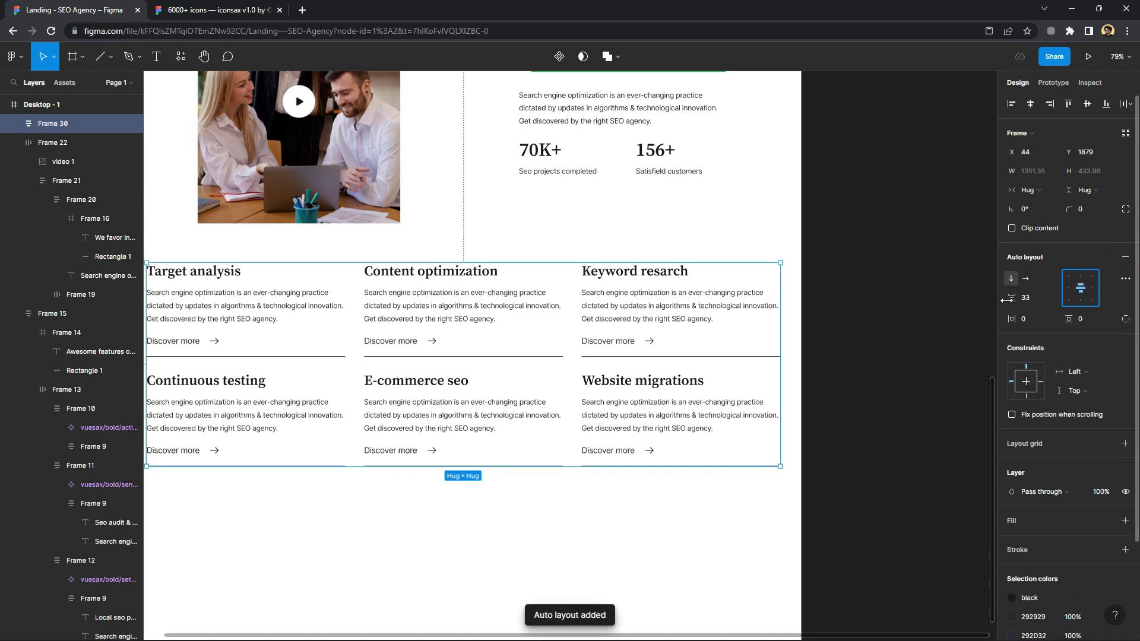
Widen the gap between the two card rows and nudge the block into position
left_click_drag(1012, 297, 1021, 298)
scroll(723, 458, "down", 3, "ctrl")
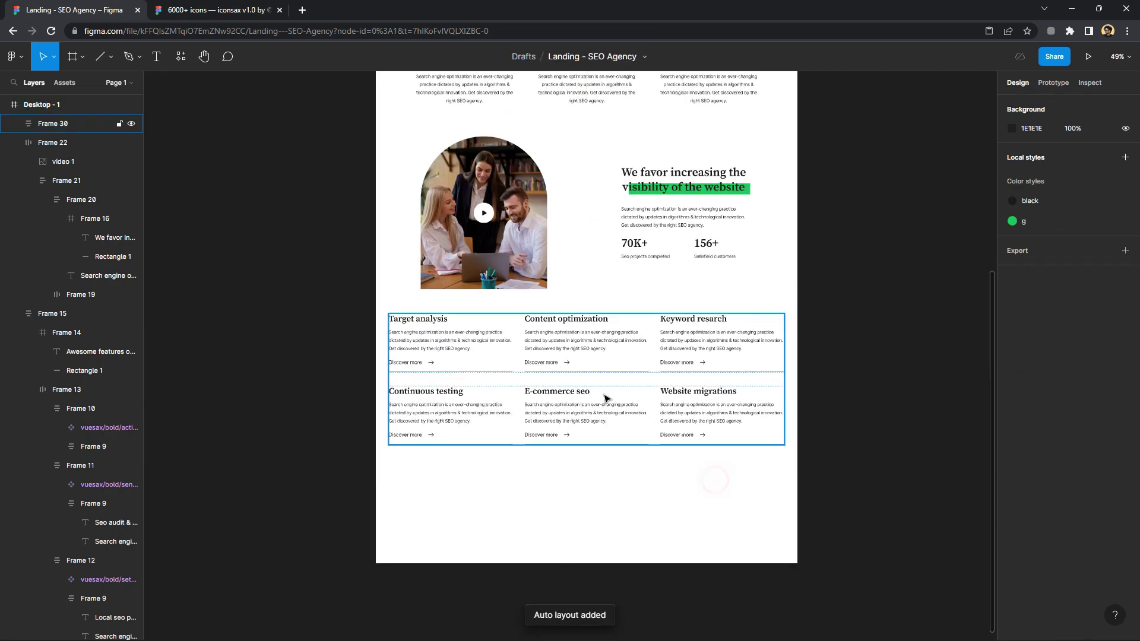
key("k")
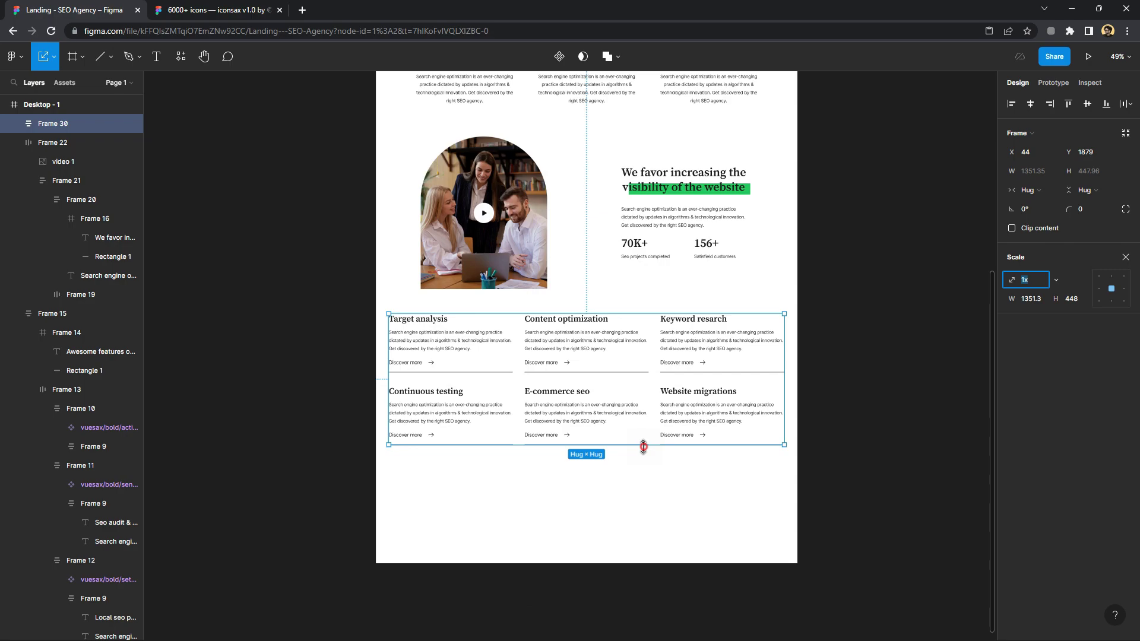
left_click_drag(643, 447, 643, 440)
key("ctrl+z")
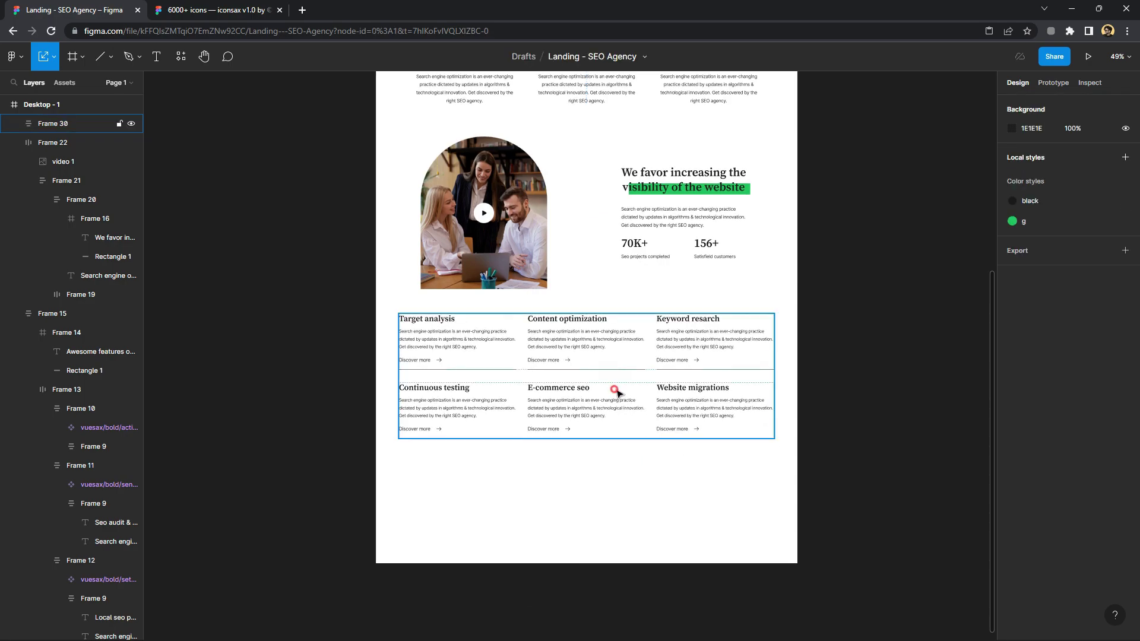
key("Down")
key("Down")
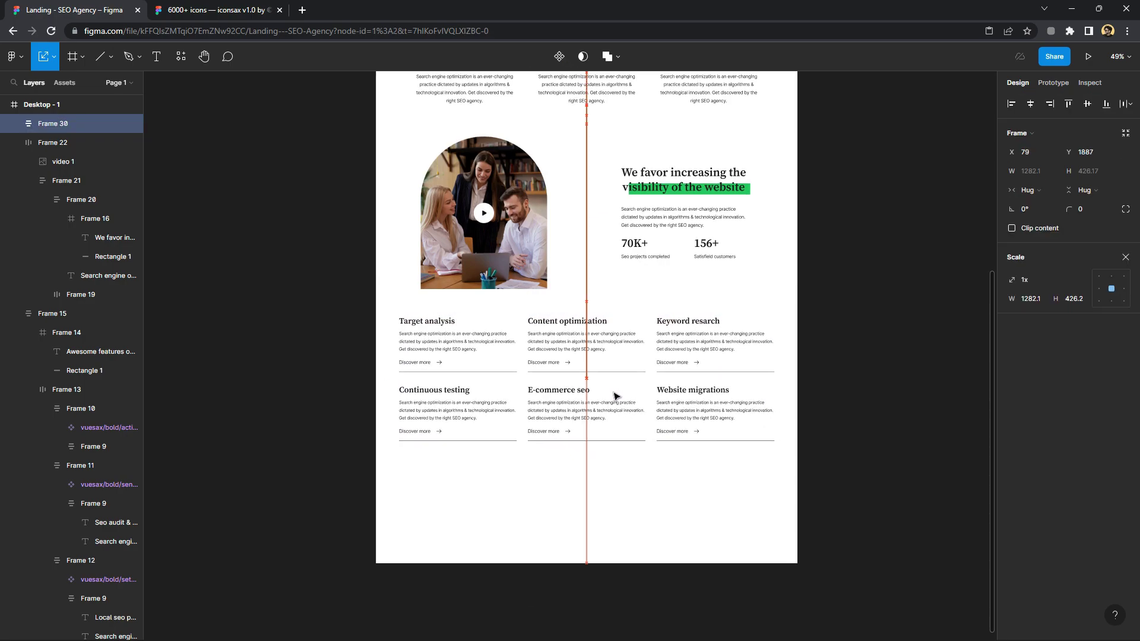
key("Up")
key("Up")
key("Up")
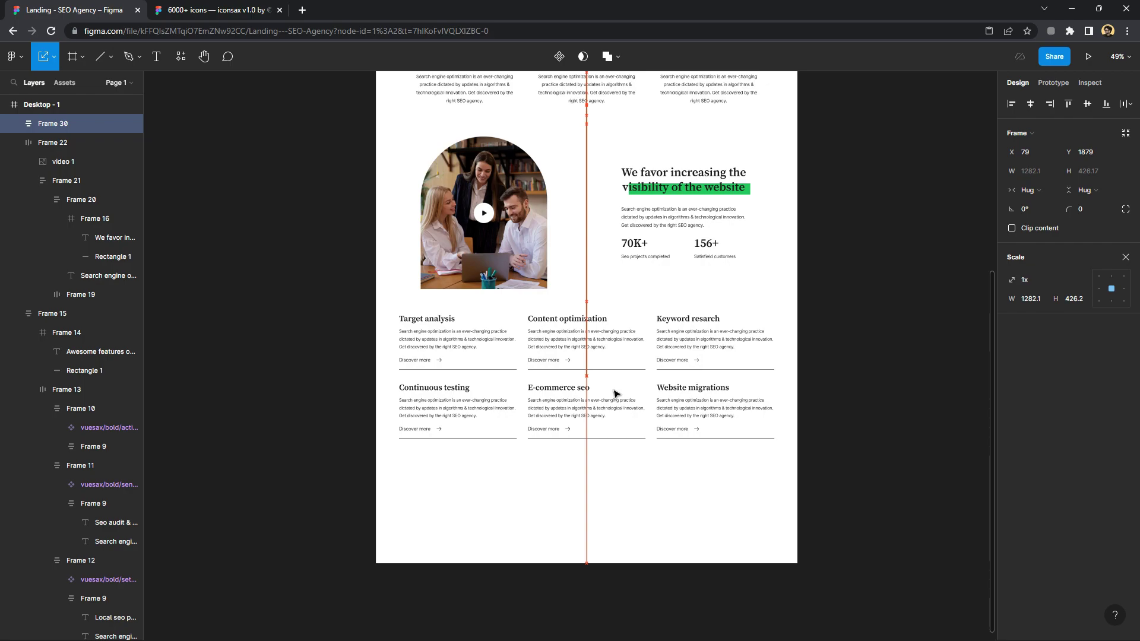
key("Down")
key("Down")
key("Down")
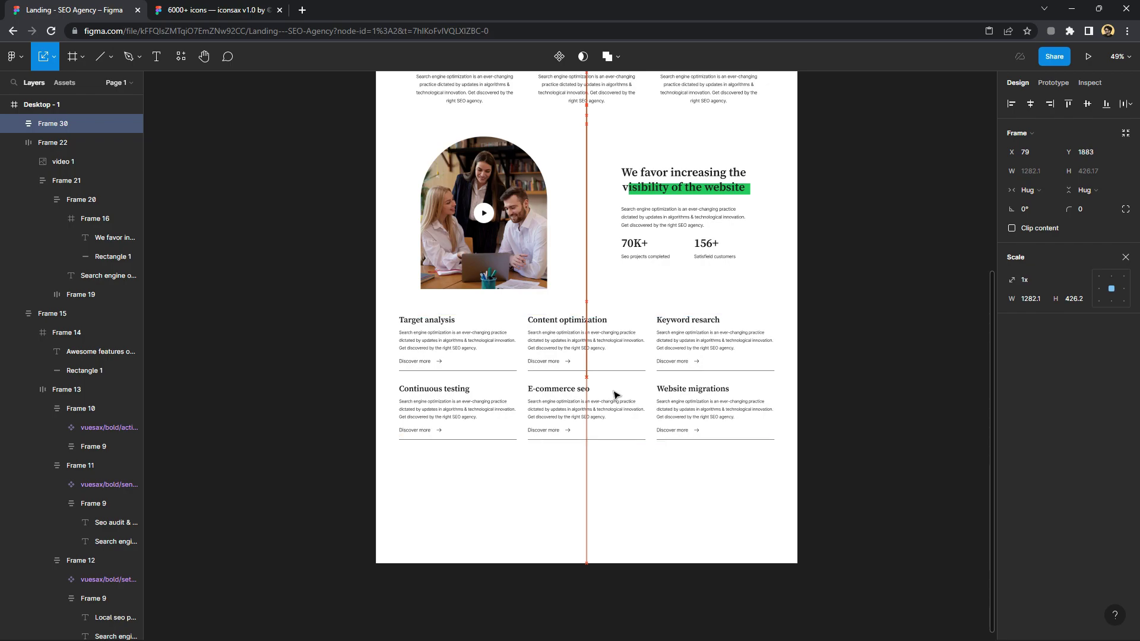
left_click(817, 373)
scroll(817, 373, "down", 5)
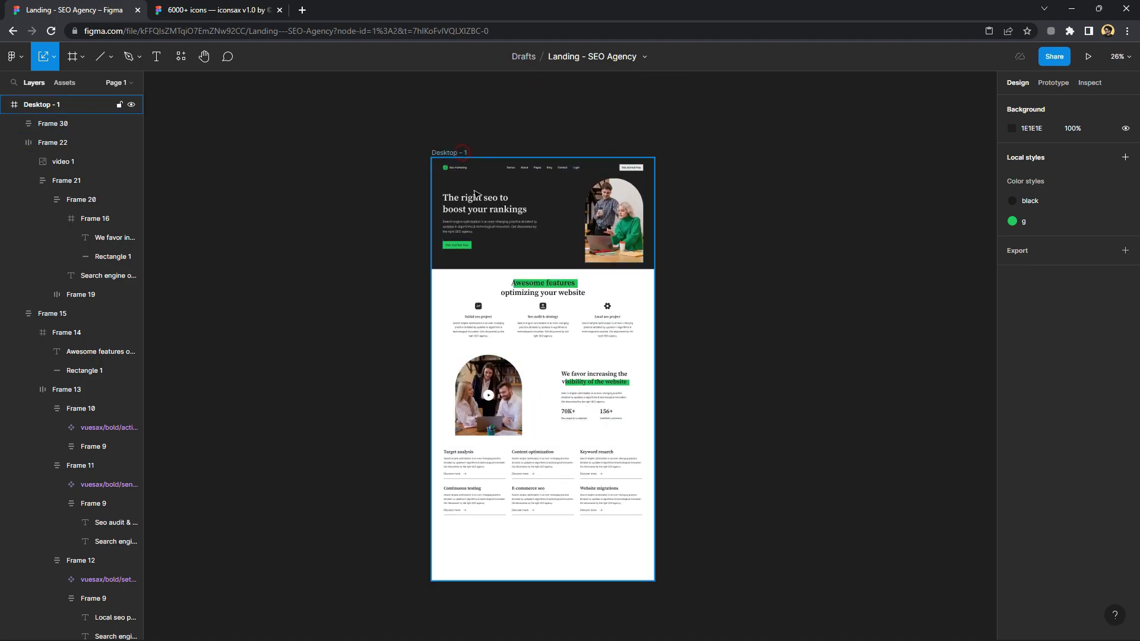
Extend the landing page frame downward to make room for a team section
left_click(464, 155)
scroll(564, 610, "down", 3)
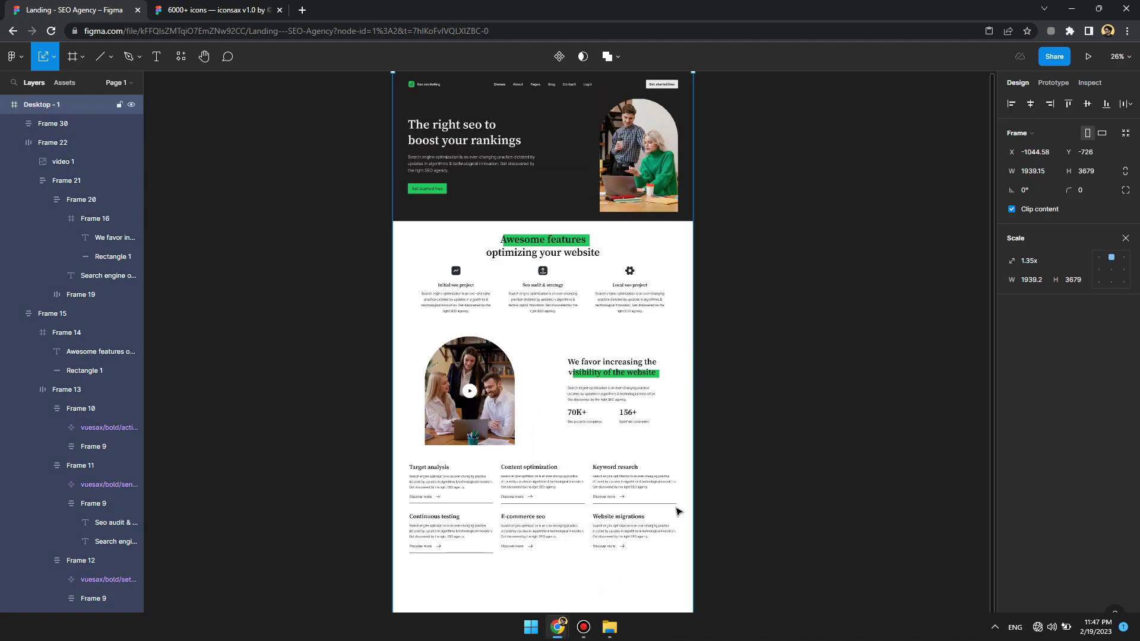
left_click(1125, 239)
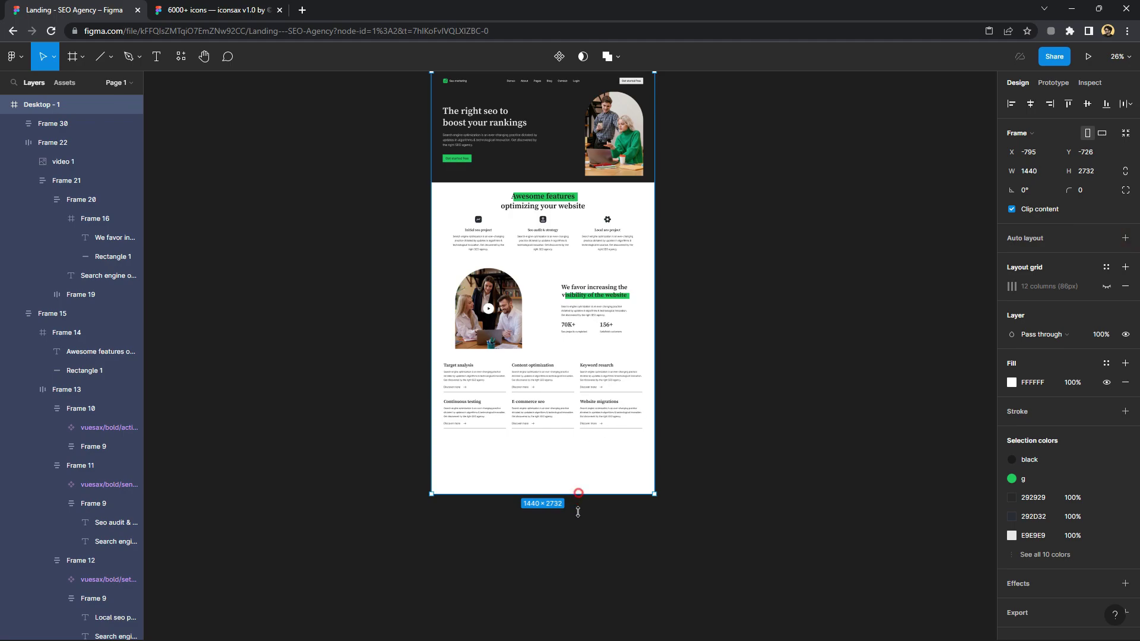
left_click_drag(577, 494, 578, 639)
left_click(692, 327)
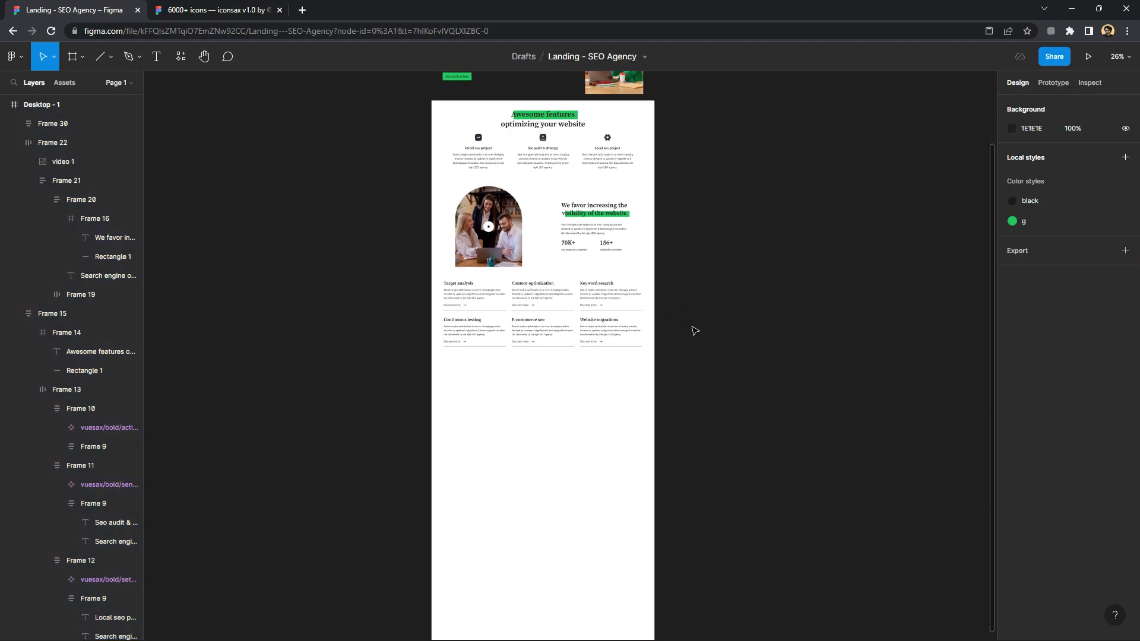
Copy the heading group below the cards side by side, headed 'Meet our amazing seo team for your business'
left_click(606, 224)
left_click_drag(605, 224, 509, 390)
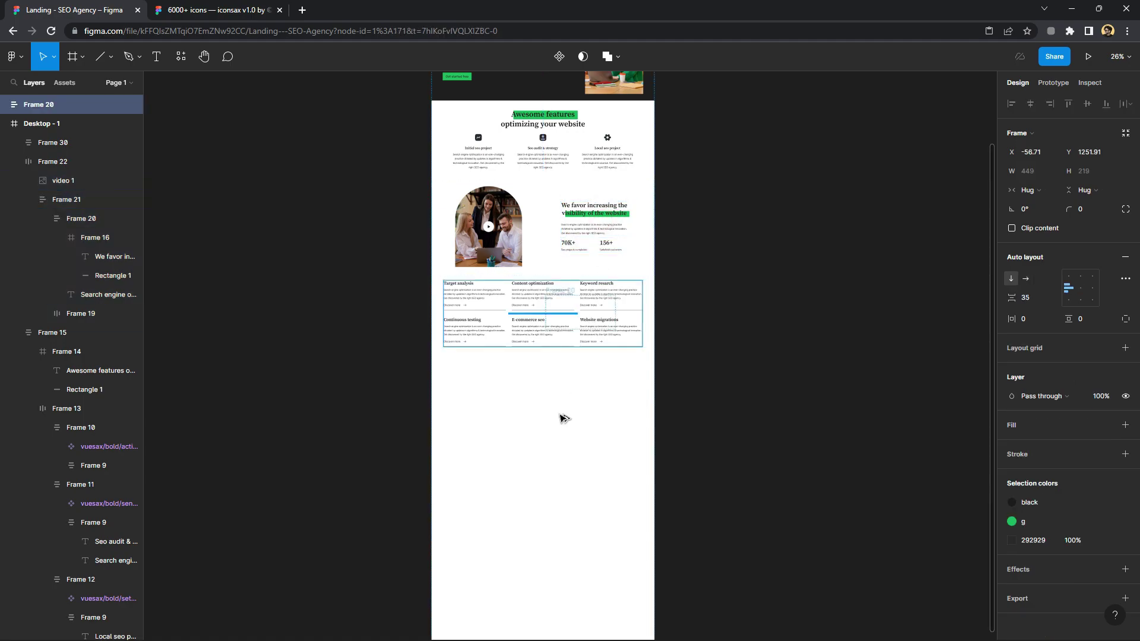
scroll(521, 398, "up", 3, "ctrl")
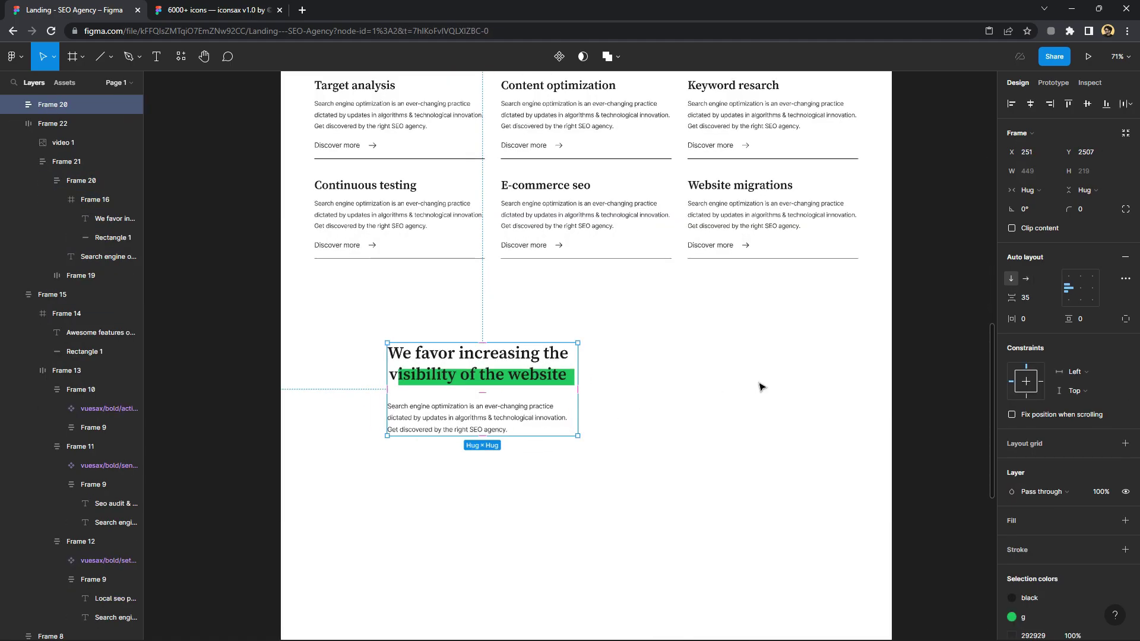
left_click(1025, 278)
double_click(484, 358)
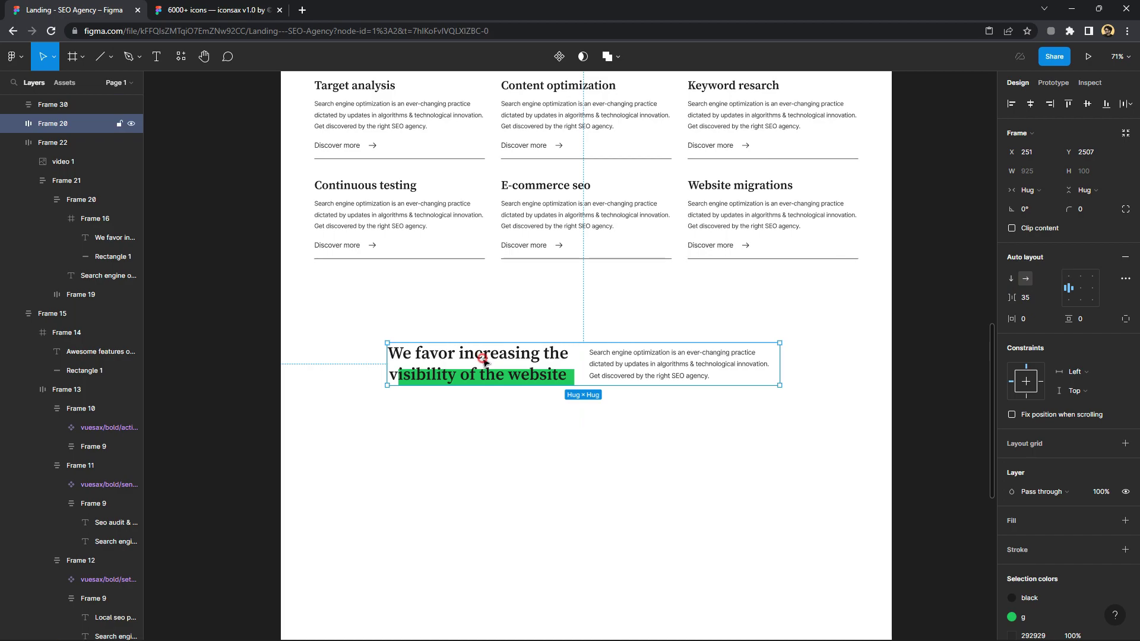
type("M")
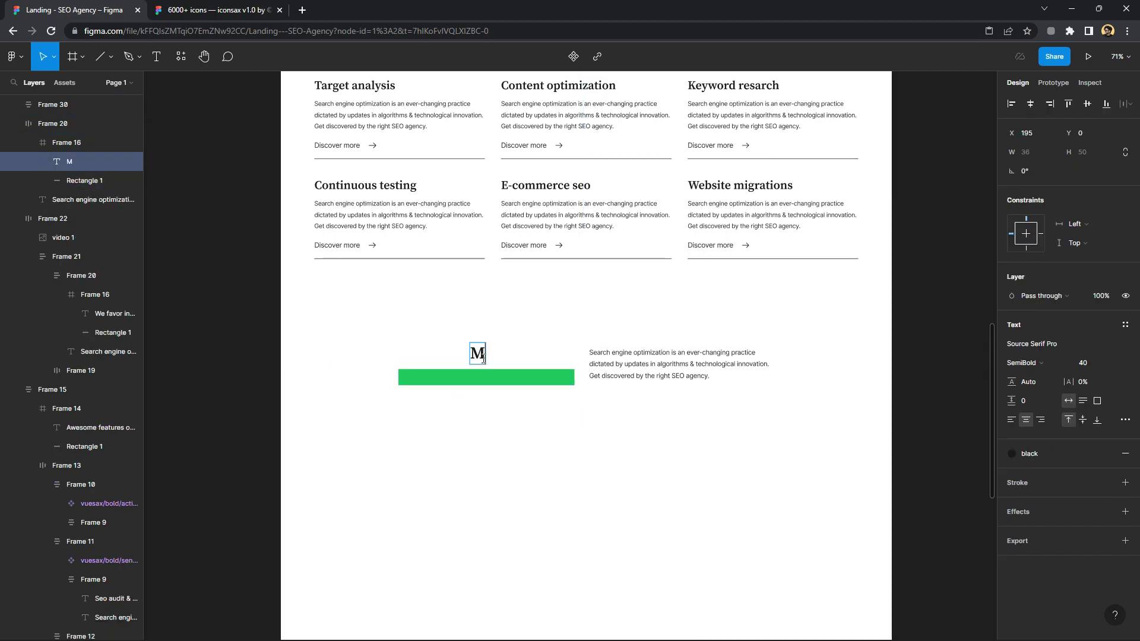
type("eet ou")
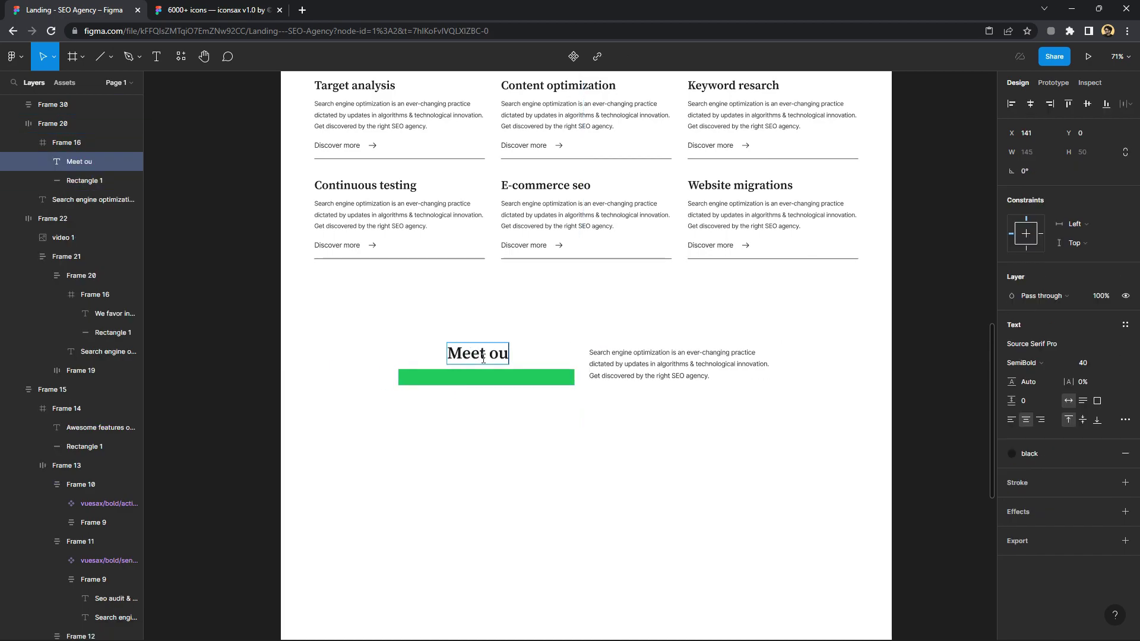
type("r am")
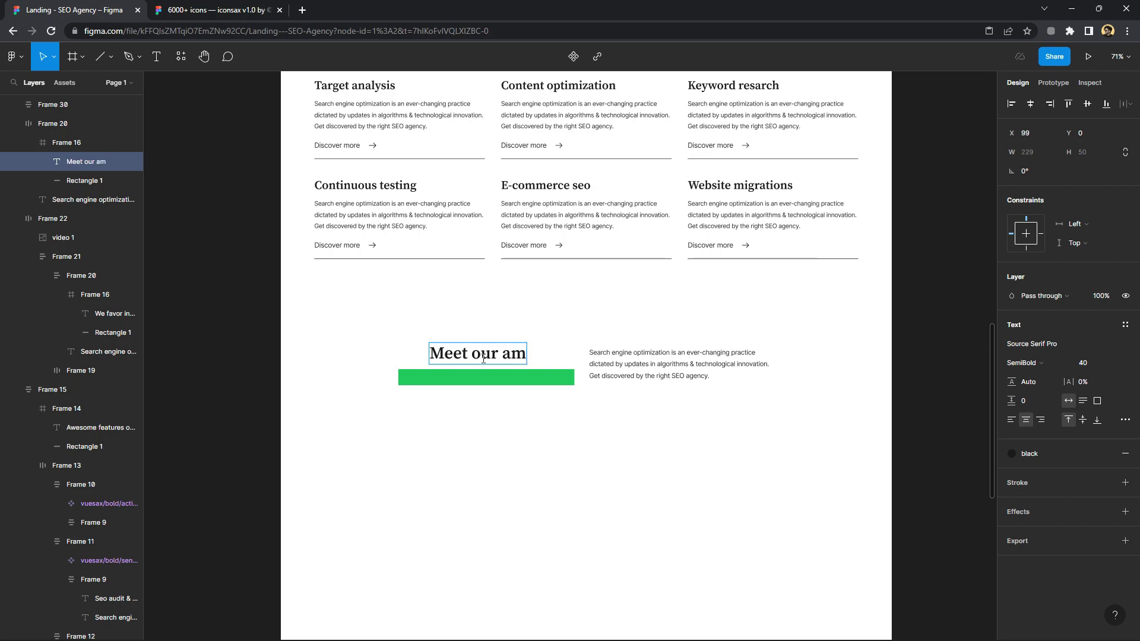
type("azing ")
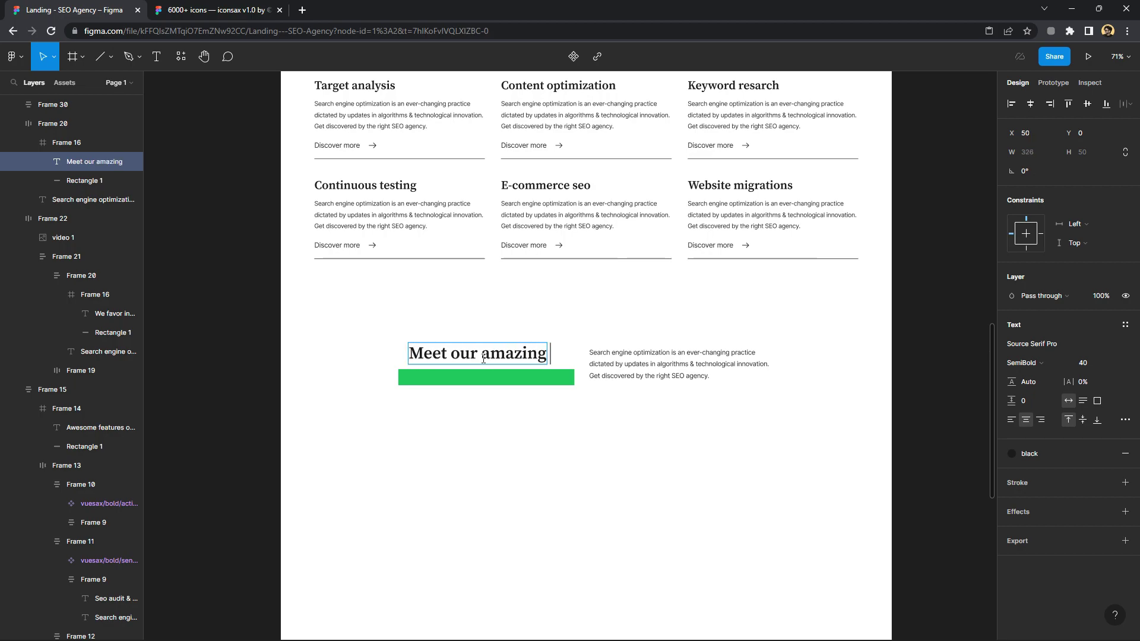
type("seo")
key("Return")
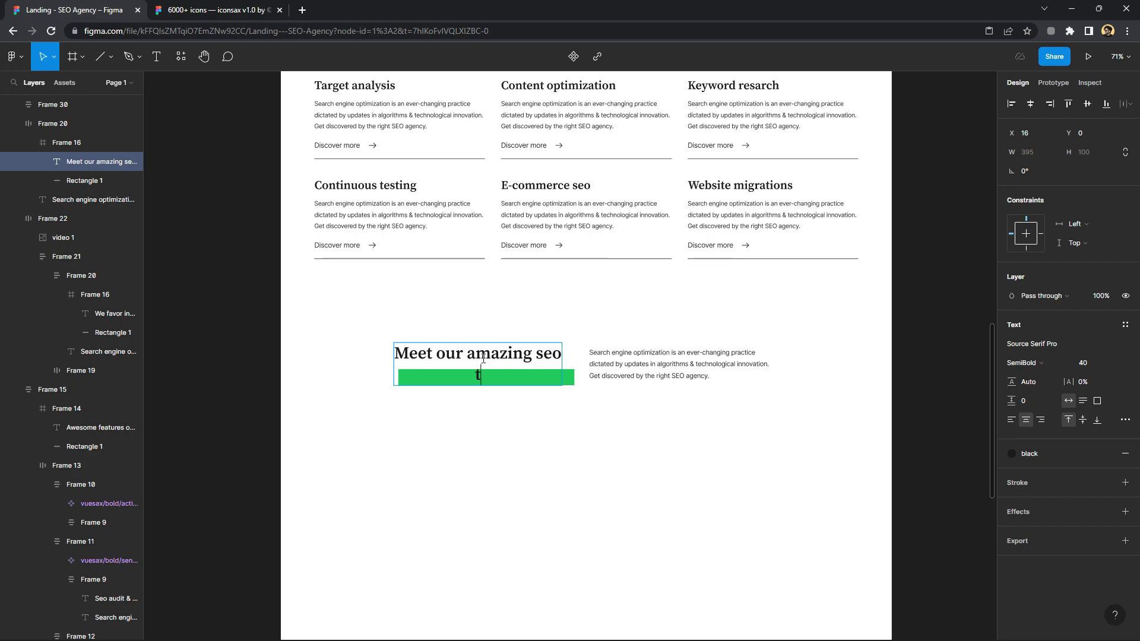
type("m for ")
type("your ")
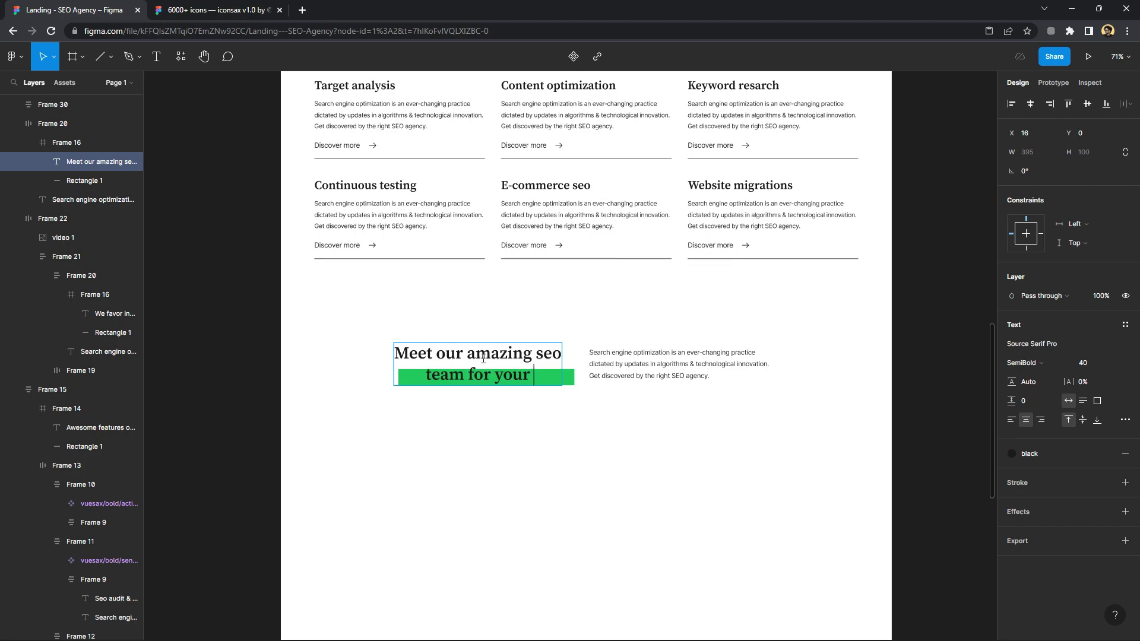
type("busi")
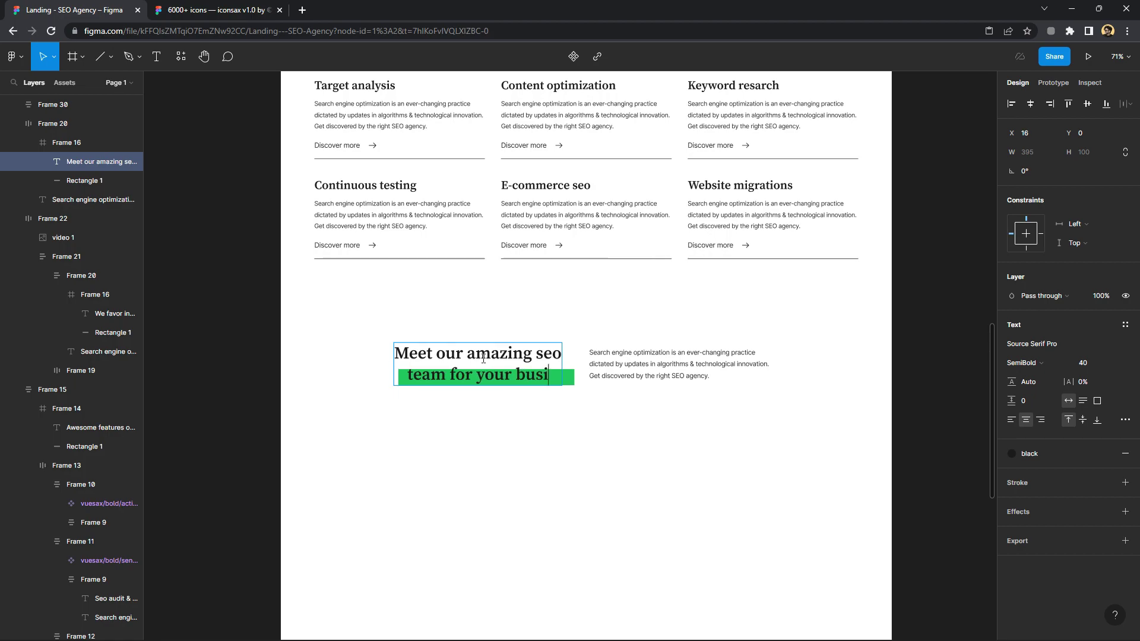
type("ness")
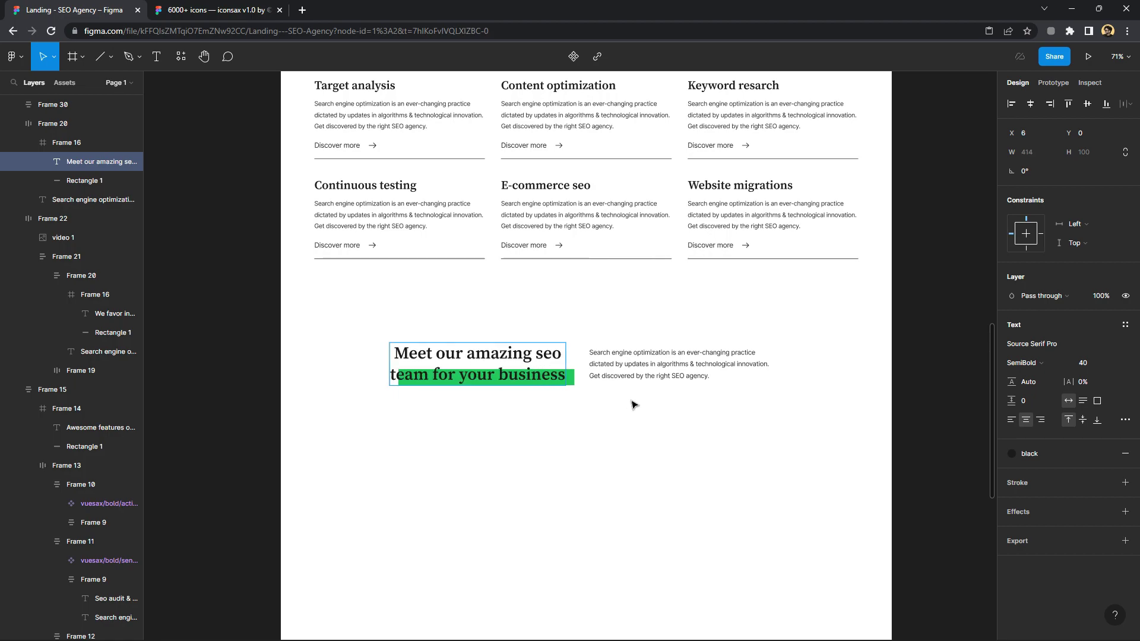
key("Escape")
Set a 55 gap between the team heading and paragraph and position the row
left_click(639, 402)
left_click(627, 379)
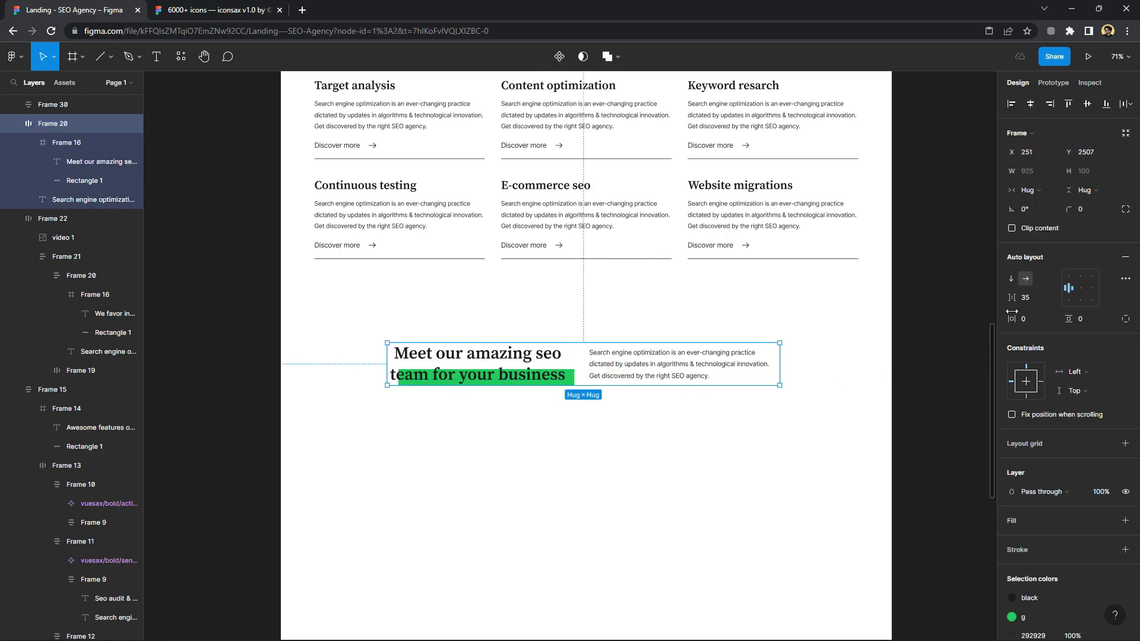
left_click_drag(1012, 311, 1036, 311)
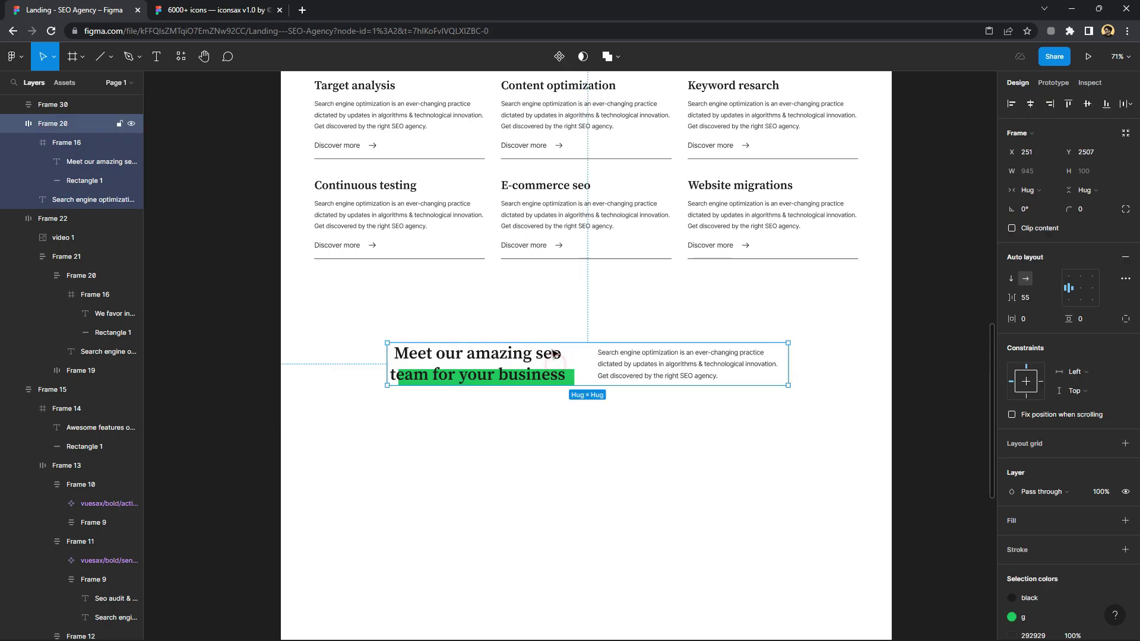
left_click_drag(553, 354, 544, 331)
Import three team portrait images from the file folder onto the canvas
scroll(544, 332, "down", 5)
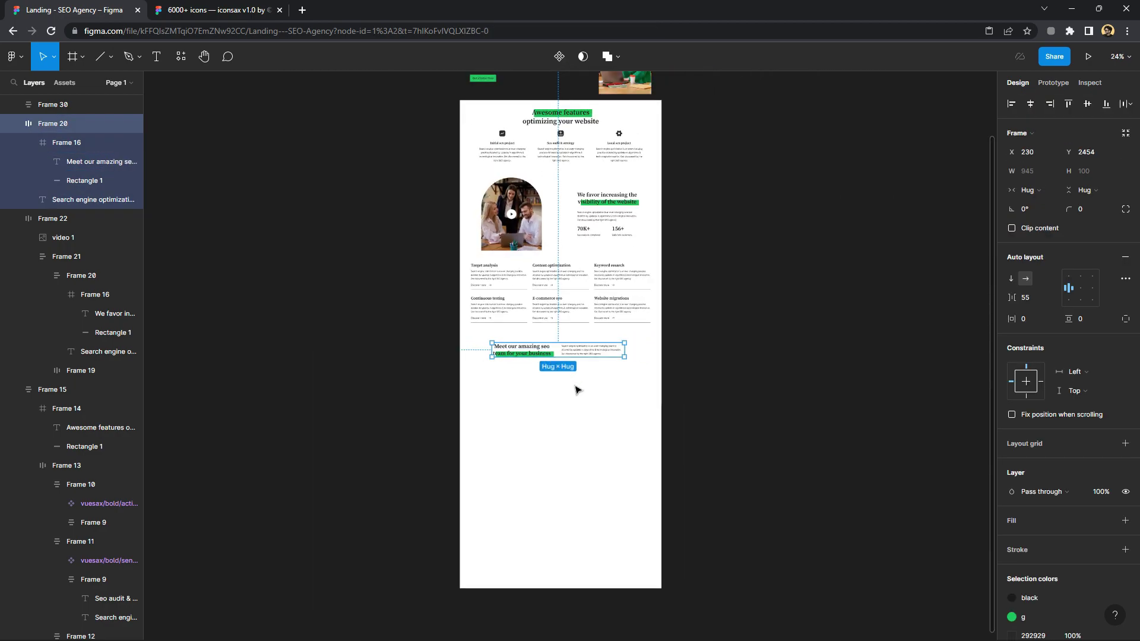
double_click(449, 5)
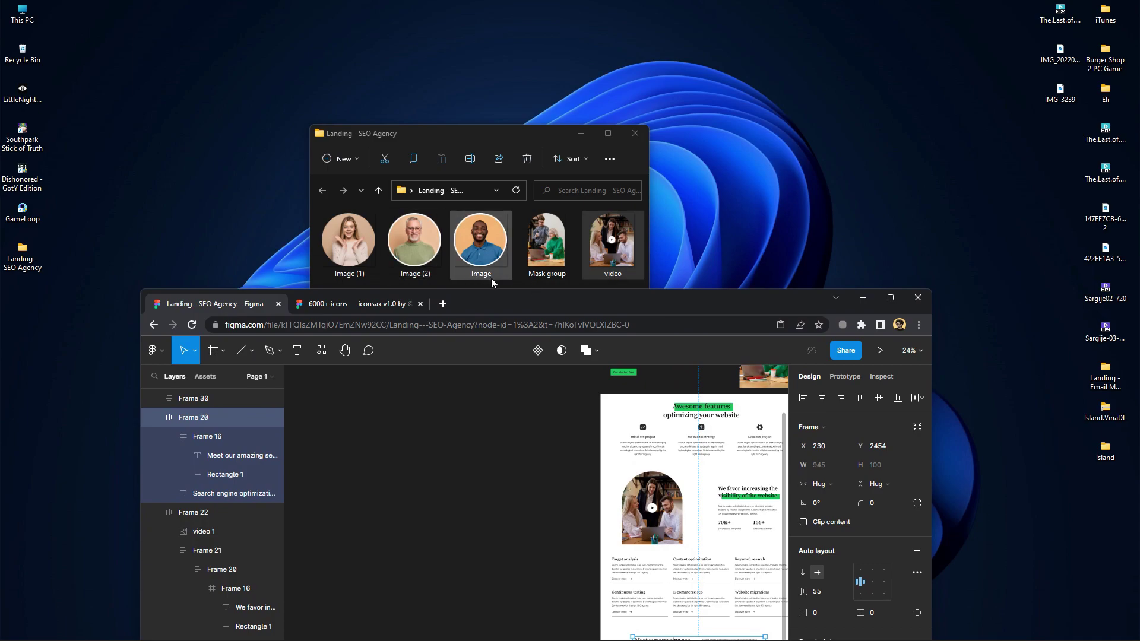
left_click(491, 278)
left_click(350, 241, "shift")
left_click_drag(349, 240, 484, 475)
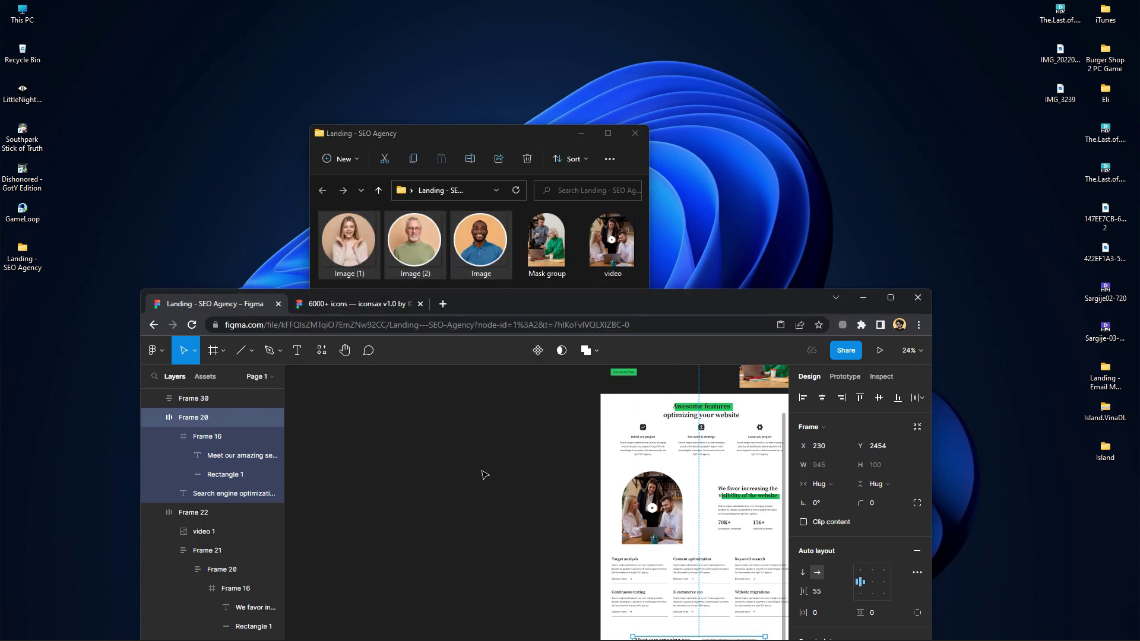
left_click(891, 298)
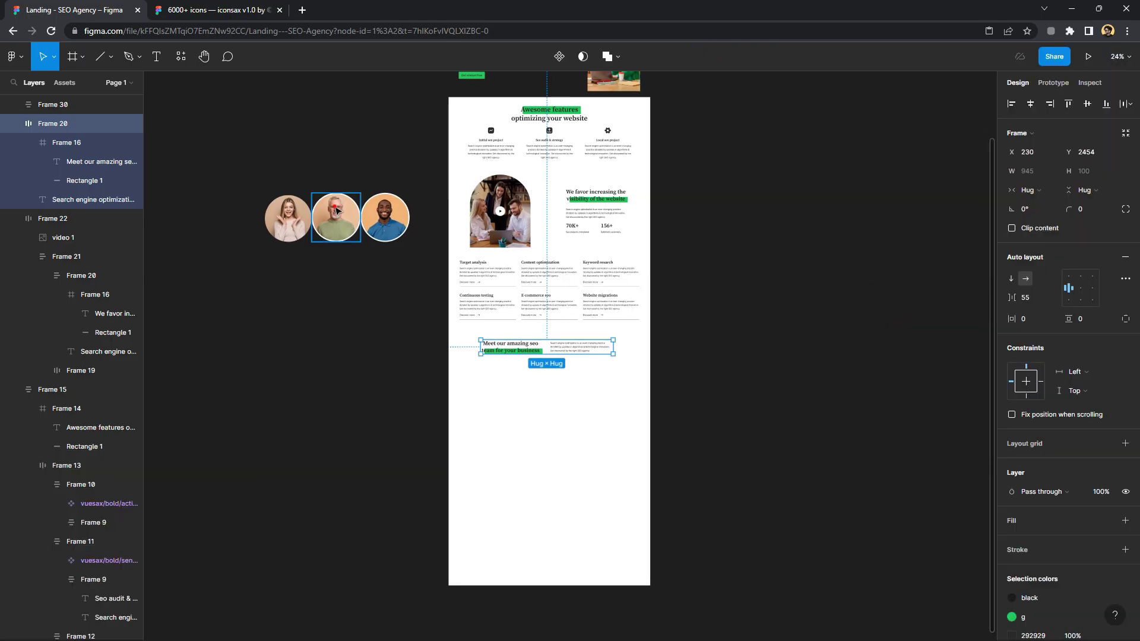
left_click(336, 231)
Place a portrait under the team heading and copy the E-commerce seo text group beneath it
left_click_drag(383, 319, 478, 364)
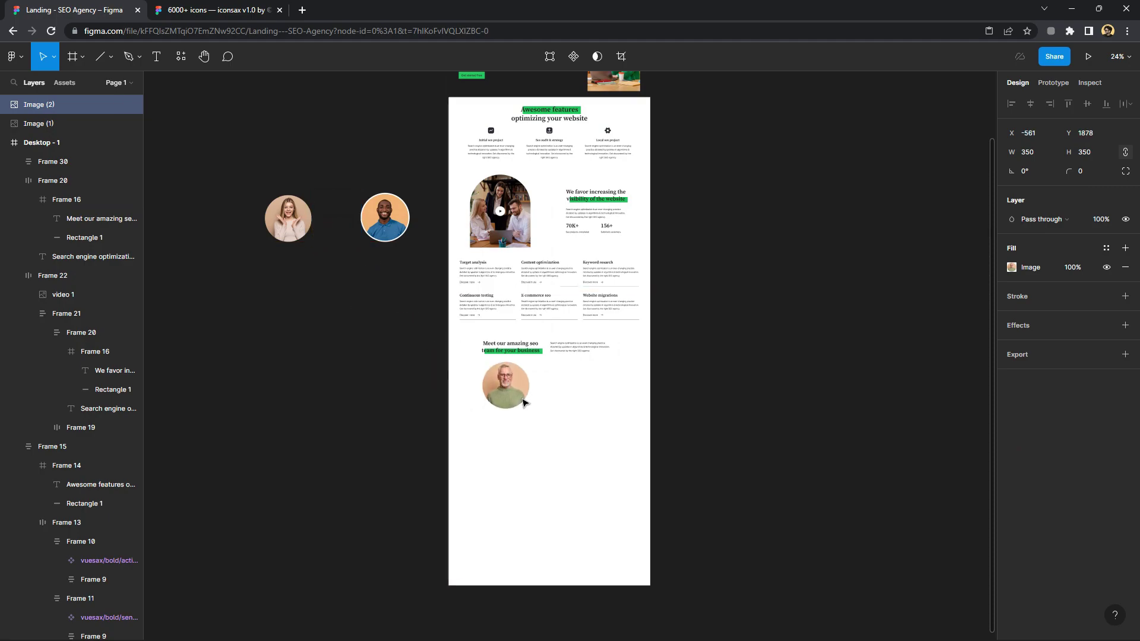
scroll(464, 243, "up", 3)
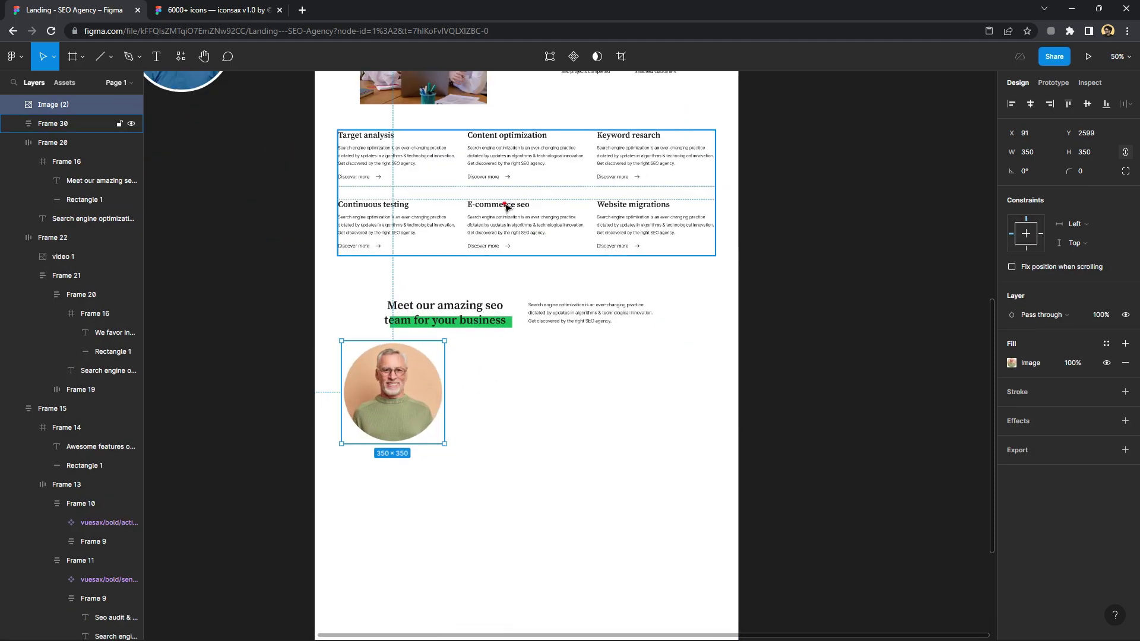
left_click(514, 220)
double_click(514, 219)
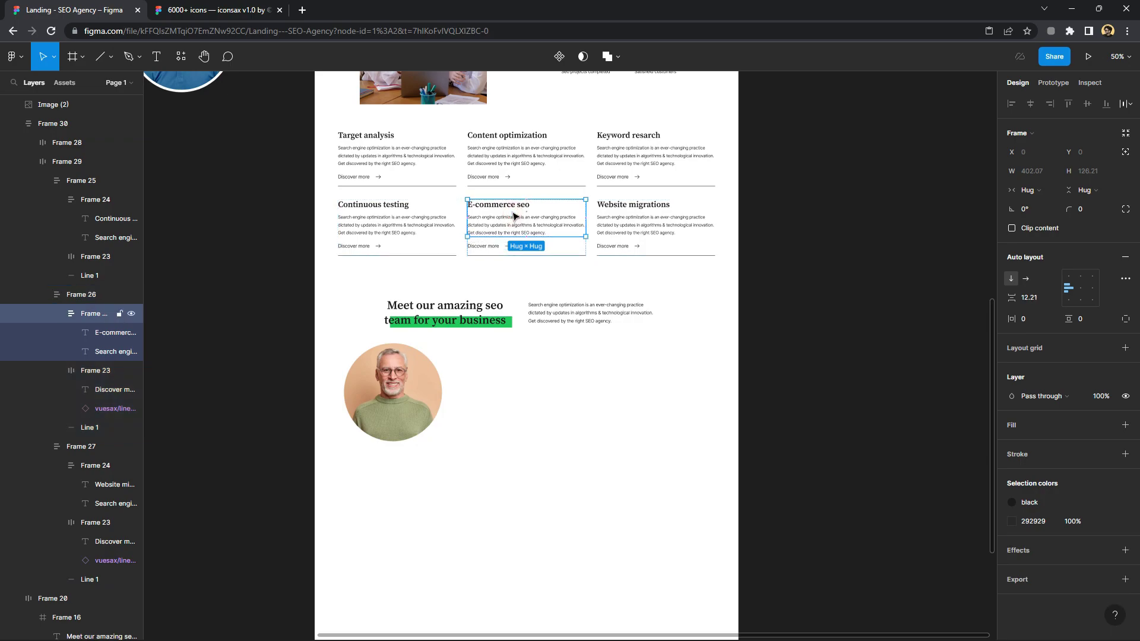
left_click_drag(515, 219, 398, 473)
Replace the copied title with a team member's name and begin a role starting 'Senior'
scroll(398, 473, "up", 2)
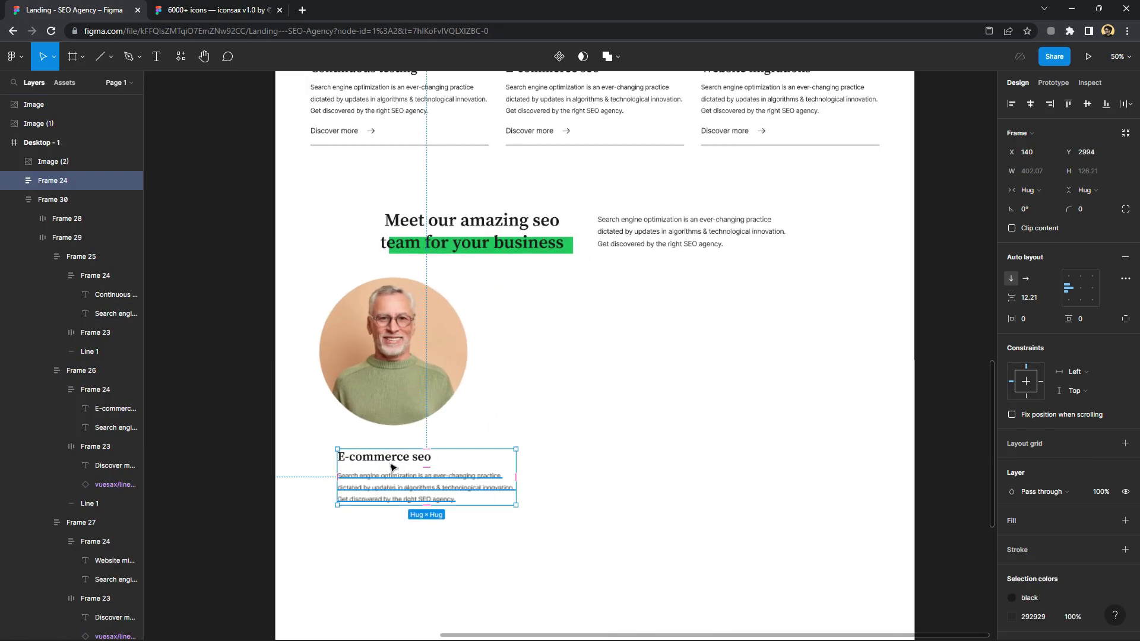
double_click(391, 456)
left_click(593, 475)
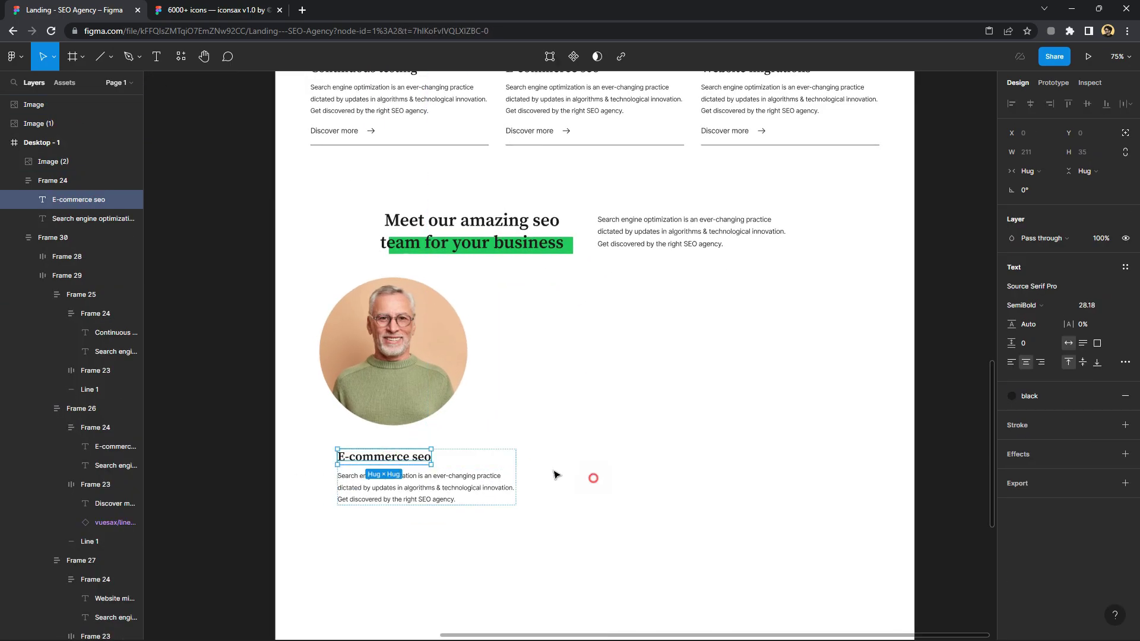
double_click(418, 459)
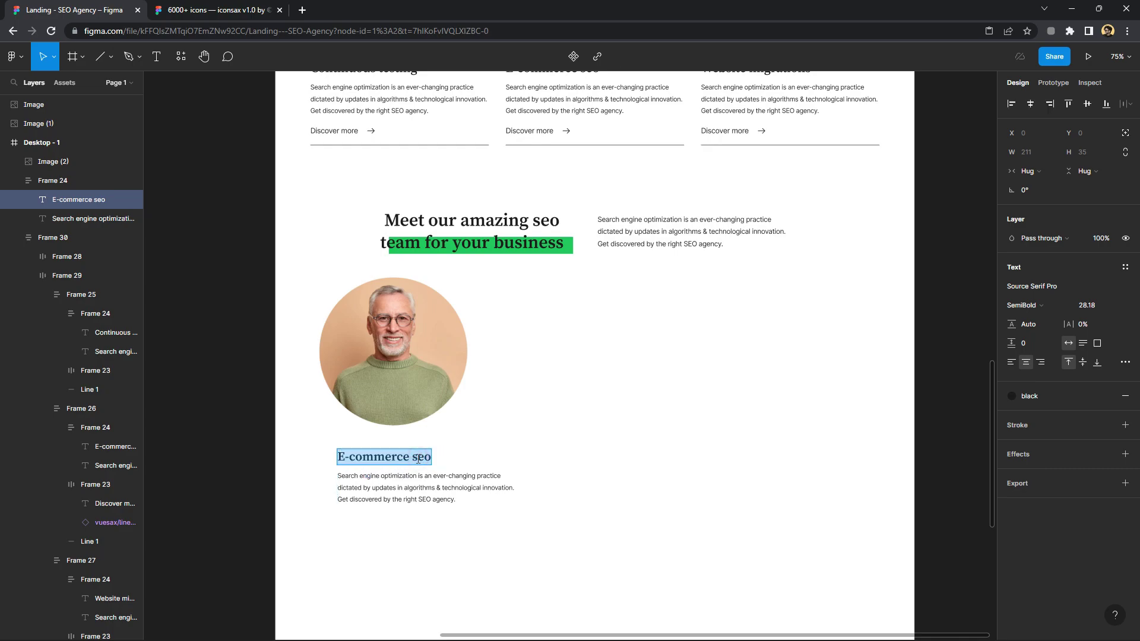
type("Esther howar")
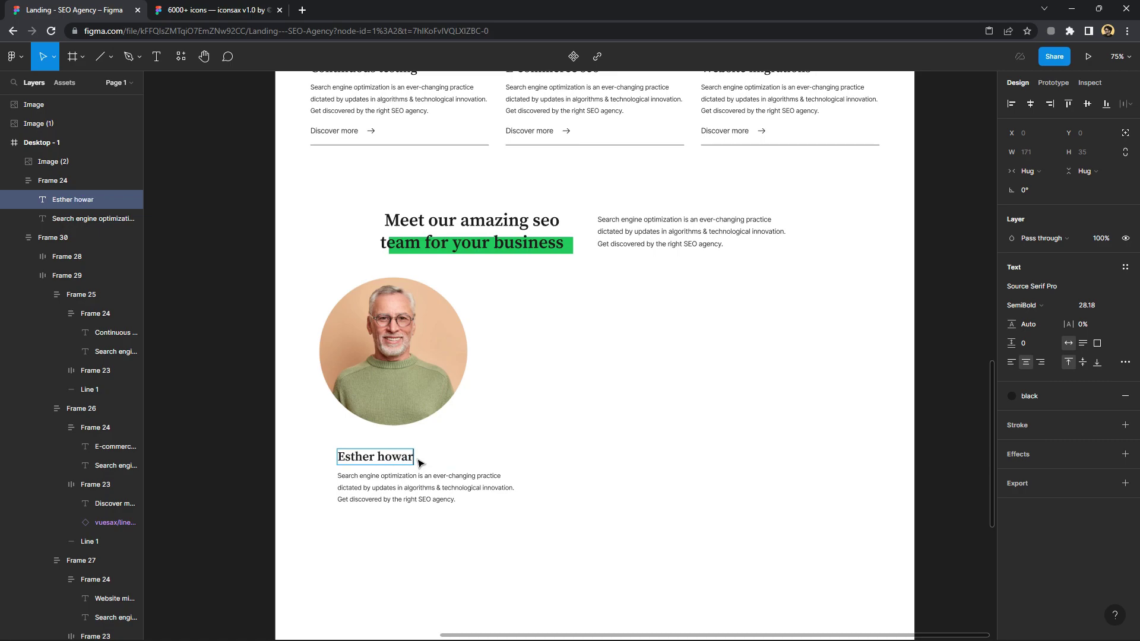
type("d")
left_click(409, 475)
double_click(408, 475)
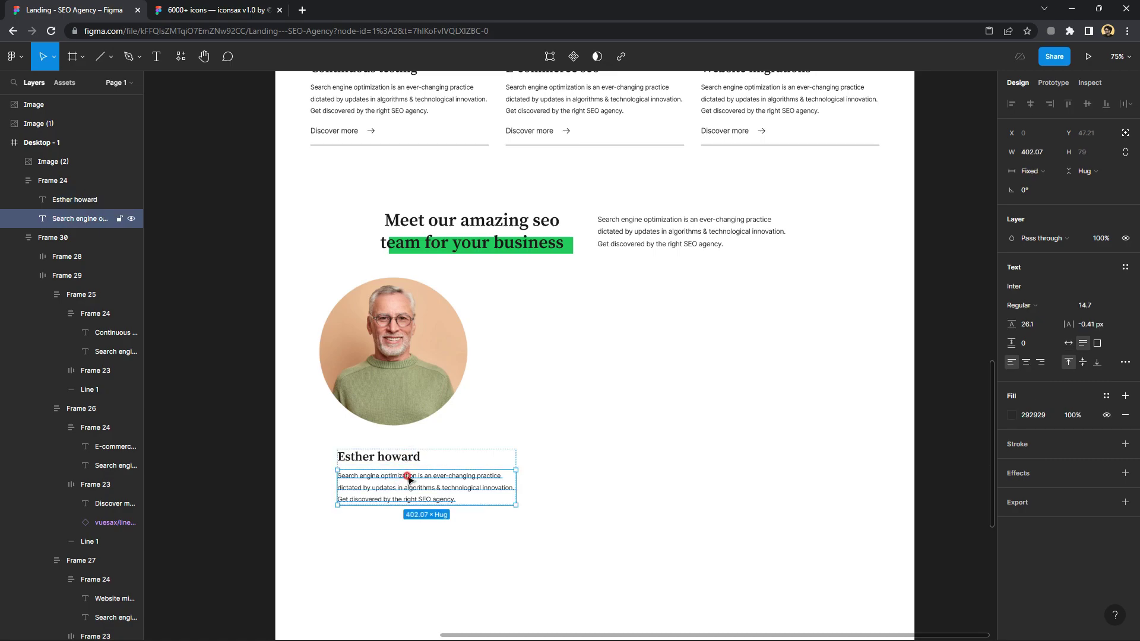
type("Senior seo manager")
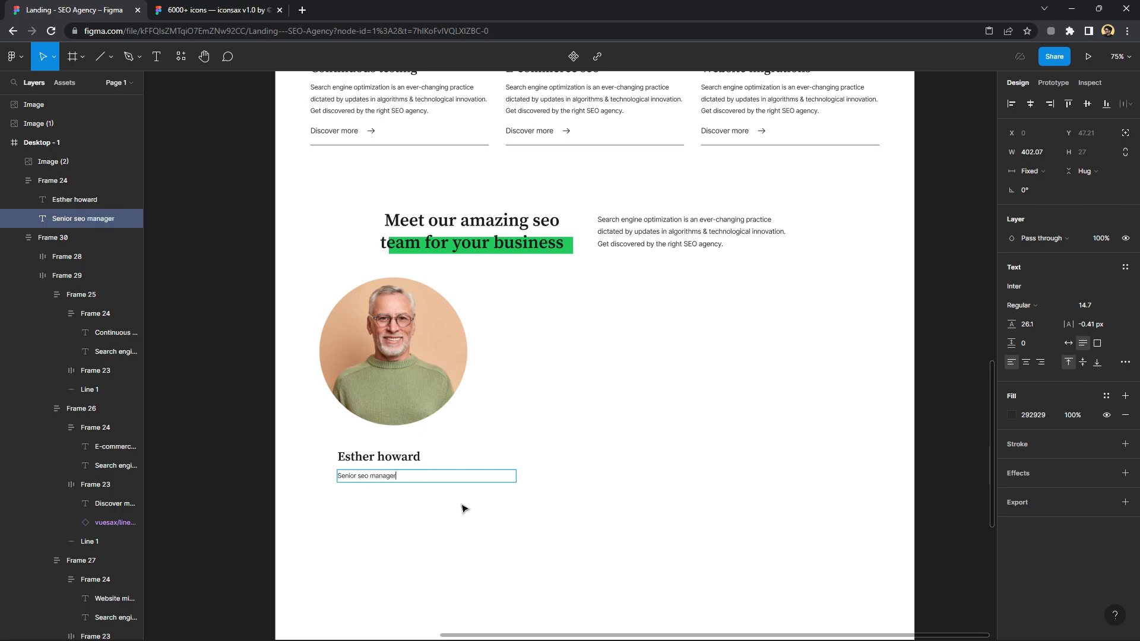
Make the job title auto width and centre it under the name
left_click(507, 519)
left_click(1068, 343)
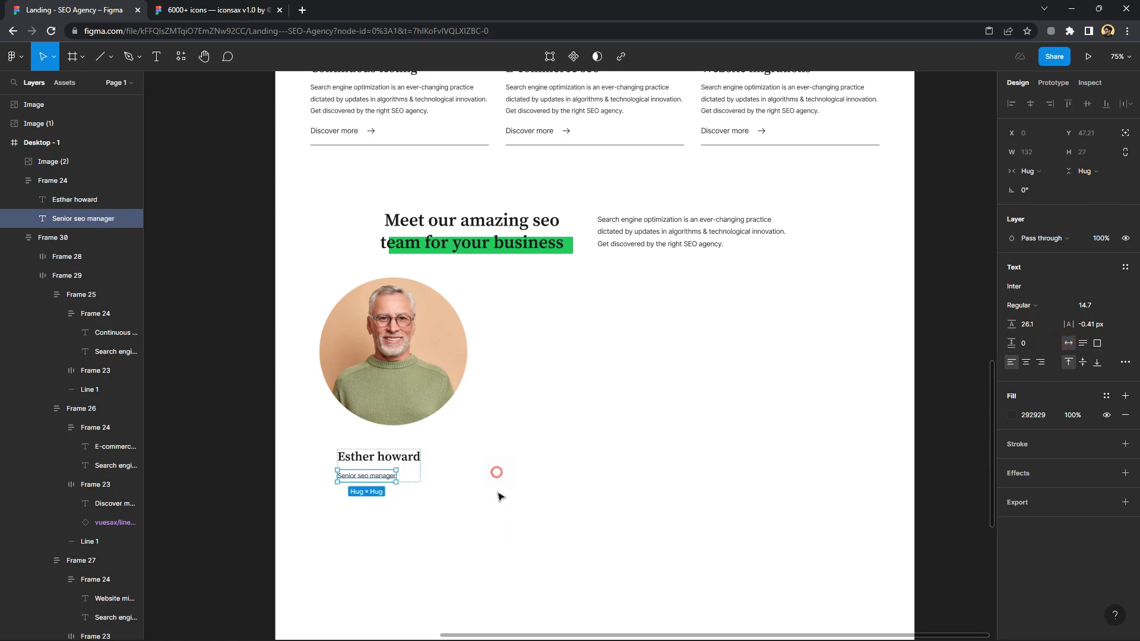
left_click_drag(453, 509, 445, 461)
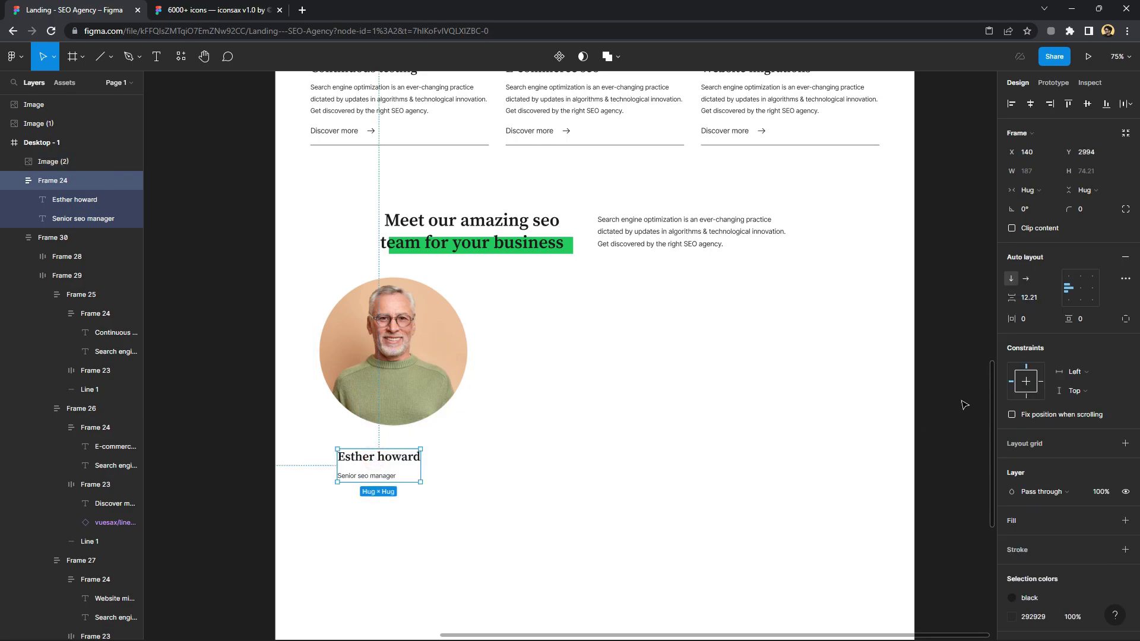
left_click(1081, 288)
left_click(584, 472)
left_click(480, 526)
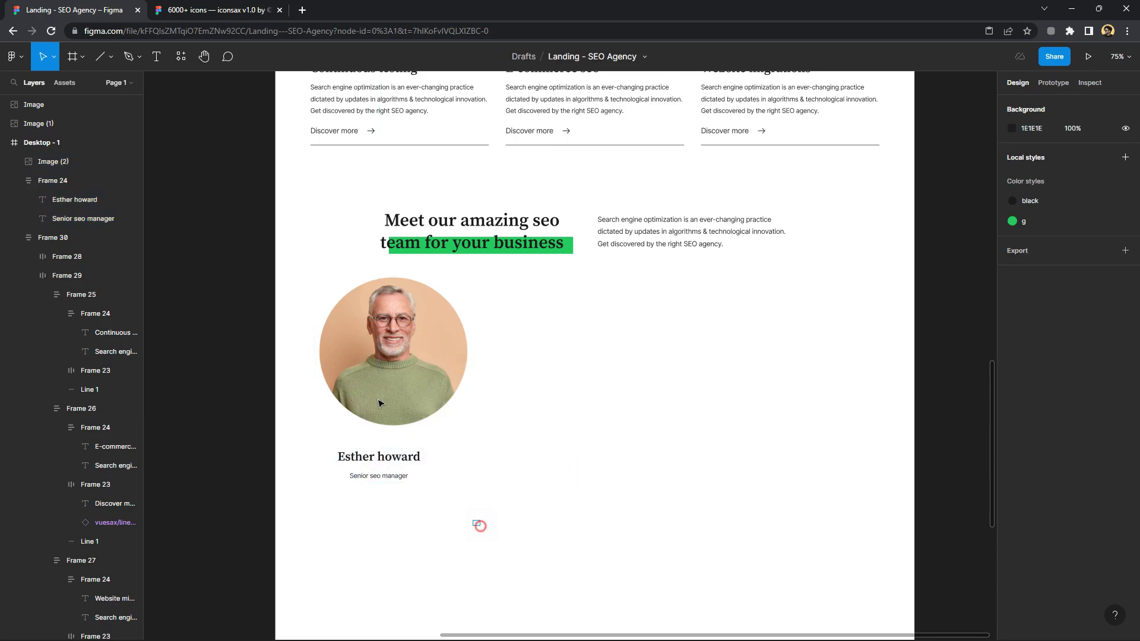
Frame the photo, name and title as an auto-layout card and duplicate it to the right
left_click(381, 404)
left_click(379, 456, "shift")
right_click(380, 415)
left_click(384, 427)
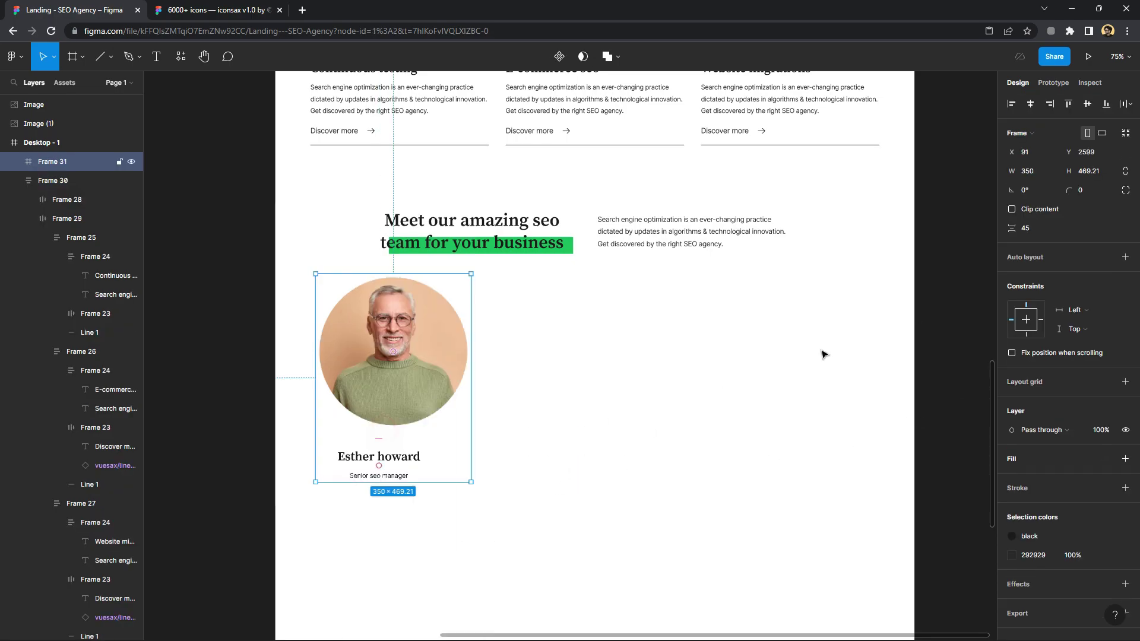
left_click(1125, 257)
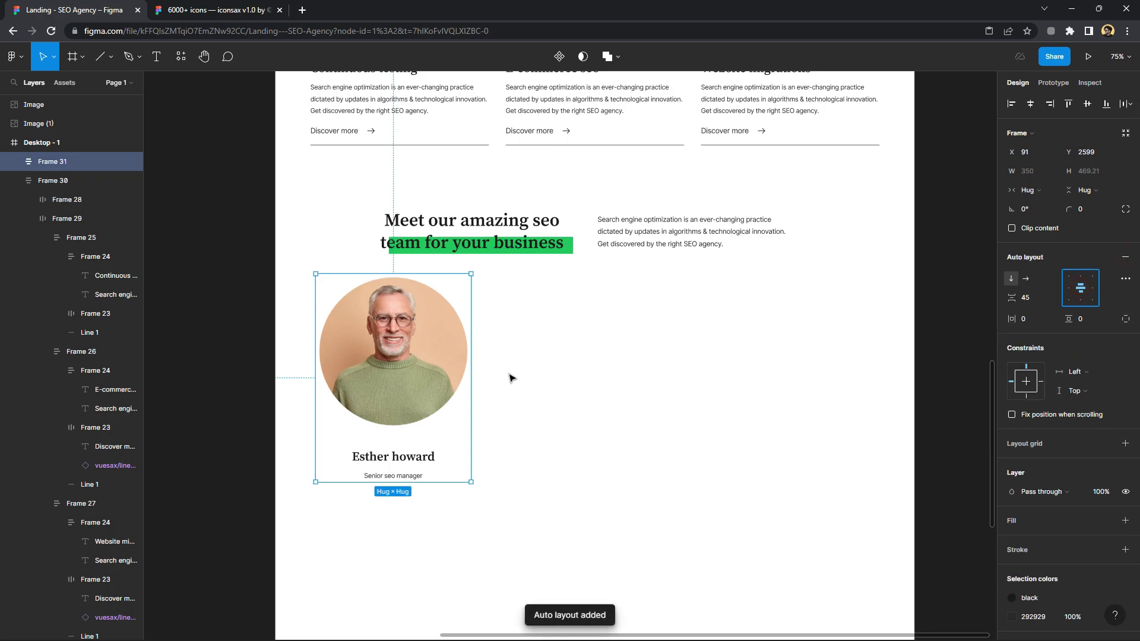
mouse_move(381, 404)
left_mouse_down()
mouse_move(383, 426)
mouse_move(552, 428)
left_mouse_up()
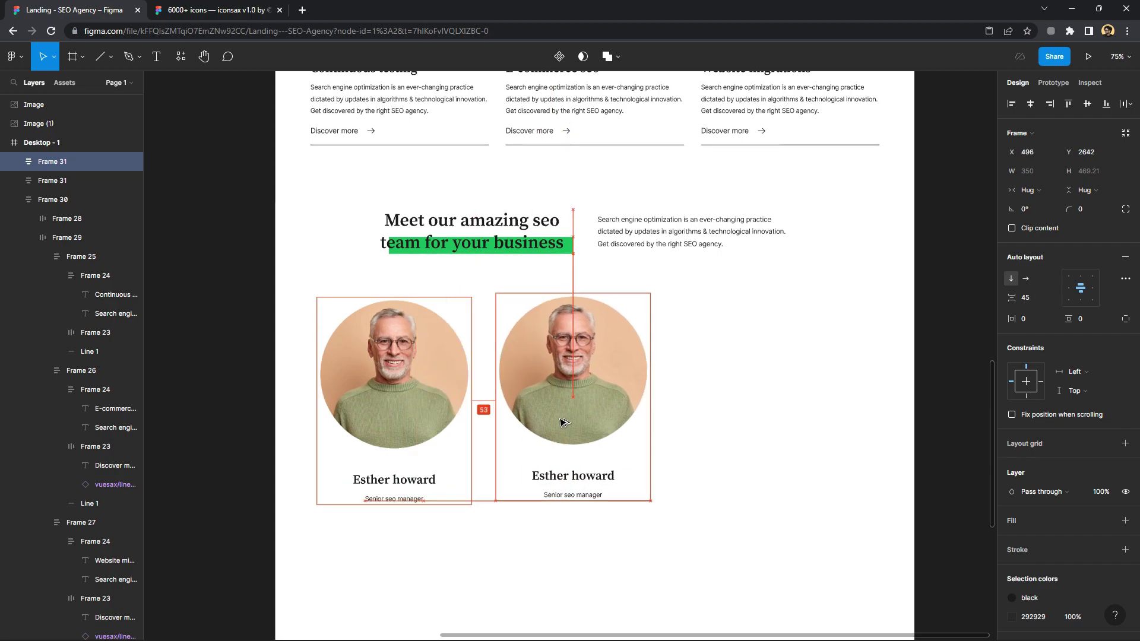
Replace the second card's old photo with the woman's portrait
scroll(552, 427, "down", 3)
scroll(552, 427, "down", 2)
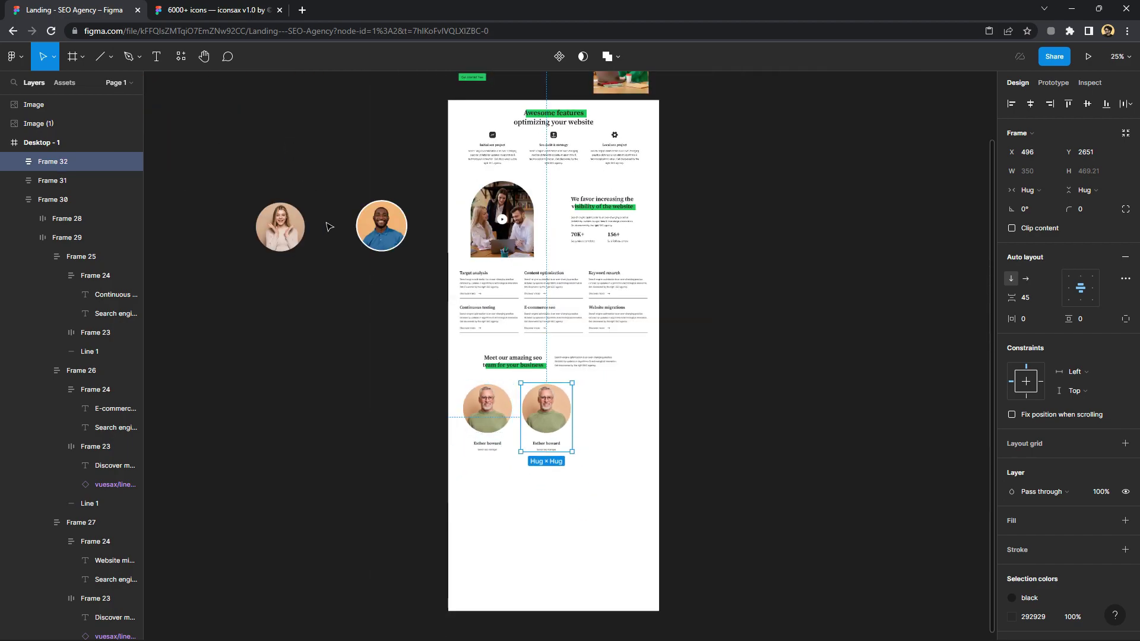
left_click(280, 229)
left_click_drag(280, 229, 545, 440)
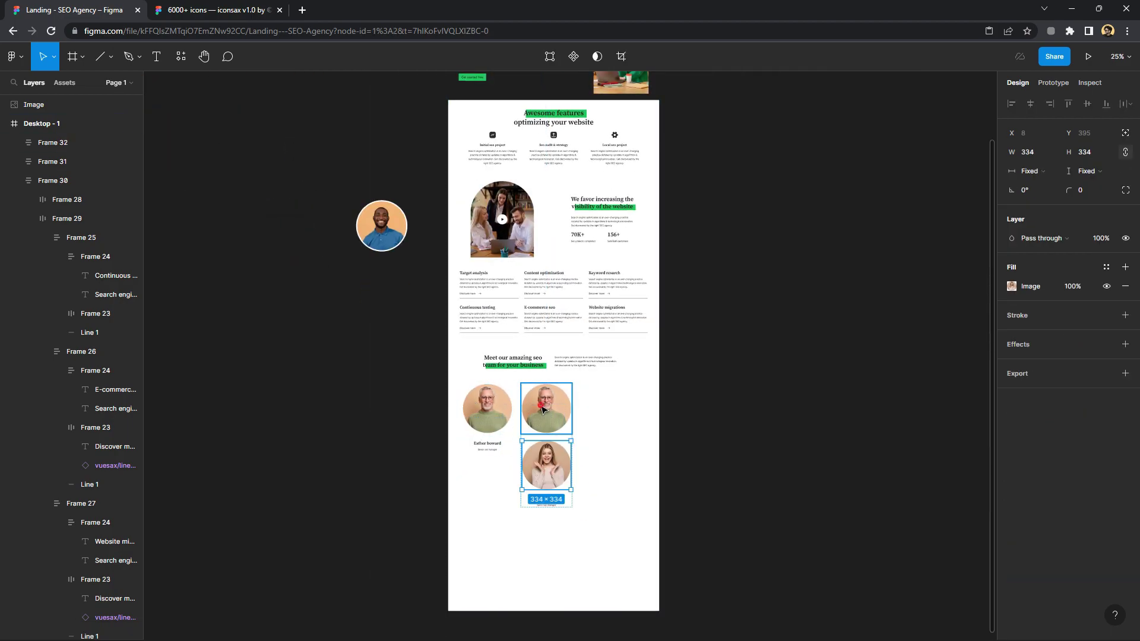
left_click(540, 410)
key("Delete")
Enter the second member's name and change the job title to 'Seo executive'
scroll(540, 442, "up", 3)
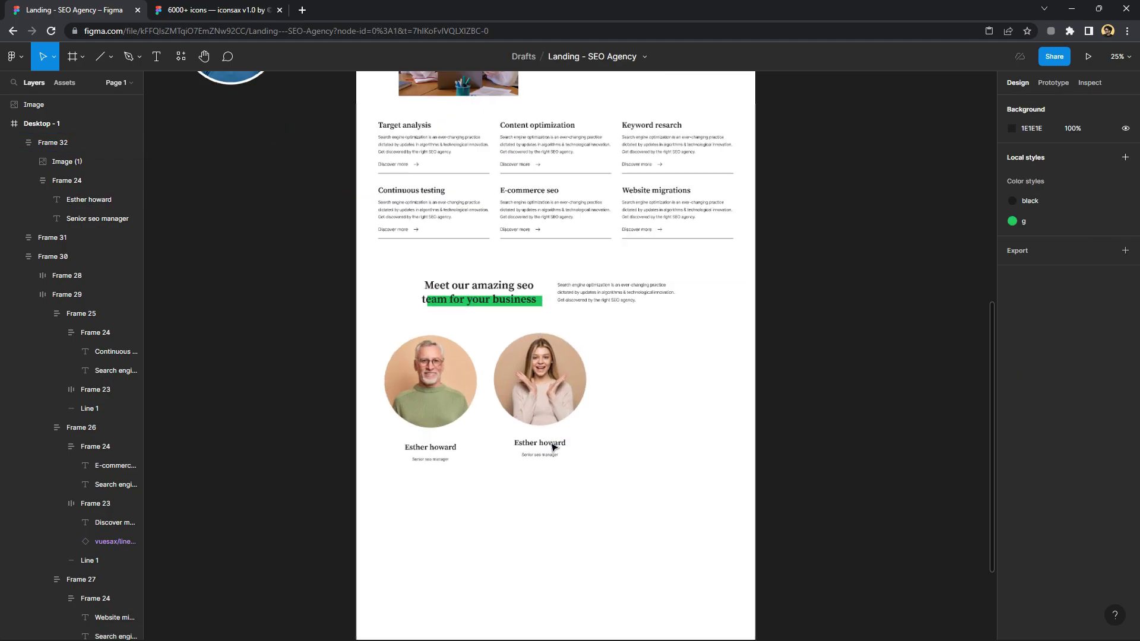
scroll(537, 445, "up", 2)
left_click(537, 445)
double_click(537, 446)
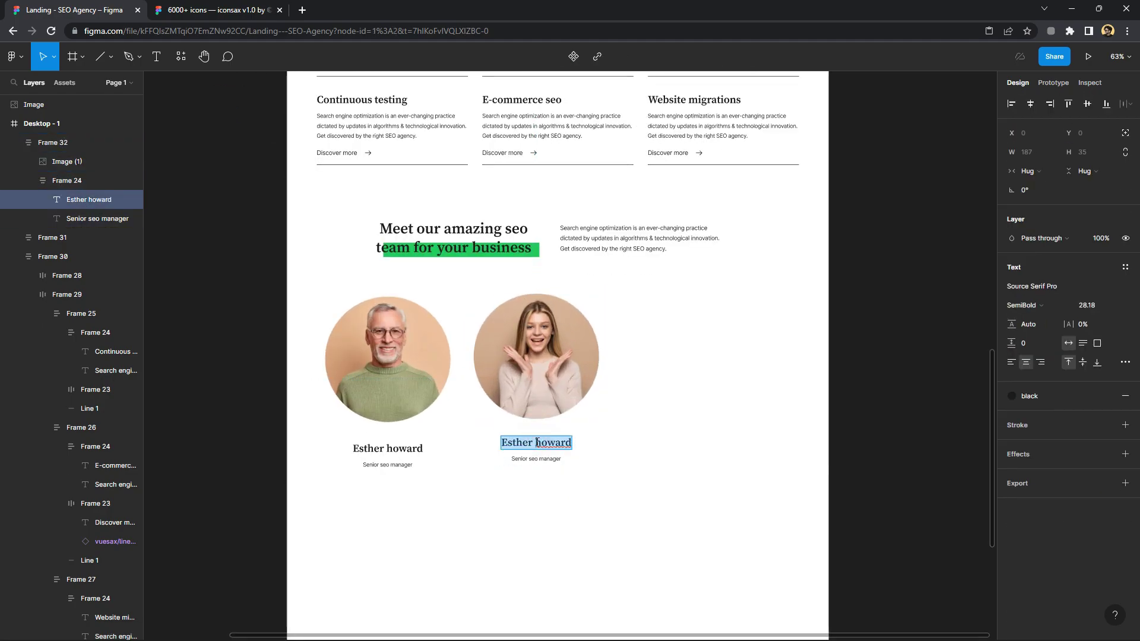
type("Leslie ale")
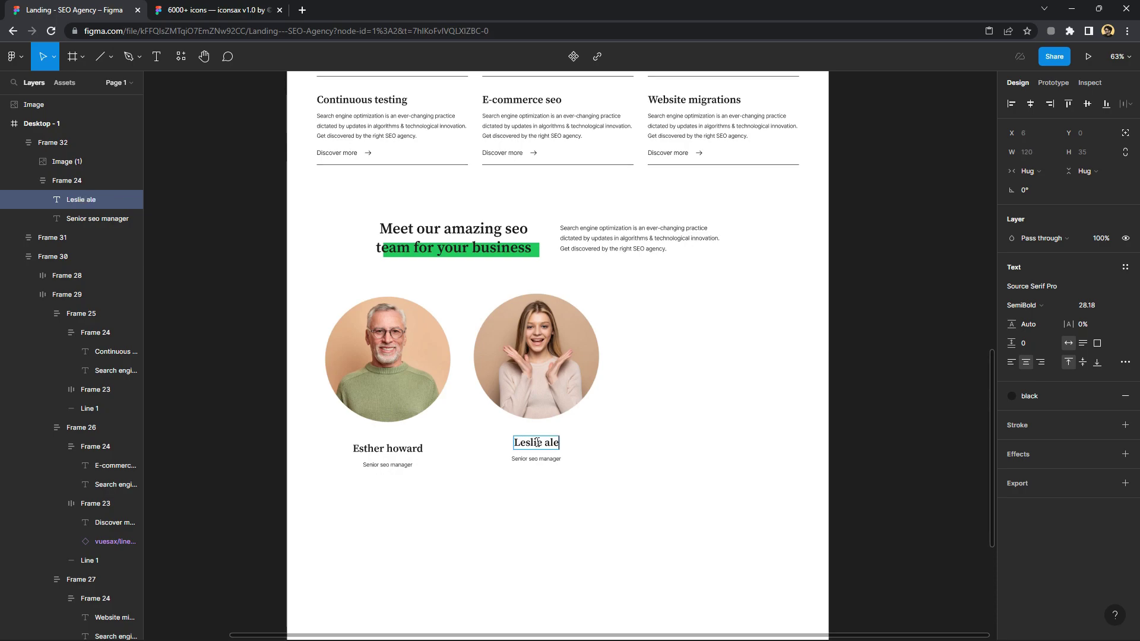
type("xande")
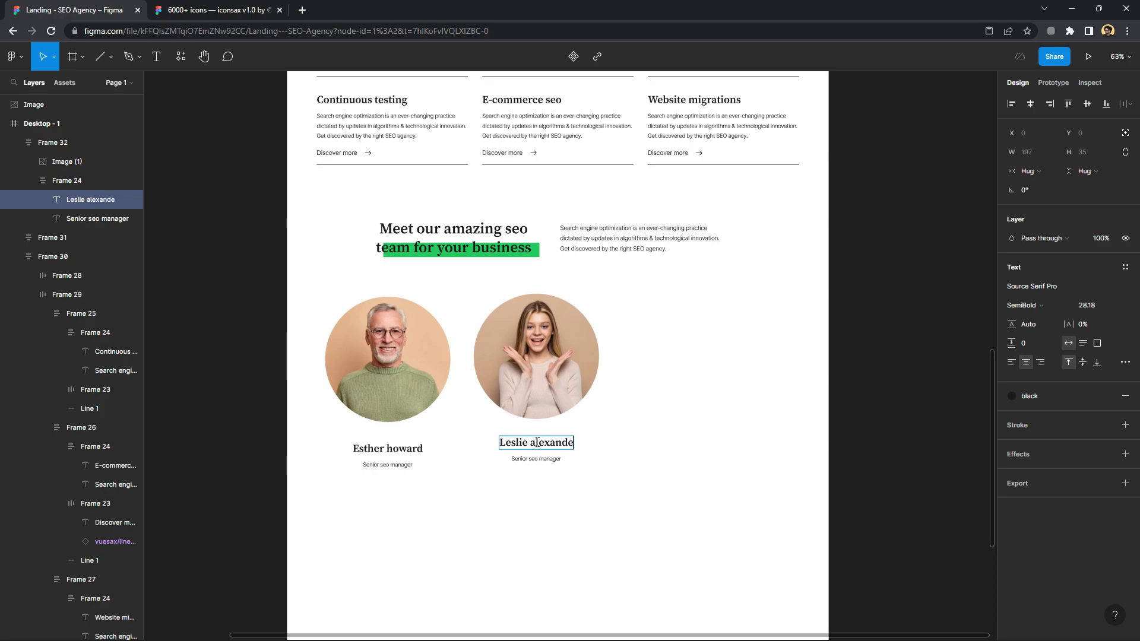
type("r")
left_click(533, 456)
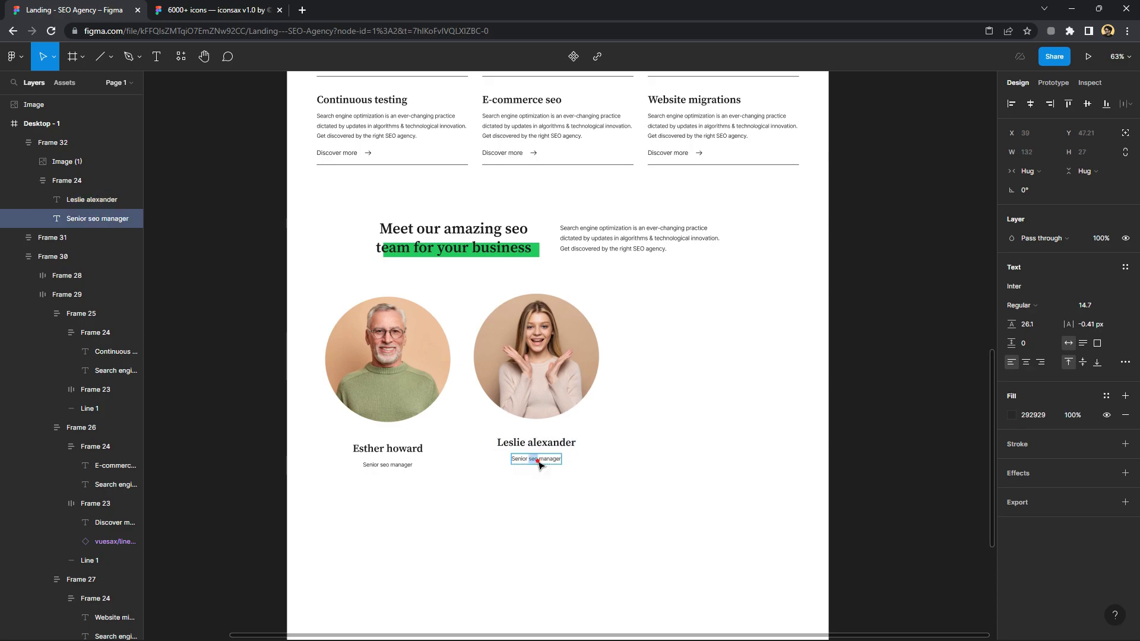
double_click(535, 458)
type("Seo executive")
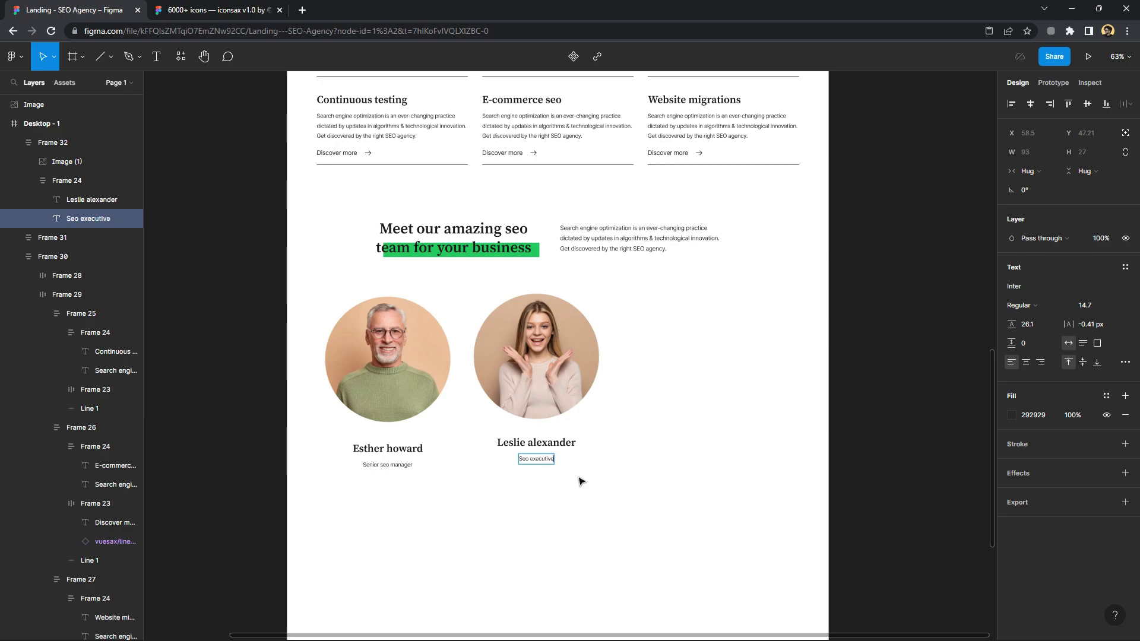
left_click(582, 486)
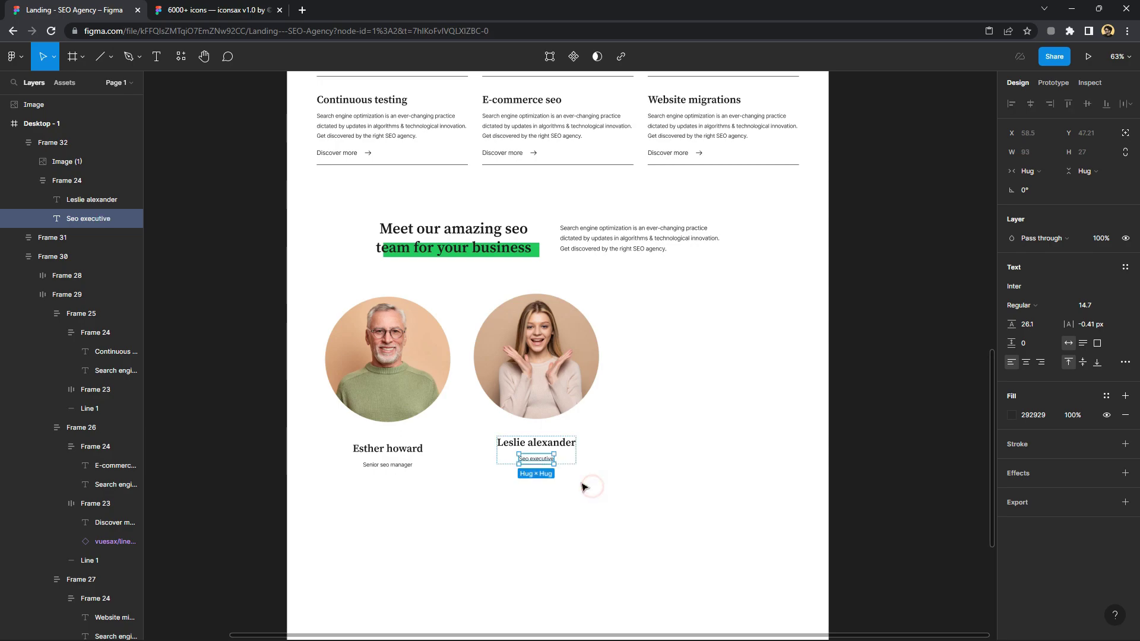
Set both job titles to font size 17.7, then select the second card
left_click(1085, 304)
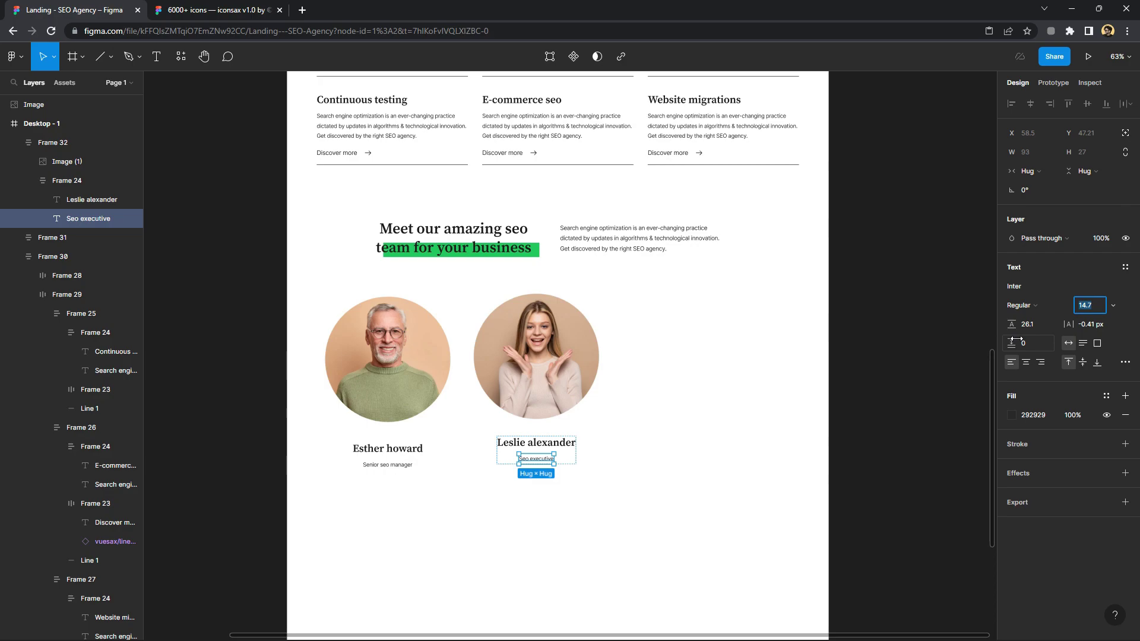
type("15.7")
left_click(669, 462)
left_click(545, 462)
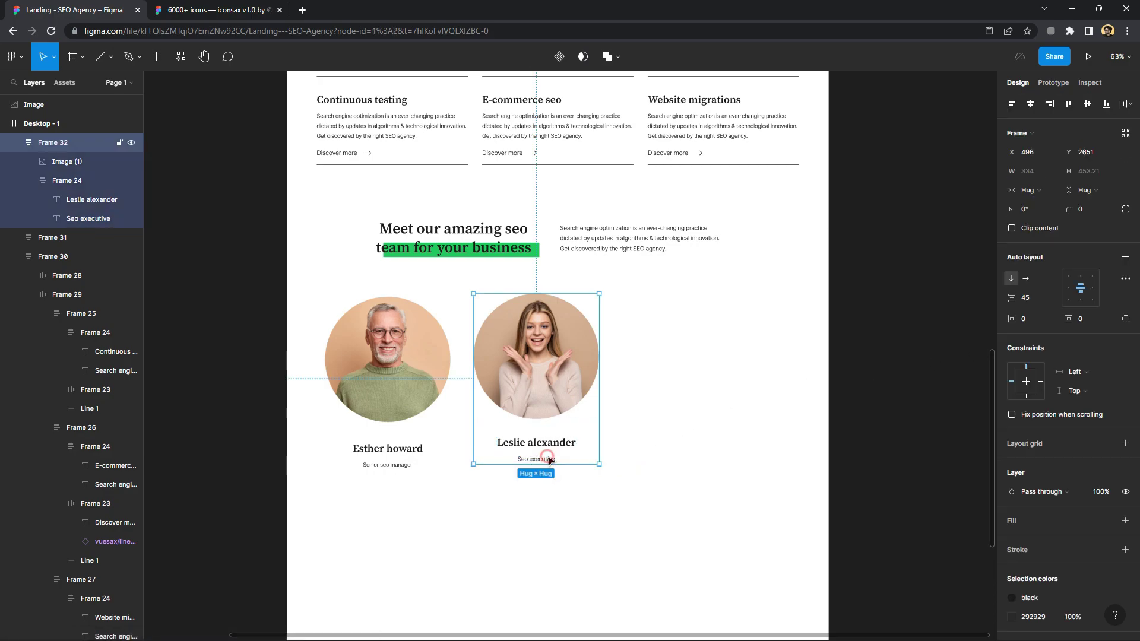
left_click(542, 462)
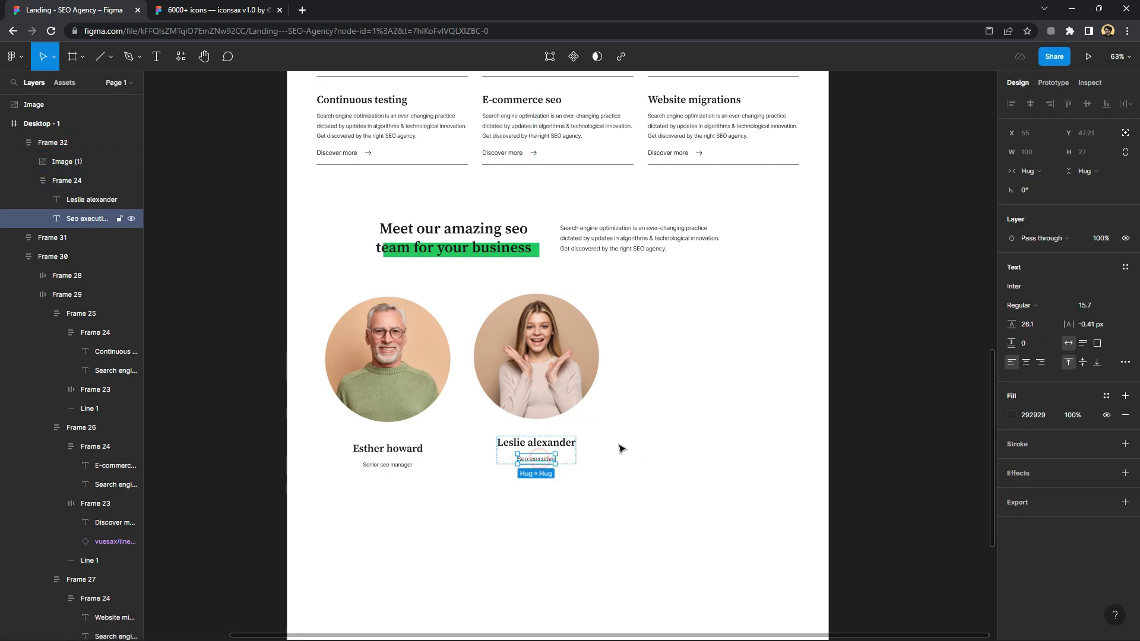
left_click(402, 468)
left_click(1110, 305)
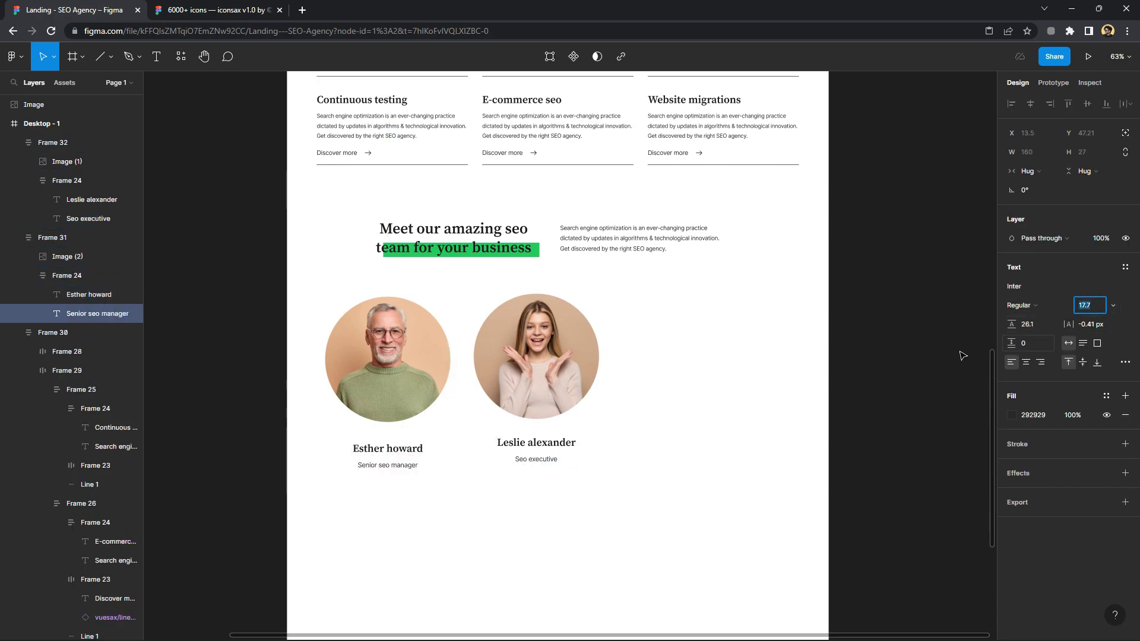
left_click(796, 390)
left_click(571, 374)
Duplicate the second card and swap in the man's portrait as the third card
key("ctrl+d")
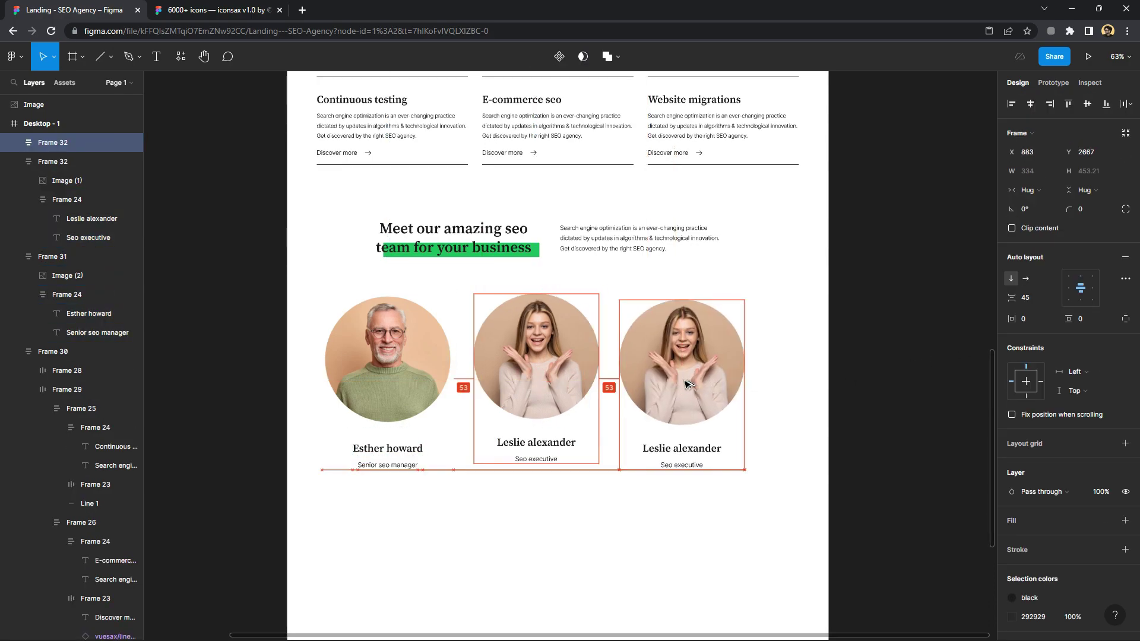
scroll(460, 300, "down", 3)
left_click_drag(374, 117, 681, 353)
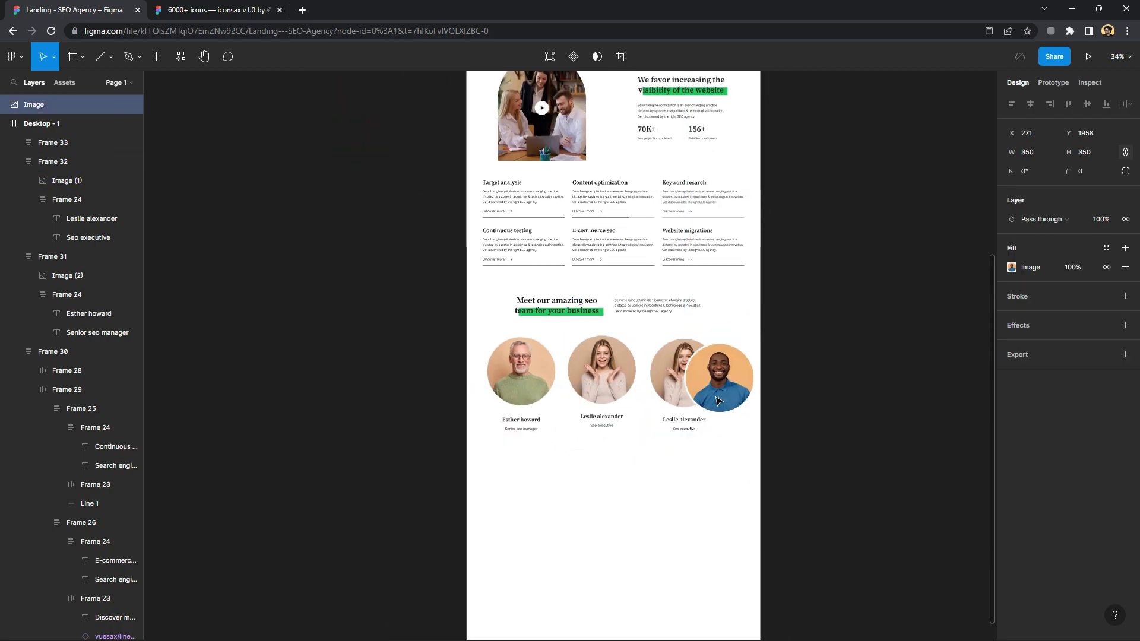
mouse_move(670, 498)
left_mouse_down()
mouse_move(689, 375)
mouse_move(634, 472)
left_mouse_up()
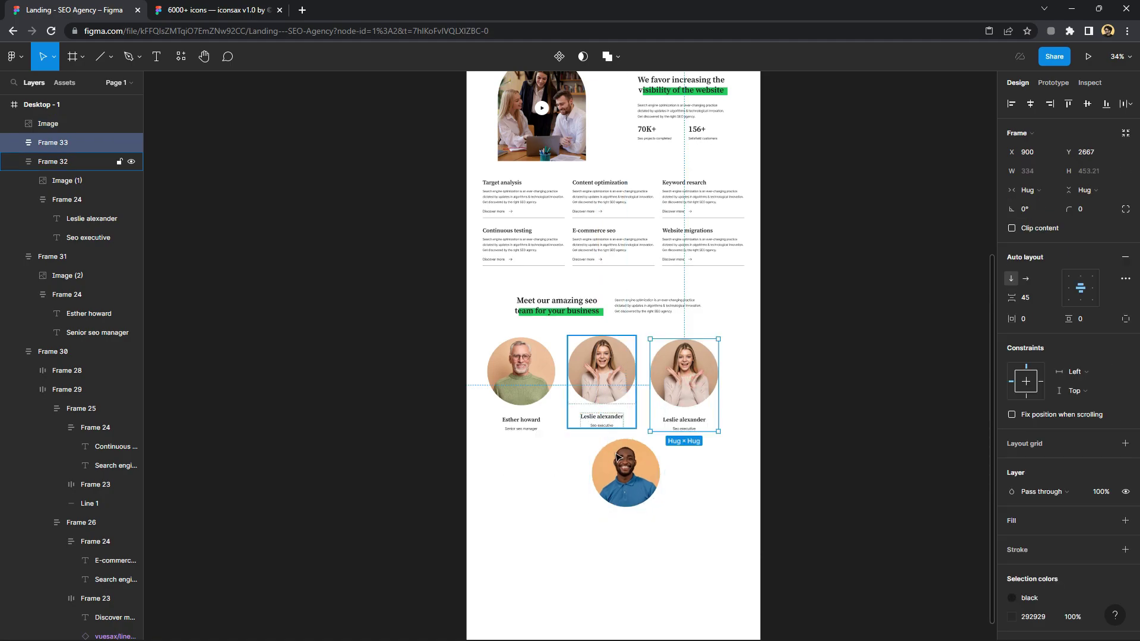
left_click_drag(48, 123, 47, 144)
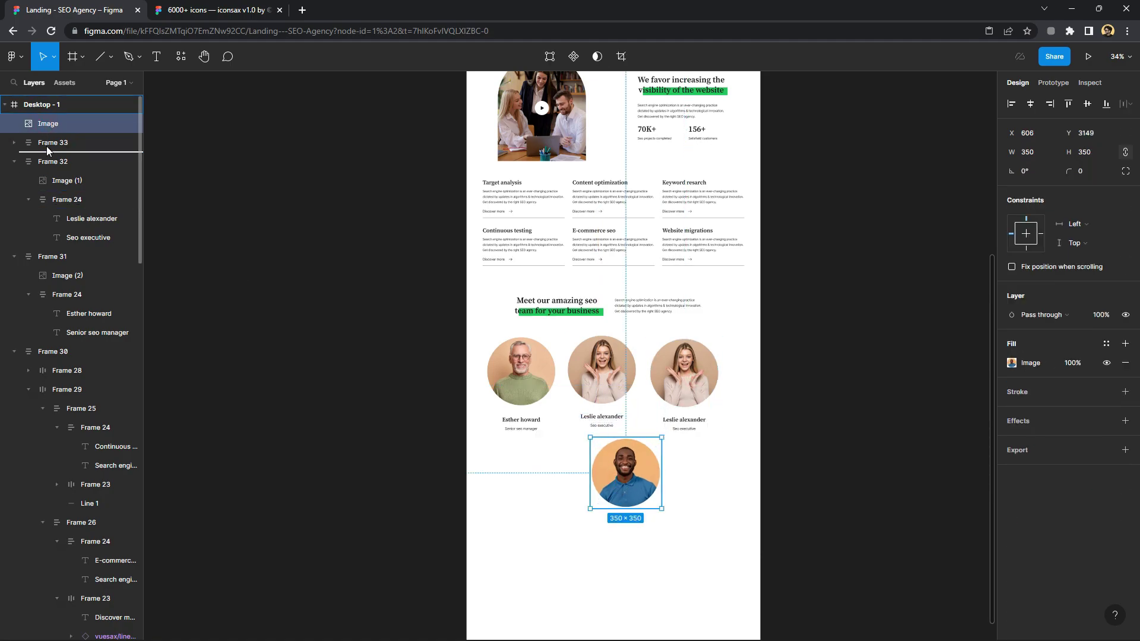
left_click(676, 450)
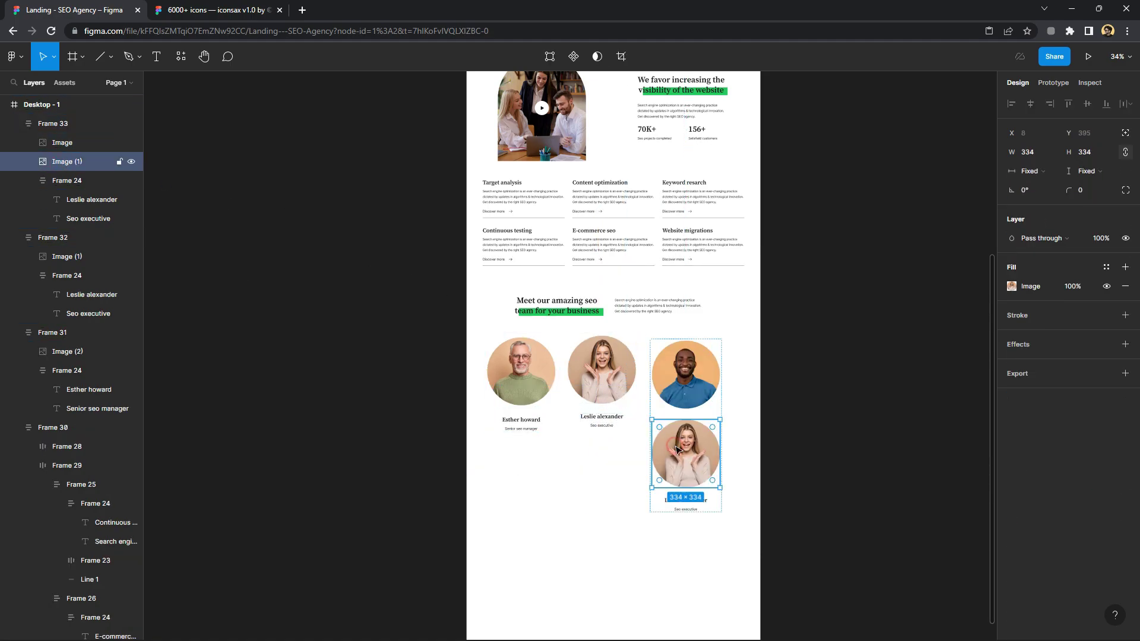
key("Delete")
Give the third card a new member name and the role 'Account manager'
scroll(671, 449, "up", 5, "ctrl")
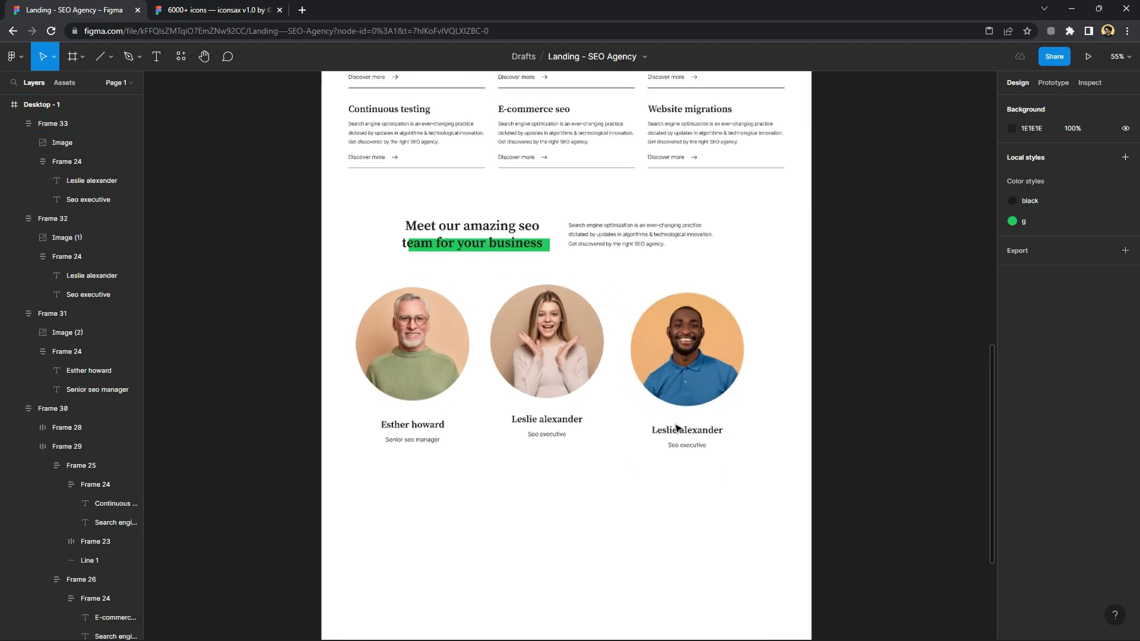
double_click(667, 448)
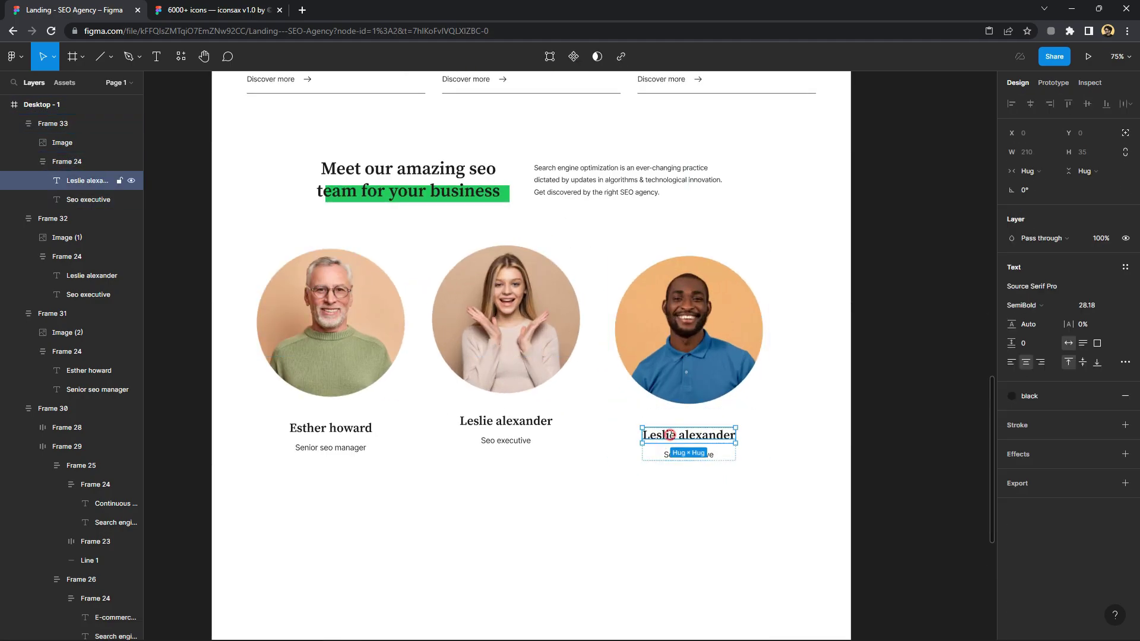
type("Savannah ng")
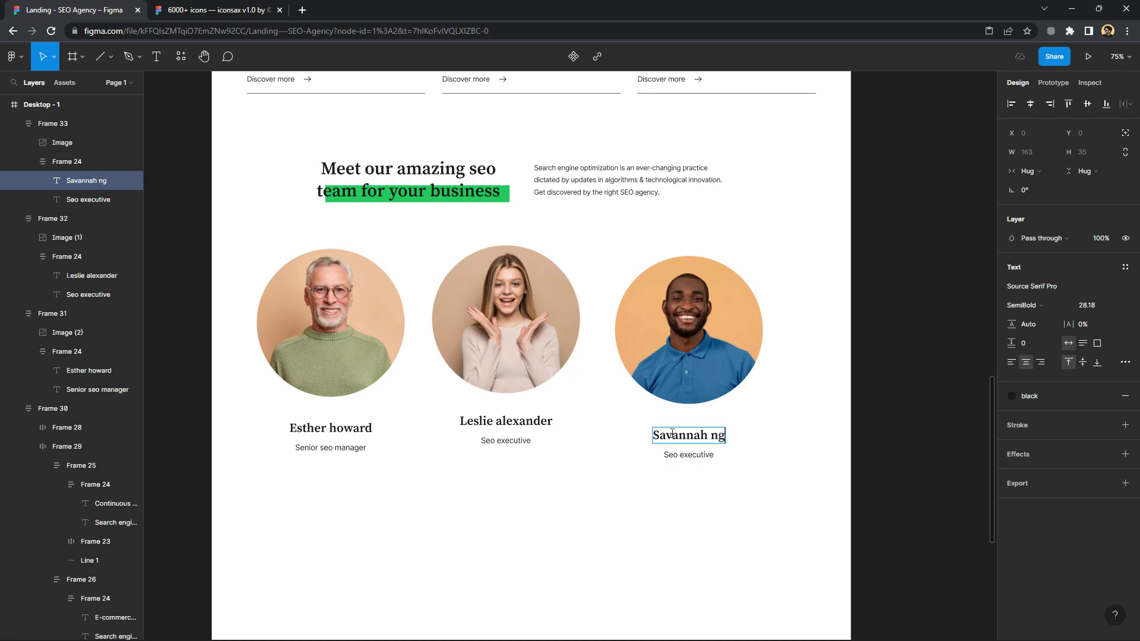
type("uyen")
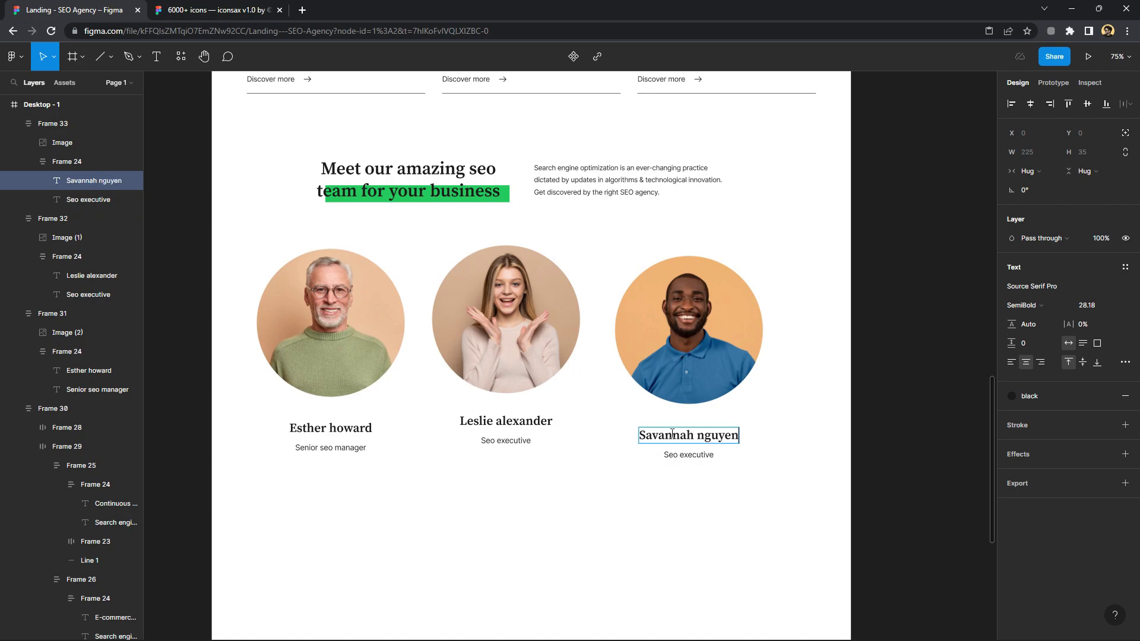
double_click(687, 461)
key("ctrl+a")
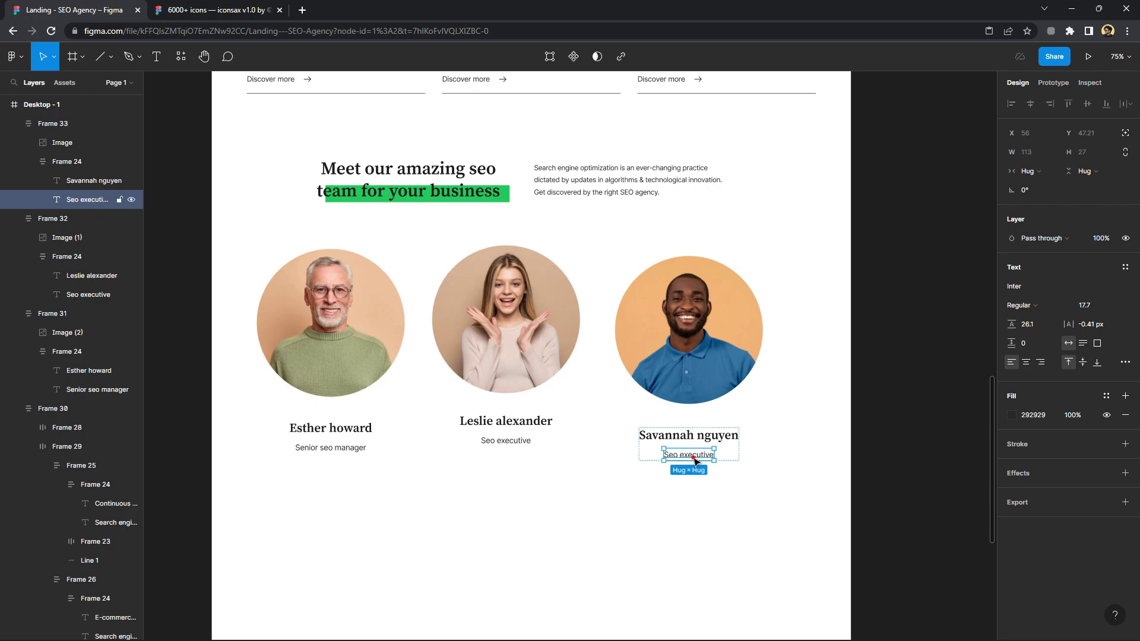
type("Account manager")
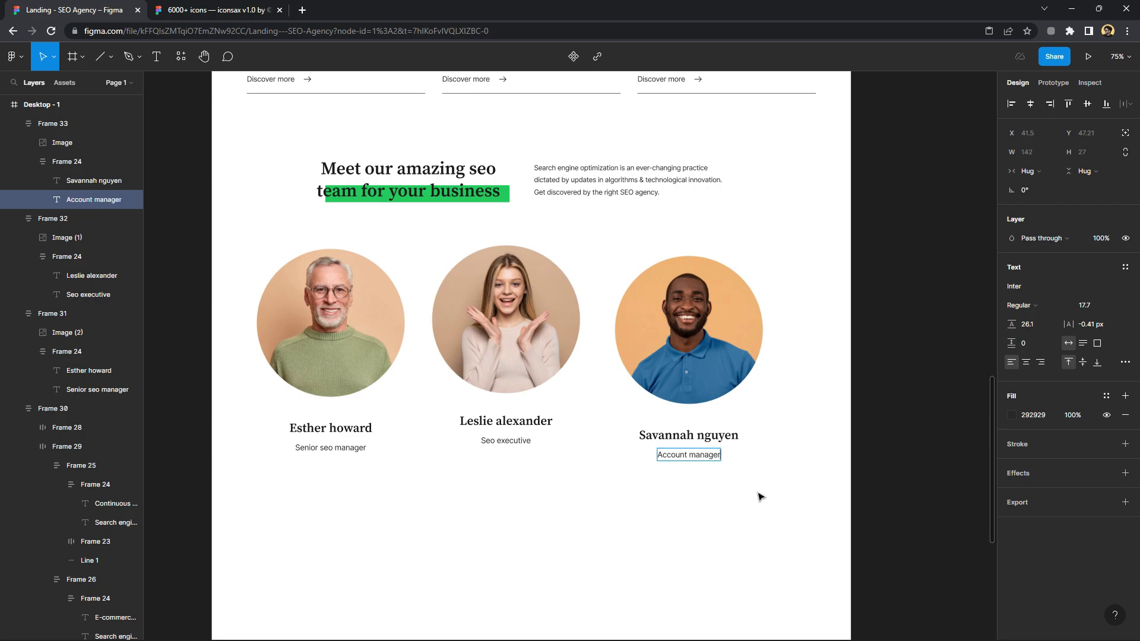
key("Escape")
scroll(791, 498, "down", 3)
Wrap the three team cards in an auto-layout row with a 97 gap
scroll(791, 498, "down", 2)
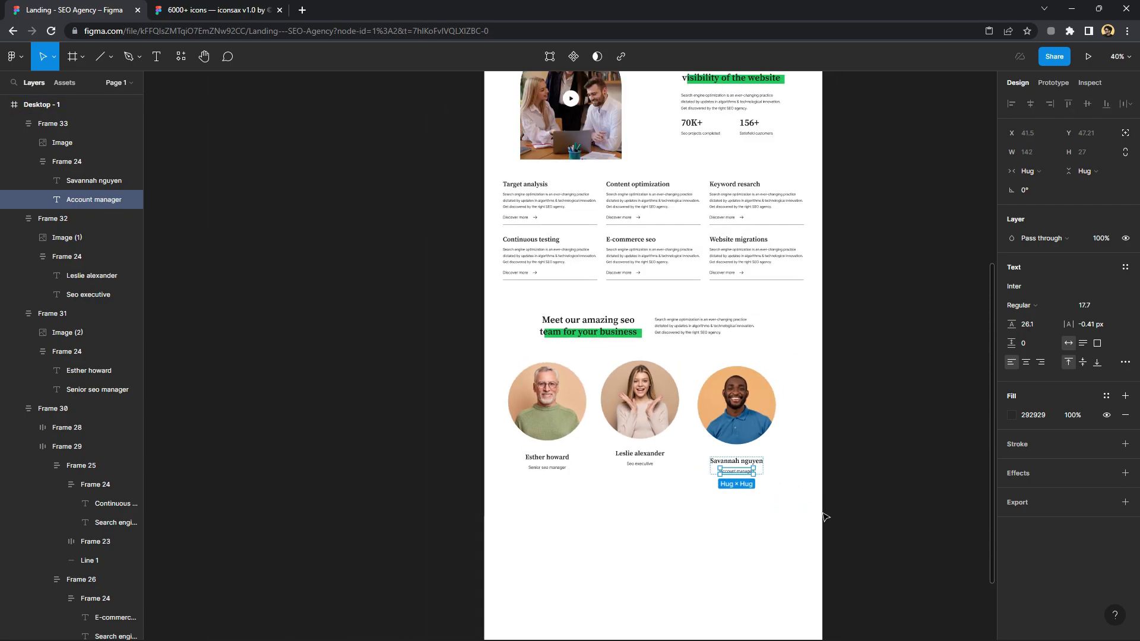
left_click(825, 517)
left_click_drag(824, 517, 605, 399)
right_click(604, 399)
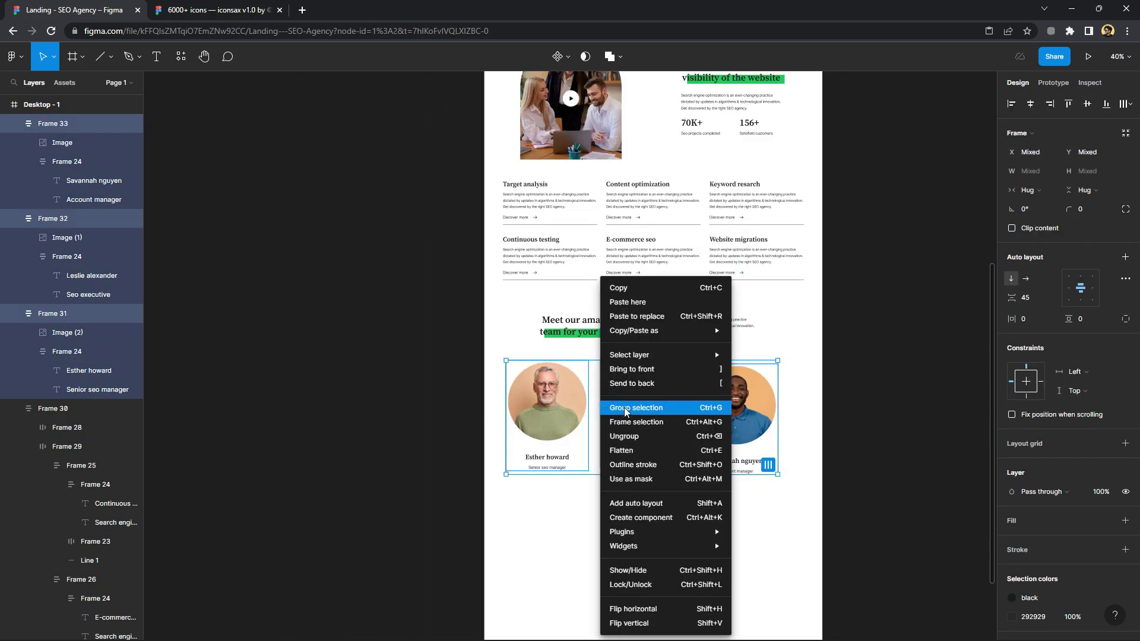
key("shift+a")
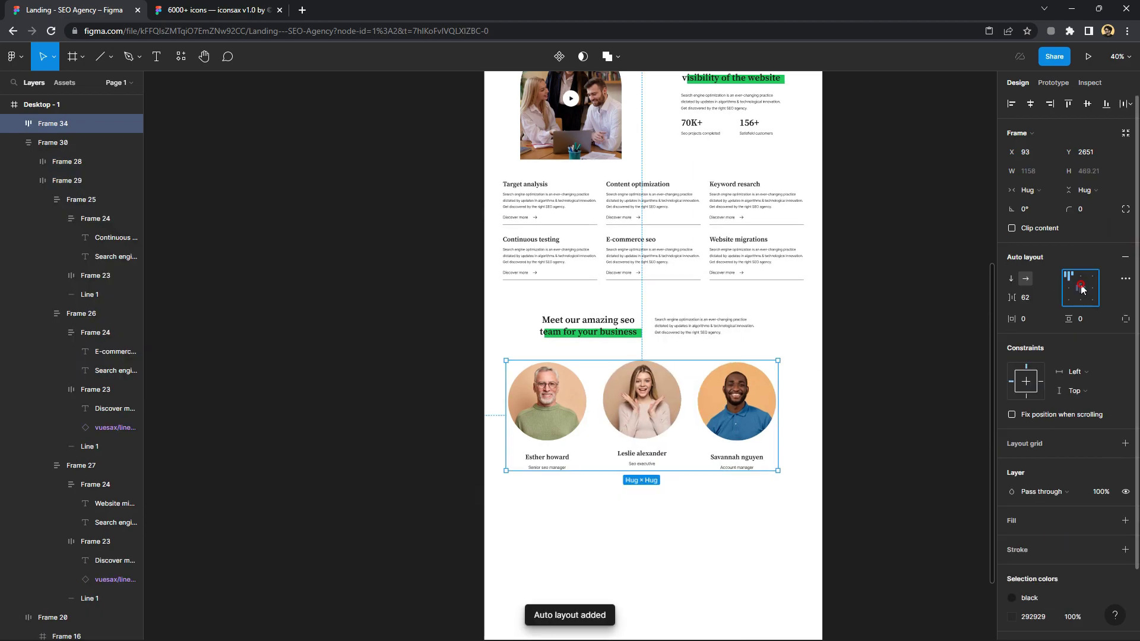
left_click_drag(1011, 304, 1032, 303)
Frame the card row and heading row in vertical auto layout, widening the heading spacing
left_click_drag(864, 489, 536, 299)
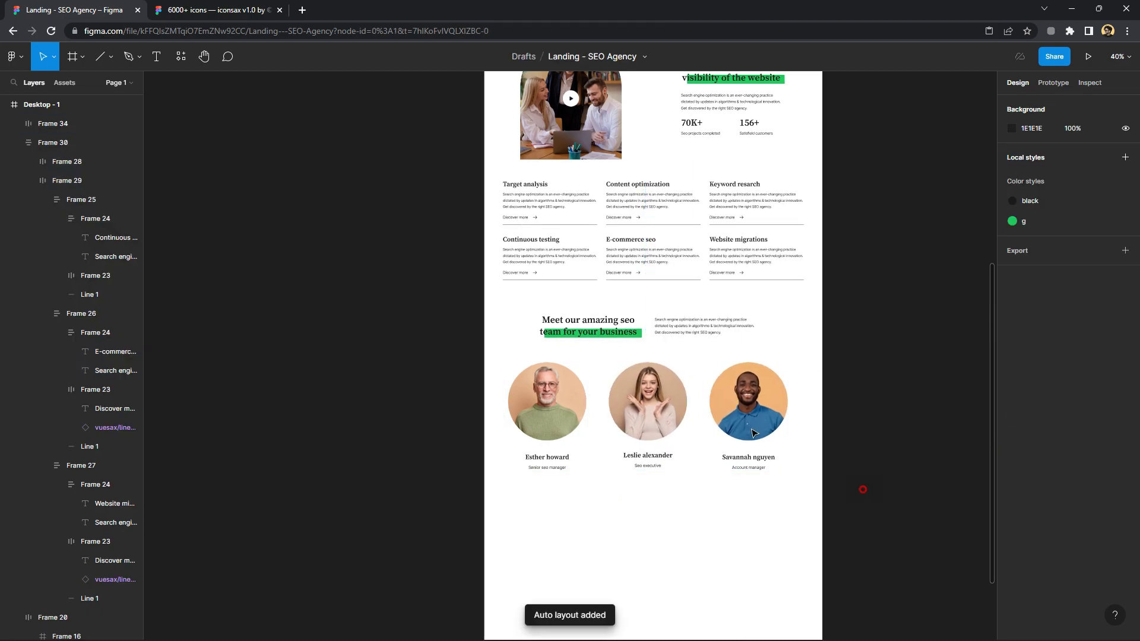
right_click(597, 356)
left_click(630, 423)
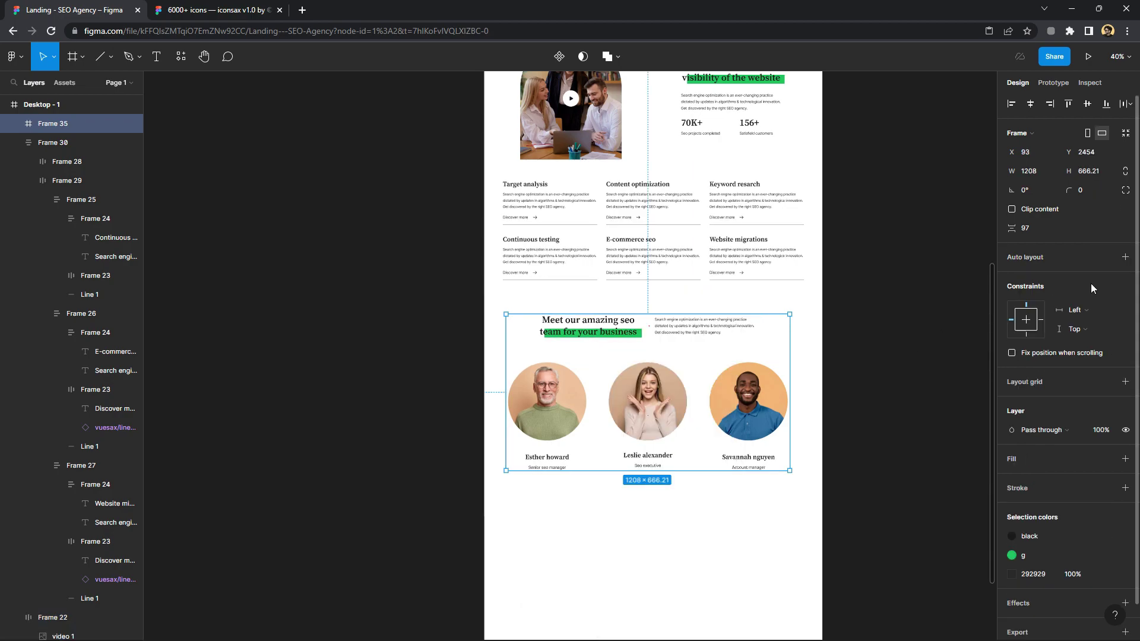
left_click(1125, 257)
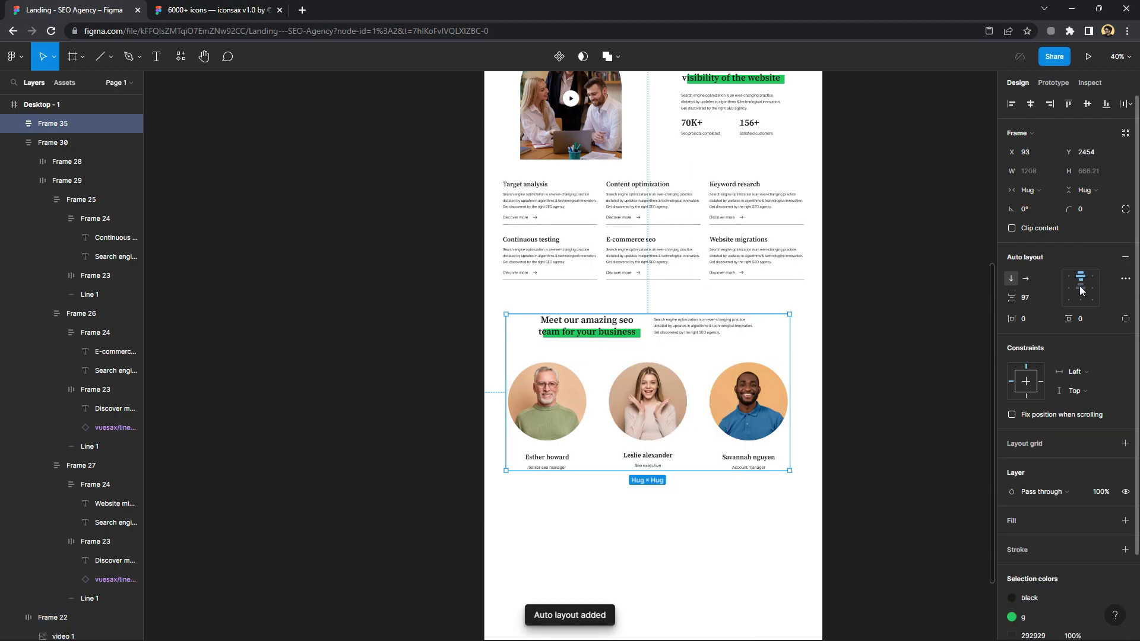
left_click(693, 329)
mouse_move(1011, 298)
left_mouse_down()
mouse_move(76, 301)
mouse_move(173, 308)
left_mouse_up()
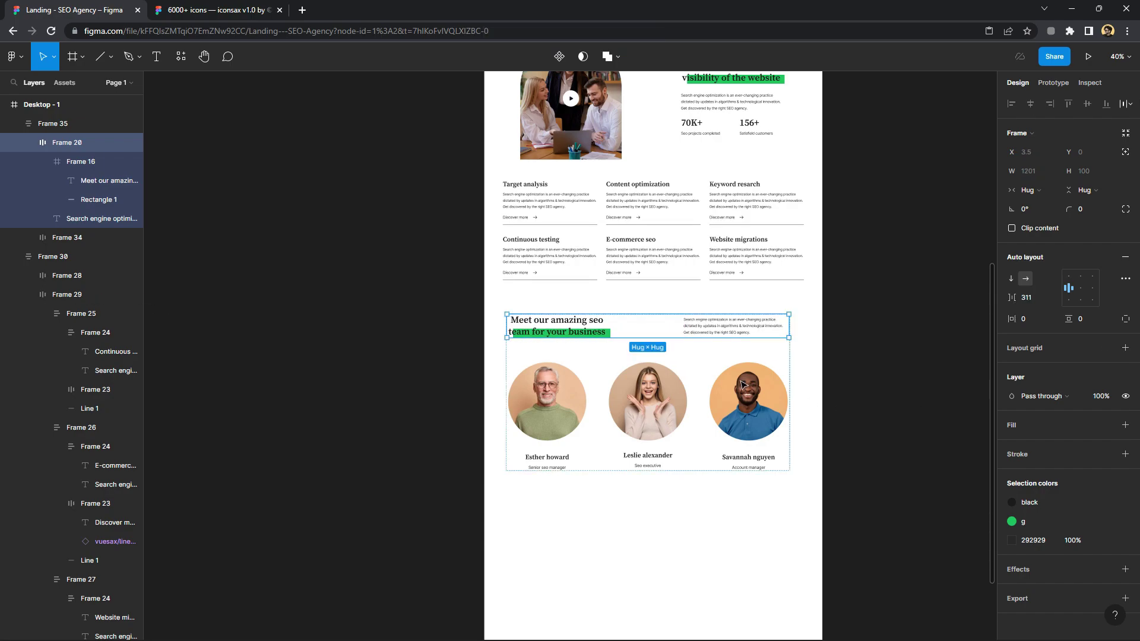
left_click_drag(662, 406, 668, 399)
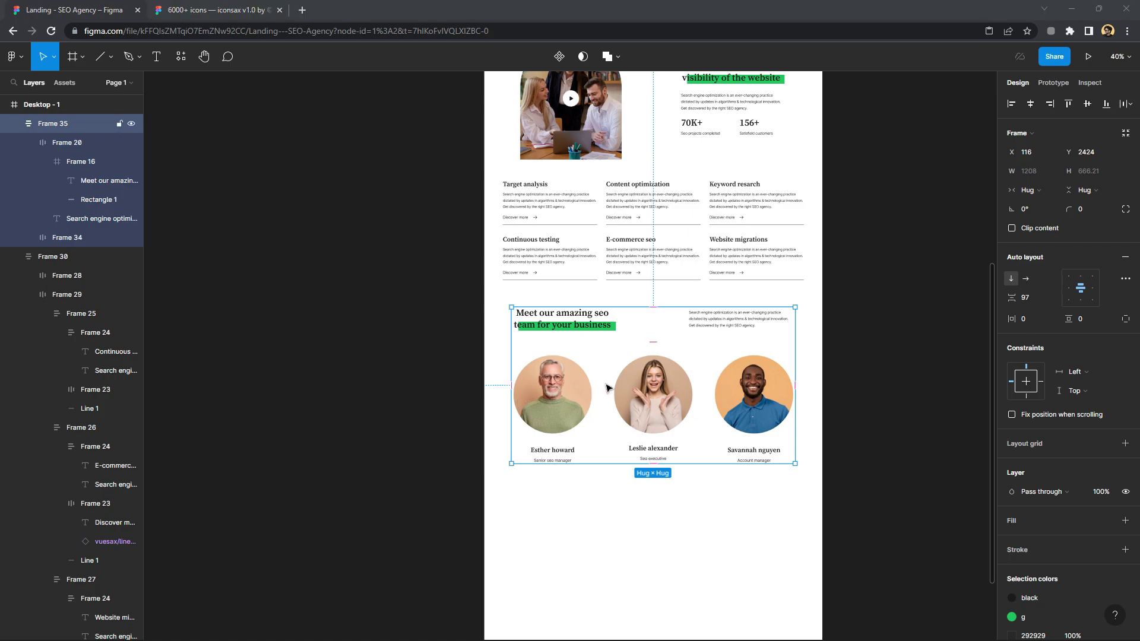
Move the team heading below the portraits, then delete that placement
scroll(910, 368, "down", 1)
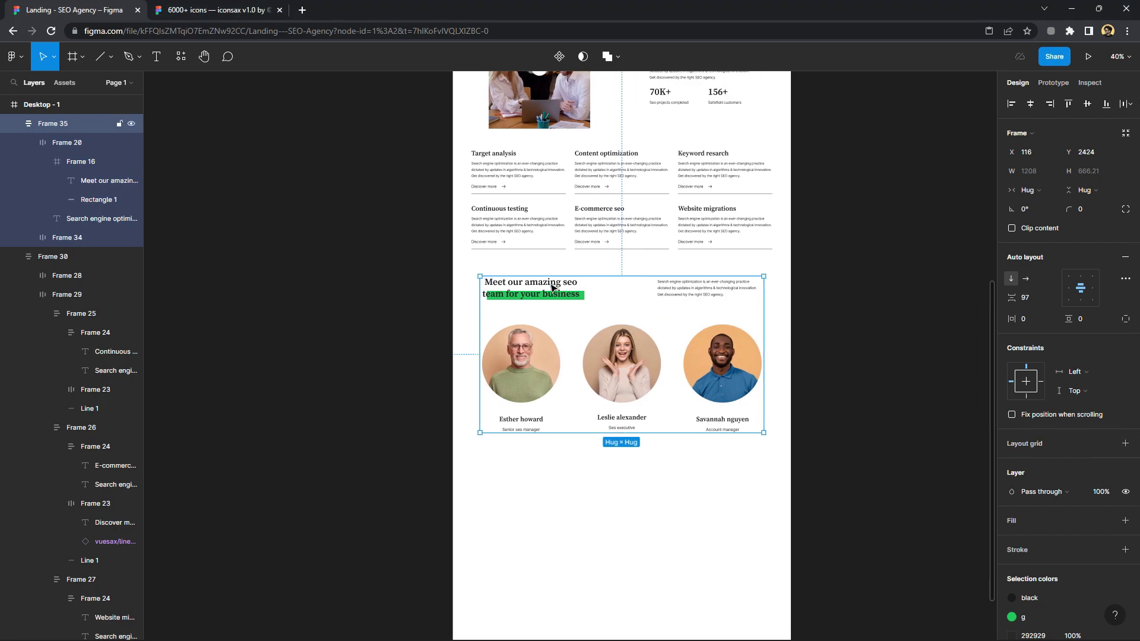
left_click(552, 288)
left_click_drag(551, 288, 603, 432)
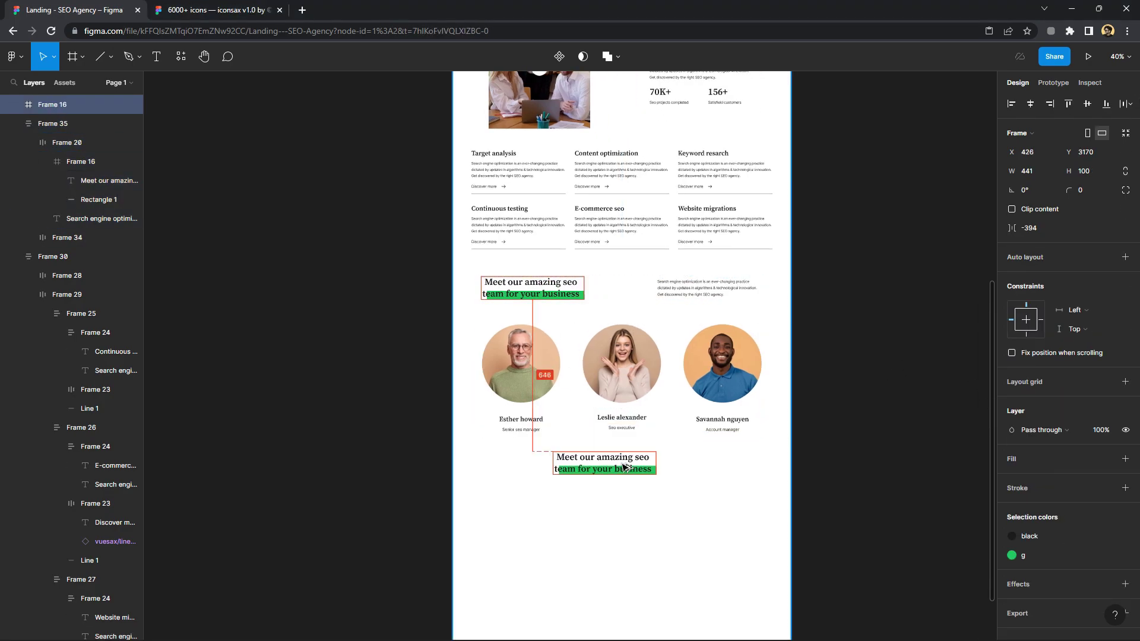
scroll(603, 432, "up", 3)
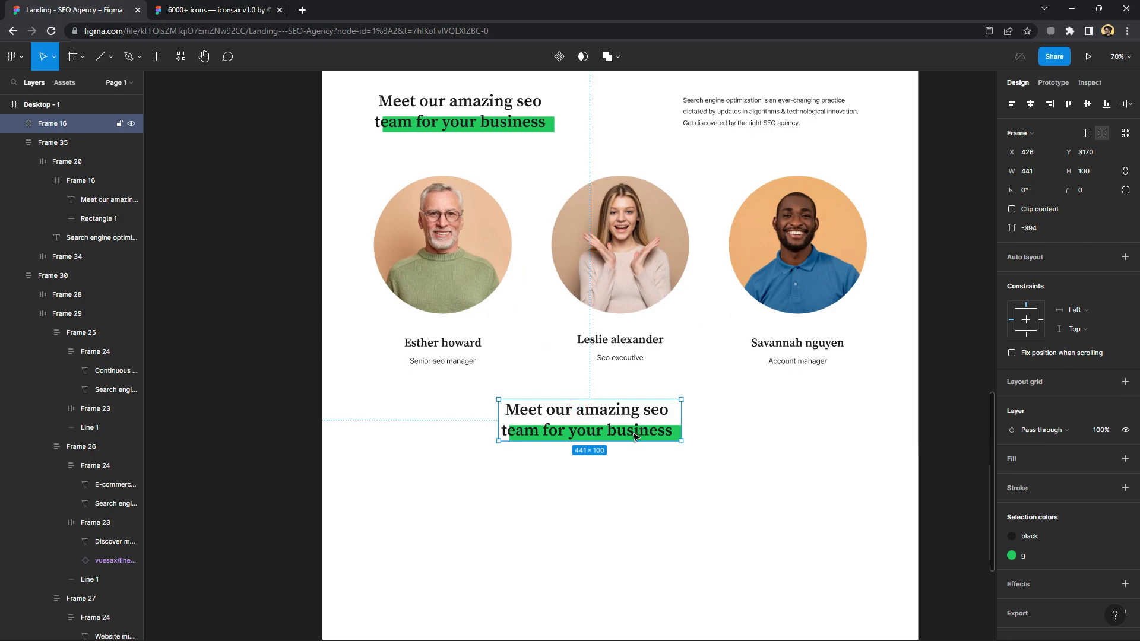
scroll(654, 455, "down", 2)
key("Delete")
scroll(716, 215, "up", 3)
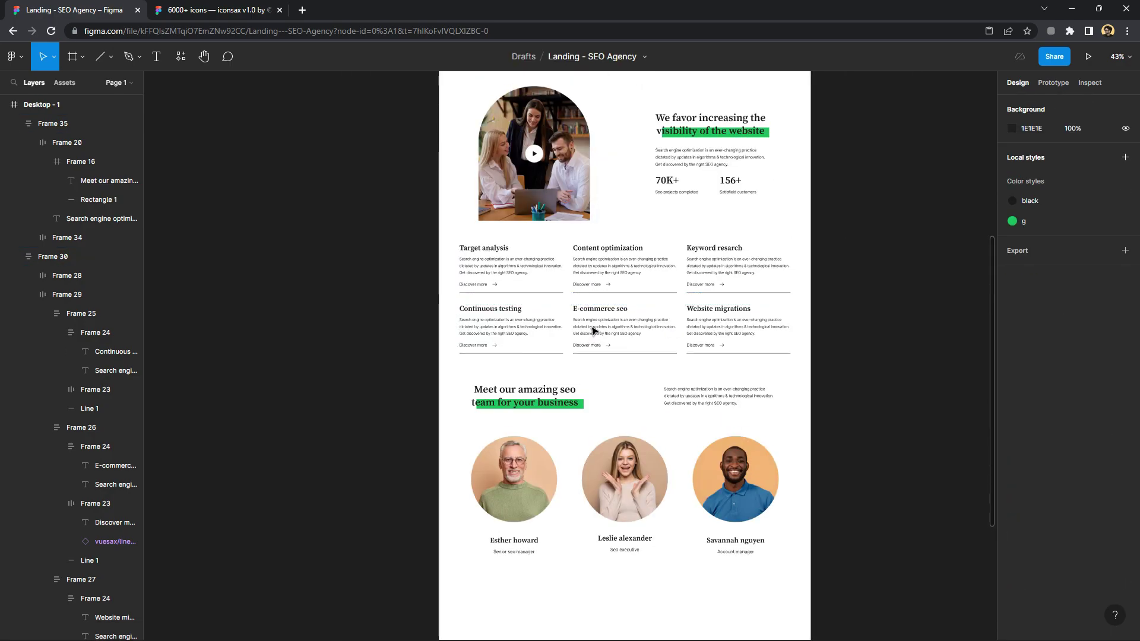
scroll(715, 215, "up", 1)
Select the Awesome features heading block higher up the page
left_click(715, 215)
scroll(683, 238, "up", 1)
scroll(638, 261, "up", 2)
left_click(637, 260)
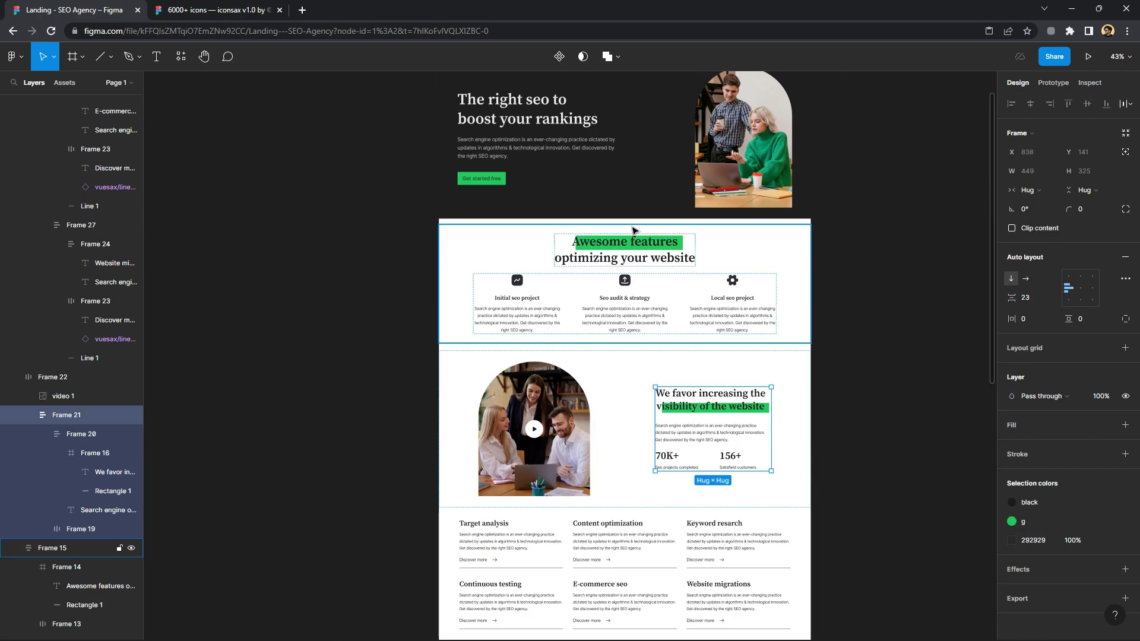
left_click(581, 512)
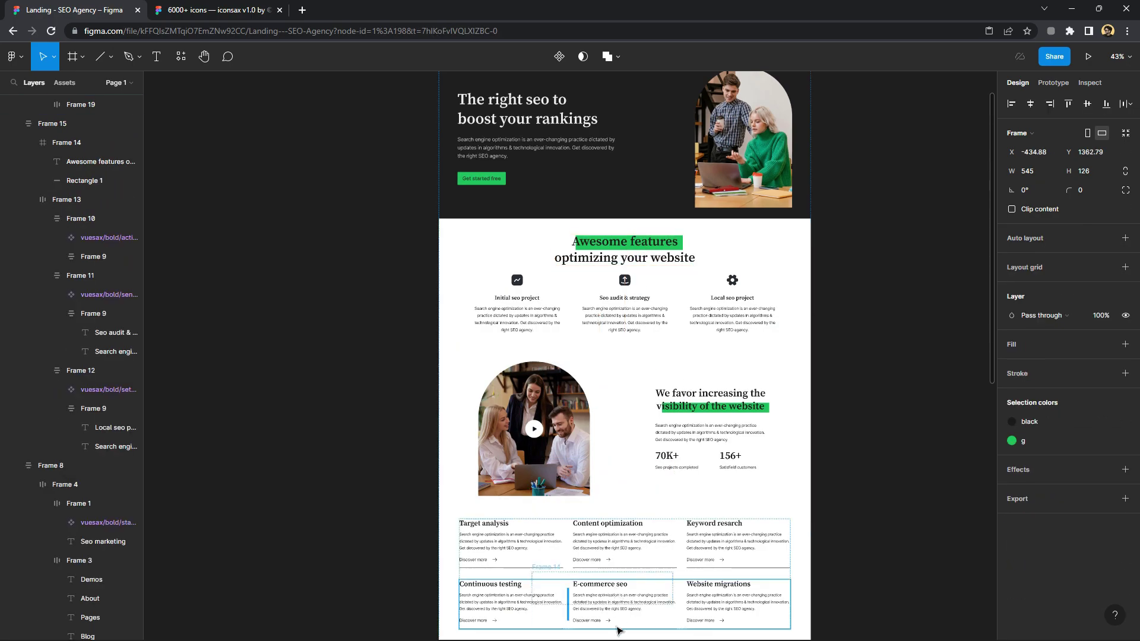
Duplicate the Awesome features heading to below the team section
scroll(619, 621, "down", 1)
mouse_move(574, 155)
left_mouse_down()
mouse_move(634, 551)
mouse_move(646, 524)
mouse_move(633, 516)
left_mouse_up()
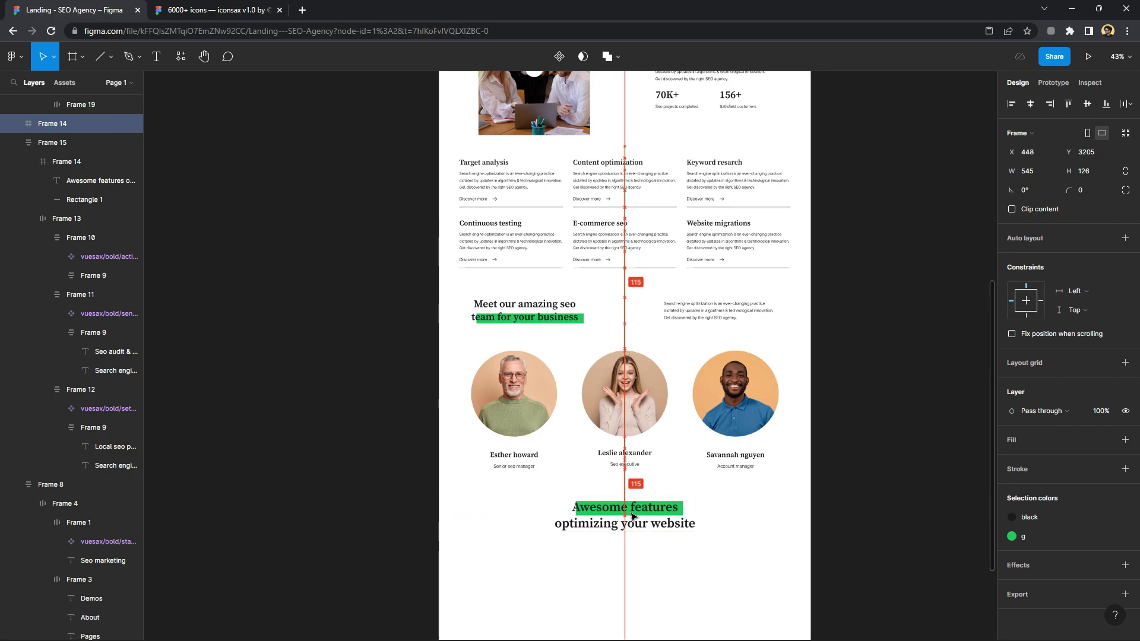
scroll(594, 451, "down", 3)
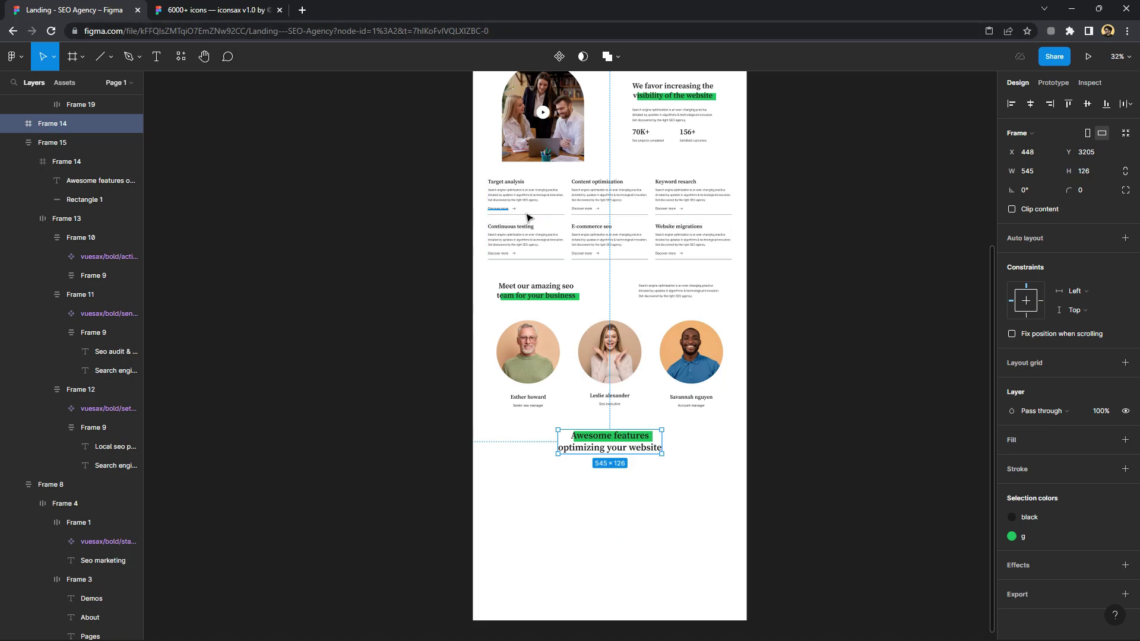
scroll(522, 214, "up", 2)
Select the Continuous testing block in the services grid
left_click(516, 236)
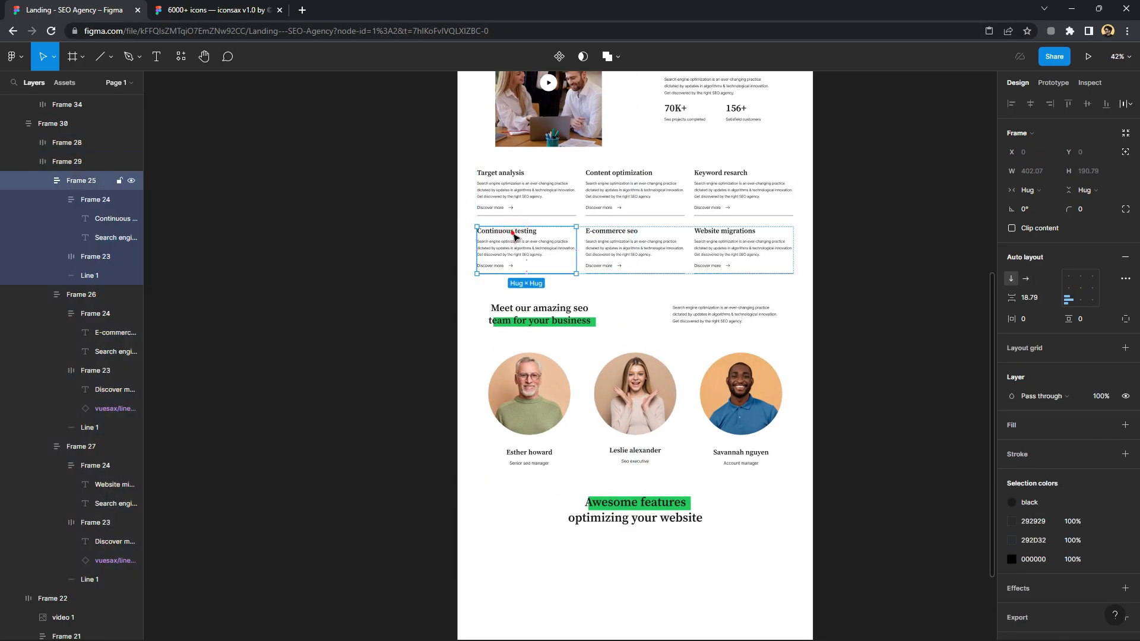
left_click(514, 236)
left_click(513, 232)
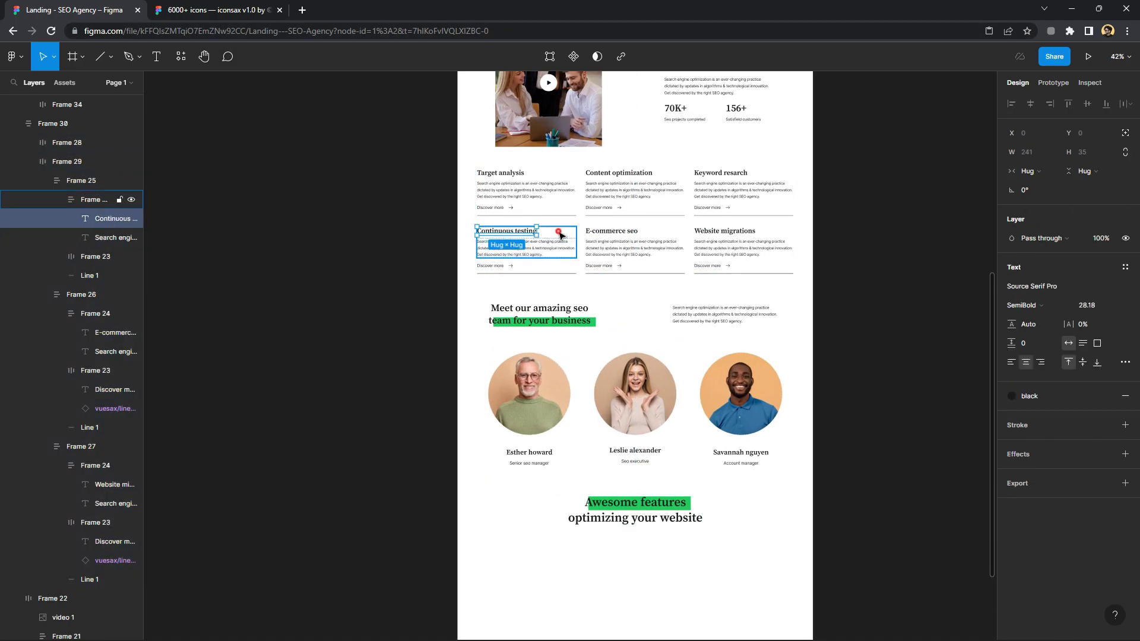
left_click(558, 236)
Copy the Continuous testing block below and retitle it 'Q.What is seo and does my business need seo?'
mouse_move(558, 236)
left_mouse_down()
mouse_move(563, 547)
mouse_move(600, 548)
left_mouse_up()
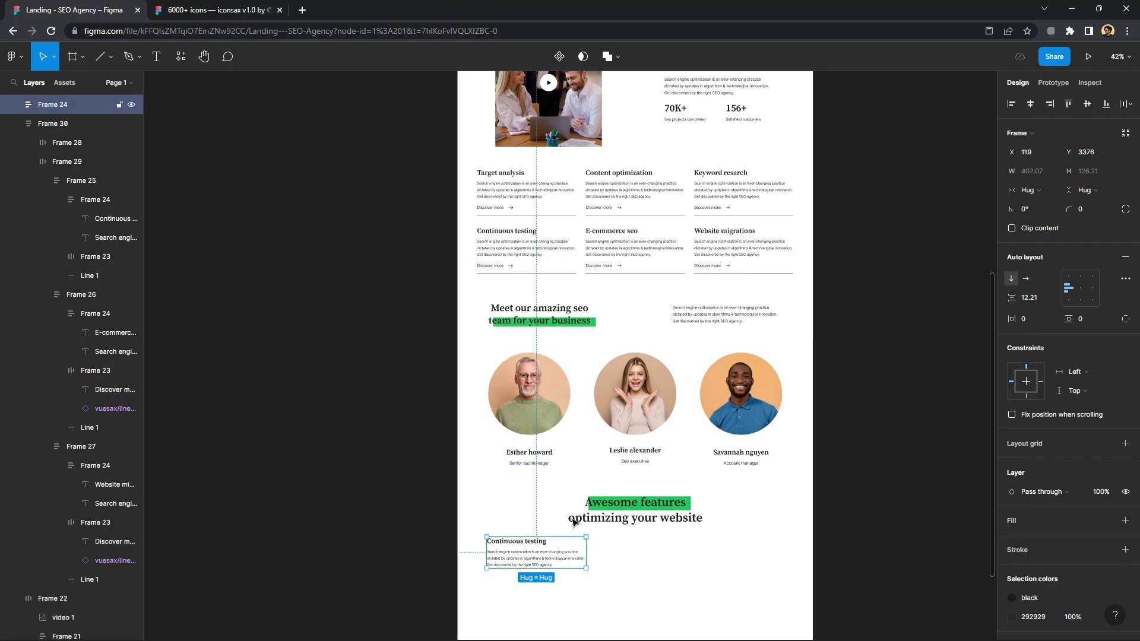
scroll(597, 428, "down", 2)
scroll(590, 419, "up", 5, "ctrl")
left_click_drag(590, 419, 583, 422)
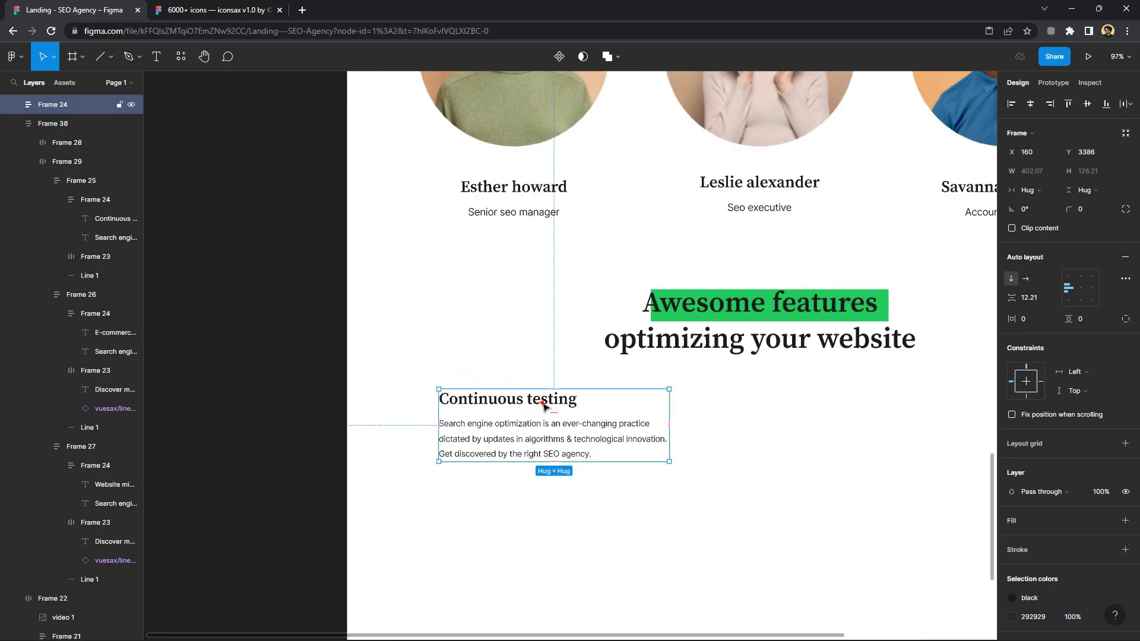
double_click(544, 404)
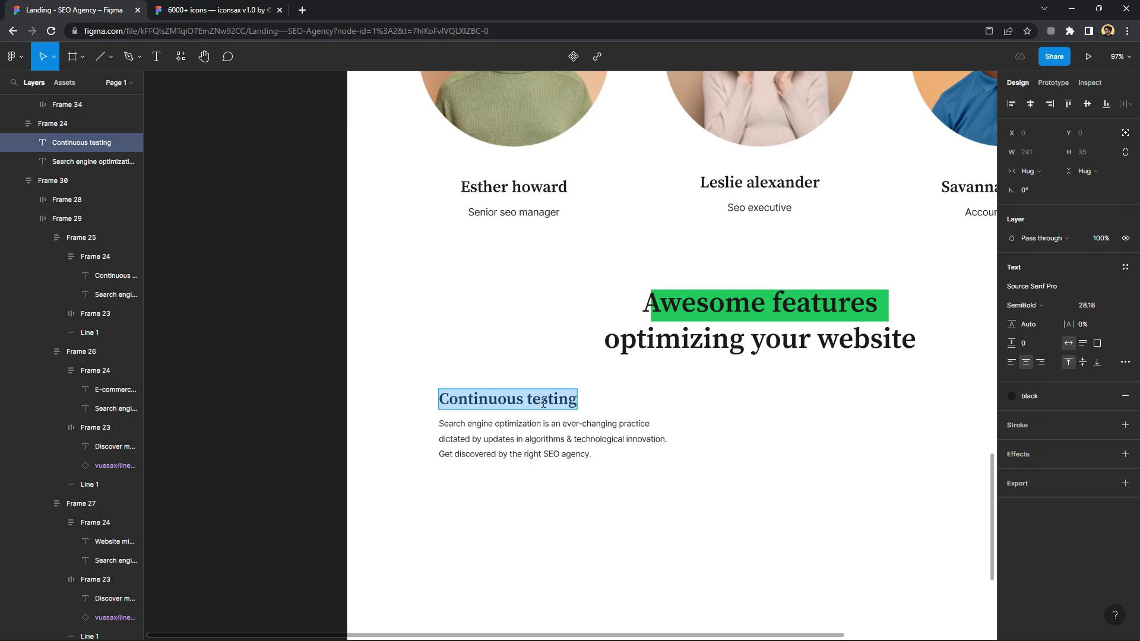
type("Q.What is seo")
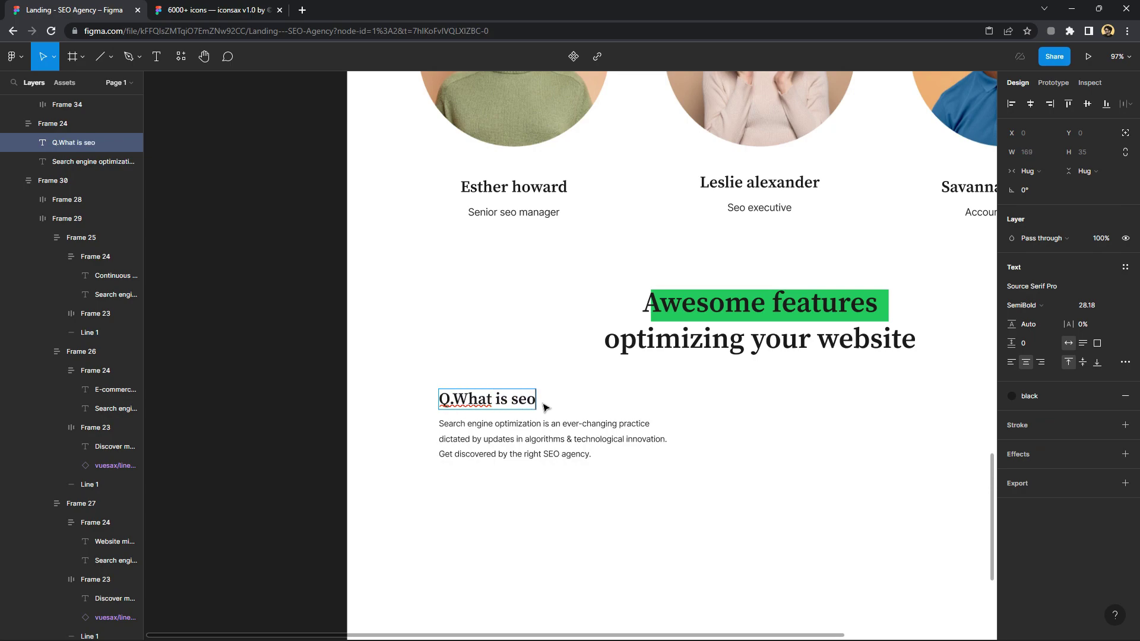
type(" and d")
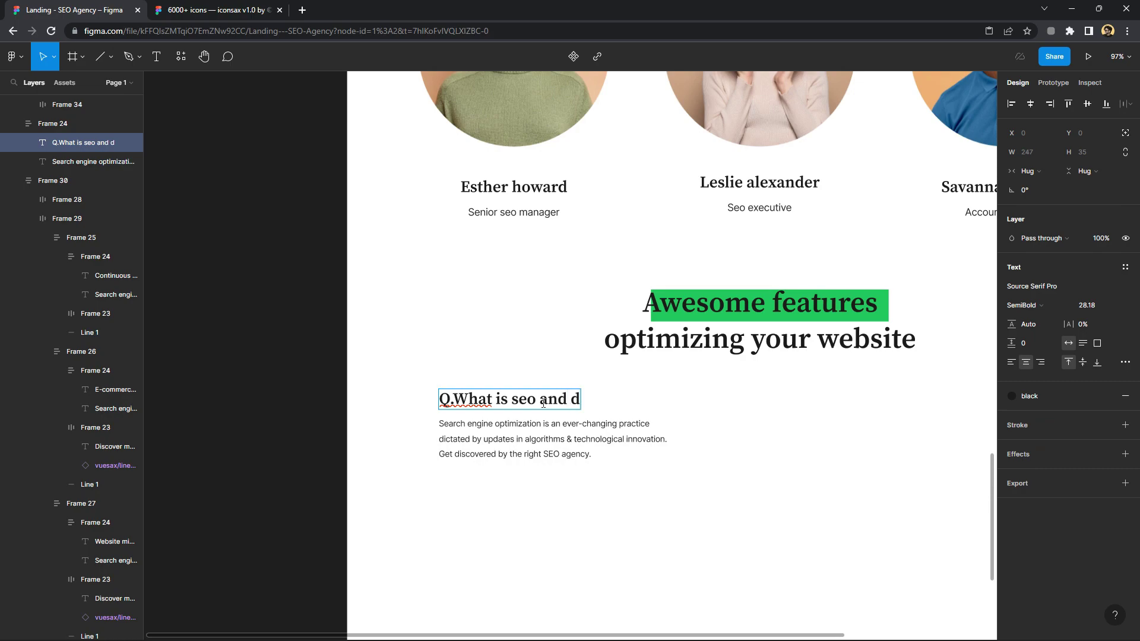
type("oes my bu")
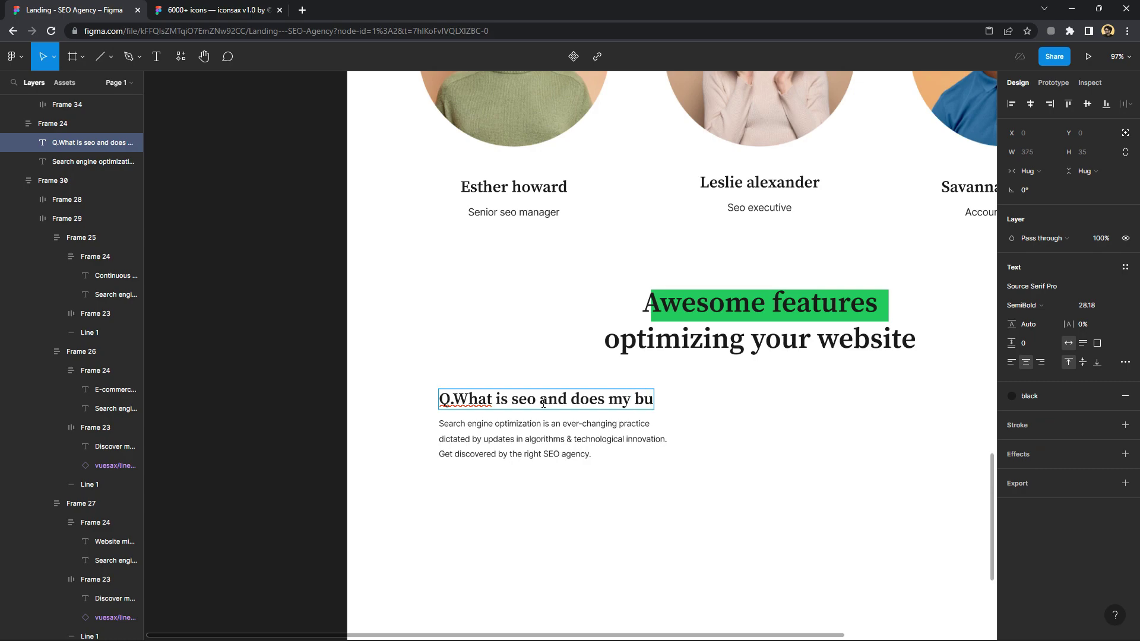
type("s")
type("ess")
type("need s")
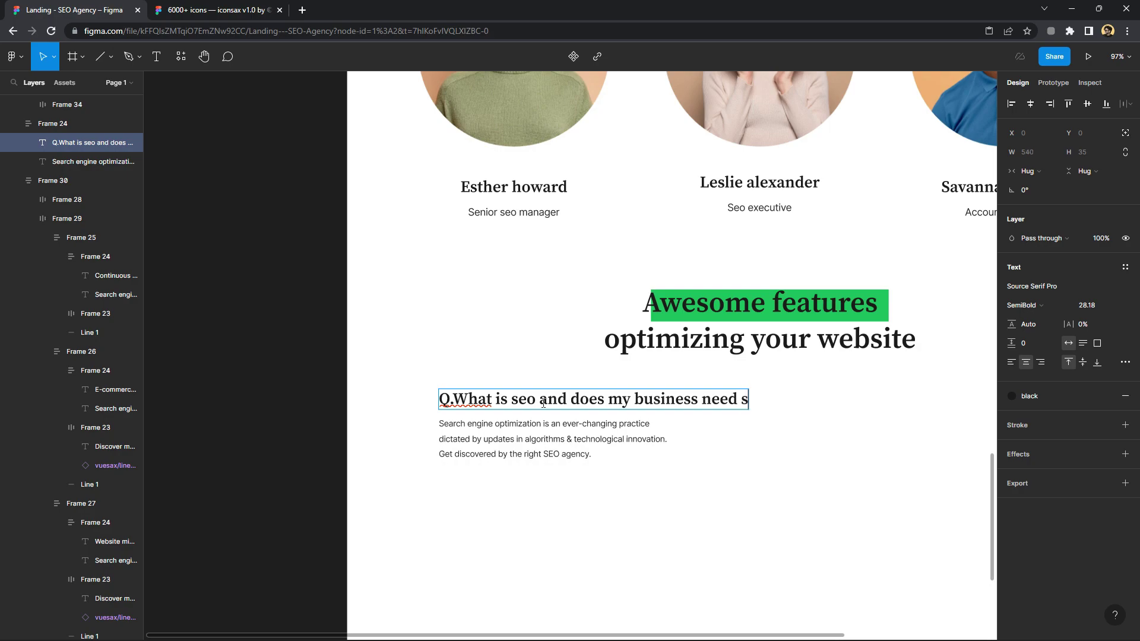
type("e")
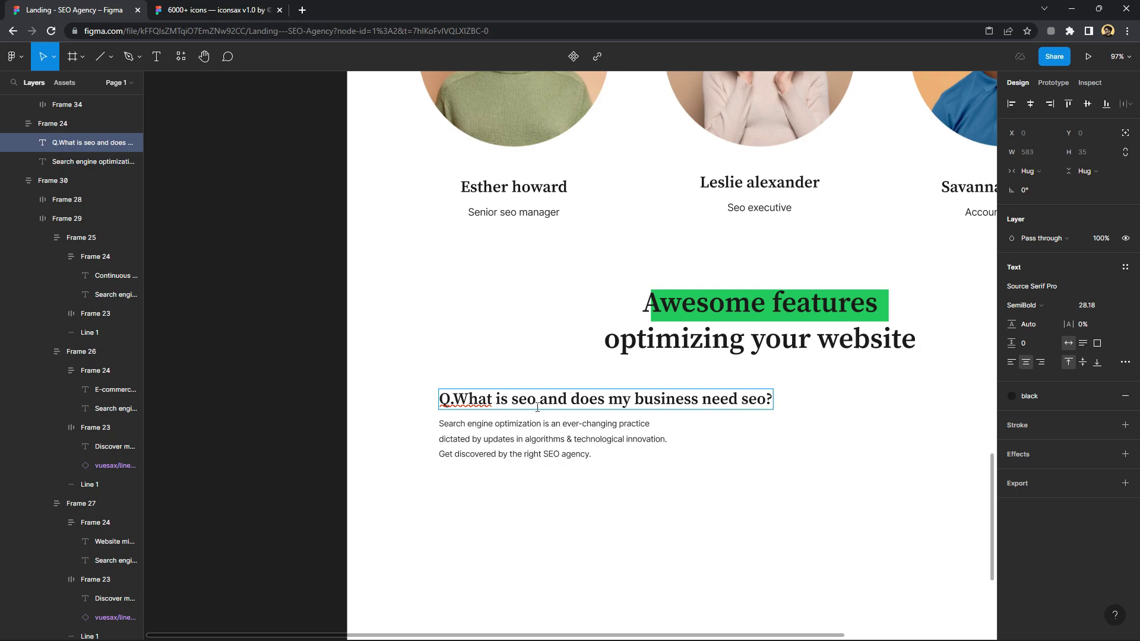
Lengthen the answer with a repeated copy of its text and widen it to 1111 px
left_click(590, 428)
mouse_move(670, 439)
left_mouse_down()
mouse_move(838, 447)
mouse_move(883, 433)
mouse_move(843, 429)
left_mouse_up()
double_click(830, 424)
key("ctrl+c")
right_click(830, 424)
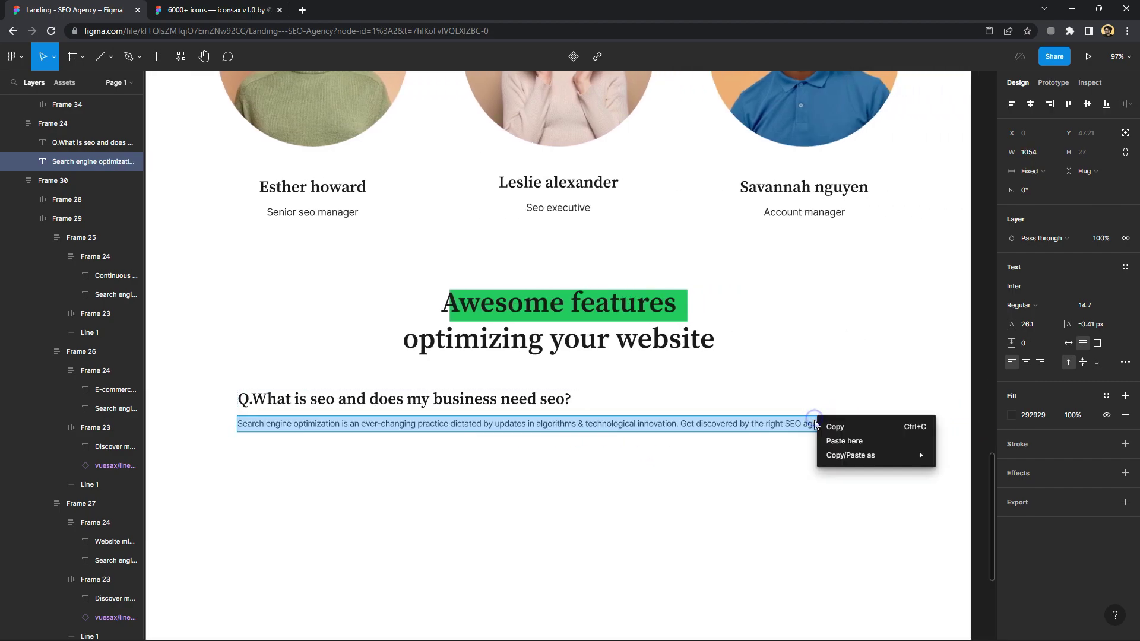
left_click(833, 427)
key("ctrl+v")
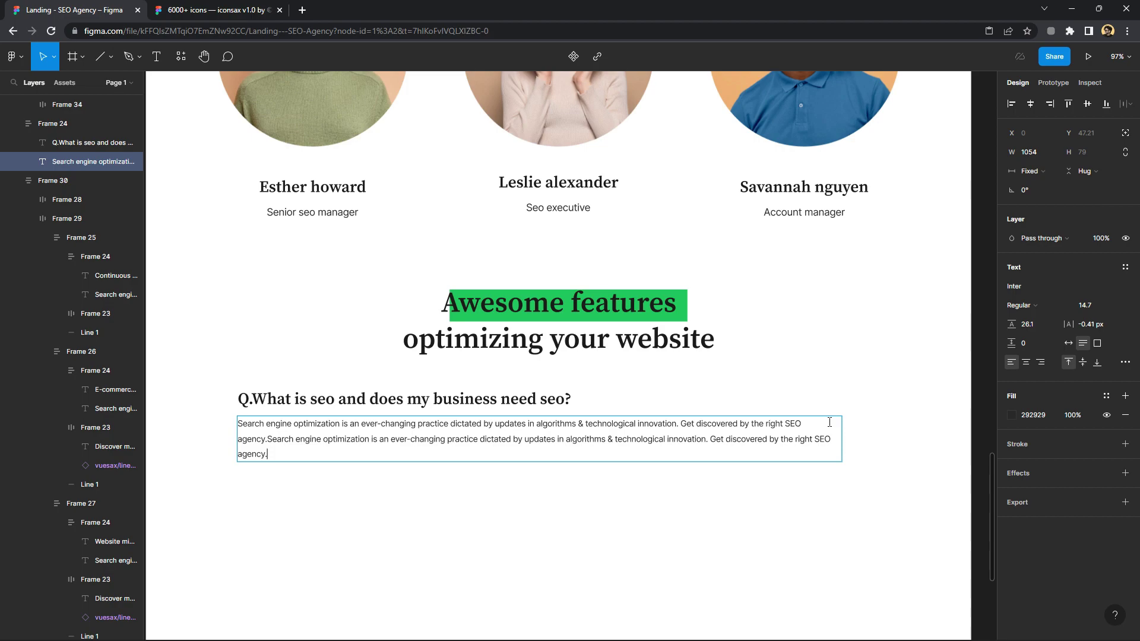
key("Escape")
left_click_drag(842, 440, 874, 441)
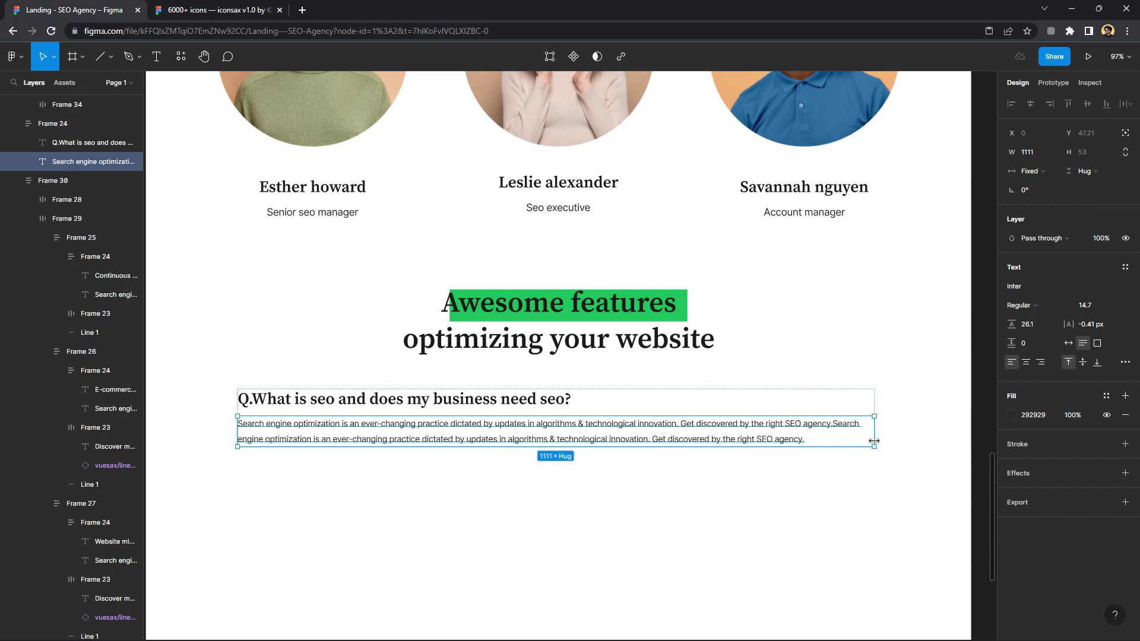
Nudge the question-and-answer block down and switch to the iconsax file
left_click(730, 503)
scroll(732, 503, "down", 3)
scroll(639, 435, "down", 2)
left_click(593, 394)
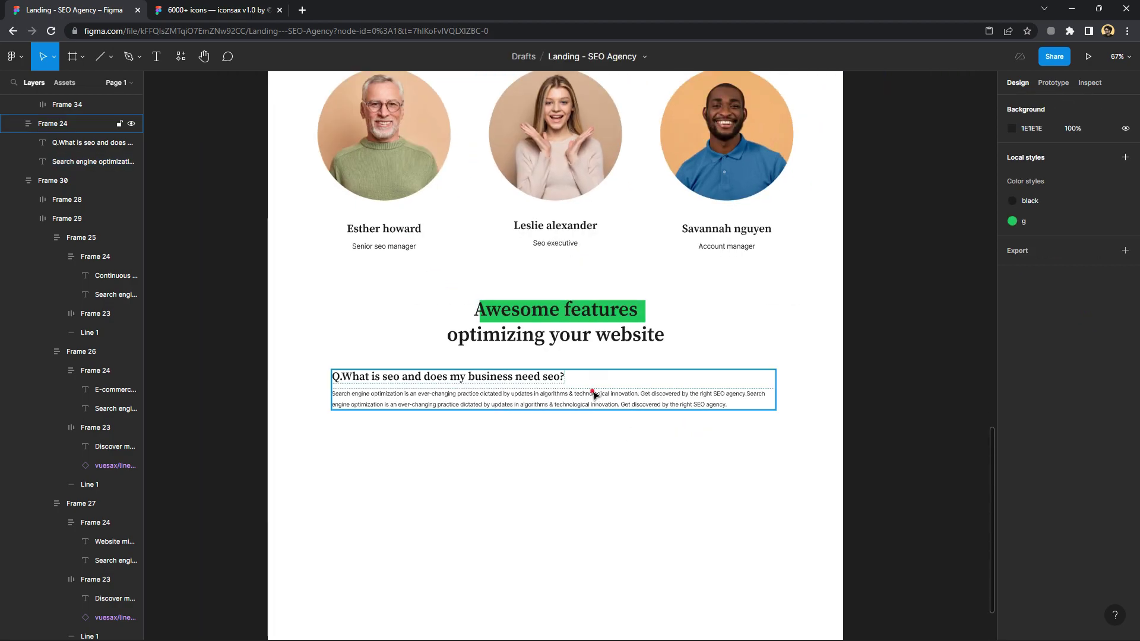
left_click_drag(590, 389, 591, 396)
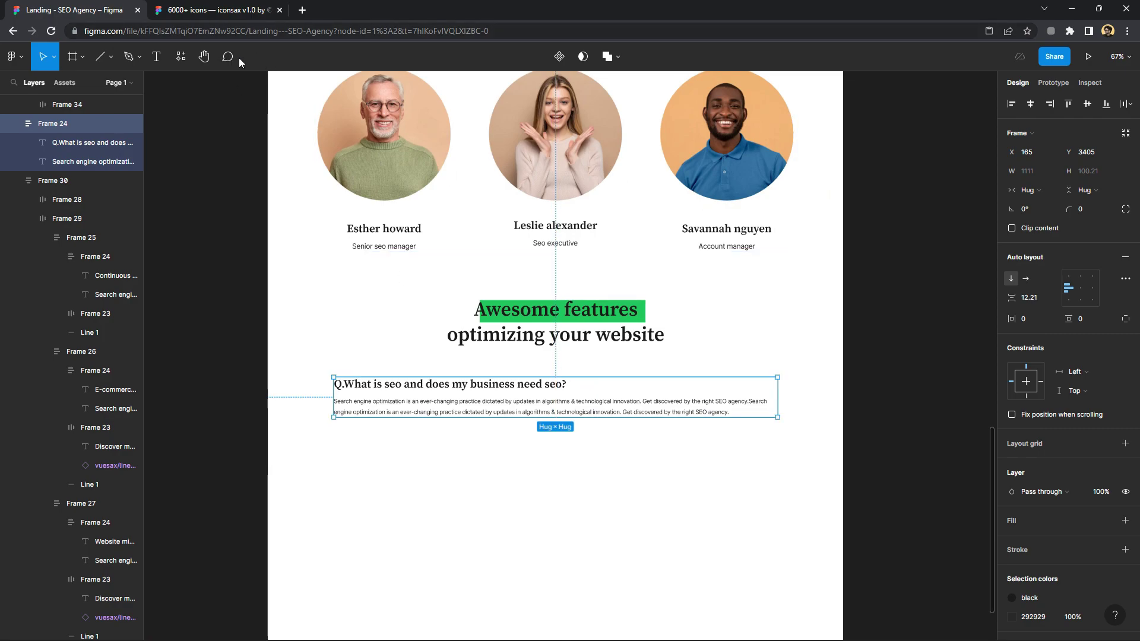
left_click(206, 10)
scroll(594, 377, "down", 3)
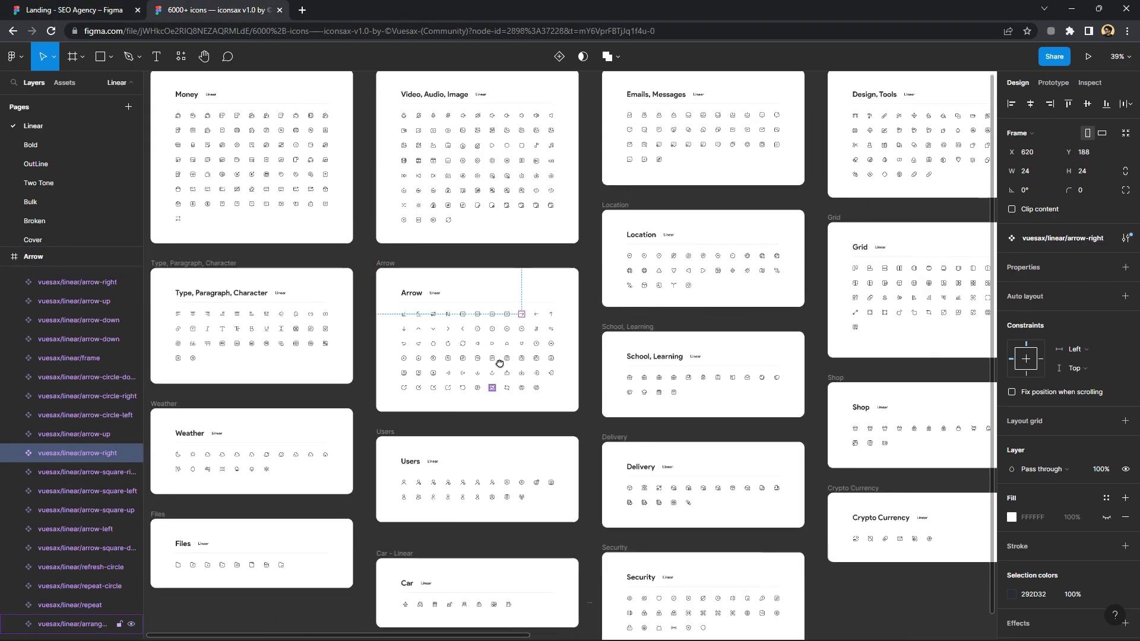
Copy the add-square and minus-square icons from the Essetional set and return to the landing page file
scroll(498, 363, "down", 2)
scroll(493, 404, "left", 3)
scroll(490, 428, "right", 5)
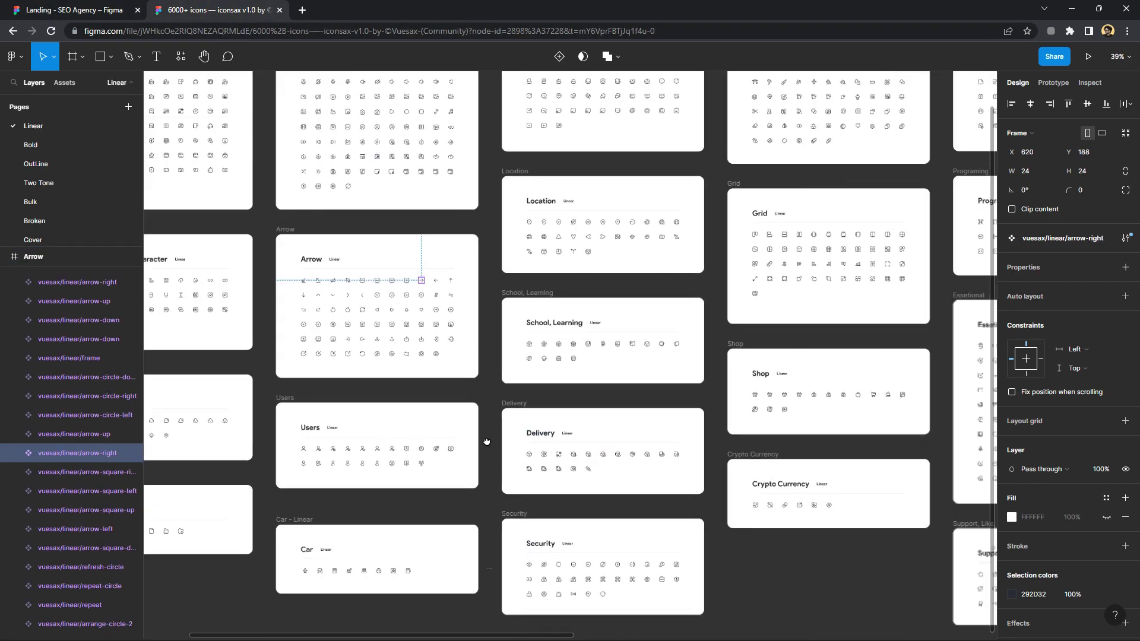
scroll(486, 442, "right", 3)
scroll(865, 403, "right", 3)
scroll(866, 416, "up", 5)
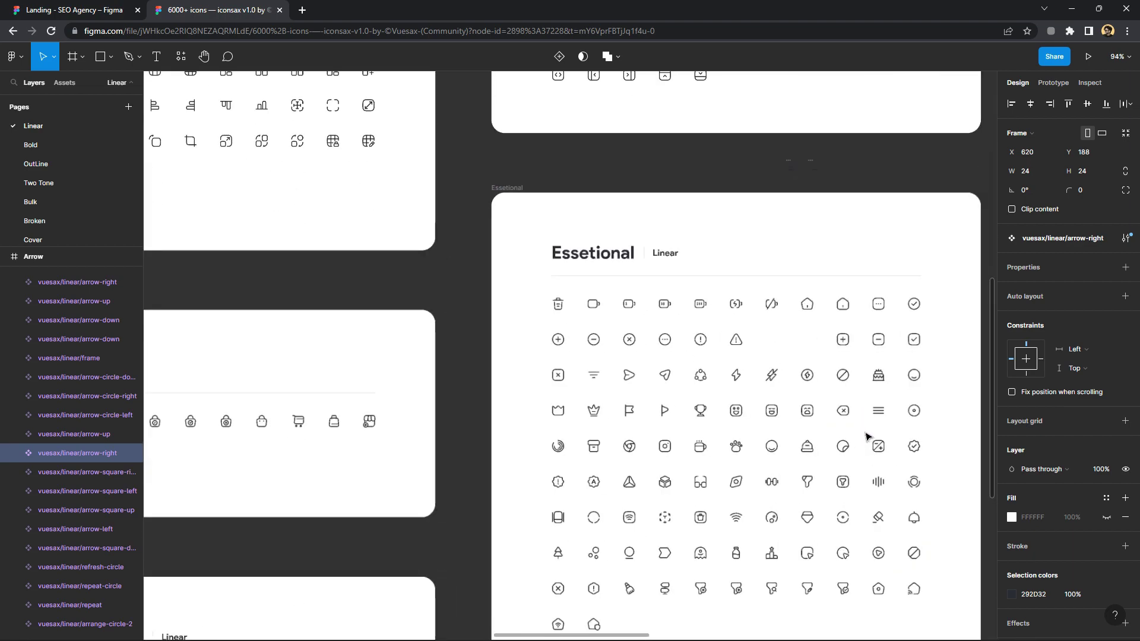
scroll(865, 438, "down", 2)
scroll(855, 309, "up", 3)
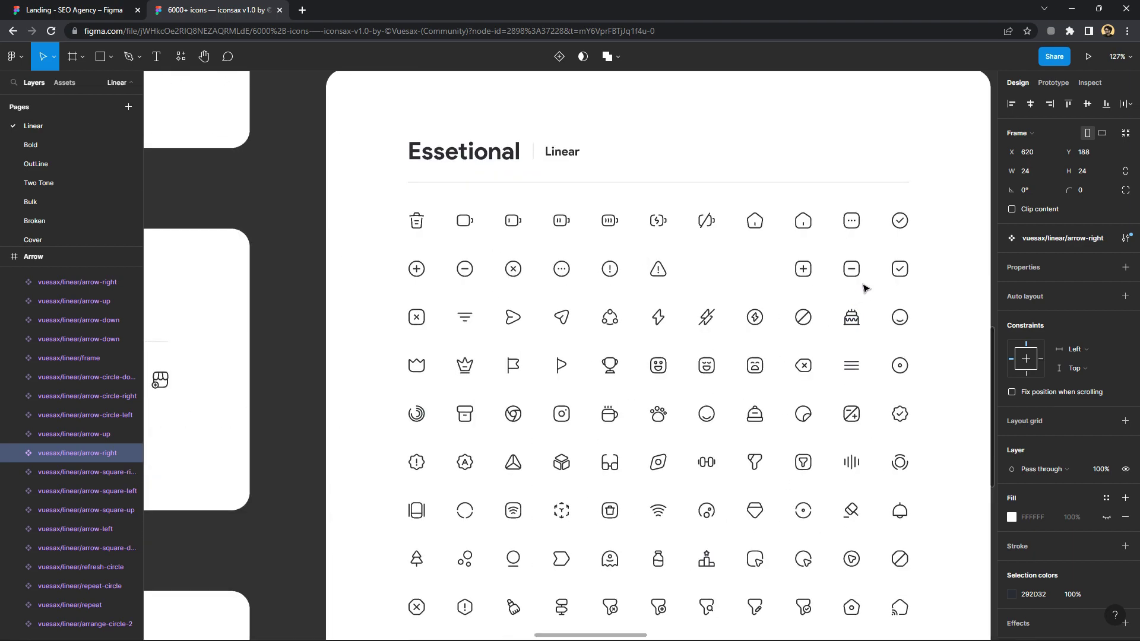
left_click_drag(865, 288, 795, 261)
right_click(796, 261)
key("Escape")
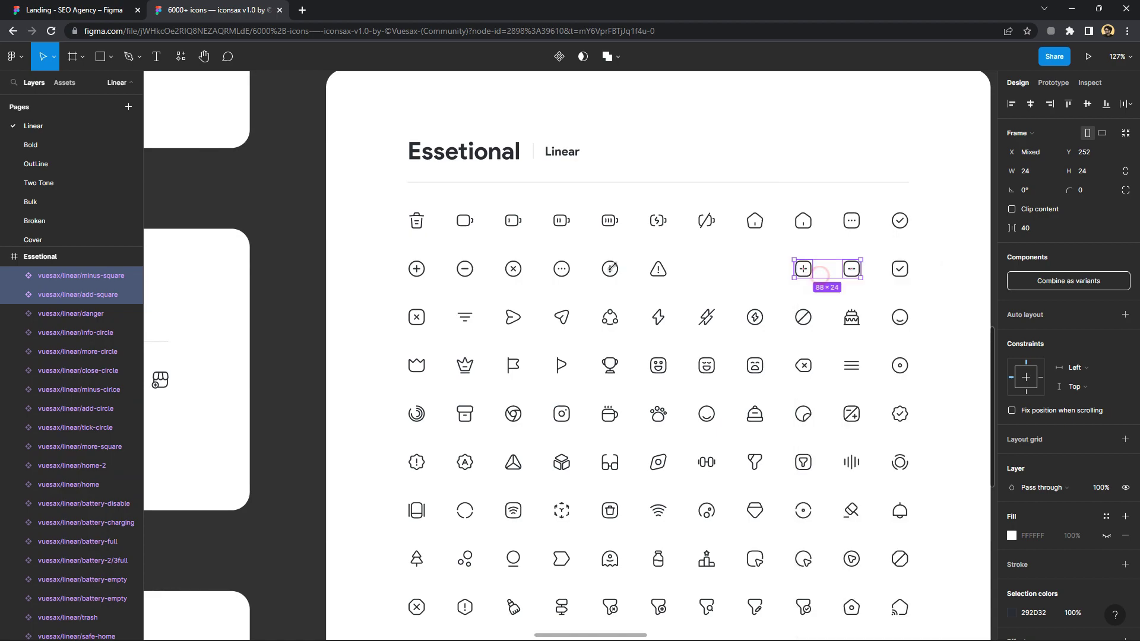
left_click(95, 8)
Paste the add-square and minus-square icons on the canvas beside the page
right_click(900, 389)
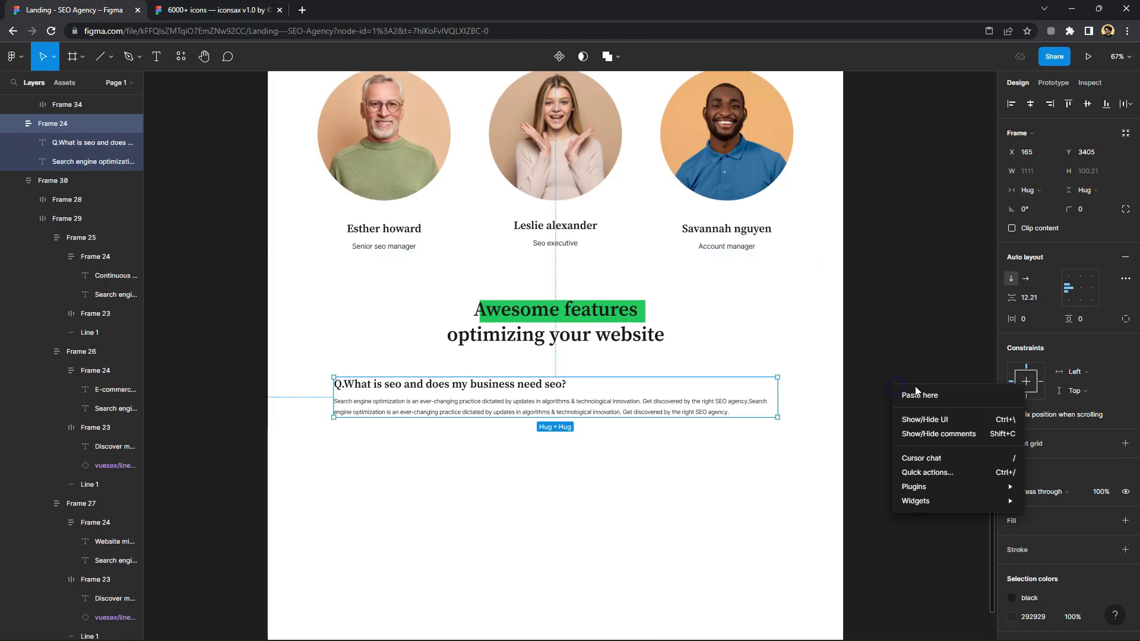
left_click(918, 389)
right_click(921, 398)
left_click(926, 398)
scroll(885, 425, "up", 2)
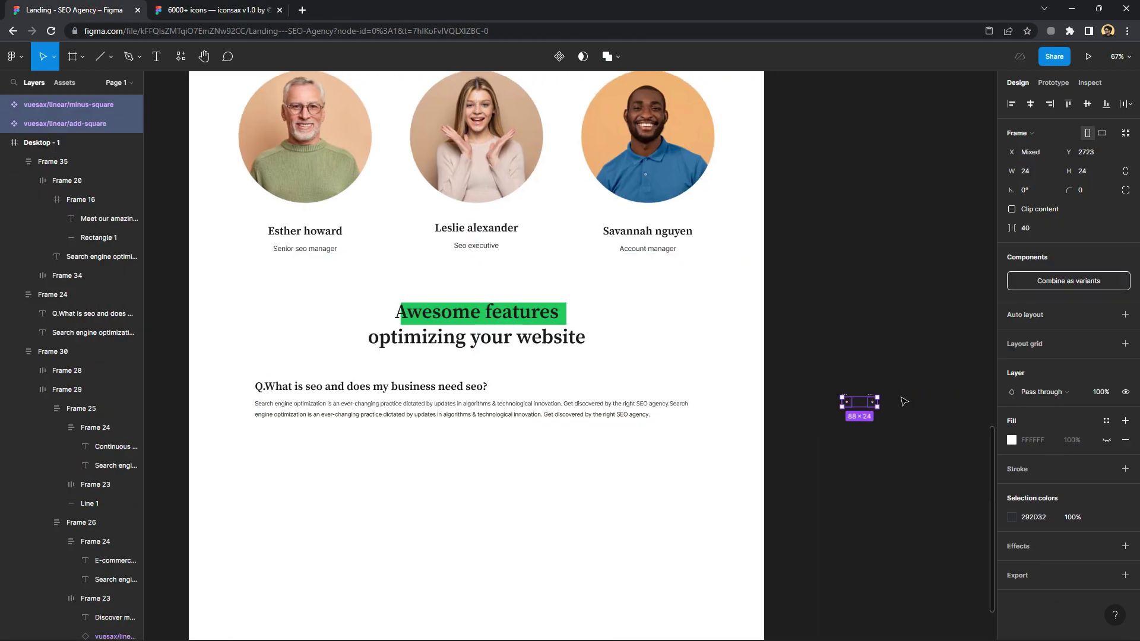
scroll(843, 413, "up", 3)
Move the minus icon's dash into the FAQ item, absolutely positioned at the question's right end
left_click(833, 396)
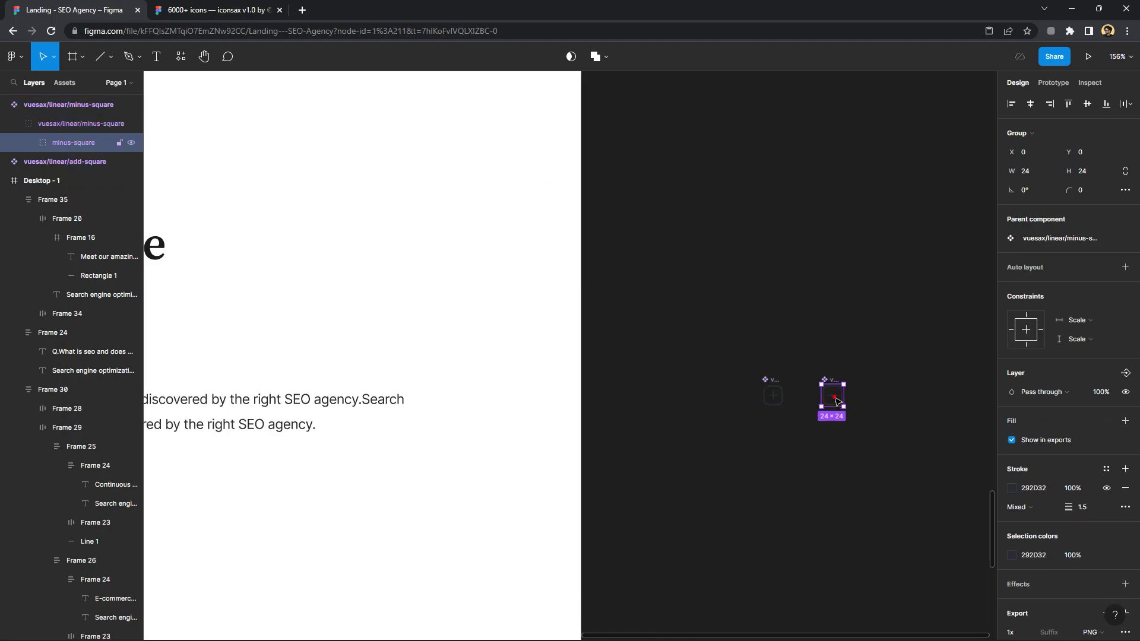
double_click(833, 396)
left_click_drag(832, 396, 415, 373)
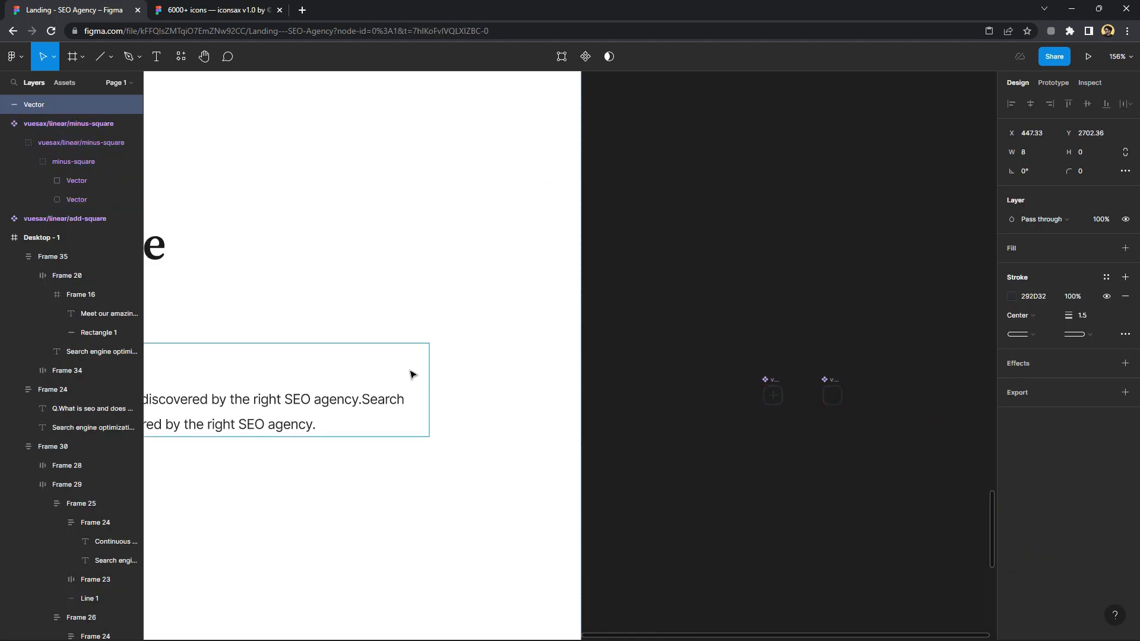
scroll(487, 388, "down", 5)
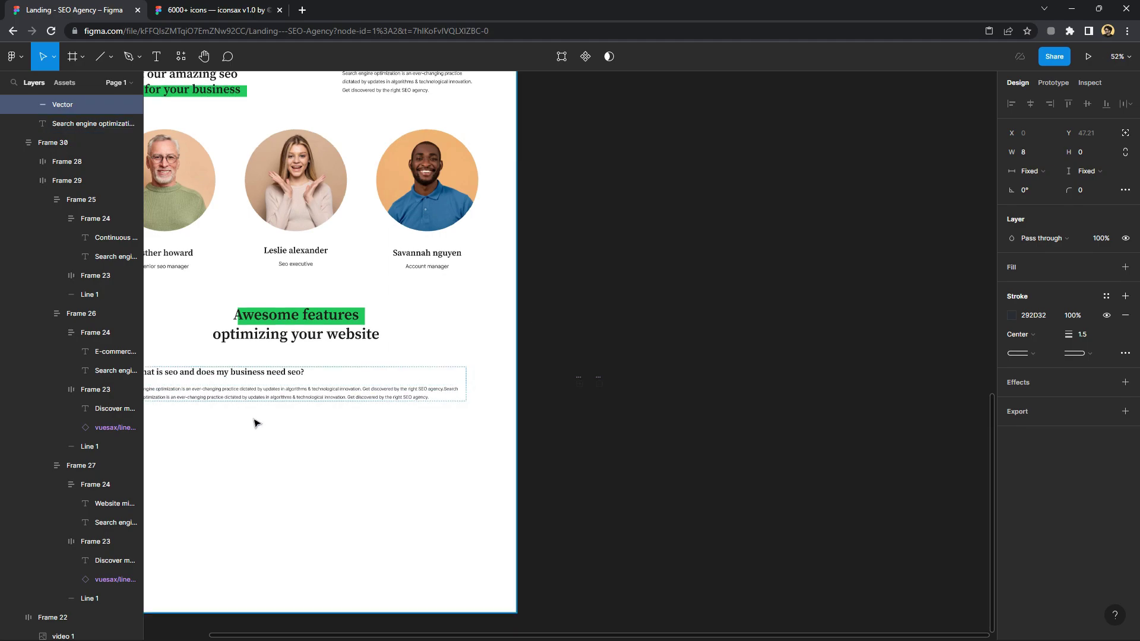
scroll(425, 420, "up", 1)
scroll(516, 379, "up", 2)
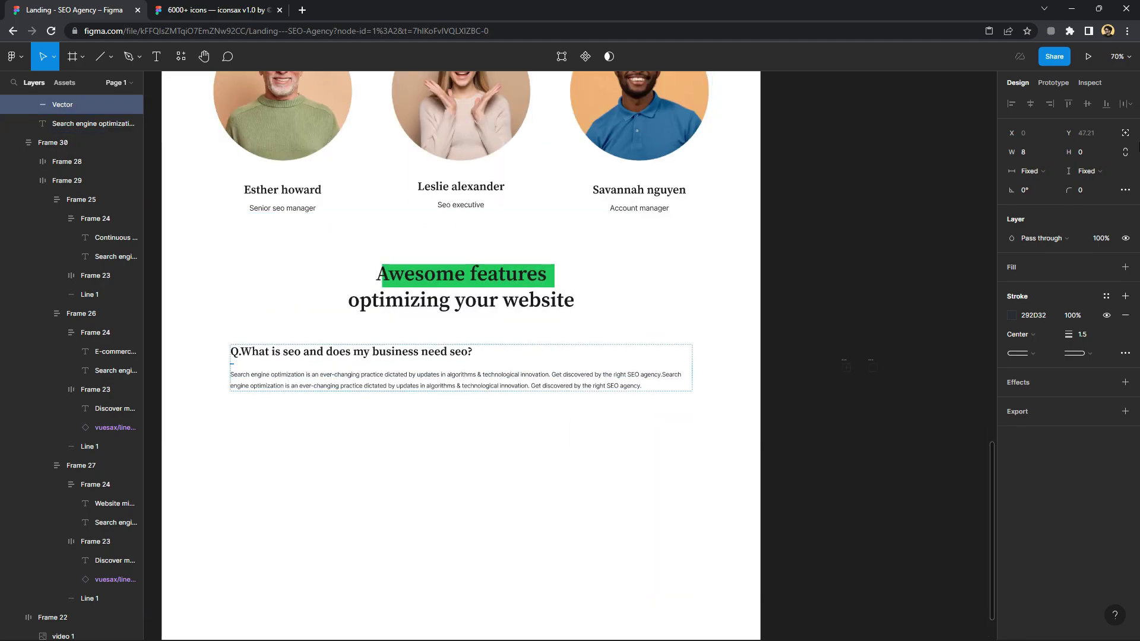
left_click(1126, 133)
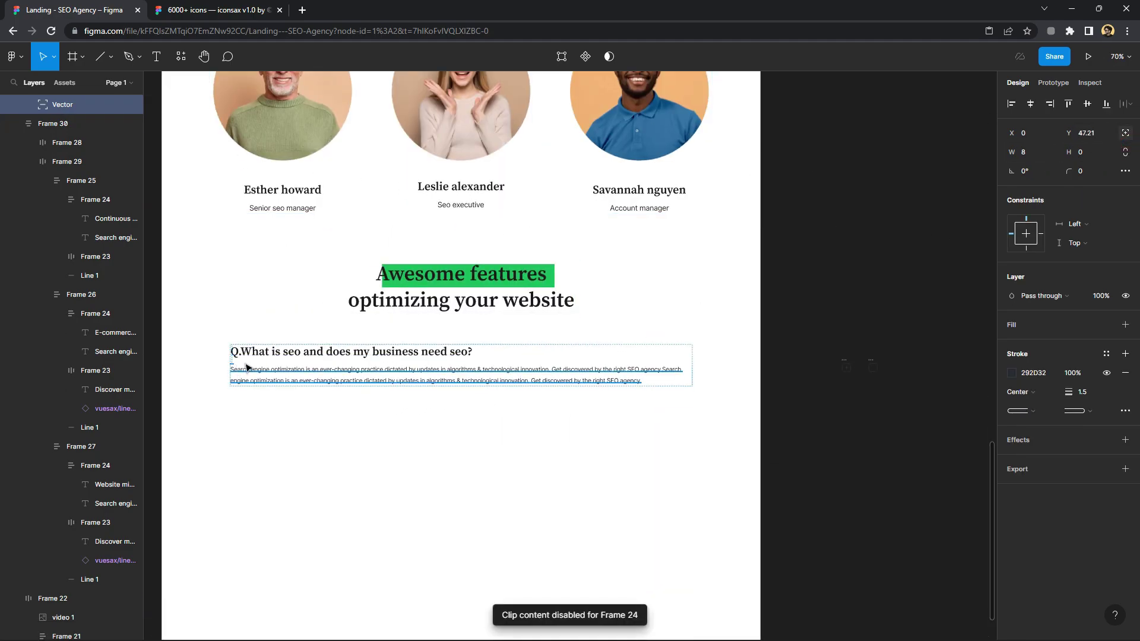
scroll(228, 375, "up", 2)
left_click_drag(224, 365, 938, 352)
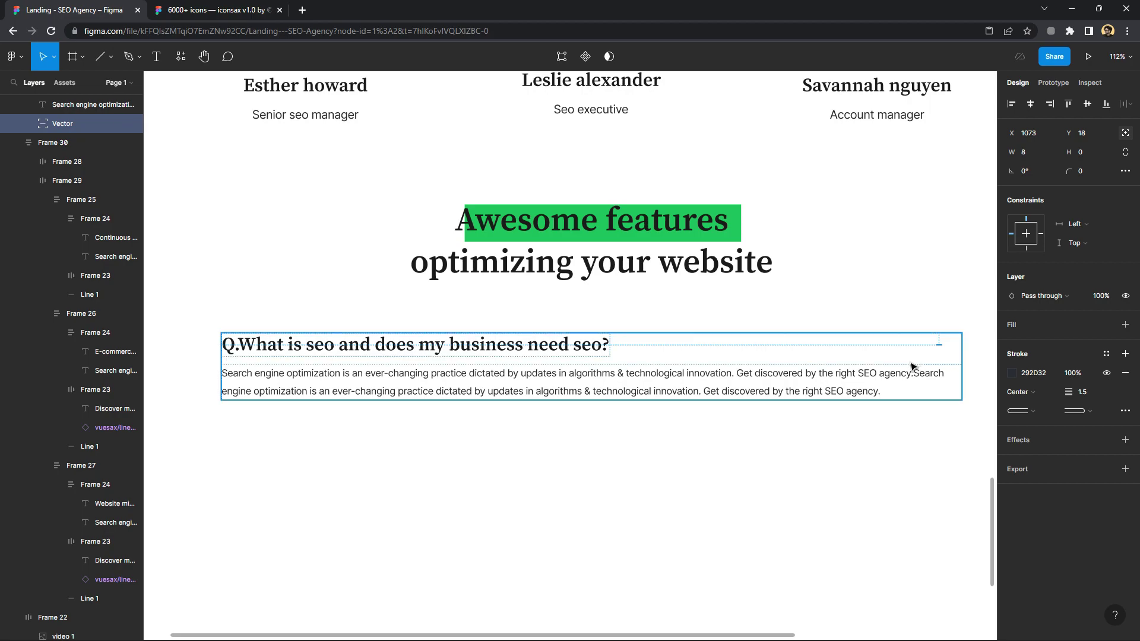
Delete the answer text from the copied second FAQ item
scroll(739, 473, "down", 2)
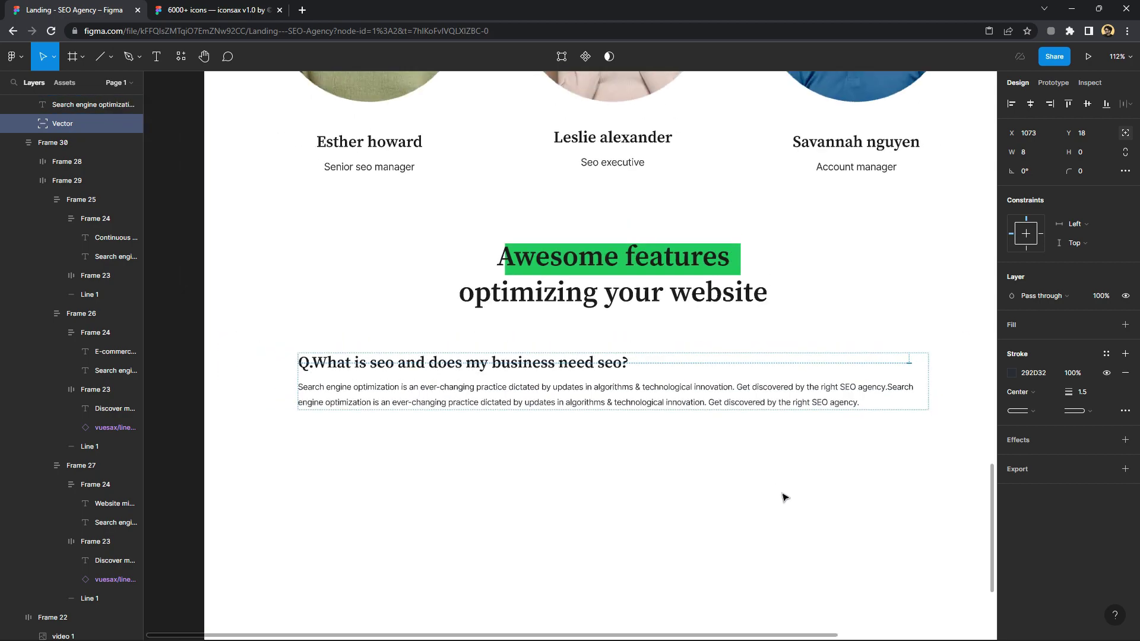
left_click(785, 496)
scroll(787, 511, "down", 5)
scroll(787, 533, "down", 2)
mouse_move(628, 351)
left_mouse_down()
mouse_move(635, 393)
mouse_move(624, 389)
left_mouse_up()
scroll(744, 407, "up", 3)
double_click(739, 396)
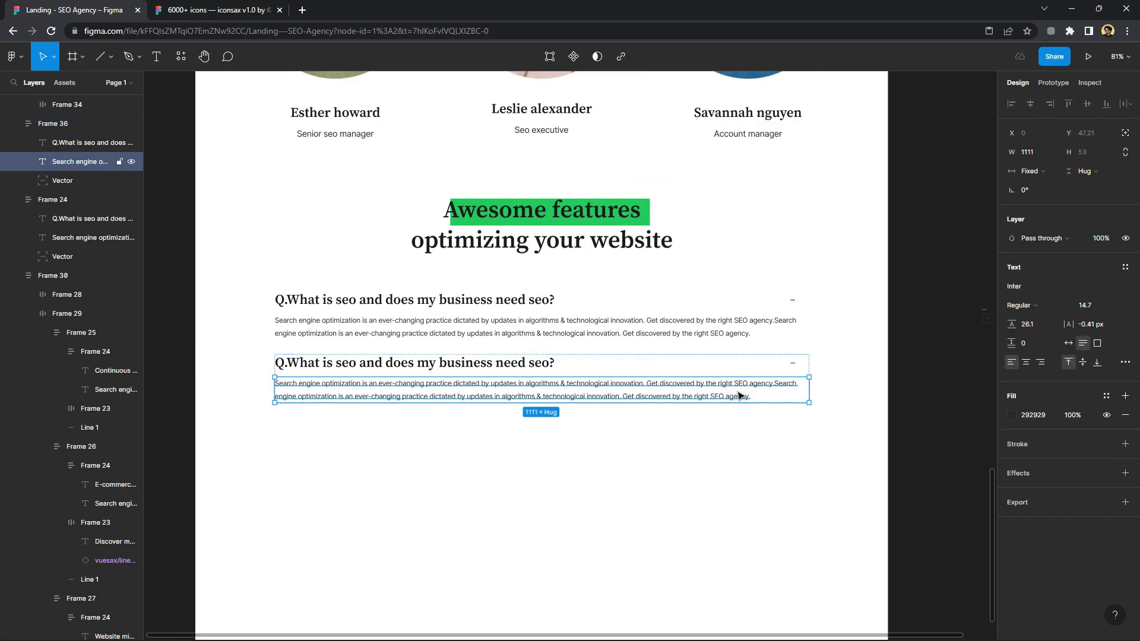
key("Delete")
Pull the pasted add-square shape out of its component to reach its parts
scroll(831, 356, "right", 3)
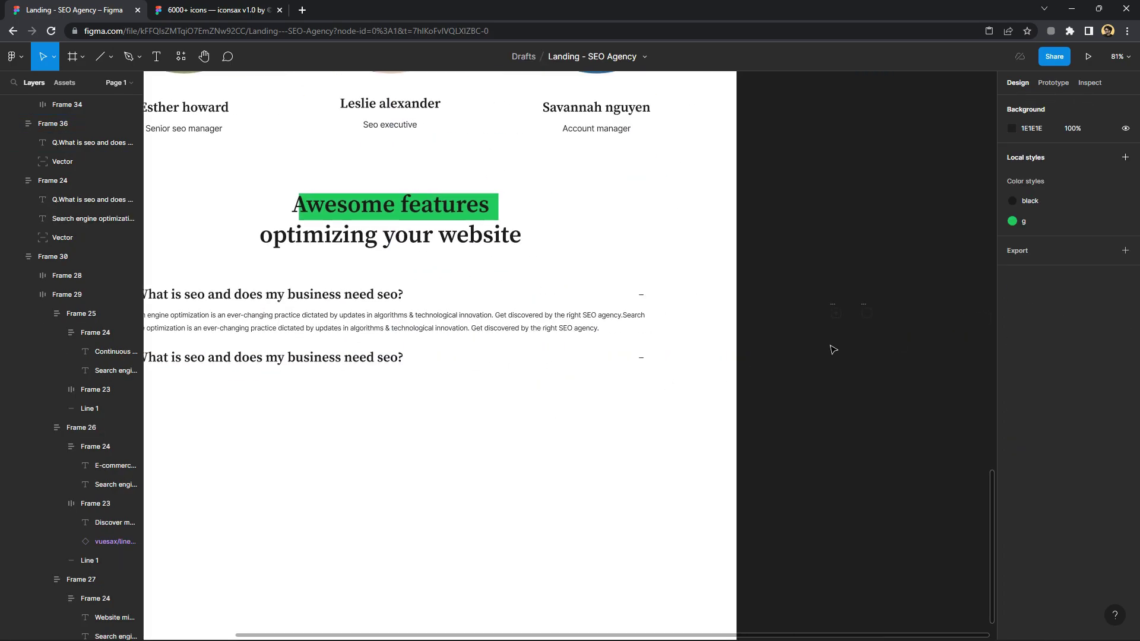
left_click(841, 316)
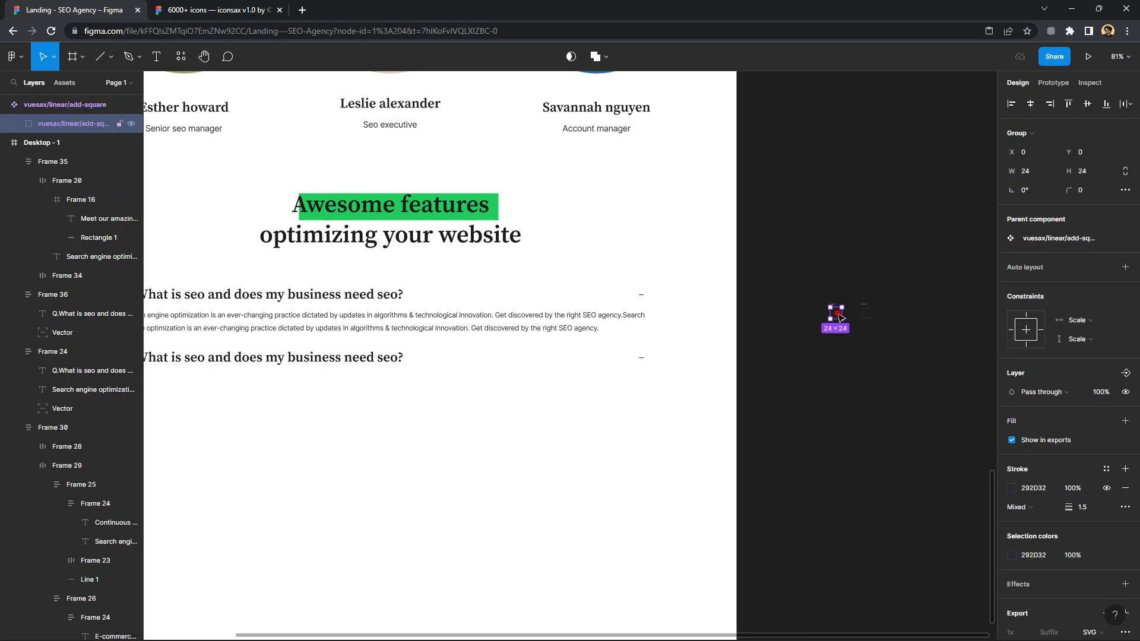
double_click(841, 317)
left_click_drag(773, 365, 782, 366)
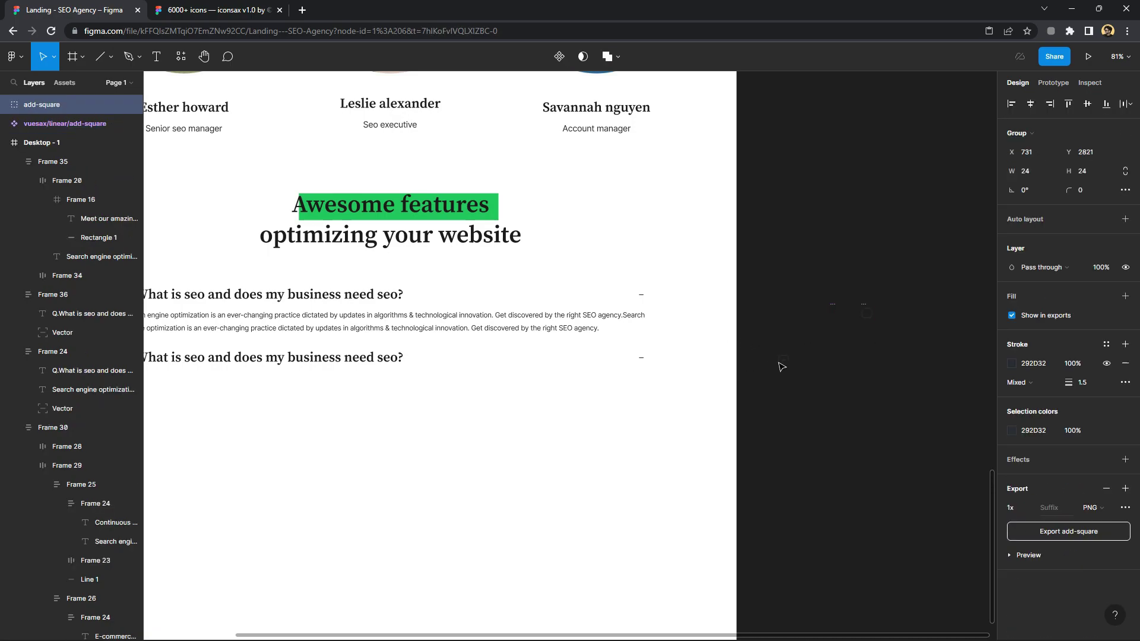
double_click(783, 366)
left_click(794, 372)
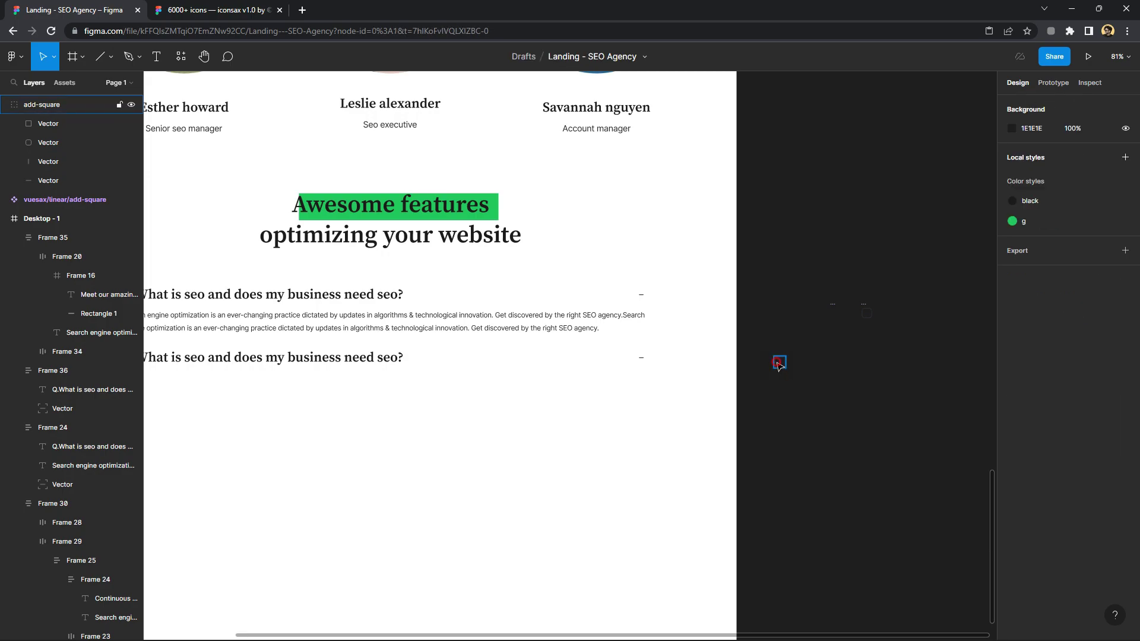
left_click(778, 360)
Delete the add-square outlines, keeping only the plus, and move it onto the FAQ row
left_click(48, 143)
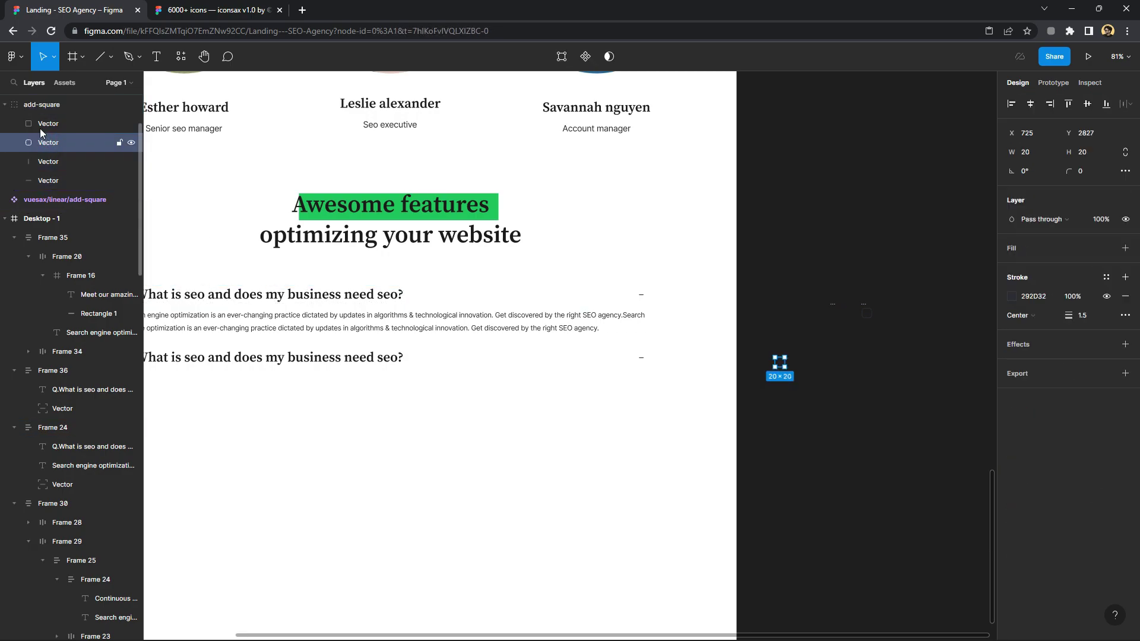
key("Delete")
left_click(45, 124)
key("Delete")
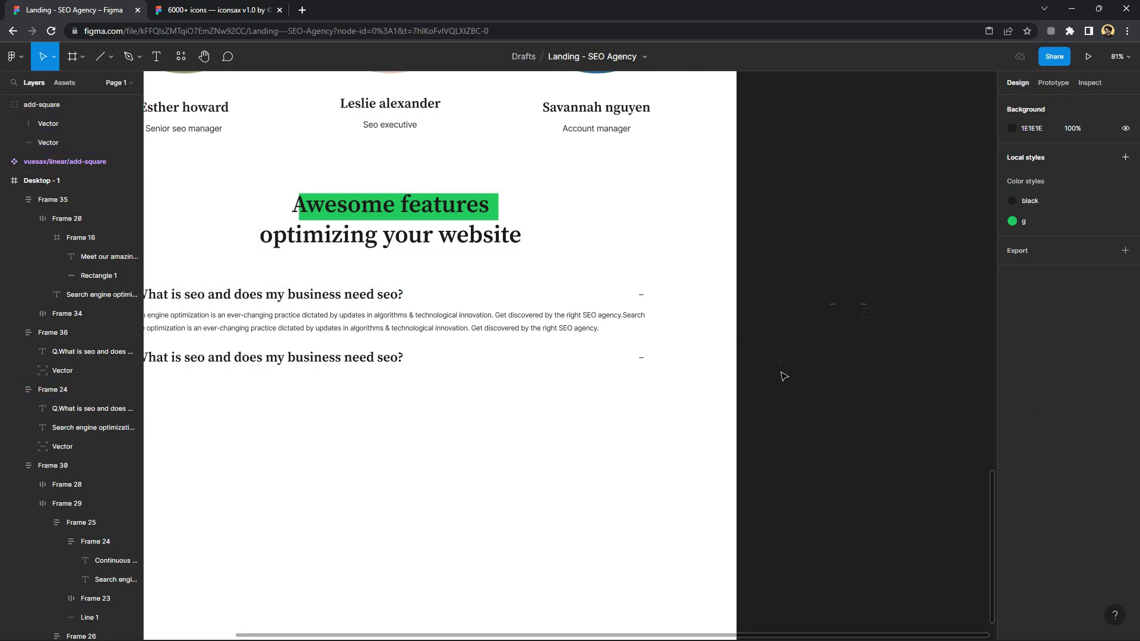
mouse_move(780, 364)
left_mouse_down()
mouse_move(558, 374)
mouse_move(638, 358)
mouse_move(673, 367)
left_mouse_up()
scroll(639, 357, "up", 5)
scroll(637, 359, "up", 5)
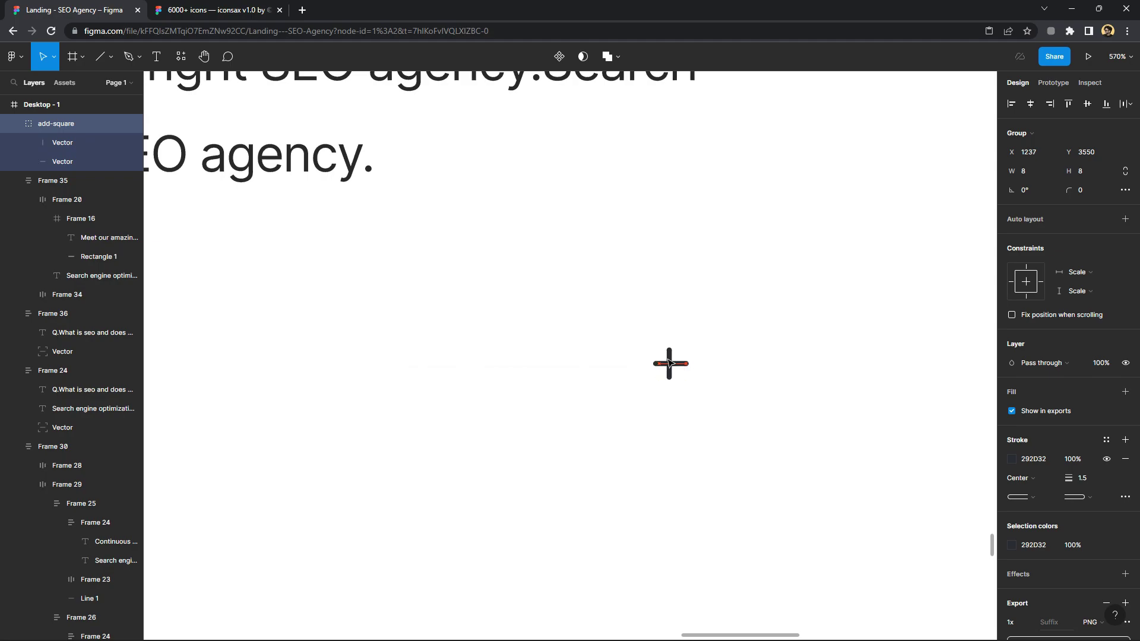
left_click(722, 414)
Wrap the two FAQ rows together in their own frame
scroll(721, 415, "down", 2)
scroll(721, 415, "down", 2)
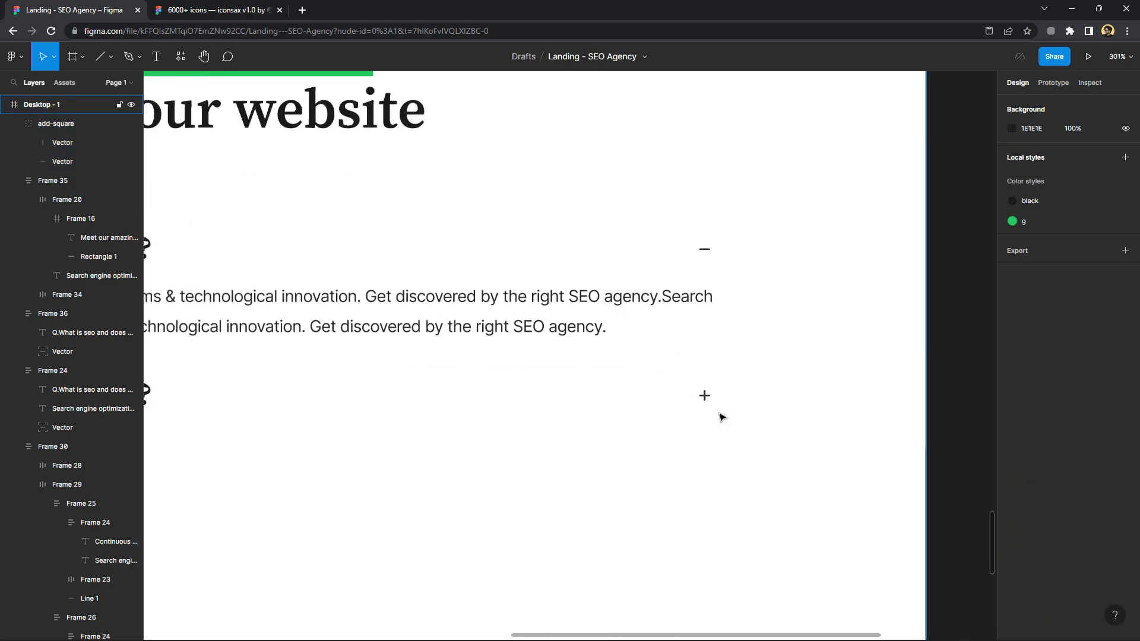
scroll(654, 422, "down", 2)
scroll(460, 410, "down", 1)
scroll(460, 410, "left", 2)
left_click(383, 365)
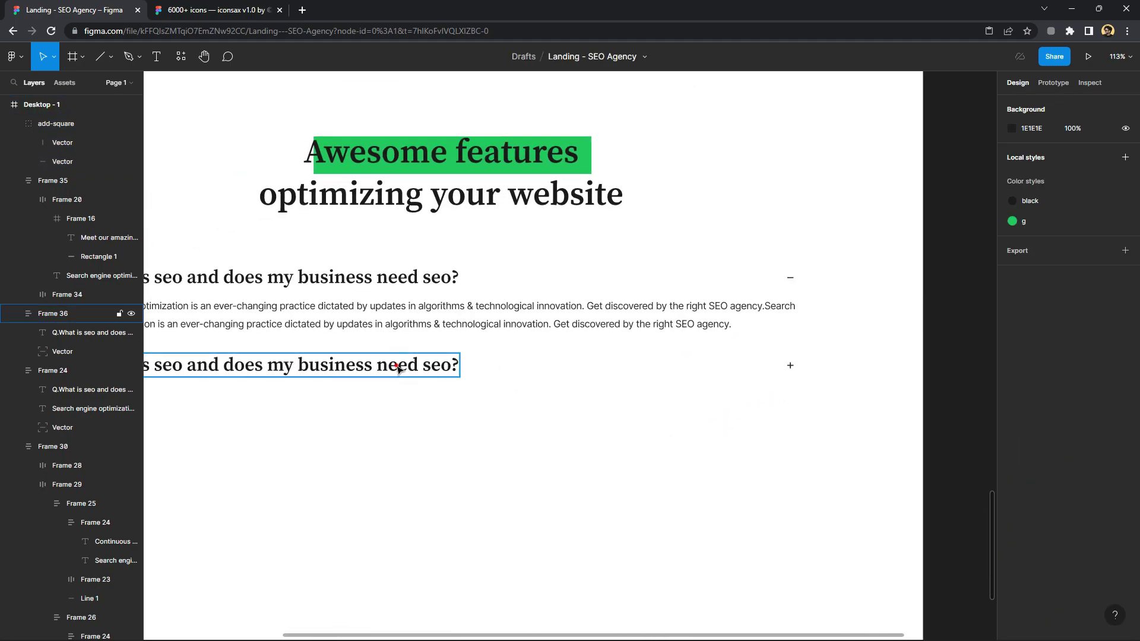
scroll(677, 389, "down", 3)
left_click(626, 377)
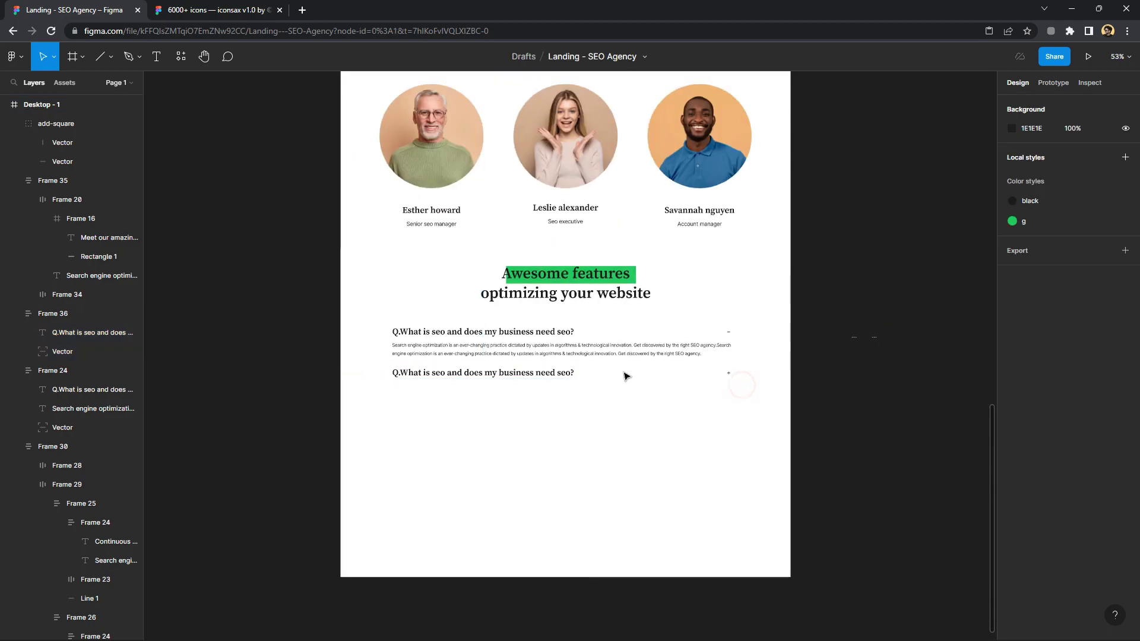
left_click_drag(766, 398, 435, 366)
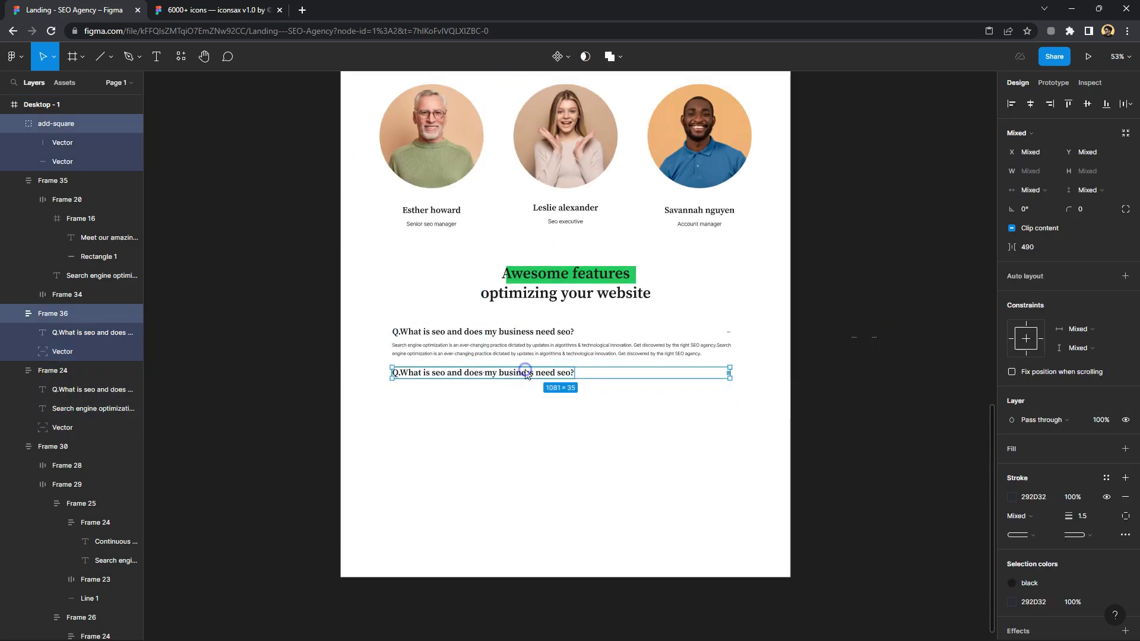
right_click(520, 373)
left_click(558, 421)
Duplicate the FAQ row up to five rows and wrap all five in one frame
key("ctrl+d")
key("ctrl+d")
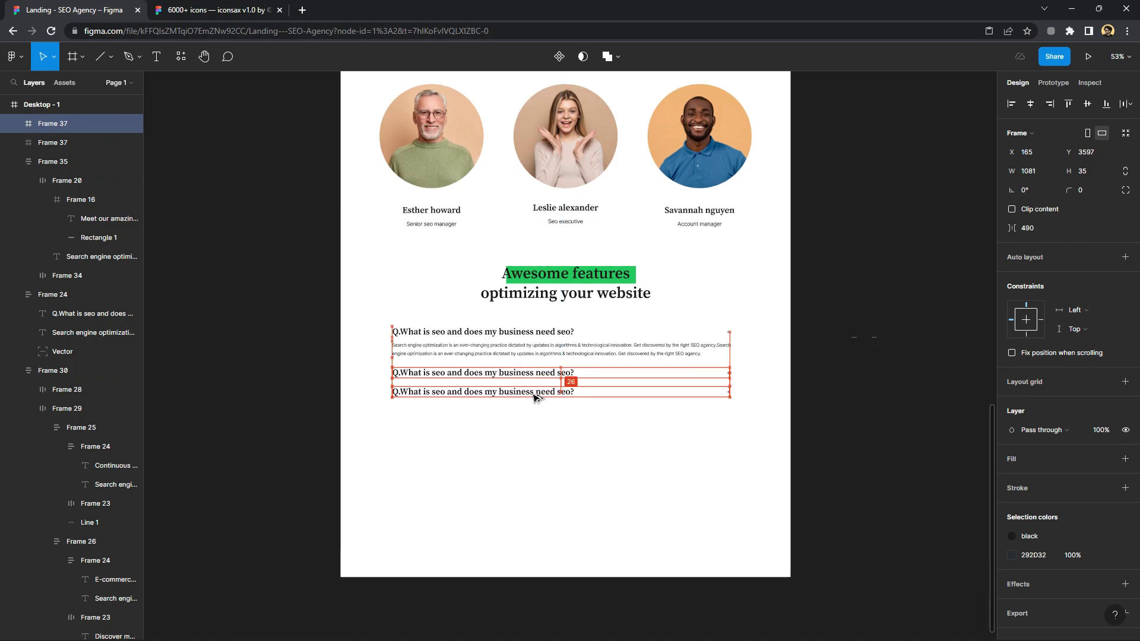
left_click_drag(538, 392, 535, 437)
key("ctrl+d")
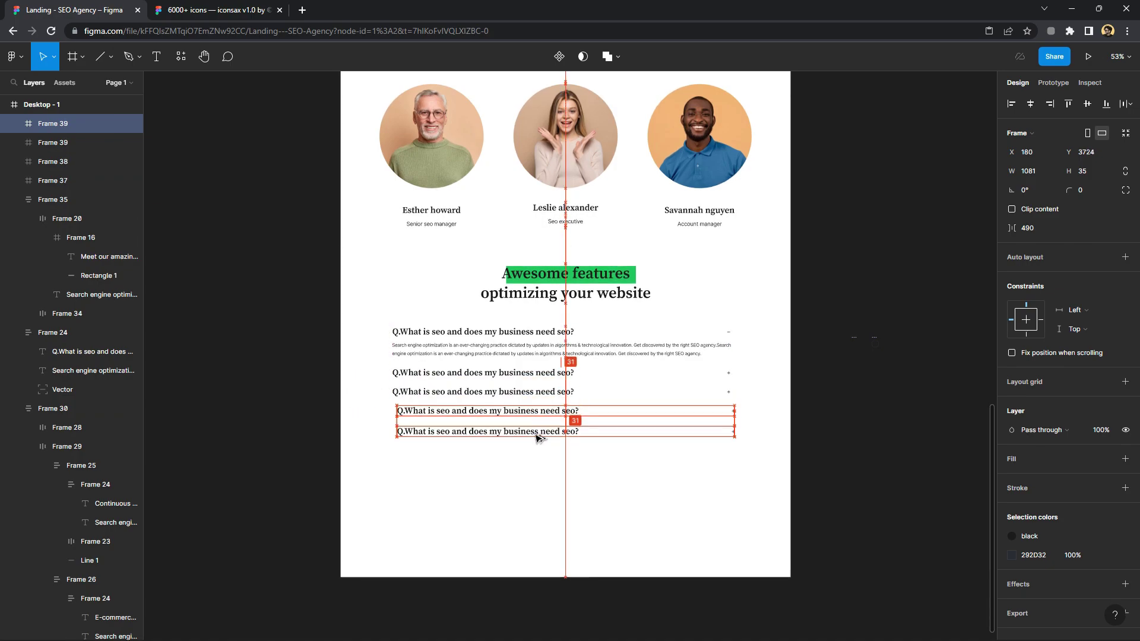
left_click_drag(712, 483, 409, 329)
right_click(380, 282)
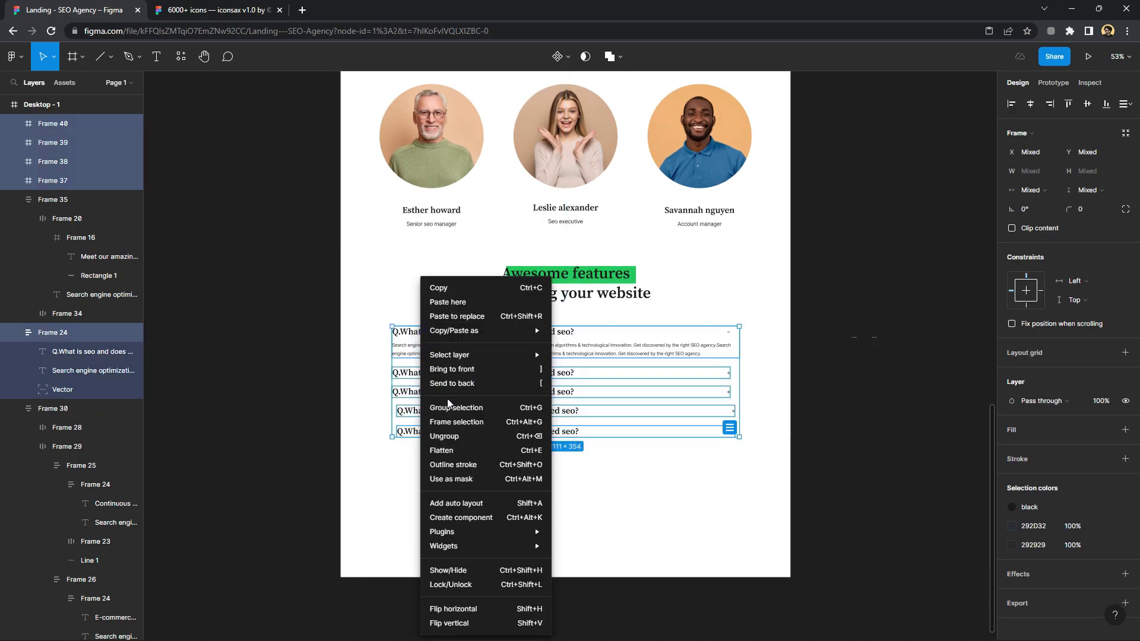
left_click(442, 415)
Give the FAQ frame left-aligned auto layout with 36 spacing and make the second row taller
left_click(1124, 238)
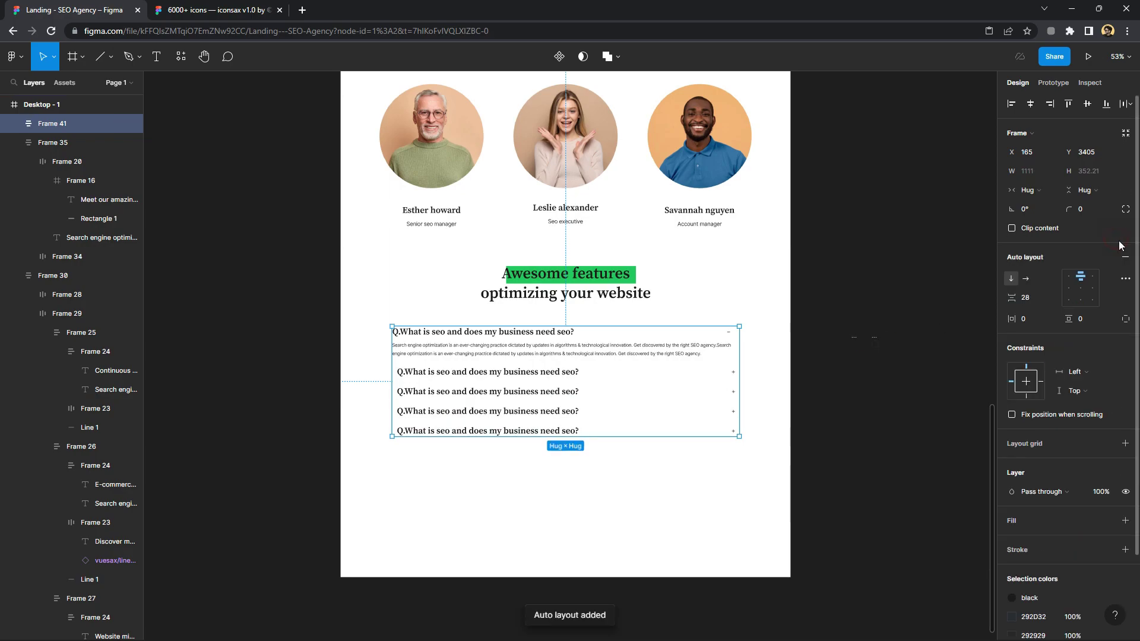
left_click(1072, 290)
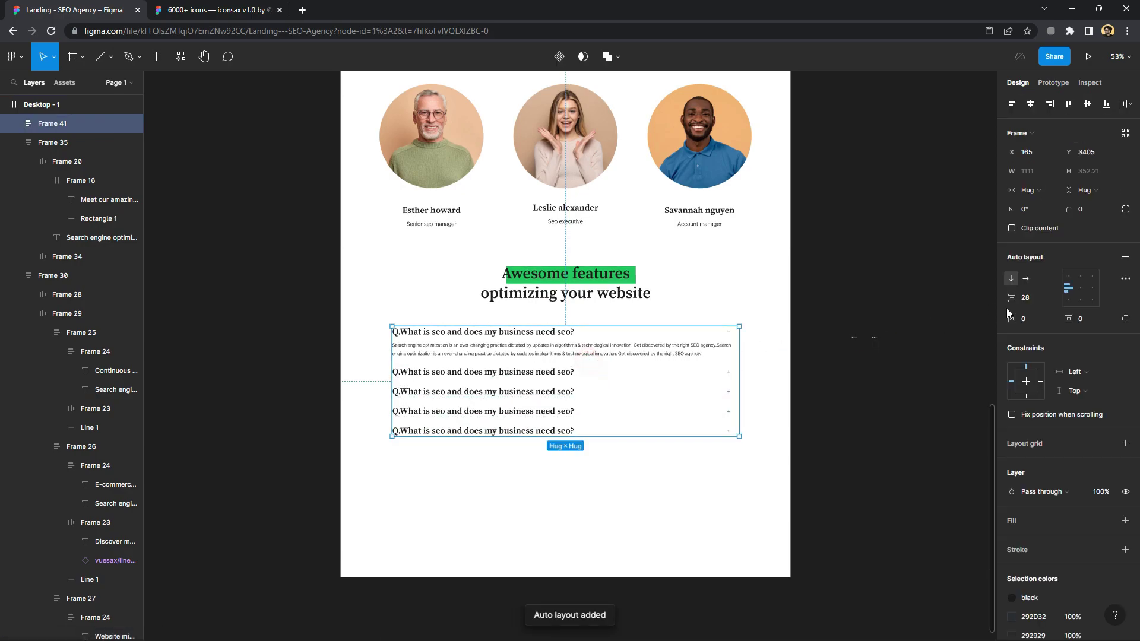
left_click_drag(1011, 297, 1033, 298)
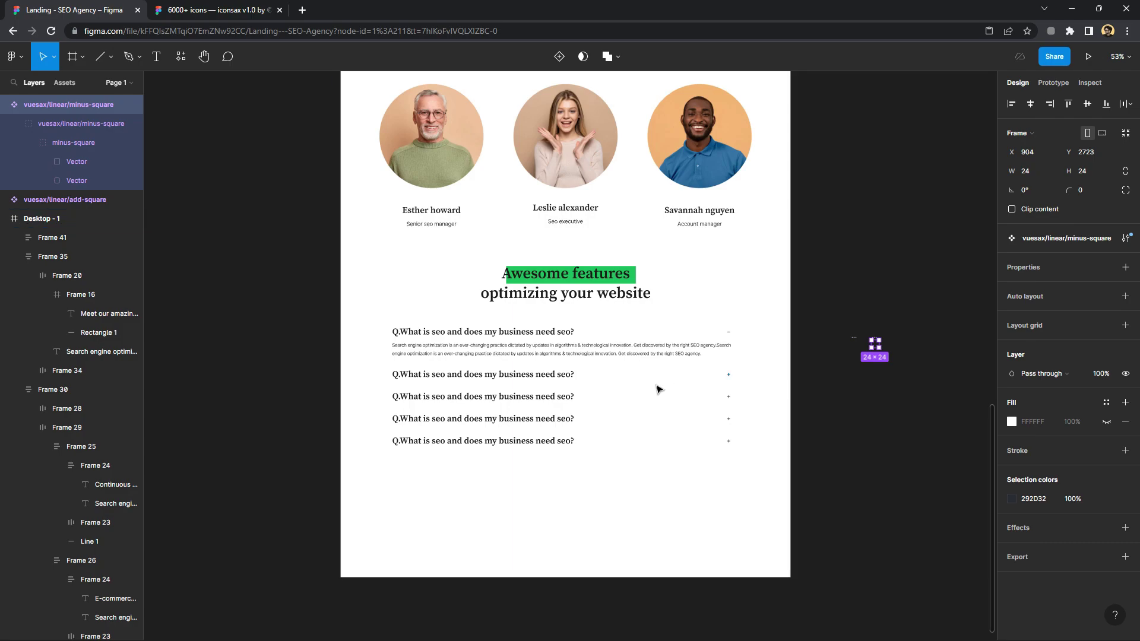
left_click(630, 380)
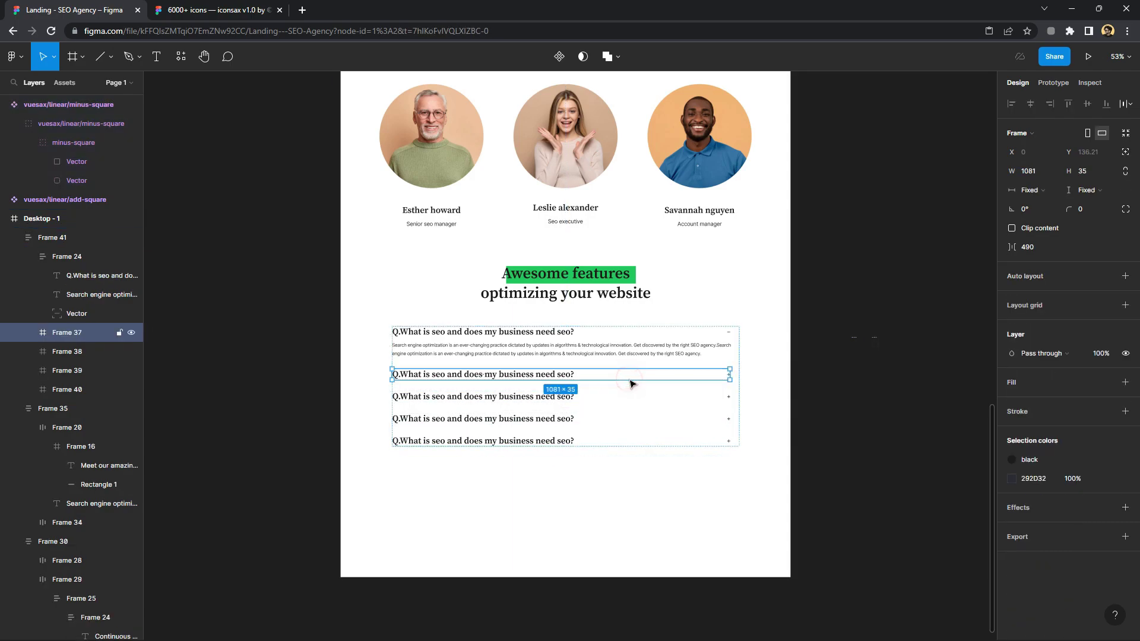
mouse_move(681, 380)
left_mouse_down()
mouse_move(681, 391)
mouse_move(681, 380)
left_mouse_up()
left_click(803, 399)
Drag the Desktop - 1 frame's bottom edge down so its height goes from 4208 to 5963
scroll(803, 399, "down", 3)
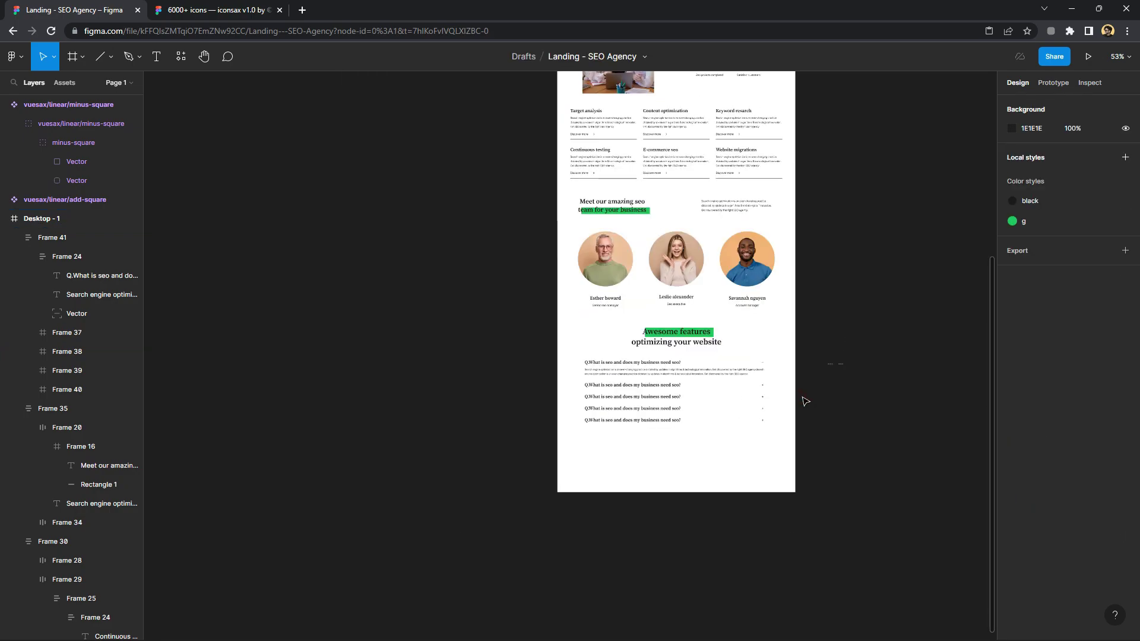
left_click_drag(803, 399, 722, 422)
scroll(722, 421, "up", 2)
scroll(658, 412, "up", 2)
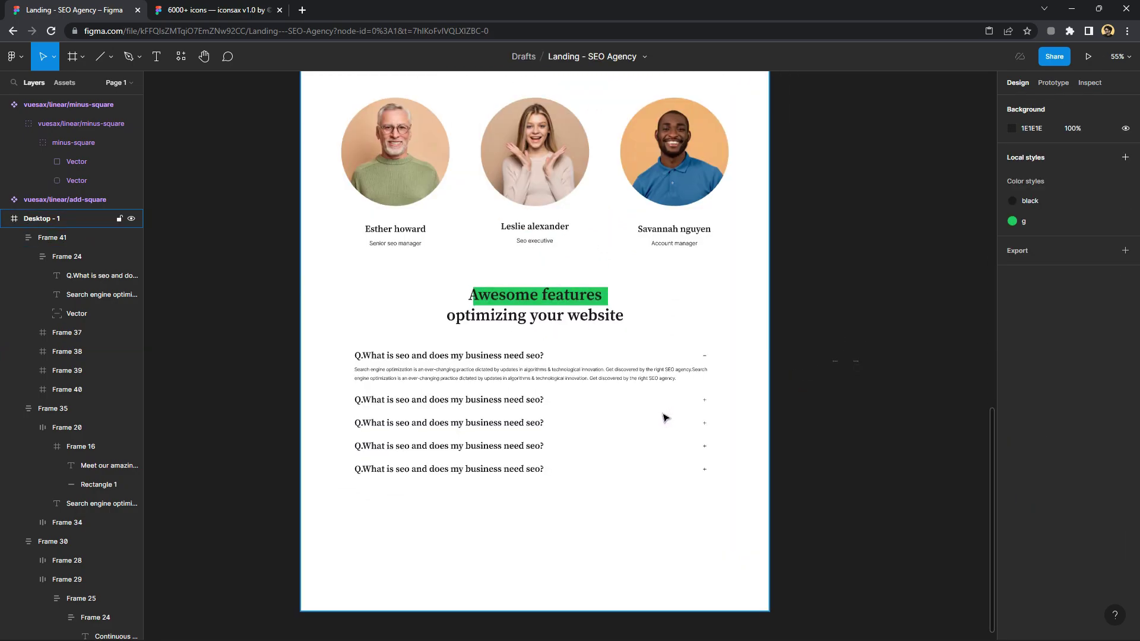
scroll(665, 418, "down", 3)
scroll(591, 241, "down", 3)
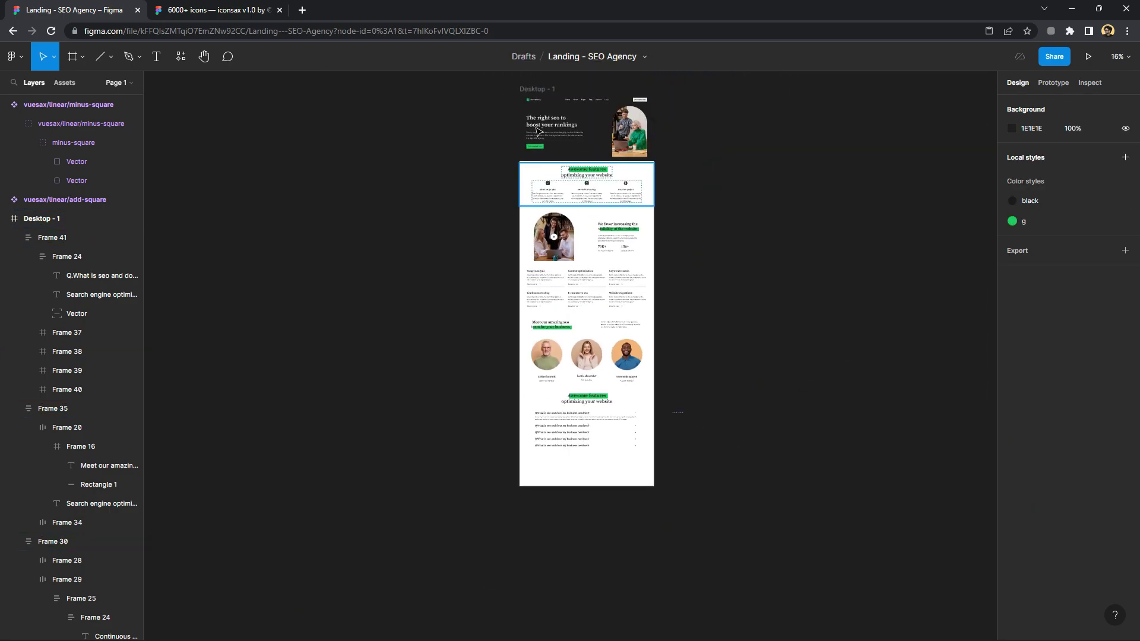
left_click(600, 474)
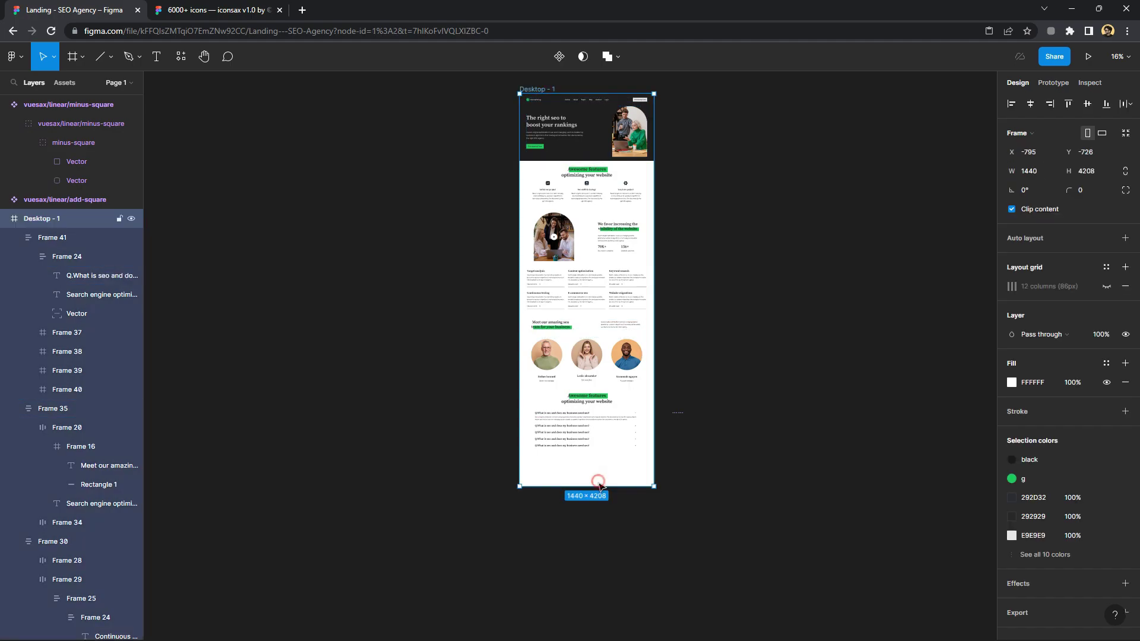
left_click(604, 503)
scroll(604, 485, "up", 3)
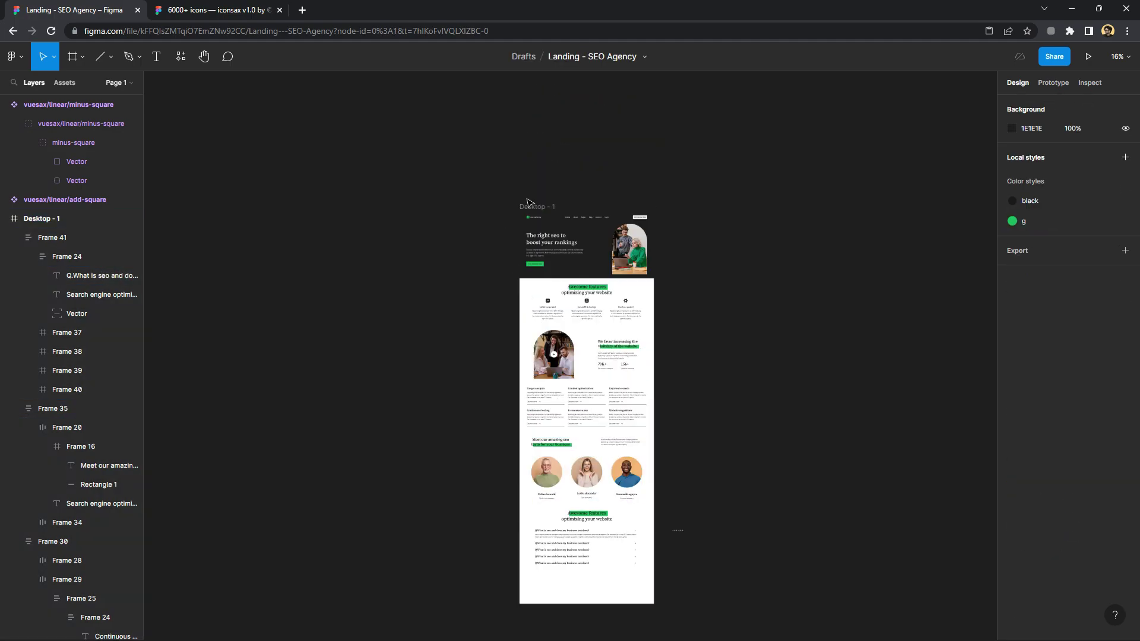
left_click(577, 469)
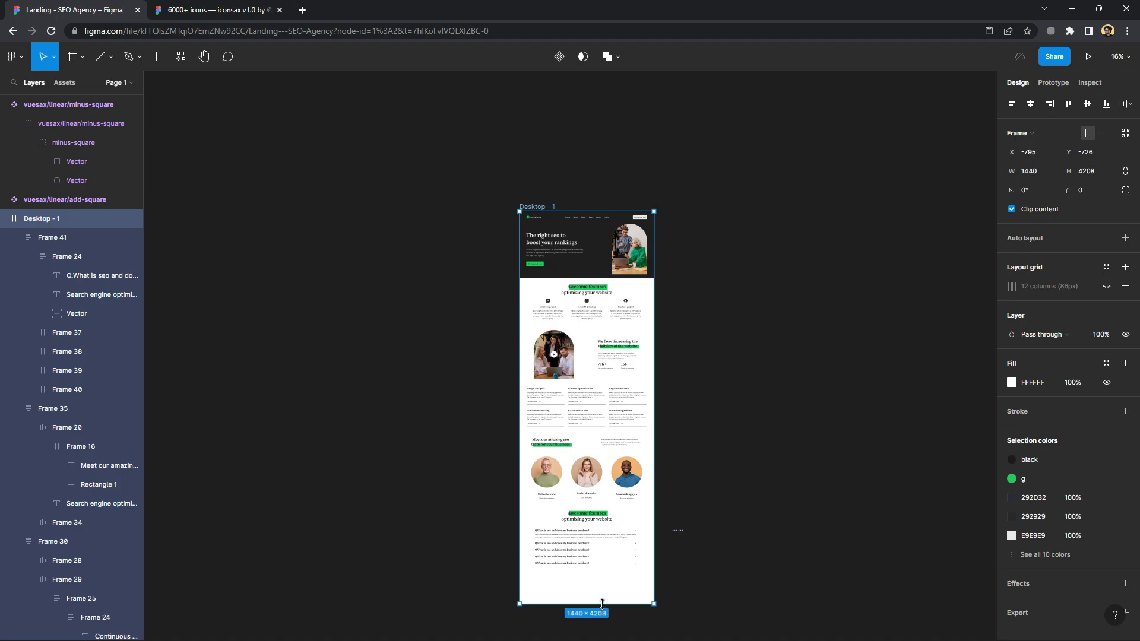
left_click_drag(602, 604, 602, 638)
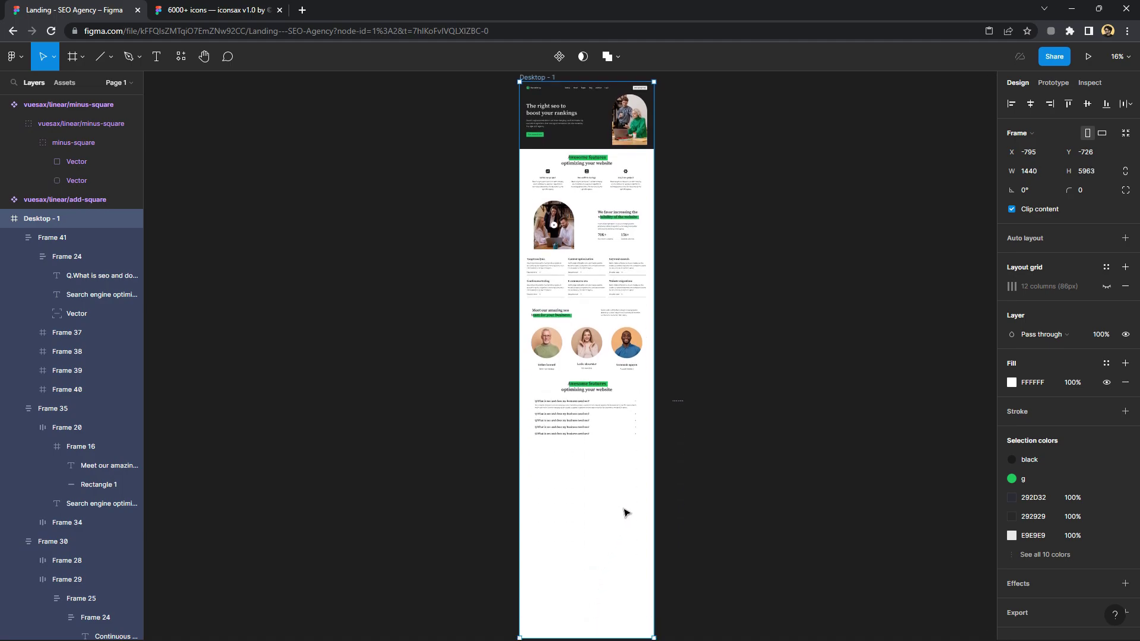
scroll(590, 456, "up", 5, "ctrl")
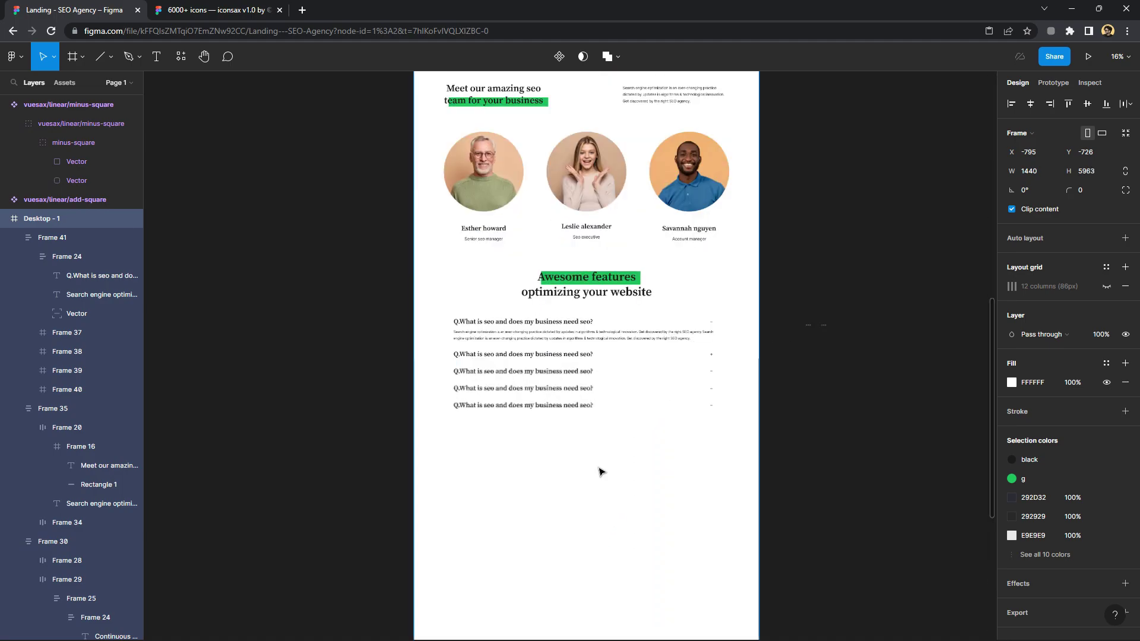
scroll(600, 471, "up", 2, "ctrl")
Copy the Awesome features heading below the FAQ and retitle it 'Are you interested in boosting your seo ranking?'
left_click(590, 234)
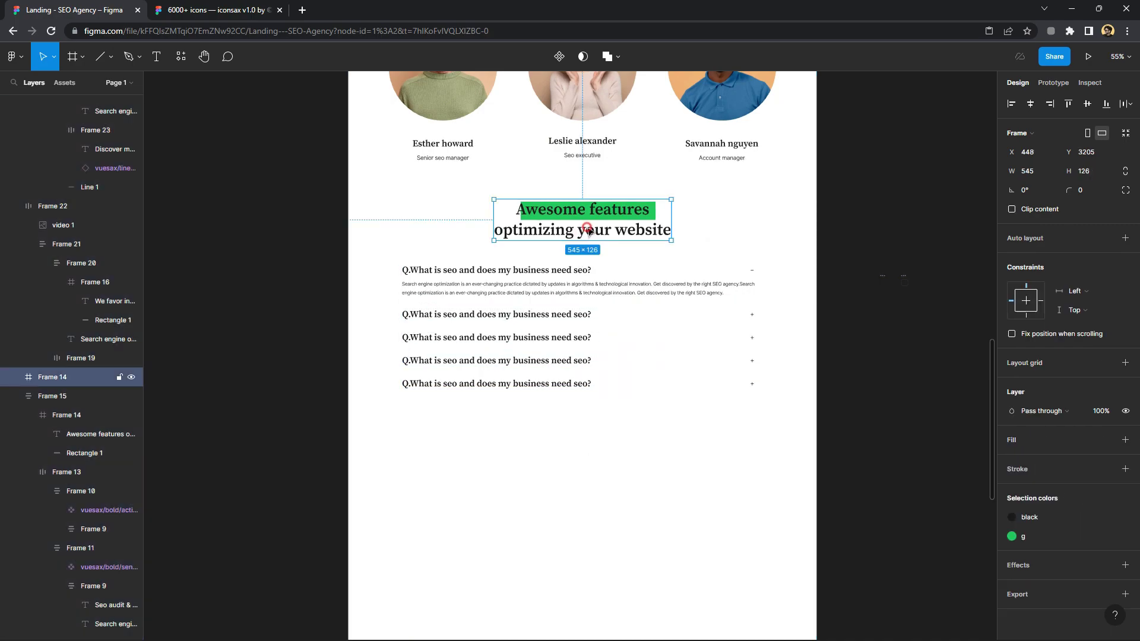
double_click(587, 230)
left_click_drag(588, 229, 584, 451)
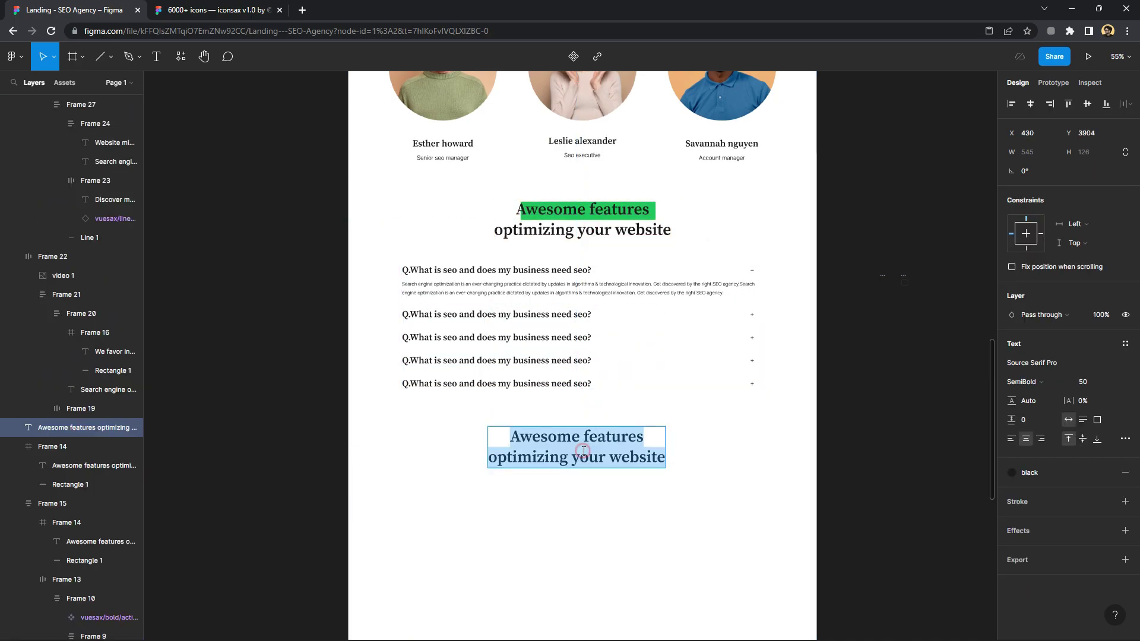
type("Are you i")
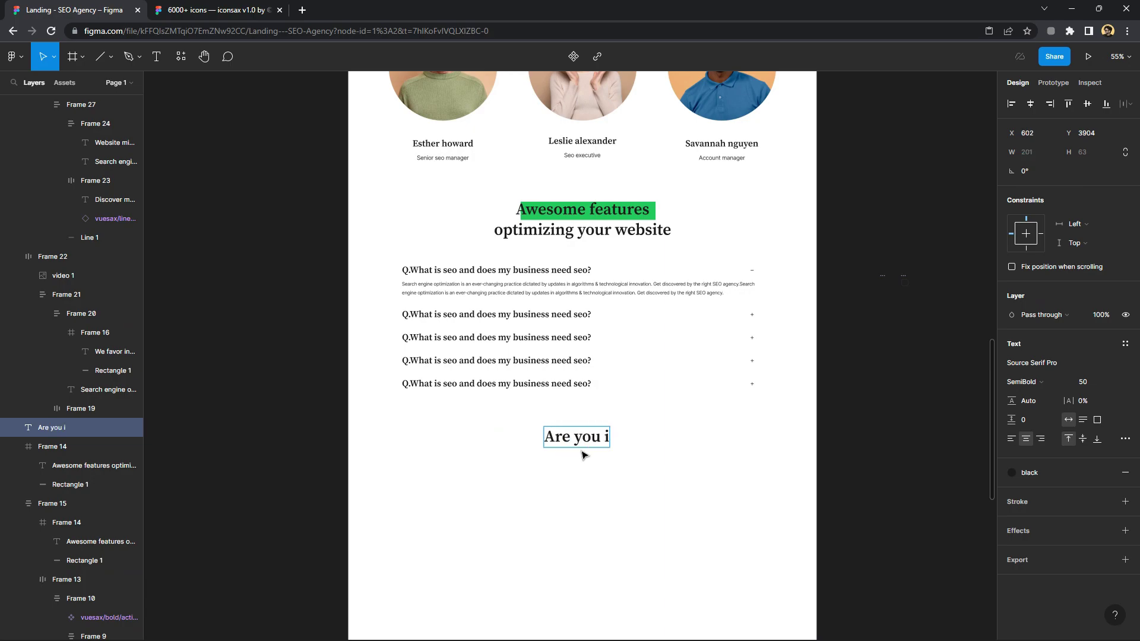
type("nter")
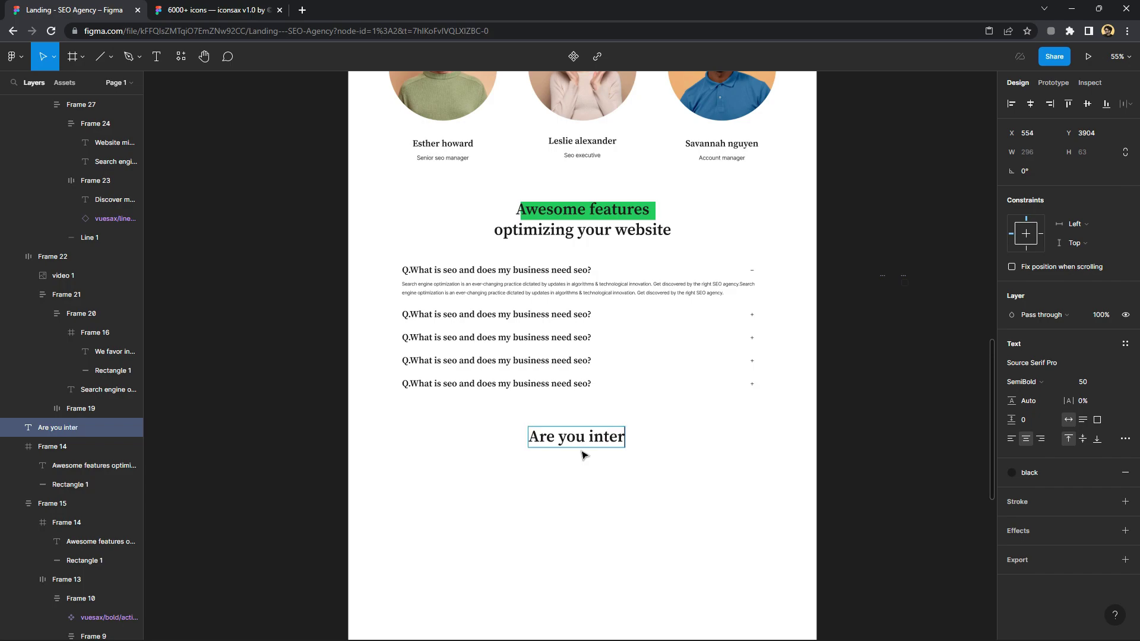
type("ested")
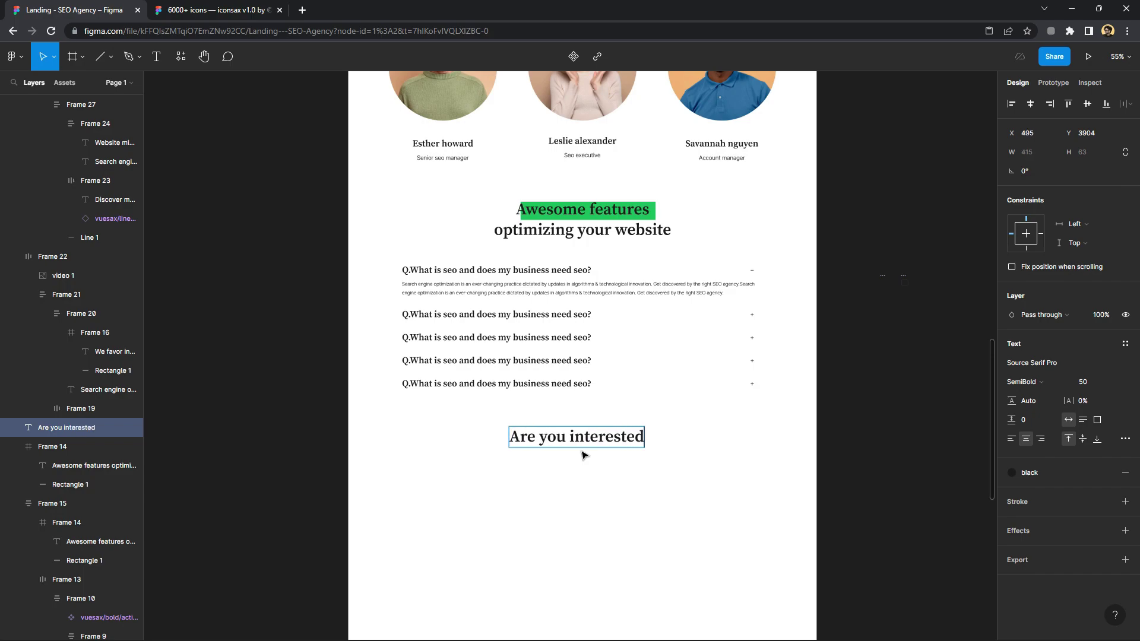
type(" in boost")
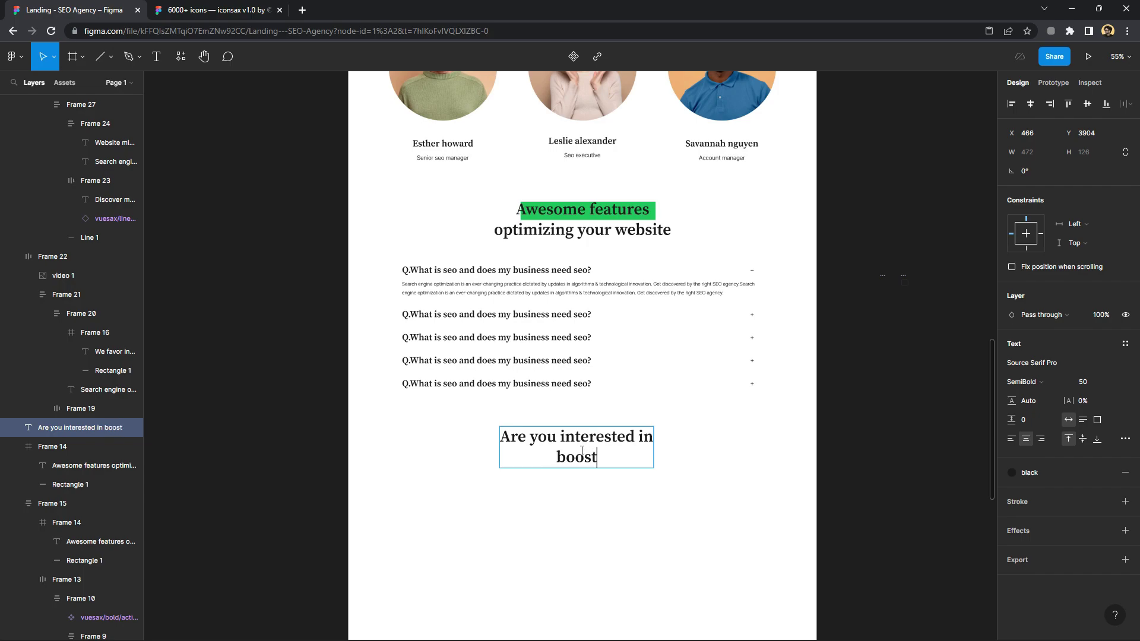
type("ing yo")
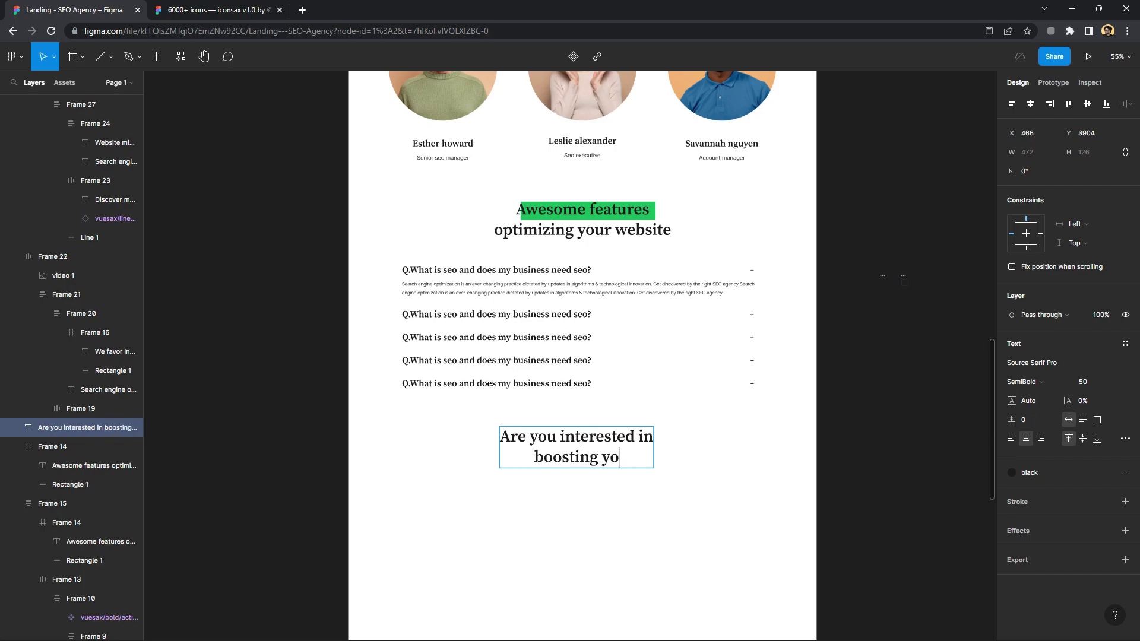
type("ur seo ")
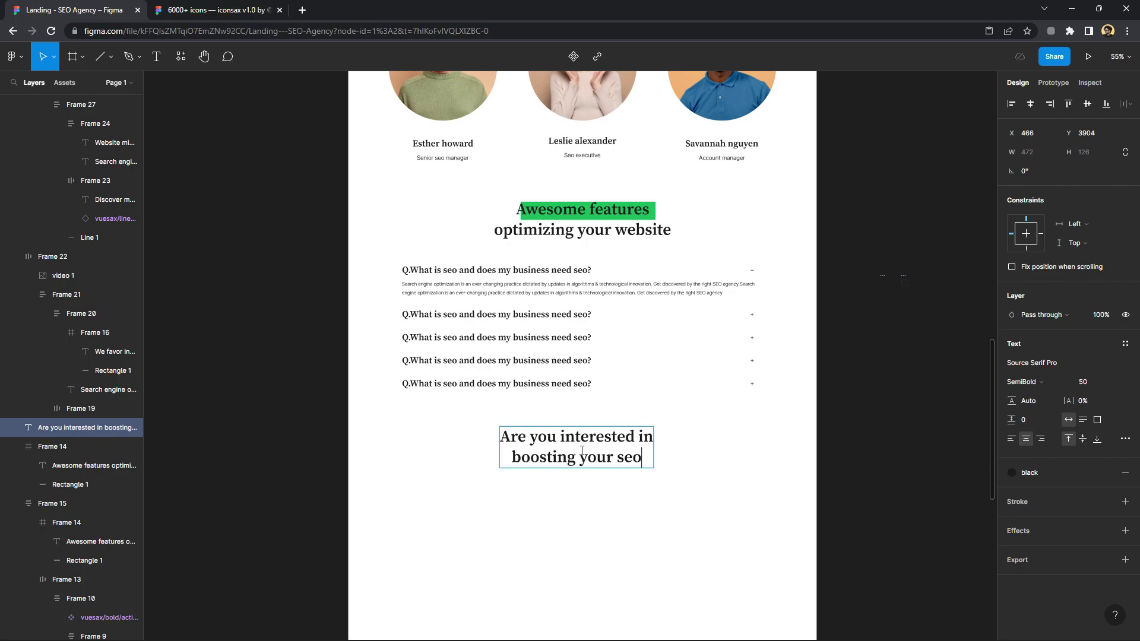
type("ranki")
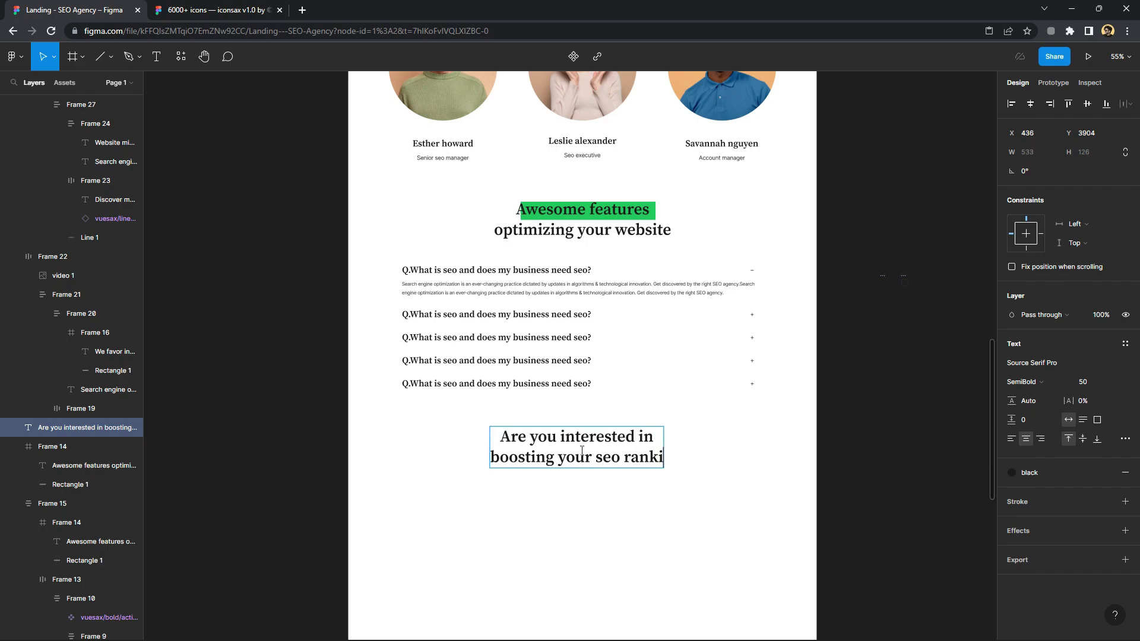
type("ng?")
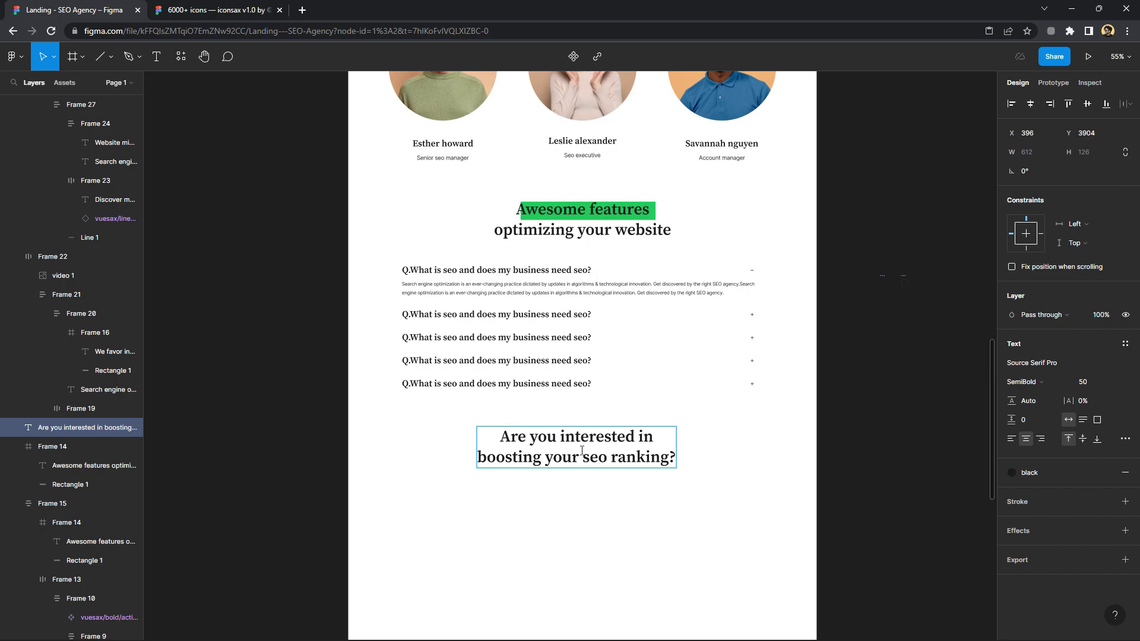
left_click(553, 286)
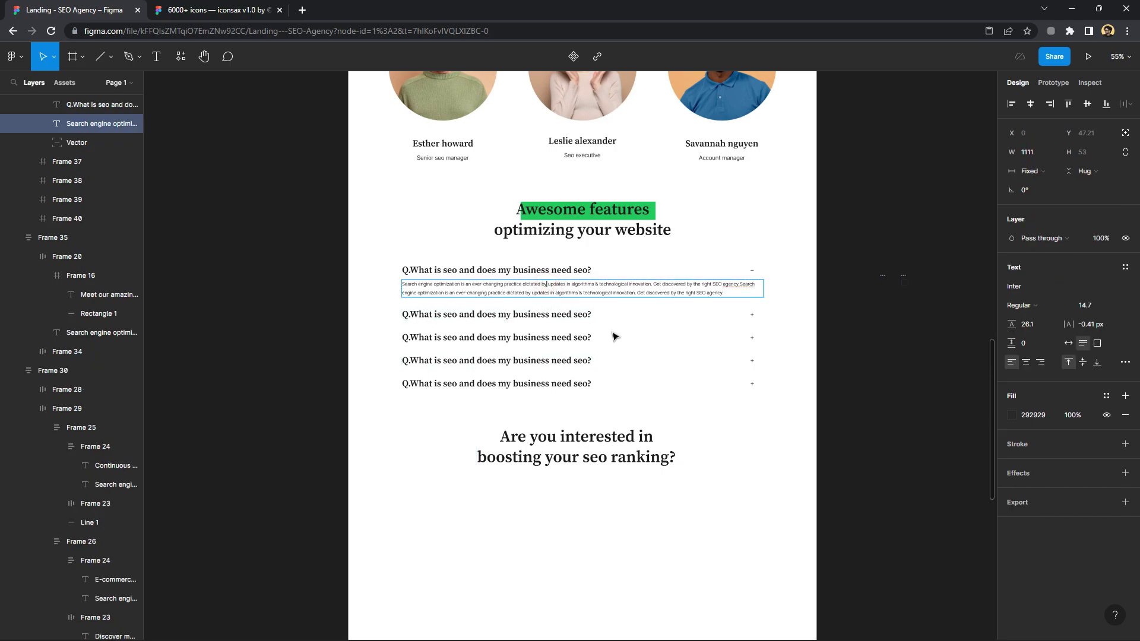
Copy the Search engine optimization paragraph below it at size 17.7, 945 wide, centre-aligned under the heading
left_click(611, 291)
left_click_drag(614, 290, 623, 486)
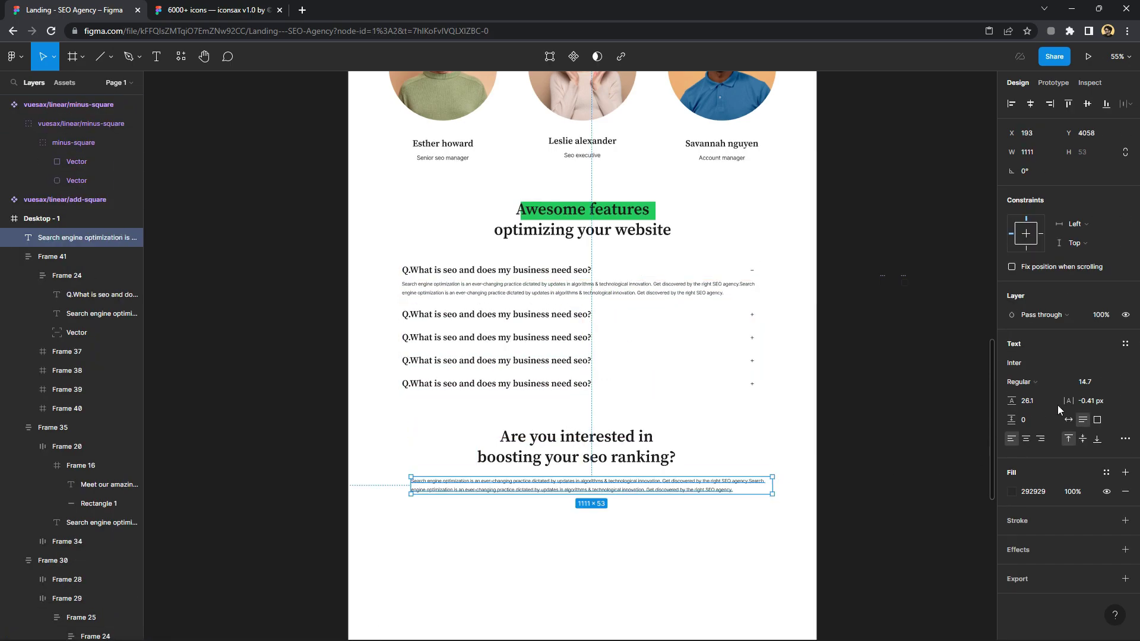
key("Up")
key("Up")
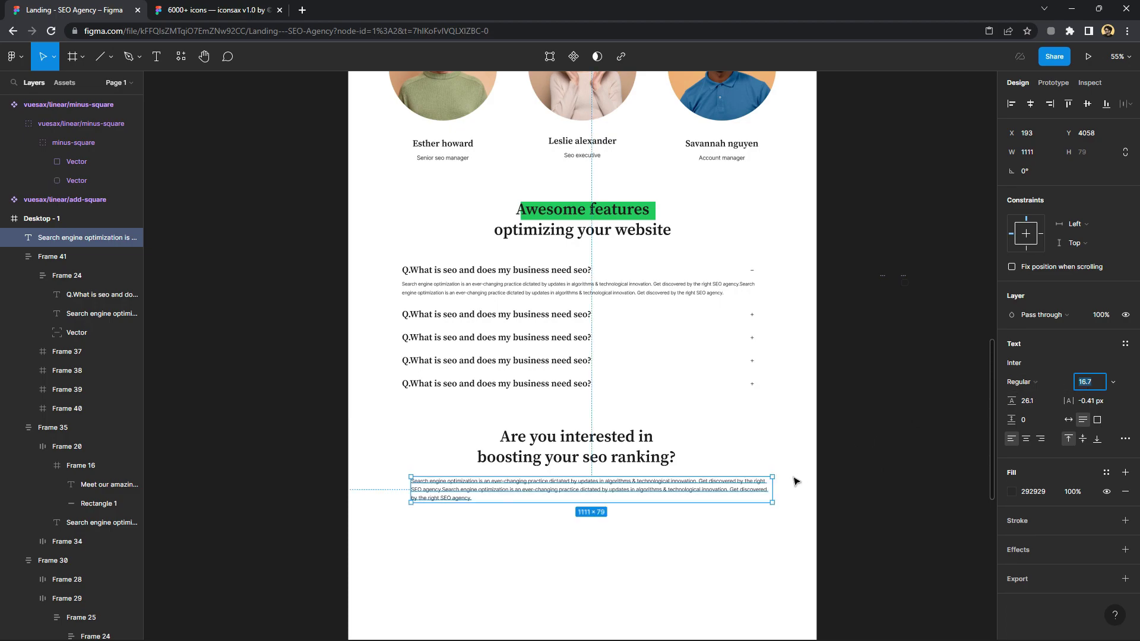
key("Up")
left_click_drag(773, 491, 719, 491)
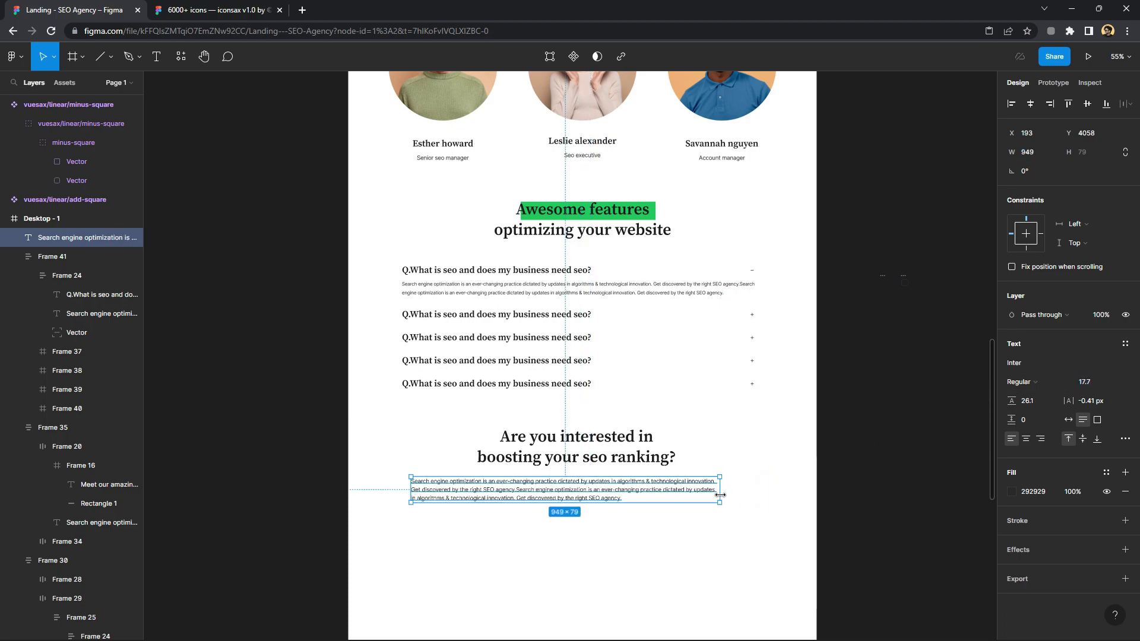
key("ctrl+alt+t")
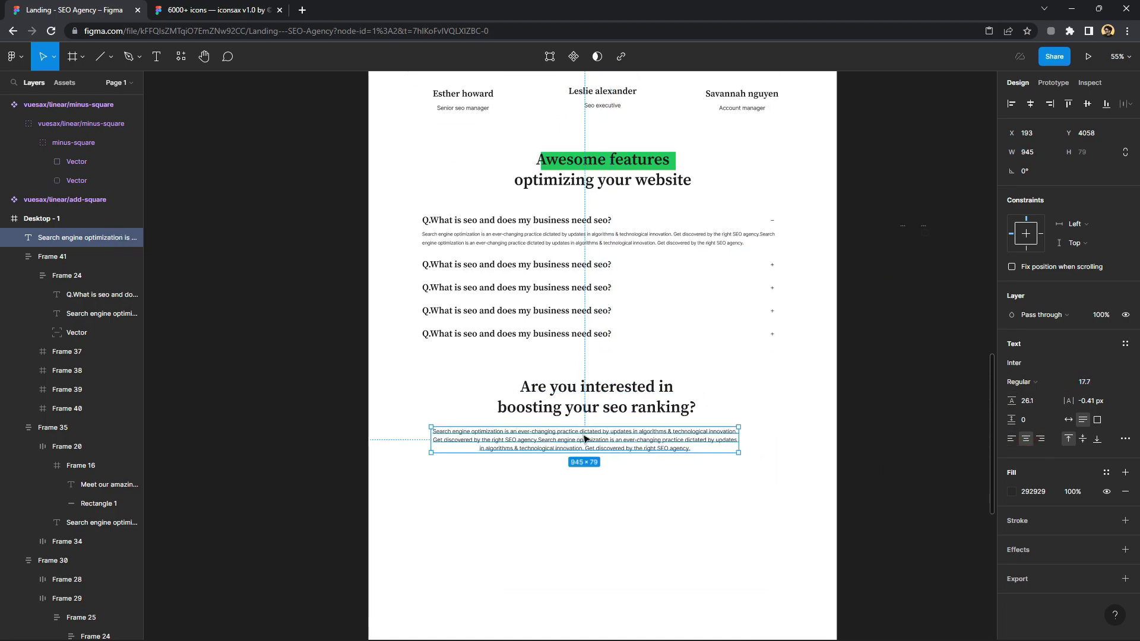
scroll(570, 469, "up", 5)
left_click_drag(590, 437, 611, 440)
scroll(611, 439, "down", 4)
scroll(620, 380, "down", 2)
scroll(625, 336, "down", 2)
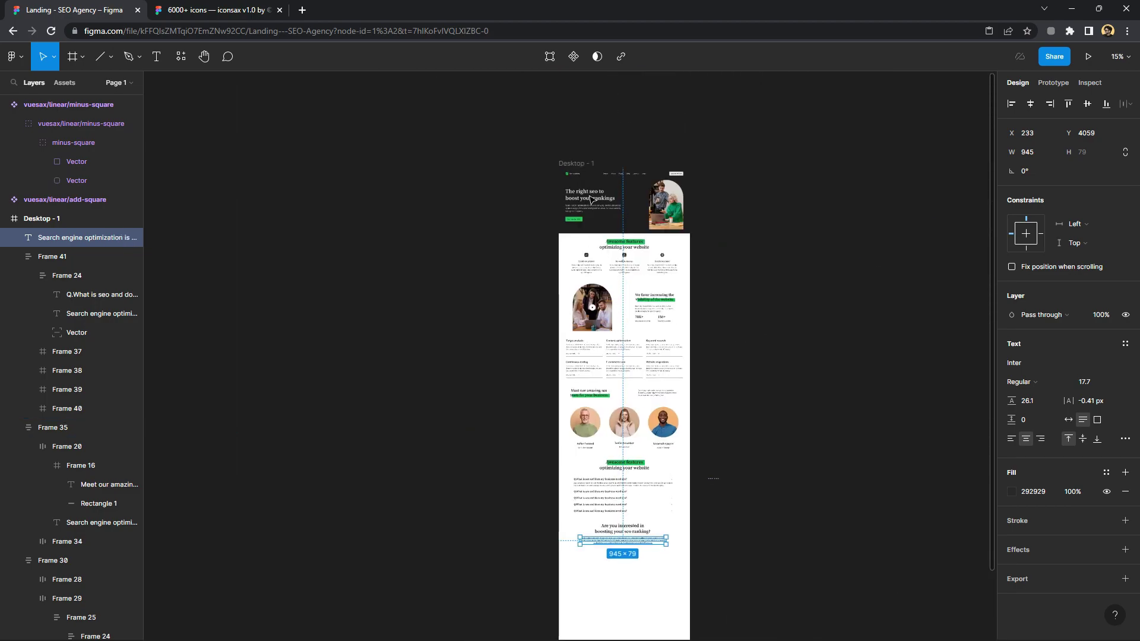
Move the Get started free button below the closing paragraph and scale it up about 1.49 times
left_click(680, 172)
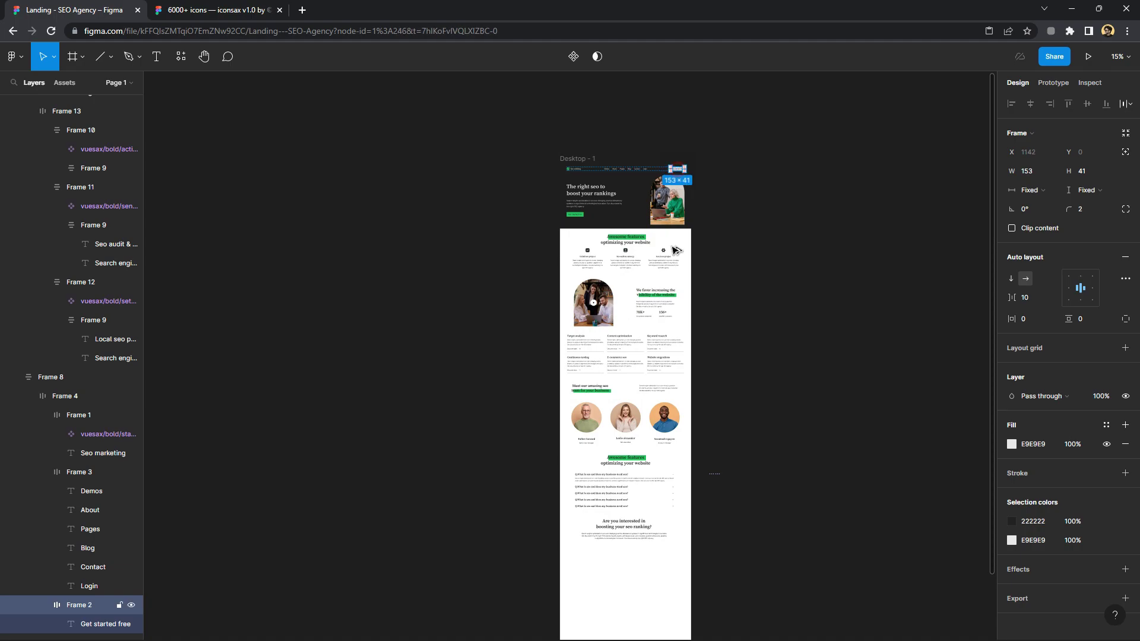
left_click_drag(676, 250, 624, 484)
scroll(639, 444, "up", 3)
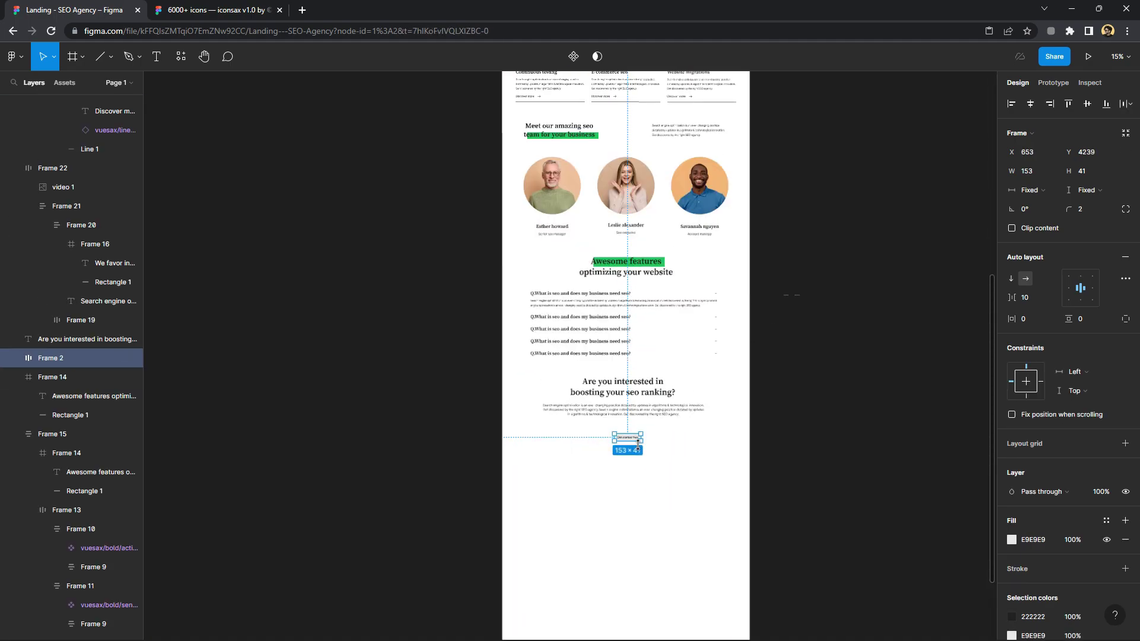
scroll(638, 445, "up", 5)
key("k")
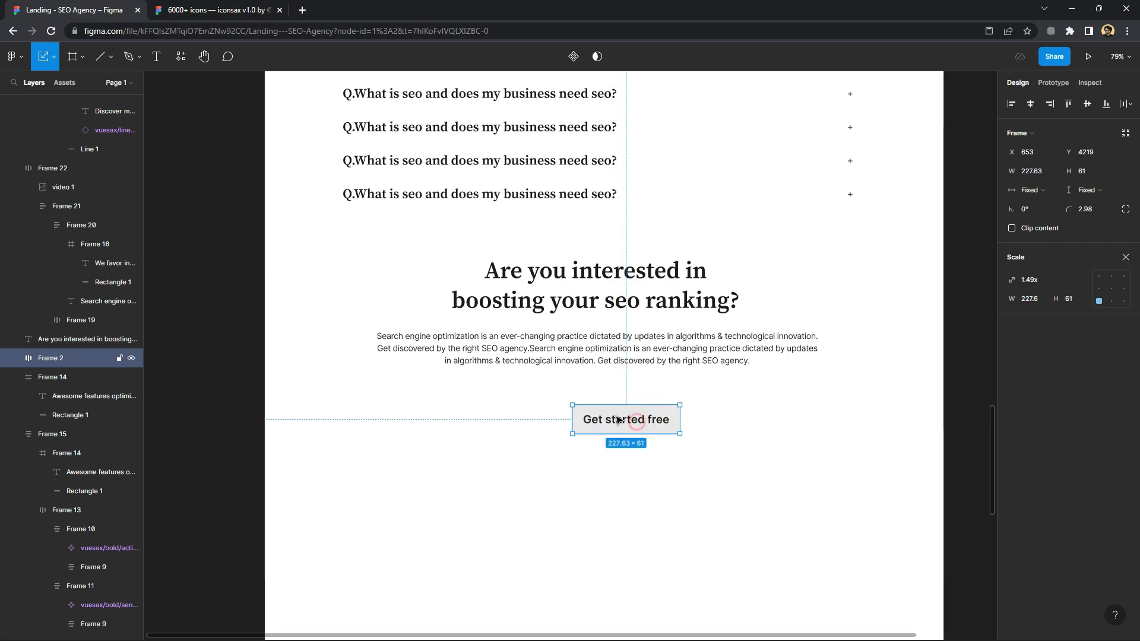
left_click_drag(629, 420, 625, 407)
key("v")
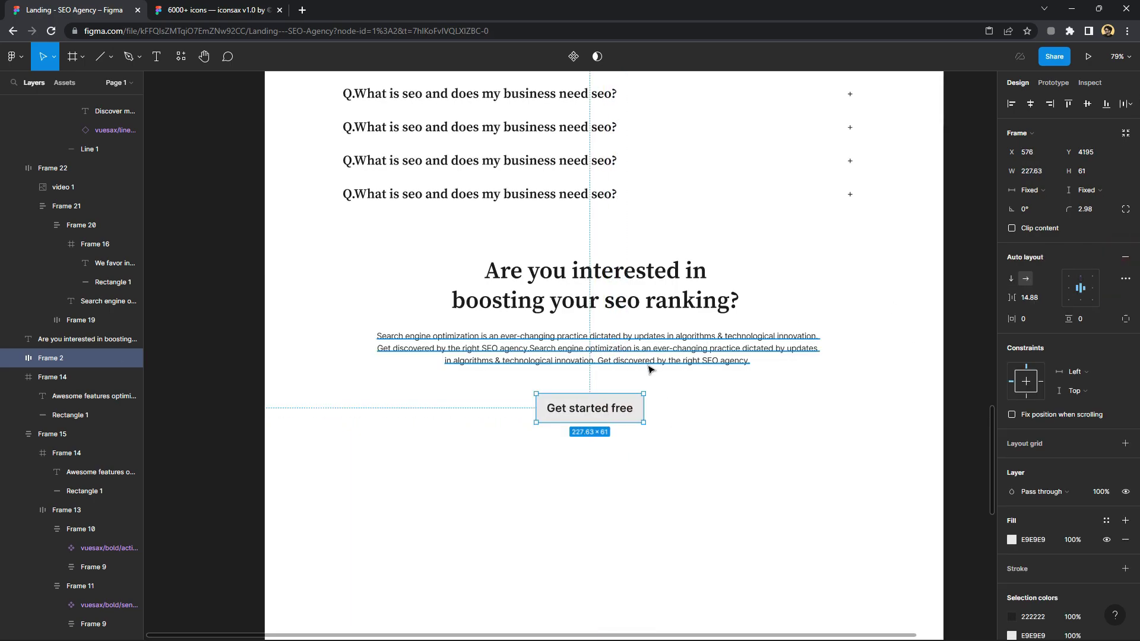
Relabel the button 'Contact with us' and widen it to fit
double_click(622, 408)
key("Return")
type("Contact wi")
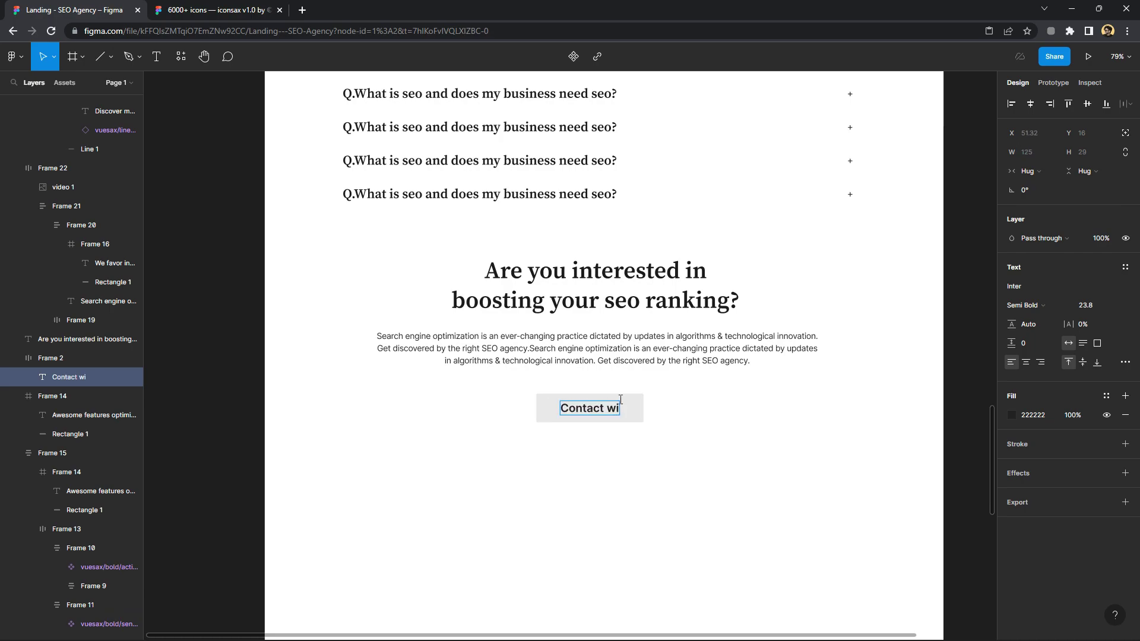
type("th us")
key("Escape")
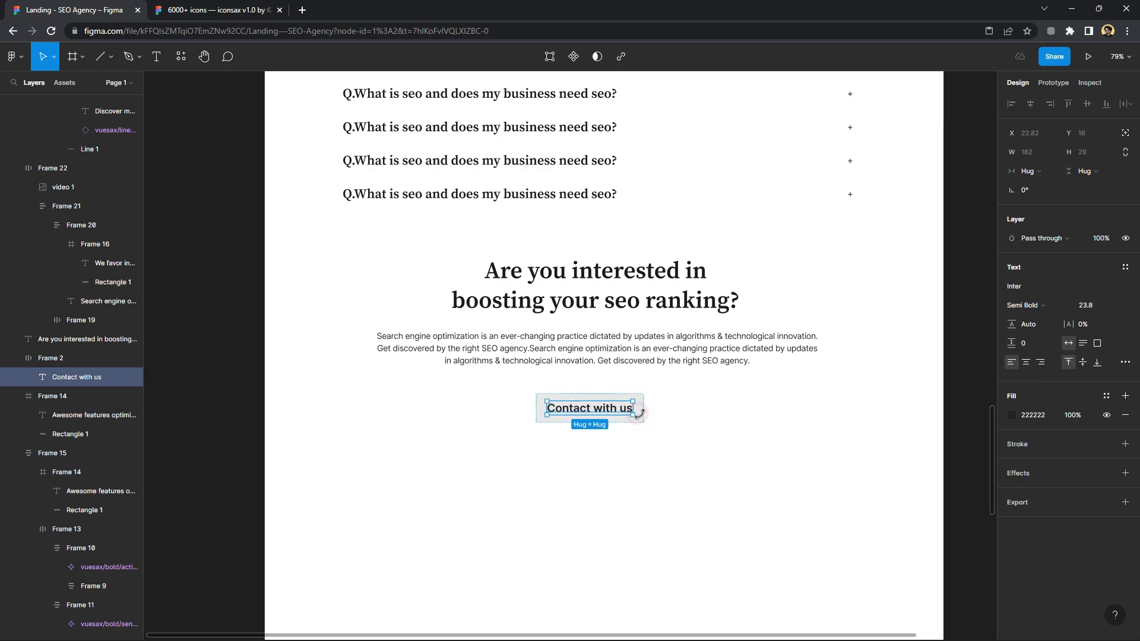
key("Escape")
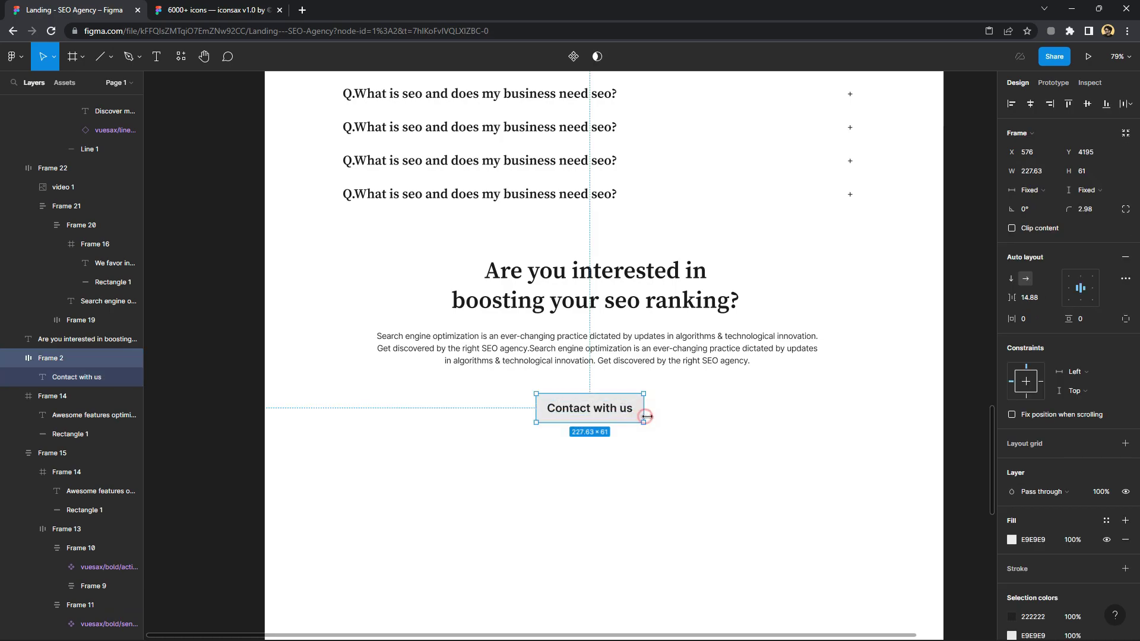
left_click_drag(647, 416, 650, 416)
Give the button a near-black fill with light label text
left_click(1011, 540)
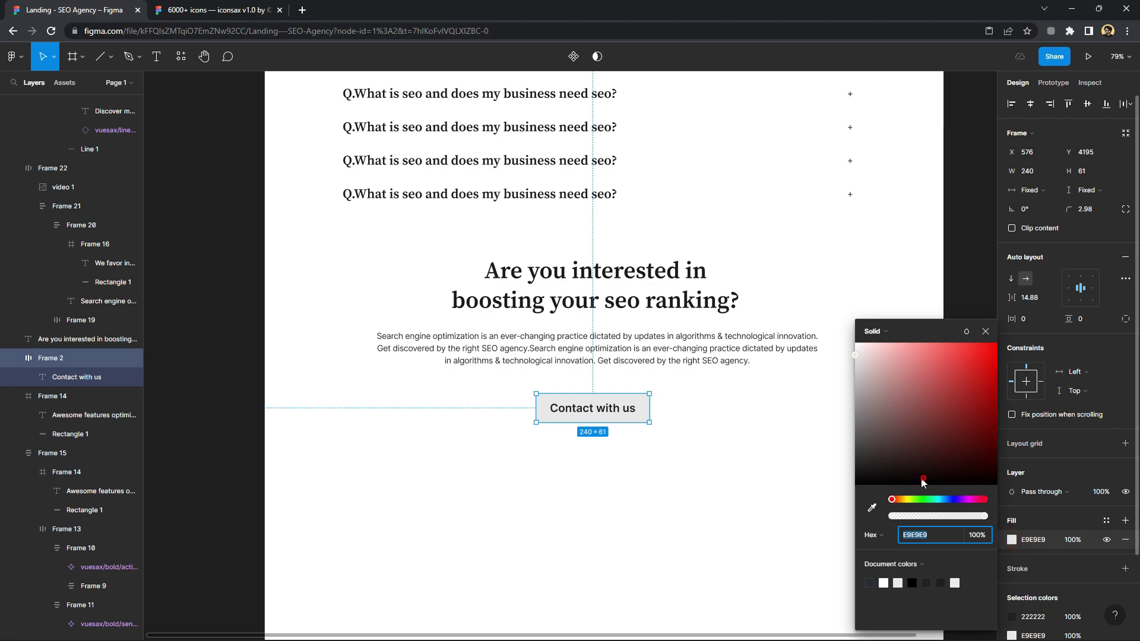
mouse_move(891, 478)
left_mouse_down()
mouse_move(840, 482)
mouse_move(817, 469)
left_mouse_up()
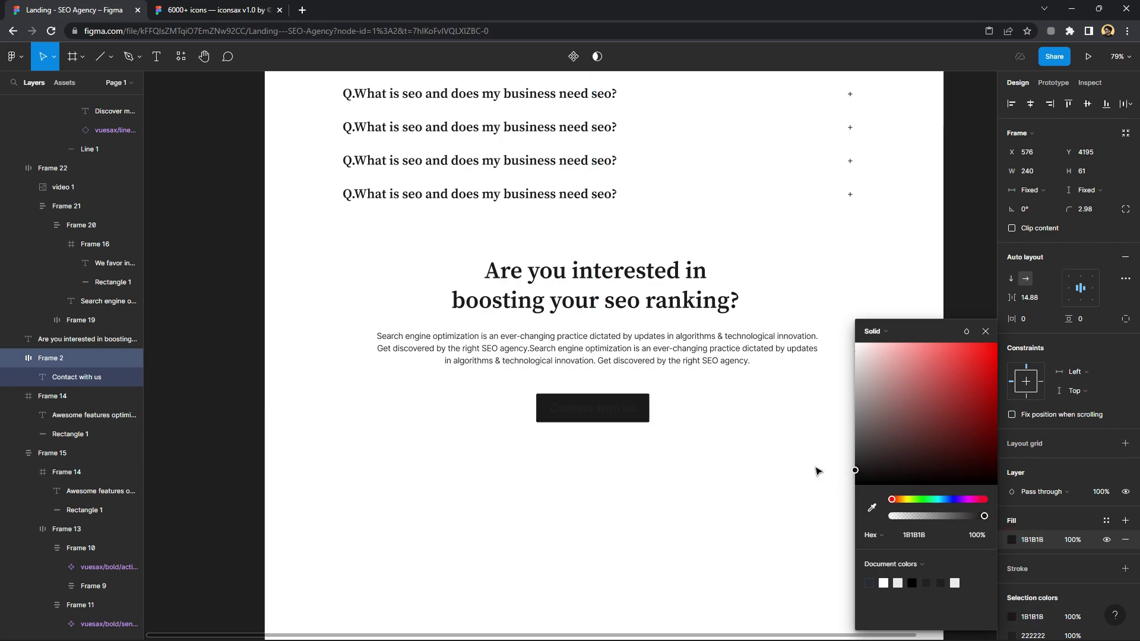
double_click(634, 415)
left_click(1009, 417)
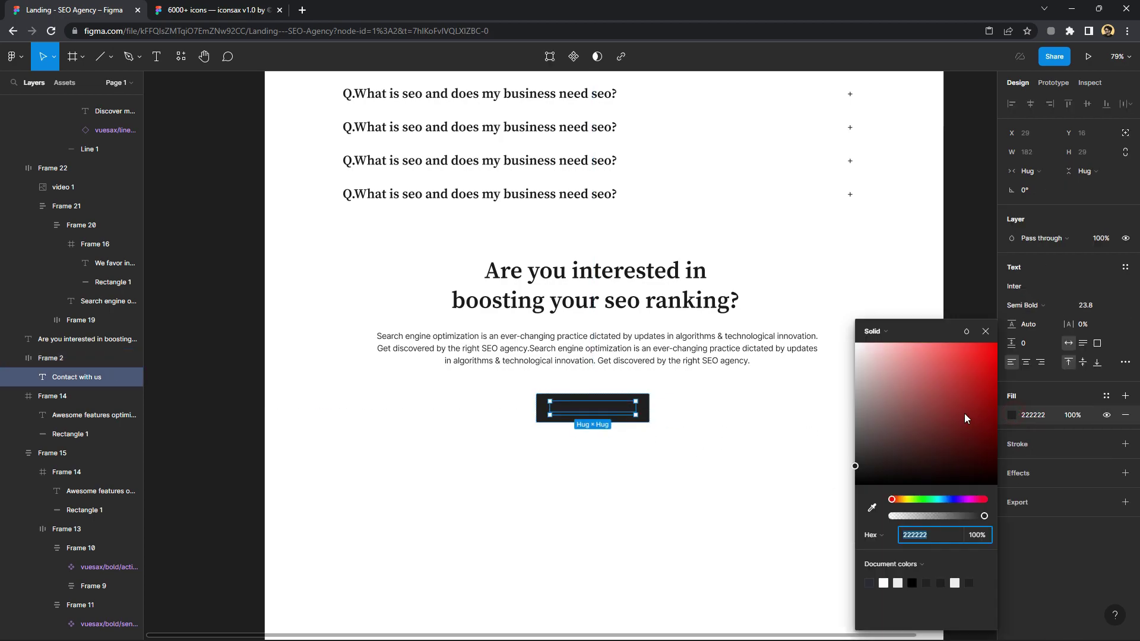
mouse_move(855, 466)
left_mouse_down()
mouse_move(793, 385)
mouse_move(605, 288)
left_mouse_up()
Wrap heading and paragraph in an auto-layout frame, then wrap that with the button in another
left_click(793, 385)
right_click(604, 279)
left_click(633, 426)
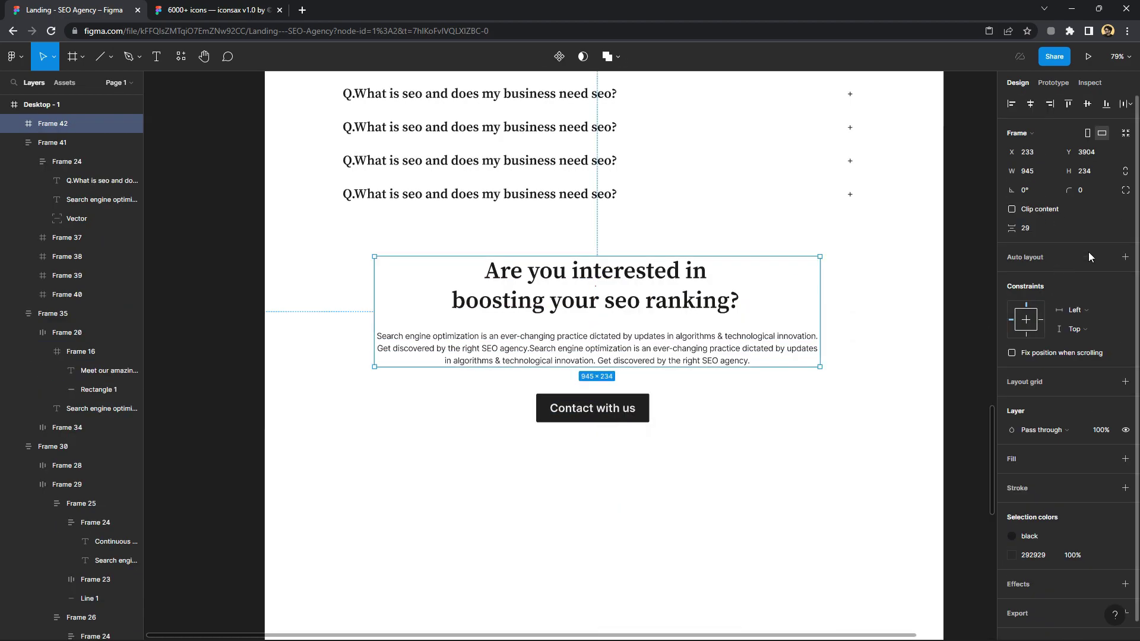
left_click(1124, 259)
left_click_drag(707, 415, 537, 291)
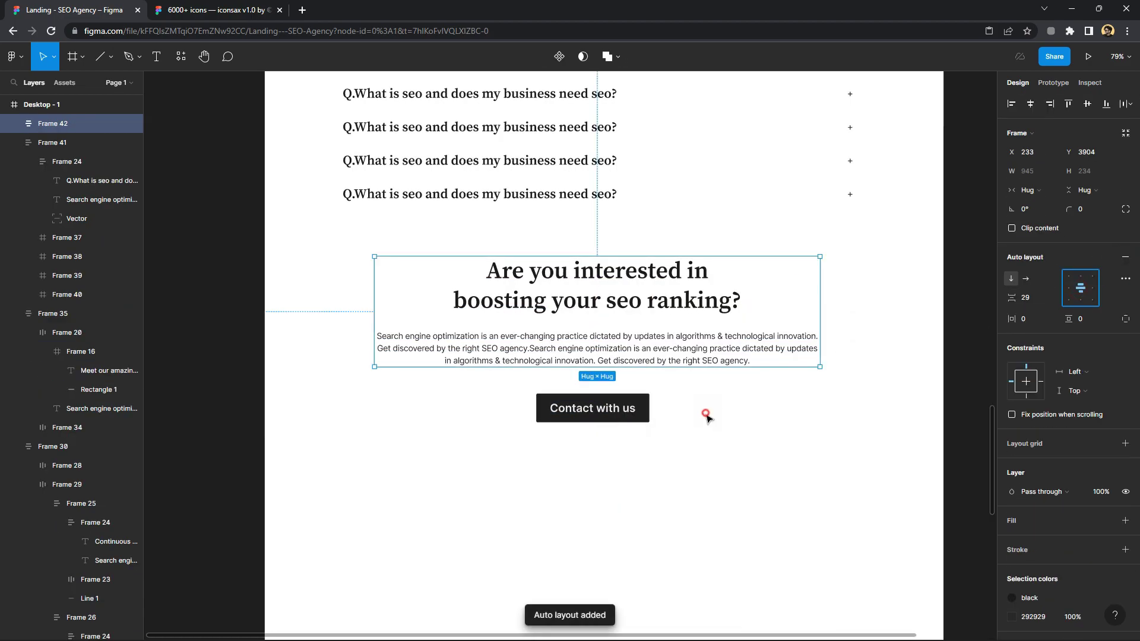
right_click(534, 277)
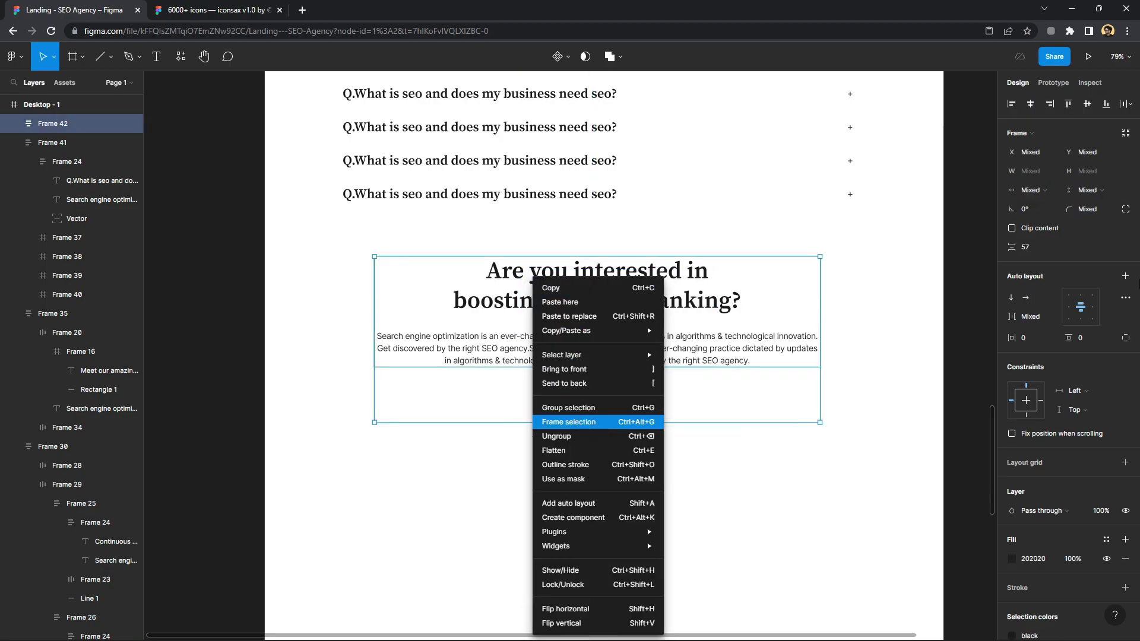
left_click(594, 422)
left_click(1125, 257)
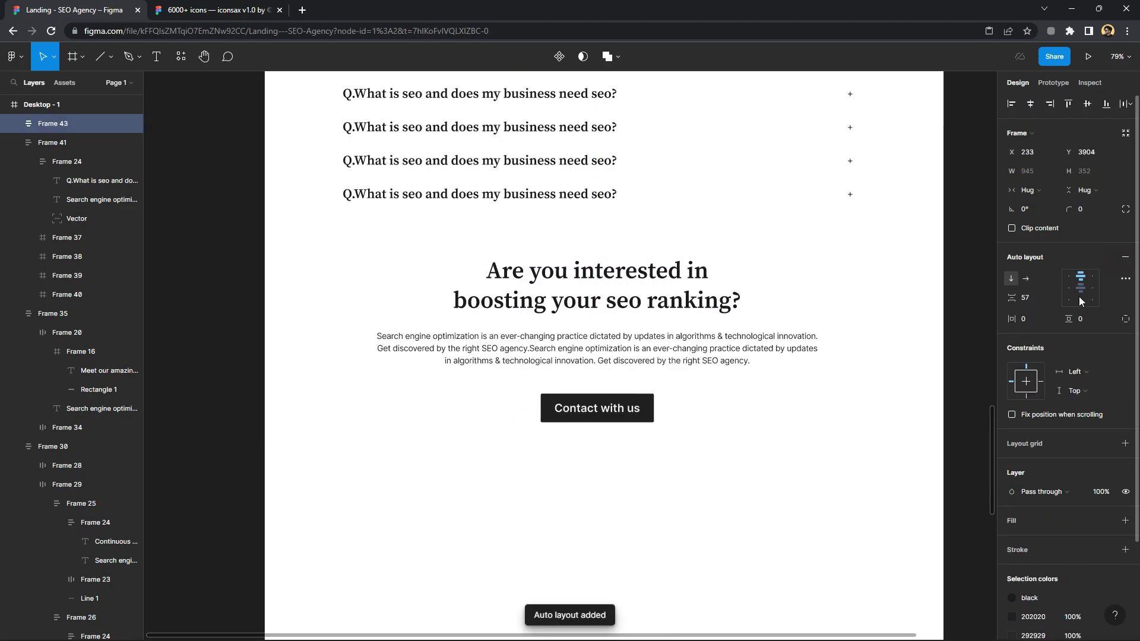
Fill the section frame with the green colour style, resize it to 1043×427 and move it under the FAQ
left_click(1106, 521)
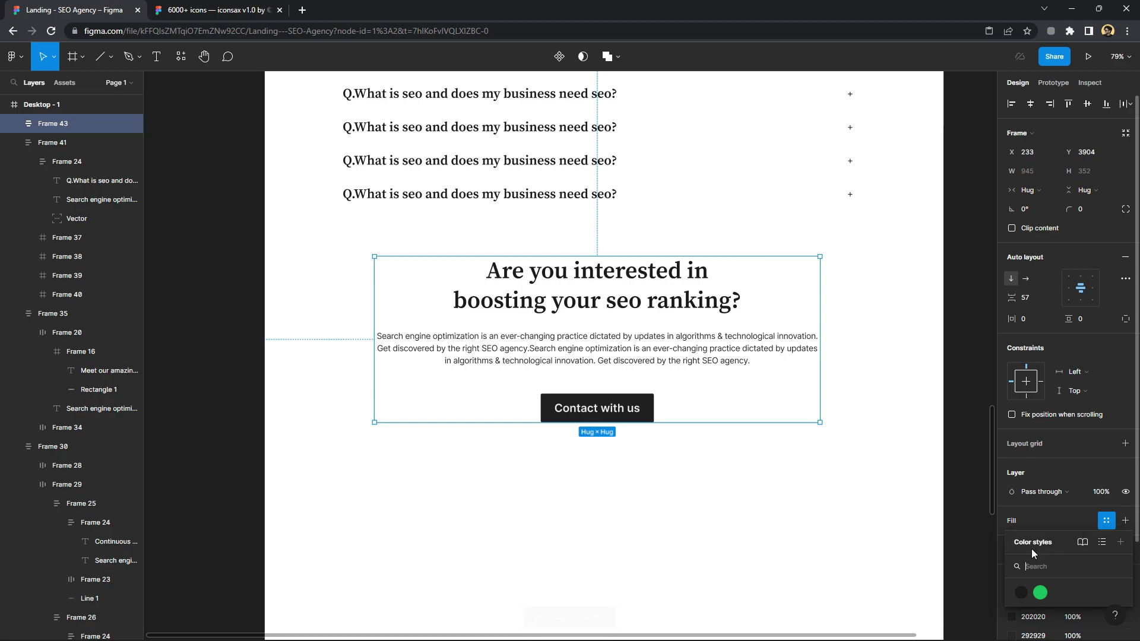
left_click(1039, 592)
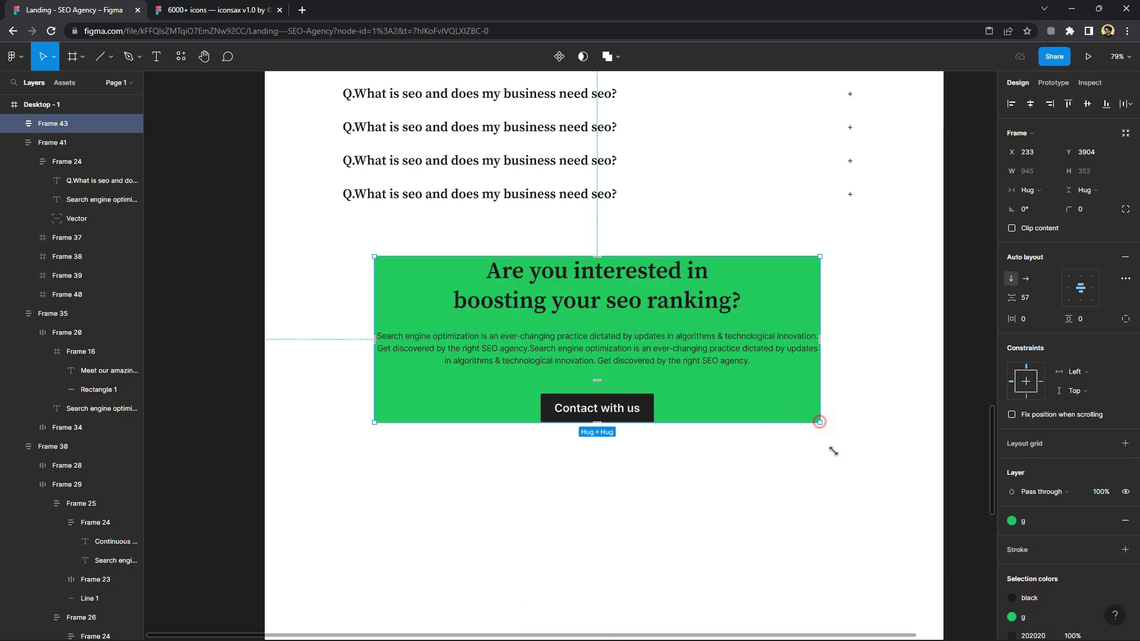
left_click_drag(834, 451, 868, 458)
left_click(766, 500)
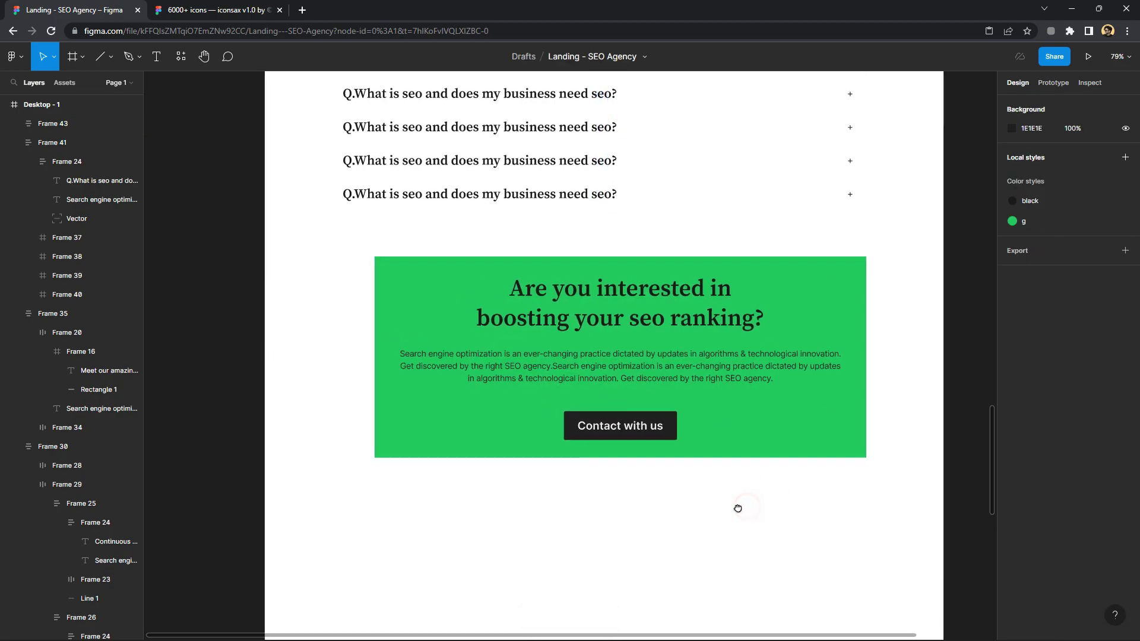
scroll(736, 507, "right", 3)
left_click_drag(713, 439, 693, 442)
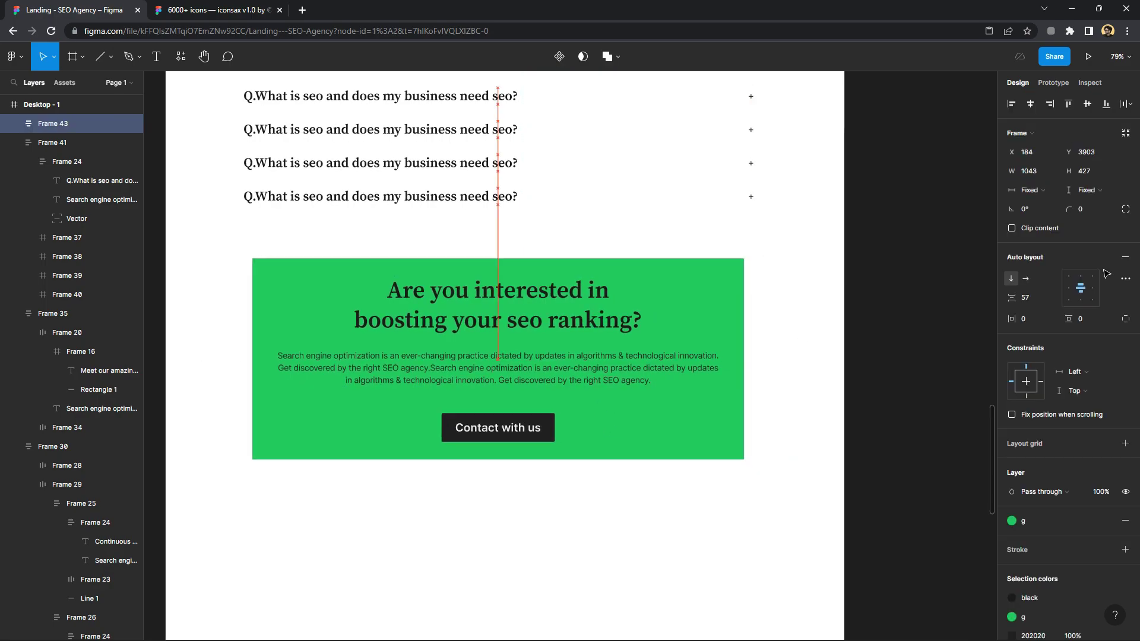
Set separate corner radii on the green frame: 40 top-left, 40 bottom-right, 100 top-right
left_click(1125, 209)
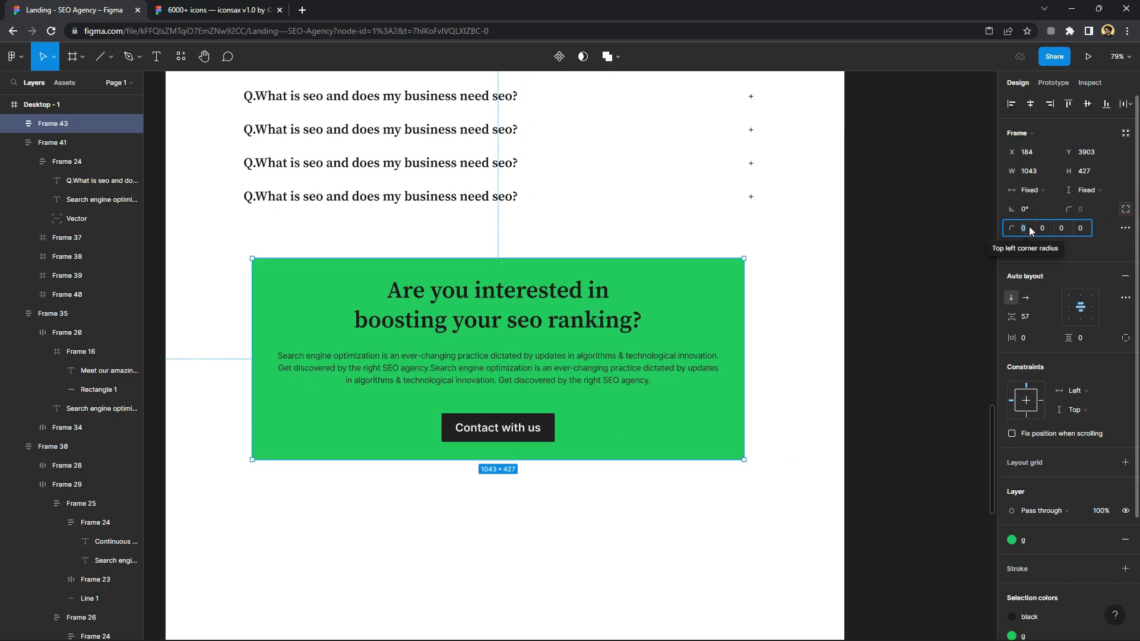
type("40")
key("Return")
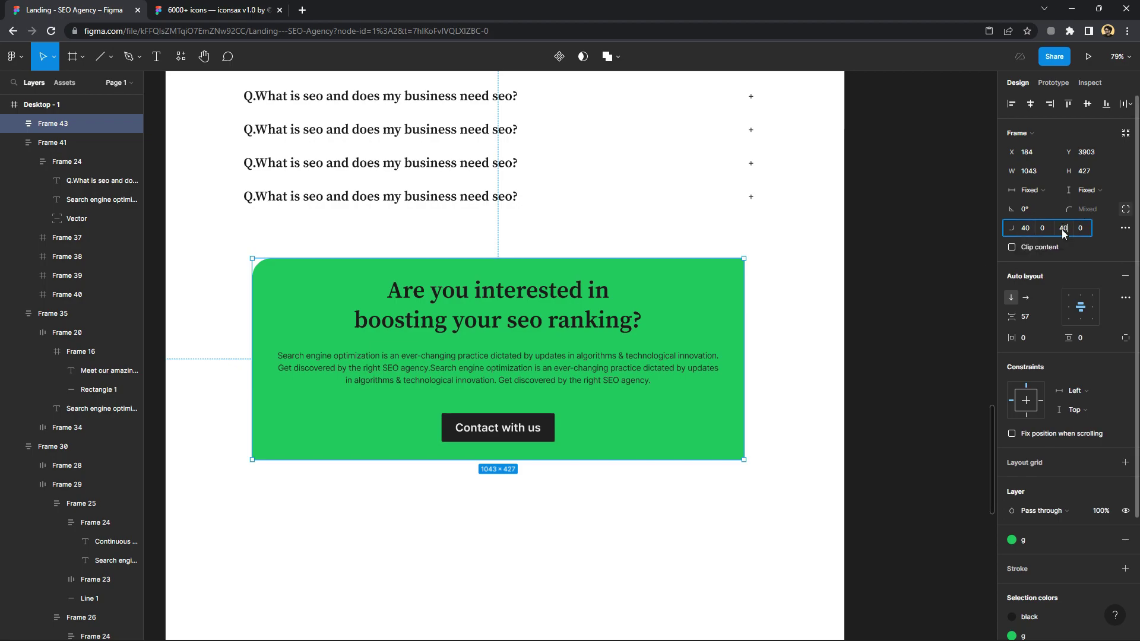
key("Return")
type("0")
key("Return")
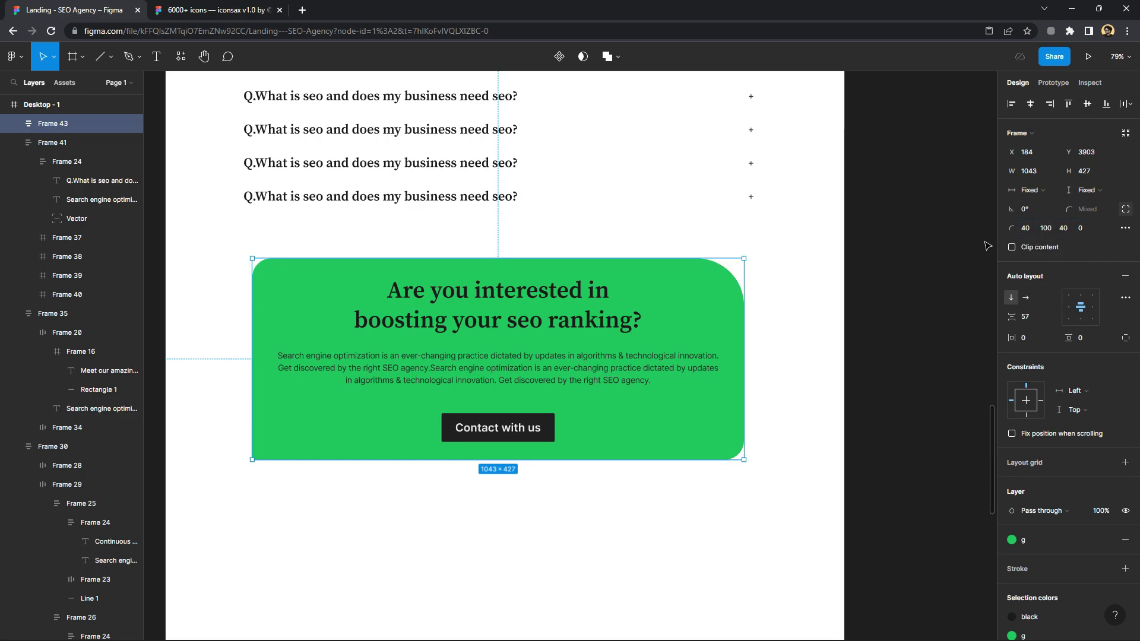
left_click(788, 326)
Nudge the green frame up slightly and widen it to 1180
left_click(743, 355)
scroll(699, 420, "down", 3)
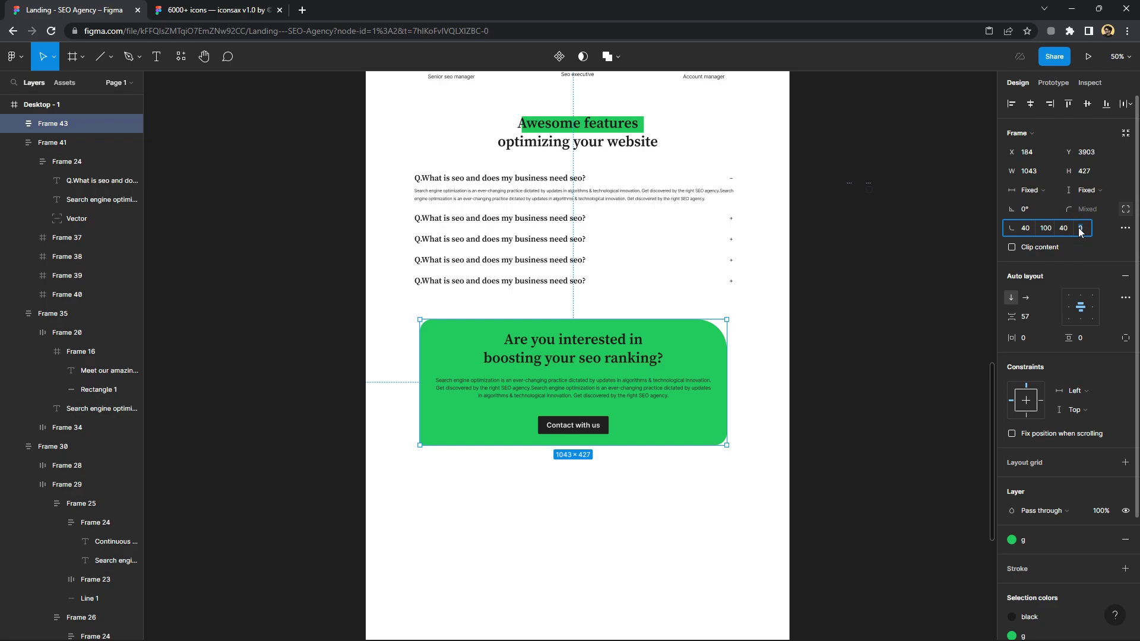
left_click(755, 324)
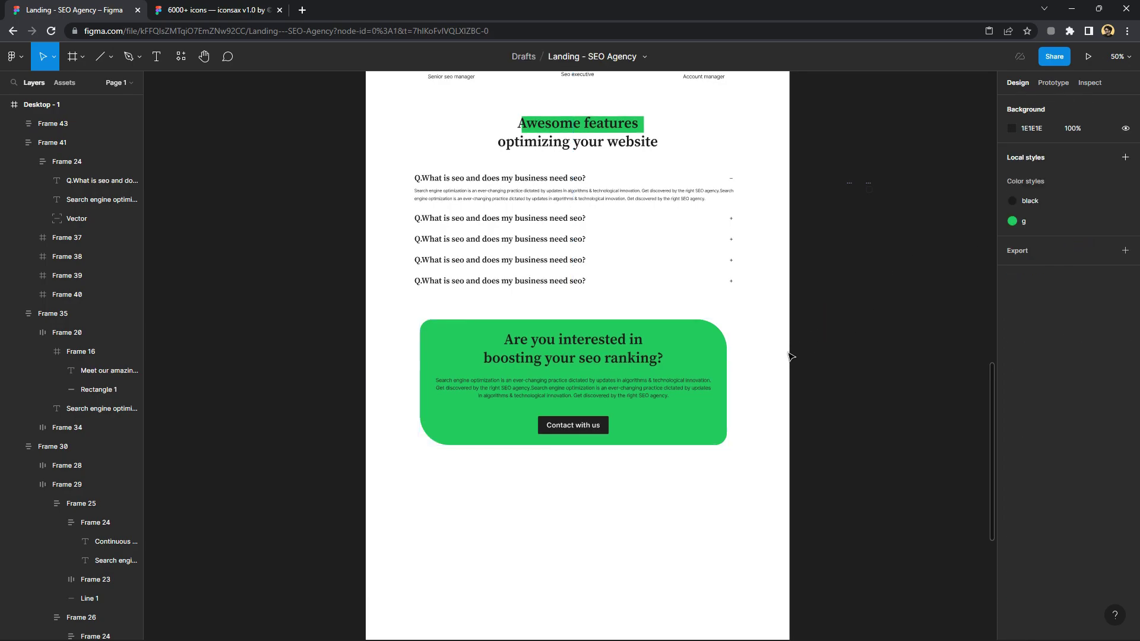
left_click_drag(624, 390, 625, 385)
double_click(625, 378)
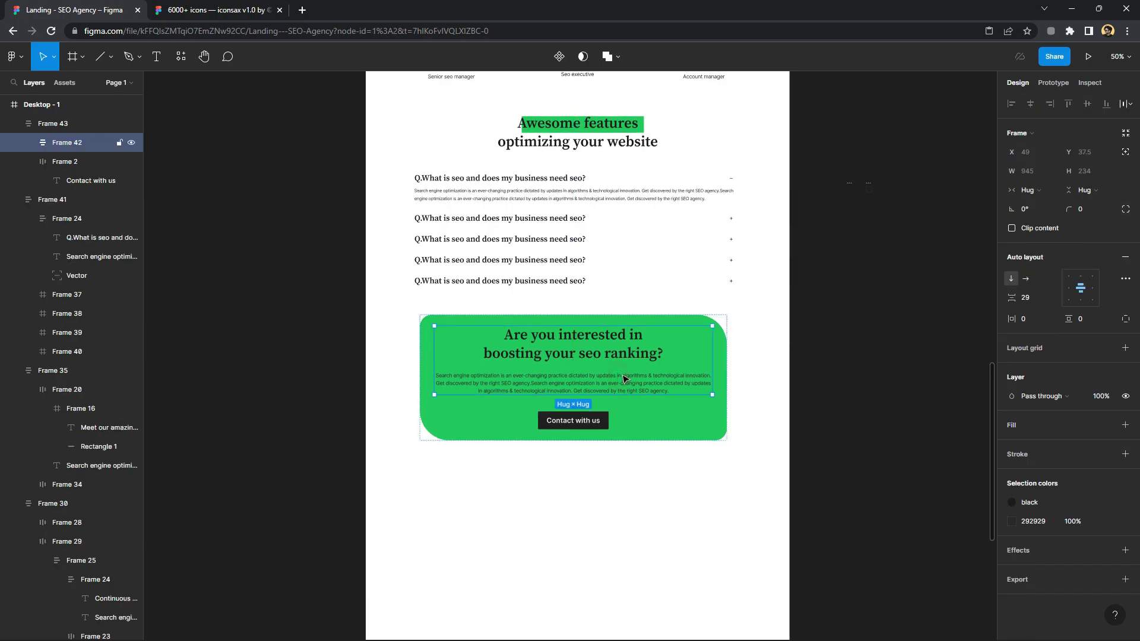
left_click(711, 416)
left_click_drag(726, 419, 768, 419)
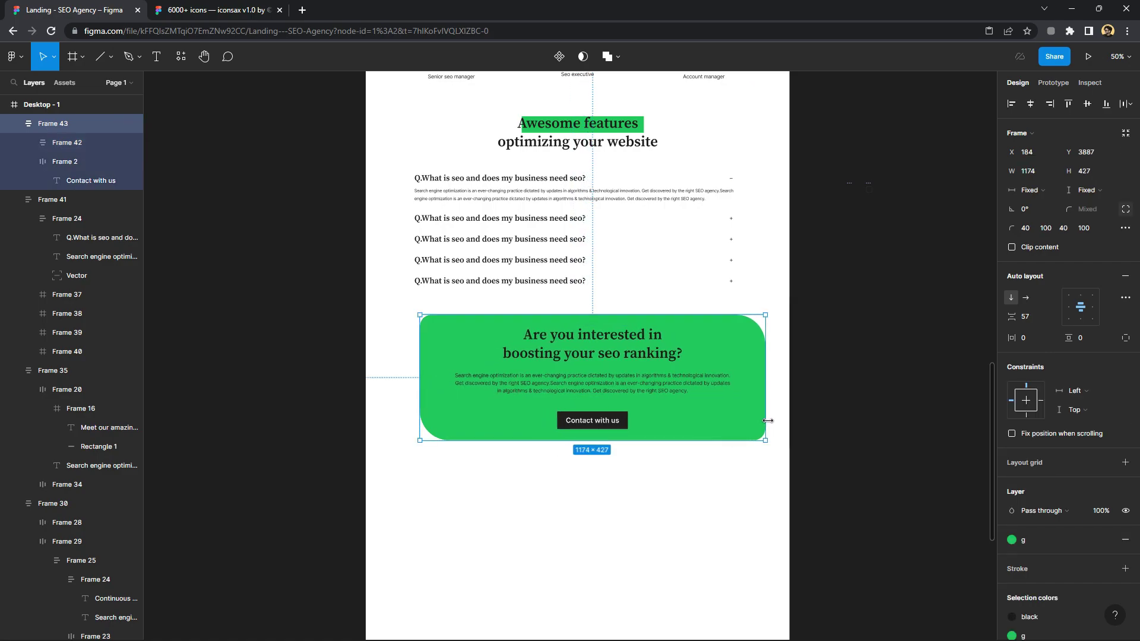
Open and dismiss the banner's options menu, then reselect the green banner frame
right_click(438, 331)
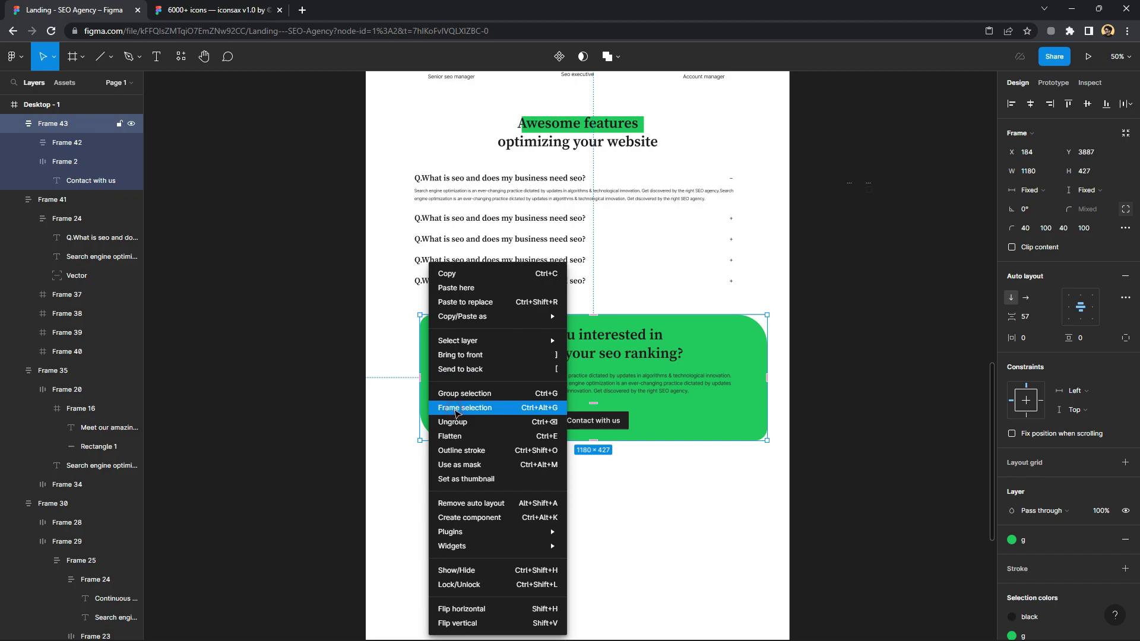
key("Escape")
right_click(446, 332)
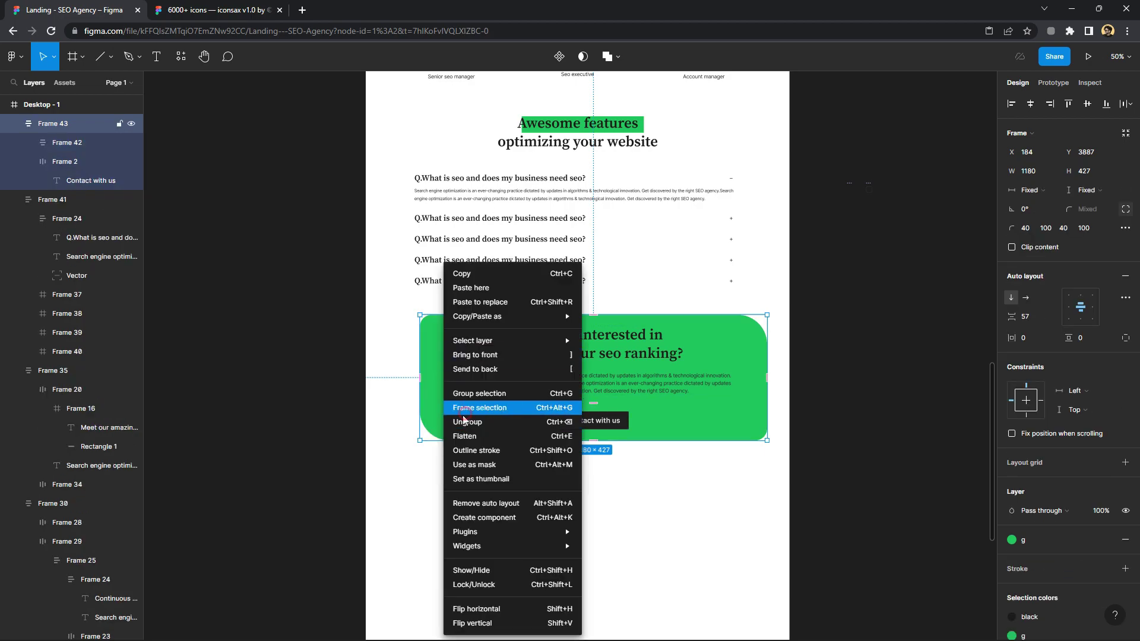
key("Escape")
right_click(446, 406)
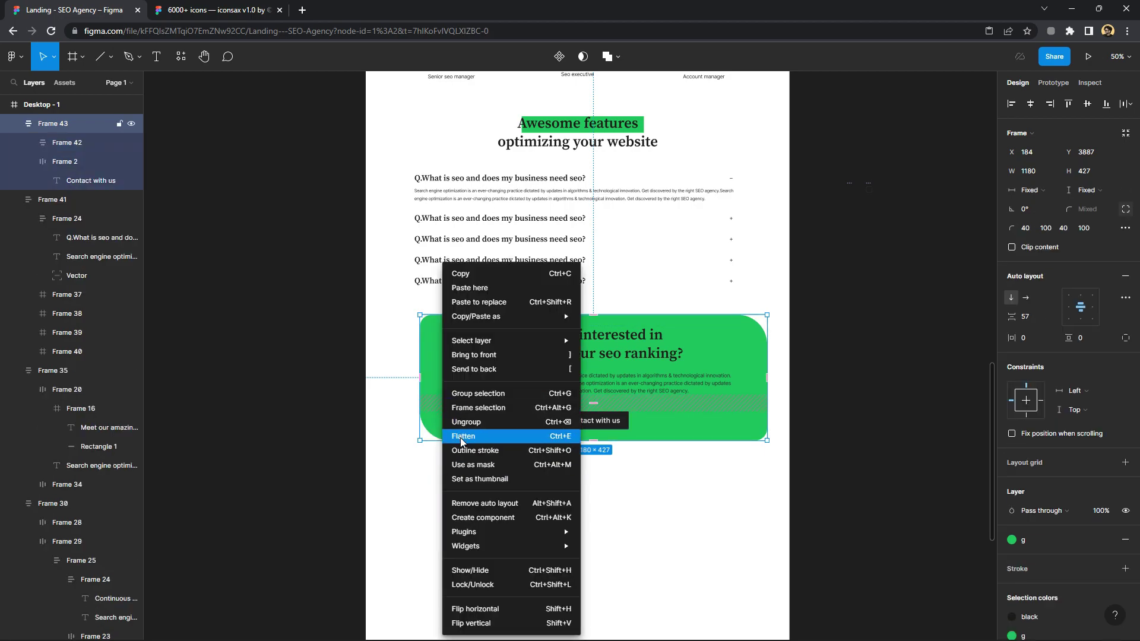
key("Escape")
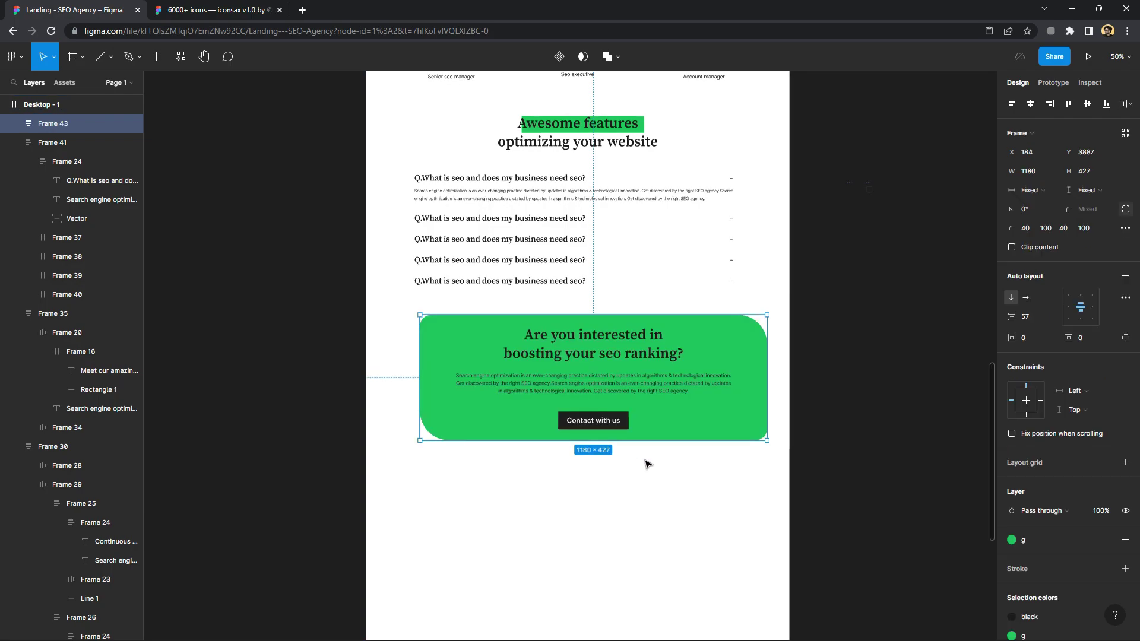
key("Escape")
left_click(599, 409)
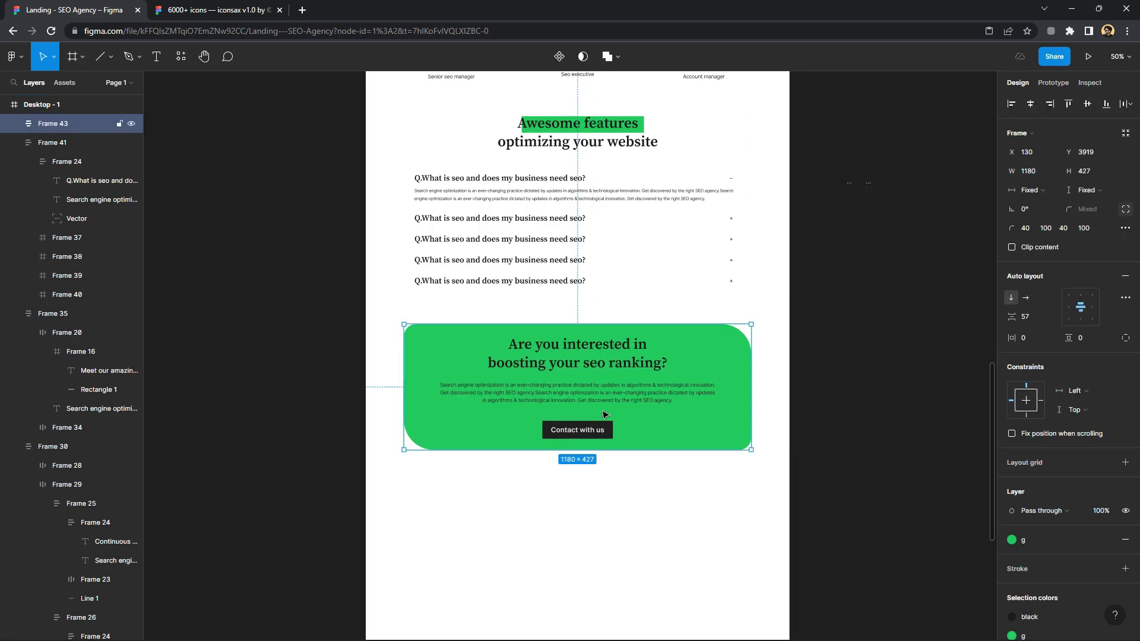
scroll(606, 408, "down", 3)
scroll(609, 386, "down", 3)
Duplicate the header navigation bar to the bottom of the page as a footer
scroll(585, 186, "up", 2)
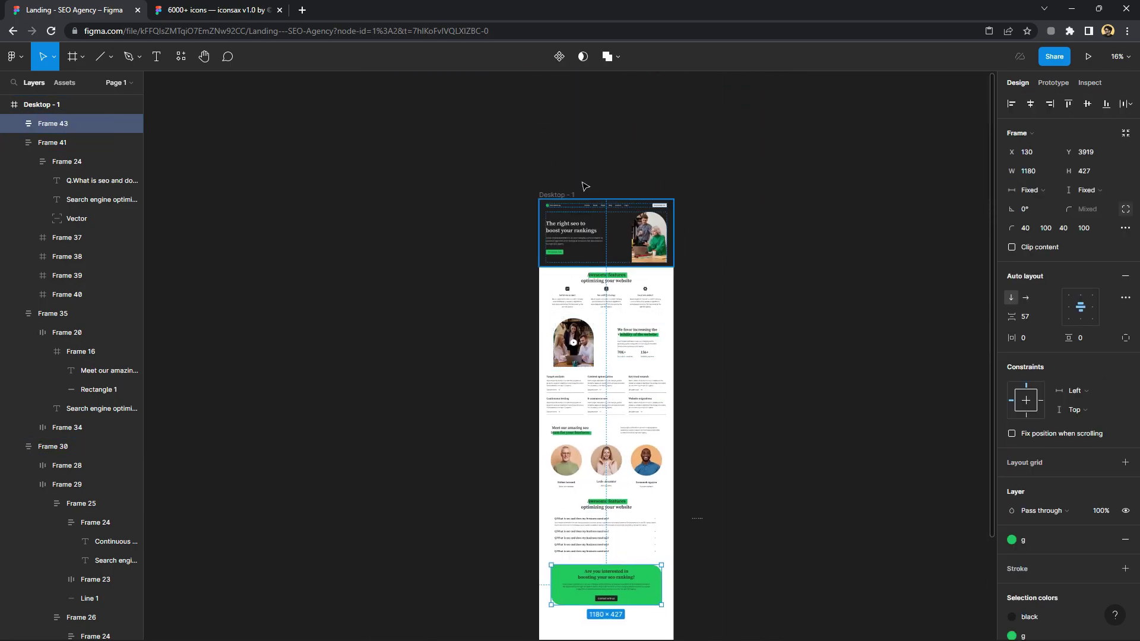
left_click(616, 208)
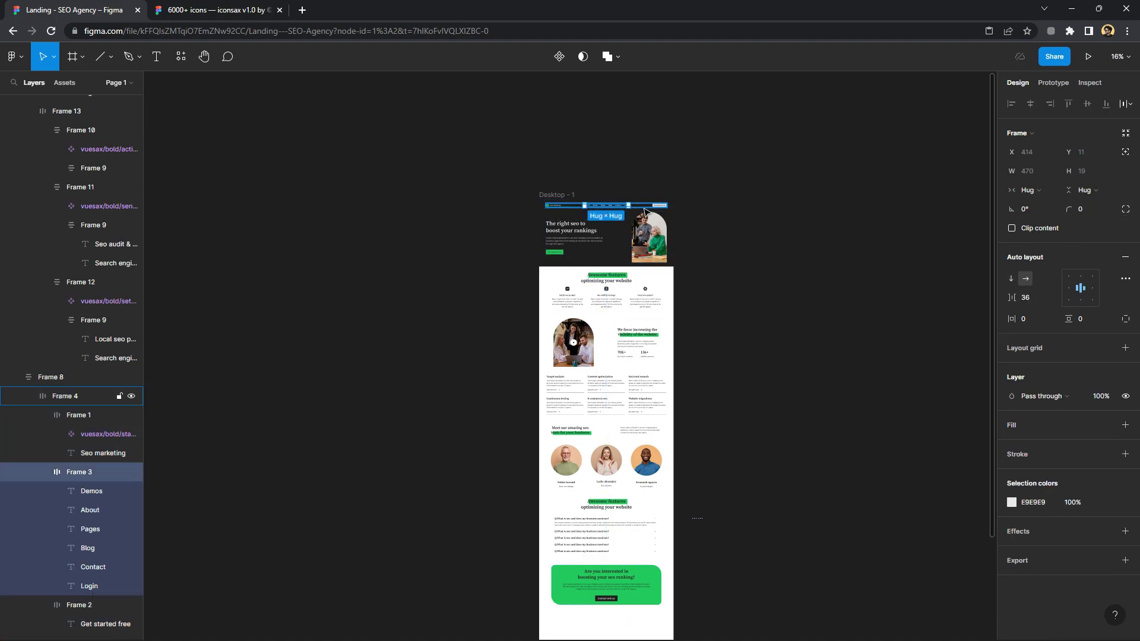
left_click_drag(646, 210, 647, 620)
Darken the footer's nav link text and 'Seo marketing' logo text to dark grey
scroll(594, 427, "up", 5)
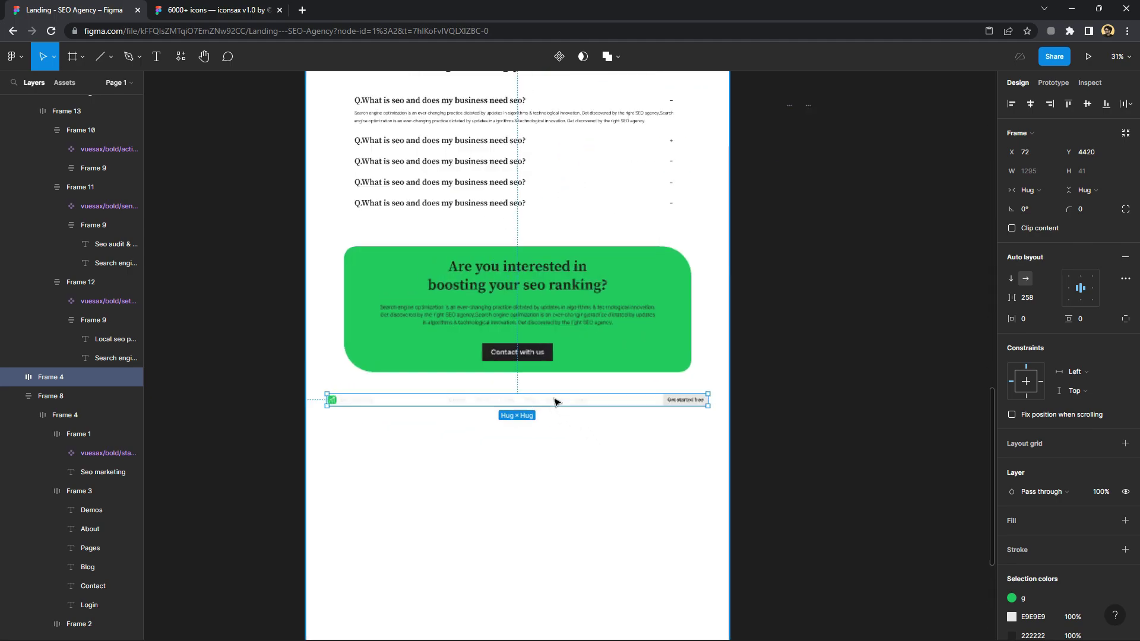
double_click(556, 401)
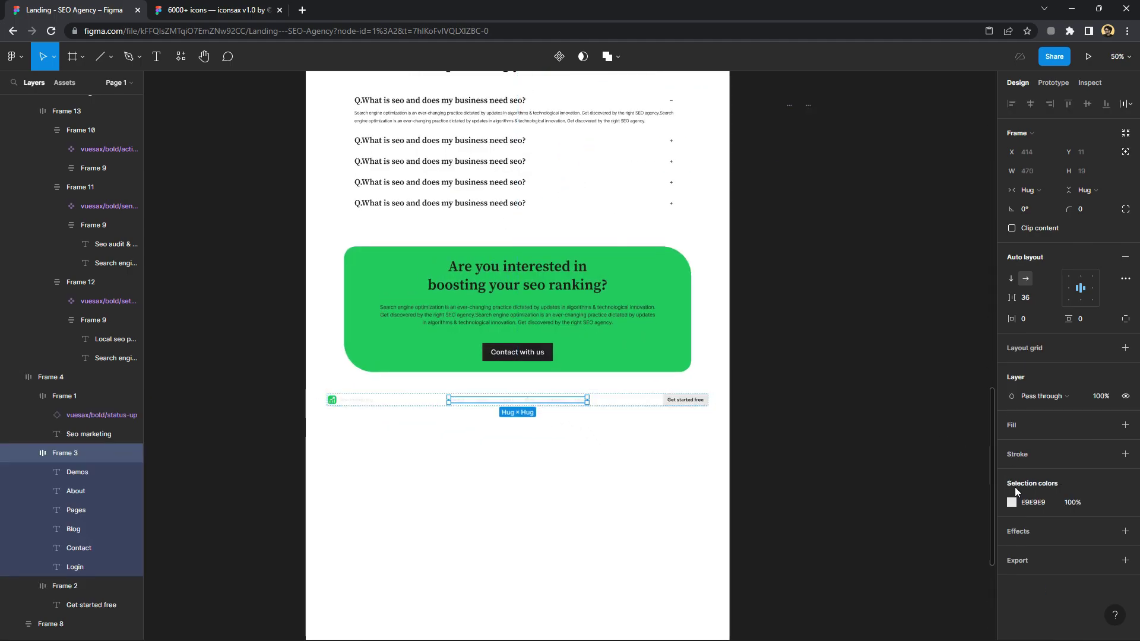
left_click(1012, 504)
left_click_drag(912, 437, 855, 458)
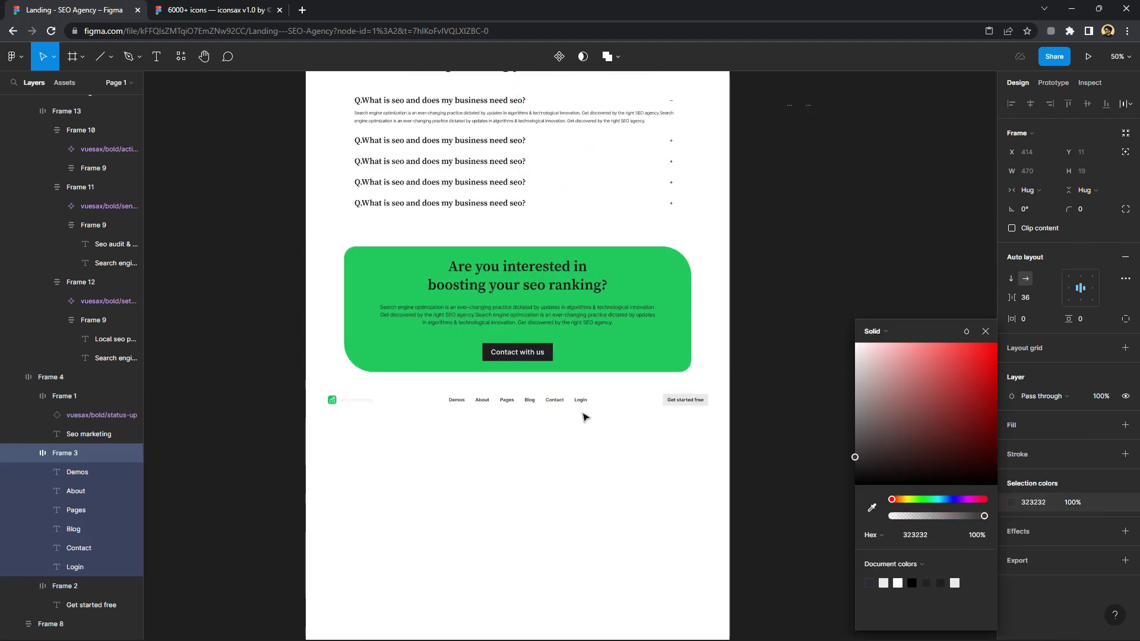
left_click(367, 402)
left_click(1012, 415)
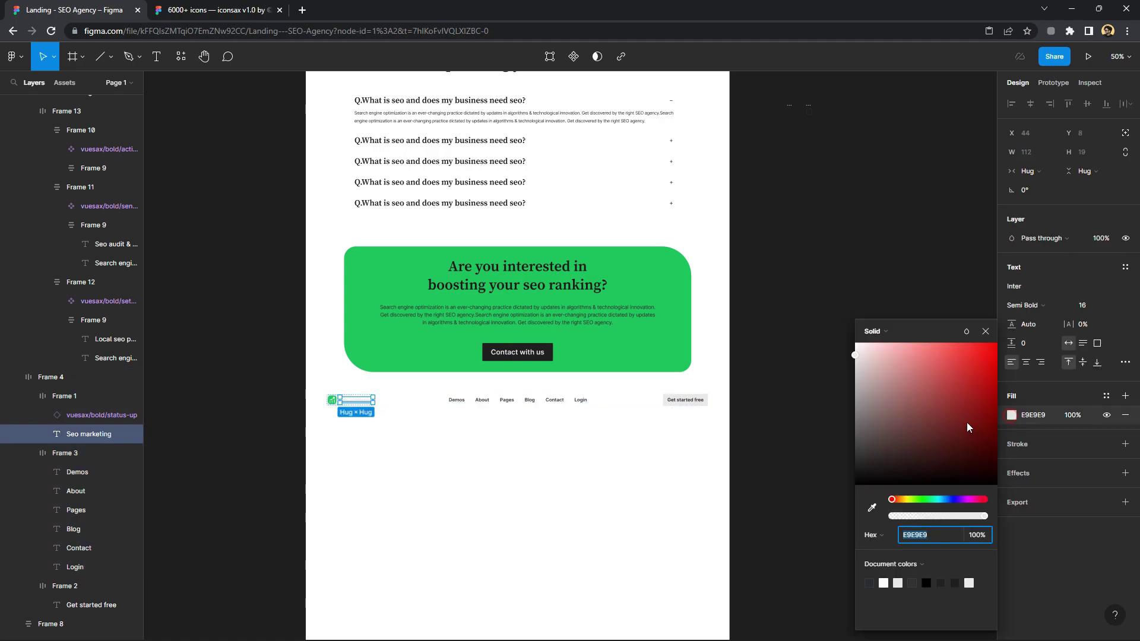
left_click_drag(968, 426, 855, 460)
left_click(806, 477)
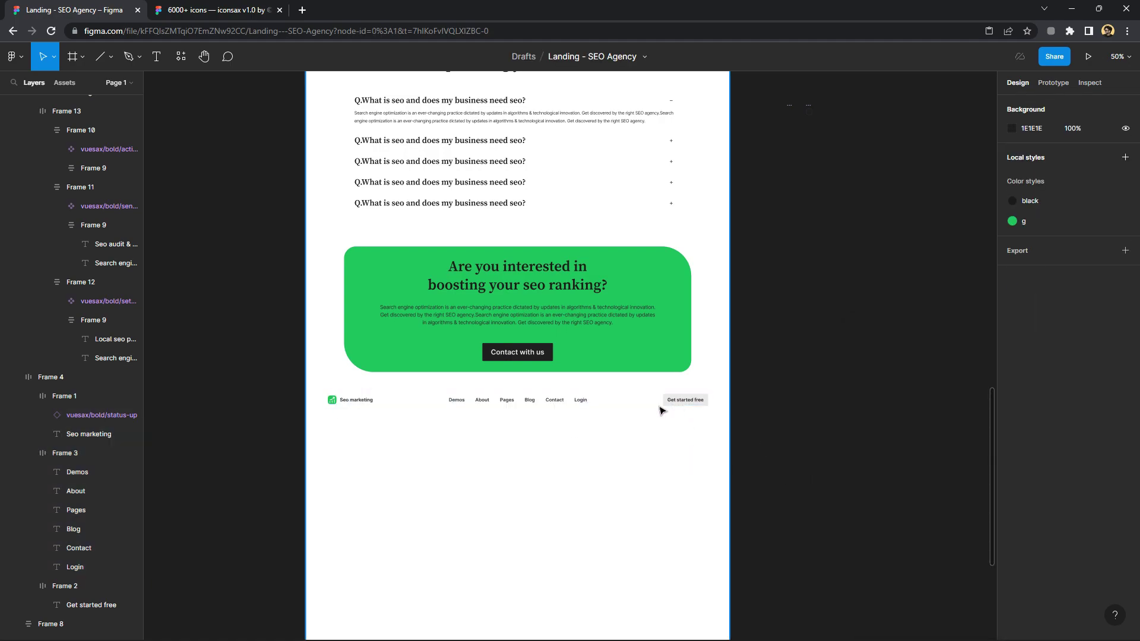
Draw a horizontal divider line beneath the footer navigation with the Line tool
scroll(677, 405, "up", 5, "ctrl")
scroll(680, 405, "down", 5, "ctrl")
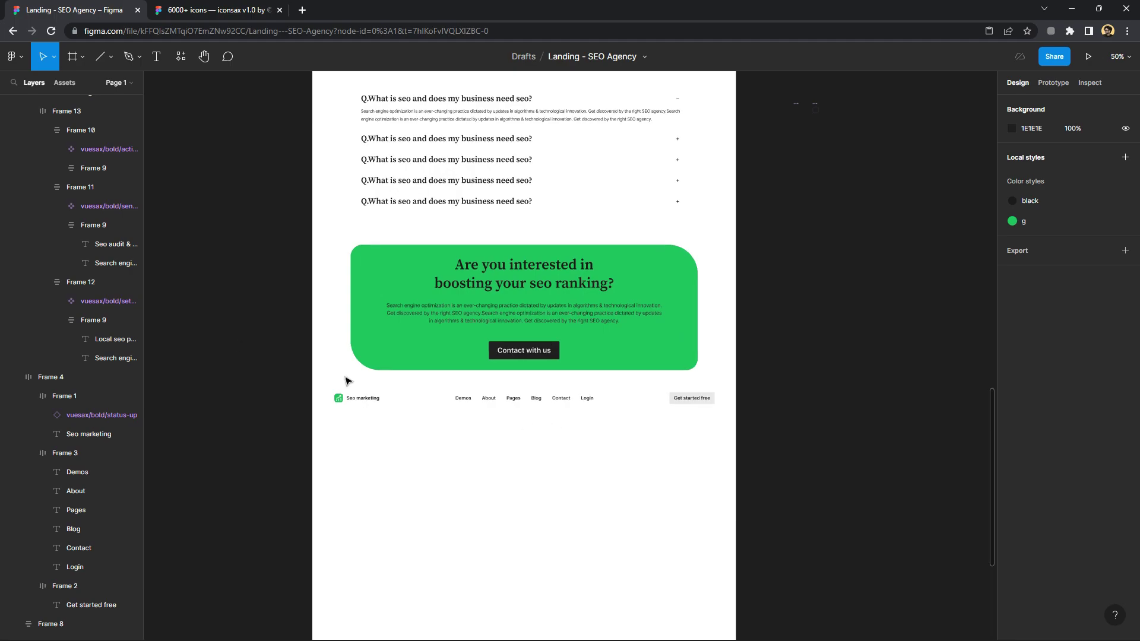
left_click(110, 67)
left_click(84, 102)
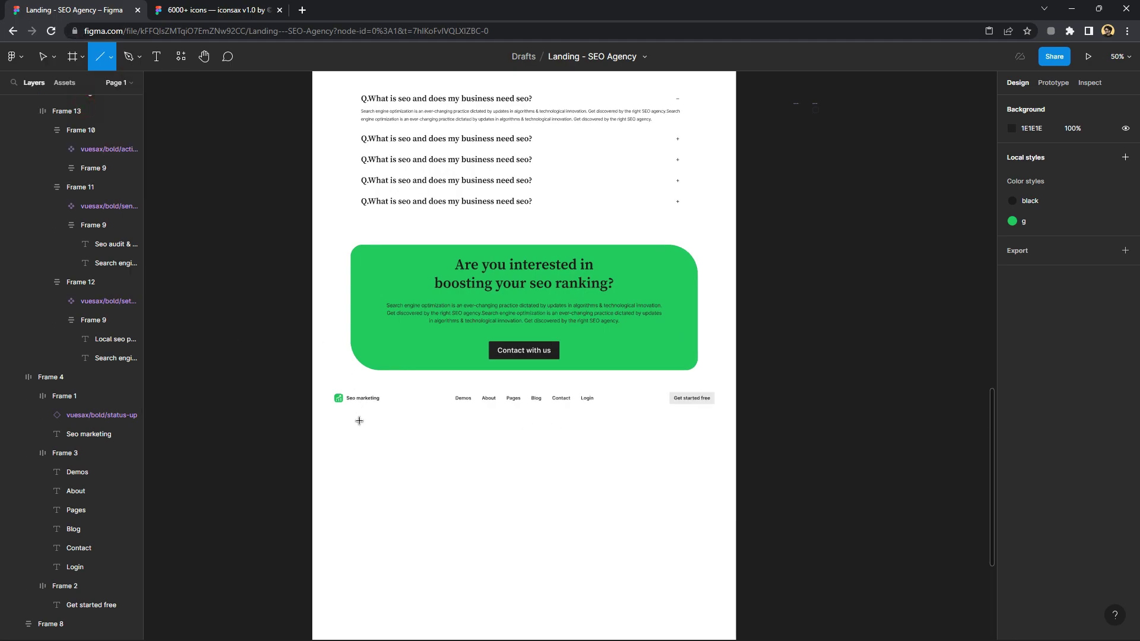
left_click_drag(335, 411, 714, 423)
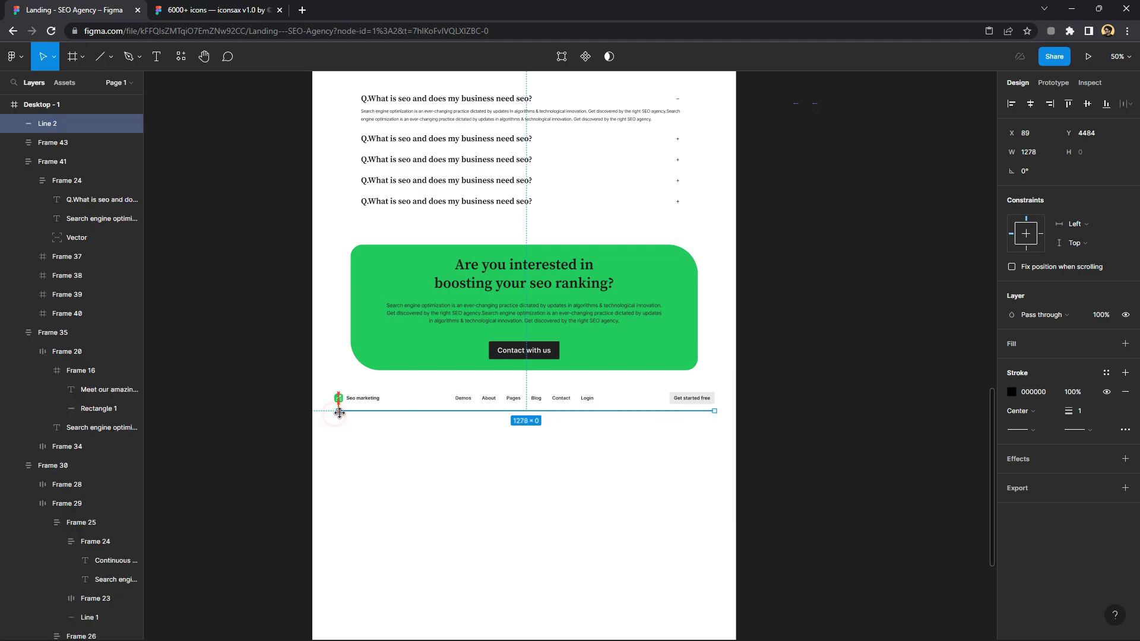
left_click(617, 421)
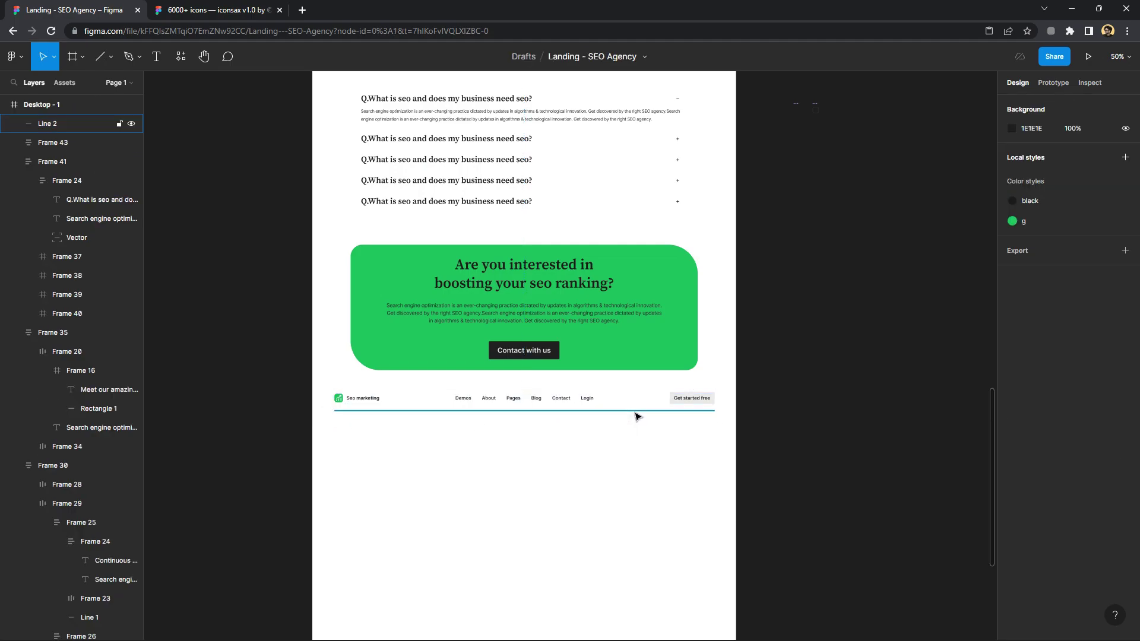
left_click(635, 412)
Copy the social media icon row from the Bold page of the iconsax file
left_click(202, 10)
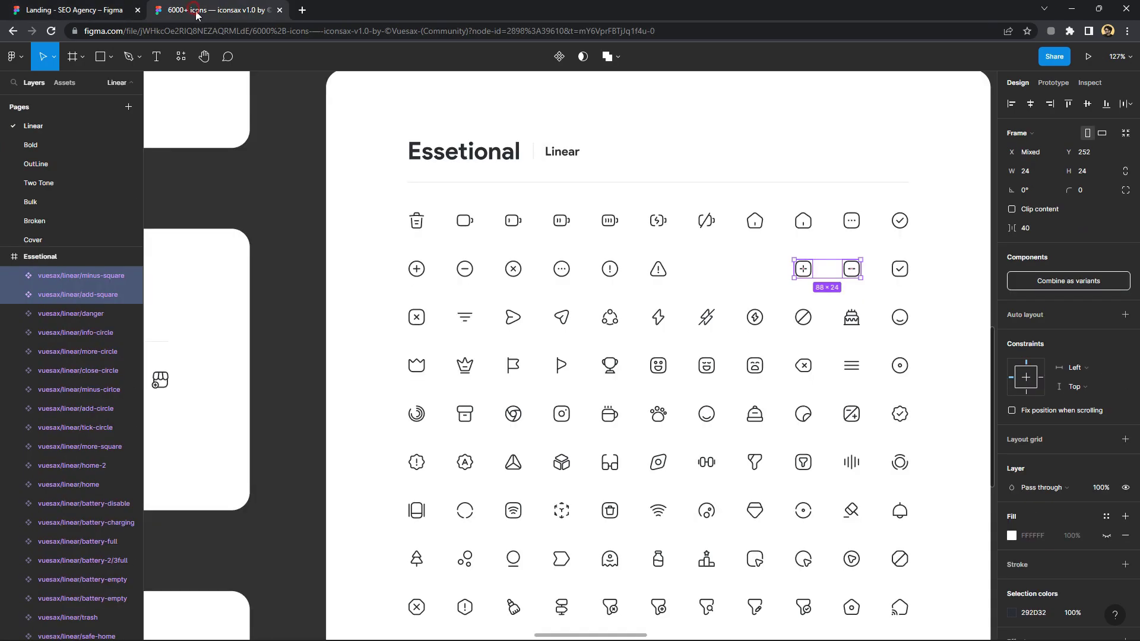
left_click(31, 145)
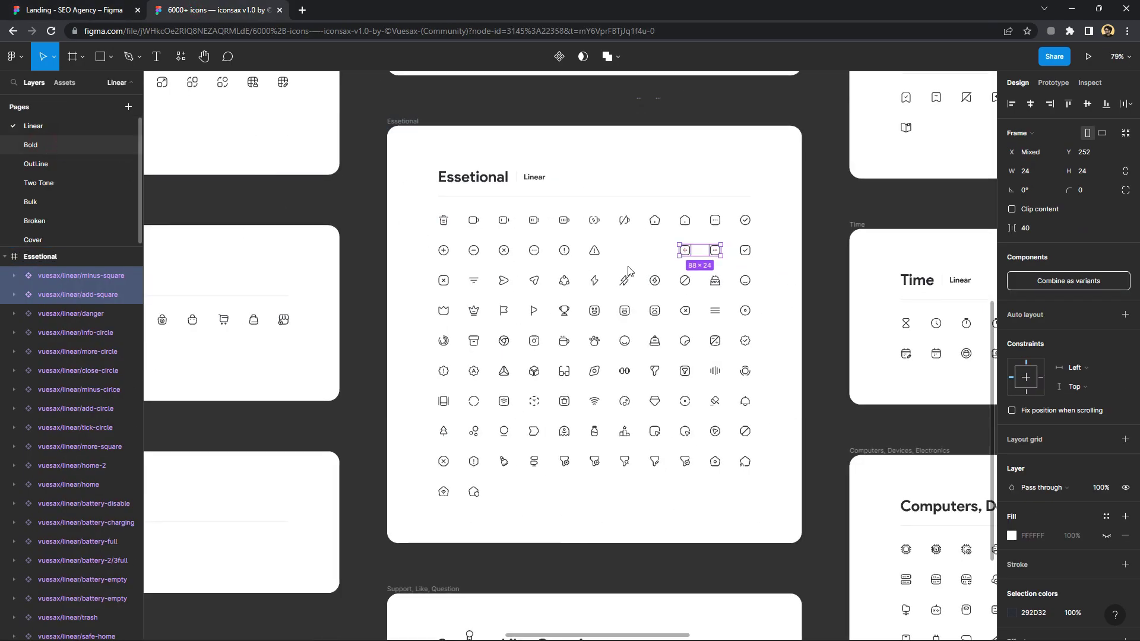
scroll(776, 304, "up", 3)
scroll(801, 305, "up", 3)
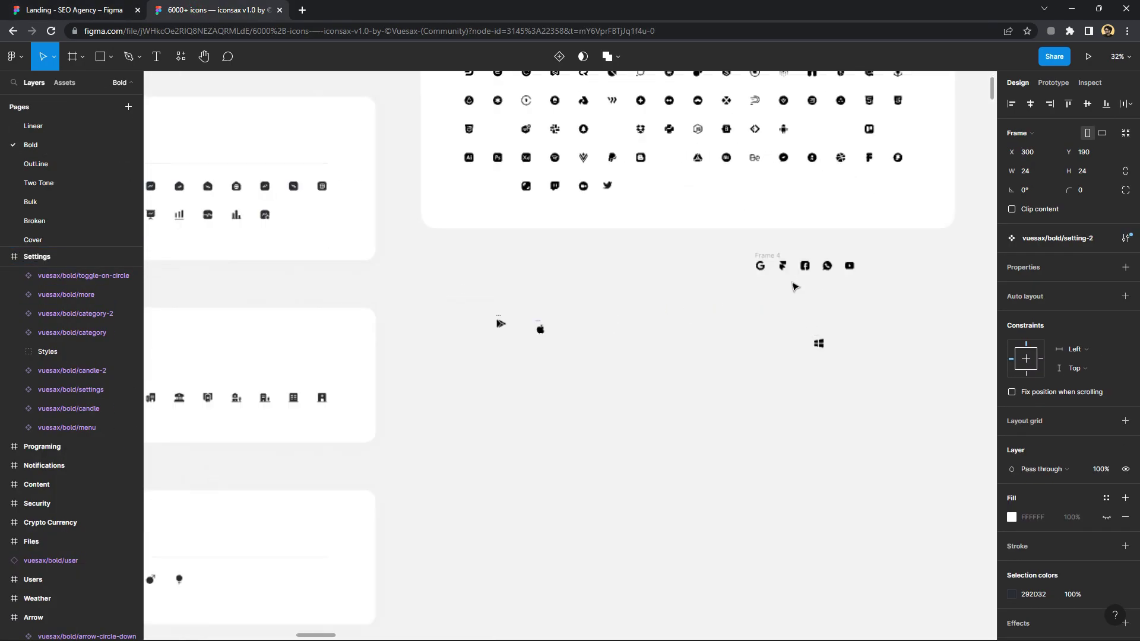
left_click(782, 262)
right_click(782, 261)
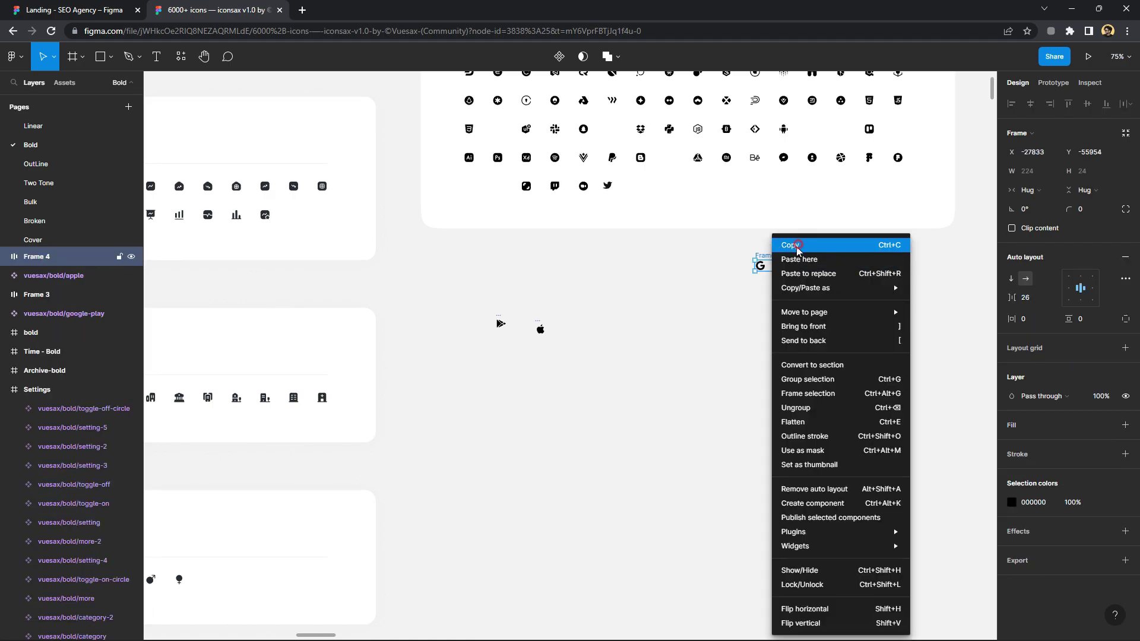
left_click(790, 242)
Paste the social icons into the landing page, centred under the footer divider
left_click(52, 13)
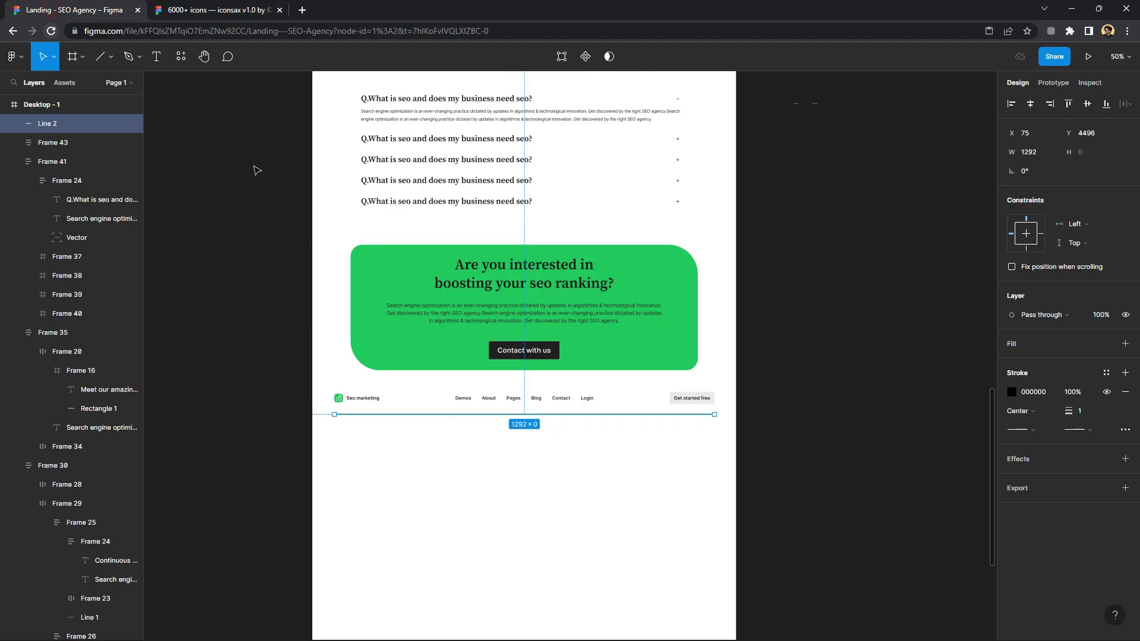
right_click(823, 409)
left_click(838, 421)
left_click_drag(838, 421, 706, 436)
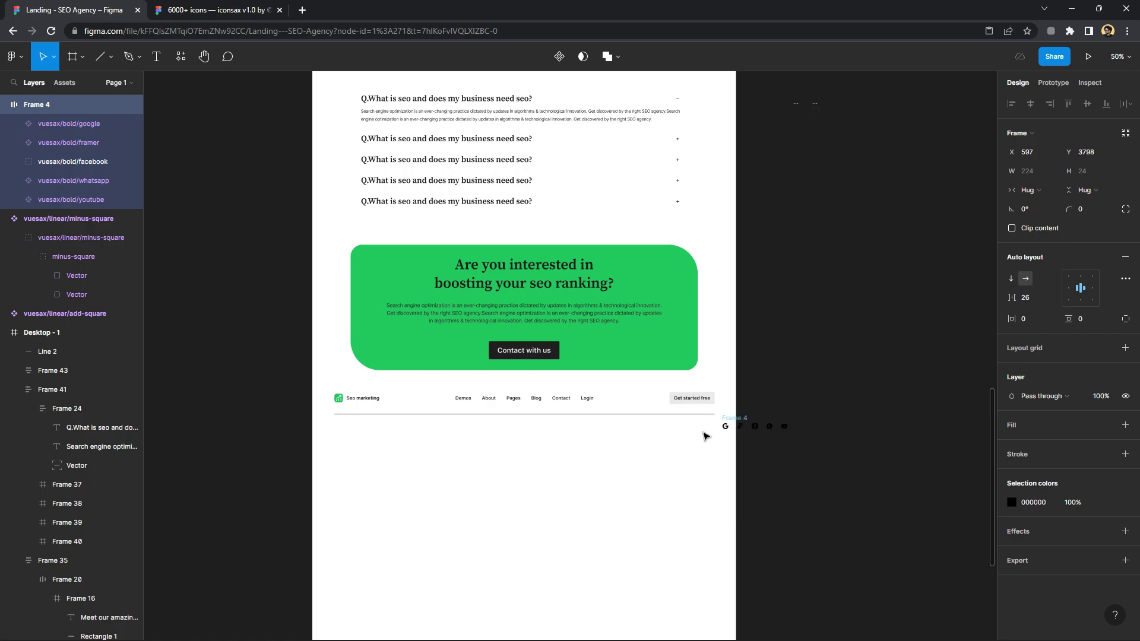
left_click_drag(591, 436, 590, 435)
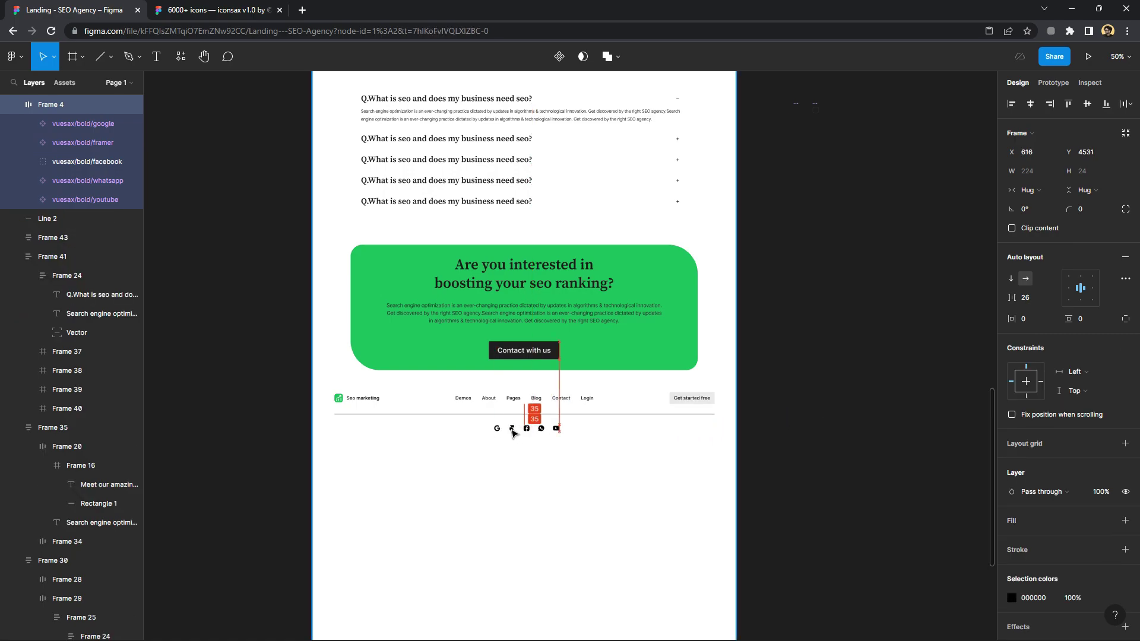
left_click(624, 467)
scroll(657, 459, "down", 3)
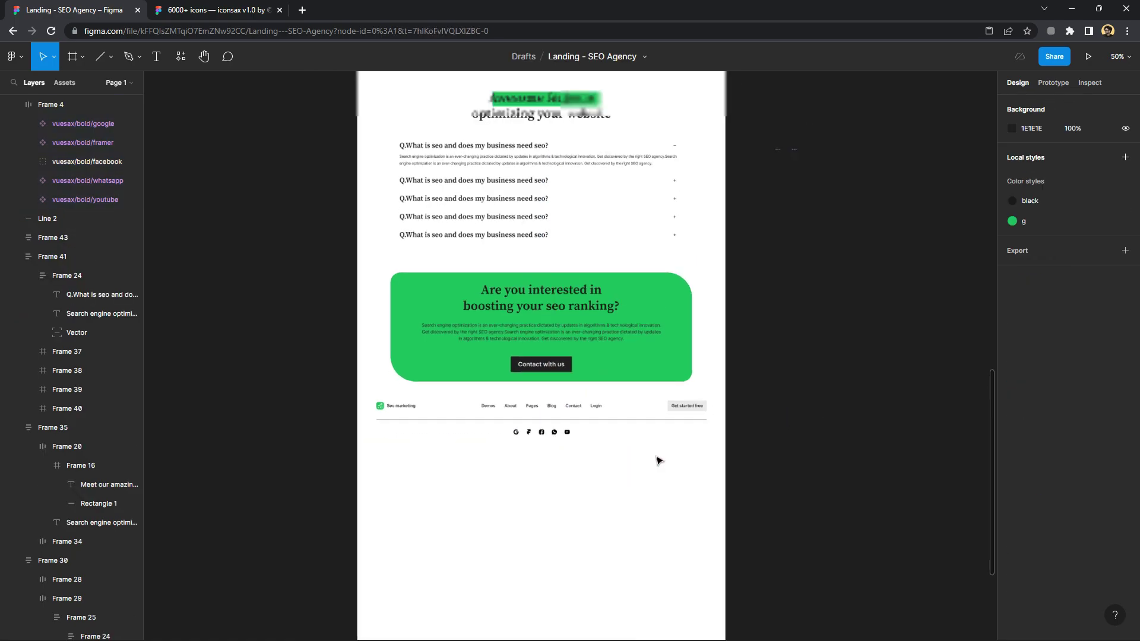
scroll(660, 459, "down", 2)
scroll(661, 459, "up", 5)
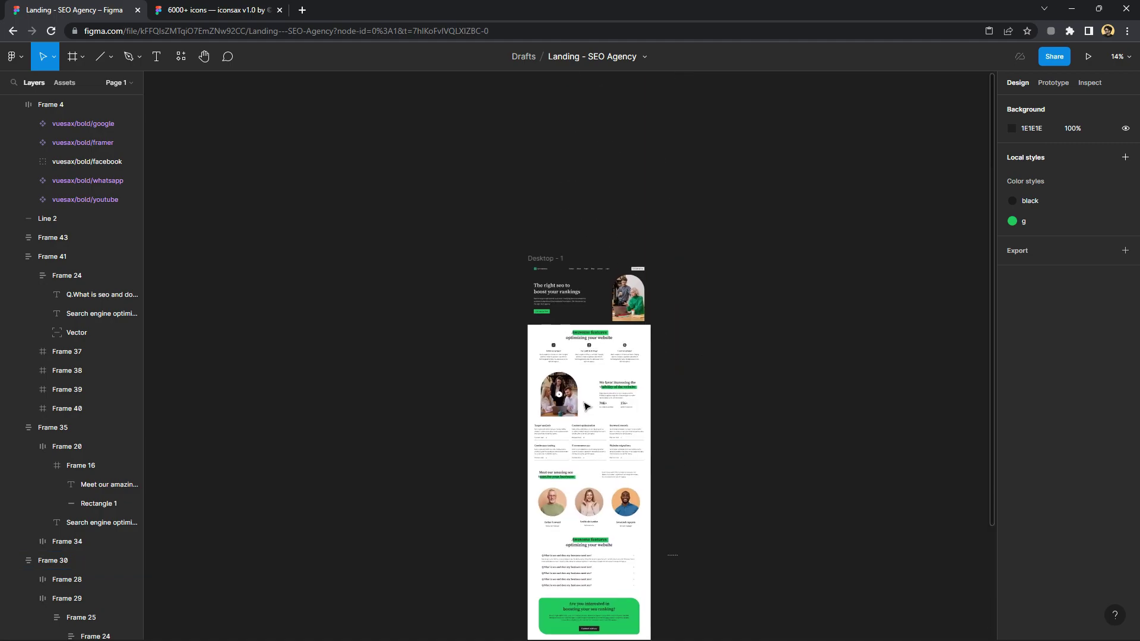
left_click(551, 264)
scroll(575, 399, "down", 3)
scroll(593, 544, "down", 2)
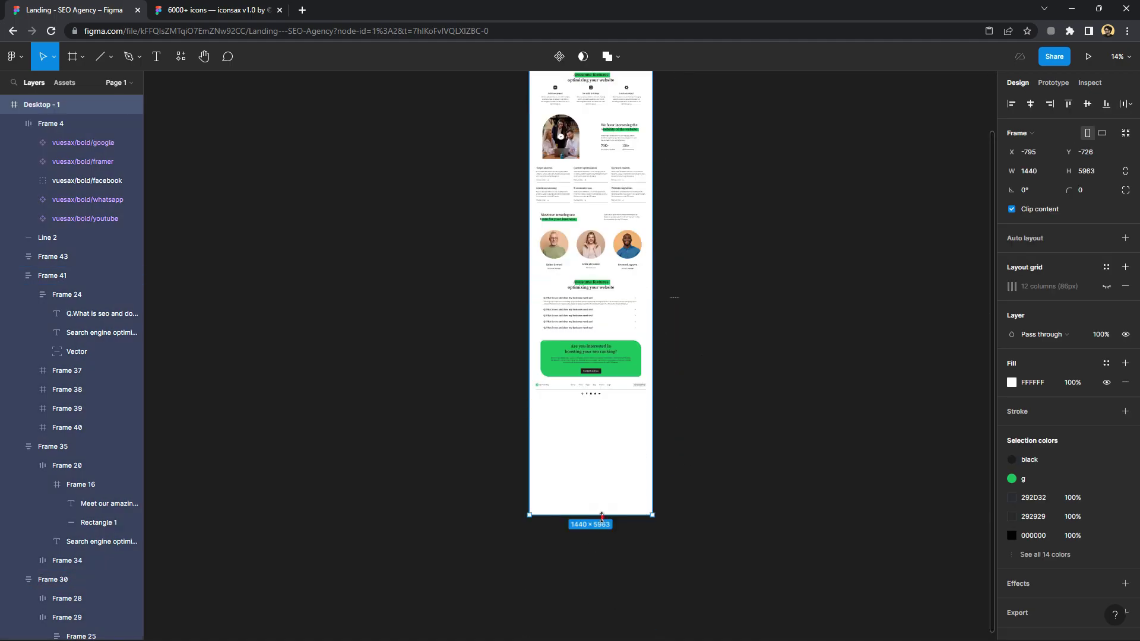
left_click_drag(602, 517, 621, 381)
scroll(616, 405, "up", 3, "ctrl")
scroll(617, 405, "up", 3, "ctrl")
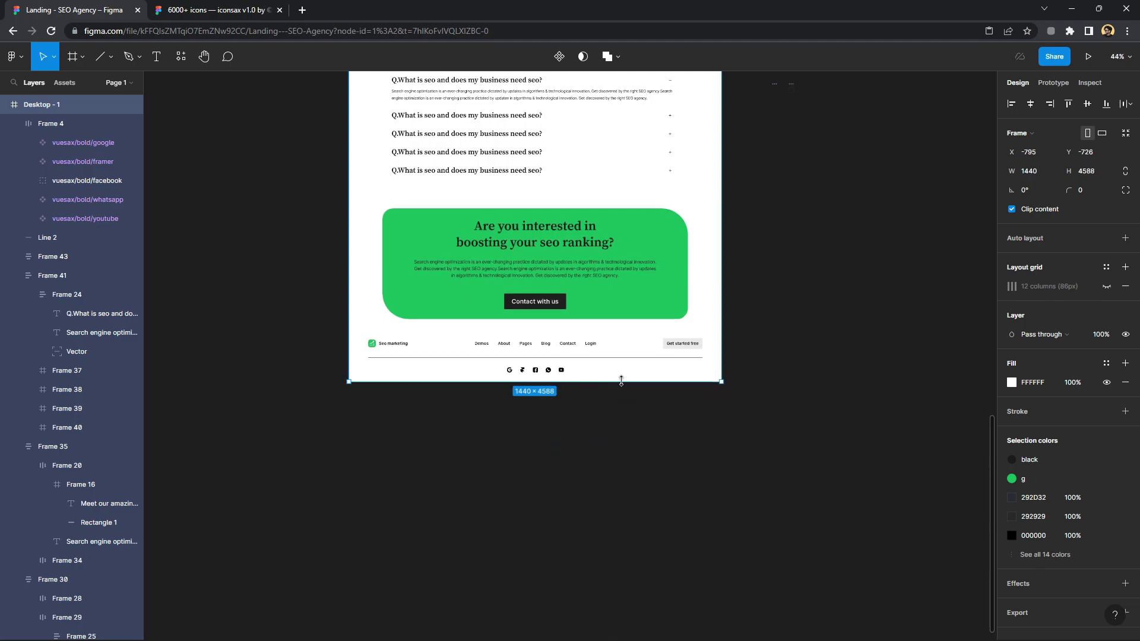
left_click(552, 370)
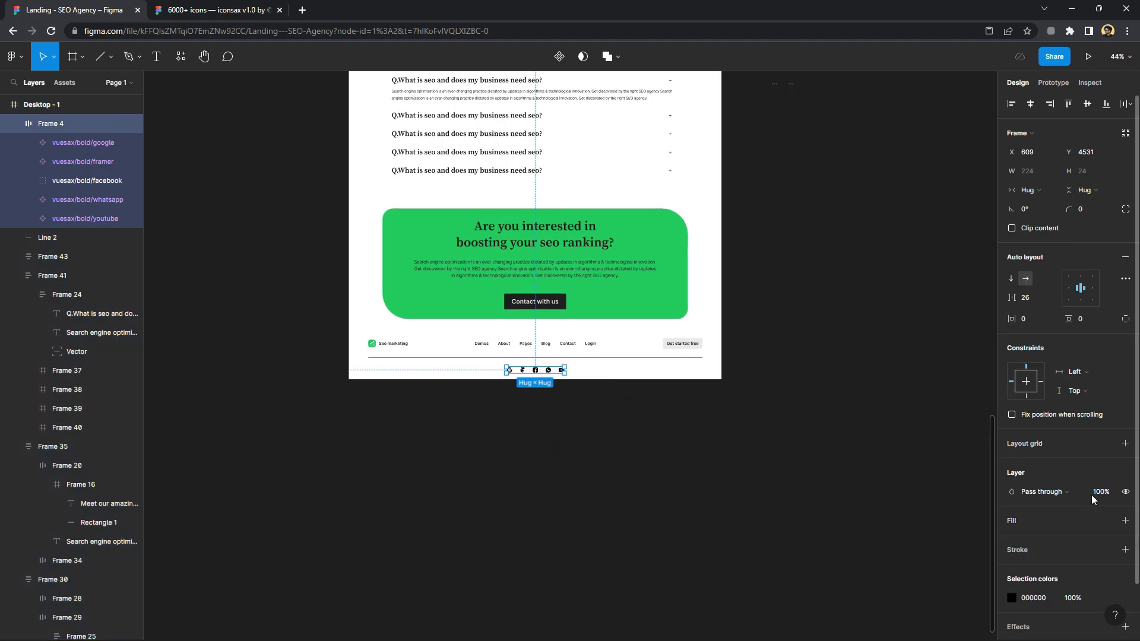
scroll(1101, 591, "down", 2)
left_click(1106, 540)
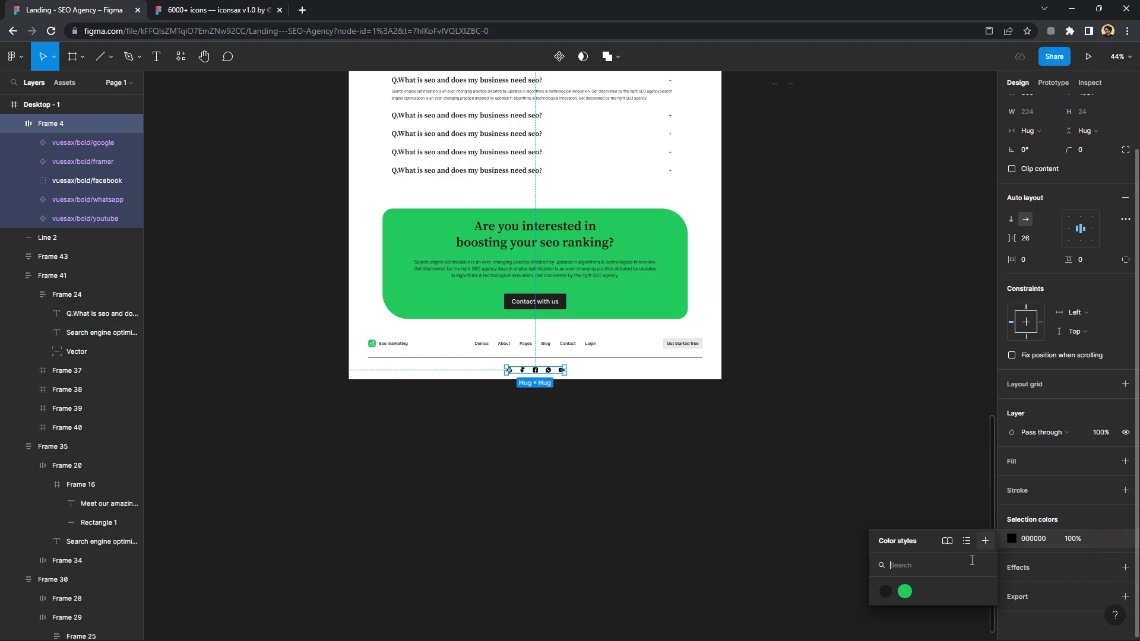
left_click(904, 592)
left_click(687, 426)
scroll(713, 314, "down", 5)
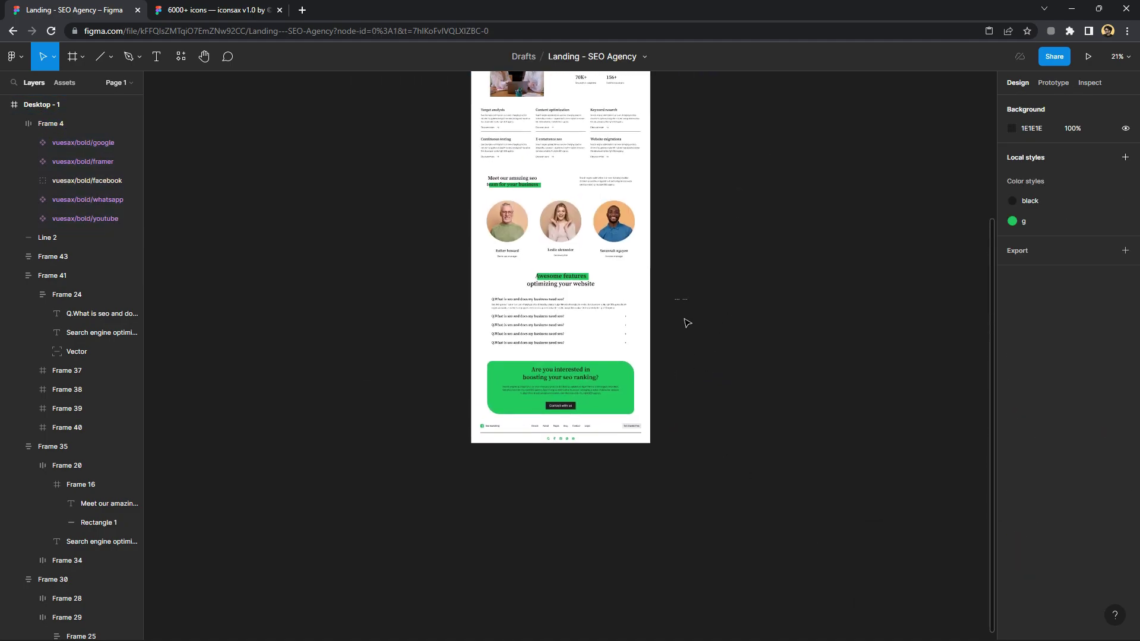
key("ctrl+v")
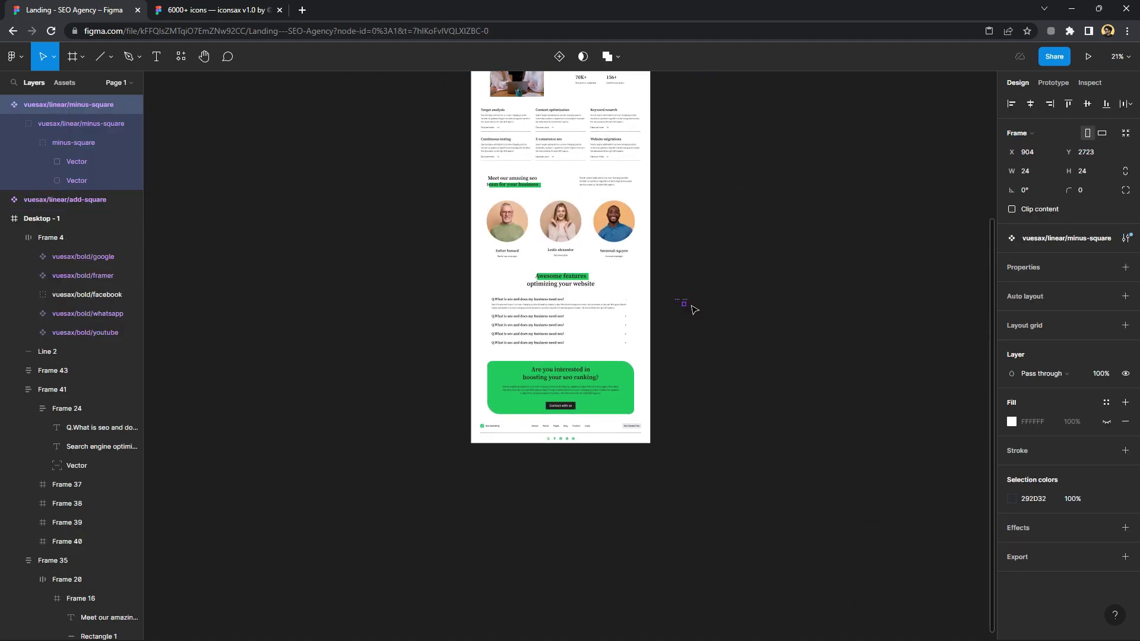
key("ctrl+z")
key("ctrl+shift+z")
key("ctrl+z")
scroll(688, 318, "up", 4)
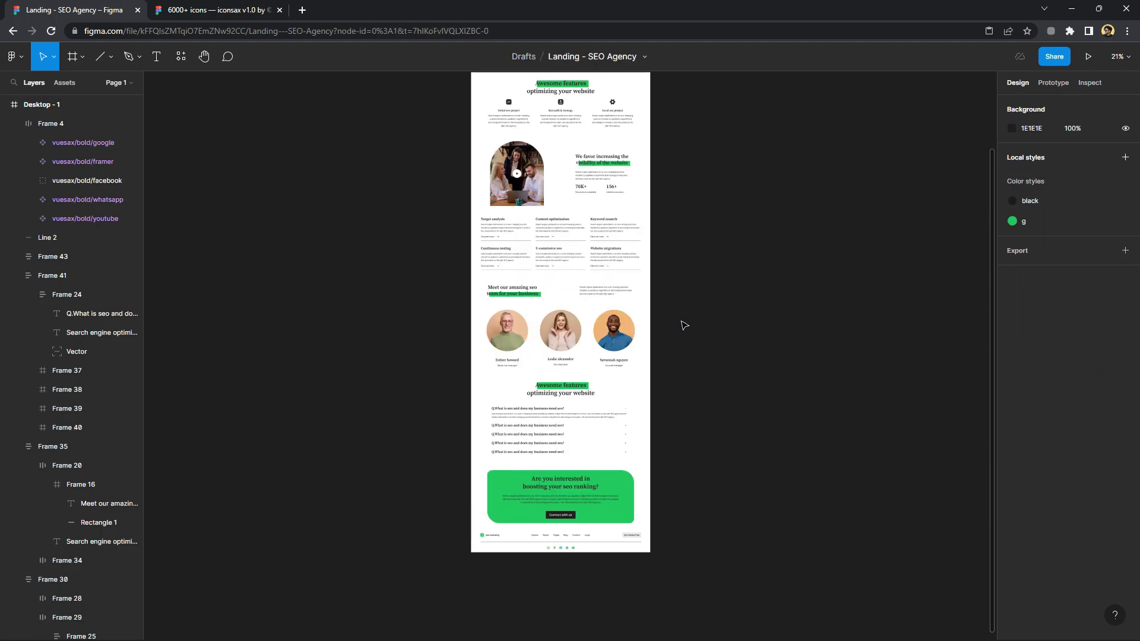
scroll(659, 307, "up", 2)
scroll(600, 276, "up", 2)
scroll(597, 315, "down", 2)
Create an iPhone 14 frame beside Desktop - 1 and stretch its height to about 5435
scroll(573, 368, "down", 2)
scroll(569, 360, "up", 3)
scroll(653, 371, "down", 4)
scroll(635, 374, "down", 2)
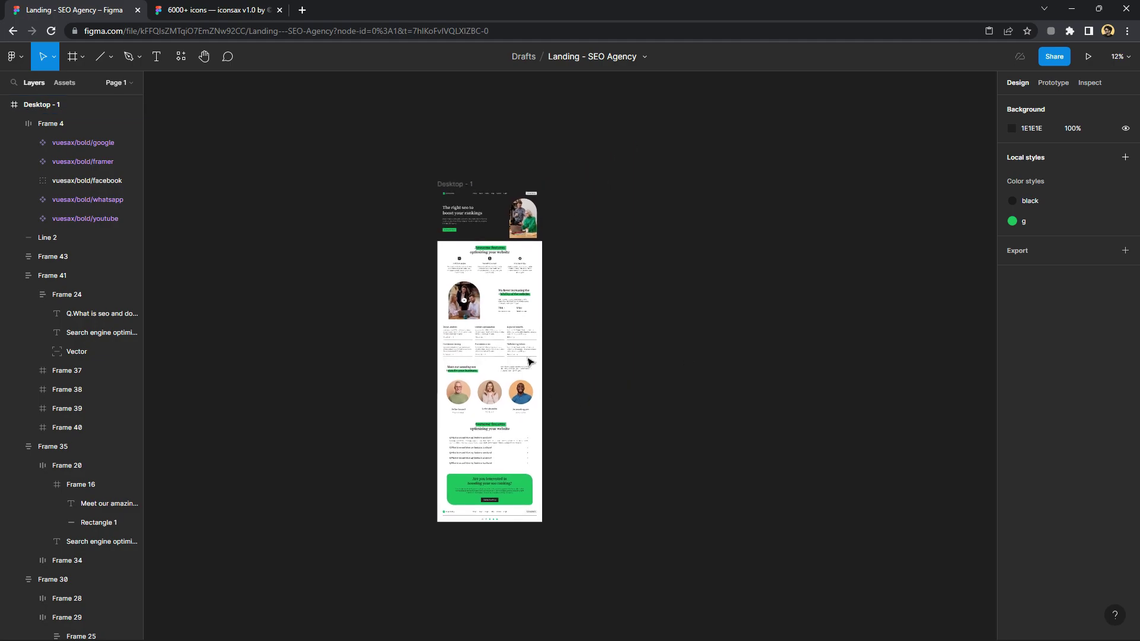
left_click(83, 57)
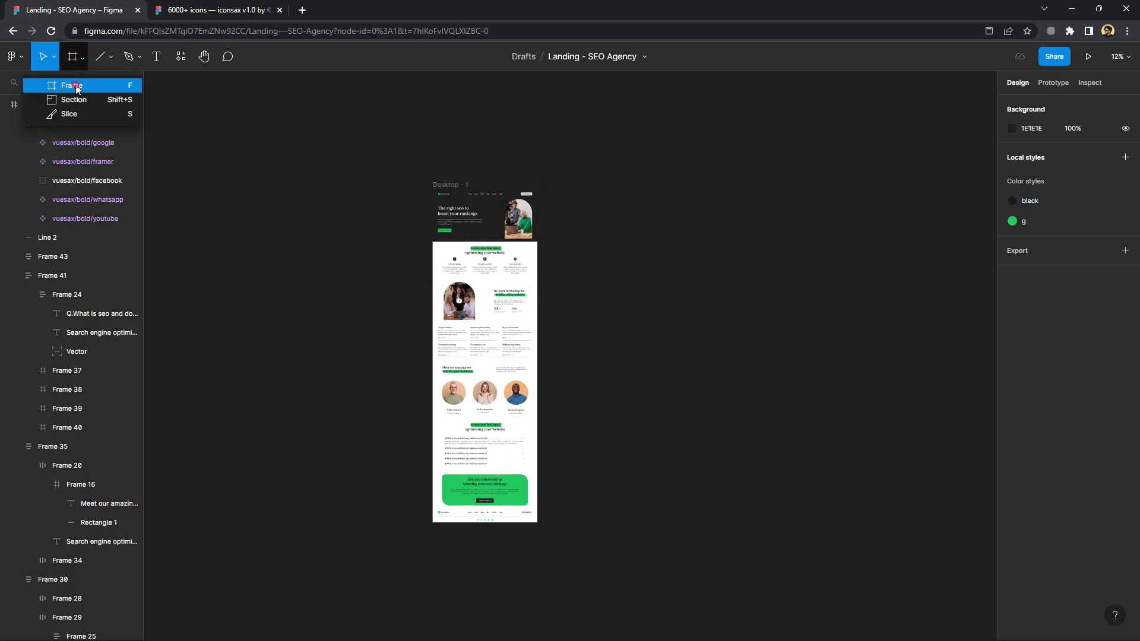
left_click(76, 88)
left_click(1023, 125)
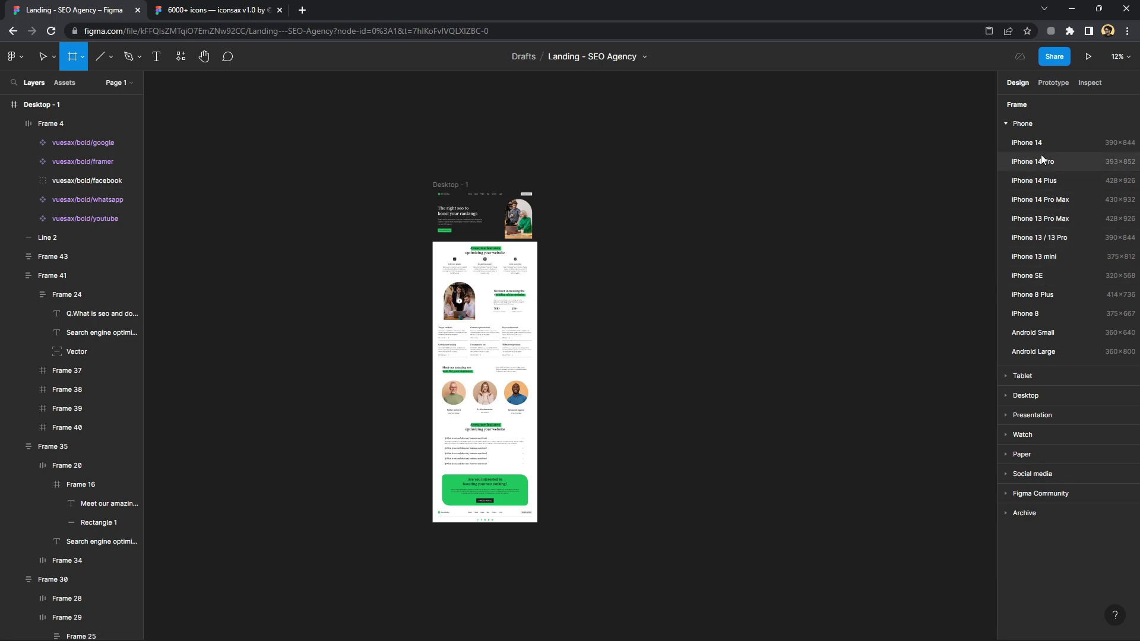
left_click(1033, 143)
left_click_drag(572, 350, 579, 218)
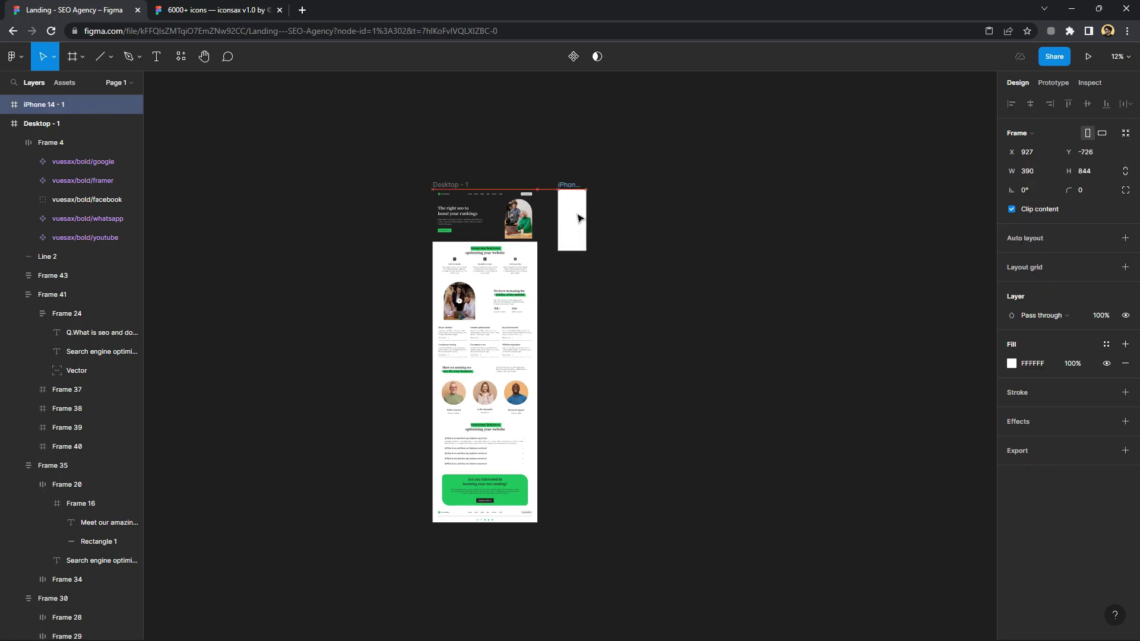
left_click_drag(579, 293, 579, 590)
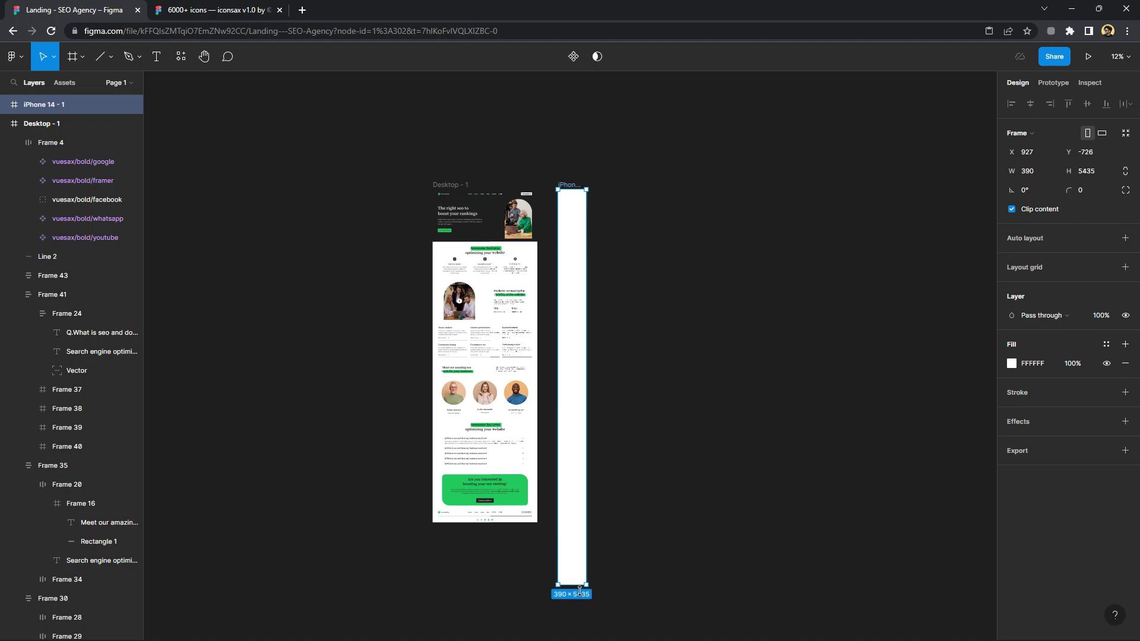
Copy the menu icon from the Linear page of the icons file
scroll(527, 194, "up", 3)
scroll(527, 194, "up", 3)
key("ctrl+Tab")
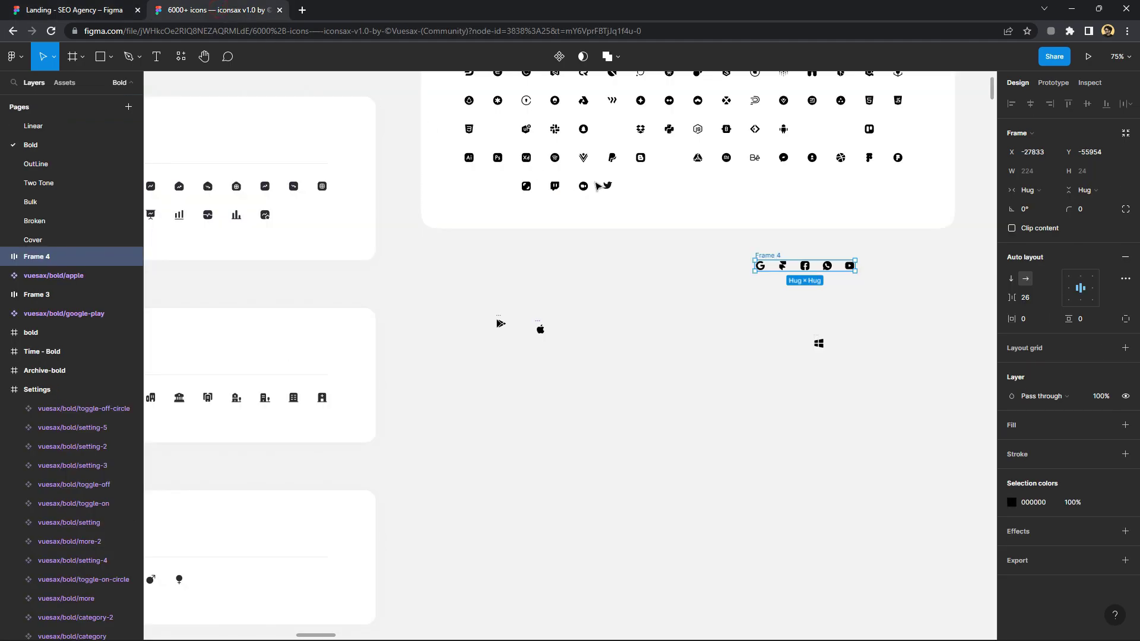
scroll(634, 266, "down", 5)
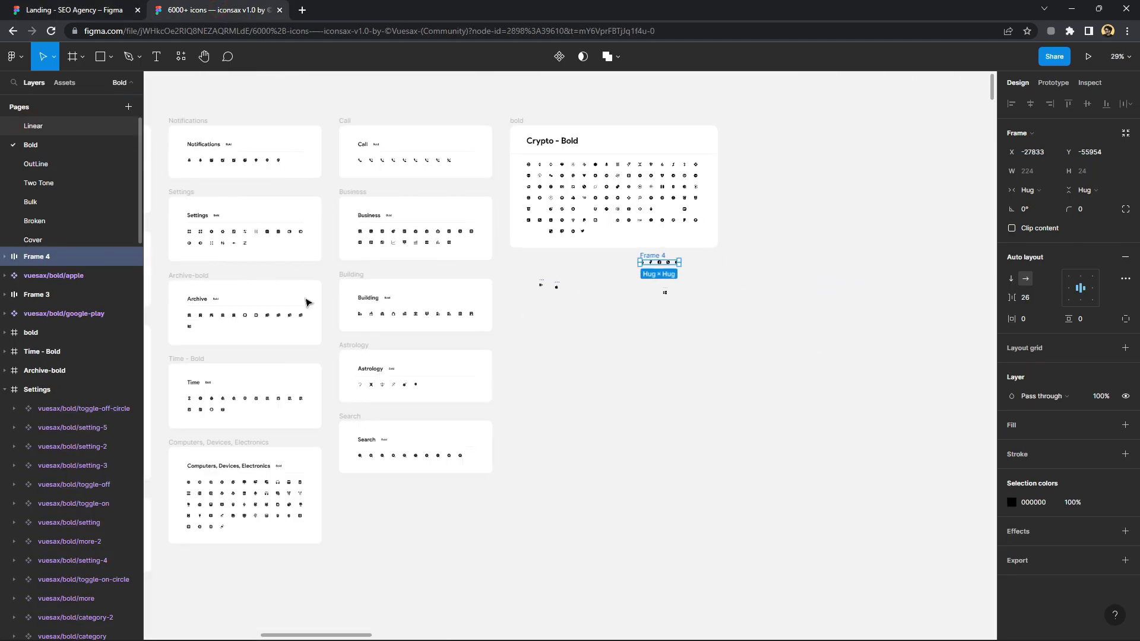
left_click(33, 126)
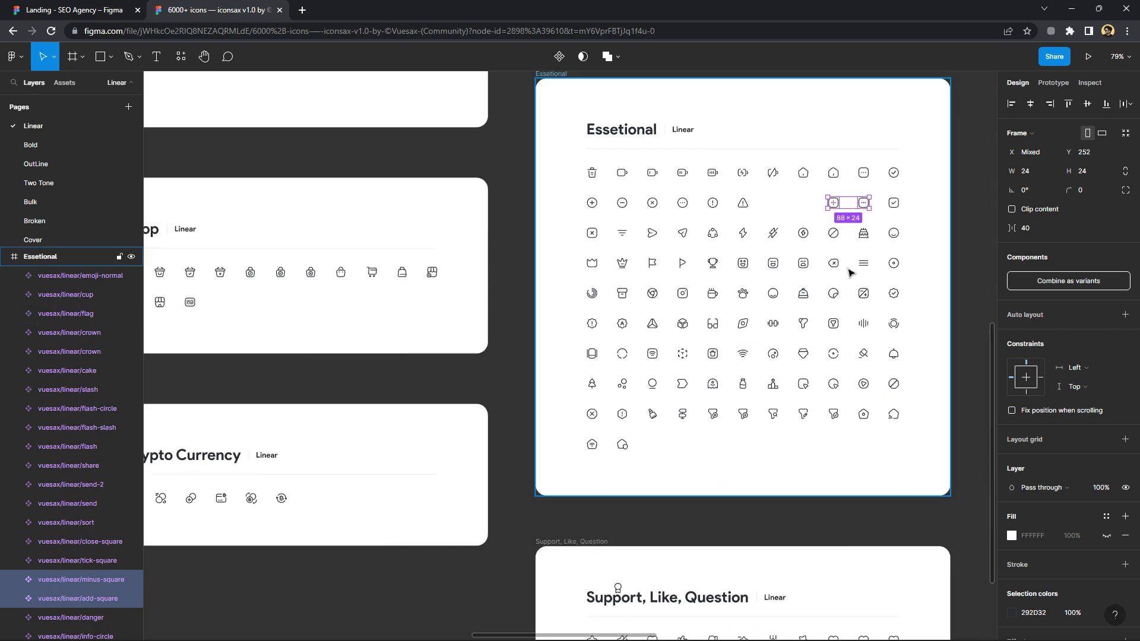
scroll(850, 273, "up", 2)
right_click(867, 260)
left_click(877, 264)
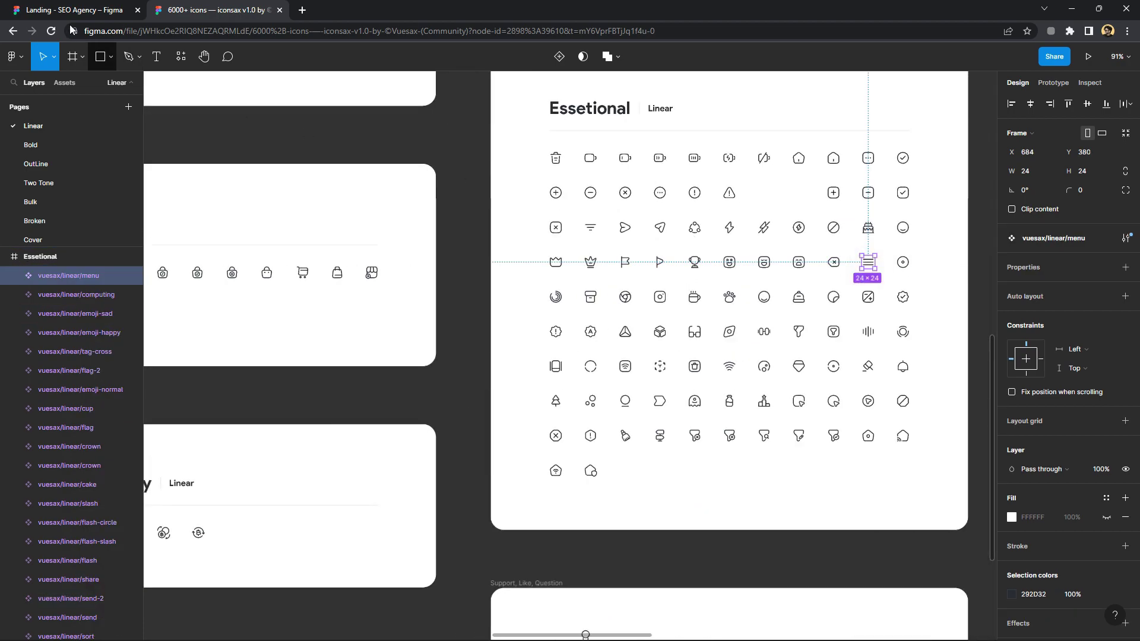
key("ctrl+Tab")
Paste the menu icon into the iPhone frame's top-right corner
scroll(642, 166, "up", 5)
right_click(637, 176)
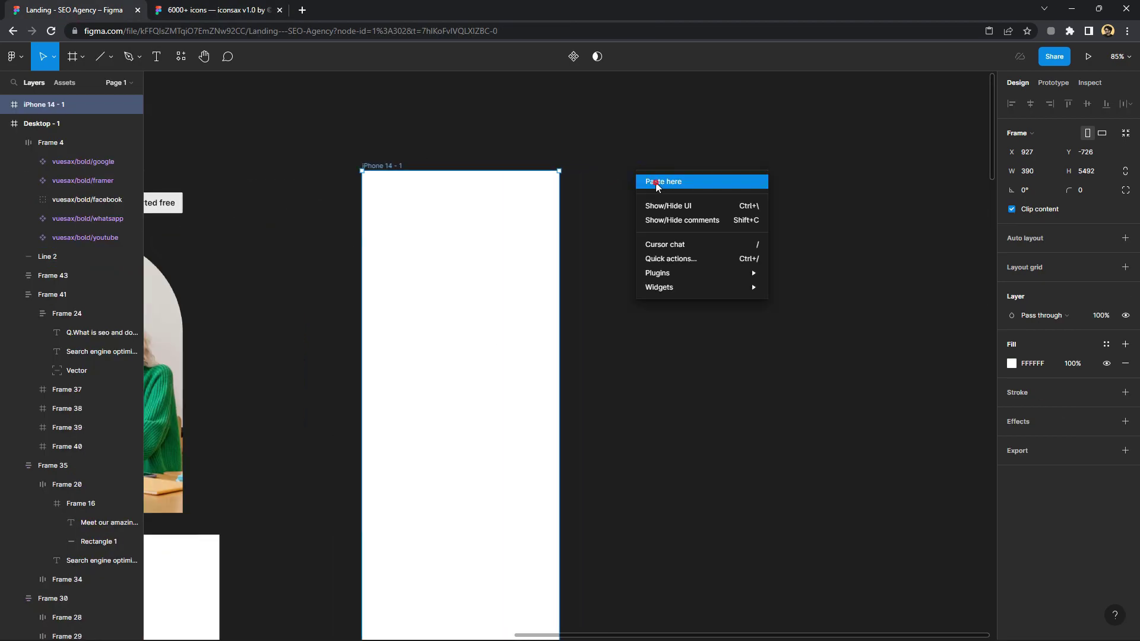
left_click(658, 182)
left_click_drag(656, 198, 545, 196)
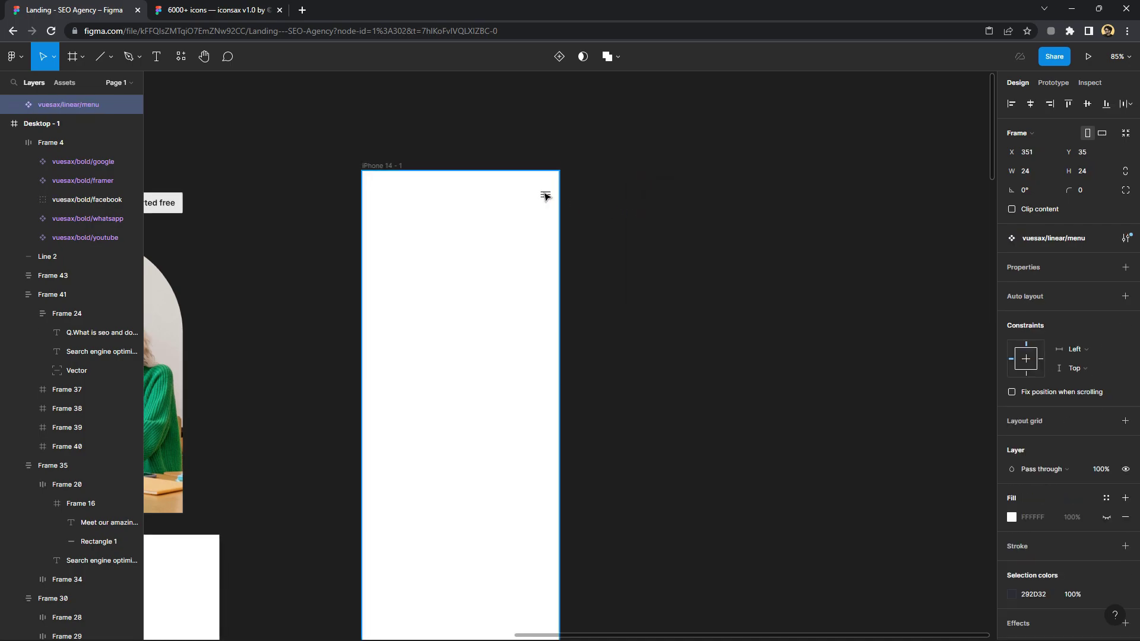
Copy the Seo marketing logo into the iPhone frame's top-left and scale it to about 0.71
scroll(643, 229, "up", 1)
scroll(416, 249, "left", 3)
scroll(276, 263, "right", 2)
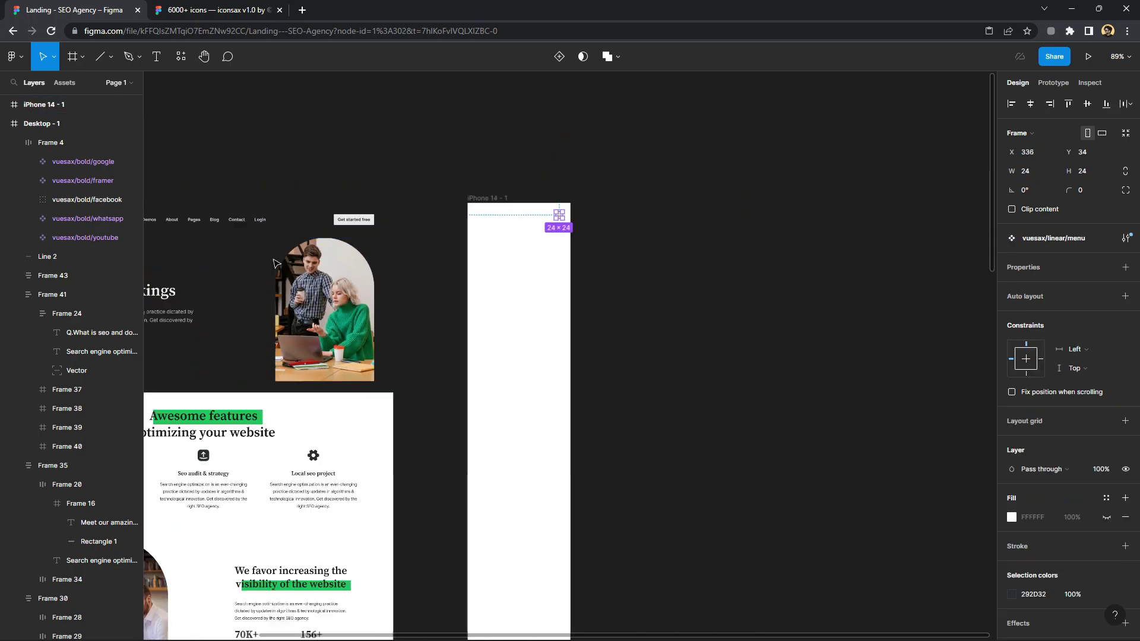
scroll(276, 263, "down", 5)
left_click(211, 211)
double_click(212, 212)
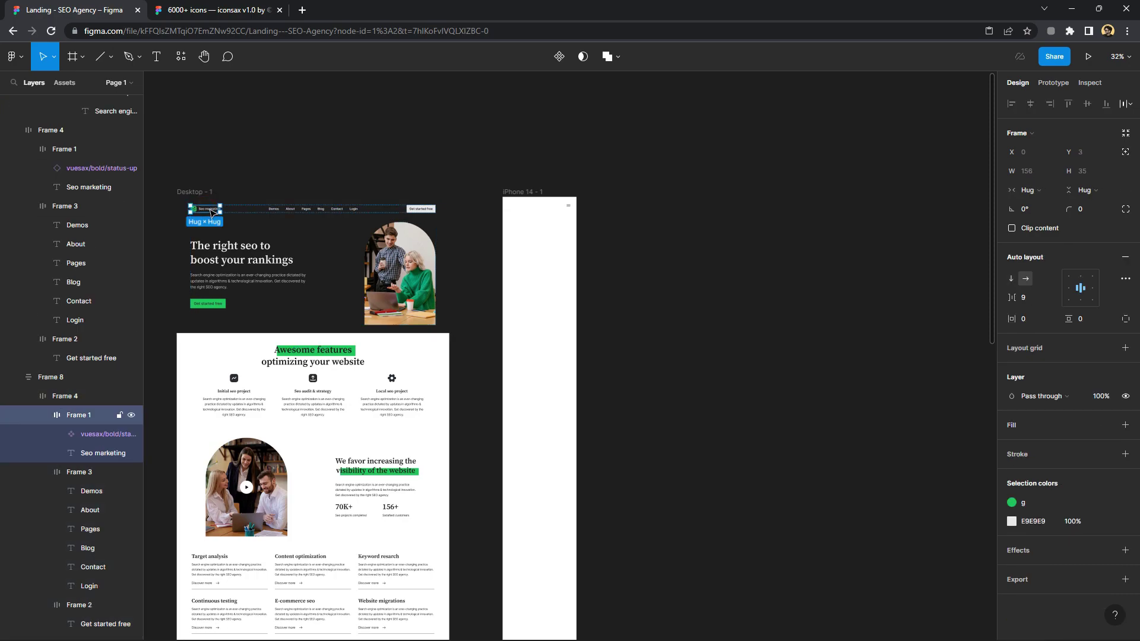
left_click_drag(526, 205, 522, 206)
scroll(523, 208, "up", 3)
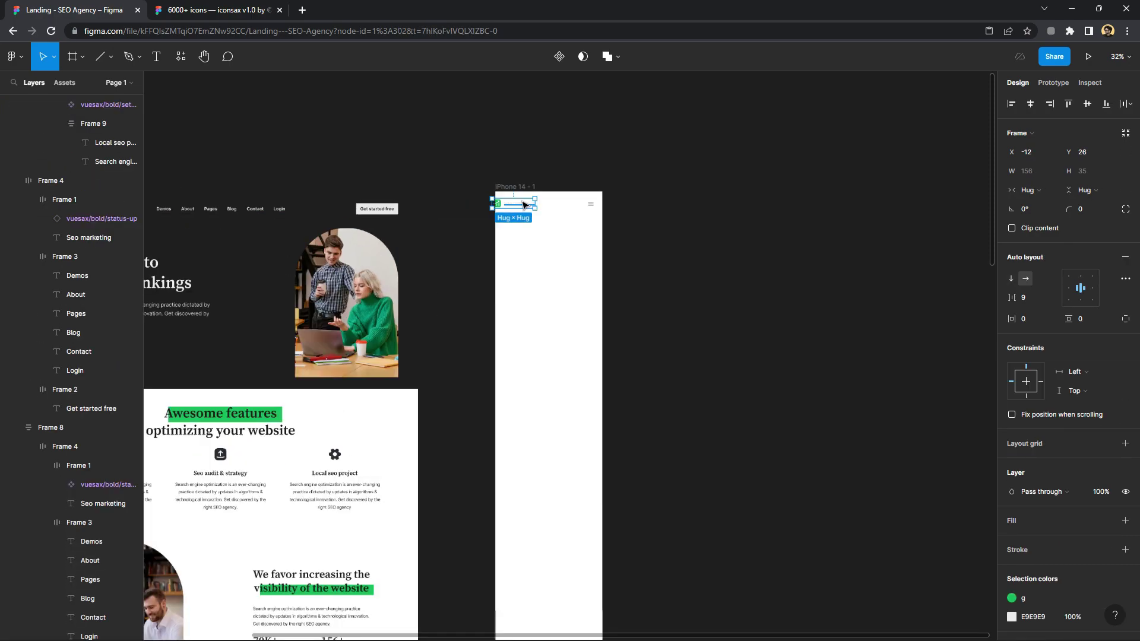
scroll(524, 210, "up", 4)
key("k")
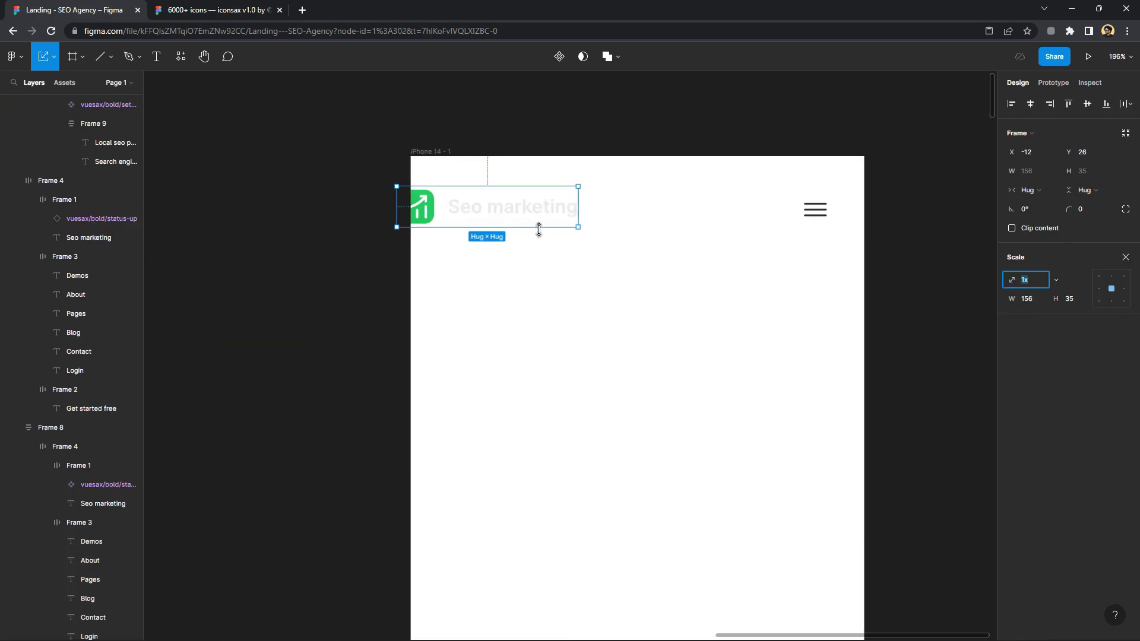
left_click_drag(536, 223, 535, 208)
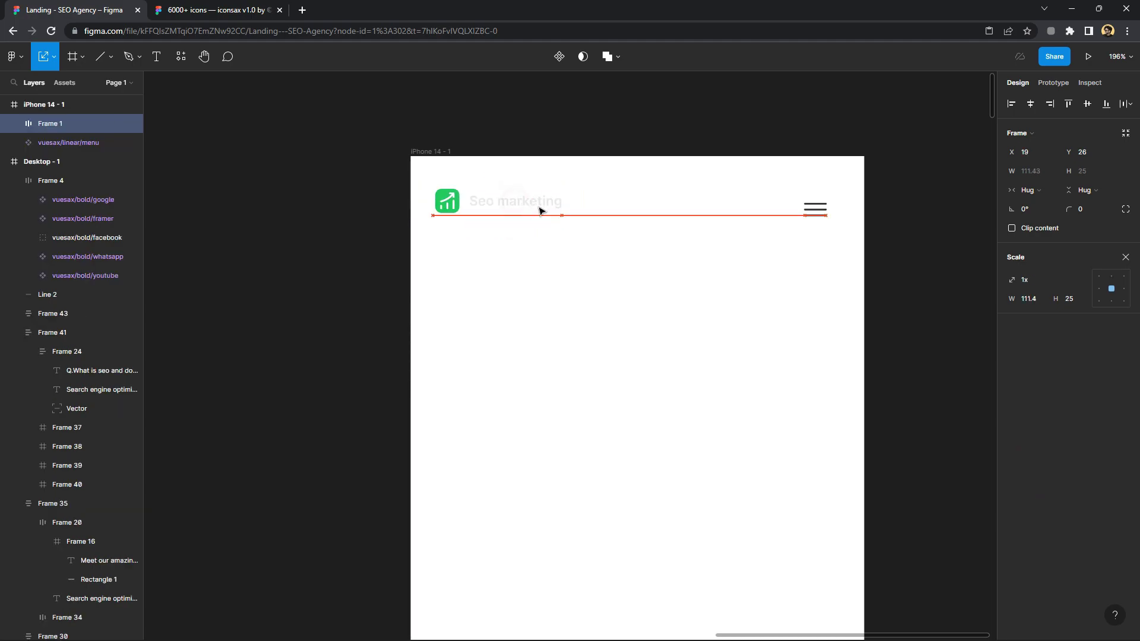
Join logo and menu icon in a horizontal auto-layout row spaced 215, centred in the phone
left_click(820, 275)
left_click_drag(897, 276, 491, 186)
right_click(590, 222)
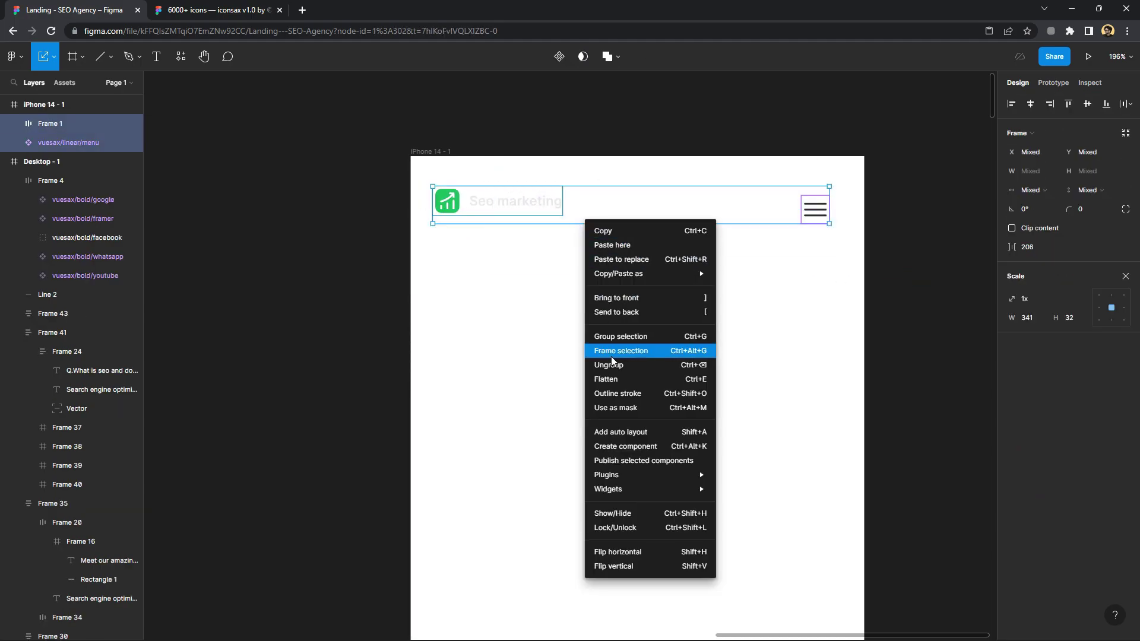
key("ctrl+alt+g")
left_click(1126, 256)
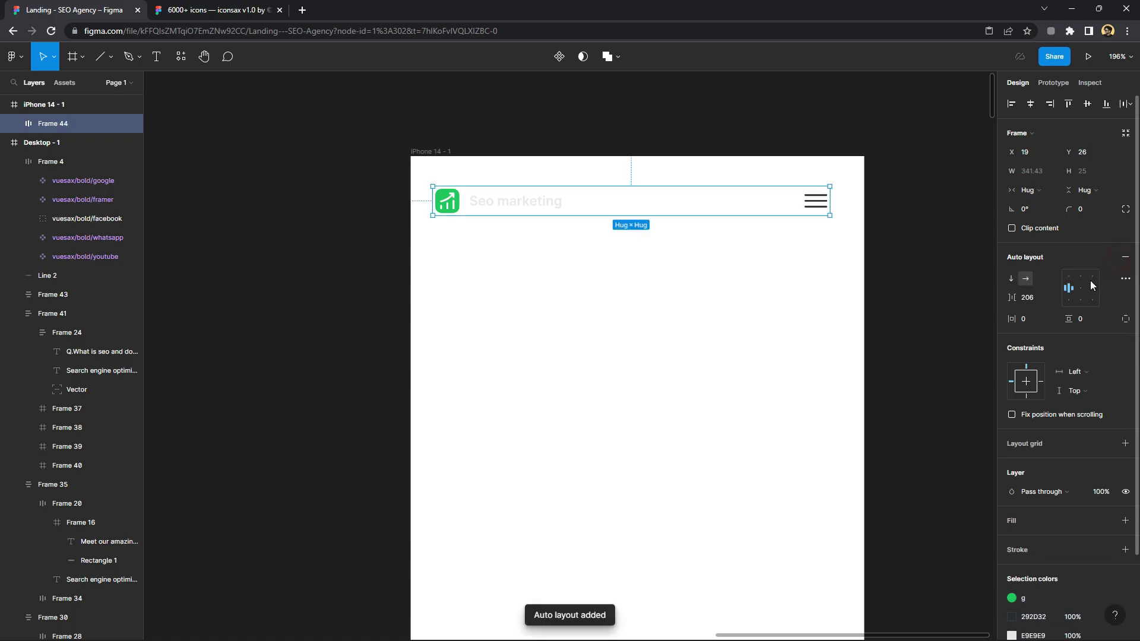
left_click_drag(1026, 300, 1033, 300)
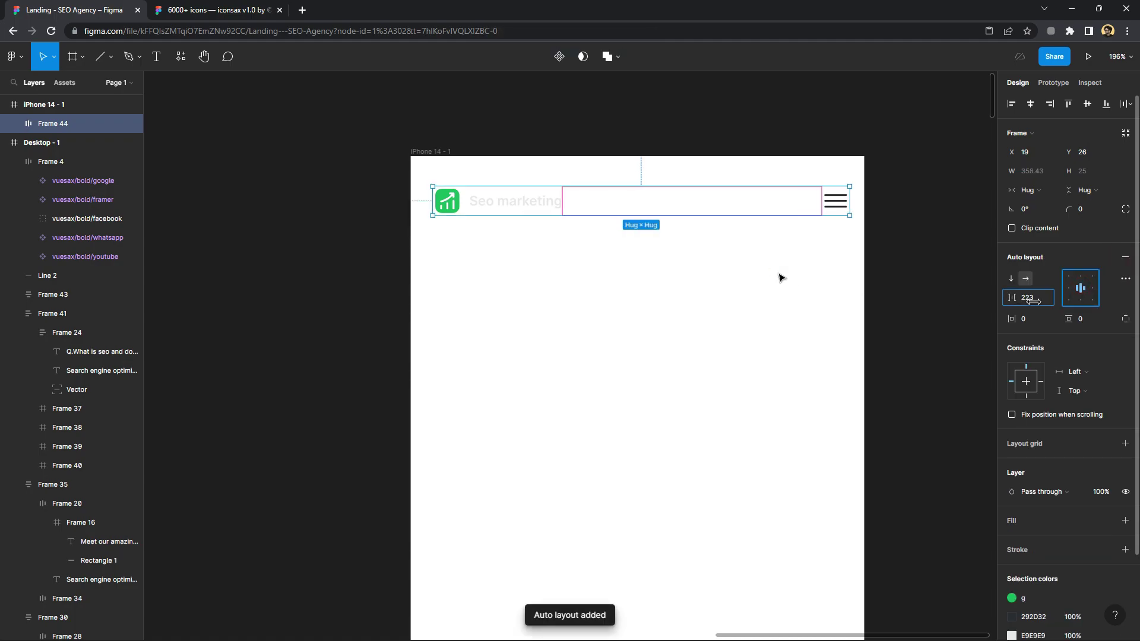
left_click_drag(692, 204, 690, 197)
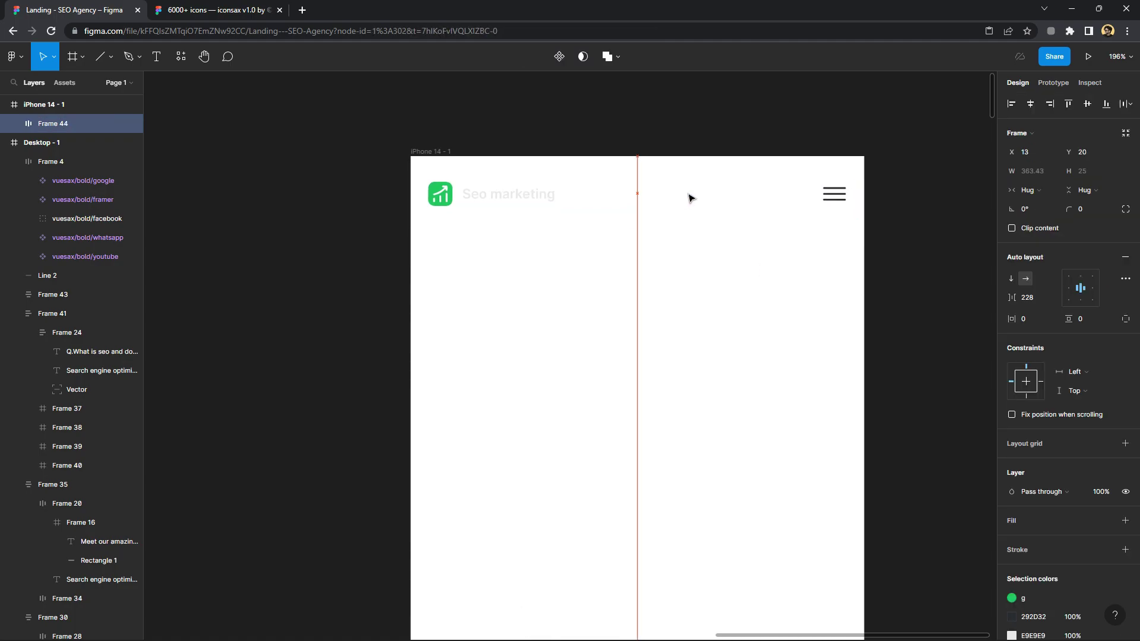
left_click_drag(1012, 297, 1002, 298)
left_click(753, 267)
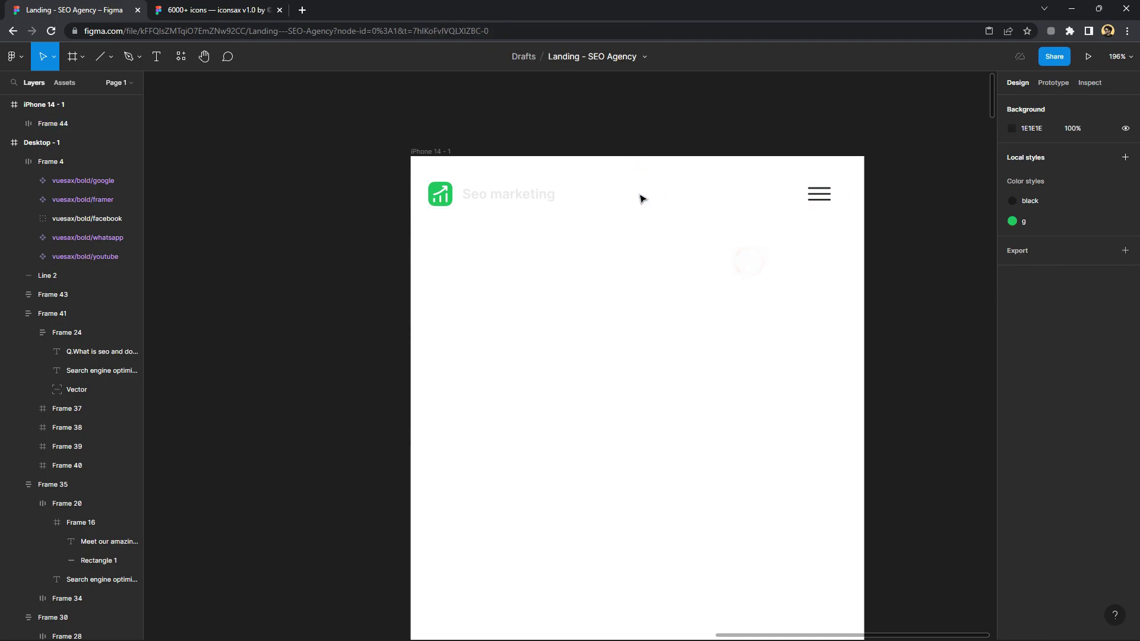
left_click_drag(657, 198, 650, 201)
key("Escape")
key("shift+1")
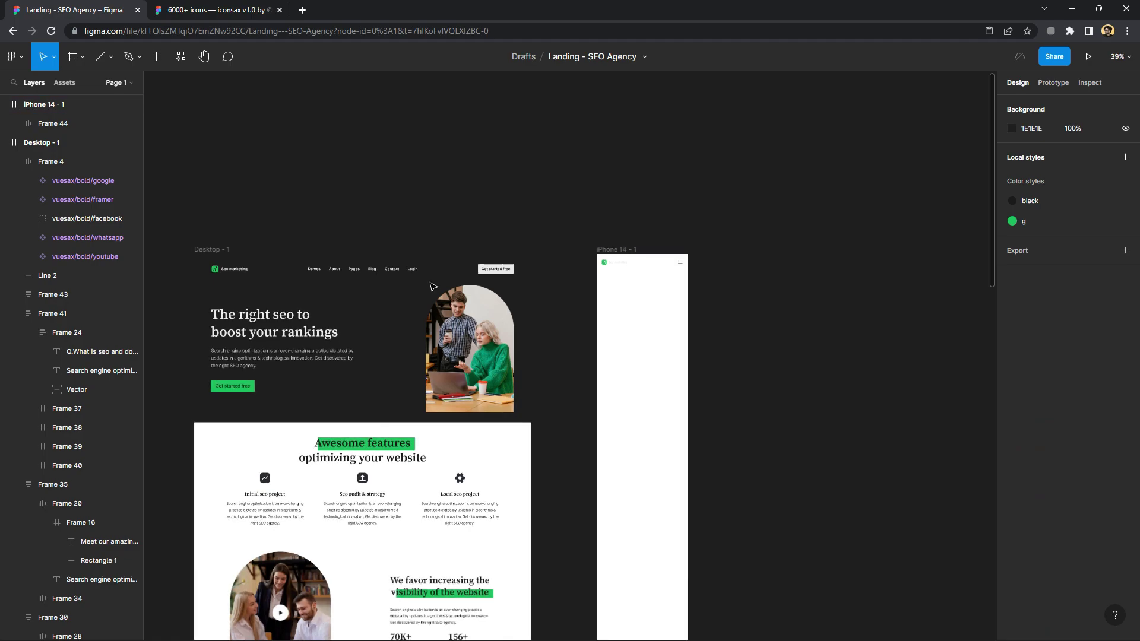
Duplicate the desktop hero section, stack it vertically, and set text-to-image spacing to about 69
double_click(239, 338)
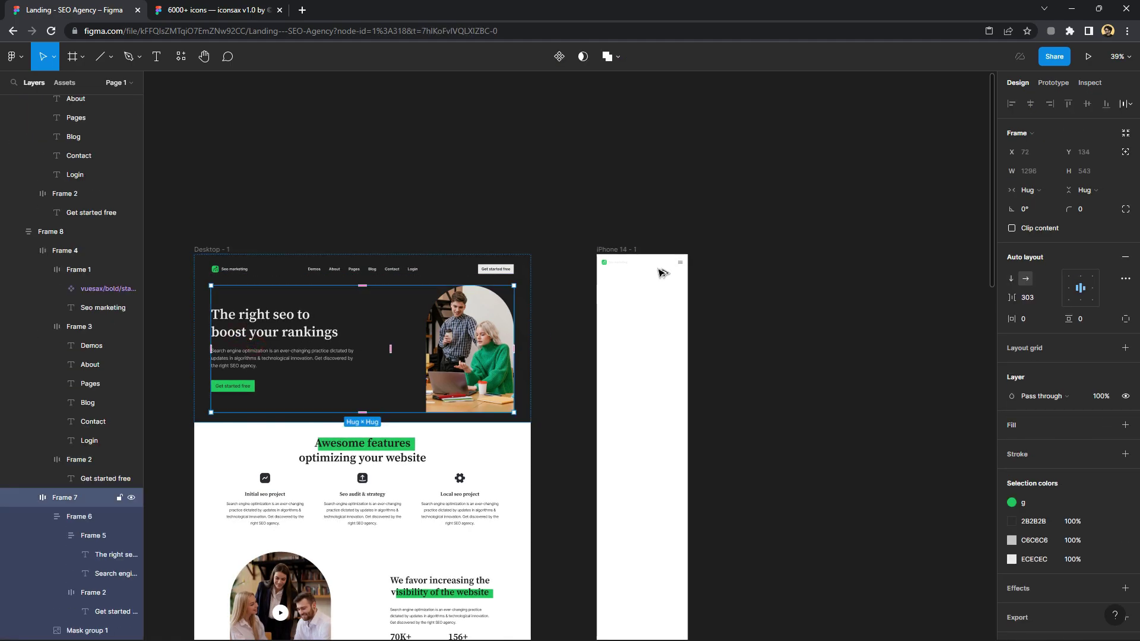
left_click_drag(664, 273, 935, 287)
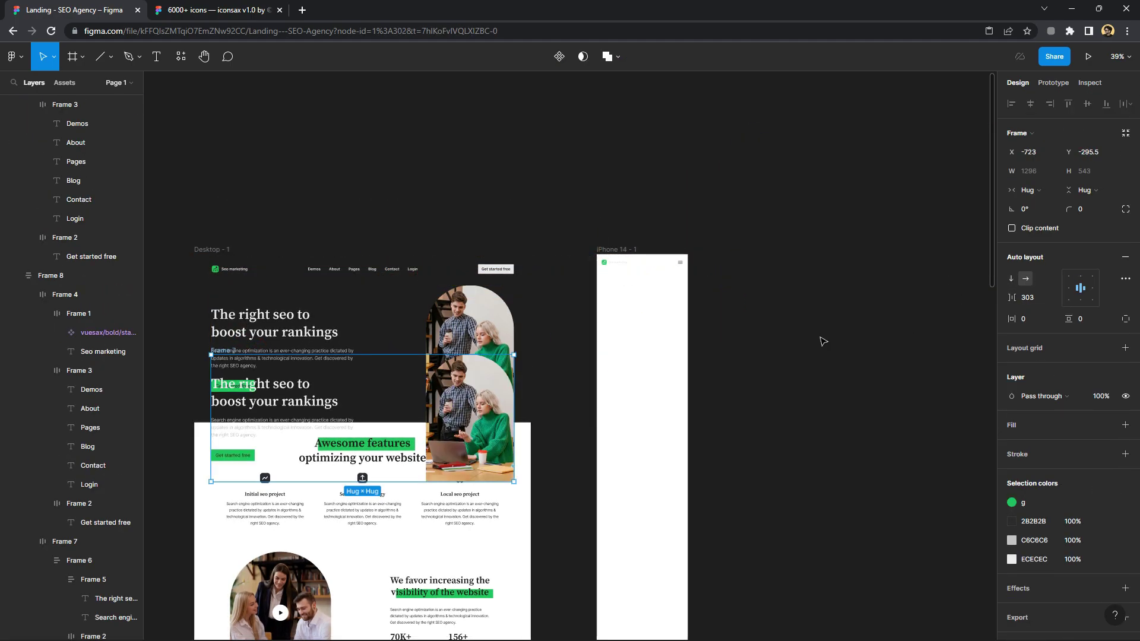
left_click_drag(823, 342, 1014, 288)
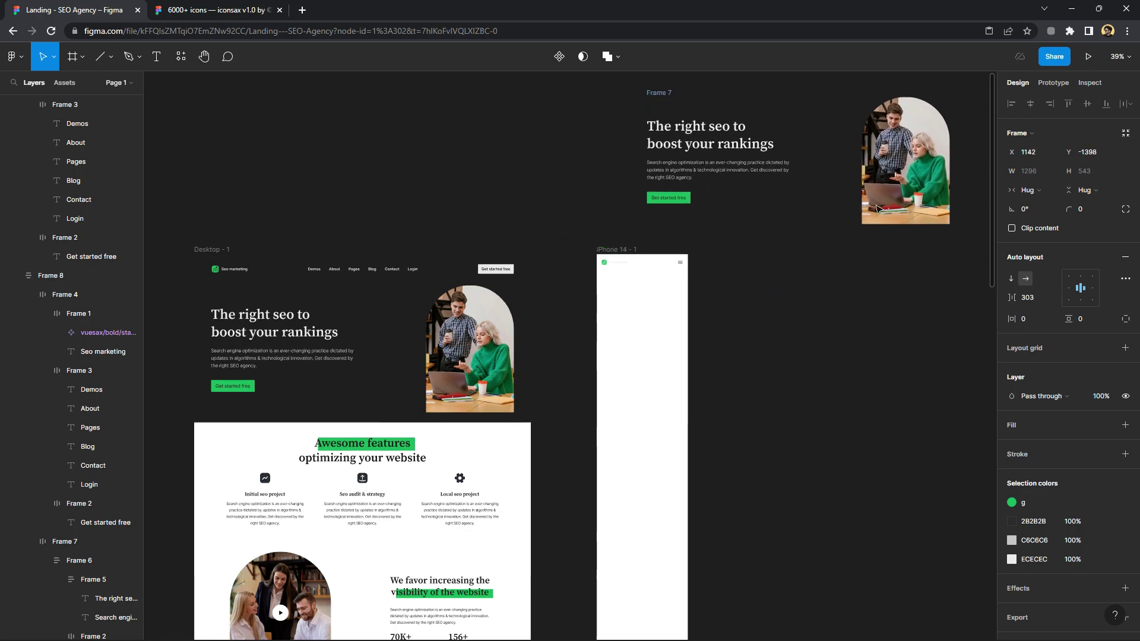
left_click(1012, 278)
left_click_drag(774, 241, 836, 255)
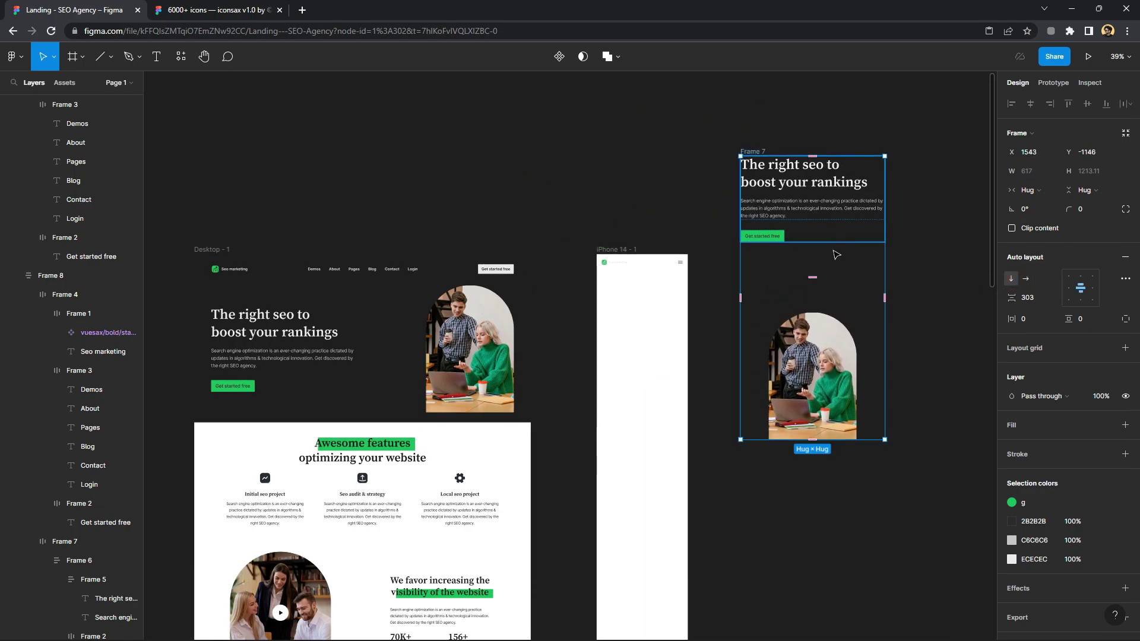
left_click_drag(1011, 298, 731, 205)
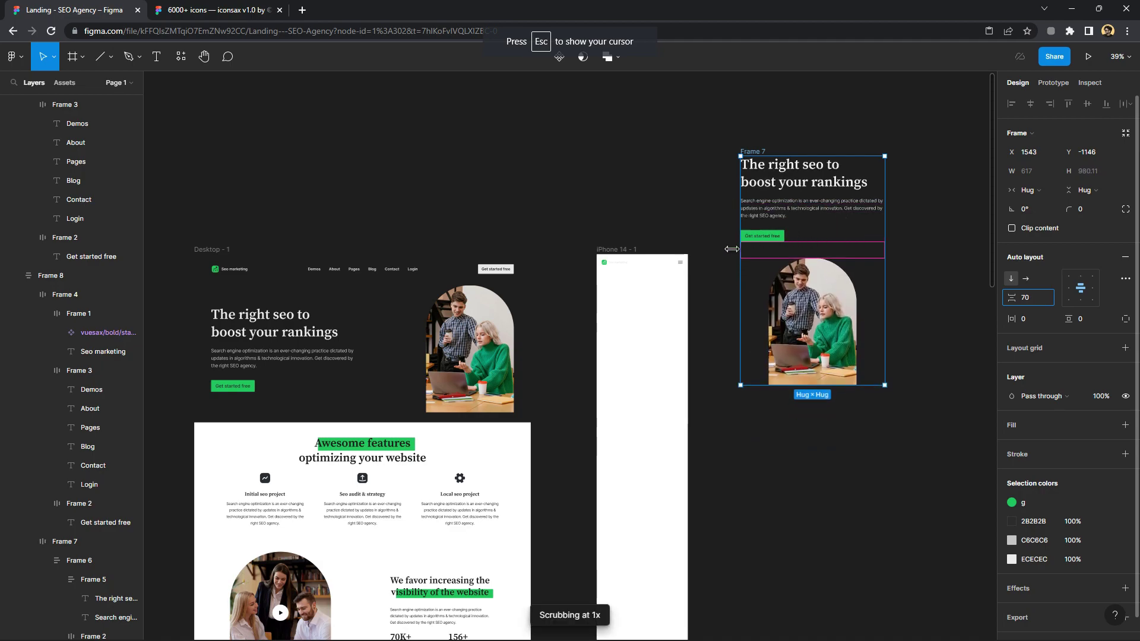
left_click_drag(730, 205, 996, 329)
Scale the stacked hero group down proportionally and move it into the iPhone frame
left_click(980, 328)
left_click(812, 320)
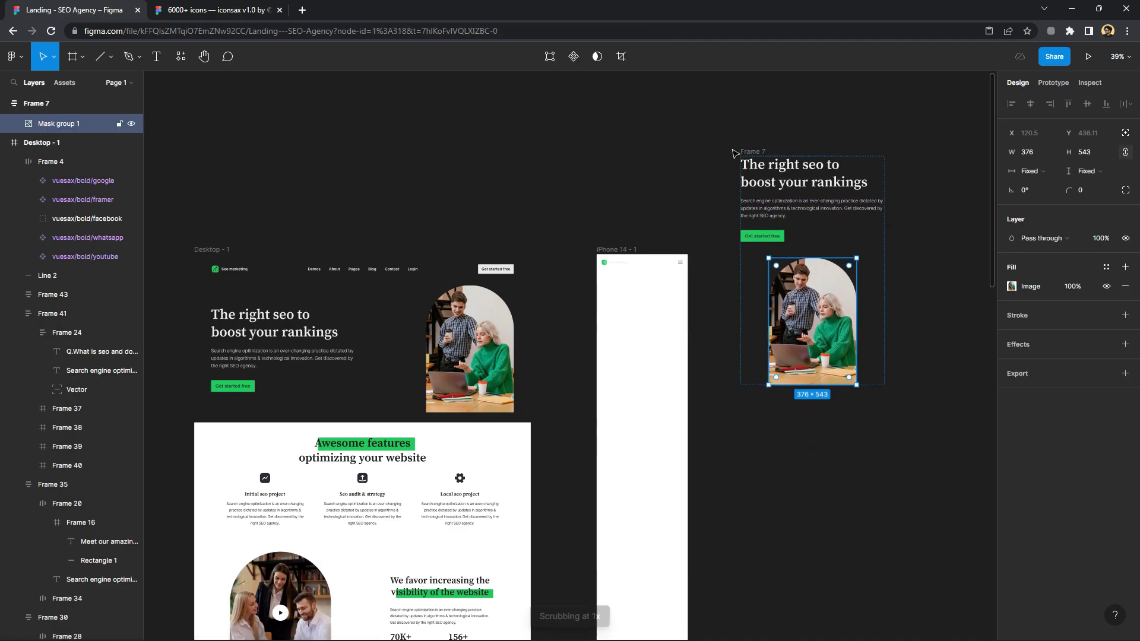
left_click_drag(749, 147, 591, 295)
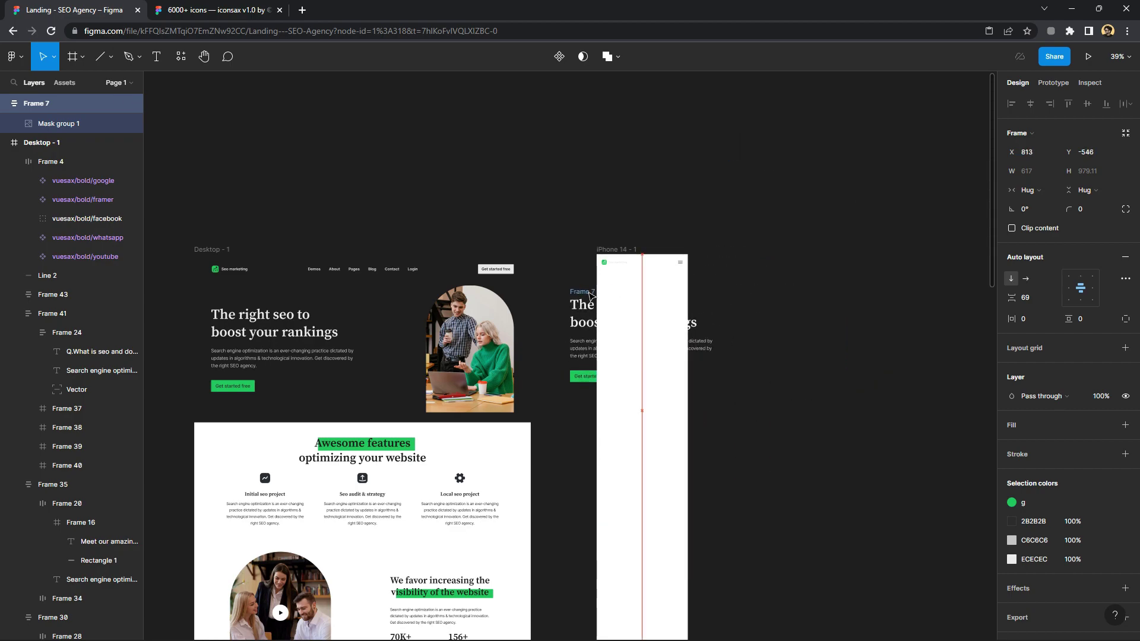
key("k")
mouse_move(677, 525)
left_mouse_down()
mouse_move(672, 468)
mouse_move(792, 422)
left_mouse_up()
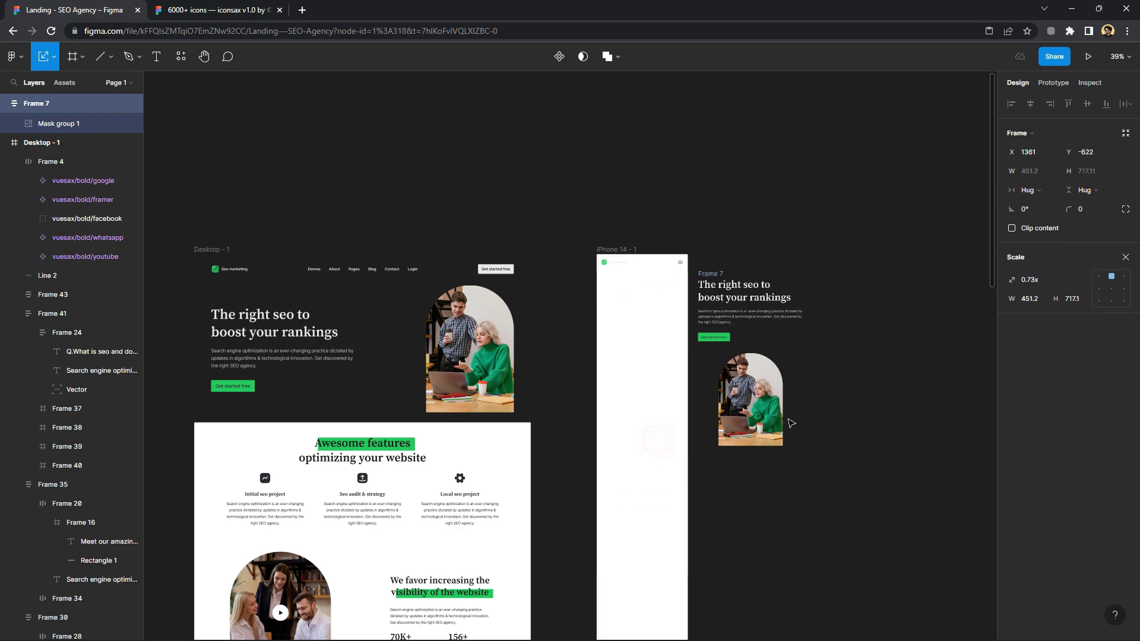
left_click(710, 153)
left_click_drag(747, 269, 614, 297)
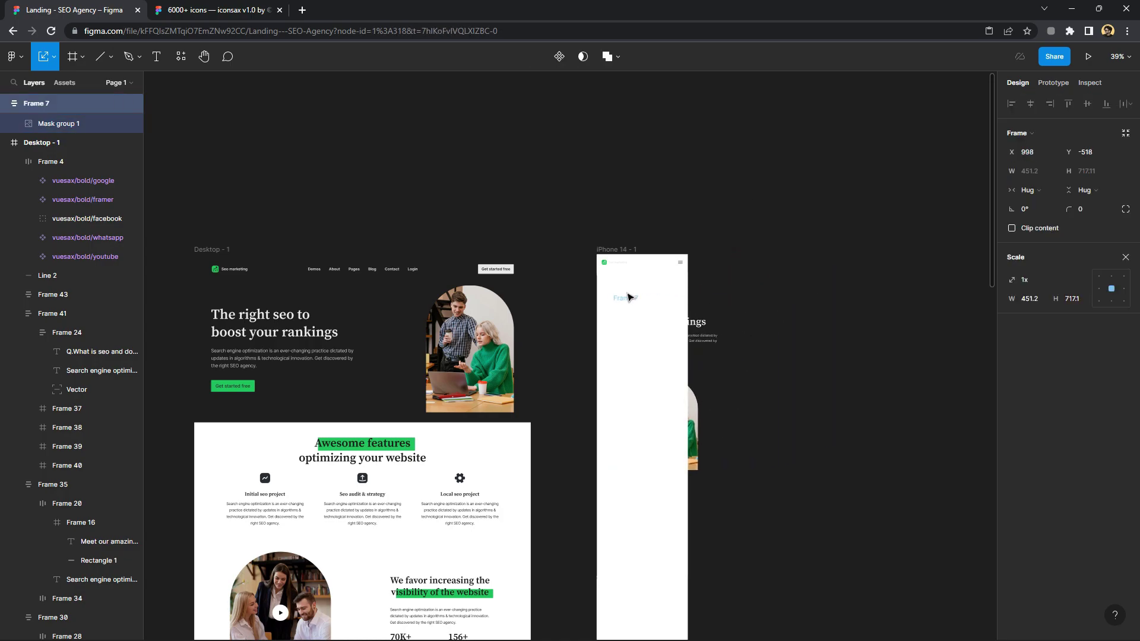
Narrow the hero paragraph, center-align paragraph and heading text, and center the button
double_click(623, 310)
scroll(666, 339, "up", 5)
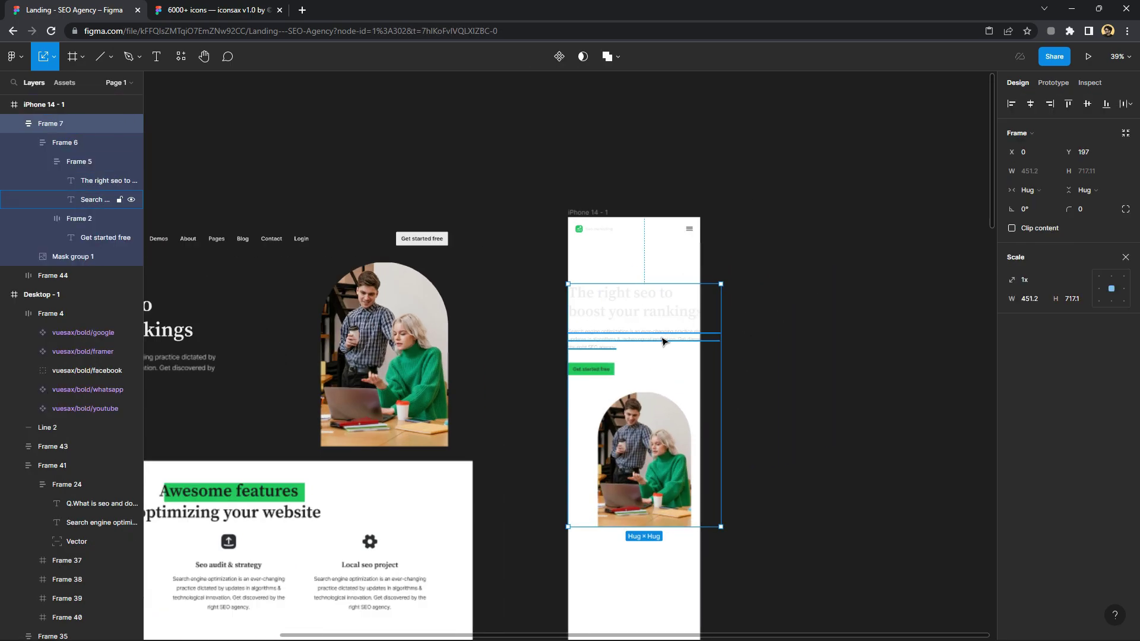
left_click(710, 343)
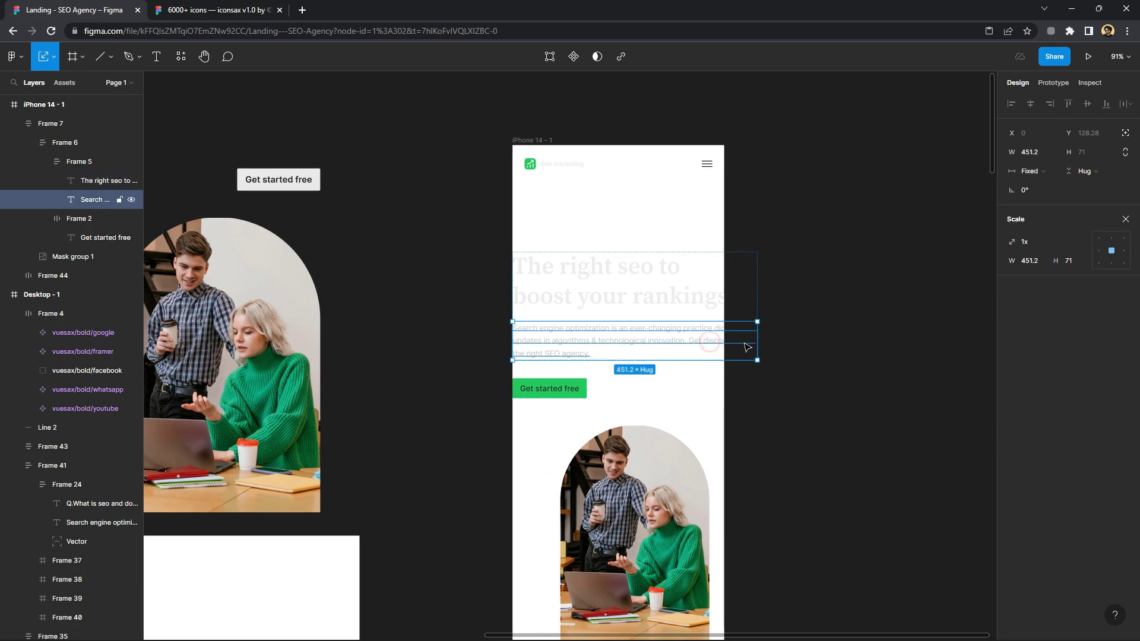
left_click(1099, 251)
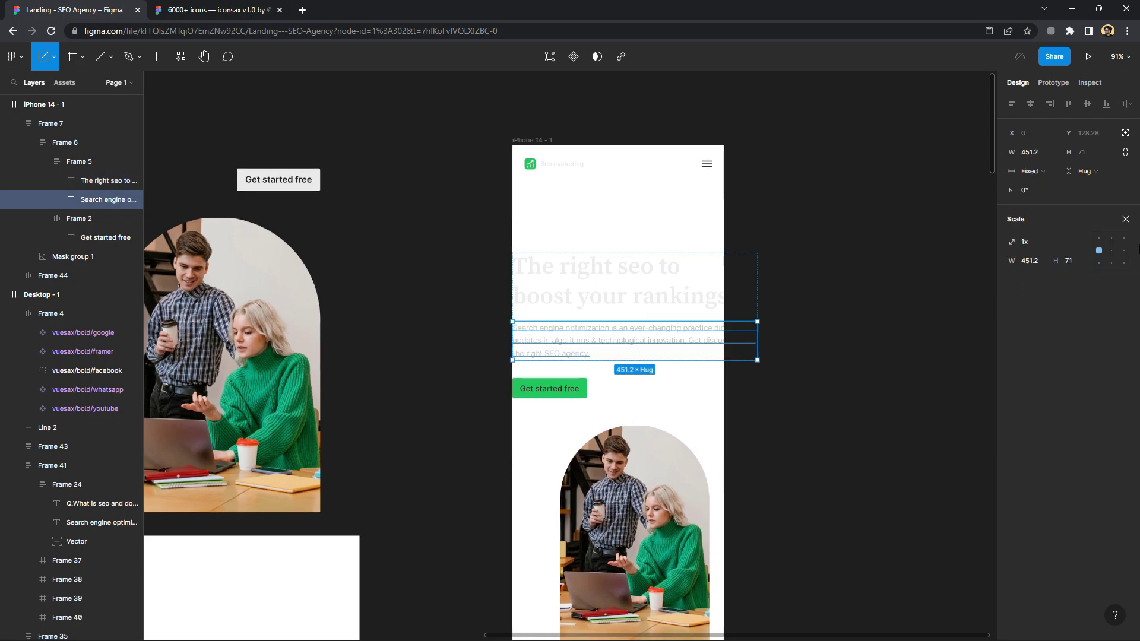
left_click(1118, 219)
mouse_move(760, 350)
left_mouse_down()
mouse_move(678, 350)
mouse_move(715, 356)
left_mouse_up()
left_click(1025, 363)
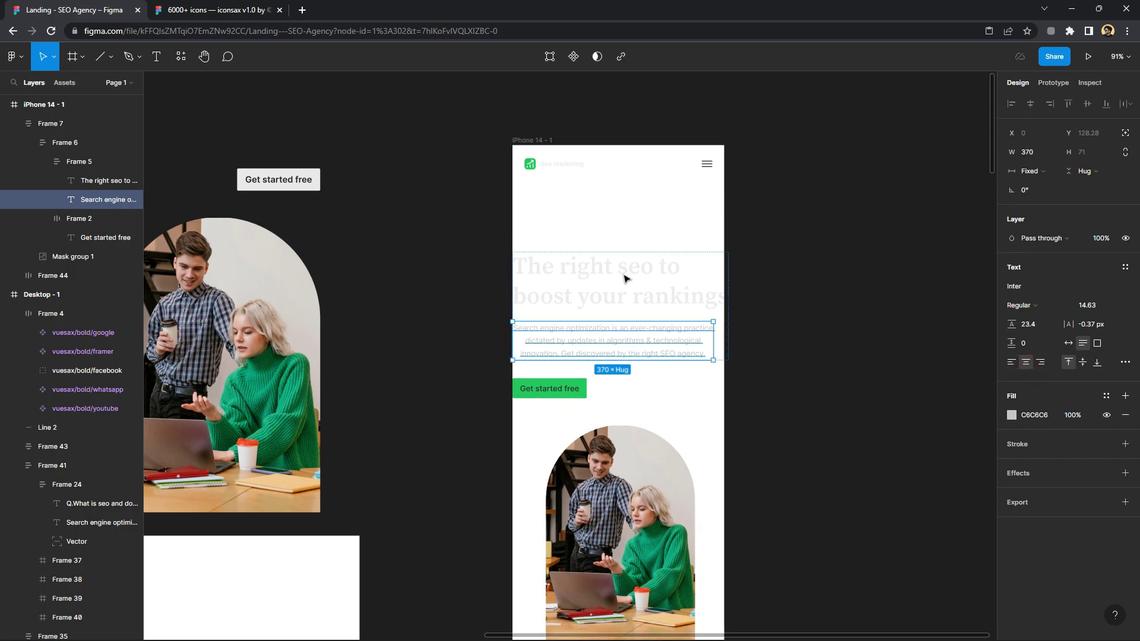
left_click(601, 268)
left_click(1029, 367)
left_click(789, 374)
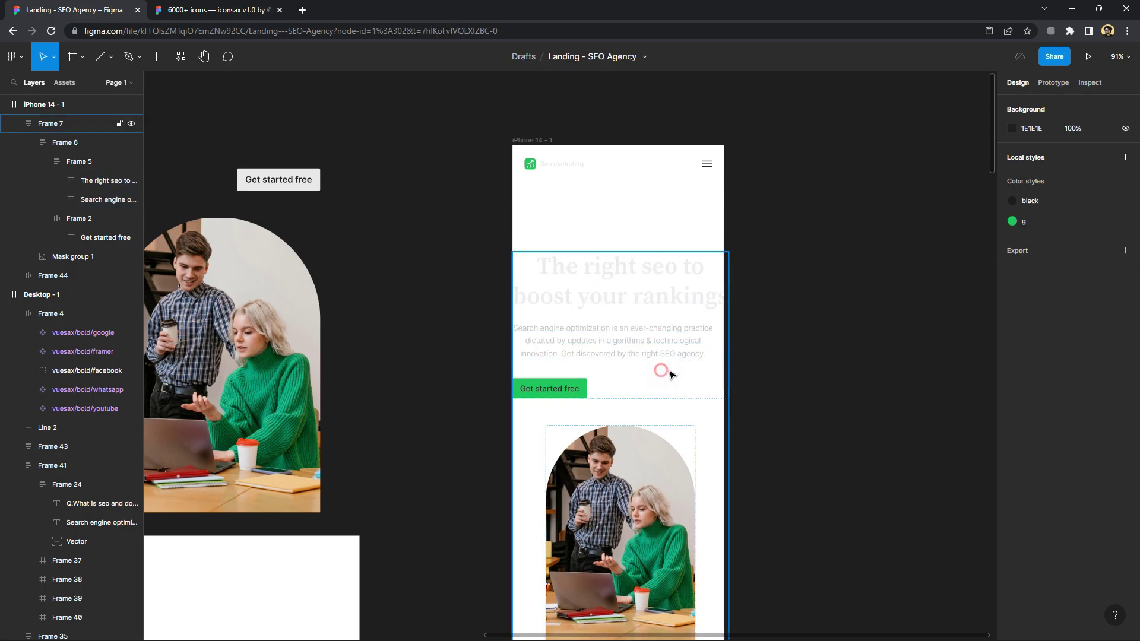
left_click(671, 371)
left_click(1081, 288)
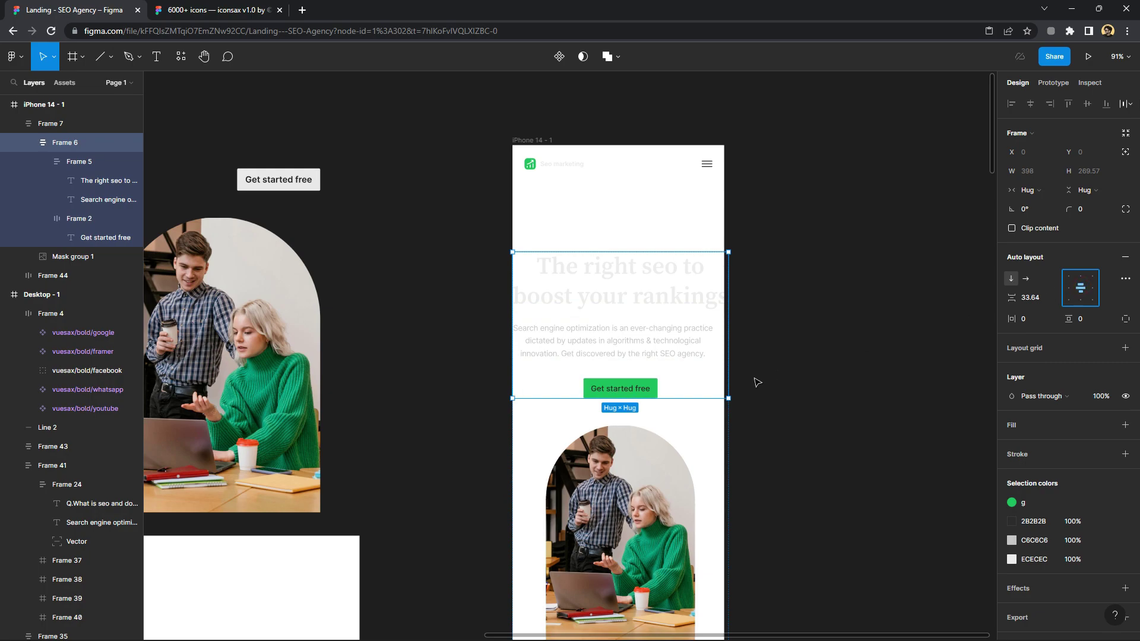
left_click(756, 381)
Set the hero heading to font size 35 and reduce the hero item gap to 32
left_click(656, 348)
left_click(673, 293)
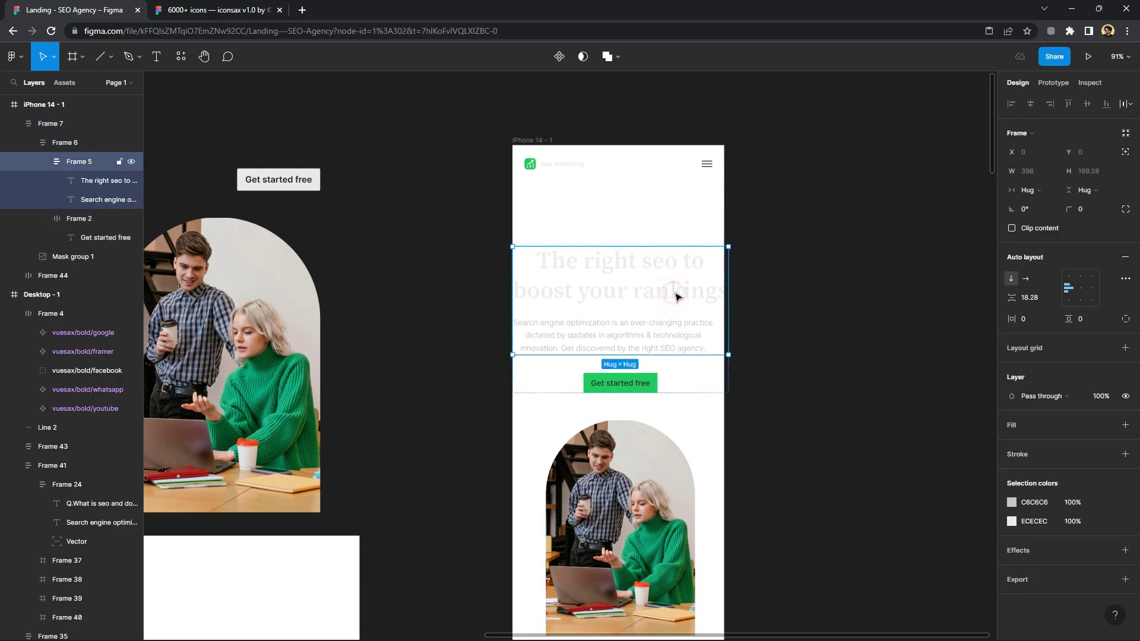
left_click(675, 292)
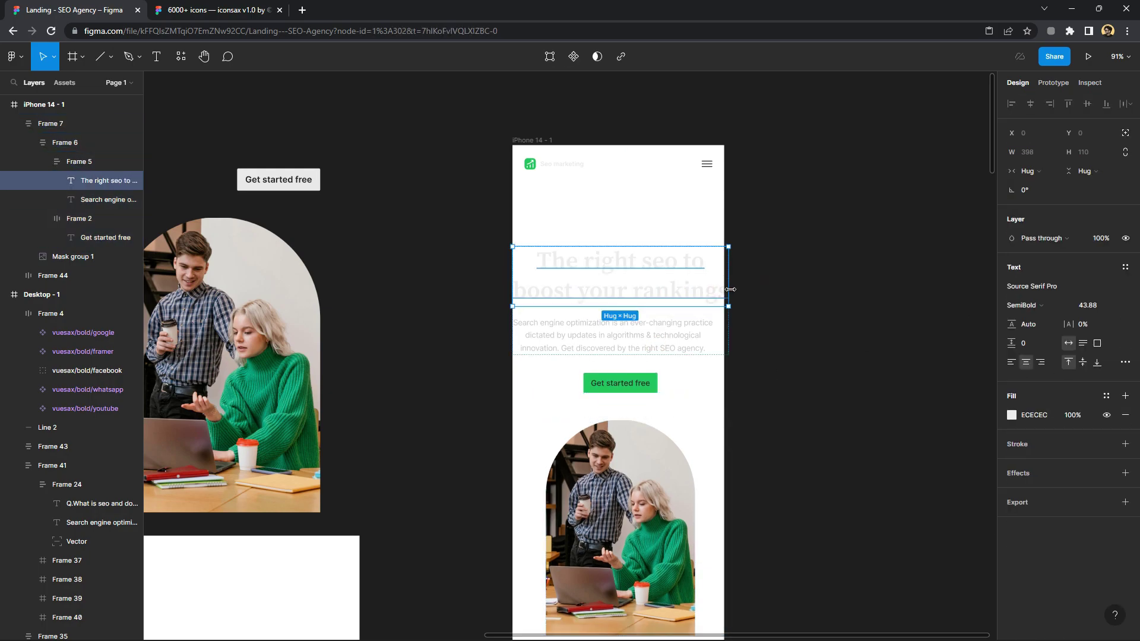
left_click_drag(730, 289, 723, 286)
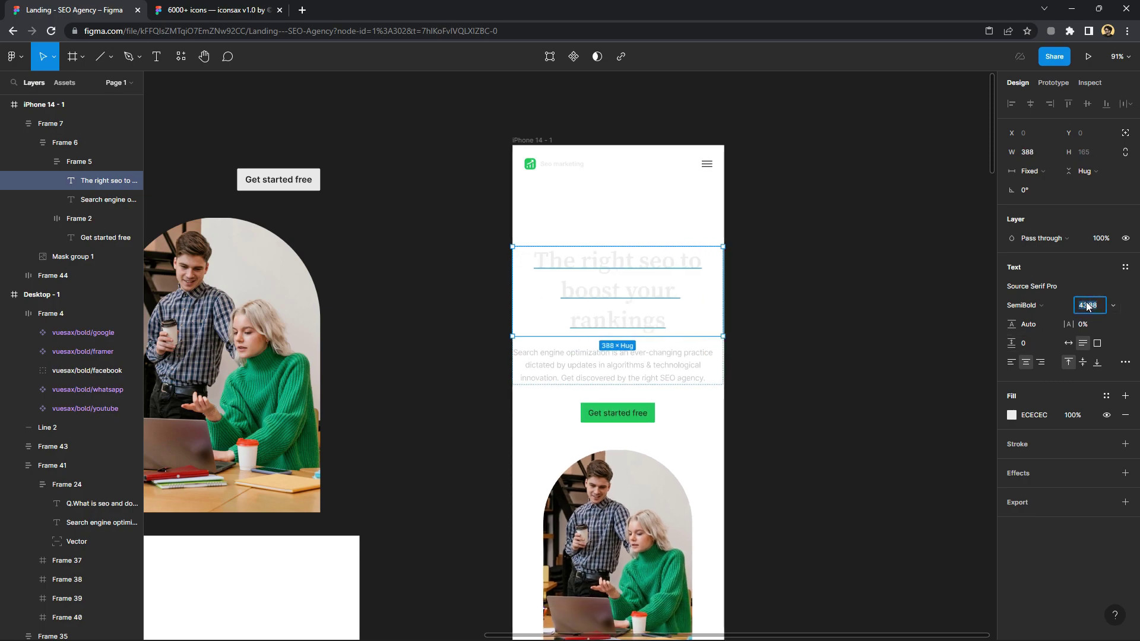
left_click(1090, 304)
type("35")
key("Return")
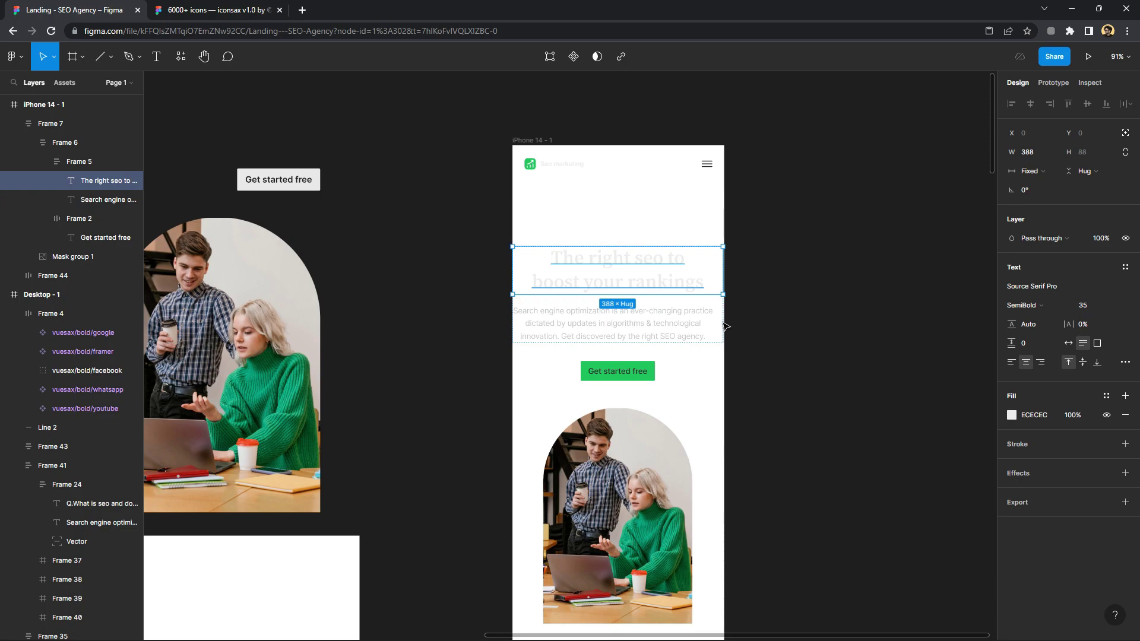
left_click(777, 363)
left_click(675, 368)
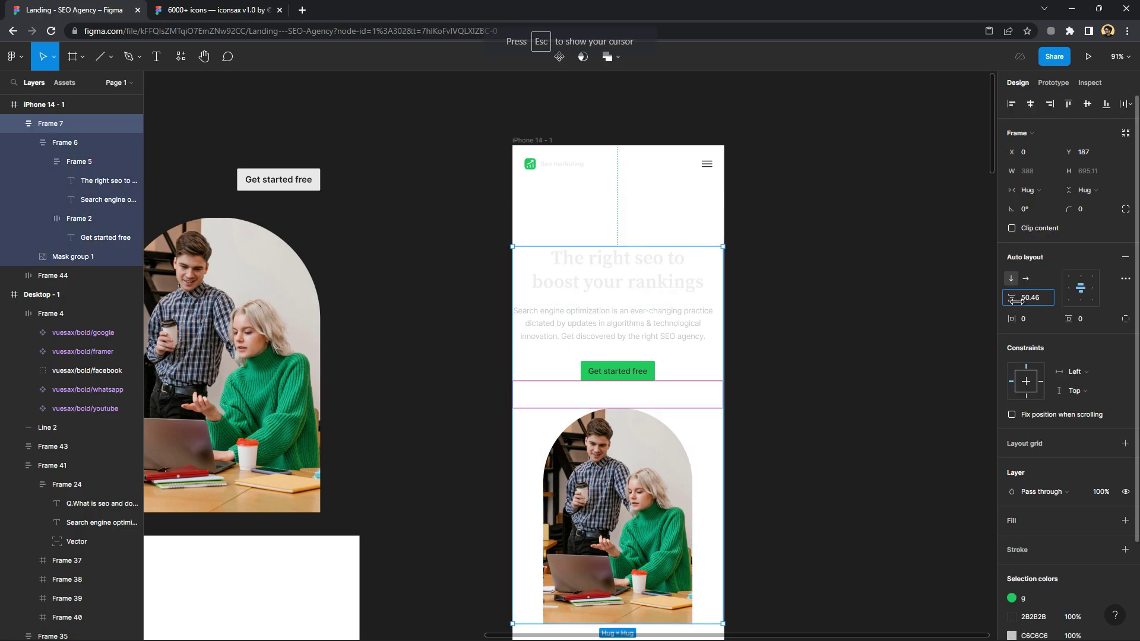
left_click_drag(1016, 300, 1003, 300)
Move the hero group up, place the photo above the heading, and select header and hero
left_click_drag(565, 297, 570, 254)
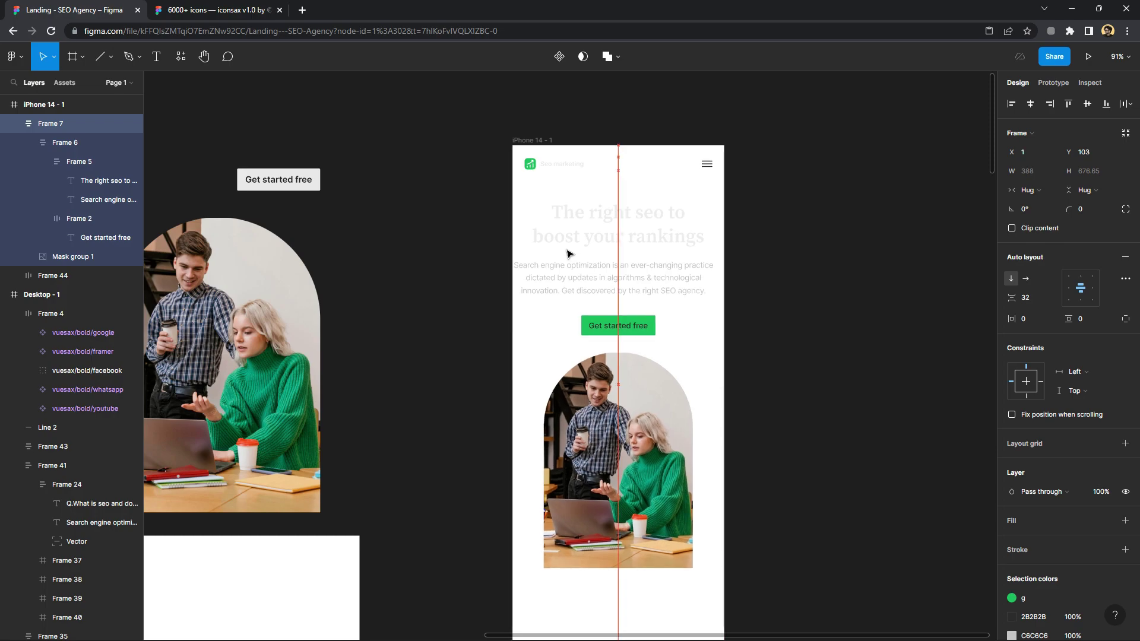
left_click(600, 453)
key("Up")
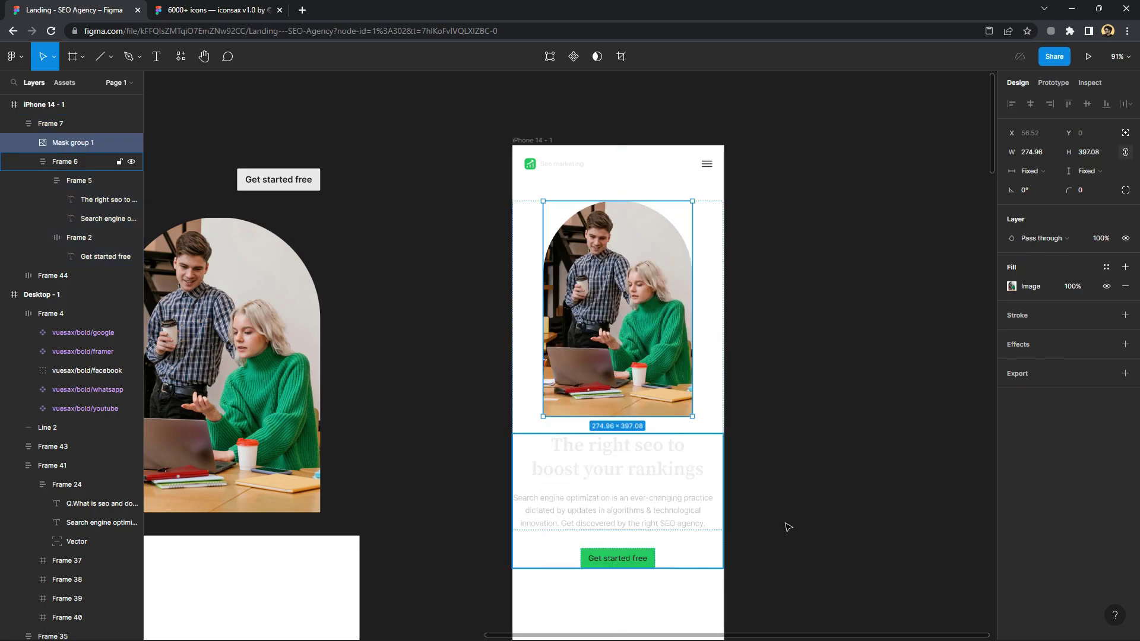
left_click(855, 579)
left_click_drag(850, 594, 530, 139)
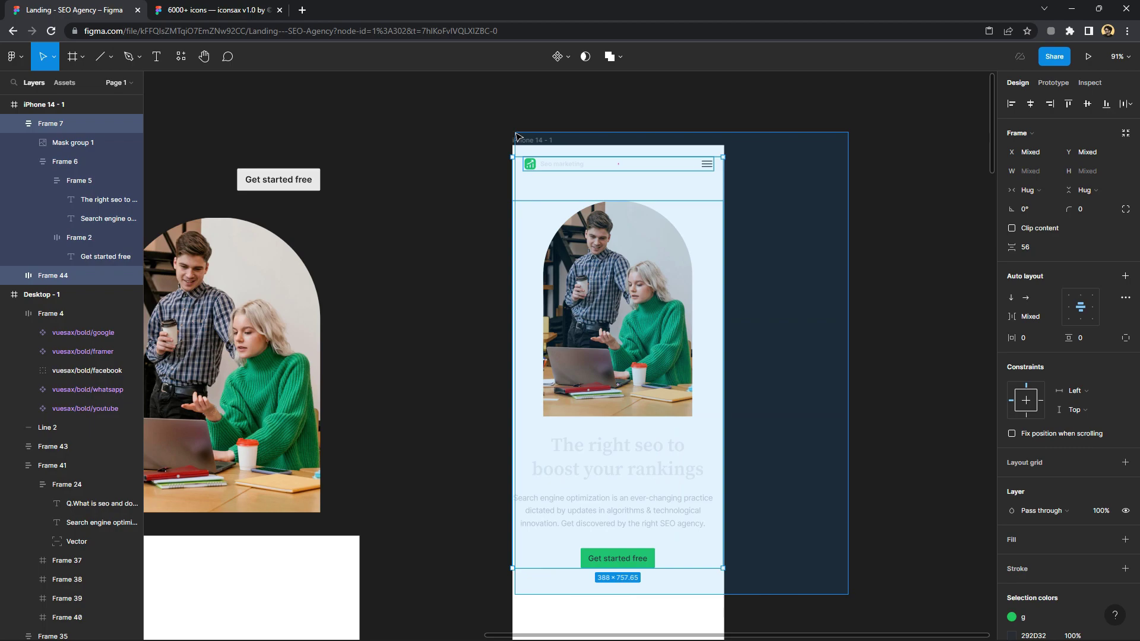
Wrap header and hero in an auto-layout frame filled with the sampled dark 1E1E1E colour
right_click(598, 259)
left_click(621, 402)
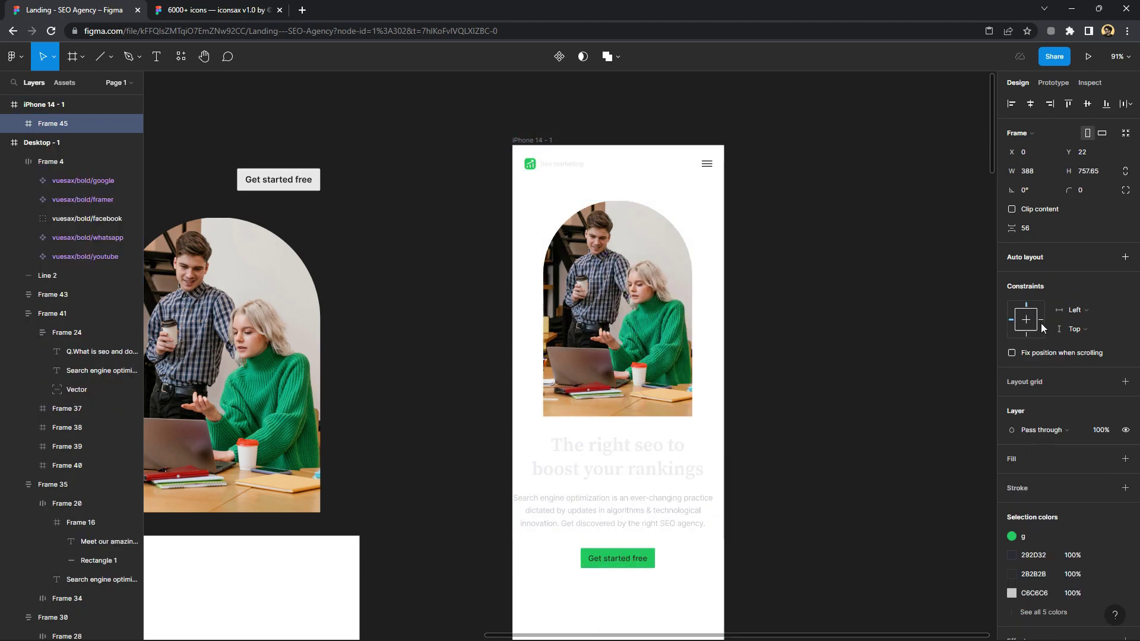
left_click(1126, 256)
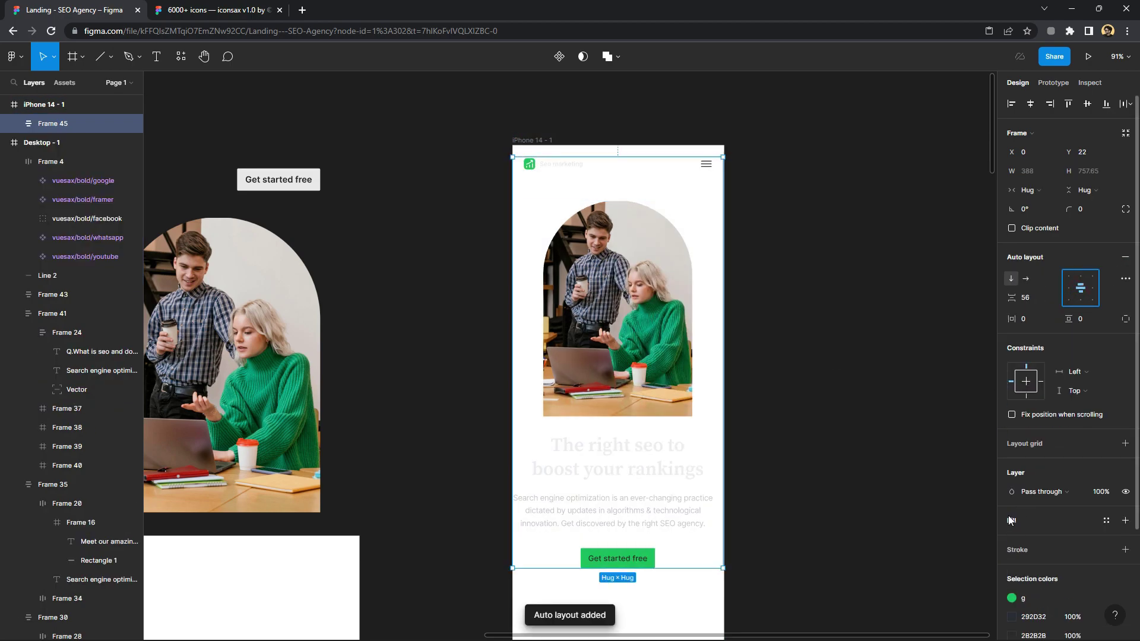
left_click(1125, 520)
left_click(1012, 539)
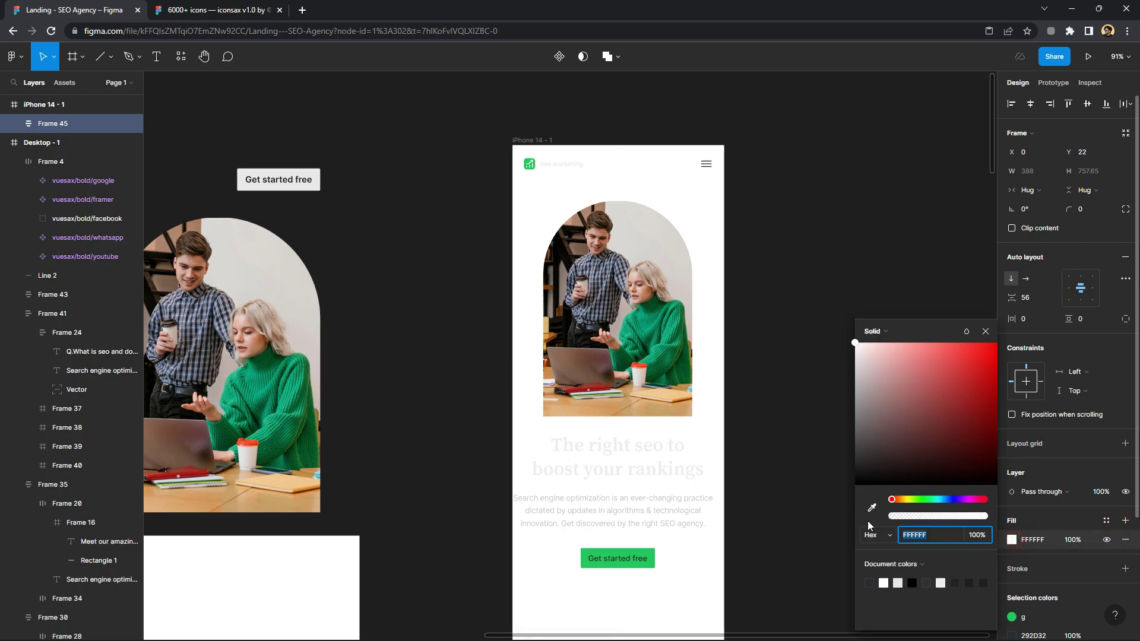
left_click(872, 508)
left_click(292, 228)
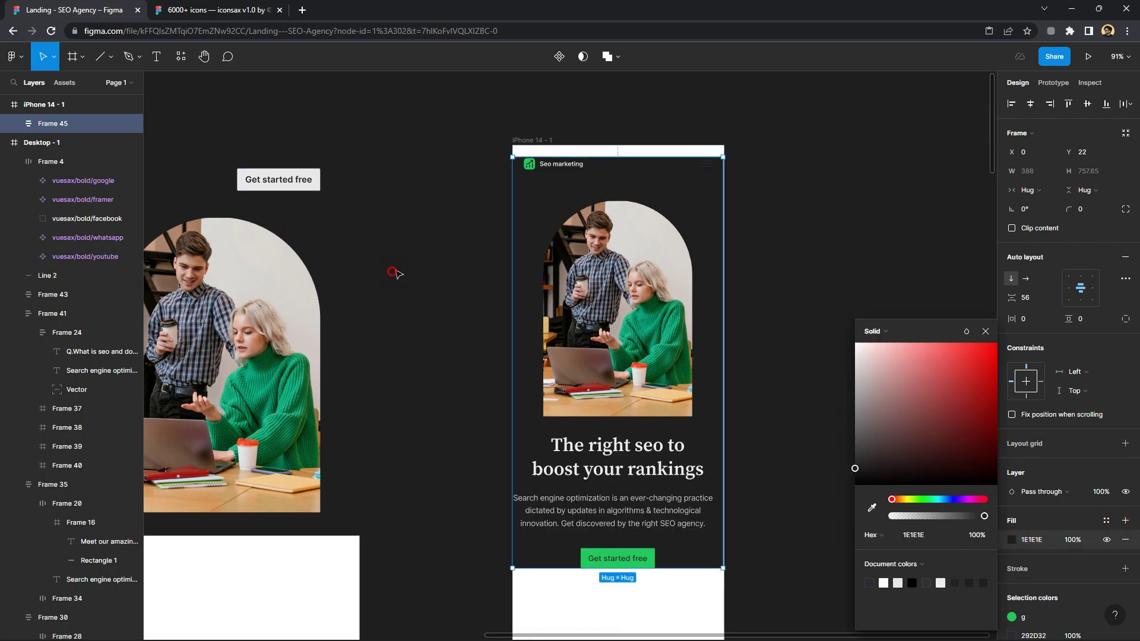
key("Escape")
Align the dark frame to the phone's top and widen it to 390
left_click_drag(594, 167, 598, 134)
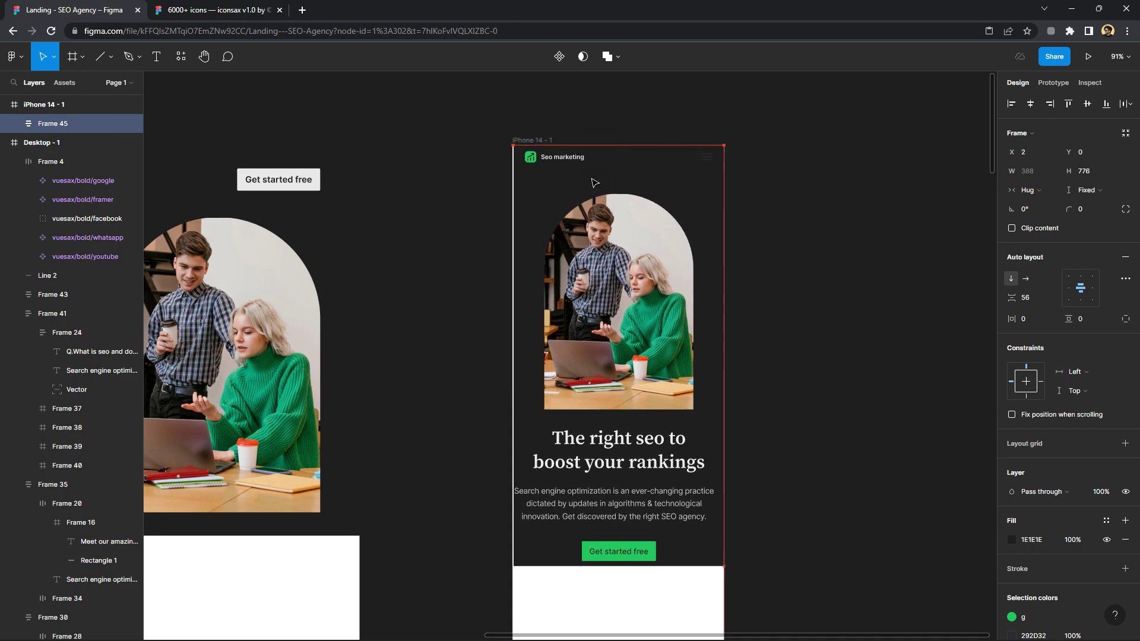
mouse_move(520, 204)
left_mouse_down()
mouse_move(703, 219)
mouse_move(605, 207)
left_mouse_up()
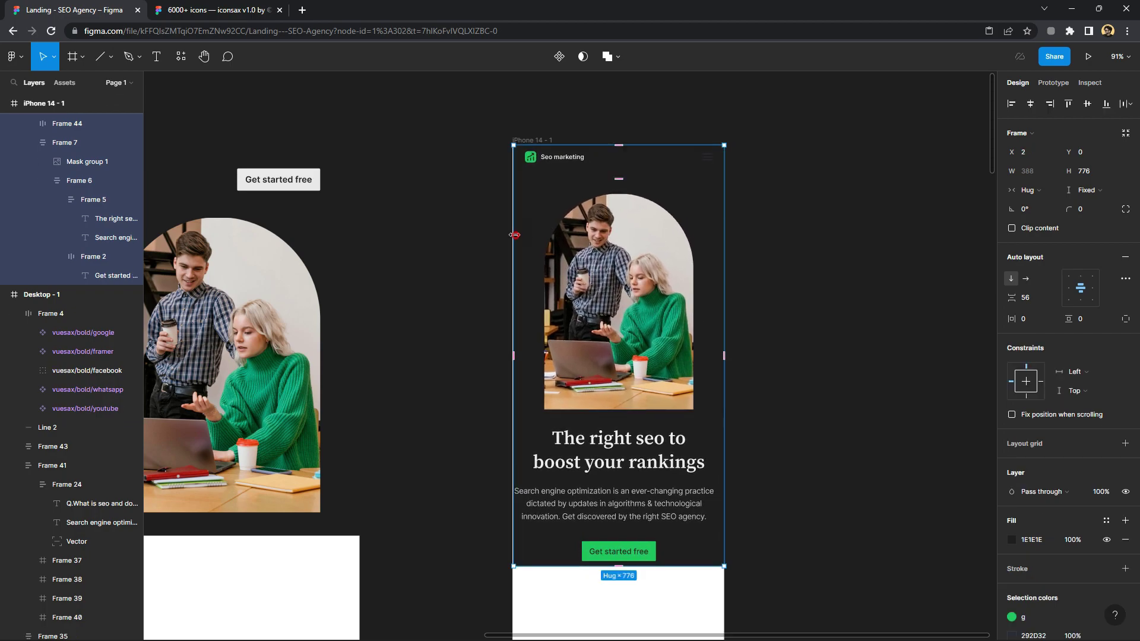
left_click_drag(514, 235, 510, 235)
left_click(857, 287)
scroll(777, 331, "down", 1)
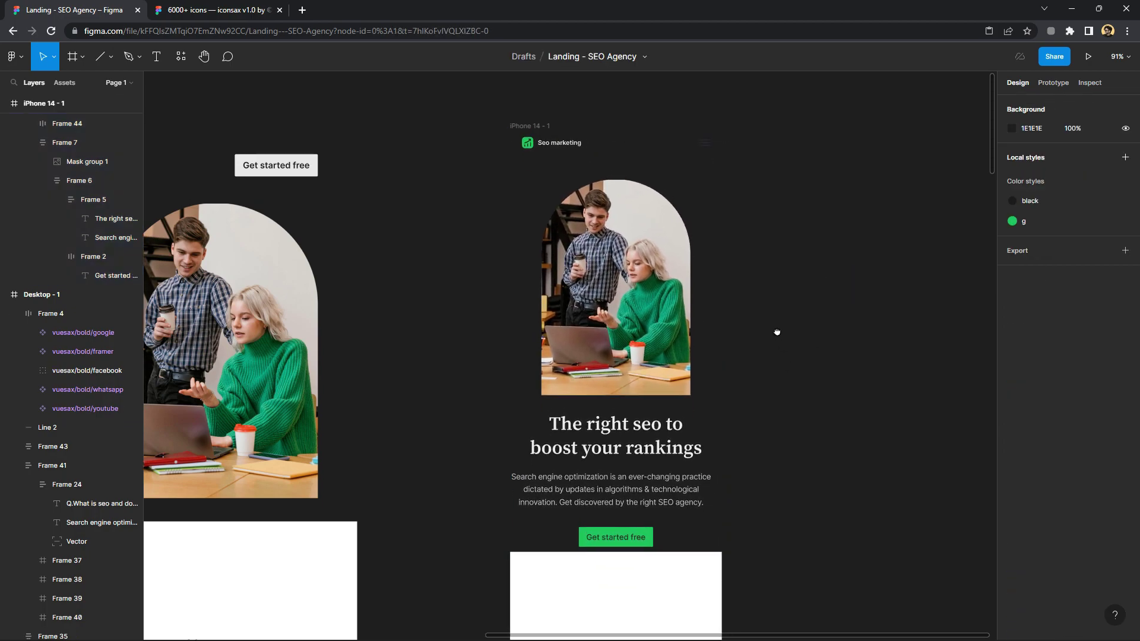
left_click(654, 529)
Make the dark mobile frame taller and move the hero text group above the photo
left_click_drag(655, 541, 654, 555)
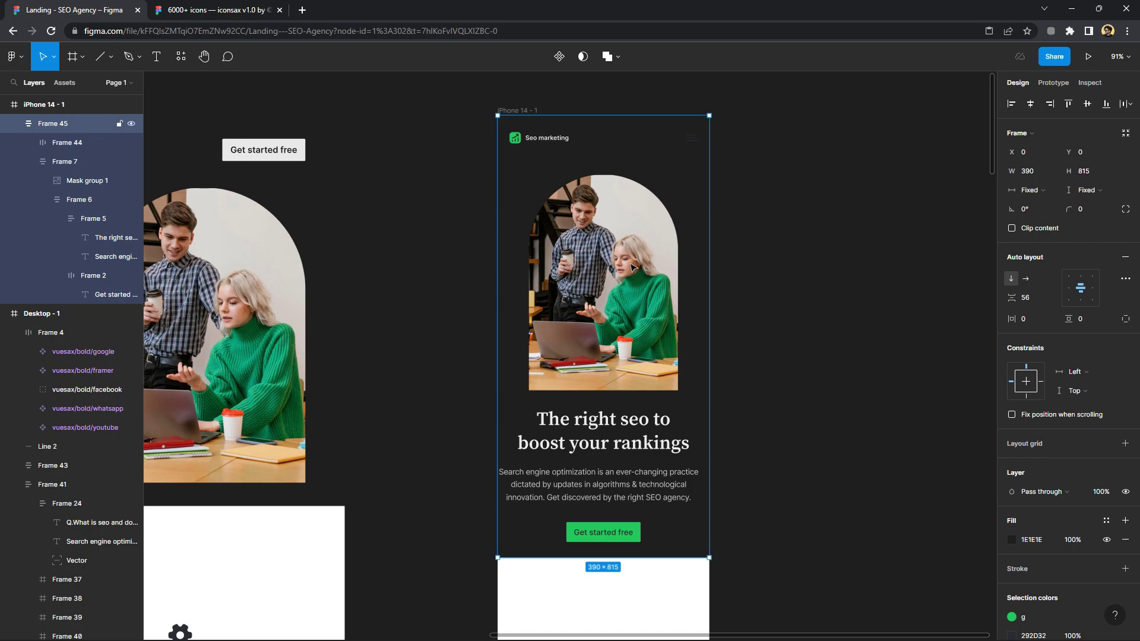
double_click(609, 456)
double_click(610, 451)
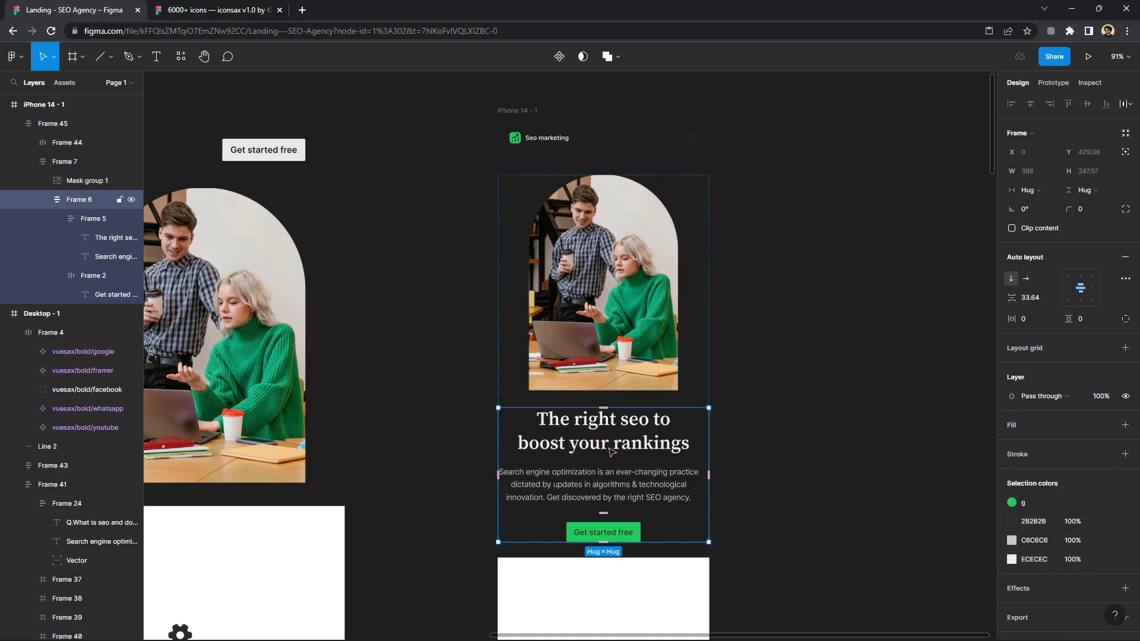
key("Up")
left_click(796, 386)
Make the header menu icon white and turn the canvas background grey
scroll(794, 383, "down", 3)
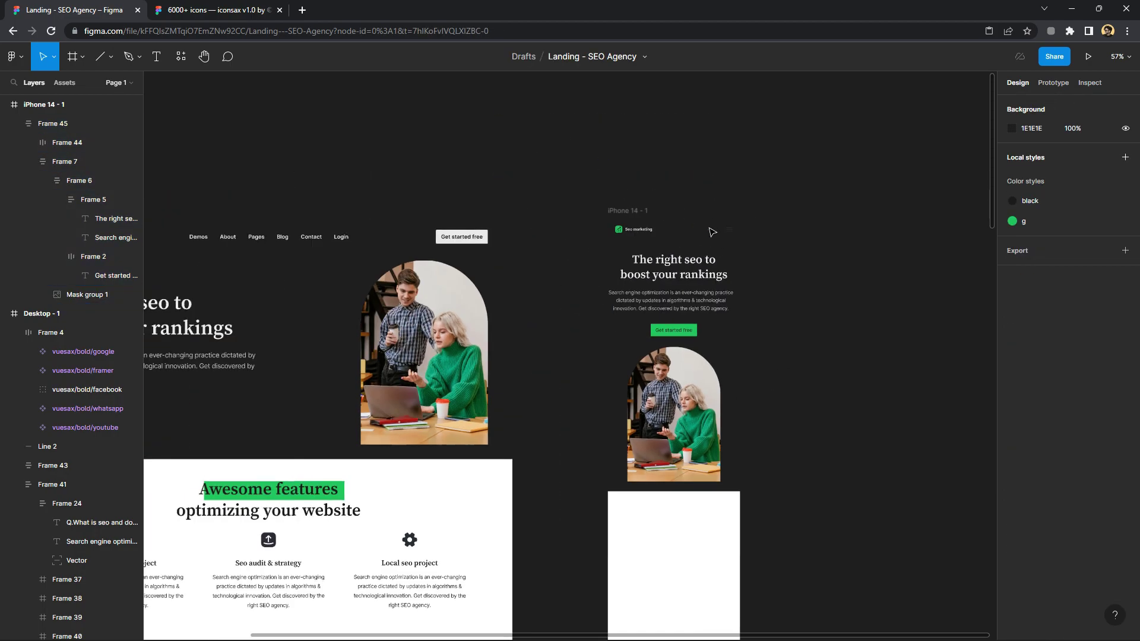
double_click(726, 234)
scroll(730, 236, "up", 3)
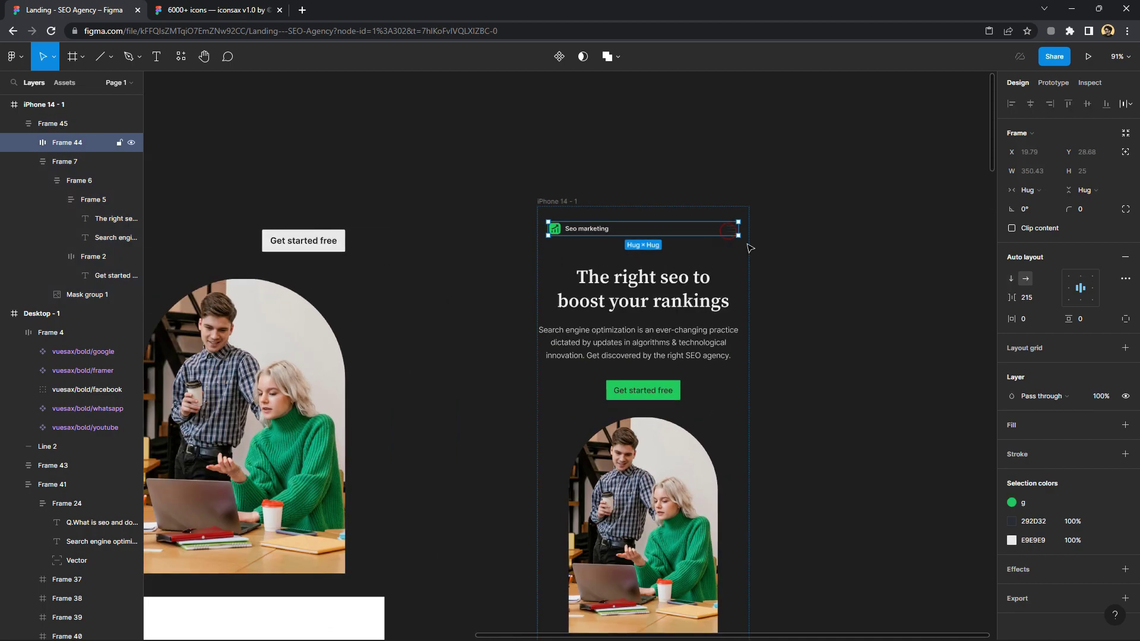
left_click(729, 229)
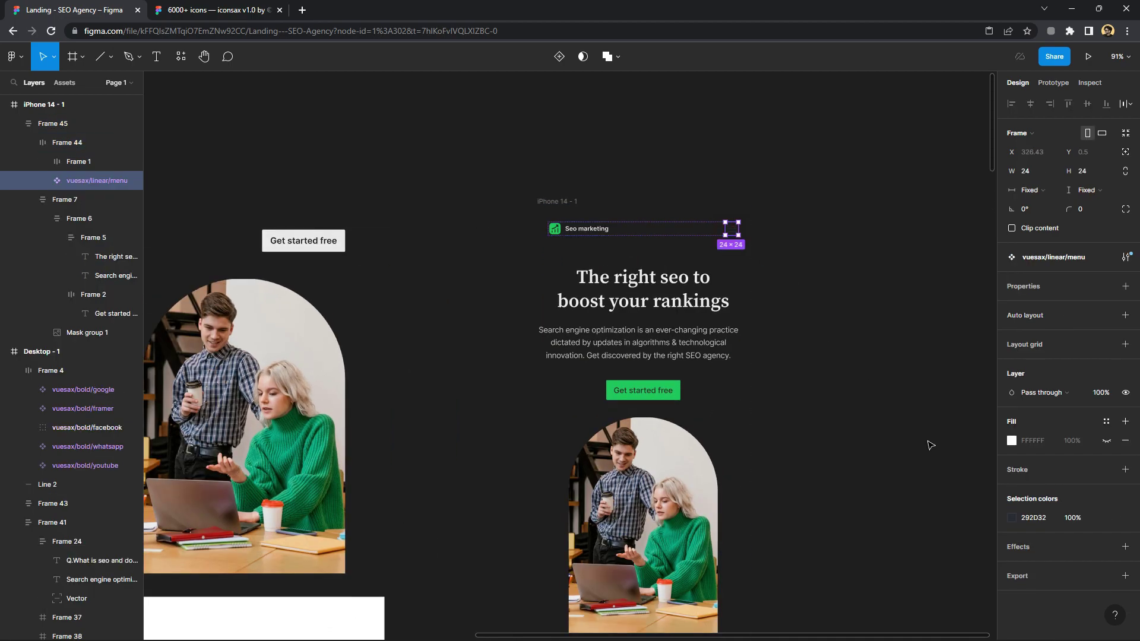
left_click(1013, 519)
left_click(798, 287)
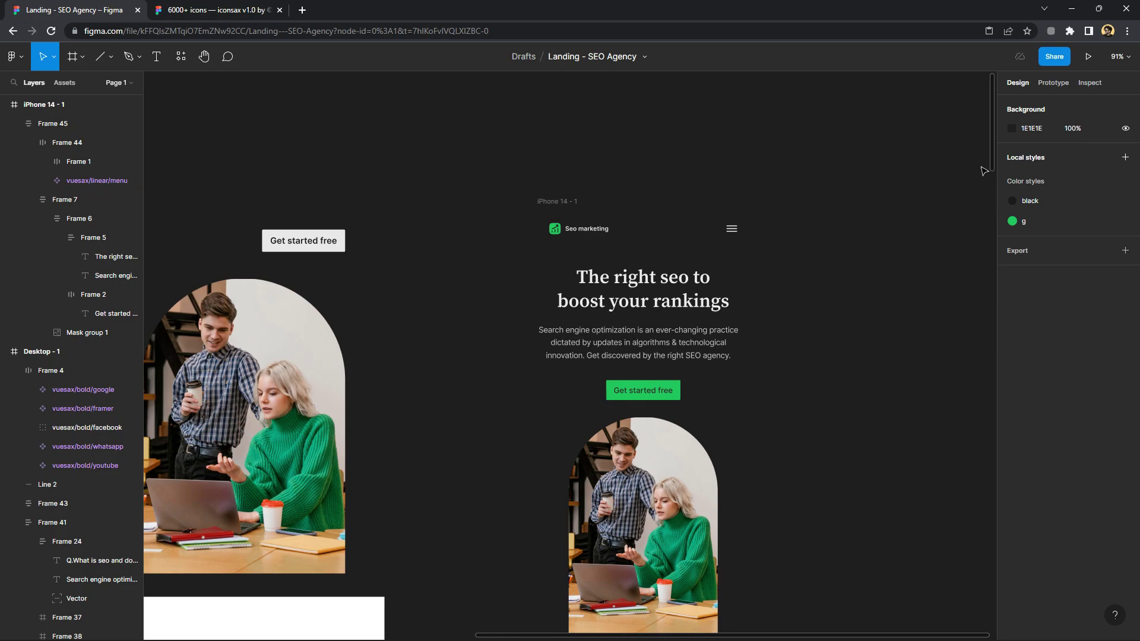
left_click(1012, 129)
mouse_move(935, 192)
left_mouse_down()
mouse_move(783, 214)
mouse_move(766, 264)
left_mouse_up()
Narrow the hero paragraph to 282 wide so it wraps onto four centred lines
left_click(650, 347)
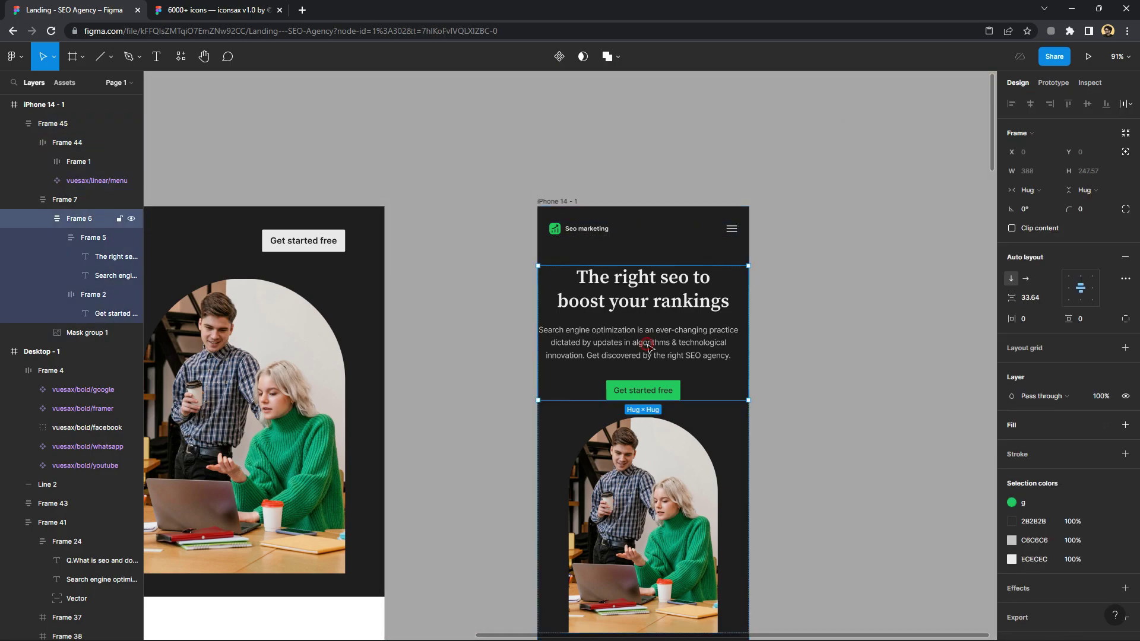
double_click(647, 344)
key("Escape")
left_click_drag(739, 344, 651, 343)
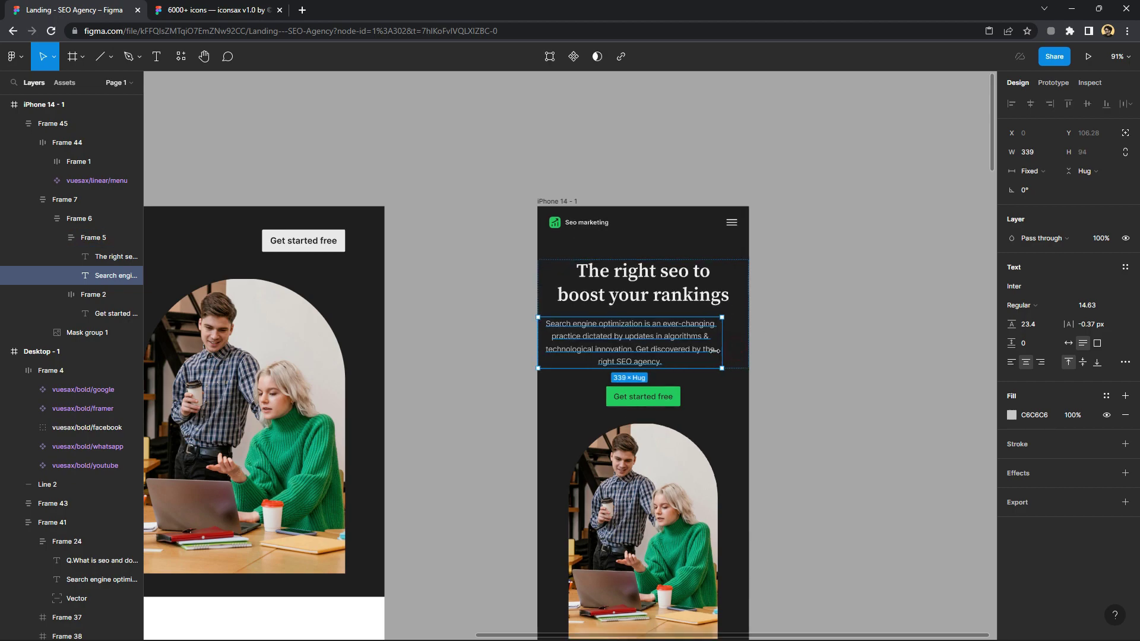
left_click(732, 336)
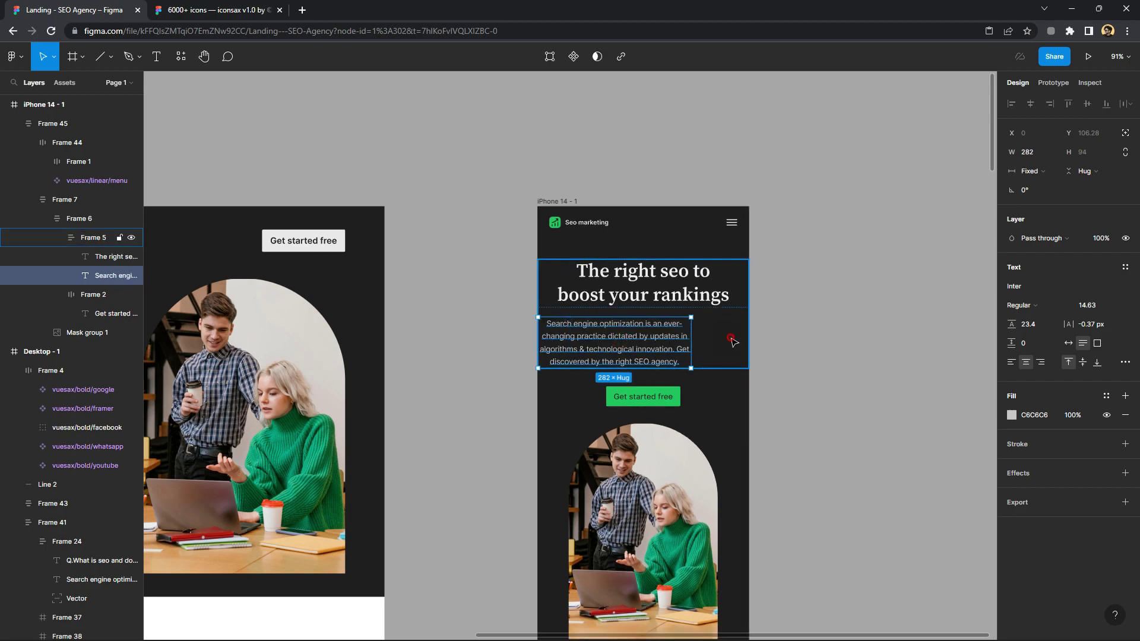
left_click(1081, 288)
left_click(788, 339)
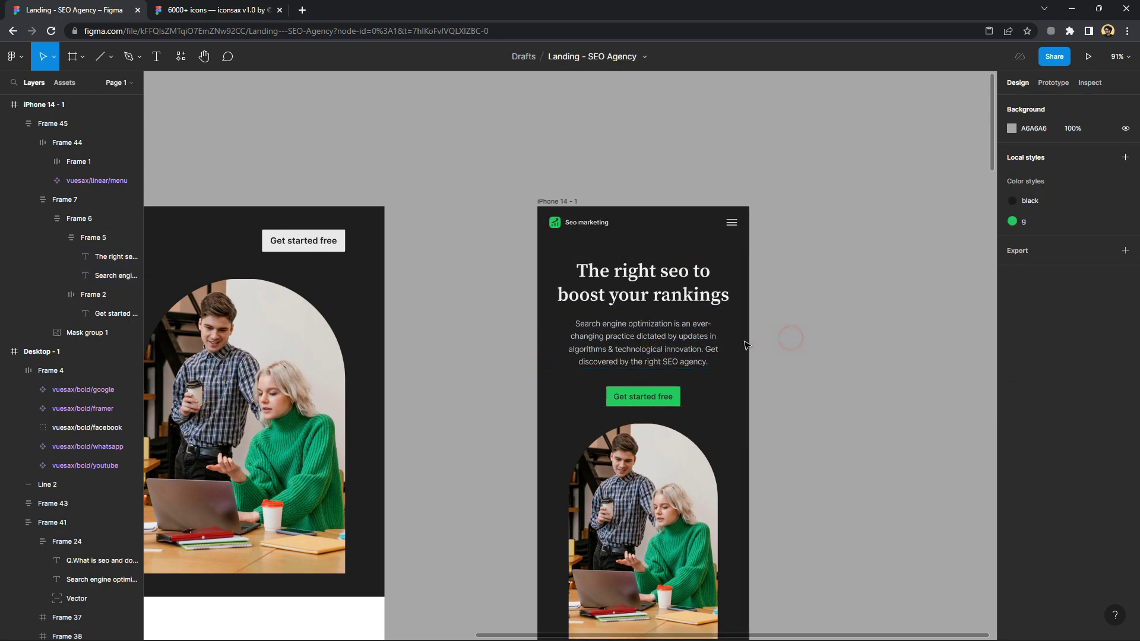
left_click(723, 335)
scroll(762, 354, "down", 3)
Alt-drag a copy of the desktop Awesome features section beside the phone
scroll(809, 445, "down", 3)
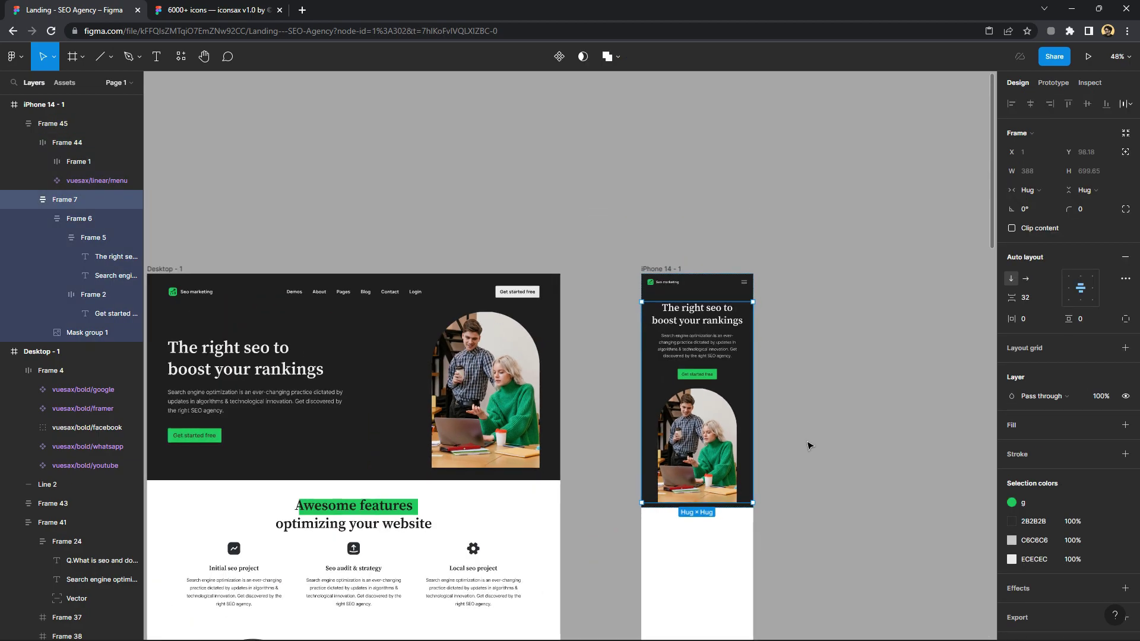
scroll(677, 415, "right", 3)
left_click(669, 412)
scroll(573, 404, "down", 2)
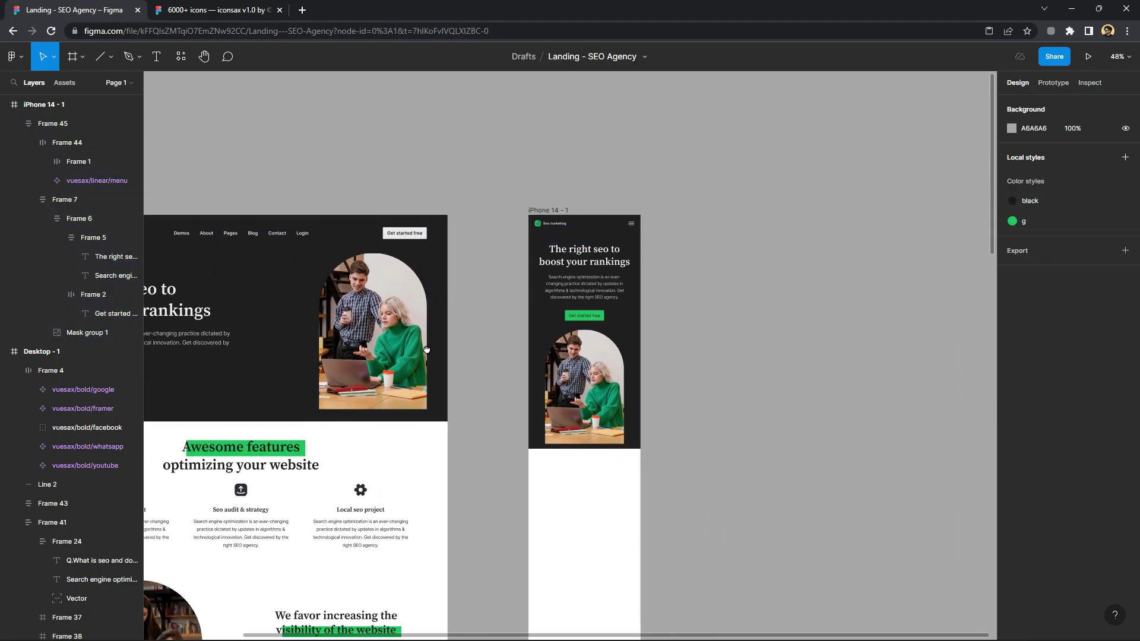
scroll(573, 404, "down", 3)
left_click(307, 412)
left_click_drag(345, 403, 817, 308)
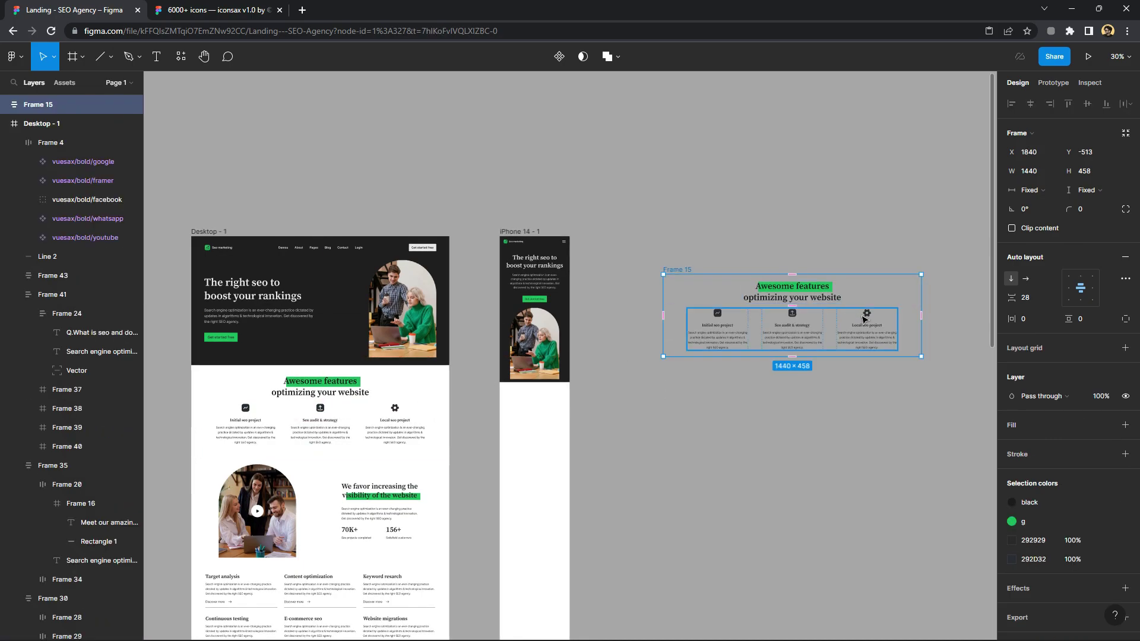
Stack the copied feature cards vertically with auto layout and narrow the section to one column
left_click(864, 319)
left_click(1011, 278)
left_click(912, 348)
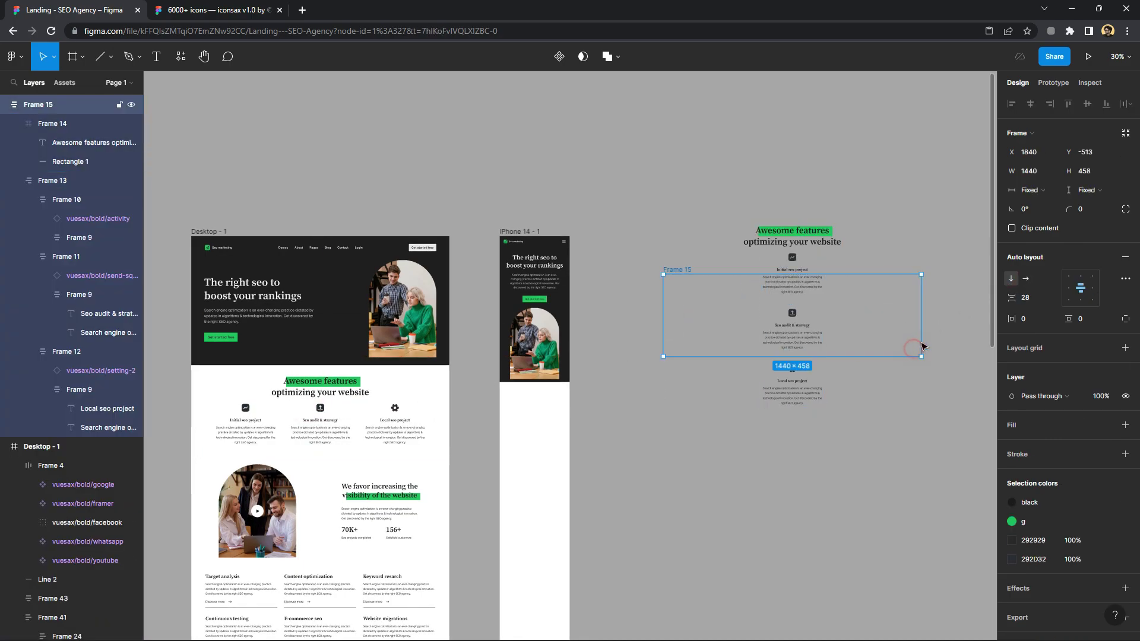
mouse_move(870, 340)
left_mouse_down()
mouse_move(775, 336)
mouse_move(729, 496)
left_mouse_up()
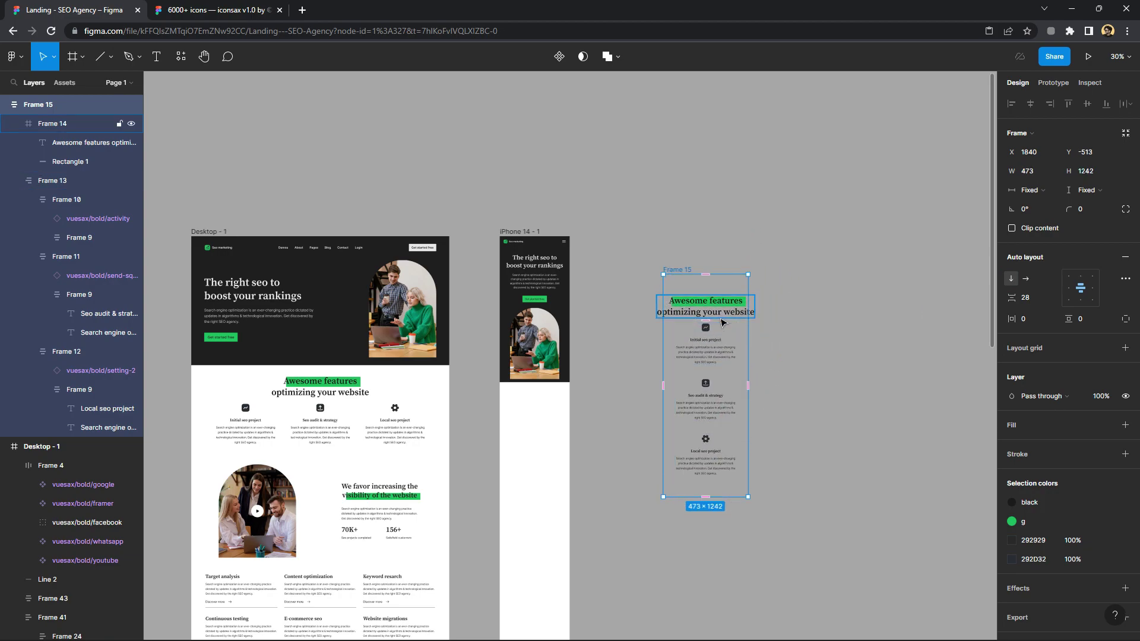
left_click(789, 344)
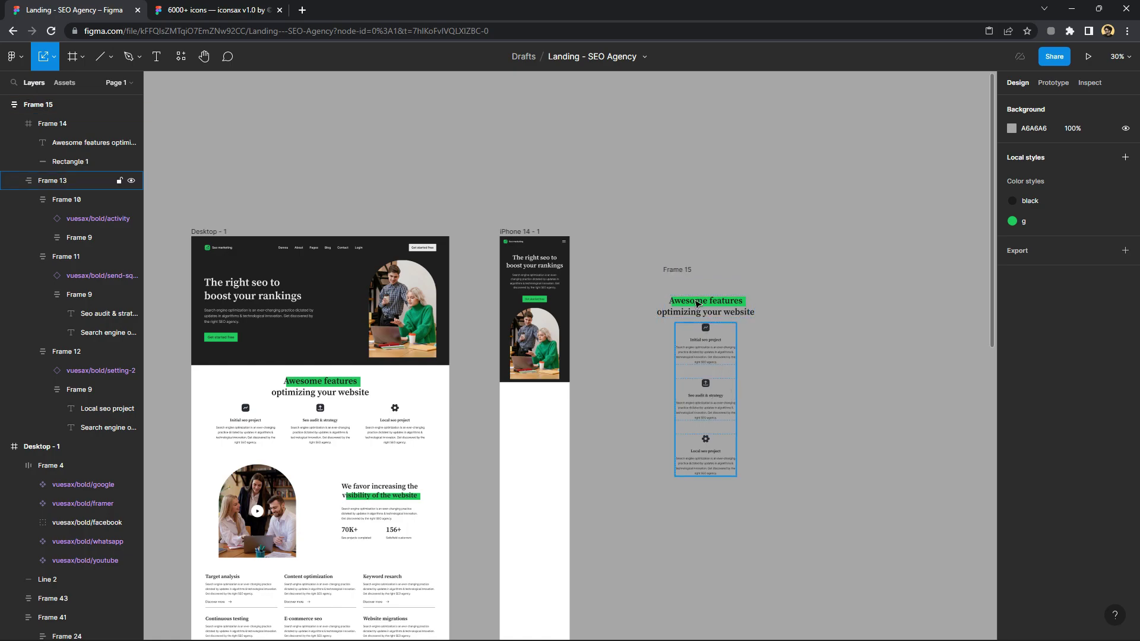
Scale the features section down with K to about 0.82x and place it under the phone hero
left_click(683, 277)
key("k")
left_click_drag(737, 497, 735, 461)
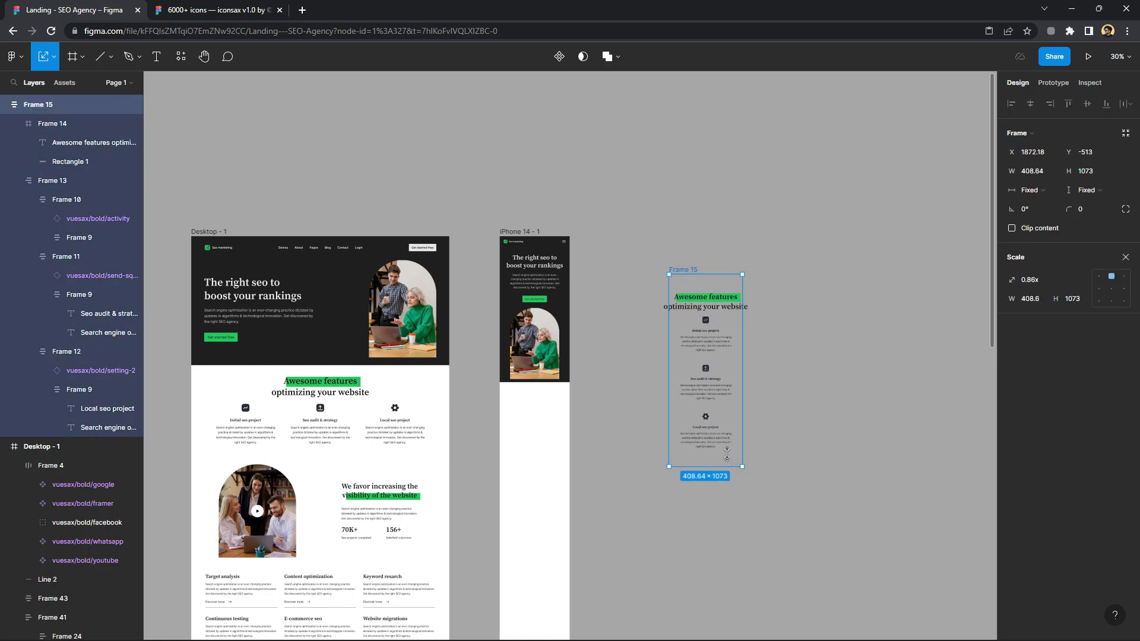
left_click_drag(695, 356, 523, 461)
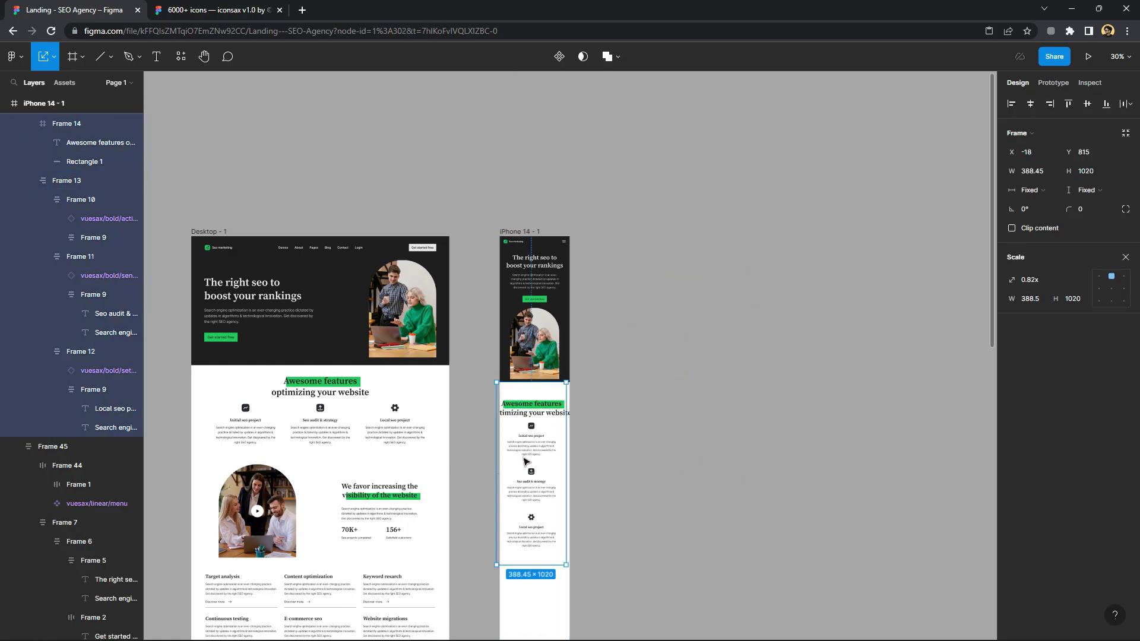
scroll(568, 520, "up", 5)
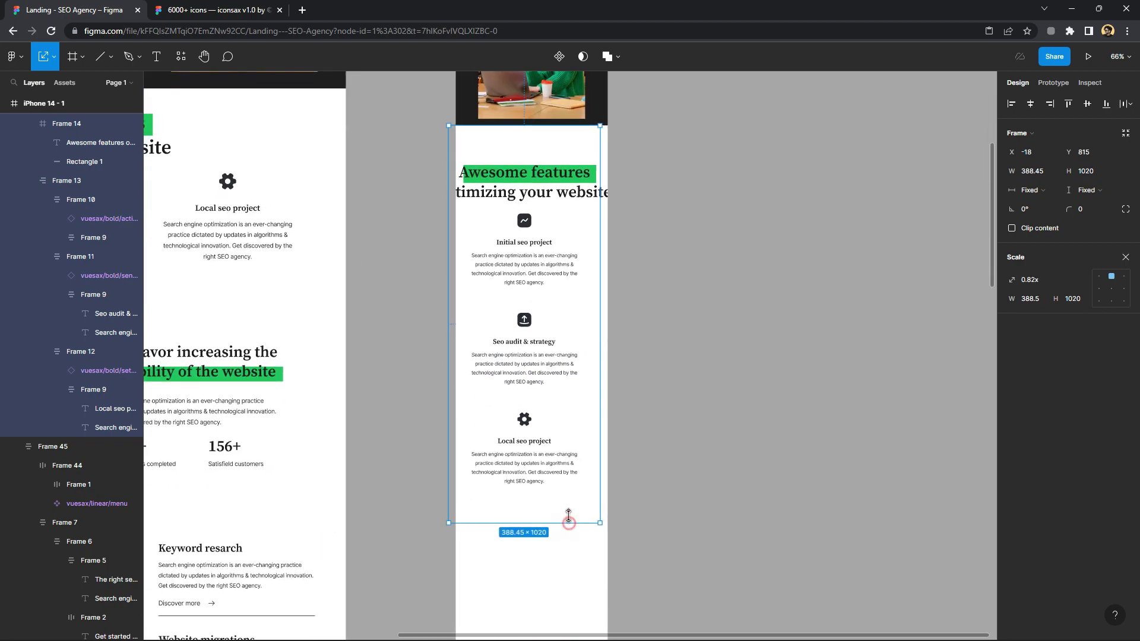
left_click_drag(568, 517, 564, 482)
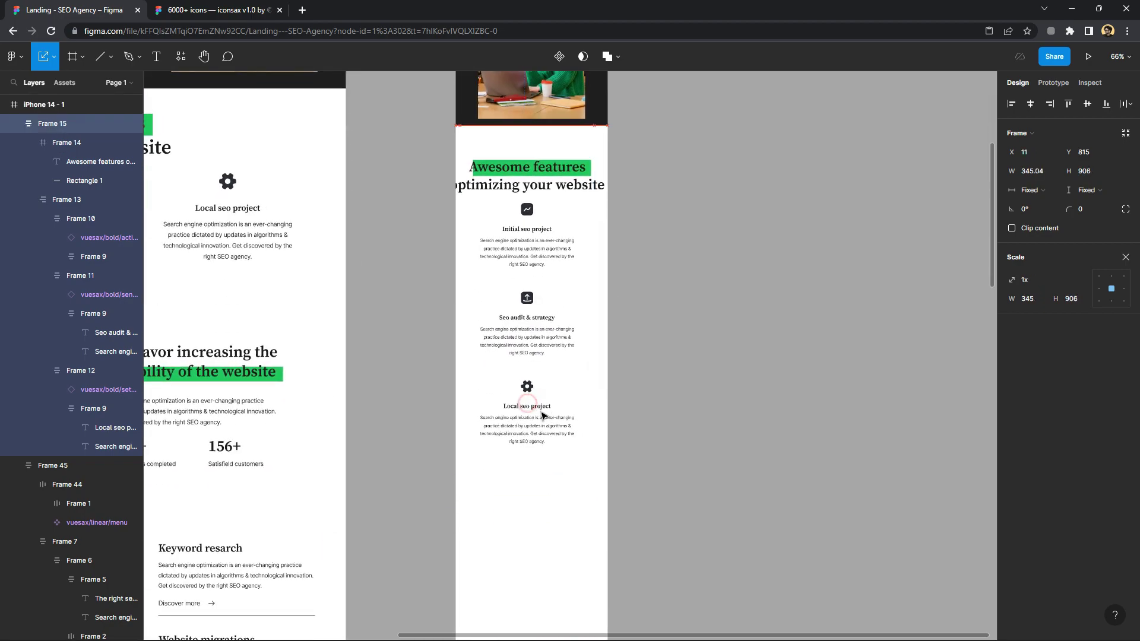
left_click_drag(542, 415, 547, 424)
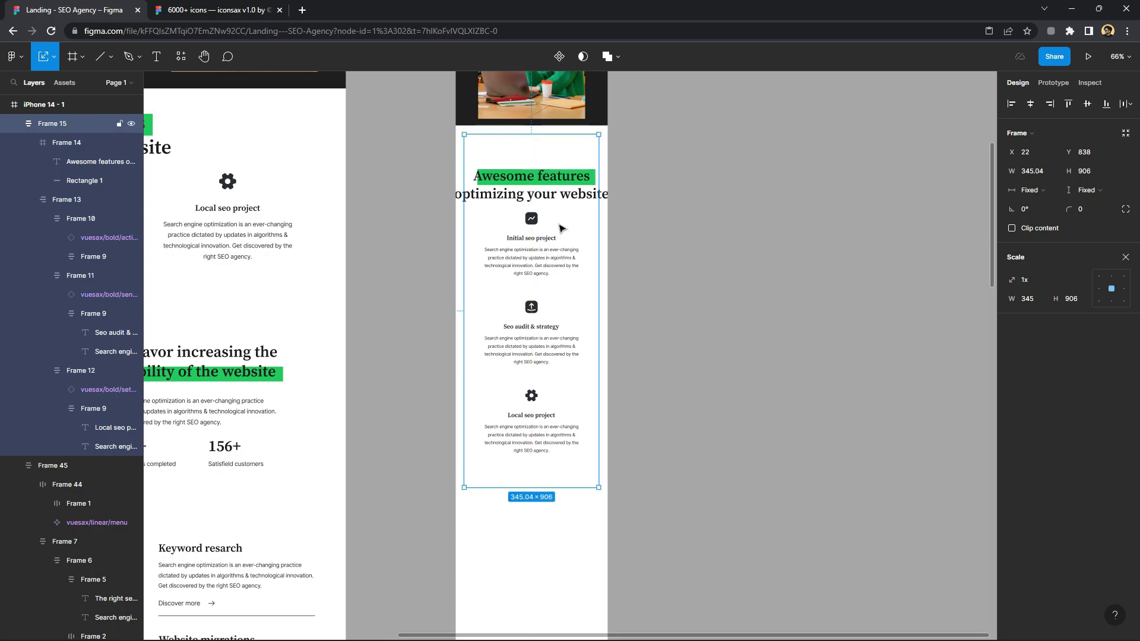
Shrink the features heading slightly and resize the section to 389×827 inside iPhone 14 - 1
double_click(560, 198)
left_click_drag(610, 195, 552, 194)
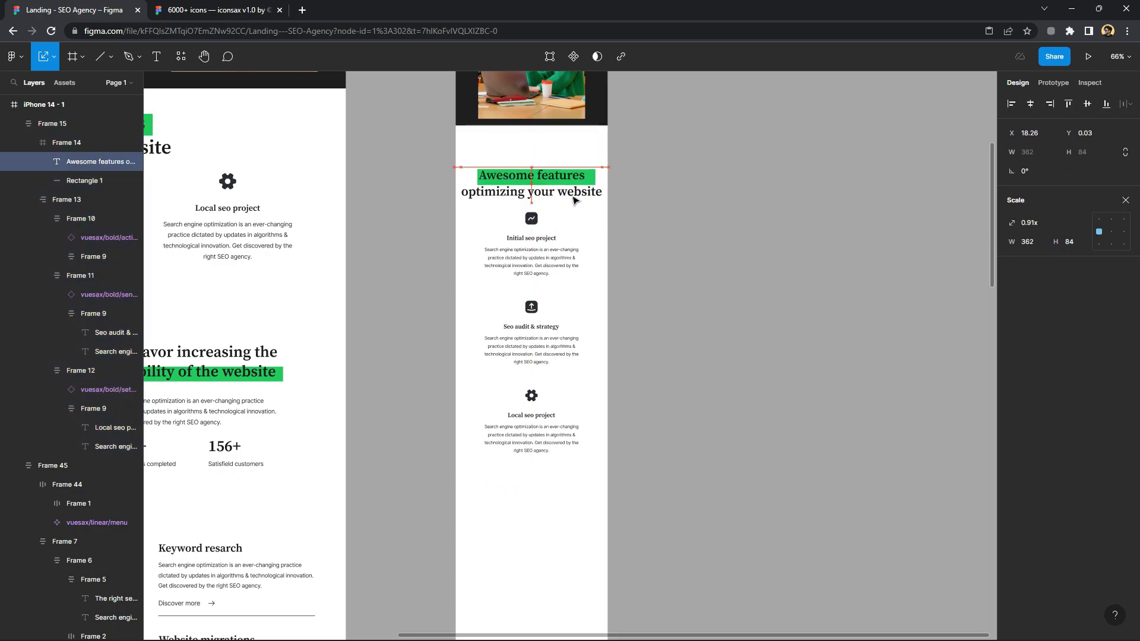
left_click(1125, 200)
left_click(595, 261)
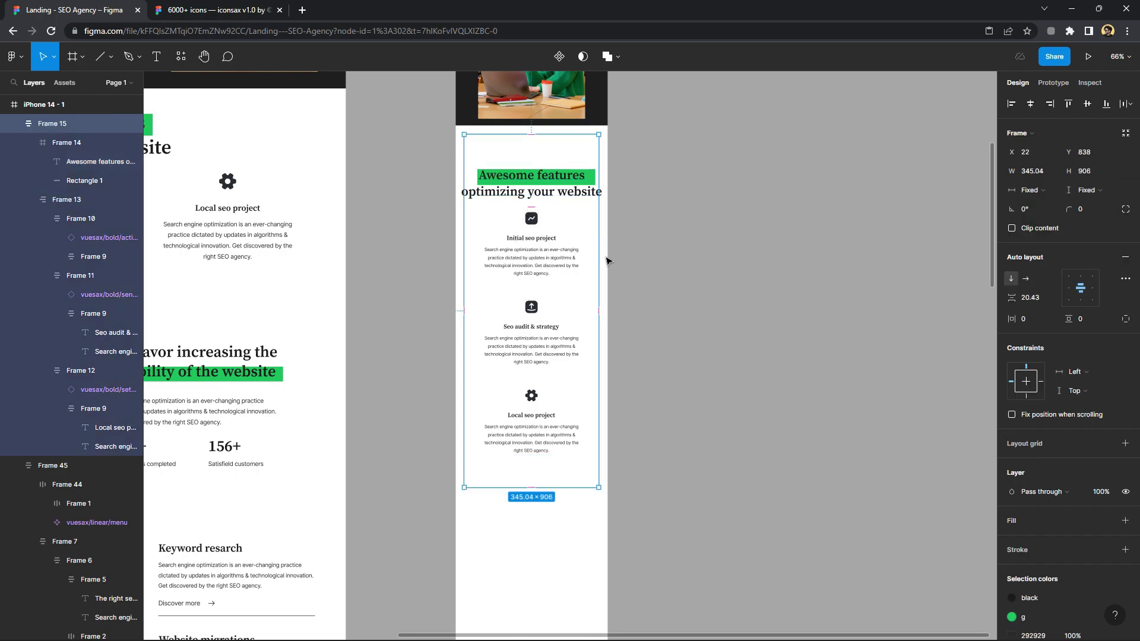
left_click_drag(597, 264, 607, 267)
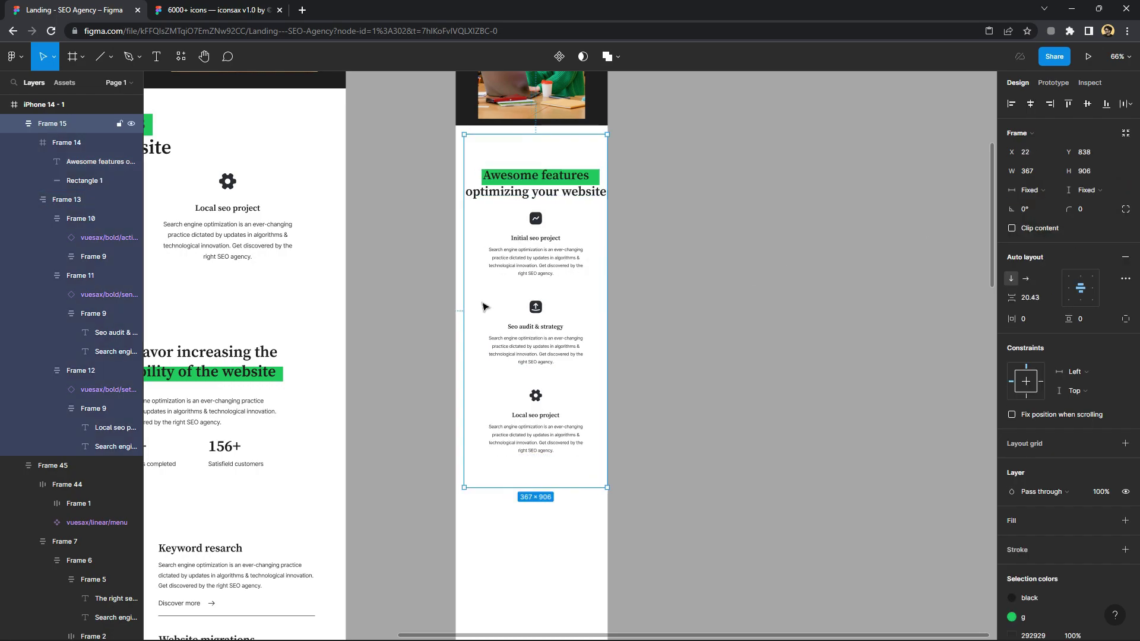
left_click_drag(462, 308, 454, 306)
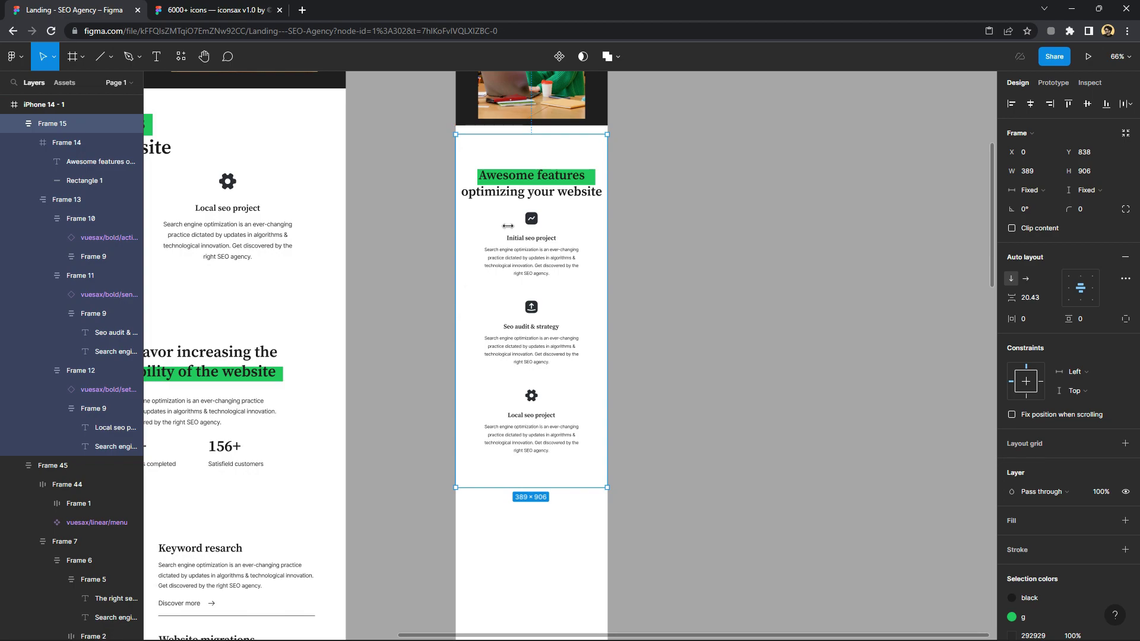
left_click_drag(555, 137, 556, 127)
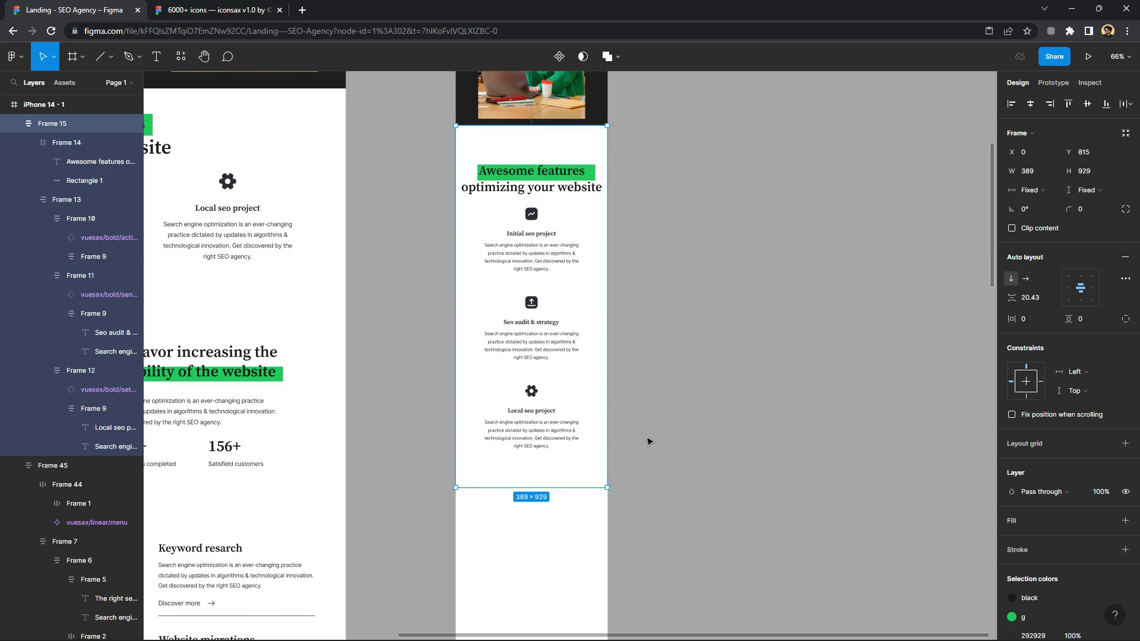
left_click_drag(580, 487, 581, 446)
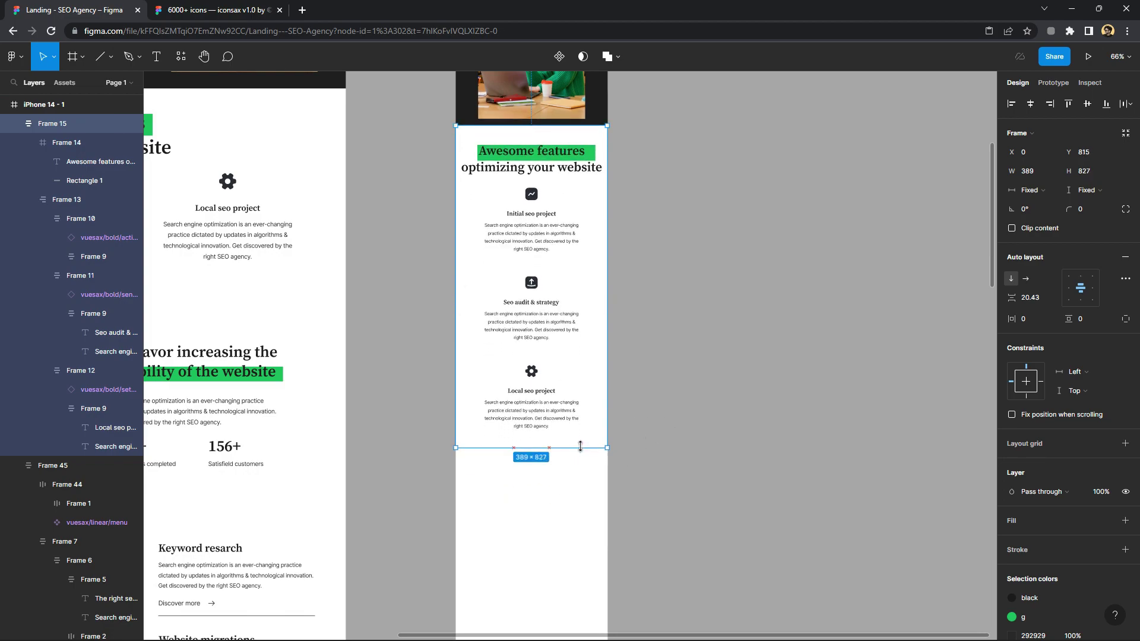
left_click(644, 411)
scroll(653, 408, "down", 5)
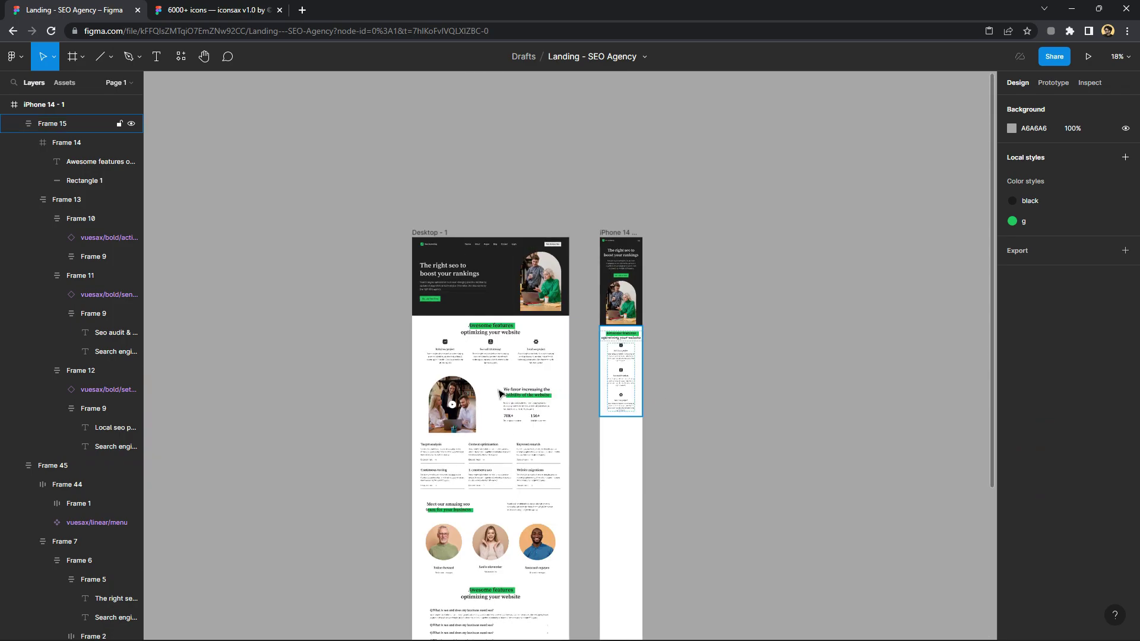
Copy the 'We favor increasing the visibility' section beside the phone as a vertical auto layout frame
left_click_drag(469, 423, 713, 389)
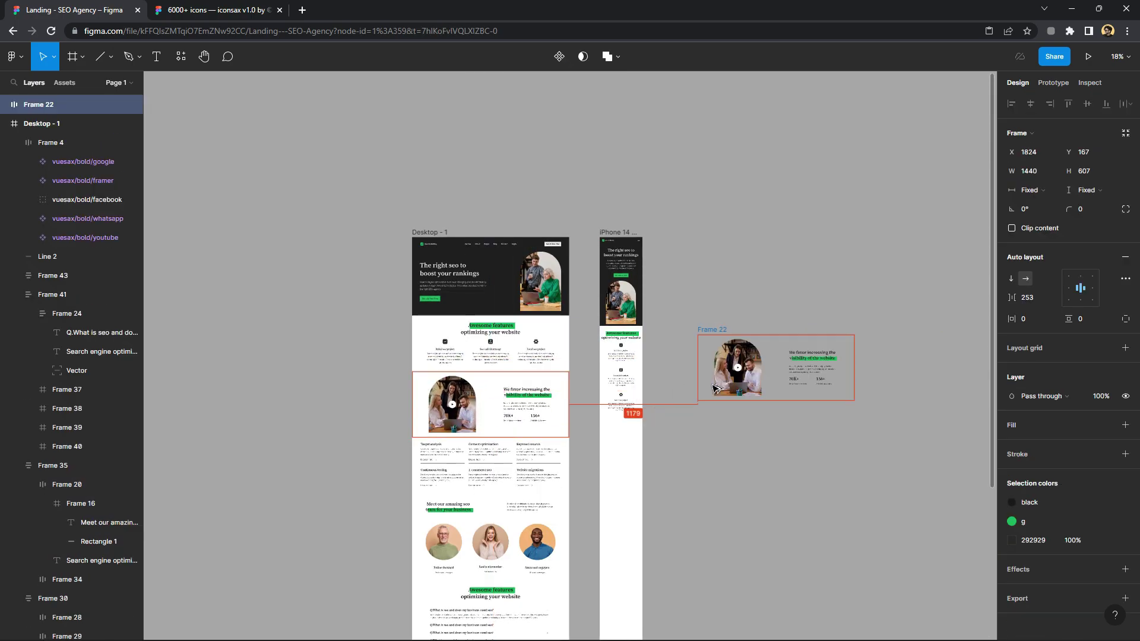
left_click(1011, 279)
scroll(796, 386, "up", 2)
scroll(814, 388, "up", 2)
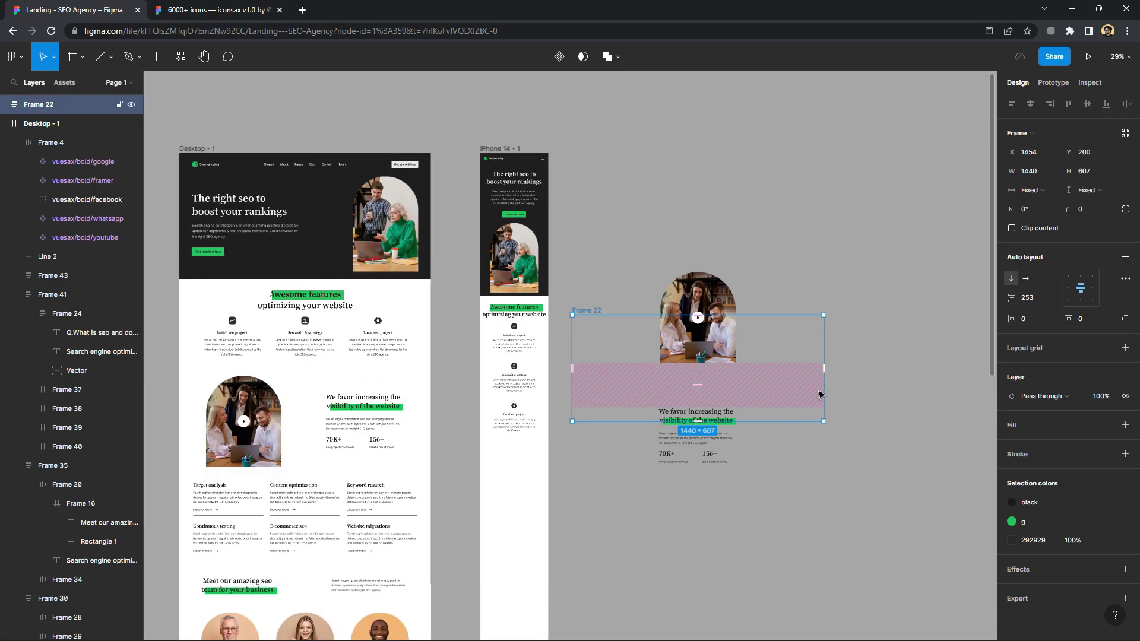
Resize the section to 568 wide with 71 item spacing and a 955 height
left_click_drag(814, 389, 649, 427)
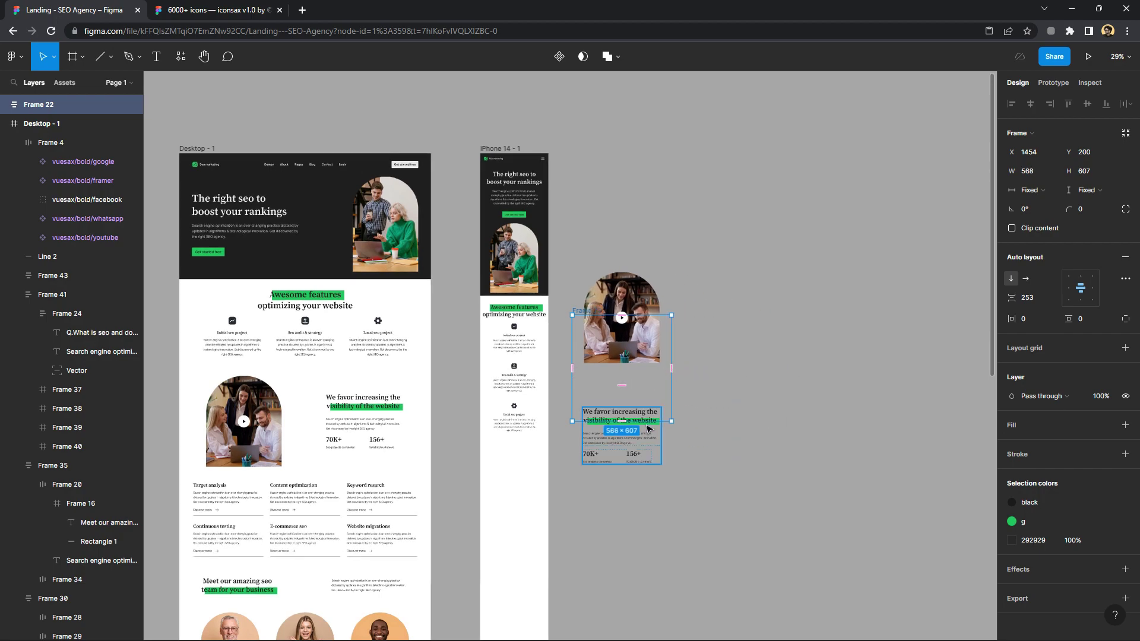
left_click_drag(645, 422, 645, 525)
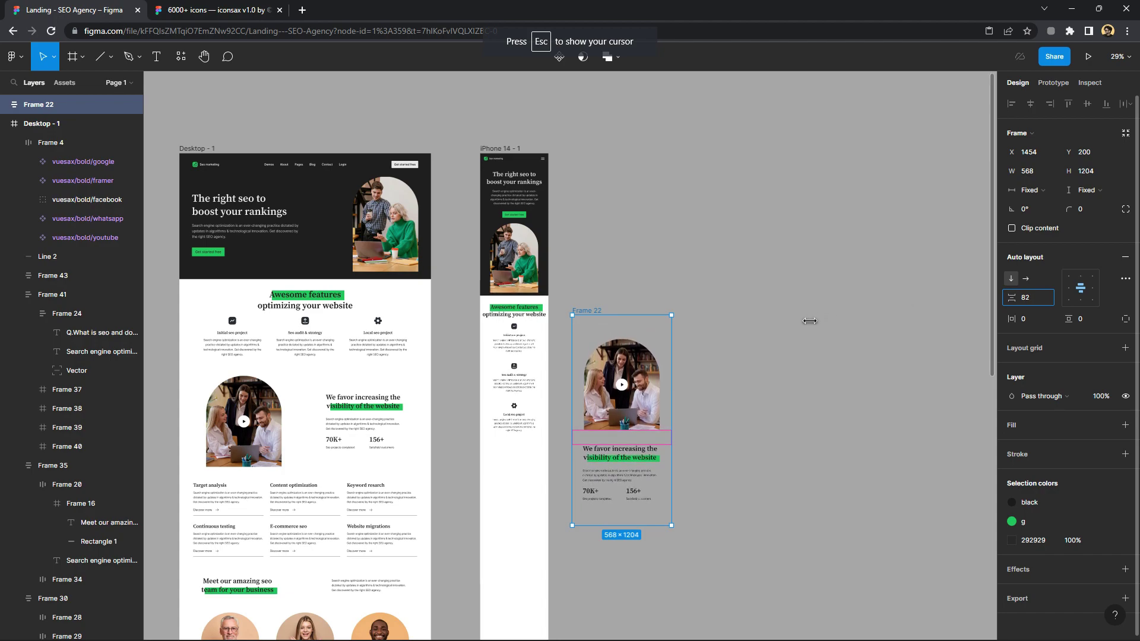
left_click_drag(1011, 300, 800, 525)
left_click_drag(643, 525, 656, 500)
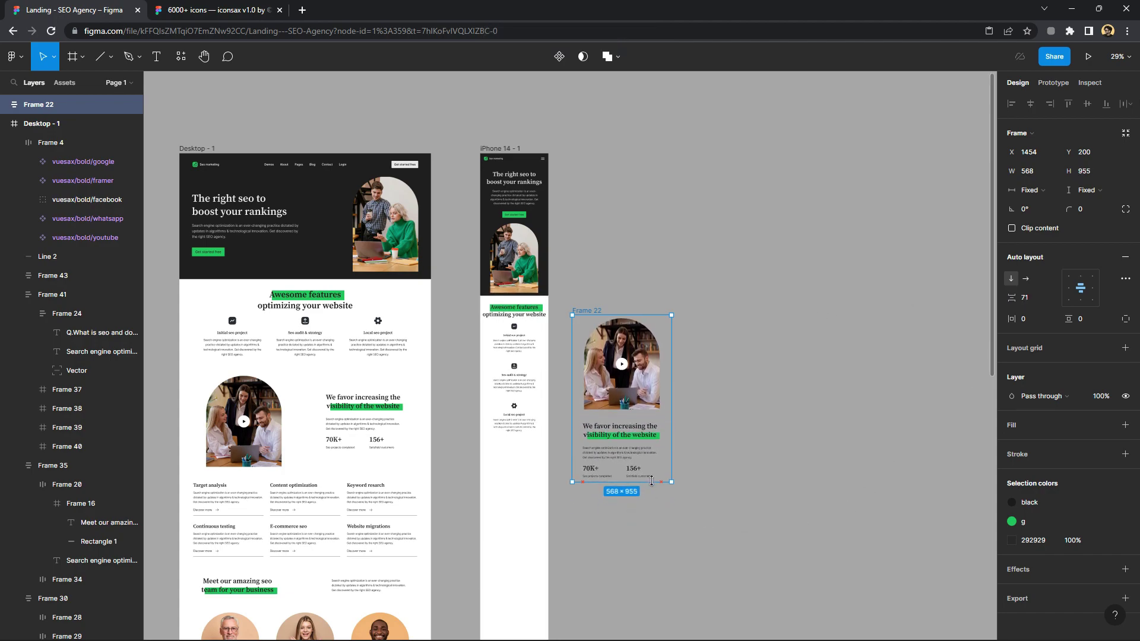
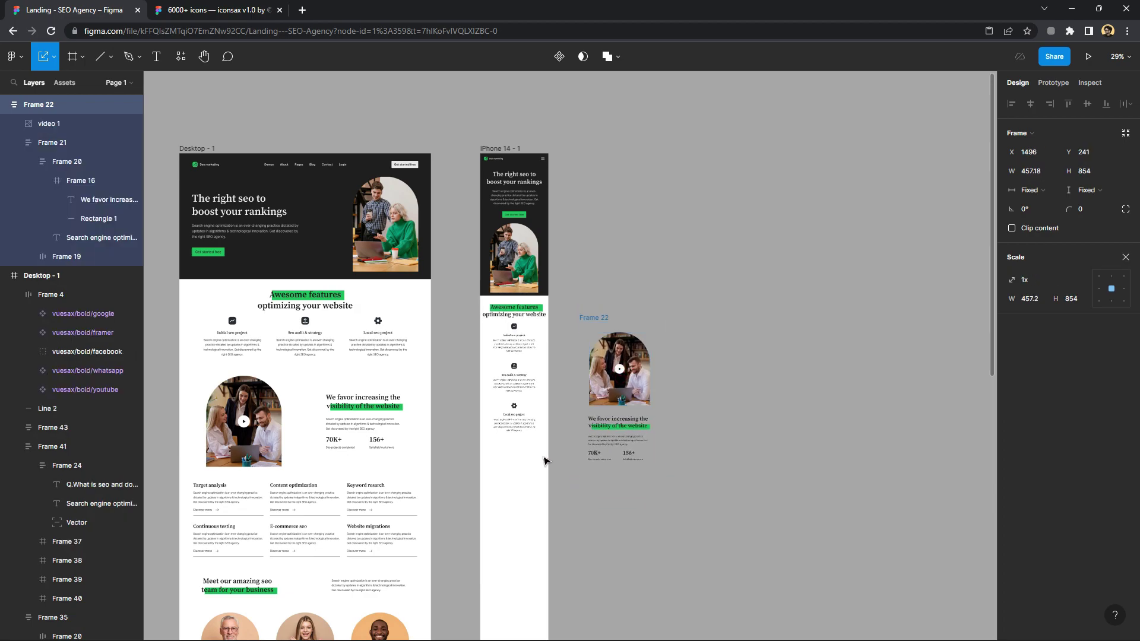
Move the video section, Frame 22, into the iPhone 14 - 1 frame below the features
left_click_drag(656, 488, 511, 488)
scroll(517, 475, "up", 3)
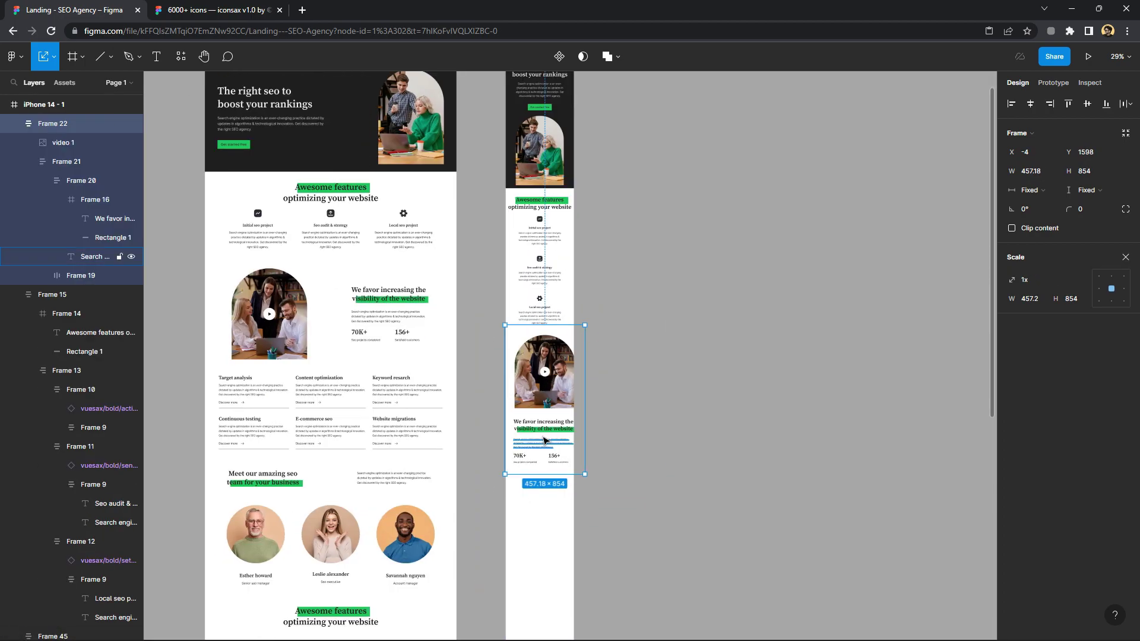
scroll(552, 440, "up", 3)
left_click_drag(568, 415, 556, 409)
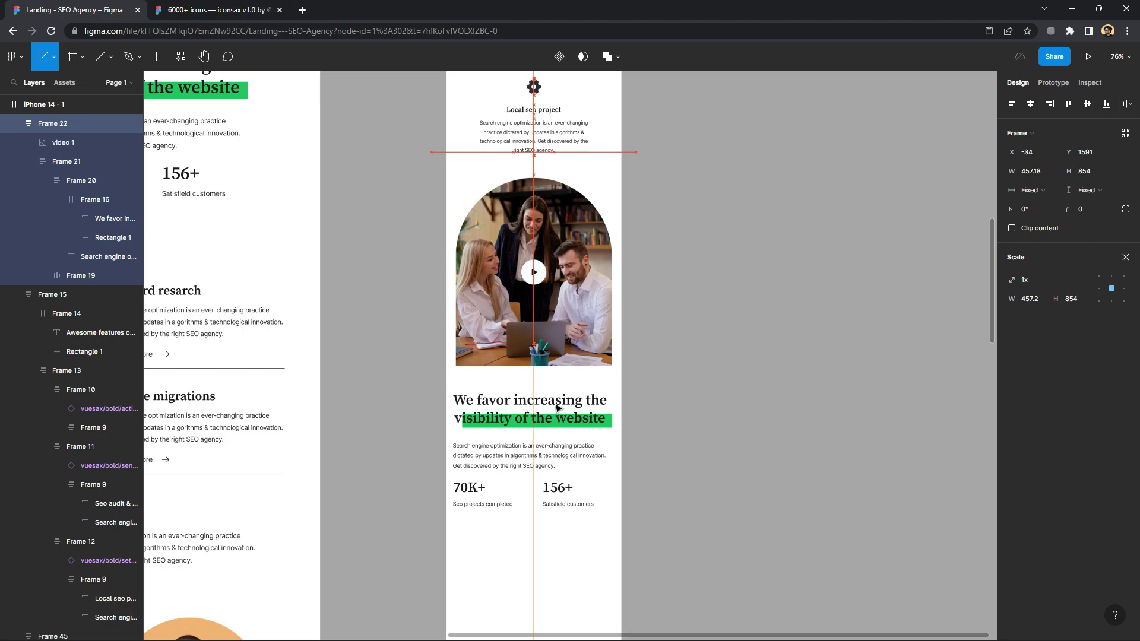
left_click(739, 427)
Scale the video section to 397 wide and snap it to X 0
left_click(570, 418)
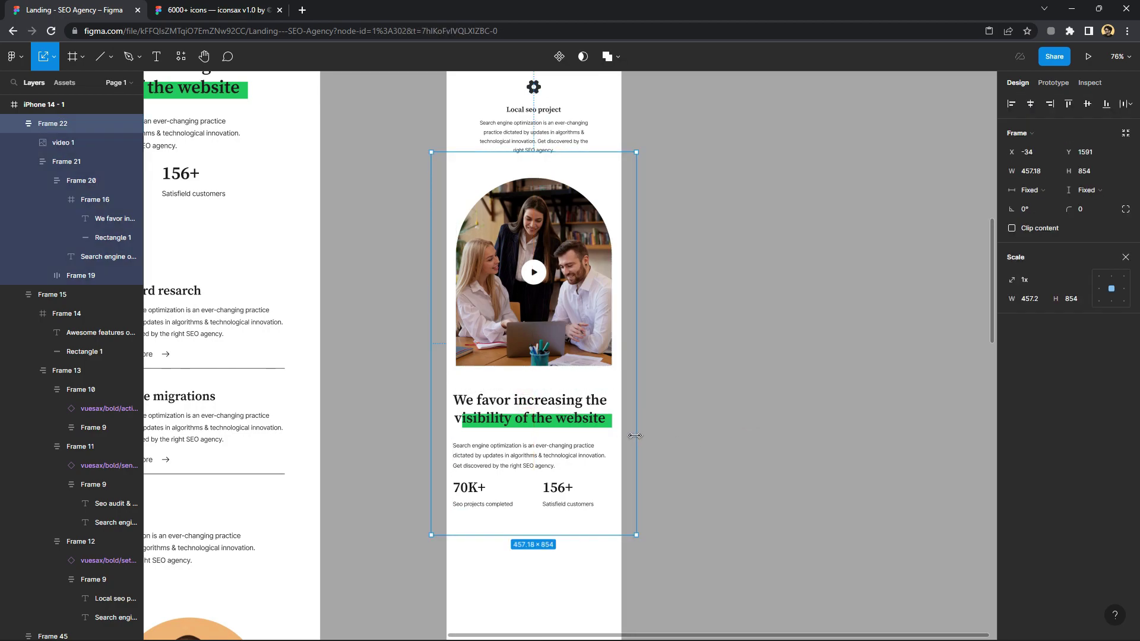
left_click_drag(635, 436, 610, 436)
left_click_drag(543, 398, 560, 393)
left_click(692, 465)
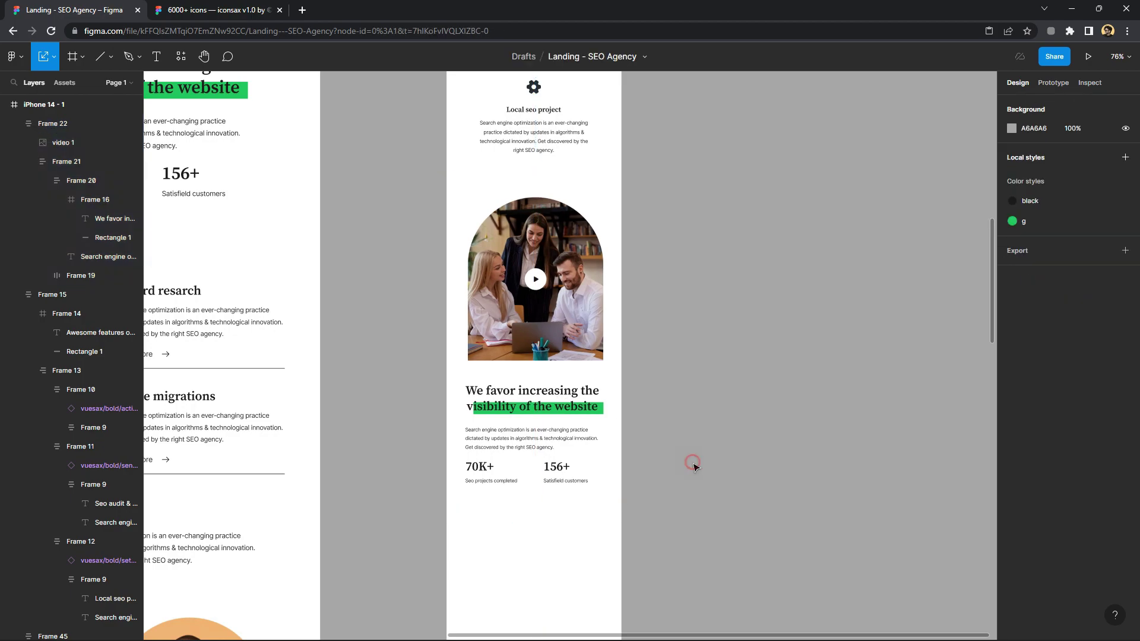
left_click(598, 439)
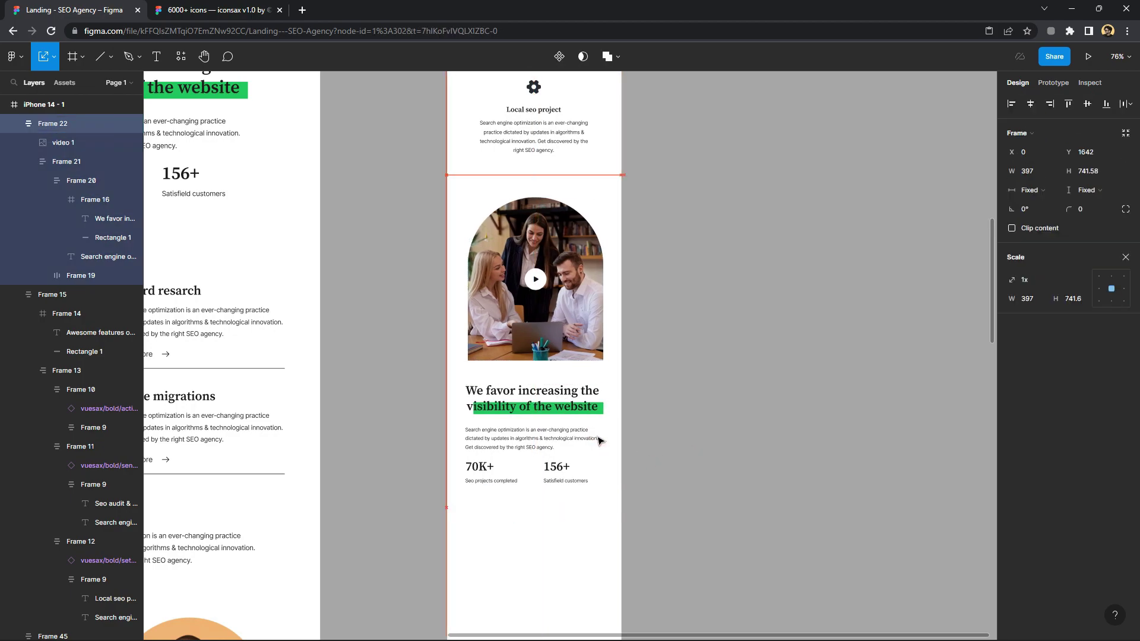
left_click(675, 460)
scroll(661, 498, "down", 5)
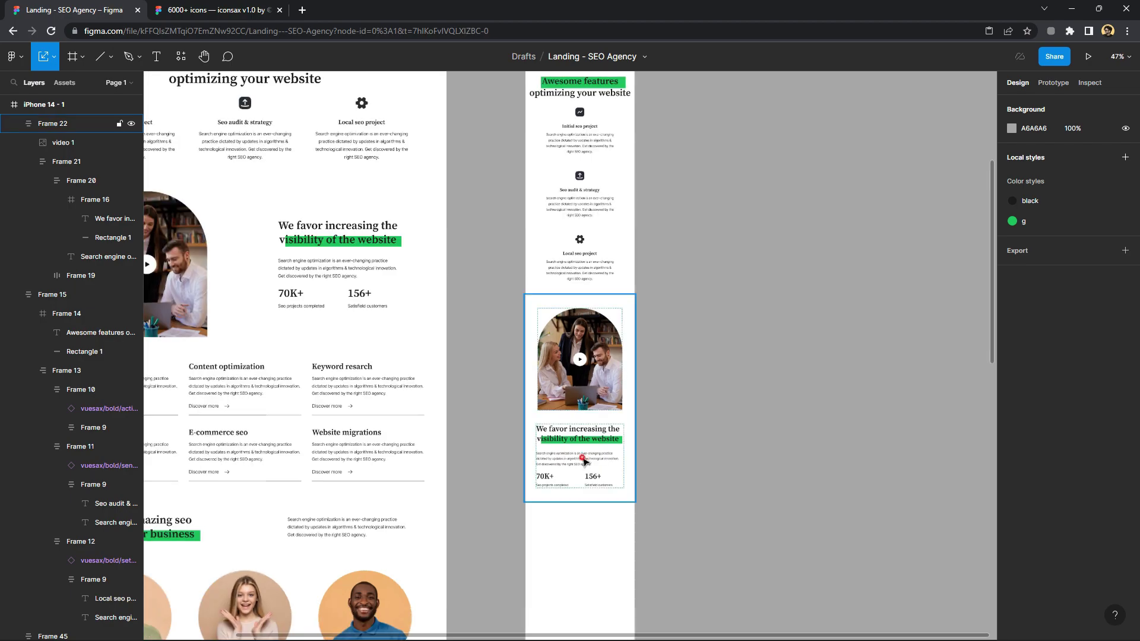
left_click(612, 463)
Duplicate the services grid, Frame 30, beside the pages
scroll(641, 493, "down", 3)
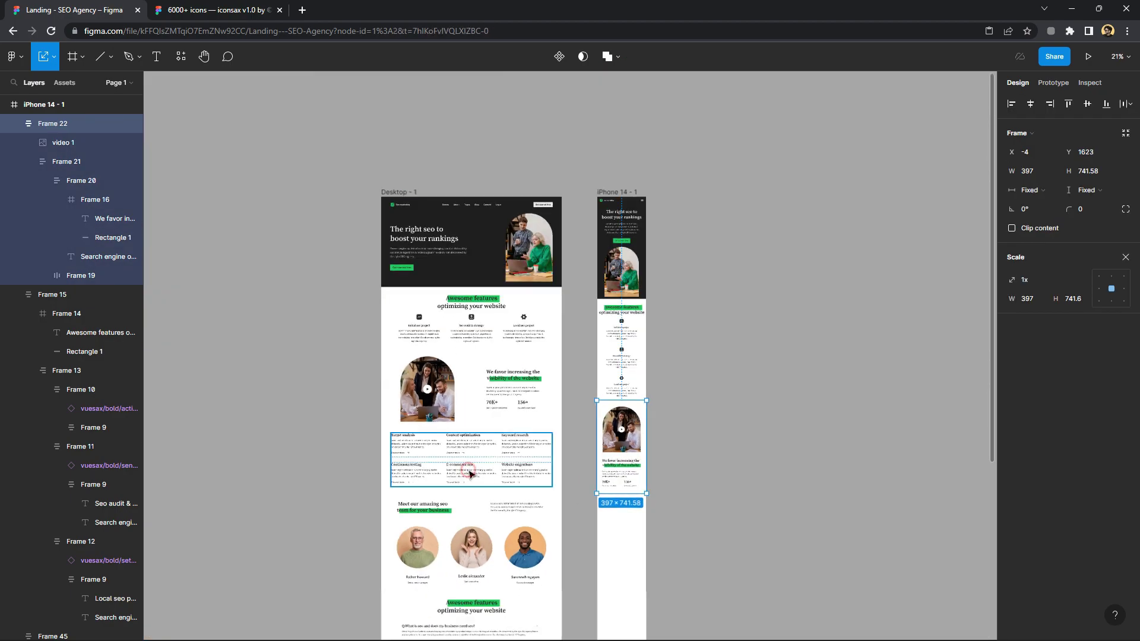
left_click(475, 452)
left_click_drag(475, 452, 818, 386)
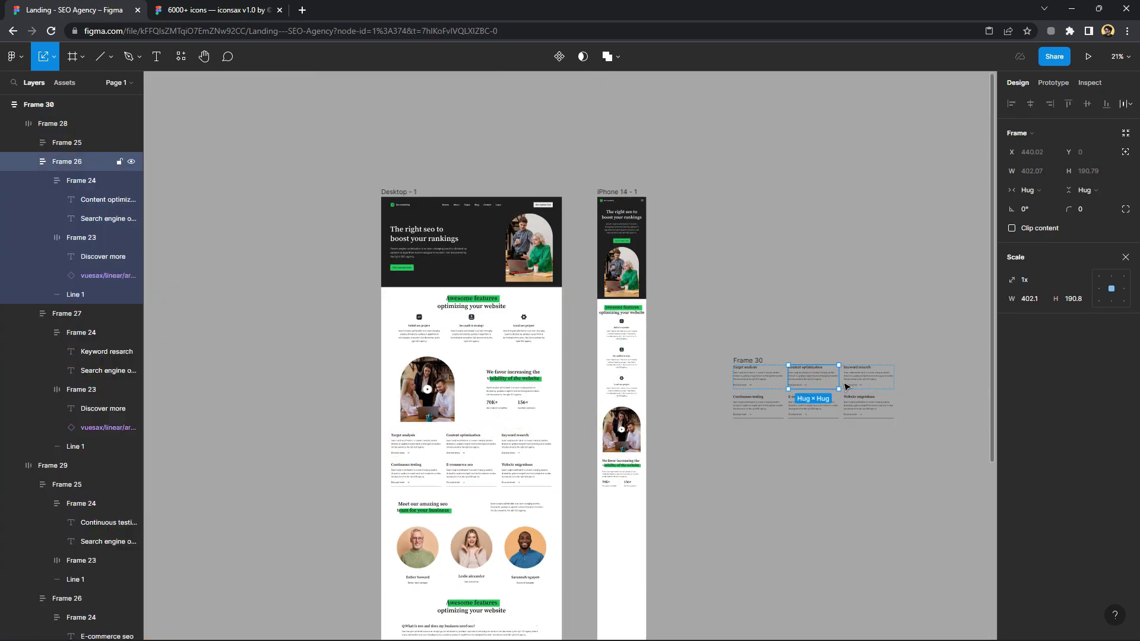
scroll(867, 386, "up", 4)
key("Escape")
Set the auto layout of Frame 28 and Frame 29 to vertical, stacking all six services
left_click(846, 377)
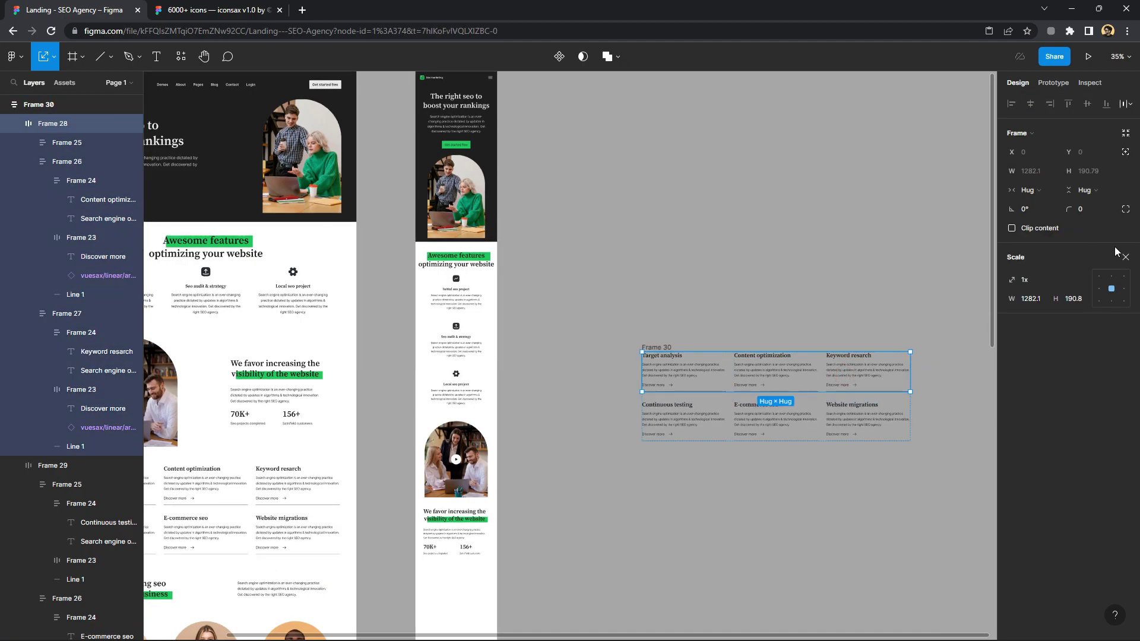
left_click(1126, 256)
left_click(1011, 279)
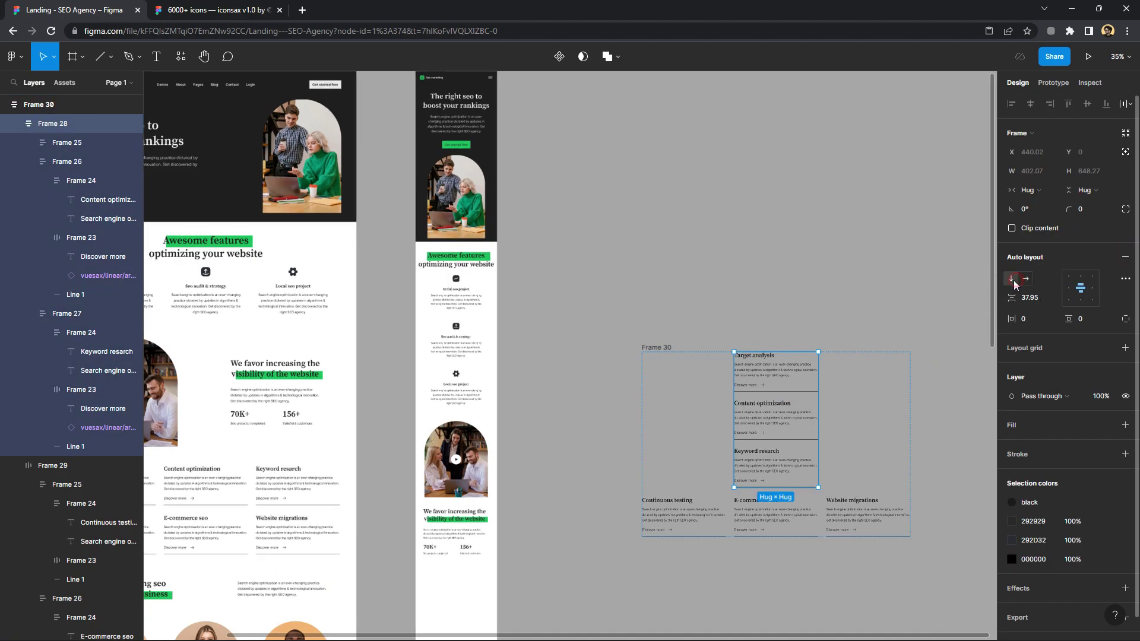
left_click(851, 528)
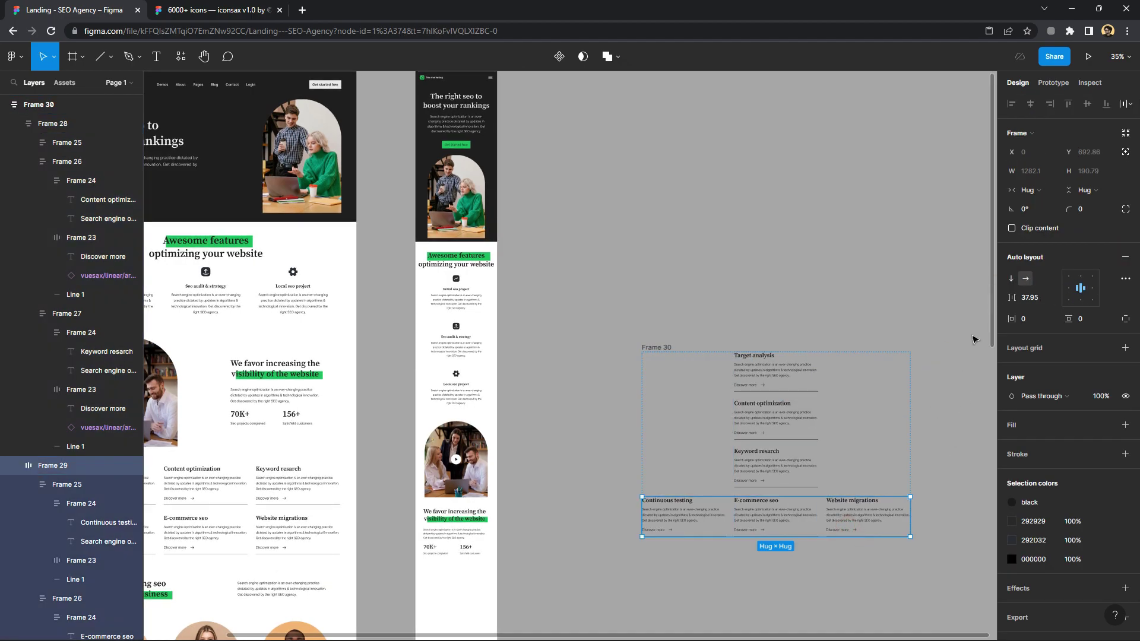
left_click(1011, 281)
left_click(763, 481)
Move the services column under the video and scale it to 0.84x, centred
left_click_drag(664, 349, 500, 494)
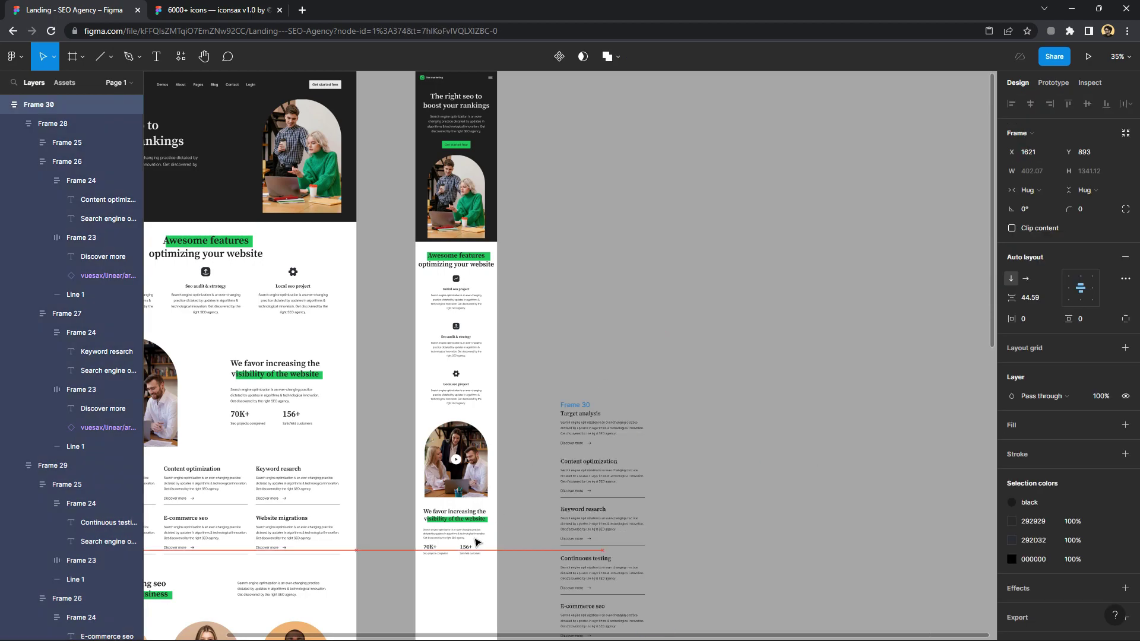
scroll(500, 494, "down", 5)
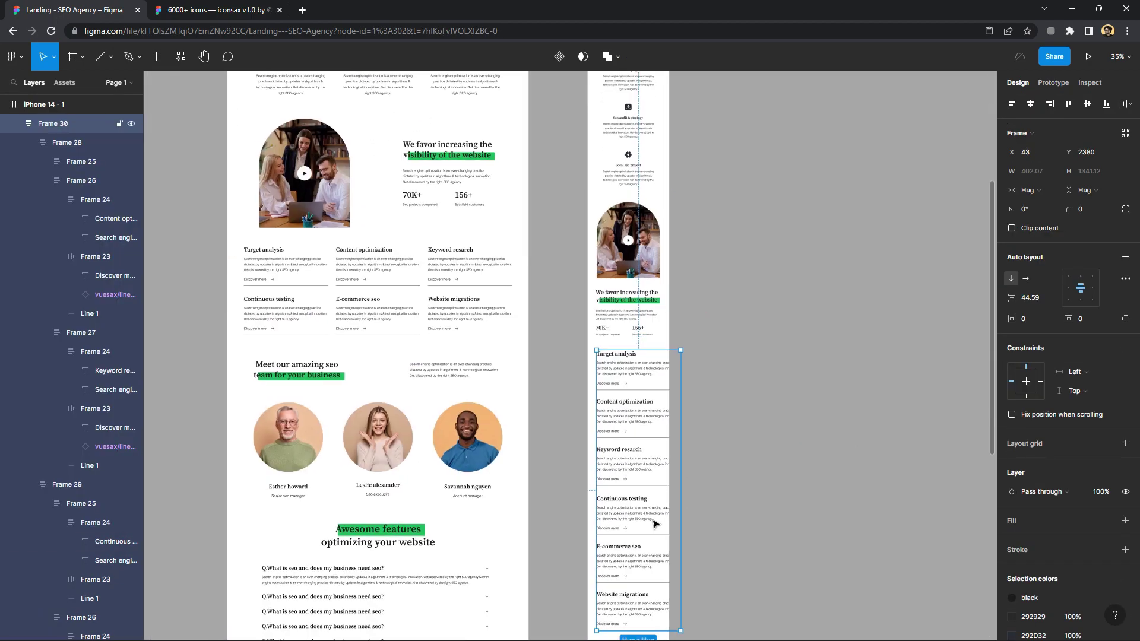
scroll(653, 517, "up", 3)
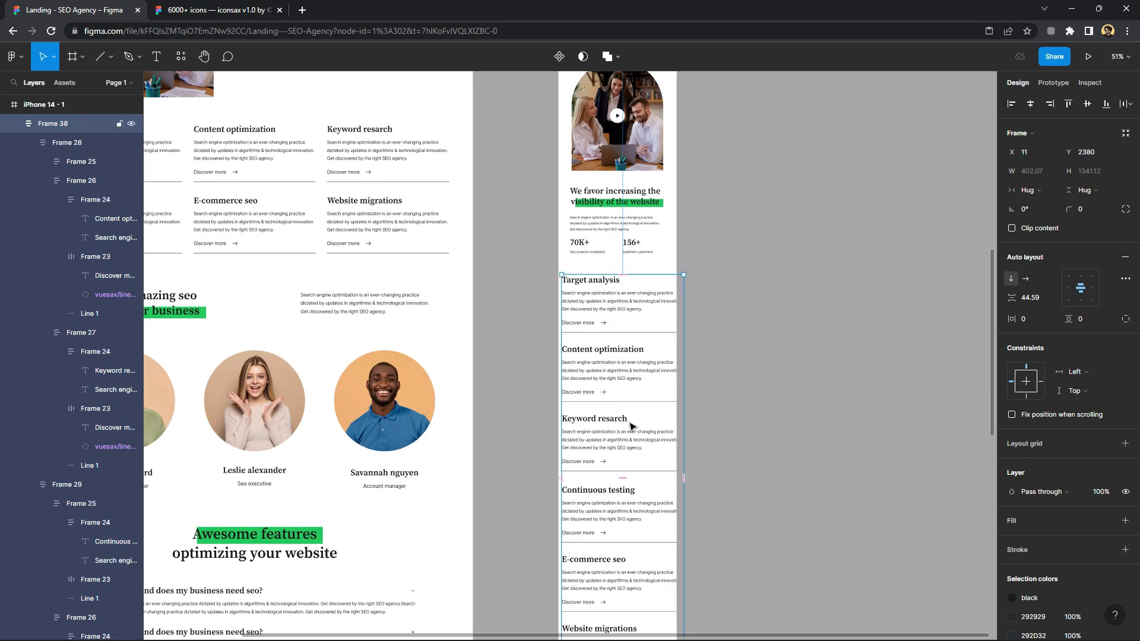
key("k")
mouse_move(684, 277)
left_mouse_down()
mouse_move(631, 361)
mouse_move(627, 343)
left_mouse_up()
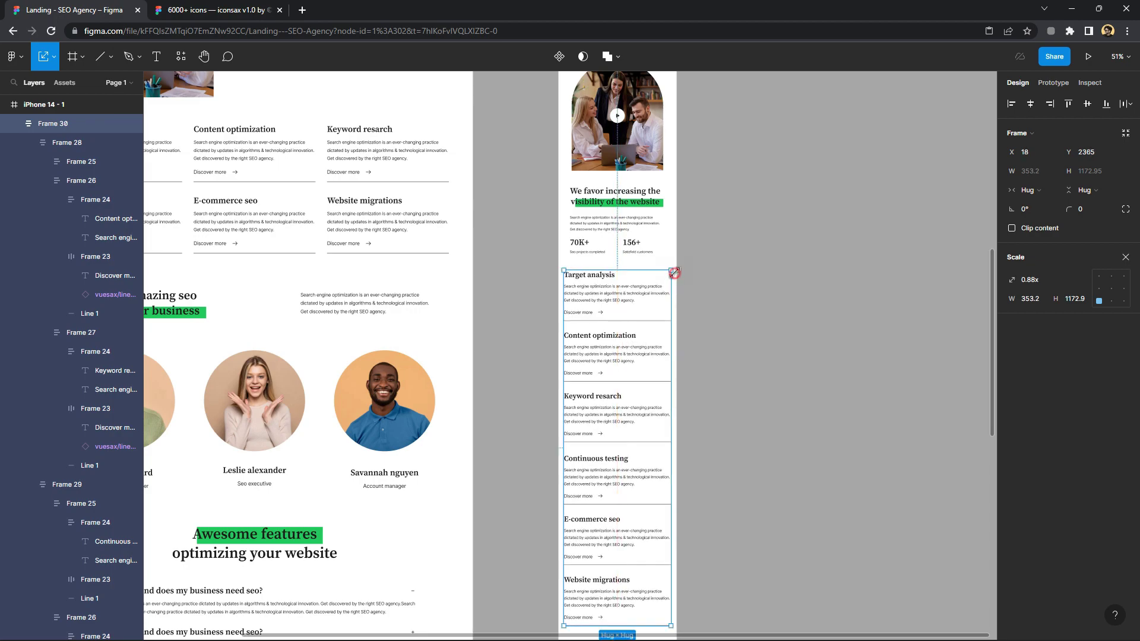
left_click_drag(675, 272, 666, 284)
left_click_drag(628, 339, 633, 328)
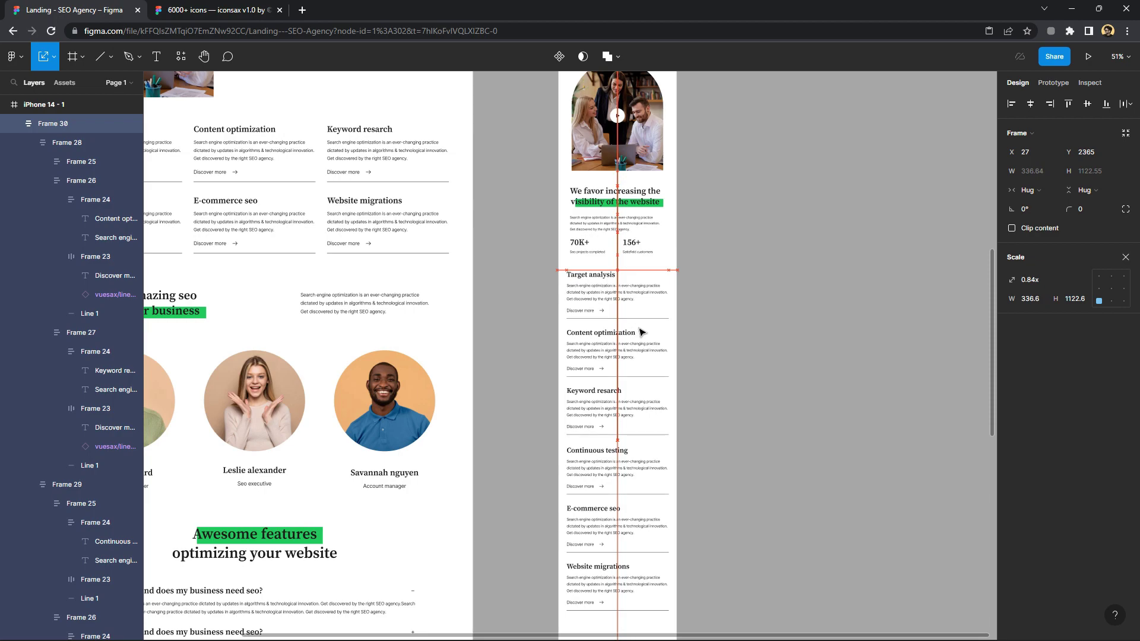
Check the services column's distances to the iPhone frame edges
left_click(730, 373)
left_click(648, 395)
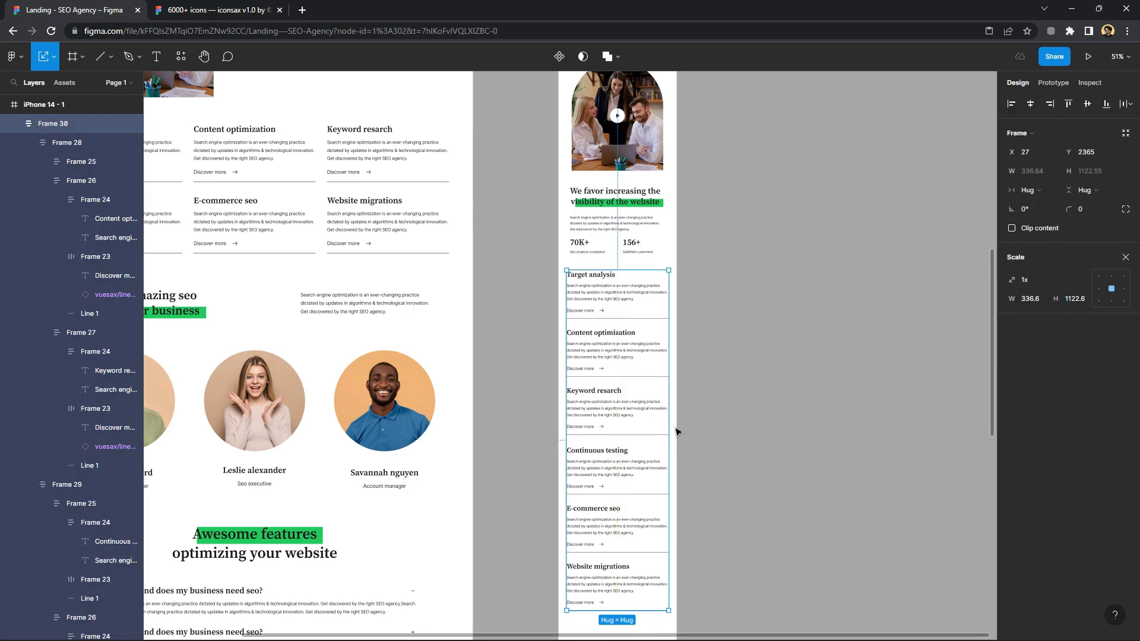
key("alt")
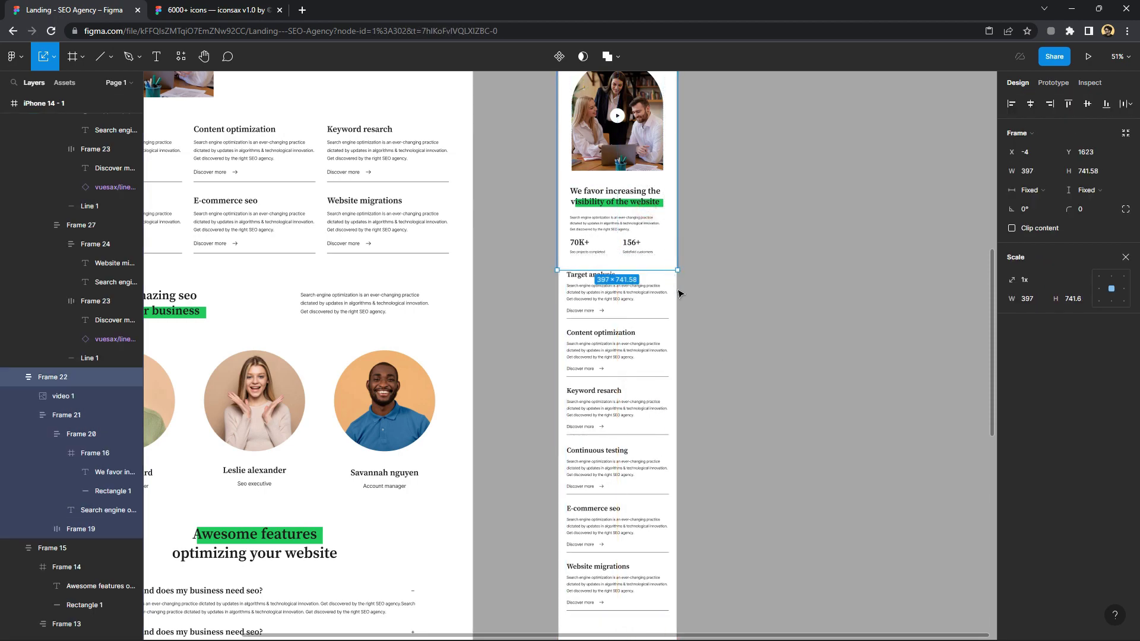
left_click(699, 331)
scroll(702, 347, "down", 3, "ctrl")
scroll(702, 347, "down", 5, "ctrl")
Duplicate the team section and stack its heading block and portraits vertically
left_click(561, 361)
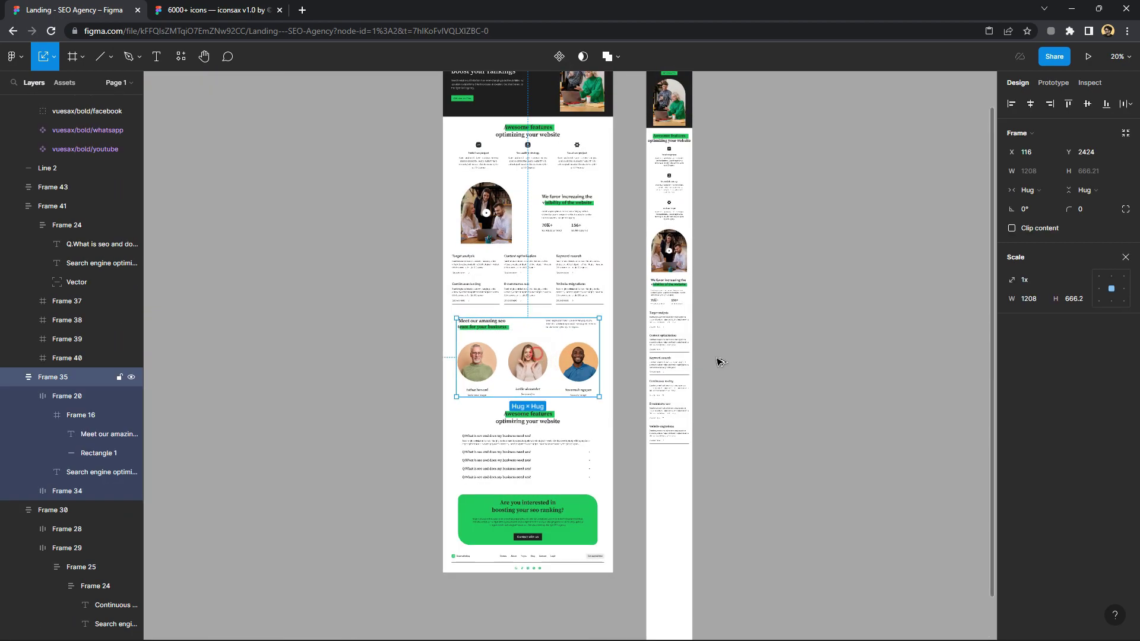
left_click_drag(537, 322, 828, 321)
double_click(838, 328)
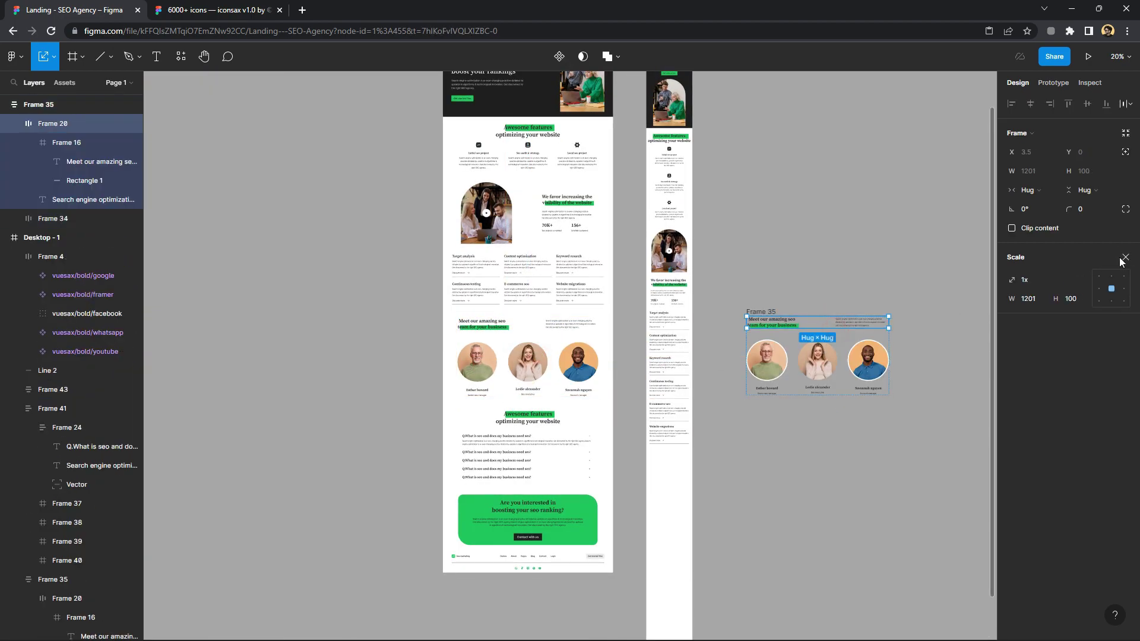
left_click(1011, 278)
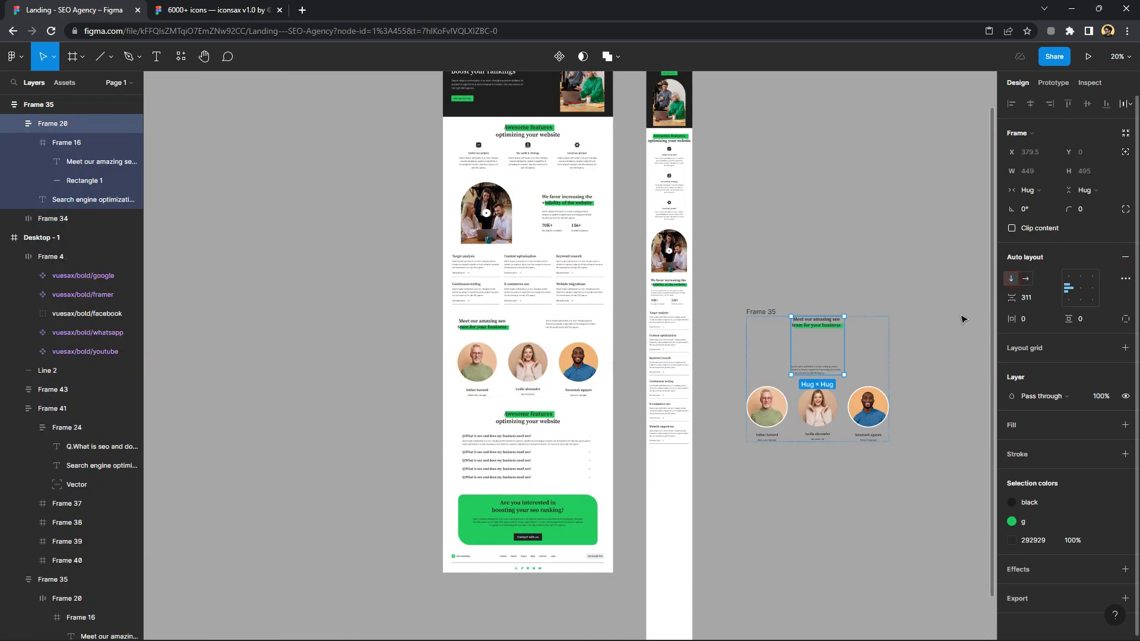
scroll(863, 410, "up", 2, "ctrl")
left_click(863, 410)
left_click(1011, 279)
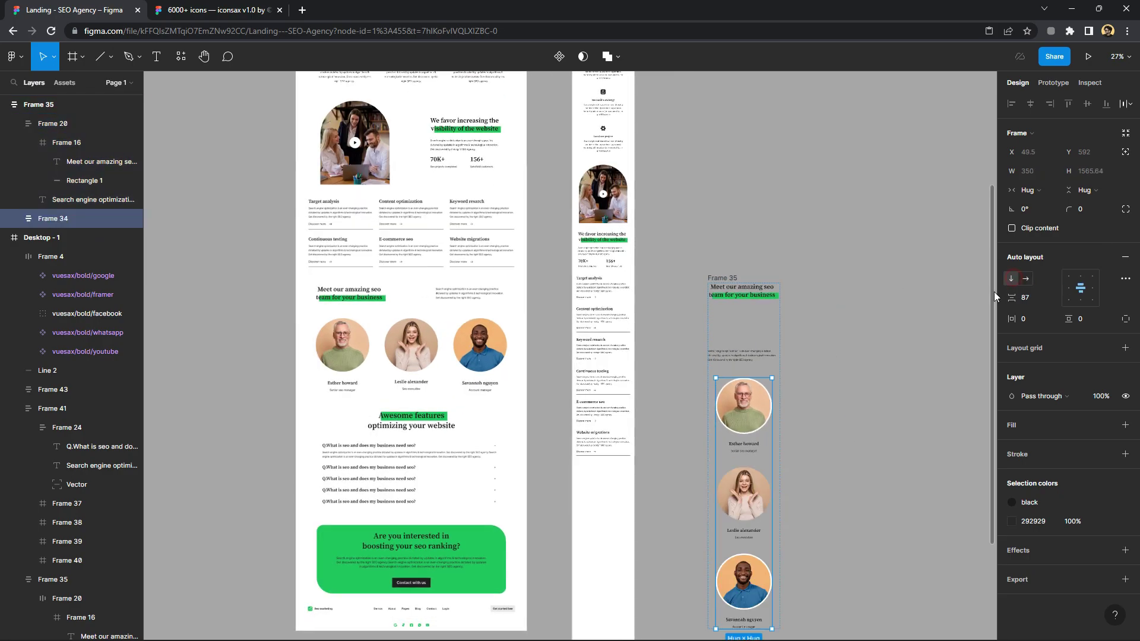
left_click(811, 366)
Shrink the heading-description gap and set heading-to-portraits spacing to 53
left_click(756, 331)
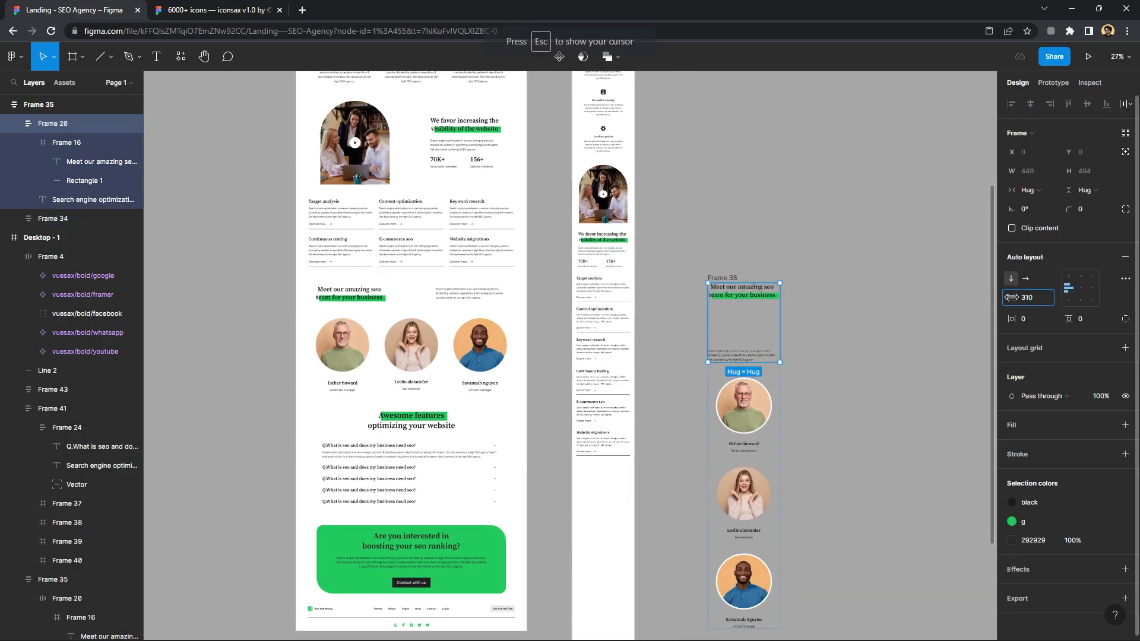
mouse_move(1012, 297)
left_mouse_down()
mouse_move(694, 270)
mouse_move(693, 415)
left_mouse_up()
left_click(788, 385)
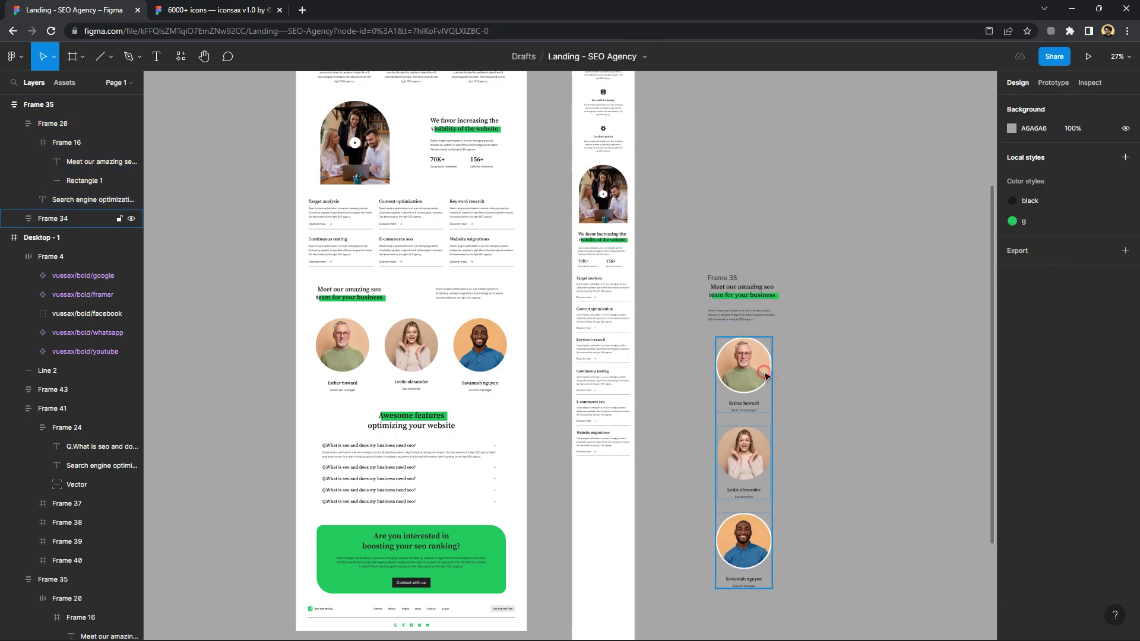
left_click(771, 355)
left_click(773, 328)
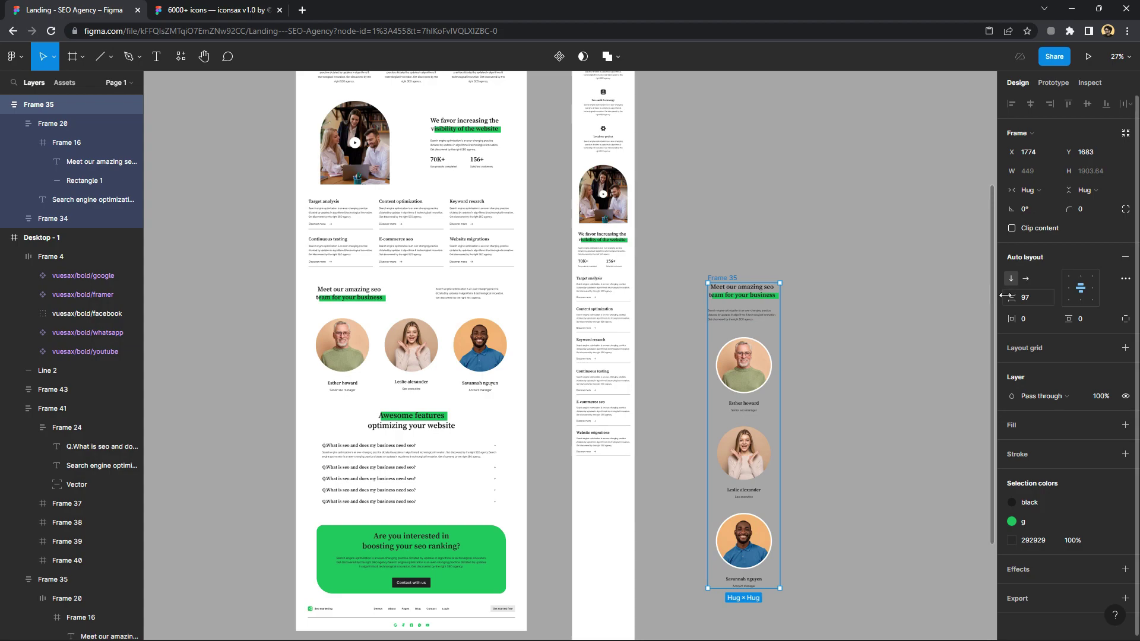
left_click_drag(1011, 297, 907, 396)
left_click(907, 396)
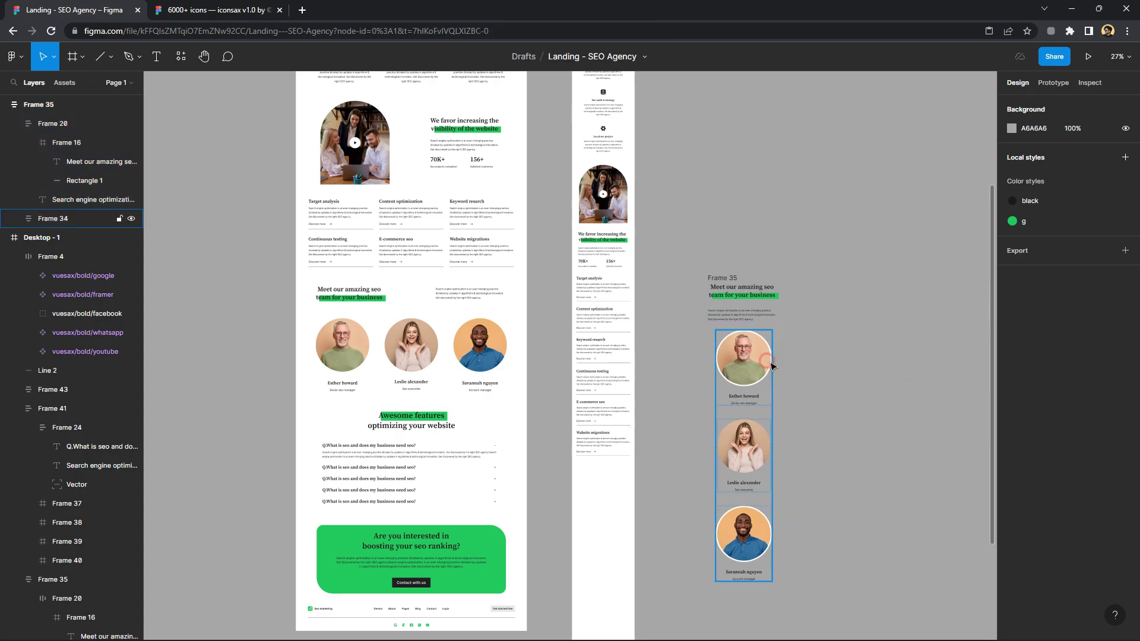
left_click(772, 365)
left_click(814, 335)
Scale the team section copy down proportionally with the K tool
left_click(721, 279)
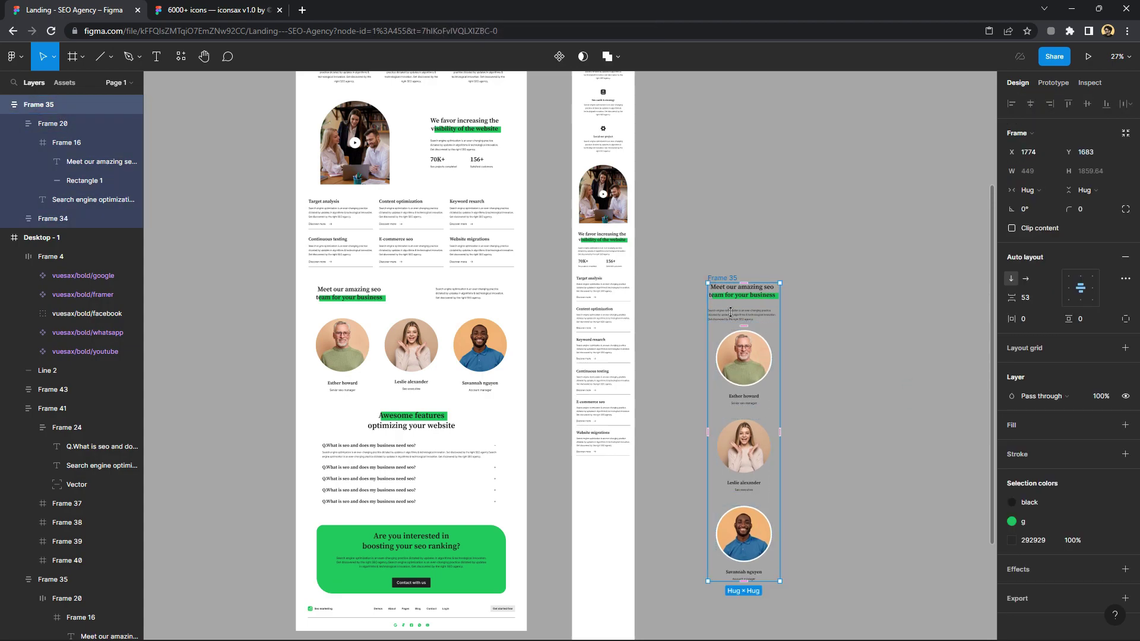
key("k")
left_click_drag(776, 580, 766, 523)
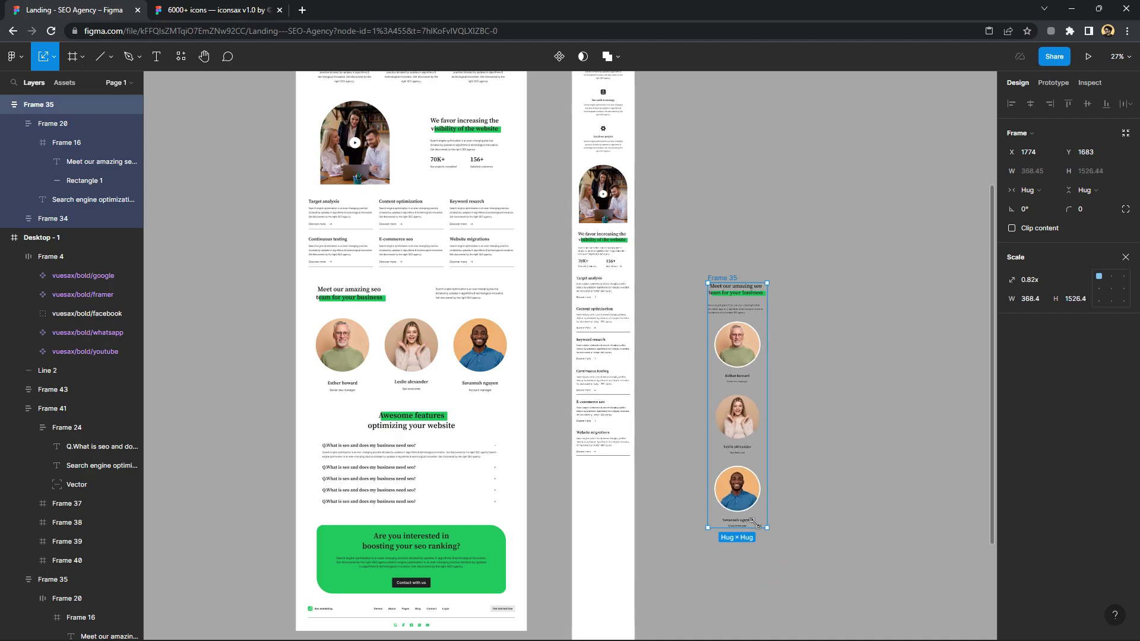
left_click(799, 475)
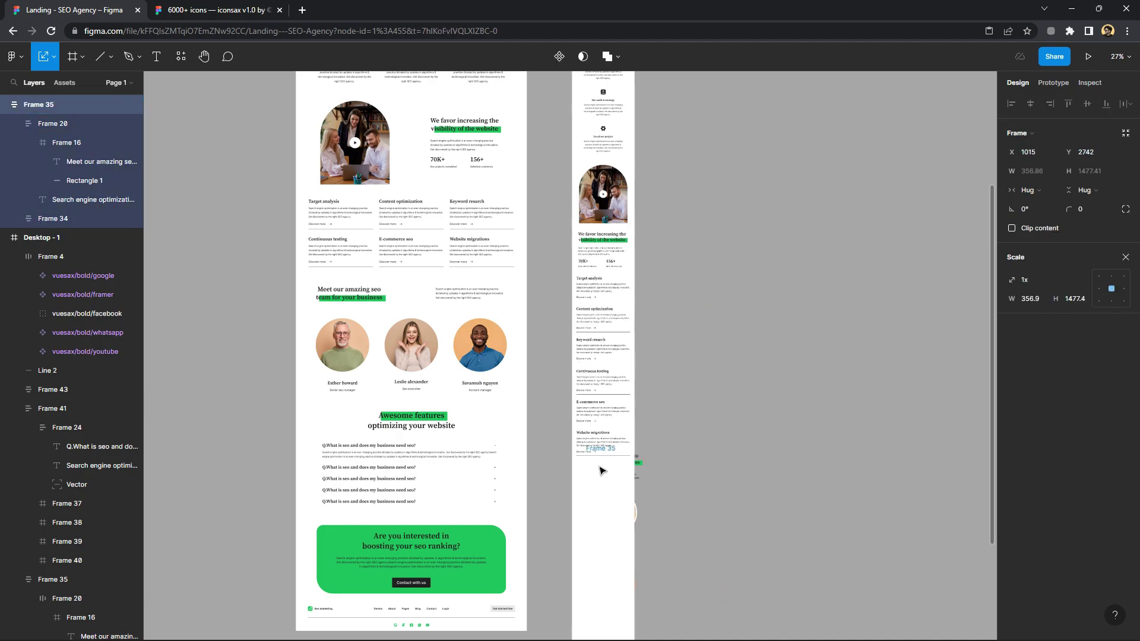
Place the team section in iPhone 14 - 1, centred below the services
left_click_drag(725, 277, 597, 463)
scroll(596, 464, "down", 2)
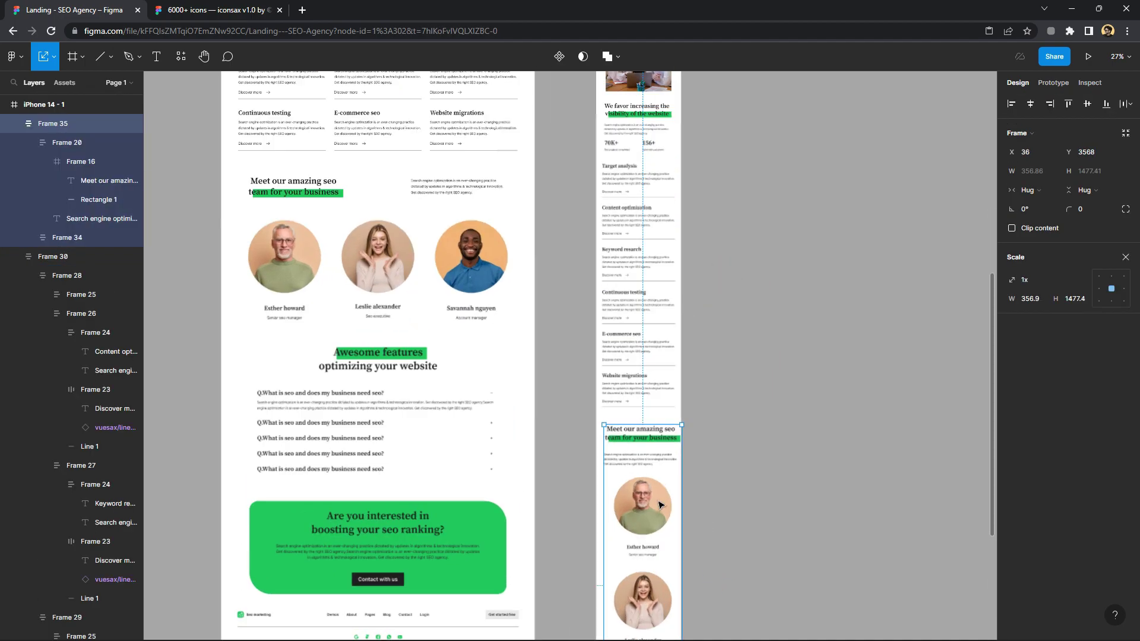
scroll(655, 441, "up", 2)
scroll(652, 416, "up", 3)
left_click_drag(649, 384, 647, 375)
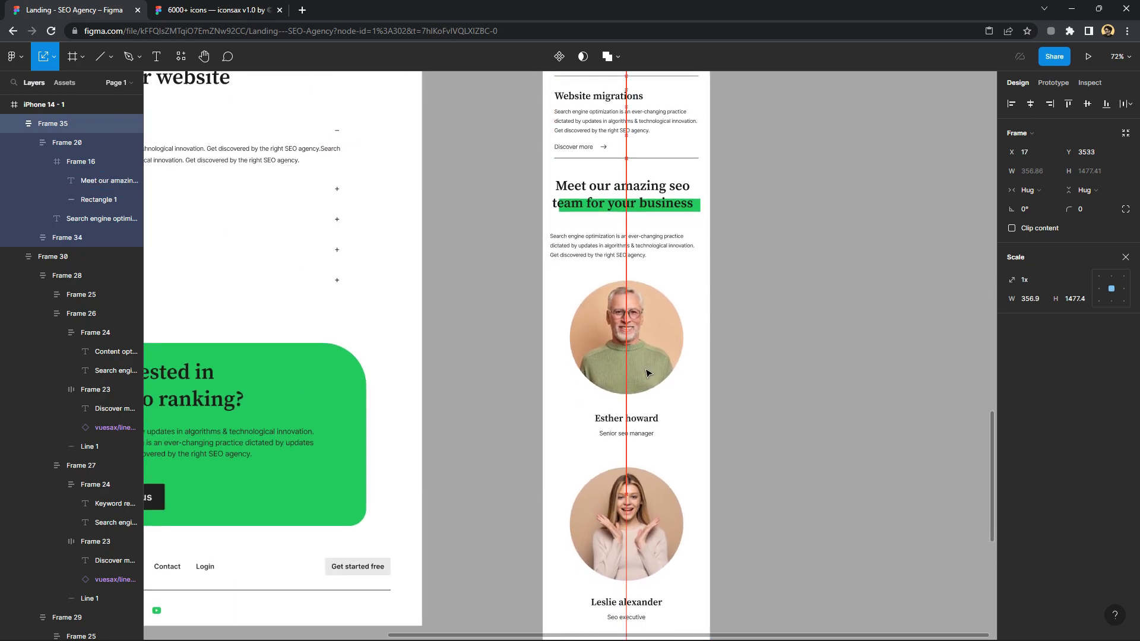
left_click(789, 440)
scroll(771, 457, "down", 2)
Reduce Frame 34's auto-layout gap so the portraits sit closer together
left_click(693, 479)
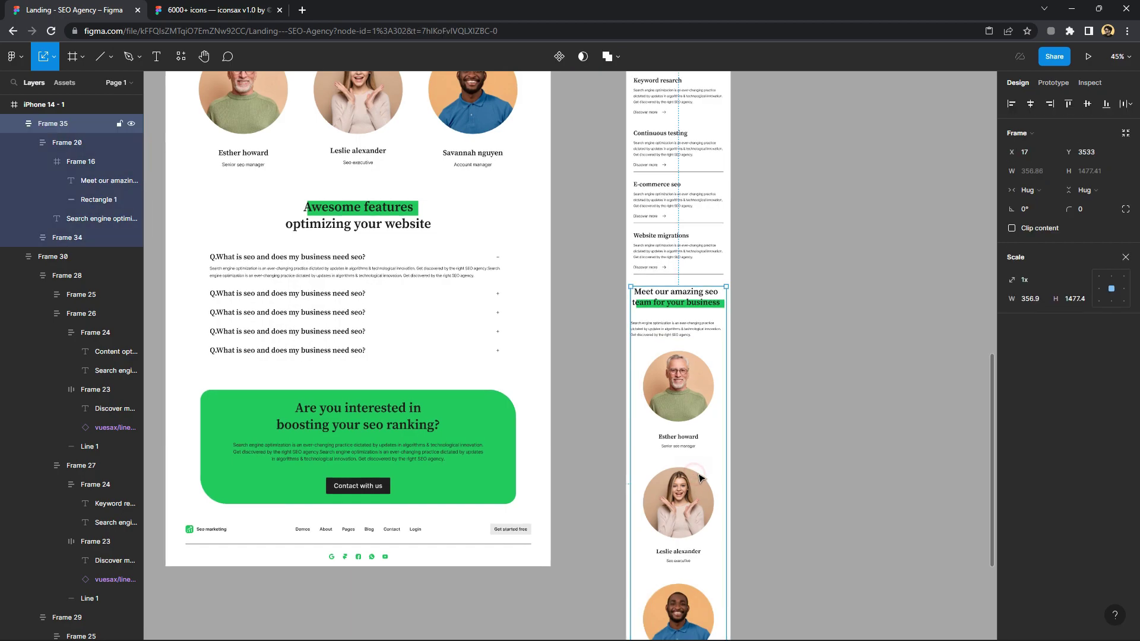
double_click(693, 477)
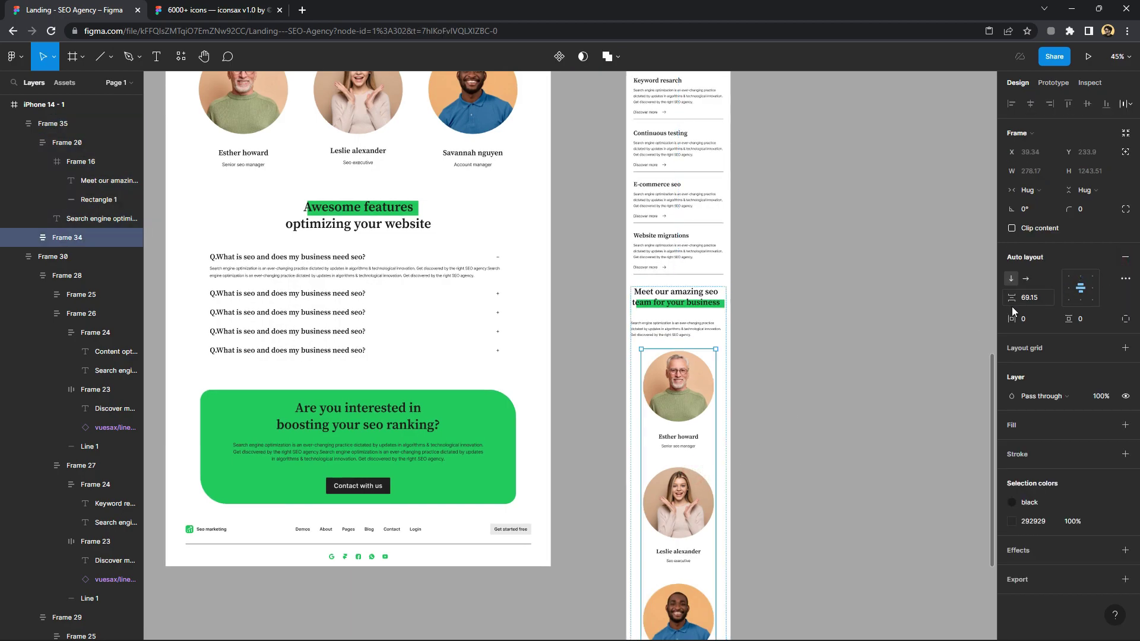
left_click_drag(1013, 299, 993, 298)
left_click(740, 415)
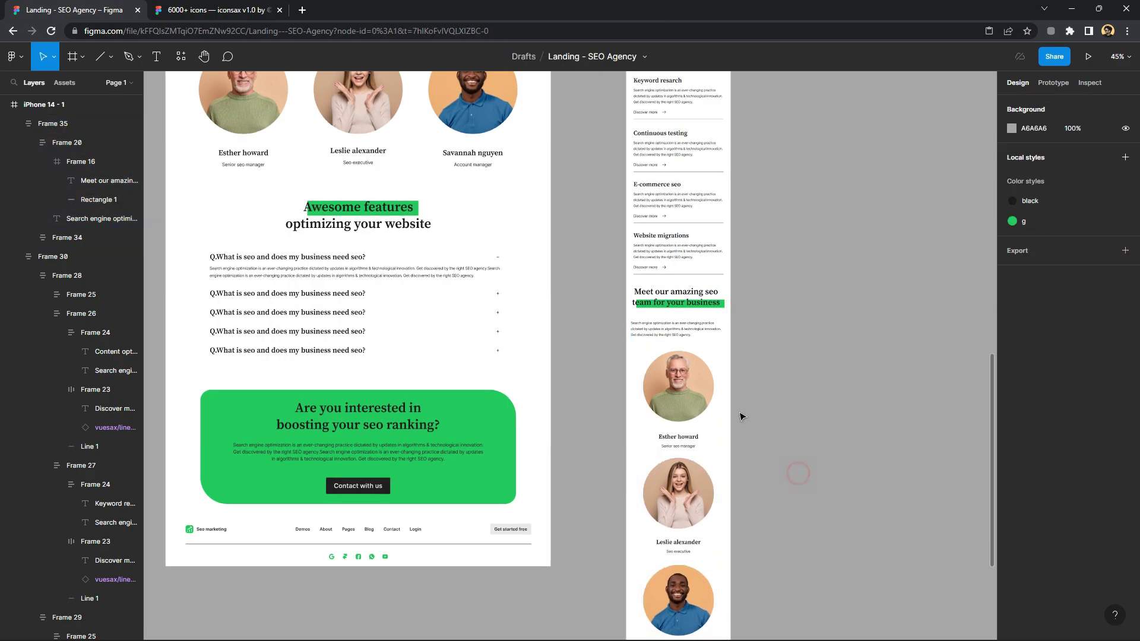
scroll(696, 458, "down", 3)
left_click(695, 458)
scroll(739, 488, "down", 5)
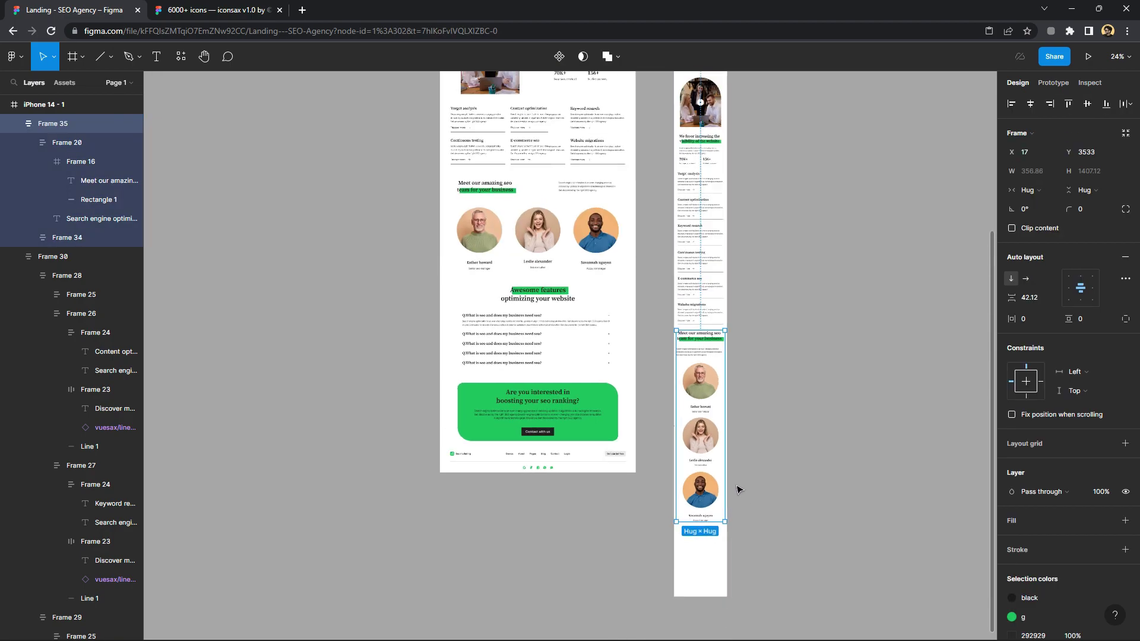
Alt-drag a copy of FAQ list Frame 41 to the right of iPhone 14 - 1
left_click(554, 327)
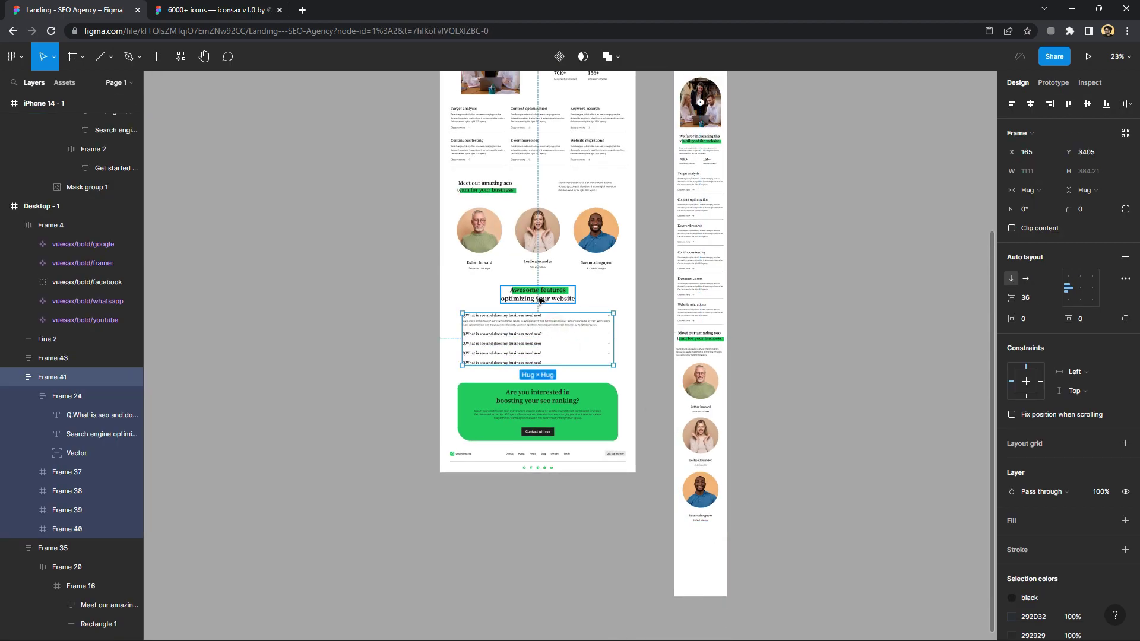
left_click_drag(734, 327, 836, 333)
scroll(888, 352, "up", 5)
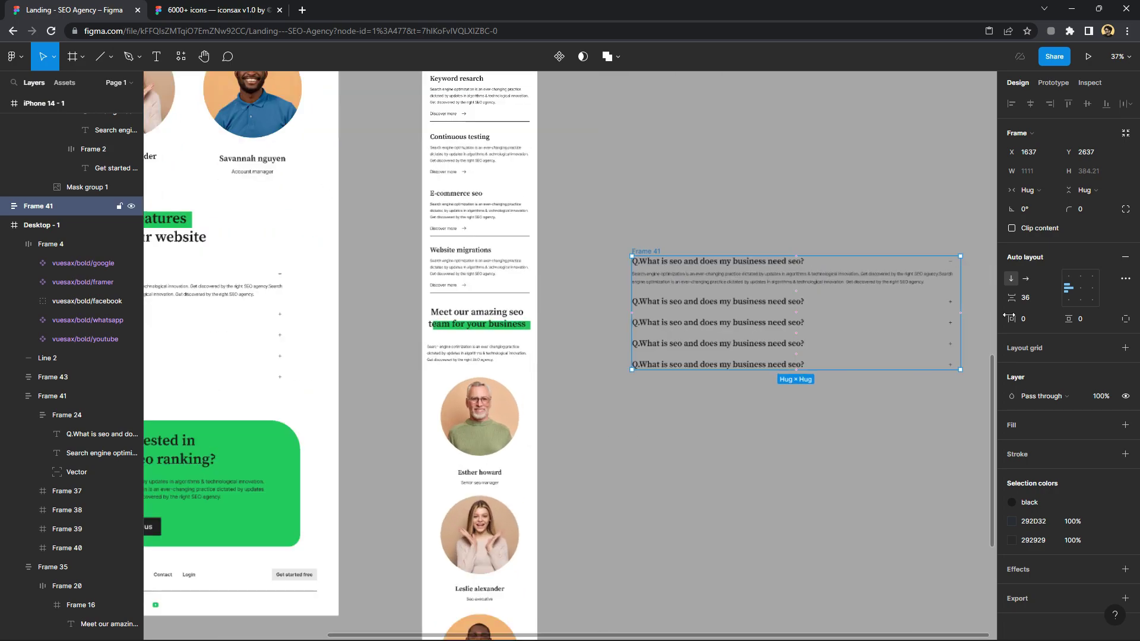
left_click(1026, 281)
key("ctrl+z")
scroll(644, 411, "down", 5)
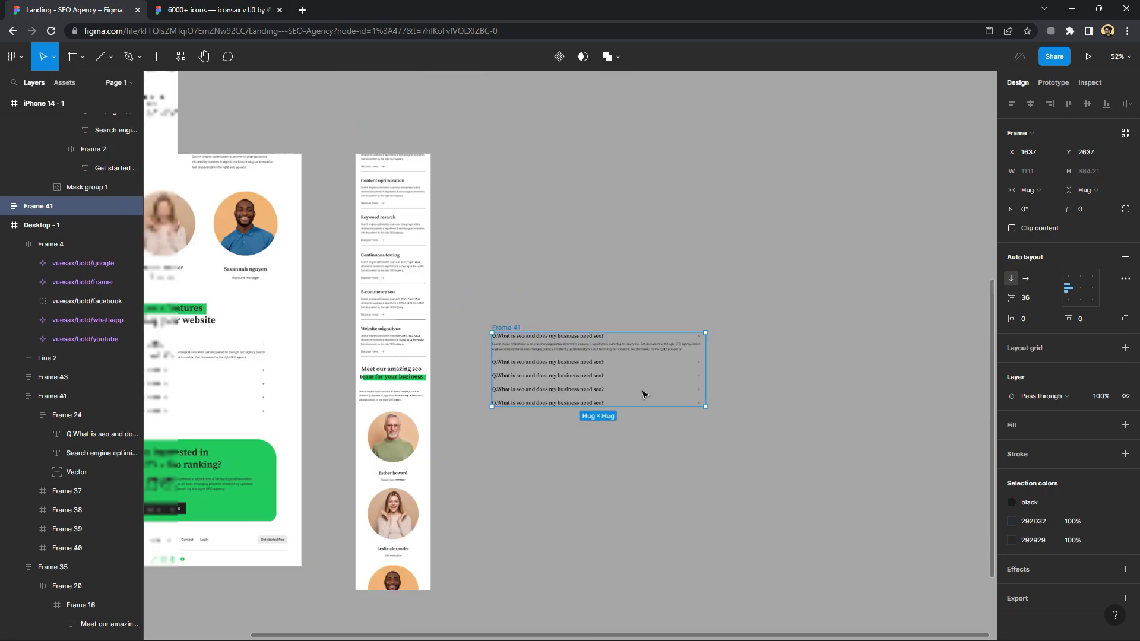
scroll(648, 461, "down", 3)
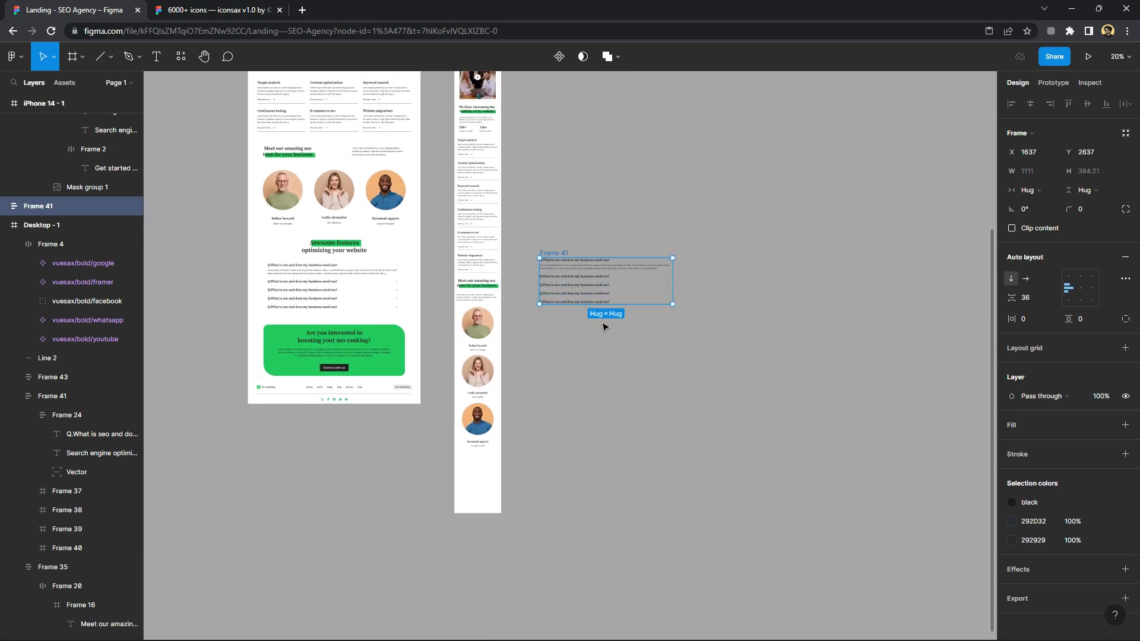
scroll(522, 249, "up", 3)
scroll(494, 290, "up", 3)
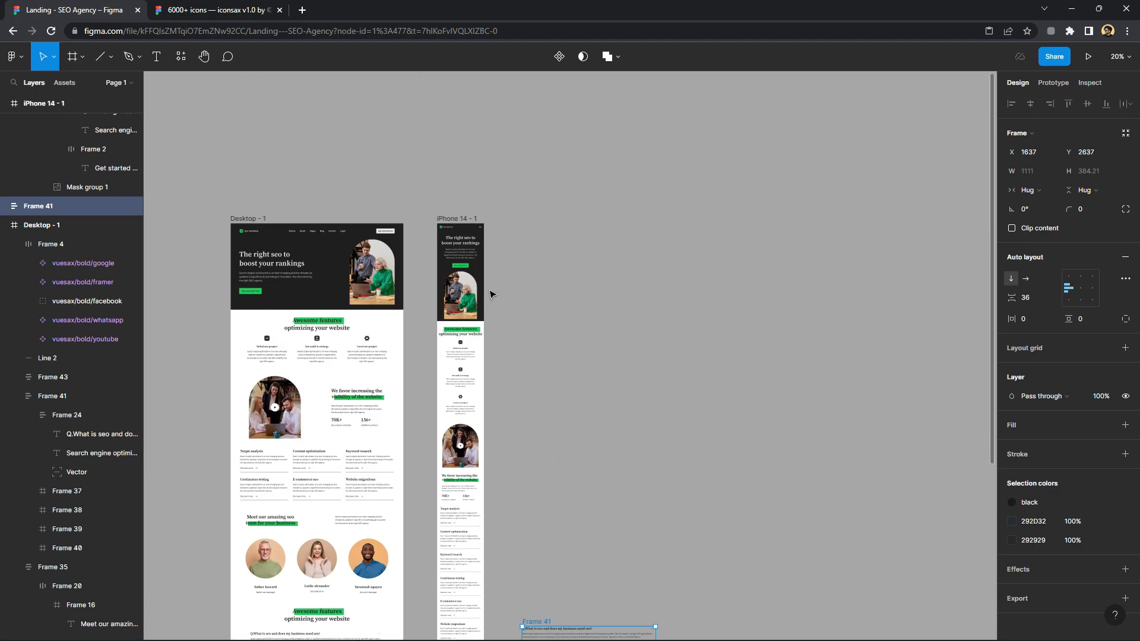
left_click(457, 221)
scroll(505, 356, "down", 2)
scroll(535, 498, "down", 5)
Extend the iPhone frame downward and scale the copied FAQ list to about 0.79x
left_click_drag(471, 483, 470, 639)
scroll(600, 97, "up", 5, "ctrl")
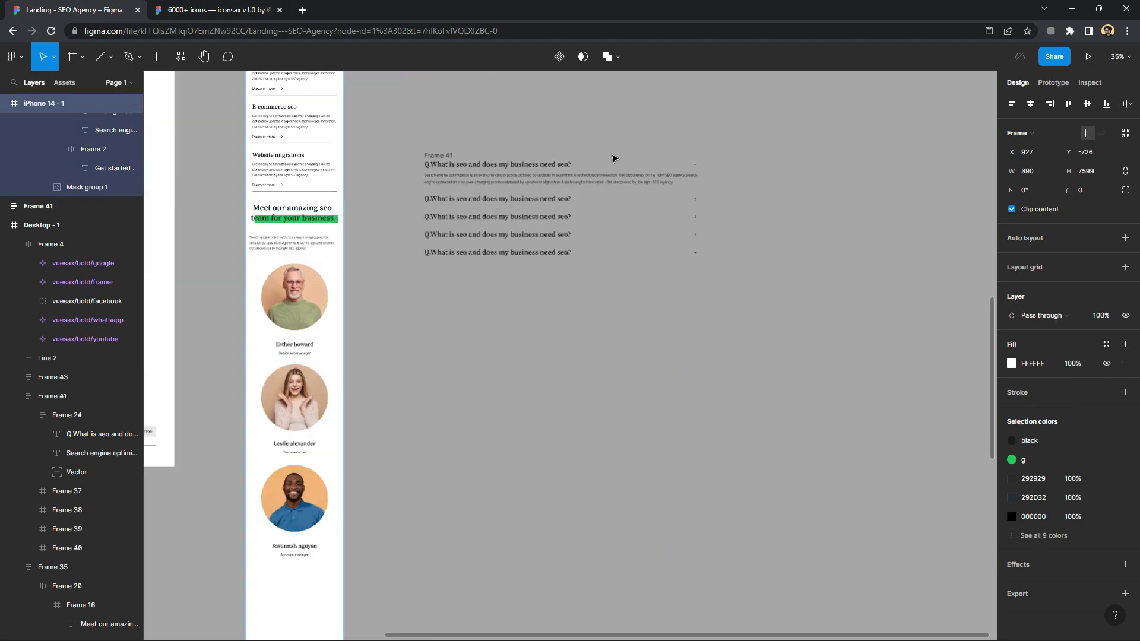
left_click(537, 169)
left_click(636, 356)
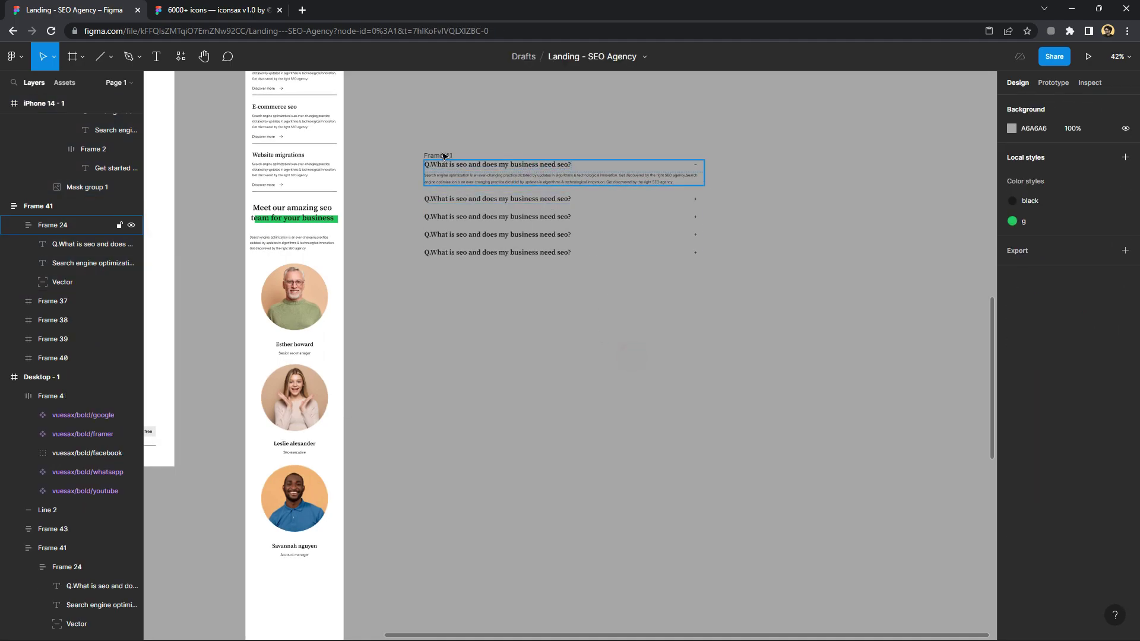
left_click(442, 156)
key("k")
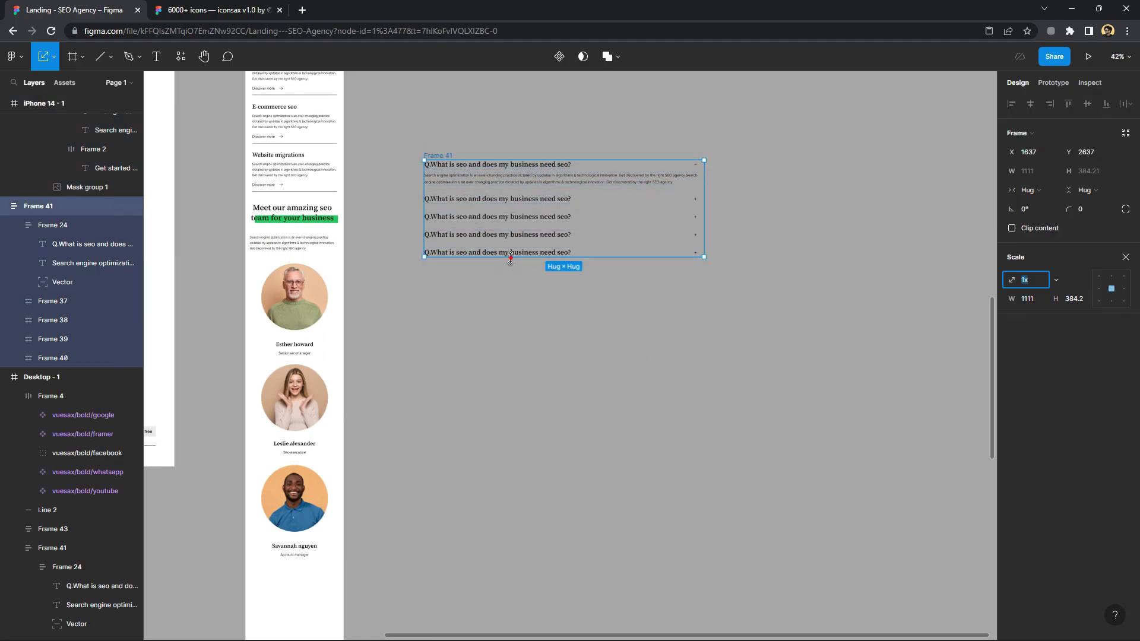
left_click_drag(509, 256, 594, 240)
left_click(1126, 257)
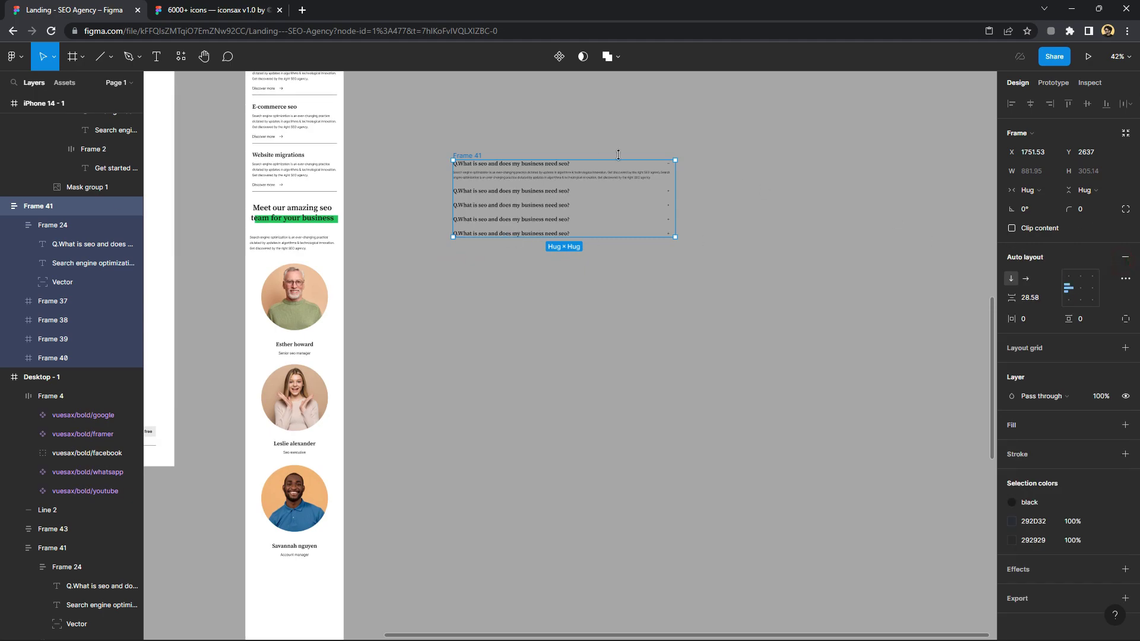
Narrow the first FAQ question to wrap onto two lines, left-aligned
scroll(594, 155, "up", 5, "ctrl")
left_click(541, 177)
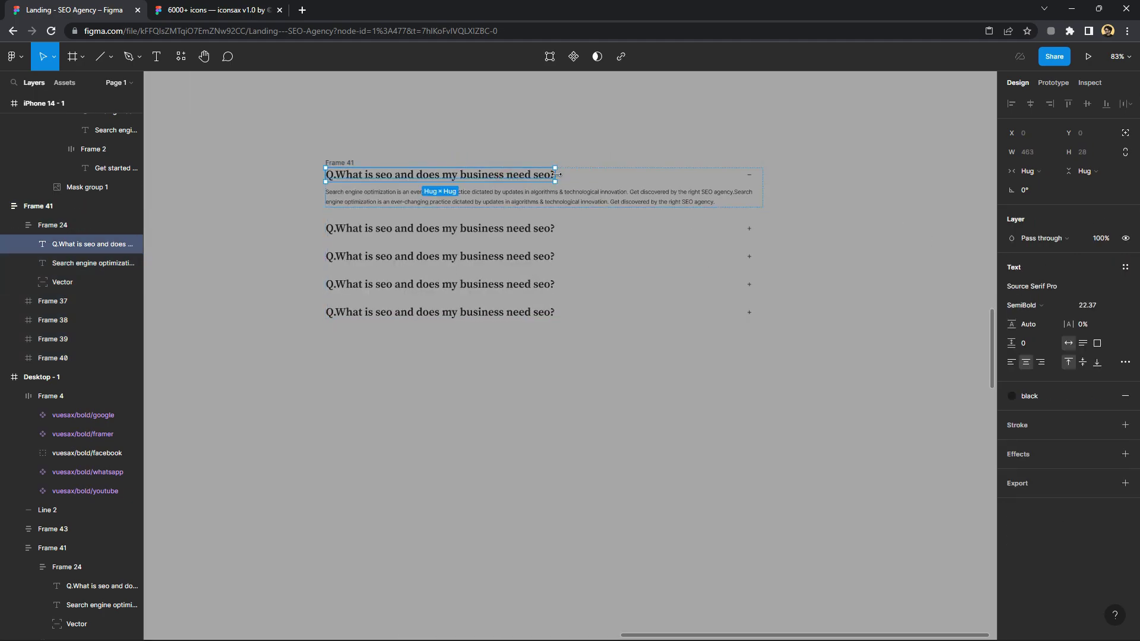
left_click_drag(556, 174, 497, 174)
left_click(1011, 363)
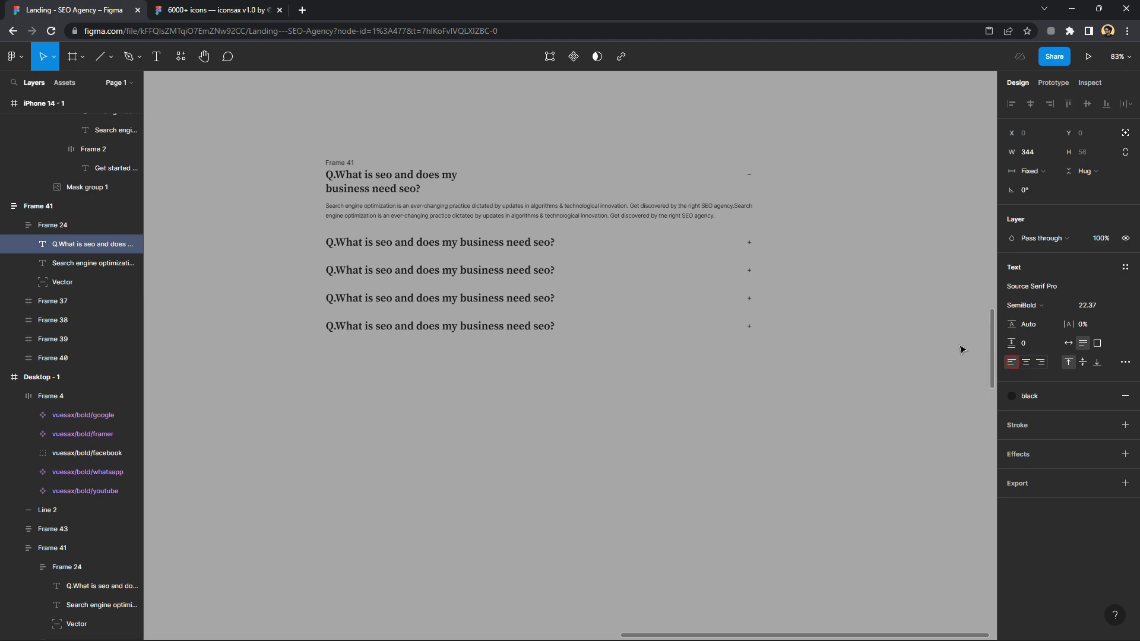
Try narrowing the second question group to 355 wide, then undo it
double_click(535, 241)
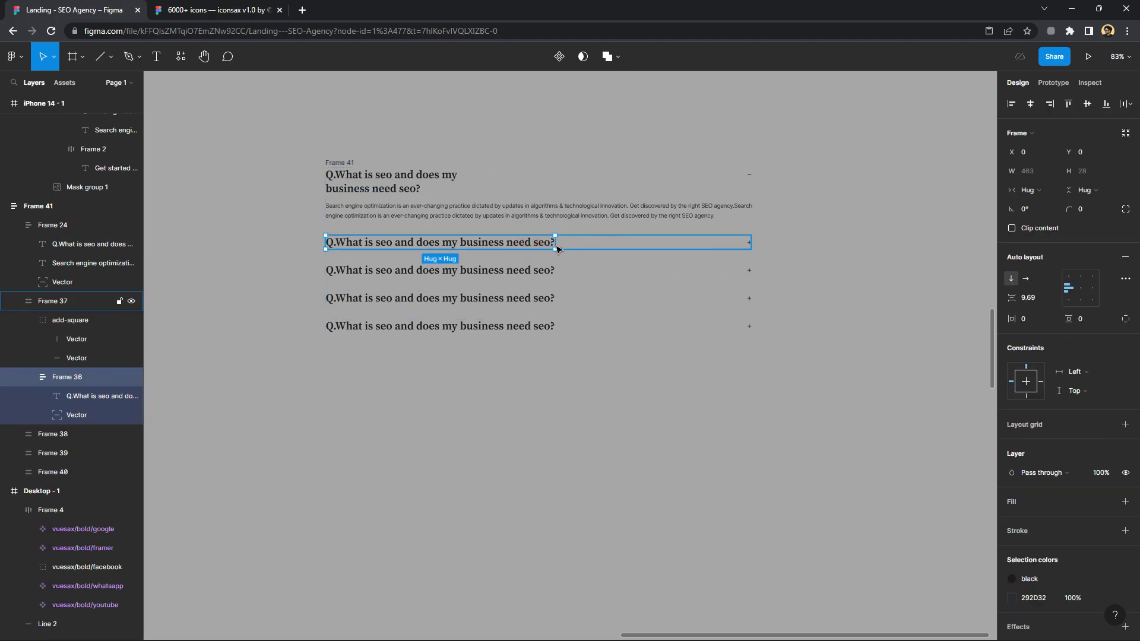
left_click(563, 247)
left_click(543, 247)
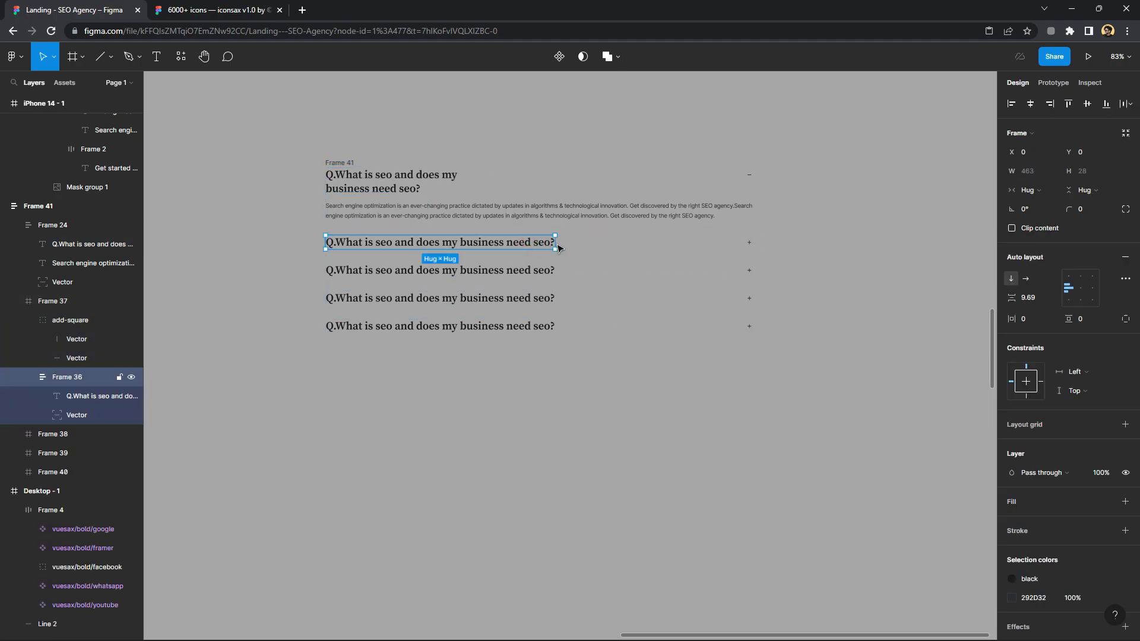
mouse_move(538, 242)
left_mouse_down()
mouse_move(499, 239)
mouse_move(523, 244)
left_mouse_up()
left_click(557, 243)
key("ctrl+z")
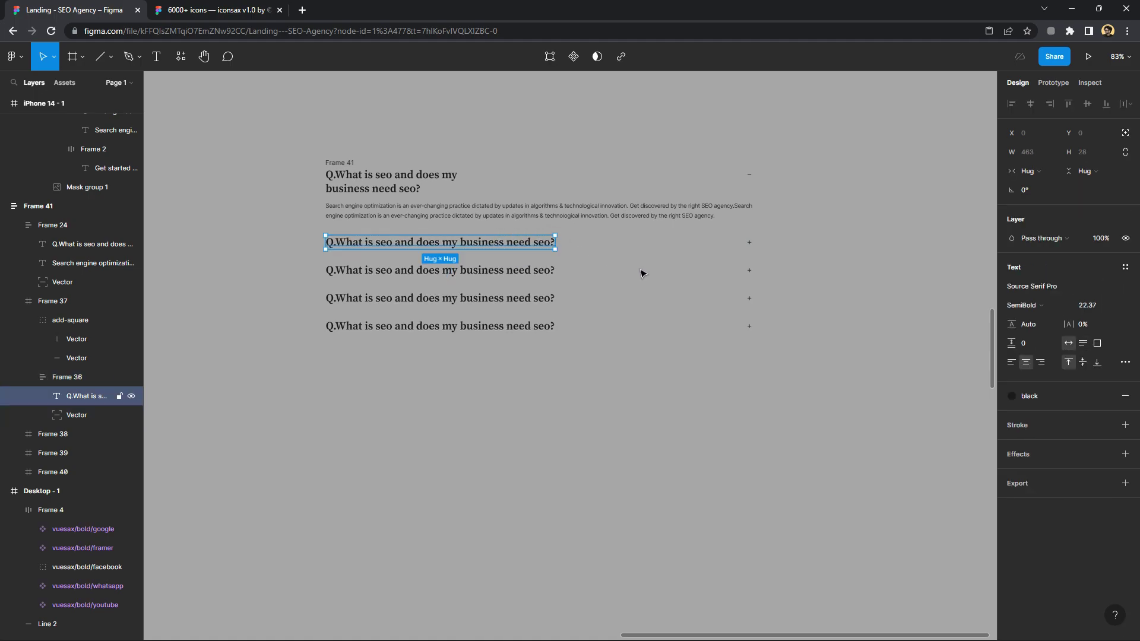
key("shift+Return")
Narrow the second FAQ question text to wrap onto two lines, left-aligned
scroll(681, 292, "down", 3)
scroll(671, 300, "down", 2)
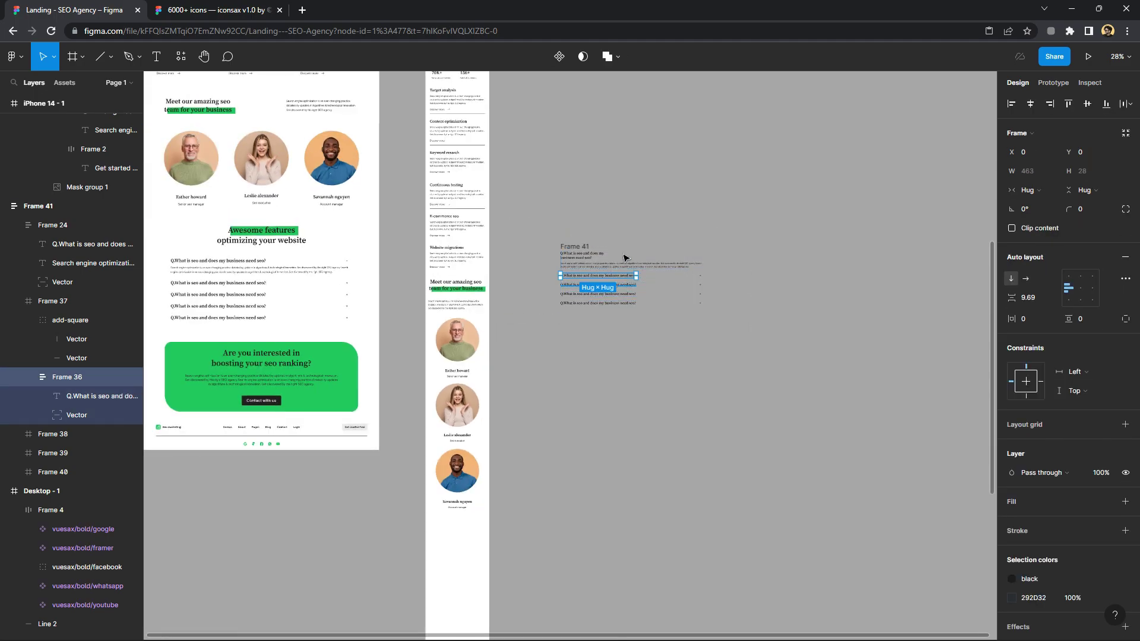
scroll(654, 294, "up", 2)
scroll(646, 285, "up", 2)
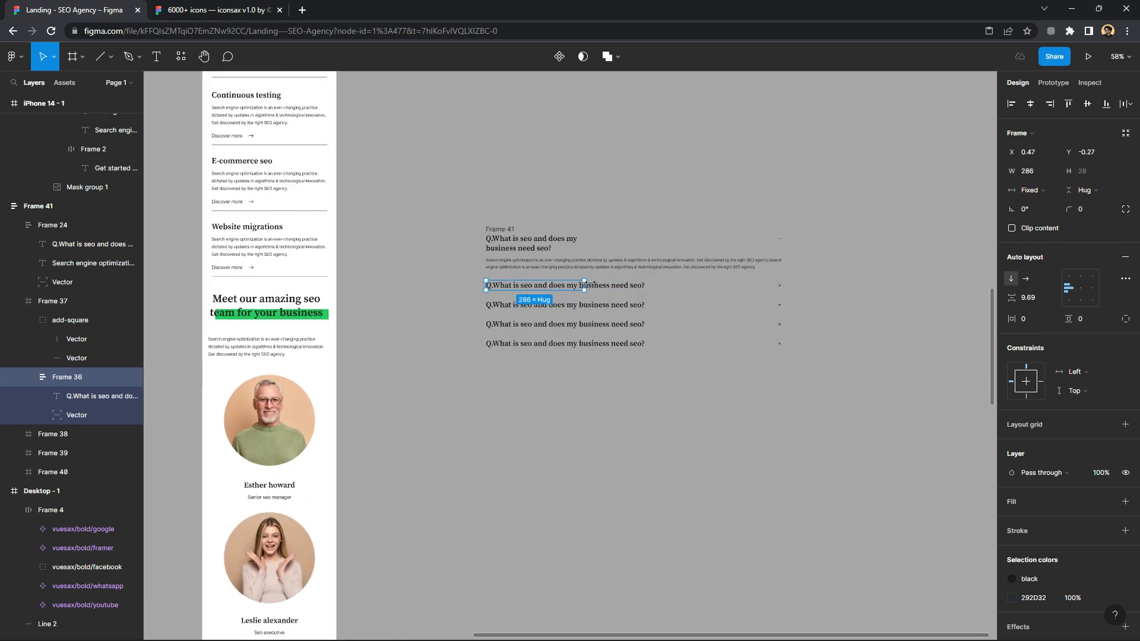
left_click(595, 288)
left_click_drag(646, 285, 593, 285)
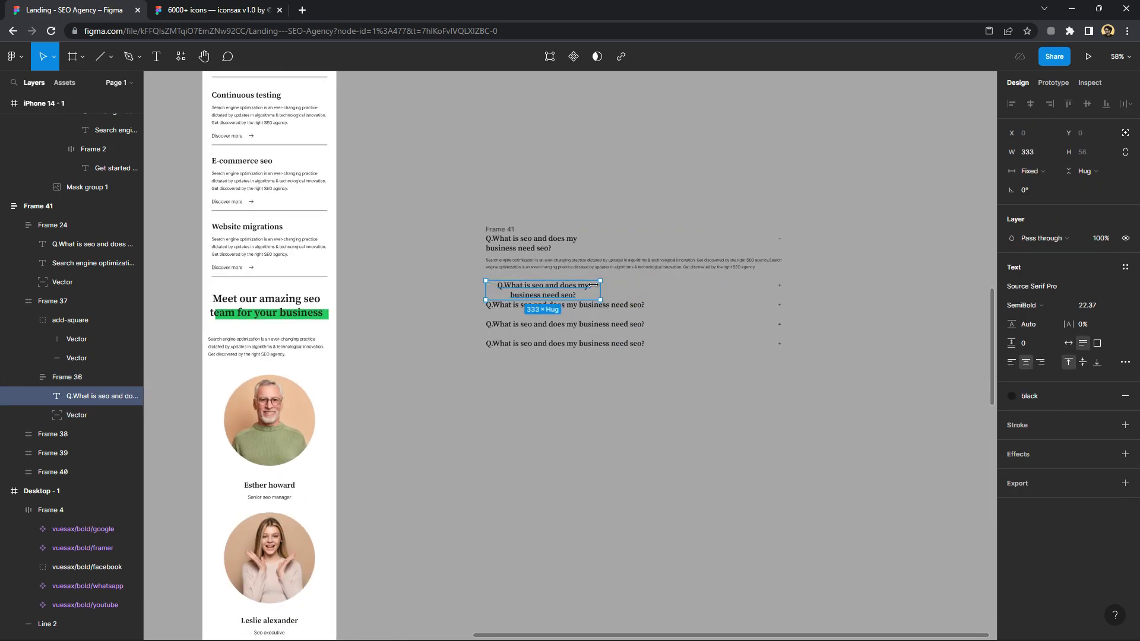
key("ctrl+alt+l")
Narrow the first answer paragraph to 448 wide so it wraps onto four lines
scroll(568, 282, "up", 3)
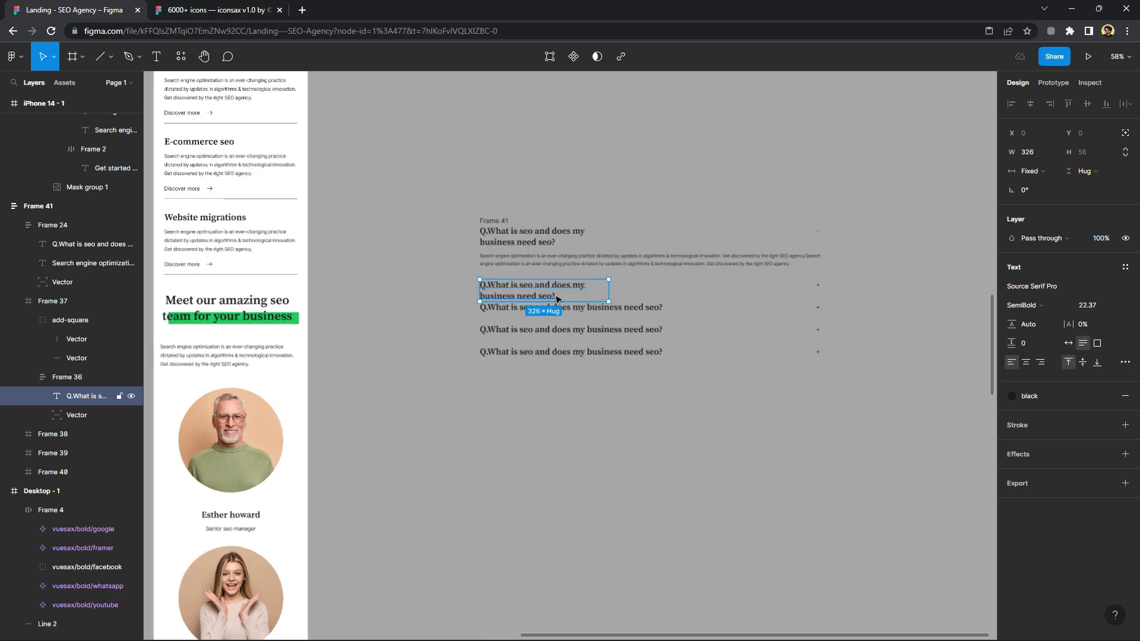
scroll(593, 279, "right", 3)
left_click(619, 241)
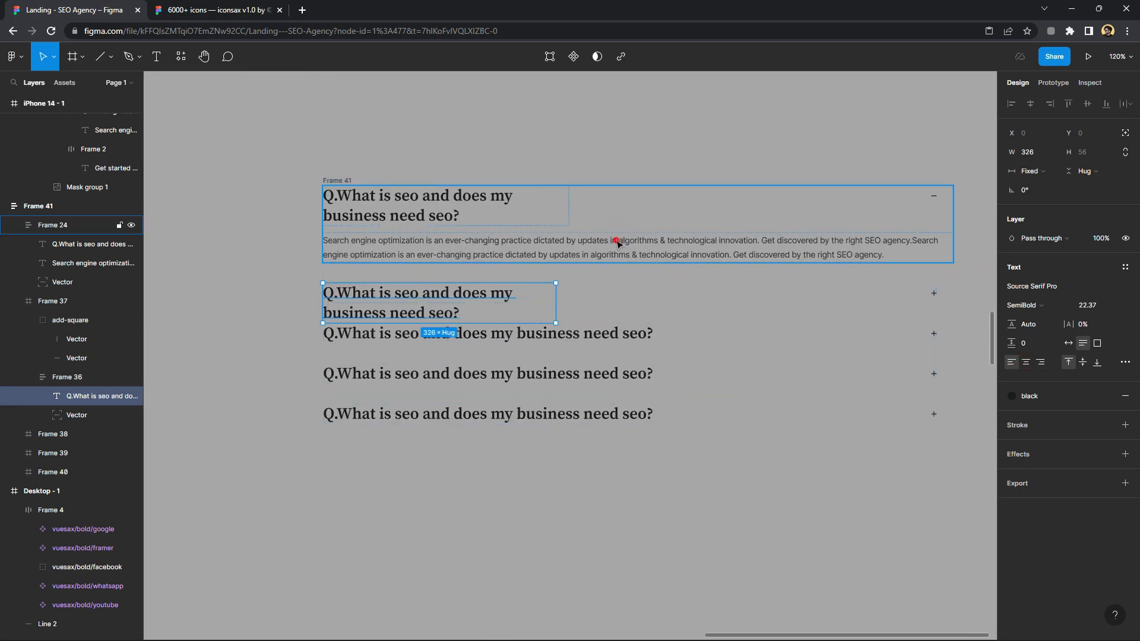
left_click(790, 247)
left_click_drag(682, 248, 642, 250)
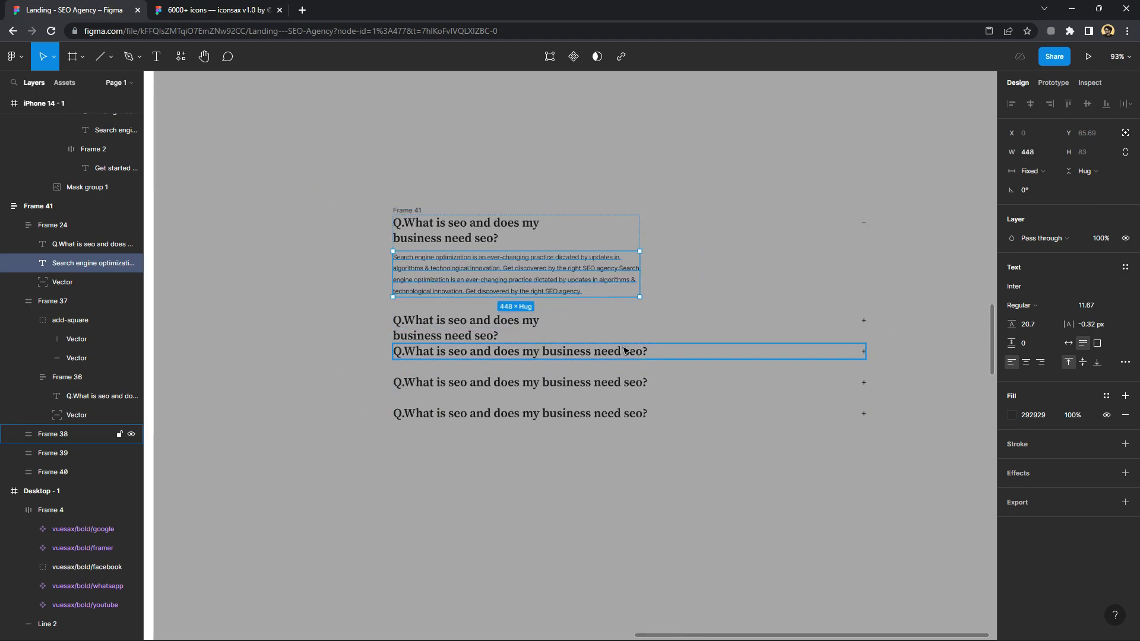
left_click(630, 324)
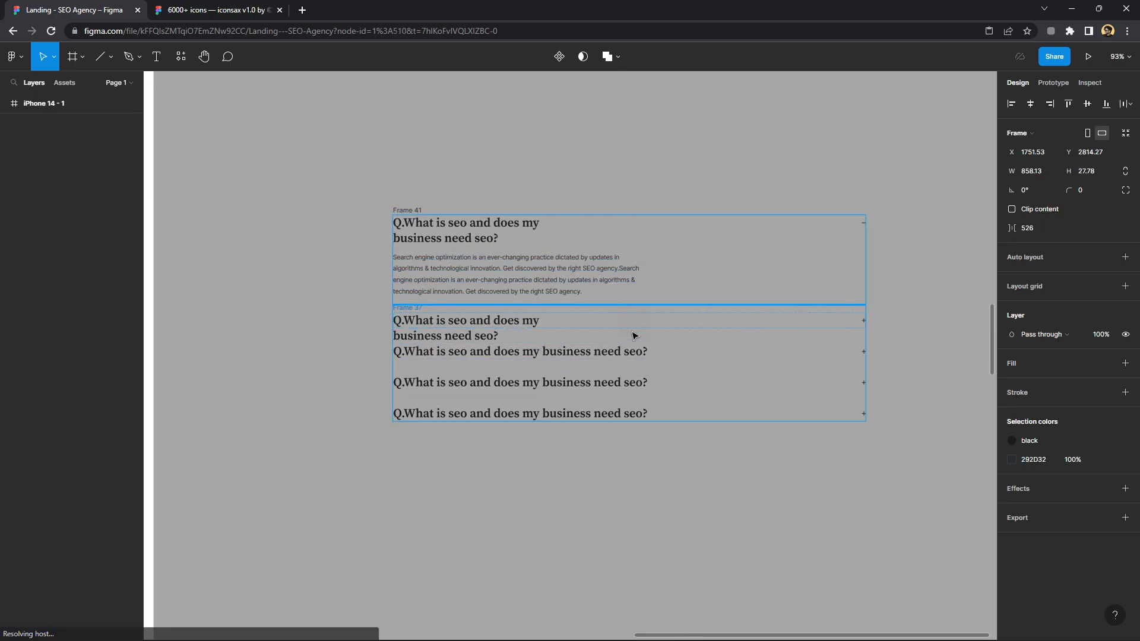
Move the second question's plus icon up to the top of its row
left_click(862, 323)
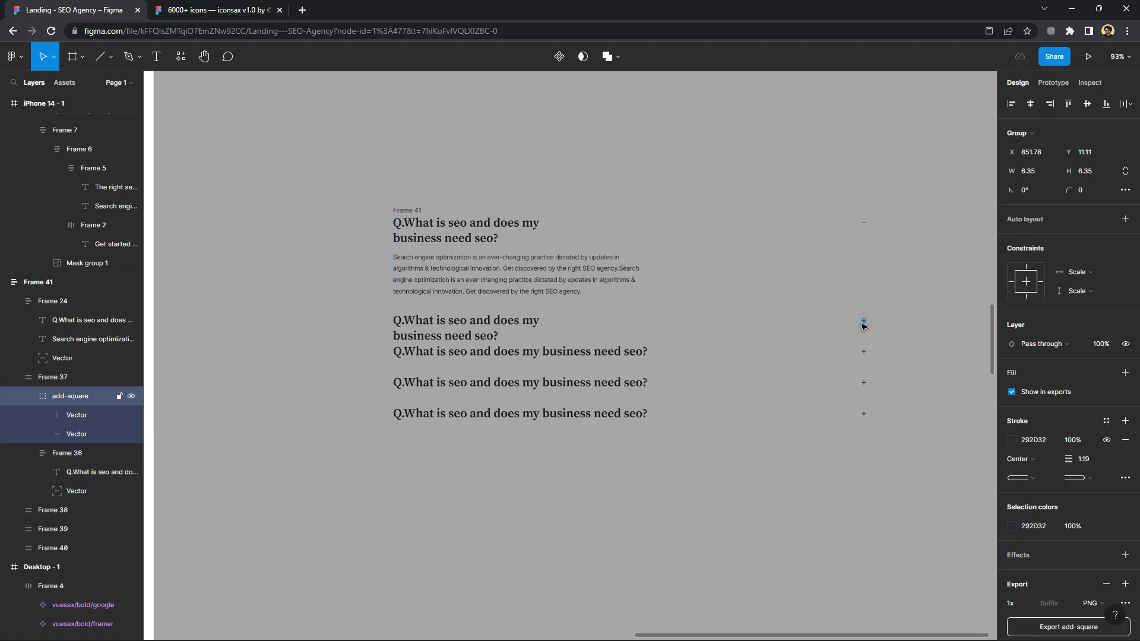
left_click_drag(761, 320, 761, 314)
left_click(762, 314)
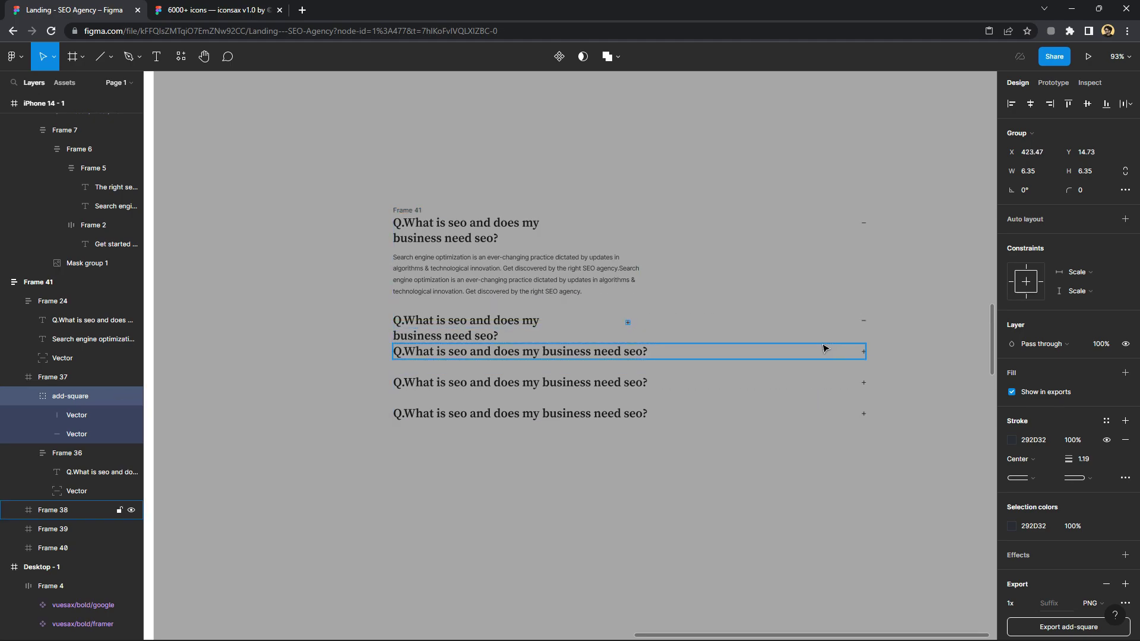
left_click(864, 322)
double_click(863, 322)
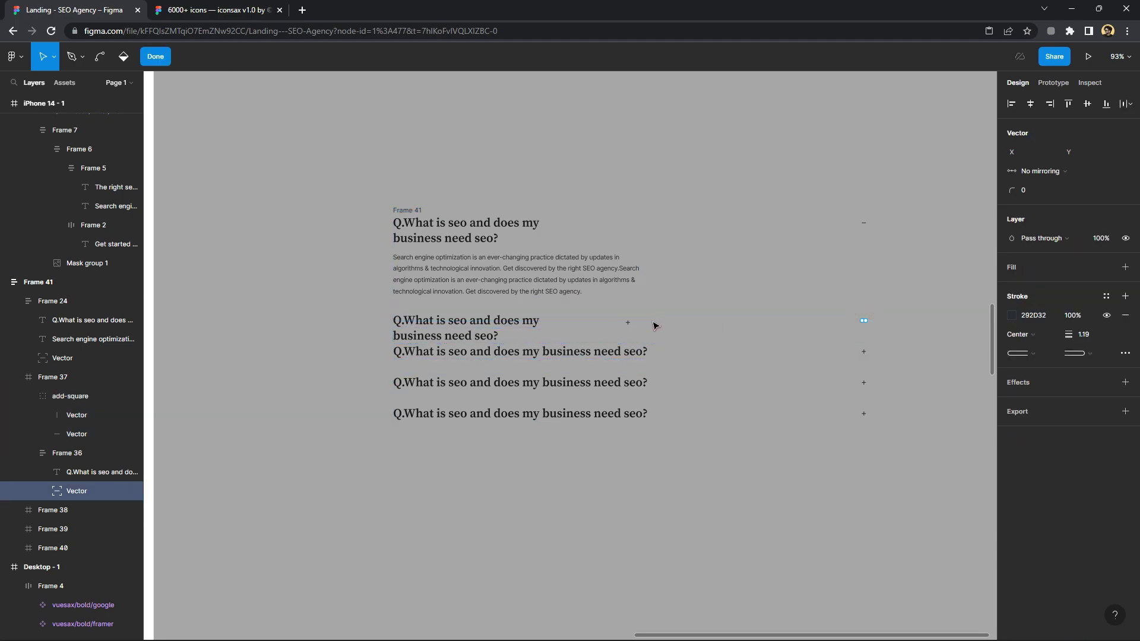
left_click(935, 348)
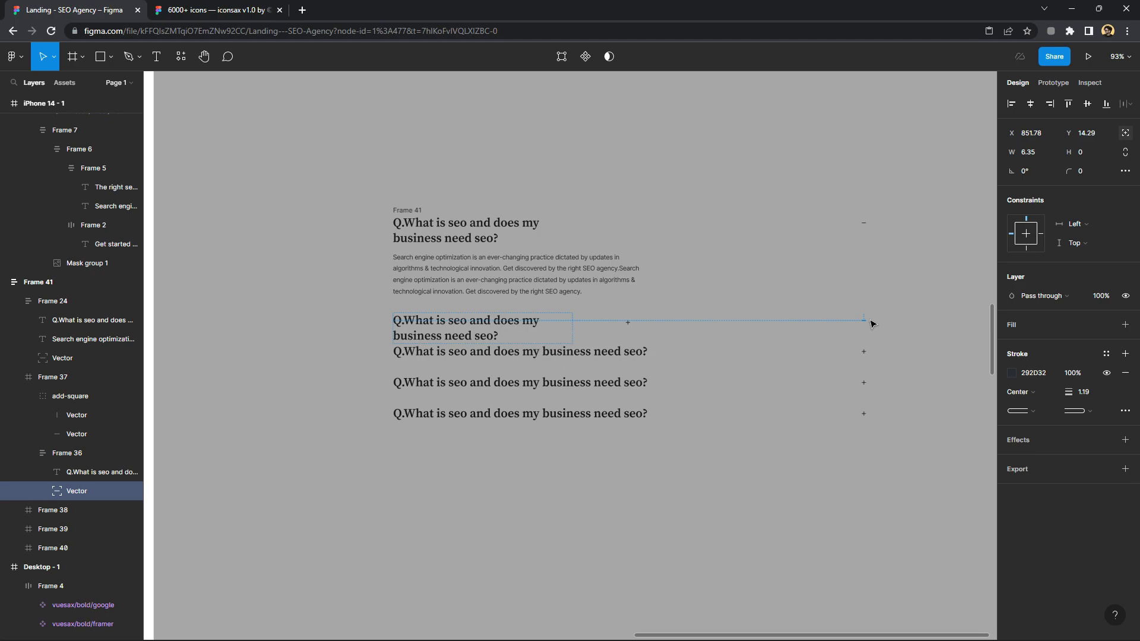
Resize Frame 37 to 442 wide so its question wraps, then duplicate it
left_click(873, 308)
left_click(736, 326)
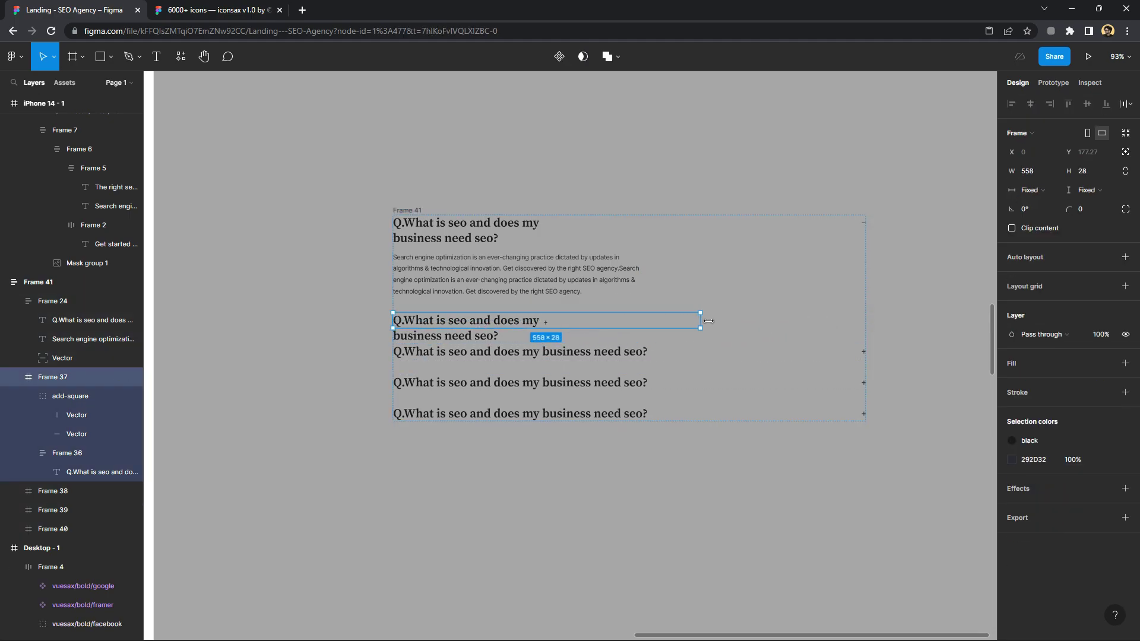
mouse_move(816, 328)
left_mouse_down()
mouse_move(870, 317)
mouse_move(684, 319)
left_mouse_up()
mouse_move(732, 321)
left_mouse_down()
mouse_move(869, 323)
mouse_move(795, 321)
left_mouse_up()
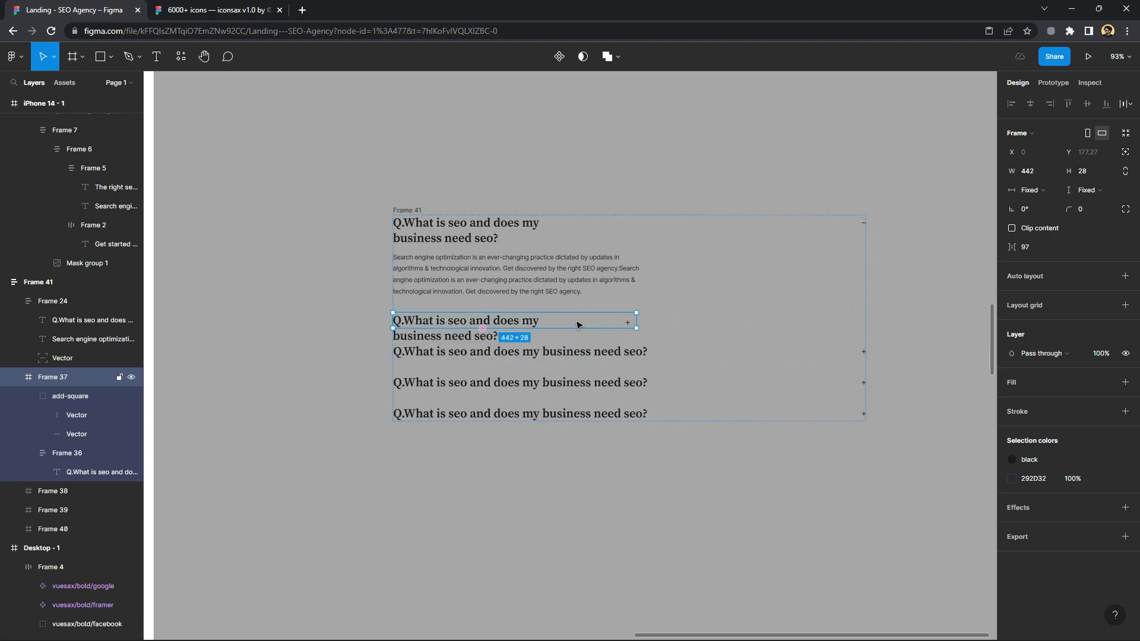
key("ctrl+d")
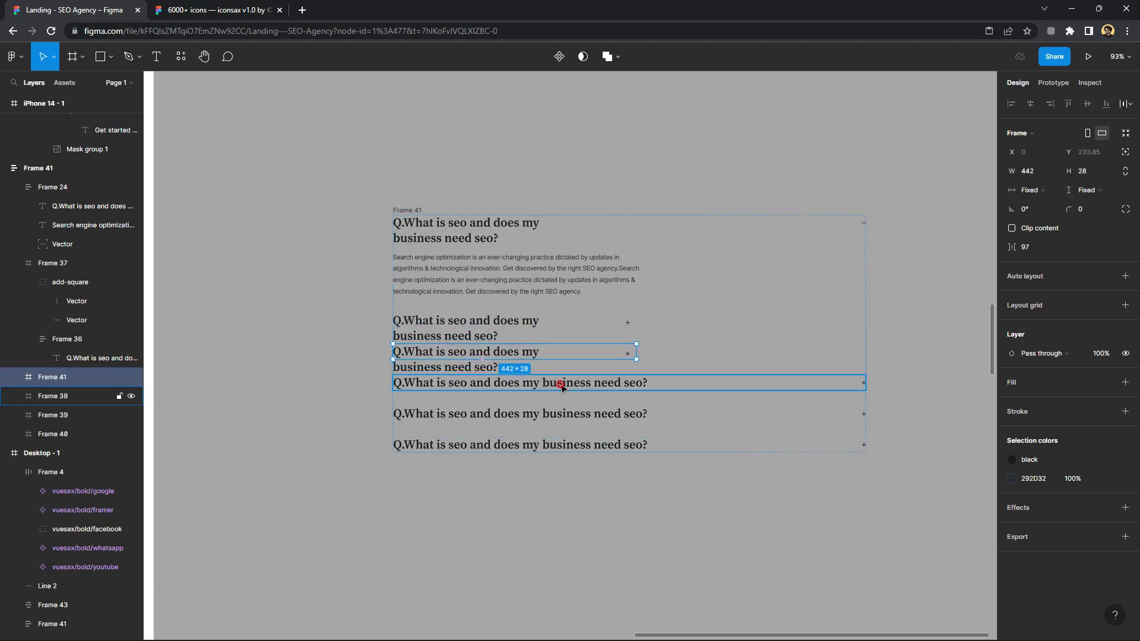
Delete the remaining one-line question rows, Frames 38–40
left_click(562, 386)
key("Delete")
double_click(509, 382)
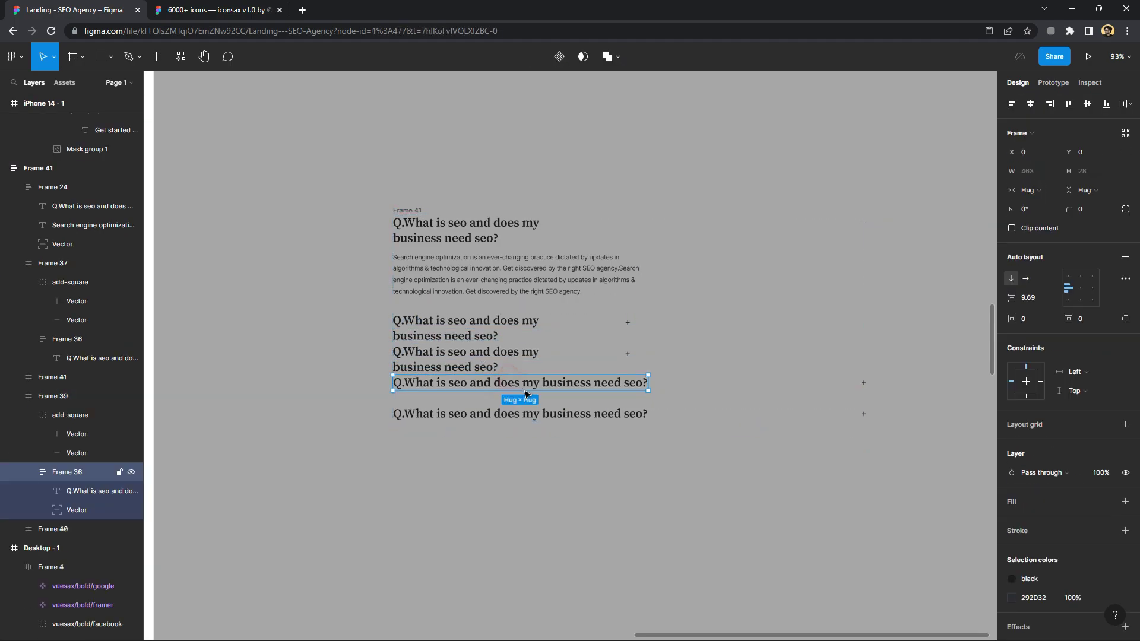
left_click(687, 383)
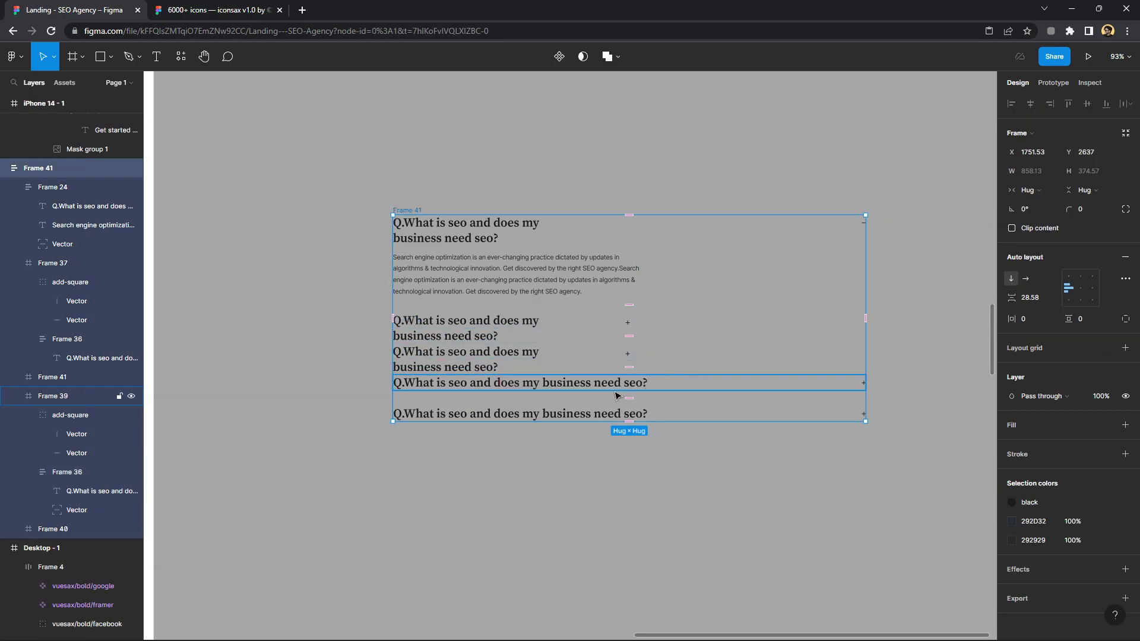
key("ctrl+z")
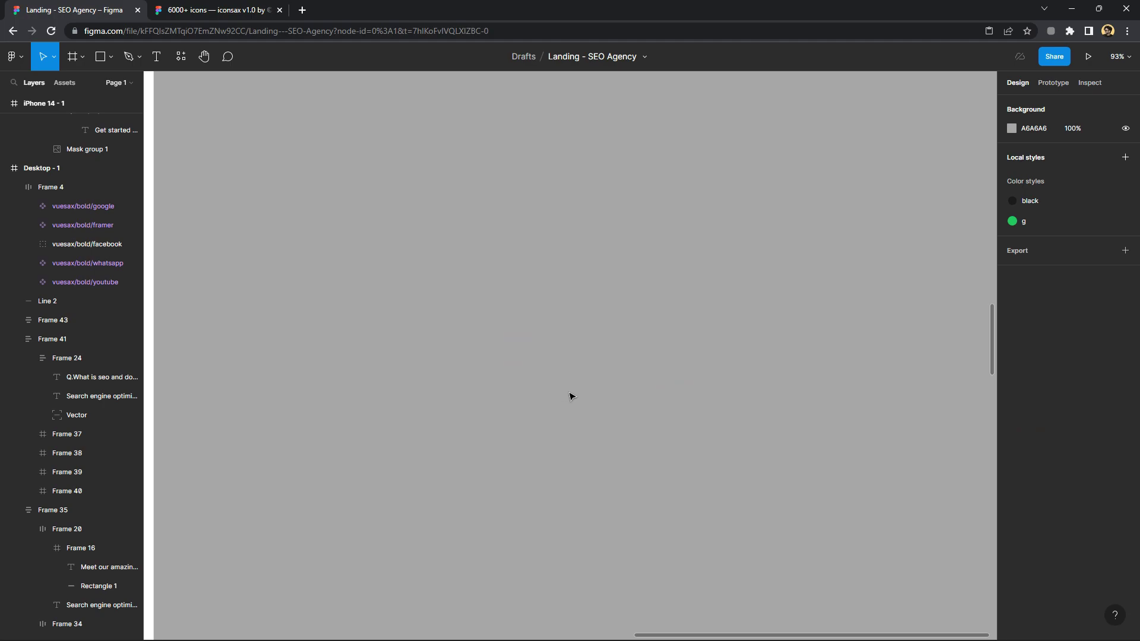
left_click(570, 396)
left_click(602, 387)
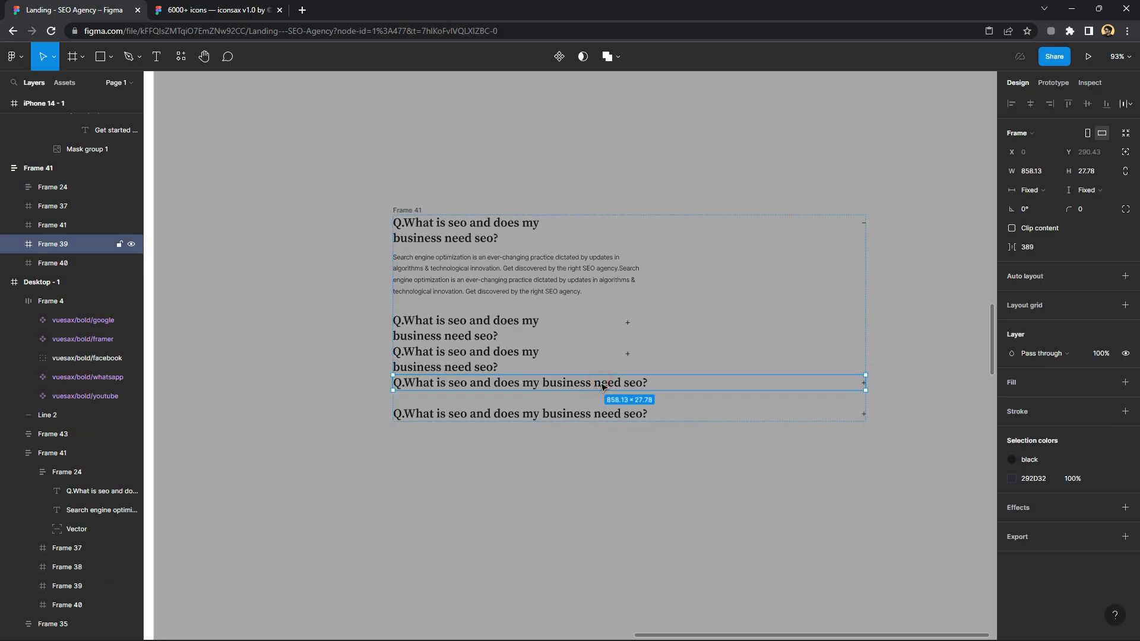
key("Delete")
left_click(579, 386)
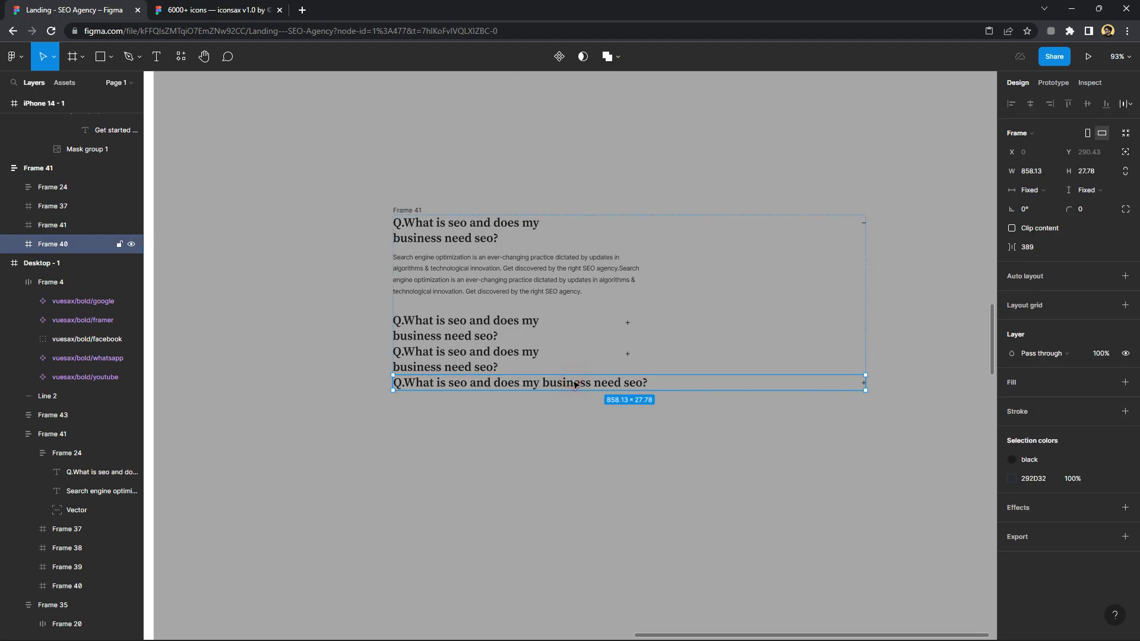
key("Delete")
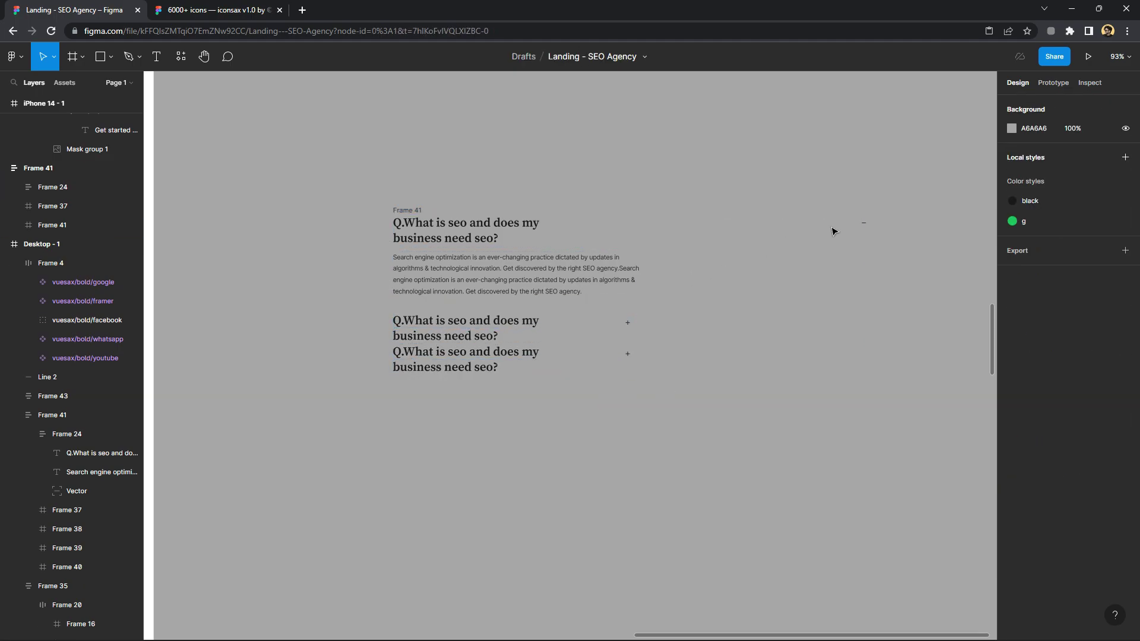
Select the whole FAQ list and tighten the spacing between its items
left_click(864, 223)
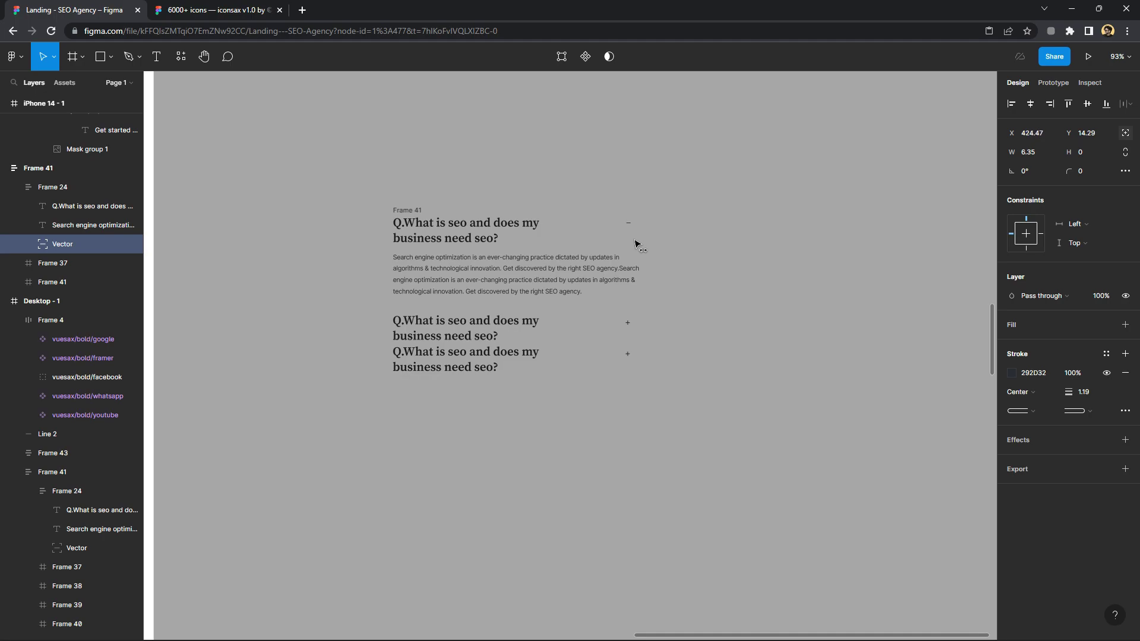
left_click(677, 321)
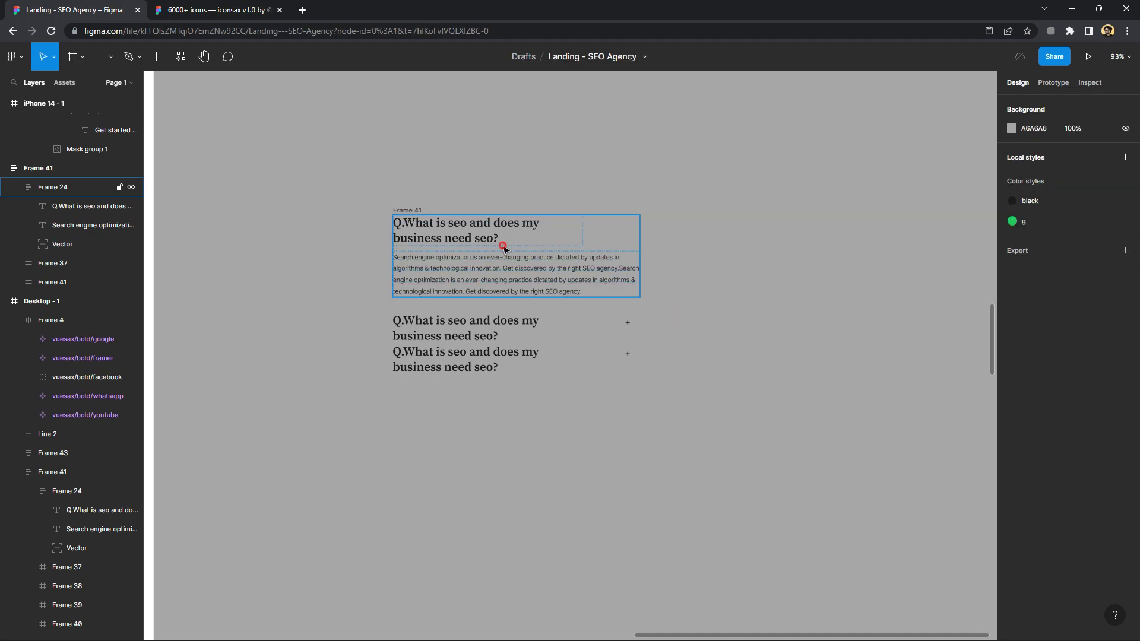
left_click(506, 249)
left_click(691, 349)
left_click(572, 300)
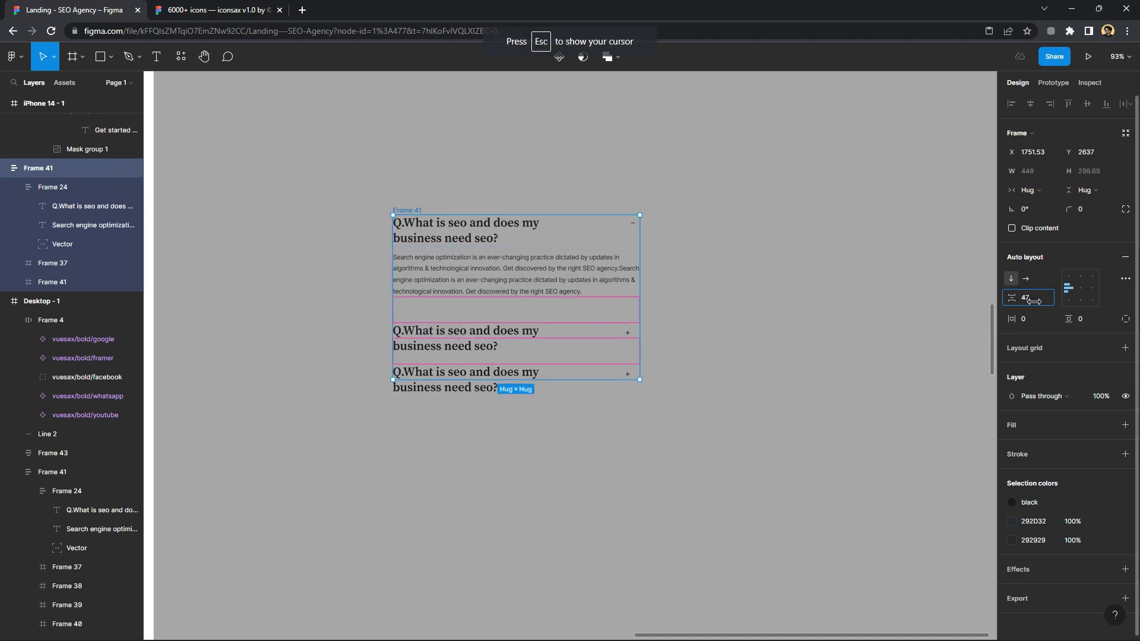
left_click_drag(1011, 297, 641, 380)
Make the first question-and-answer block fit its content height
left_click(641, 380)
double_click(536, 337)
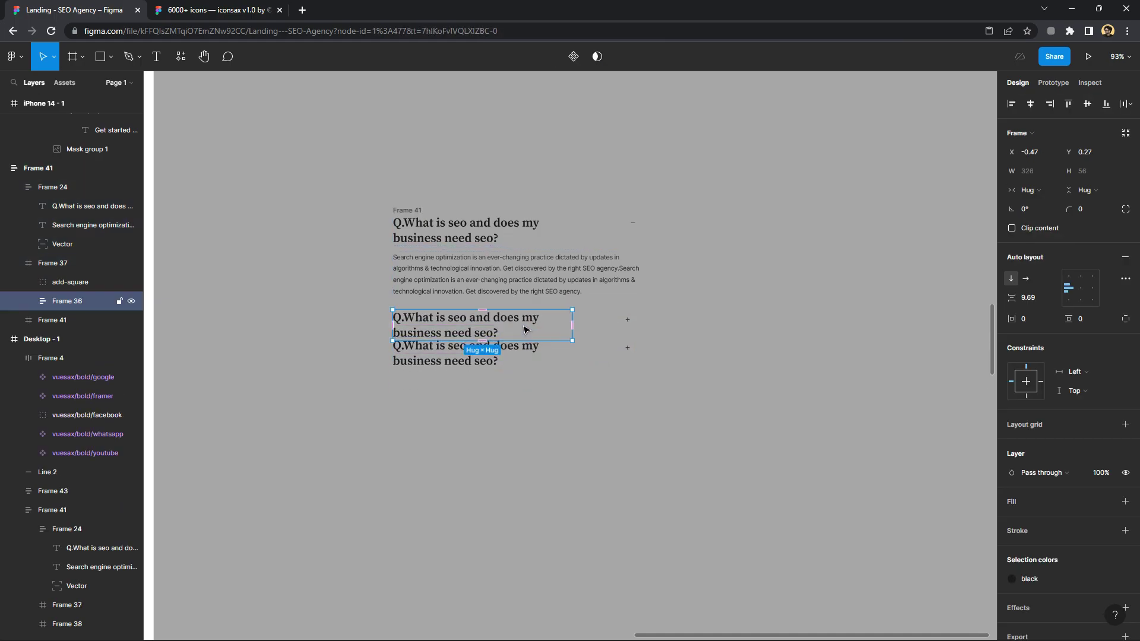
left_click(529, 292)
left_click_drag(557, 297, 556, 367)
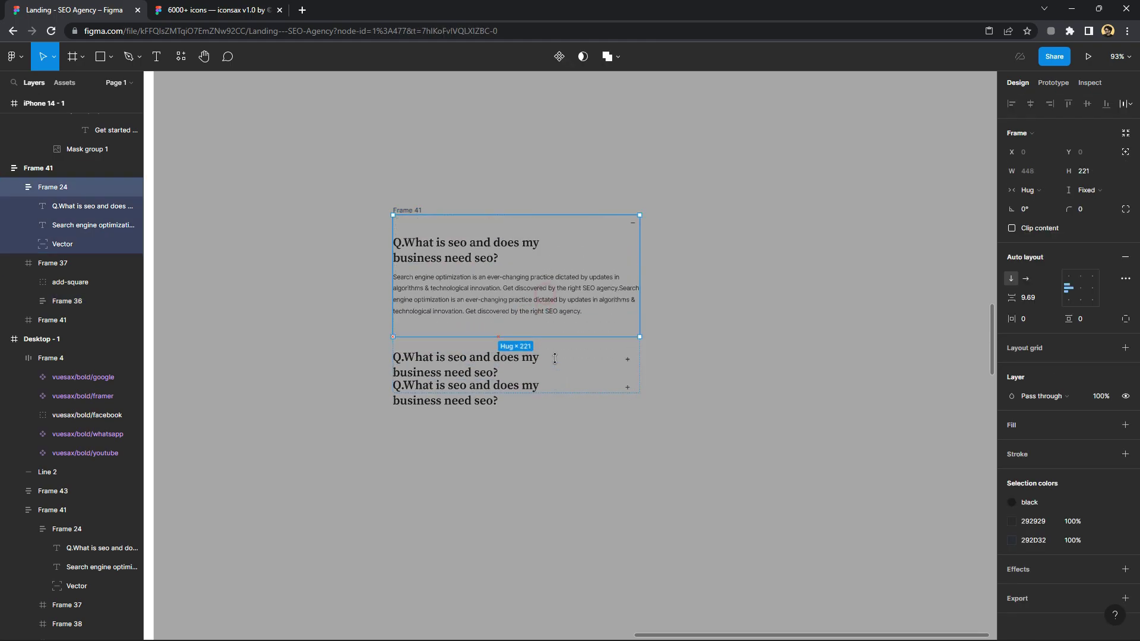
double_click(557, 365)
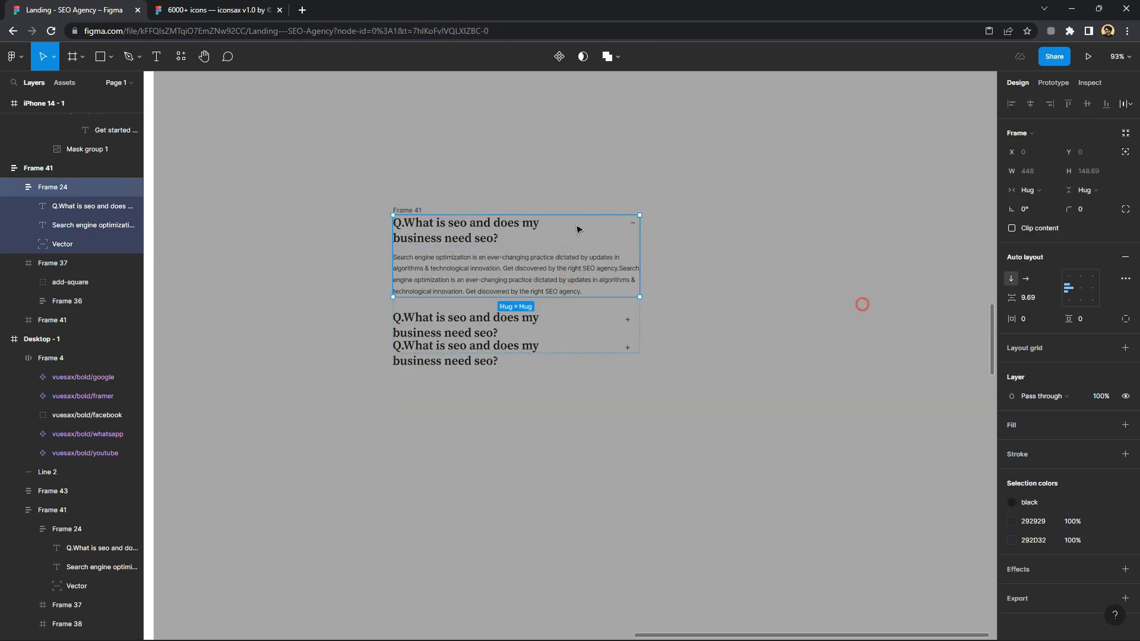
key("Escape")
left_click(407, 210)
Widen, then readjust, the auto layout spacing between the FAQ items
left_click_drag(1012, 297, 1057, 300)
left_click(514, 409)
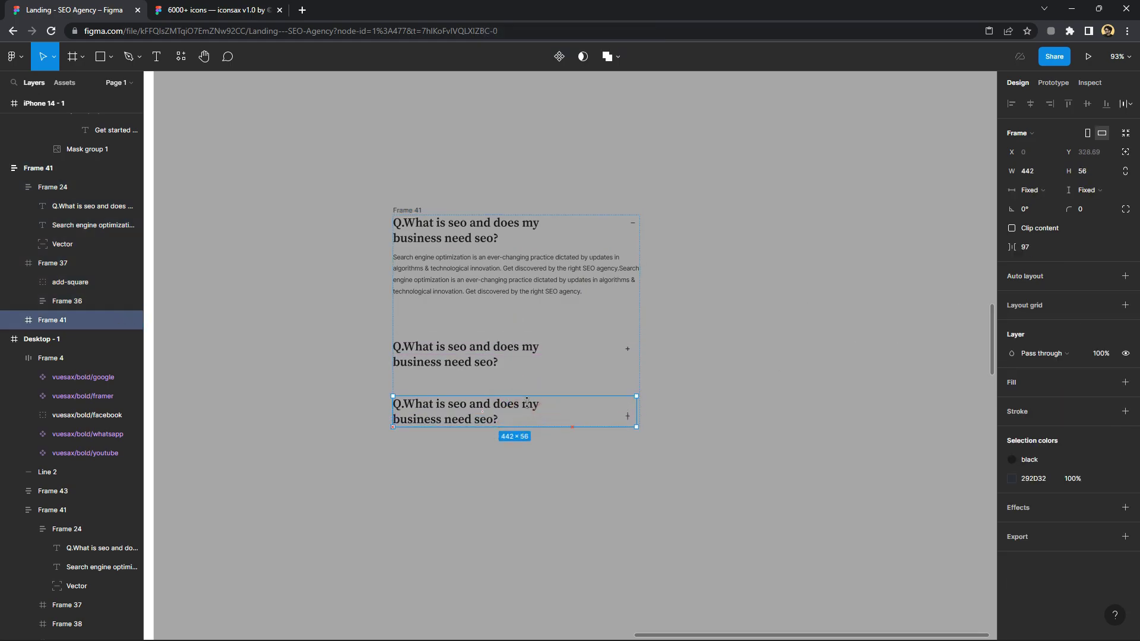
left_click(493, 360)
left_click(667, 371)
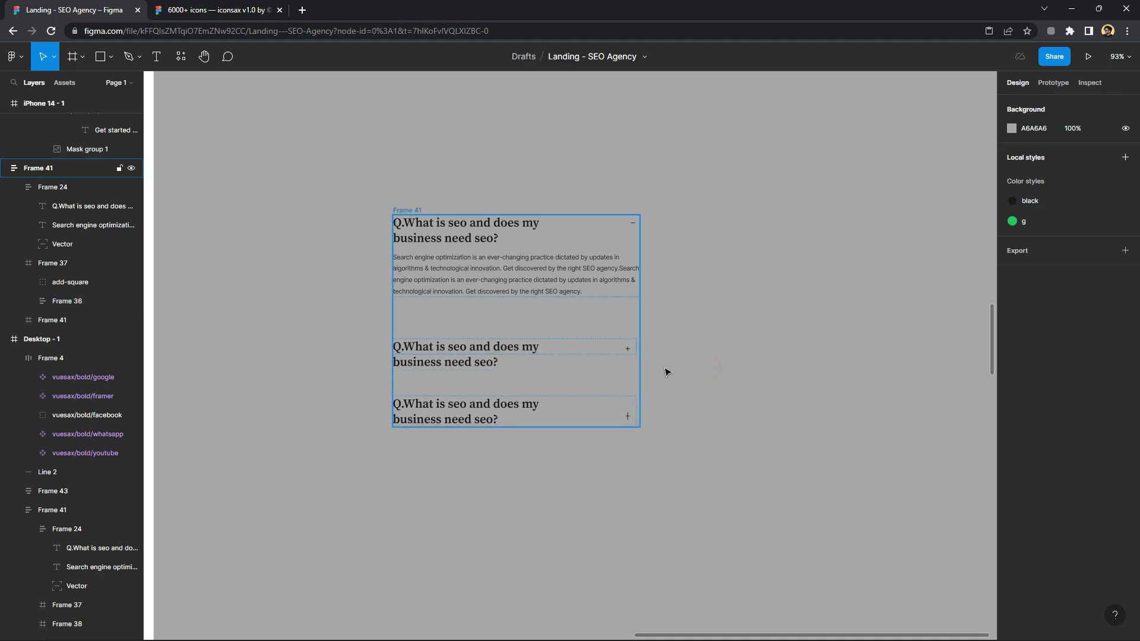
scroll(664, 372, "down", 5)
left_click(583, 341)
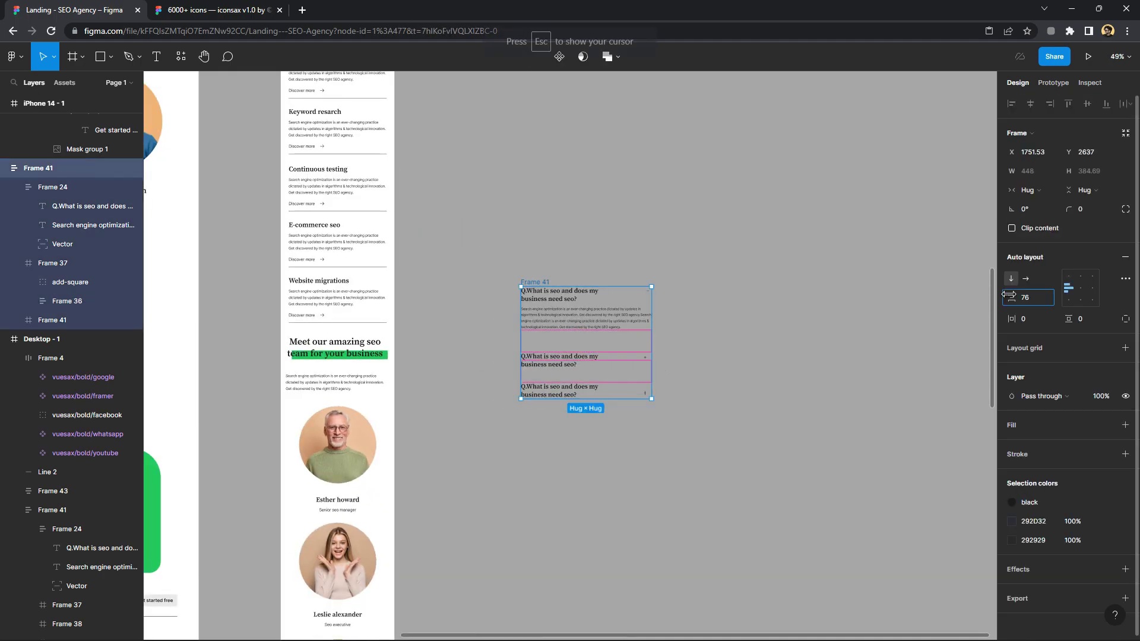
left_click_drag(1011, 297, 970, 295)
left_click(770, 370)
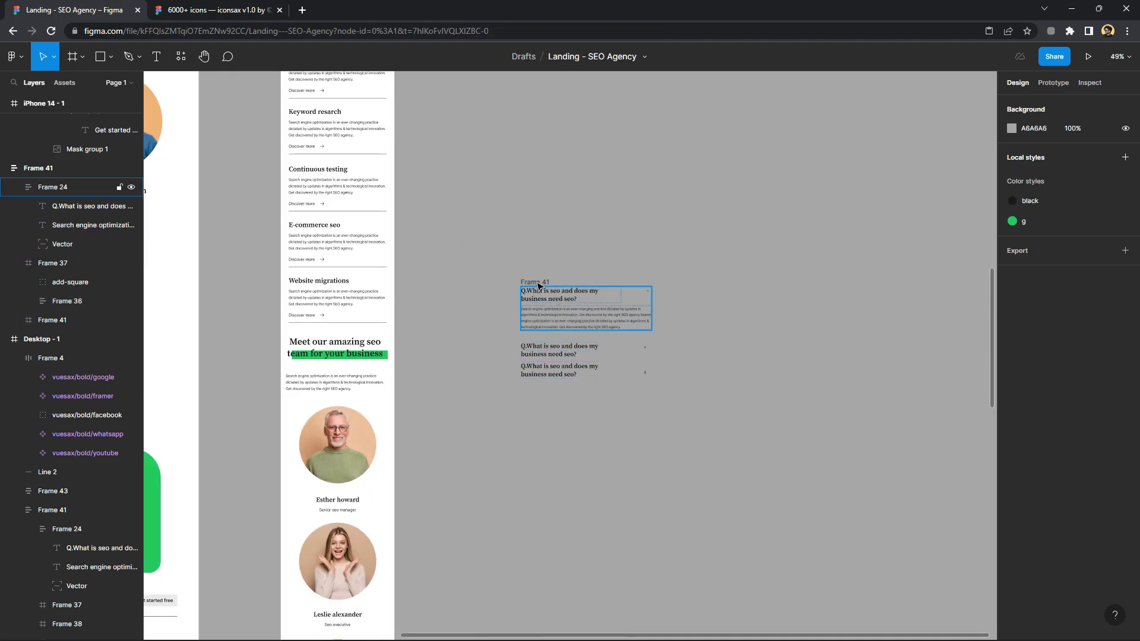
left_click_drag(529, 282, 300, 502)
scroll(403, 422, "up", 2)
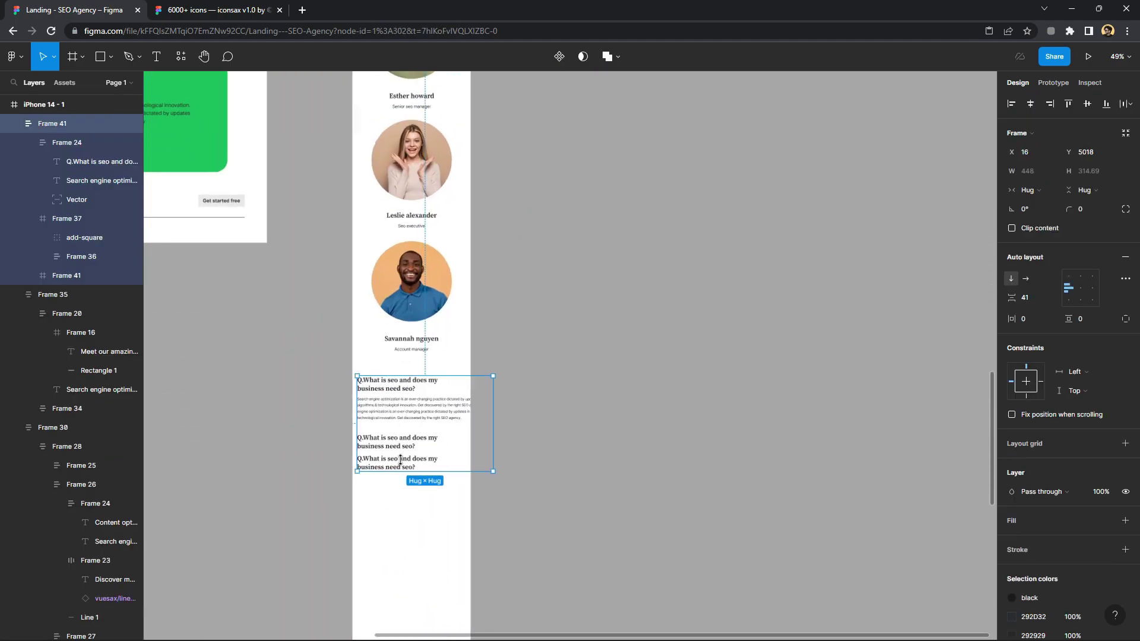
Duplicate a question row to add a fourth question at the end of the list
left_click(406, 426)
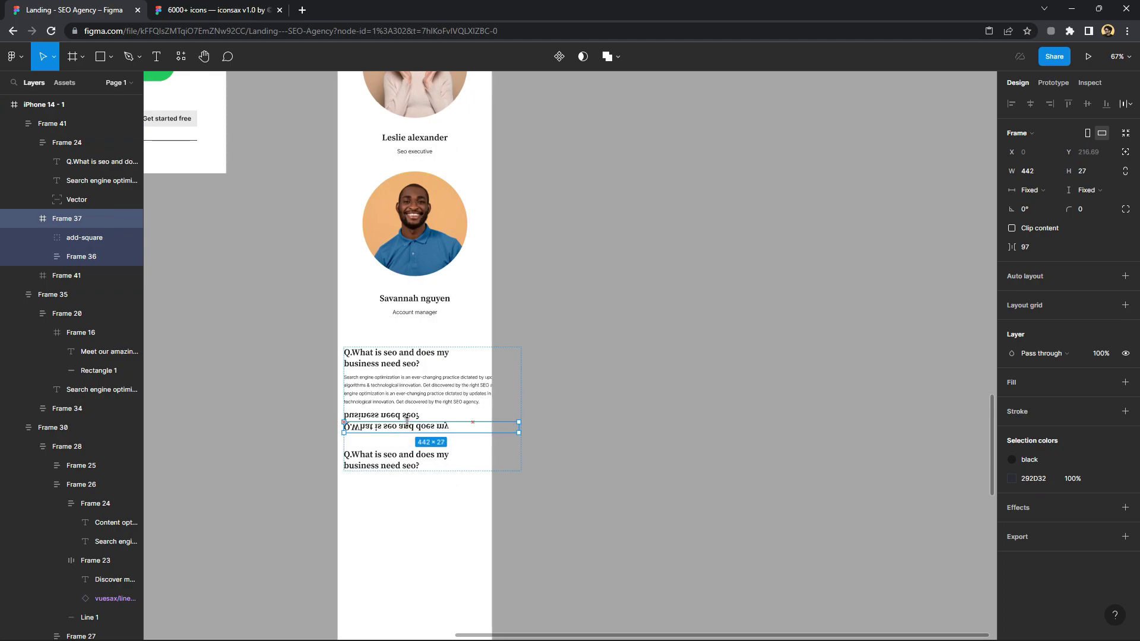
key("ctrl+d")
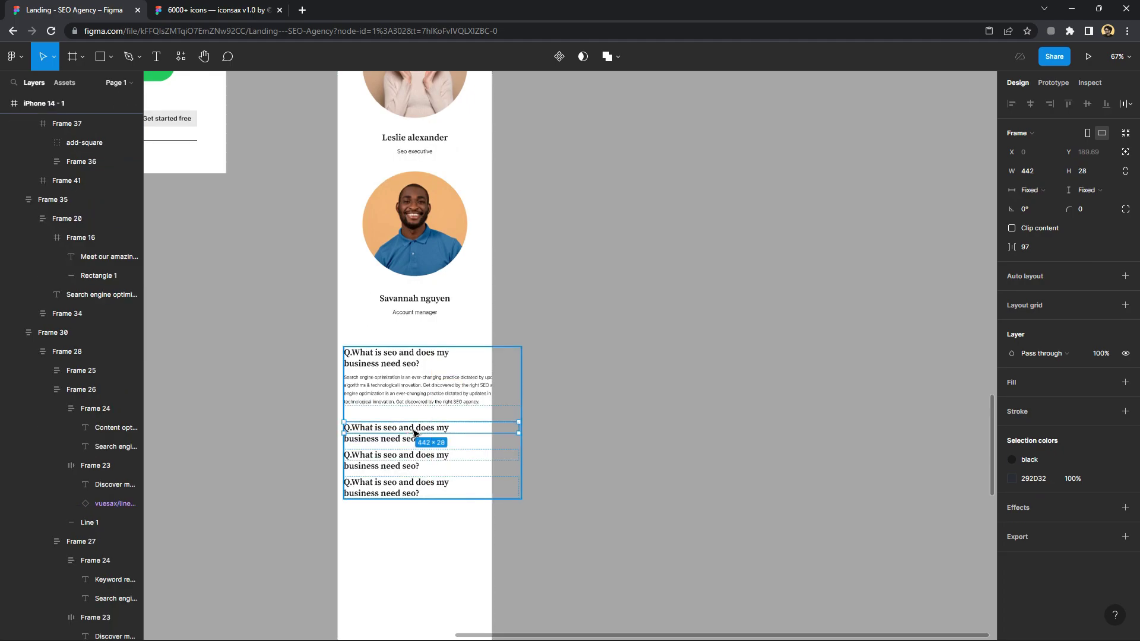
left_click_drag(414, 425, 419, 423)
left_click(546, 483)
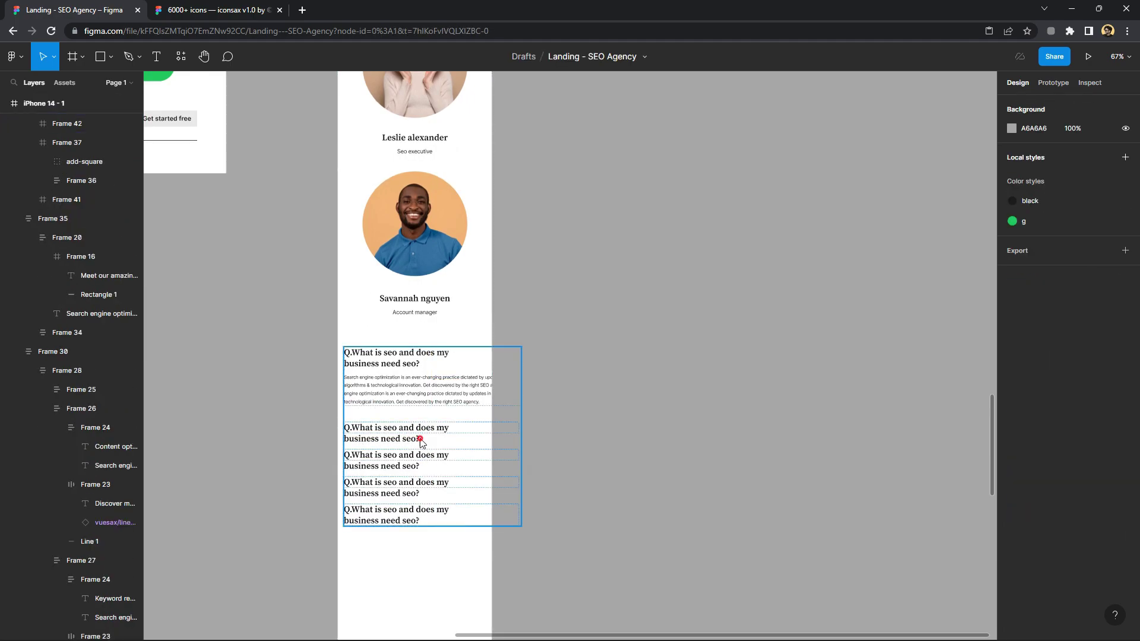
left_click(422, 442)
Scale the FAQ block down to about 0.77x to fit the phone width
key("k")
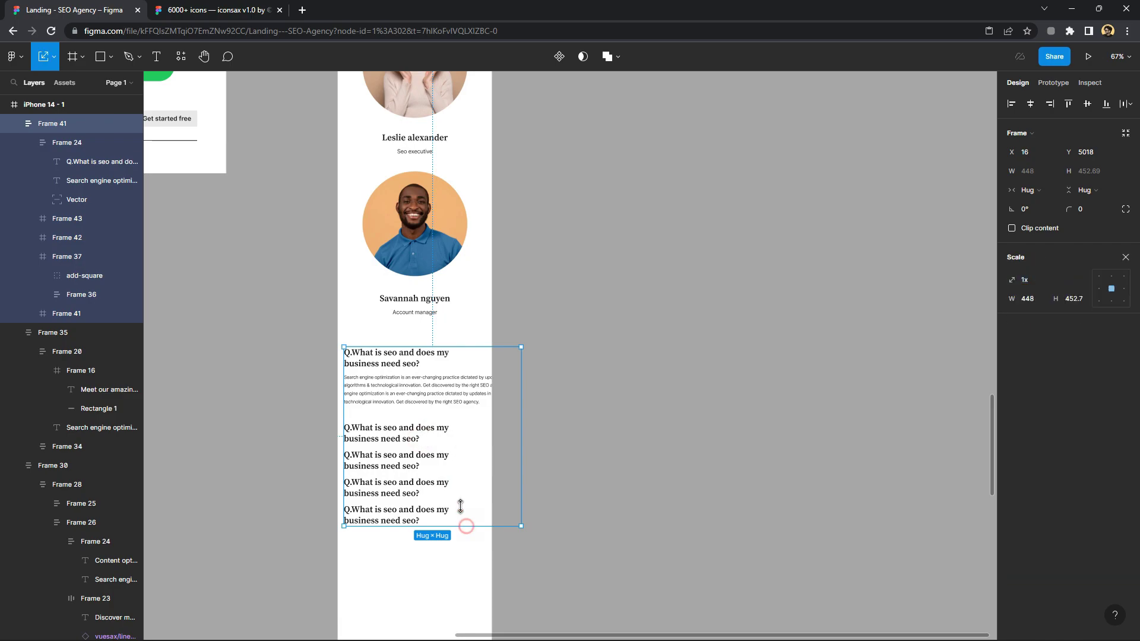
left_click_drag(466, 526, 445, 438)
left_click(1125, 257)
scroll(450, 422, "up", 3)
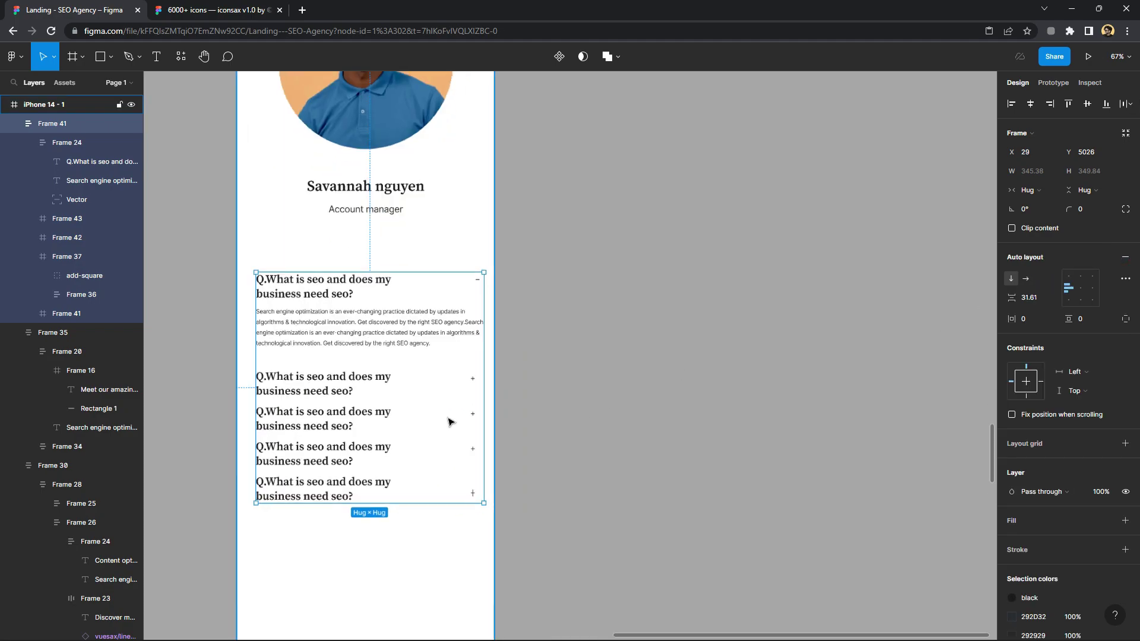
scroll(518, 421, "down", 5)
left_click(529, 418)
scroll(475, 425, "up", 2)
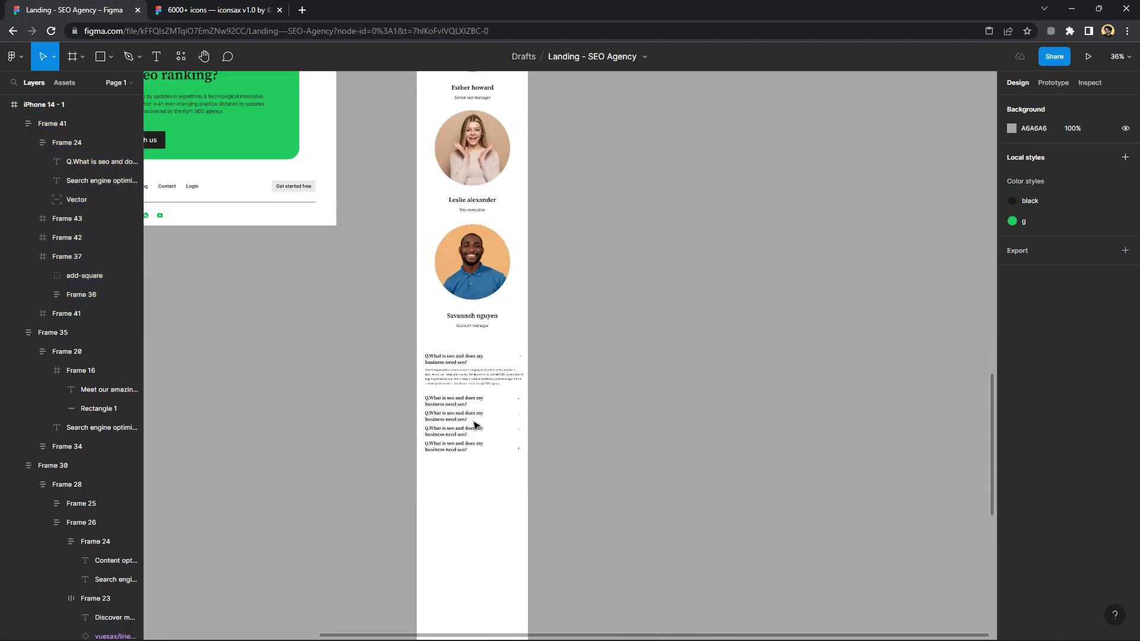
scroll(475, 424, "up", 3)
Raise the FAQ spacing to 43 and move the block up under the team section
left_click(484, 400)
left_click_drag(1024, 298, 1025, 298)
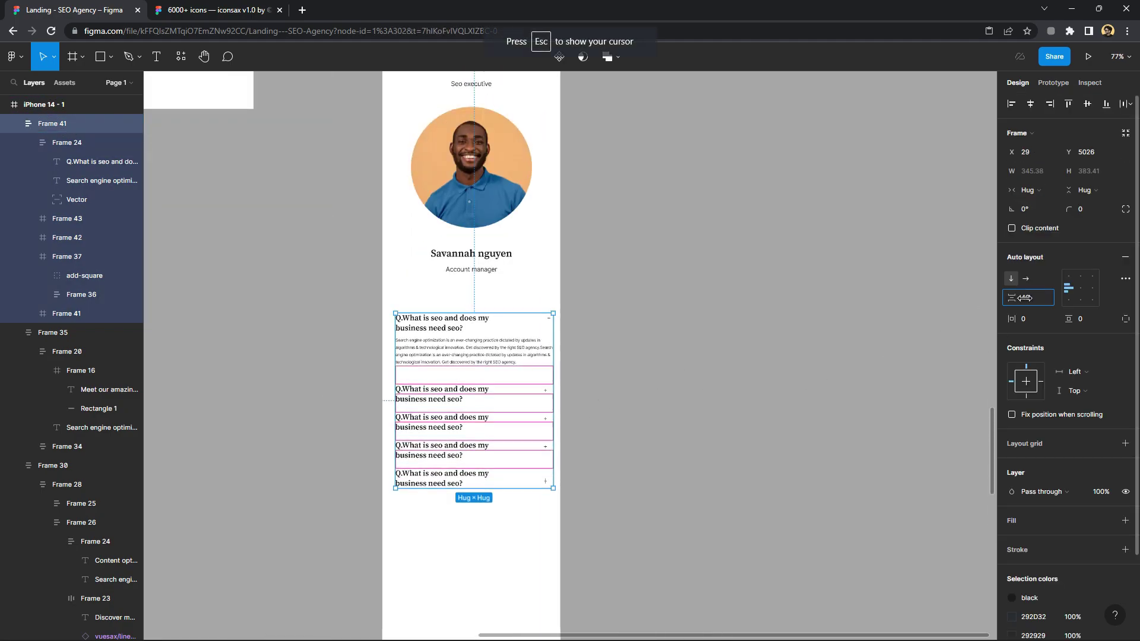
left_click(801, 402)
left_click_drag(470, 398, 465, 390)
scroll(546, 510, "down", 1, "ctrl")
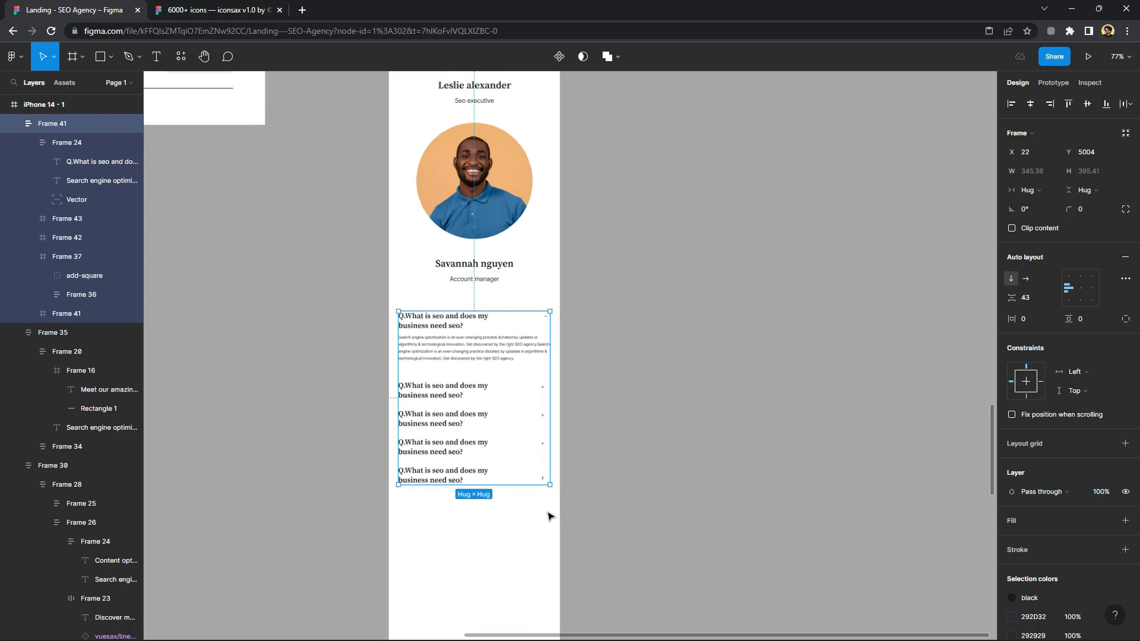
scroll(547, 509, "down", 4, "ctrl")
scroll(547, 509, "down", 7, "ctrl")
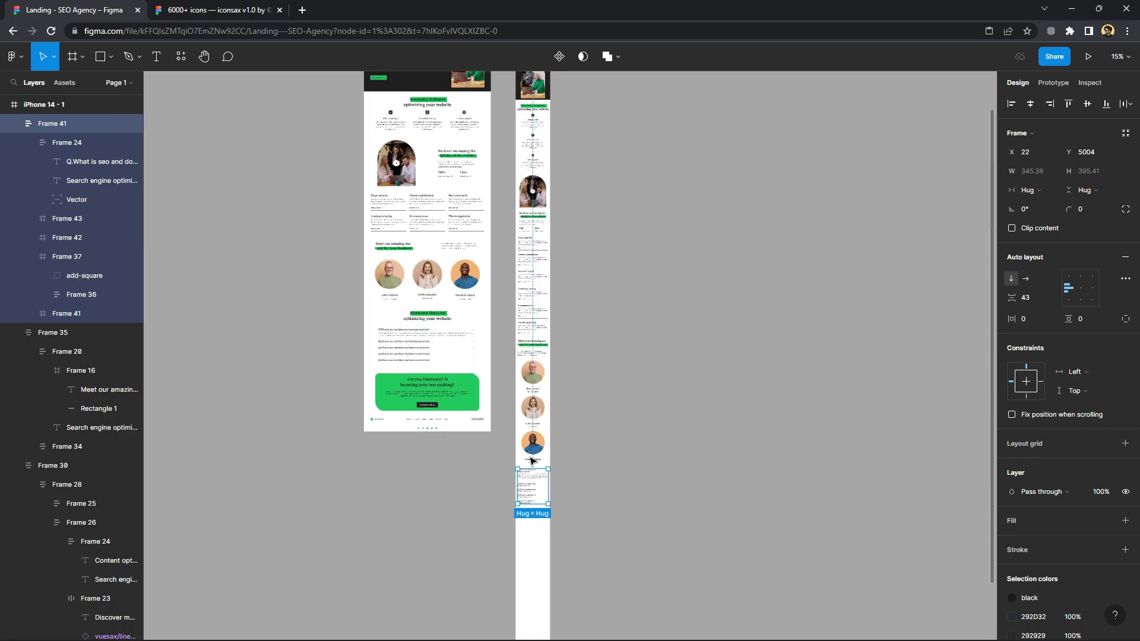
Duplicate the Awesome features heading, shrink it, and place it above the mobile FAQ
left_click(428, 317)
mouse_move(546, 452)
left_mouse_down()
mouse_move(583, 486)
mouse_move(609, 480)
left_mouse_up()
scroll(582, 486, "up", 3, "ctrl")
scroll(591, 493, "up", 2, "ctrl")
key("k")
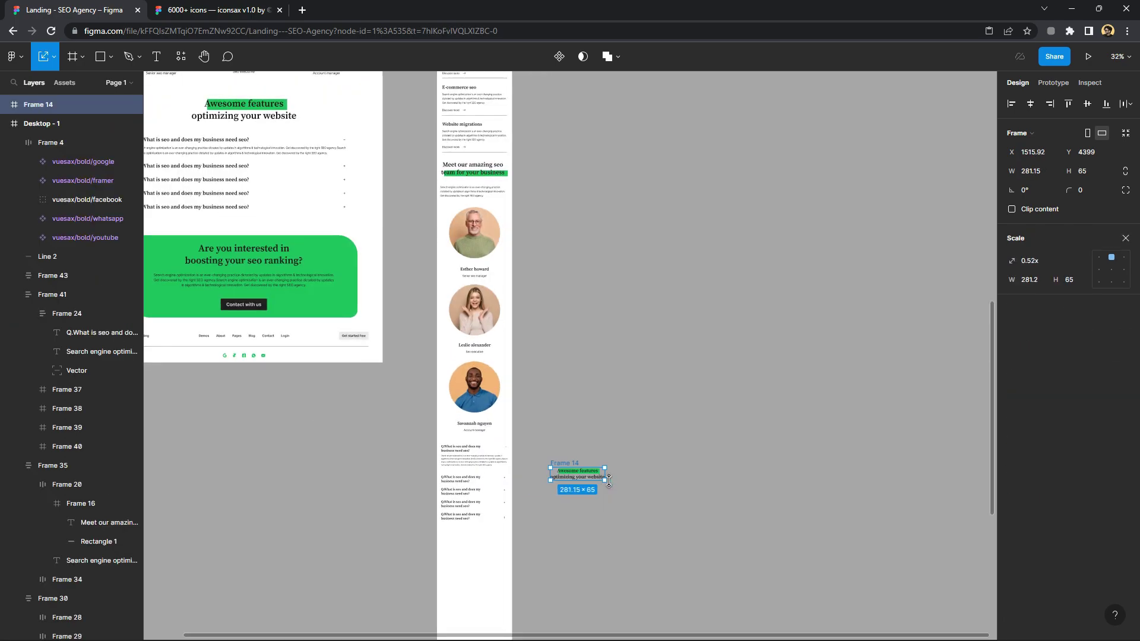
left_click_drag(439, 454, 440, 515)
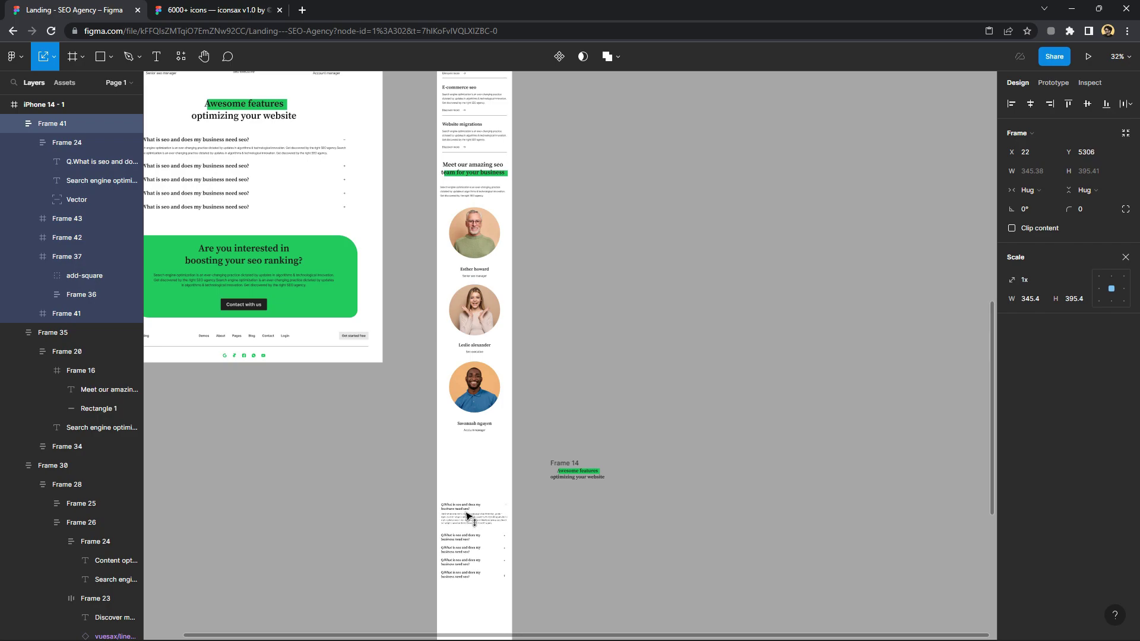
left_click_drag(564, 472, 466, 446)
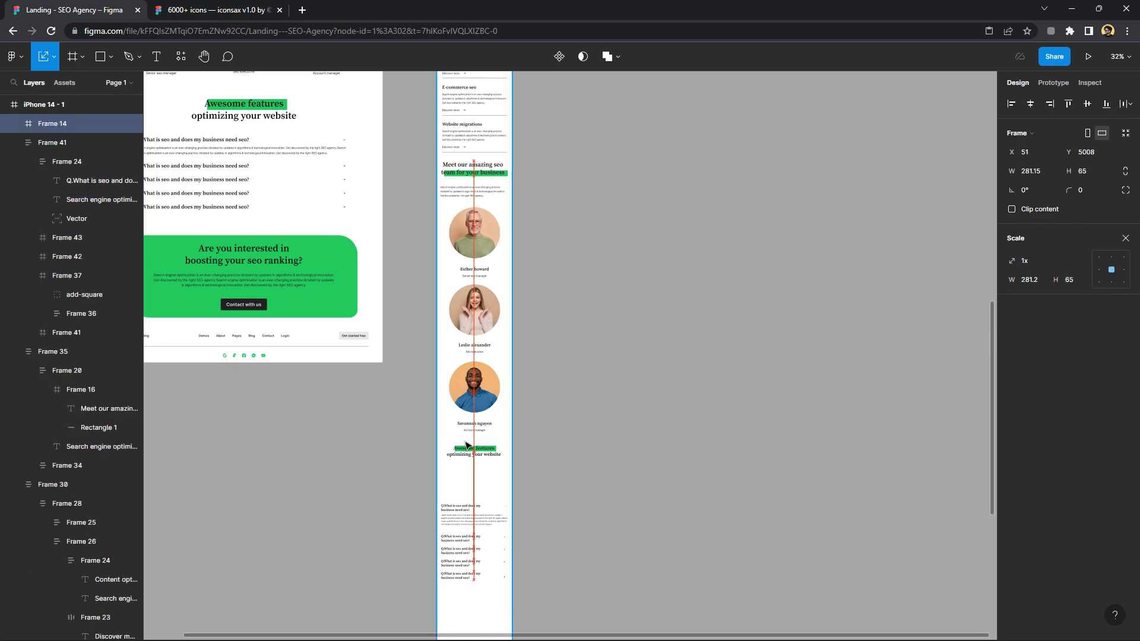
left_click_drag(473, 522, 473, 488)
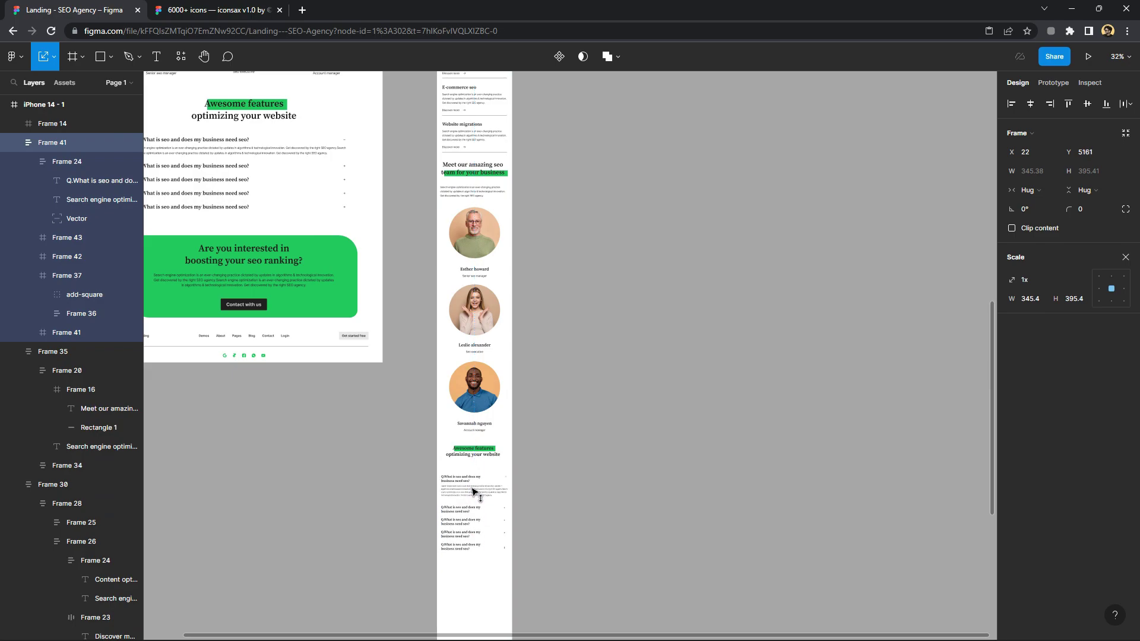
Wrap the heading and FAQ in one auto layout frame with a 68 gap
left_click_drag(525, 550, 440, 442)
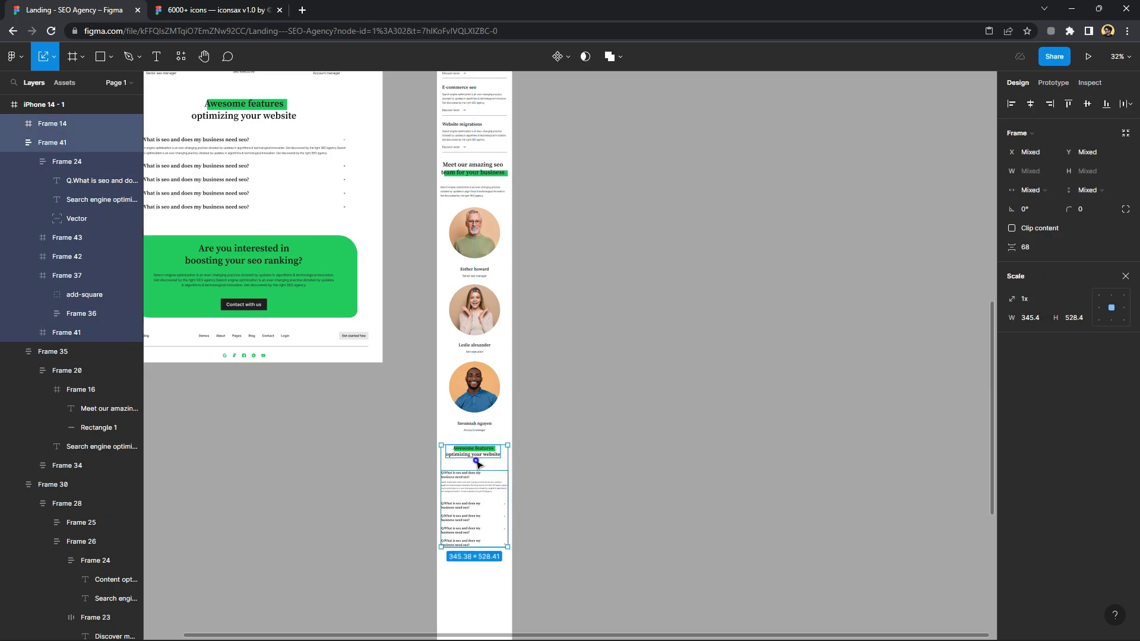
right_click(473, 466)
left_click(506, 422)
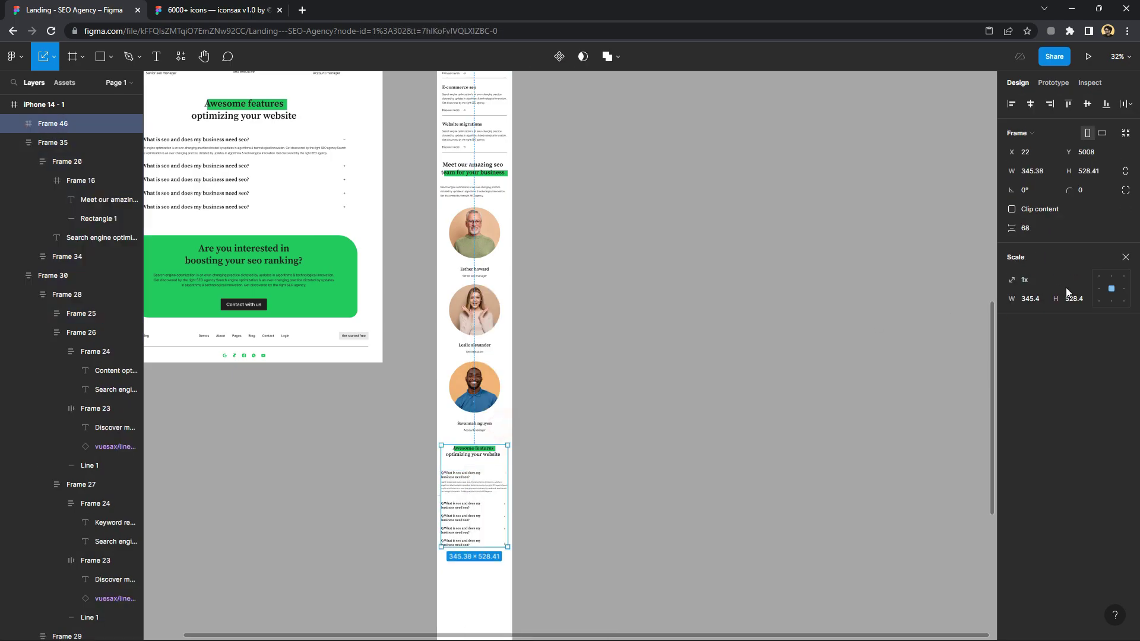
left_click(1126, 257)
key("shift+a")
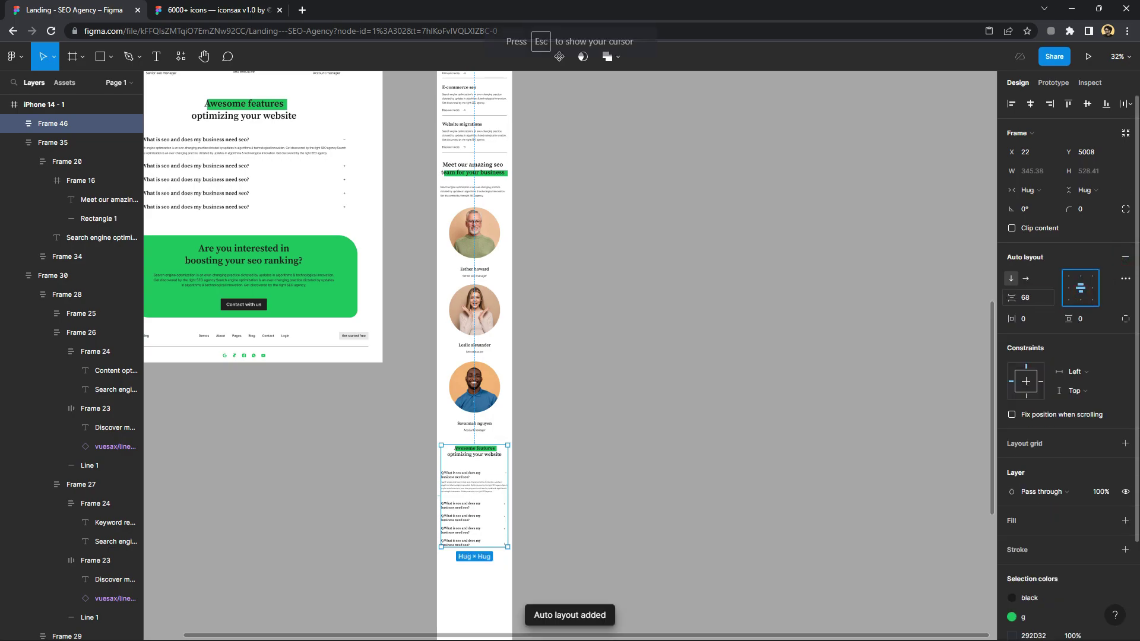
left_click(701, 368)
Duplicate the green call-to-action card and narrow the copy to 767 wide
scroll(501, 337, "down", 2)
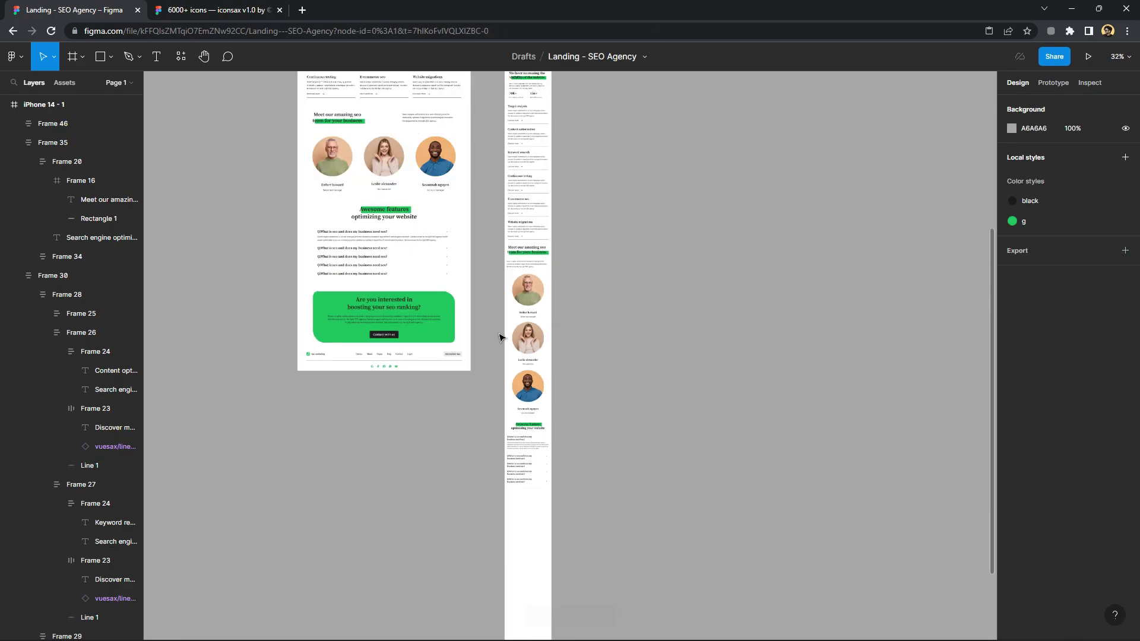
left_click_drag(429, 330, 751, 418)
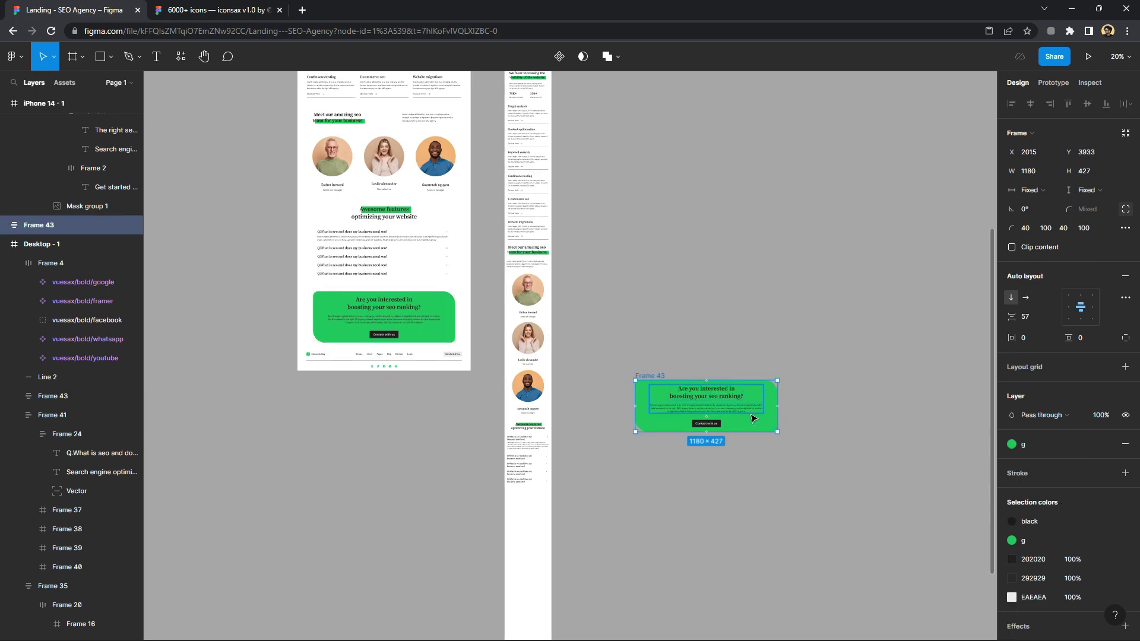
scroll(757, 420, "up", 2)
key("shift+h")
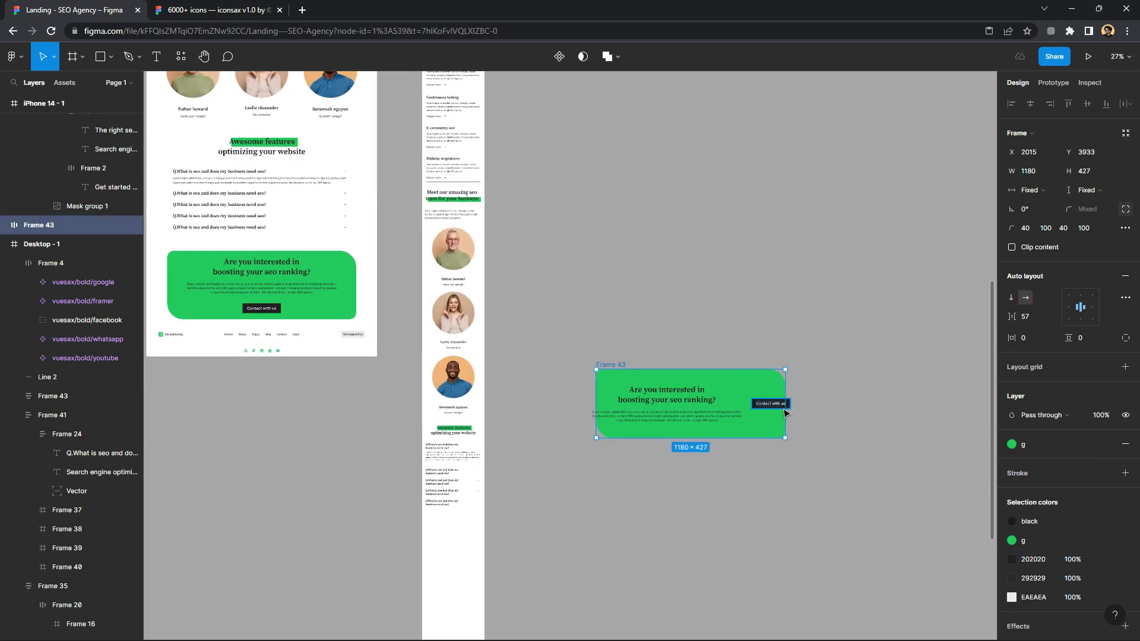
mouse_move(755, 425)
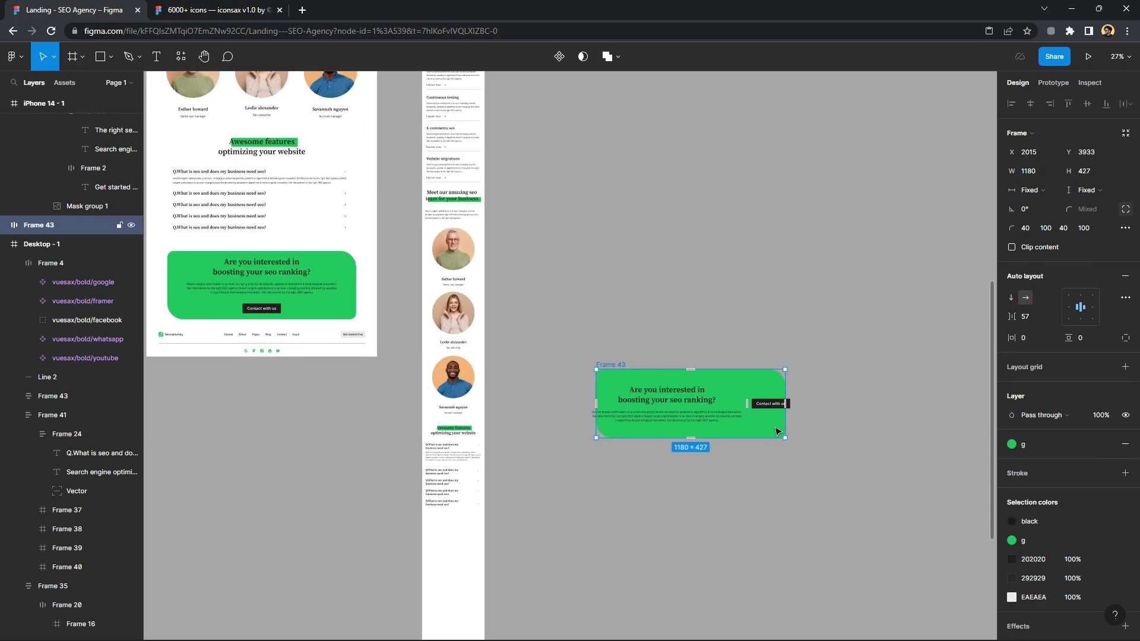
key("shift+v")
left_click_drag(785, 424, 718, 423)
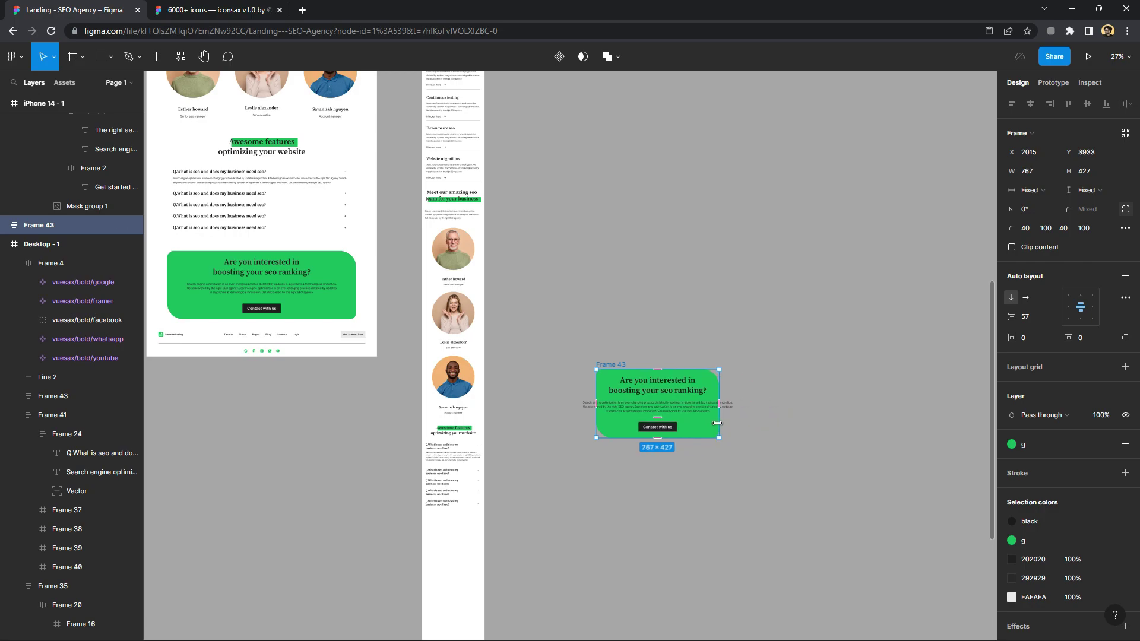
scroll(709, 424, "up", 5, "ctrl")
Rewrap the card's paragraph to five lines and heading to three, sizing the card 610 × 555
left_click(728, 395)
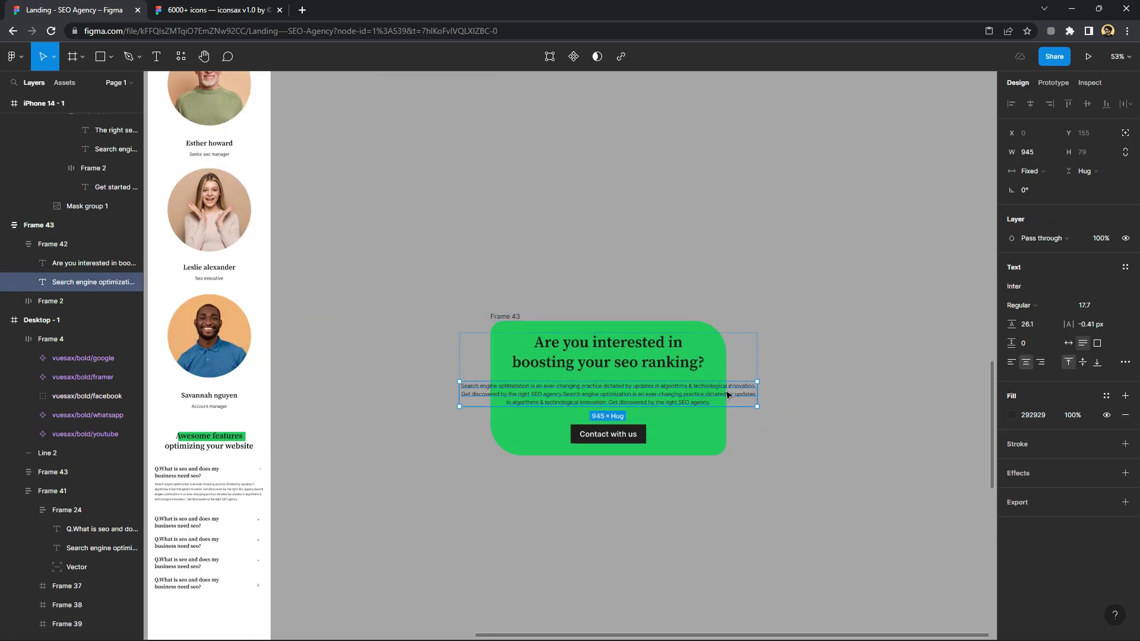
left_click_drag(760, 395, 707, 395)
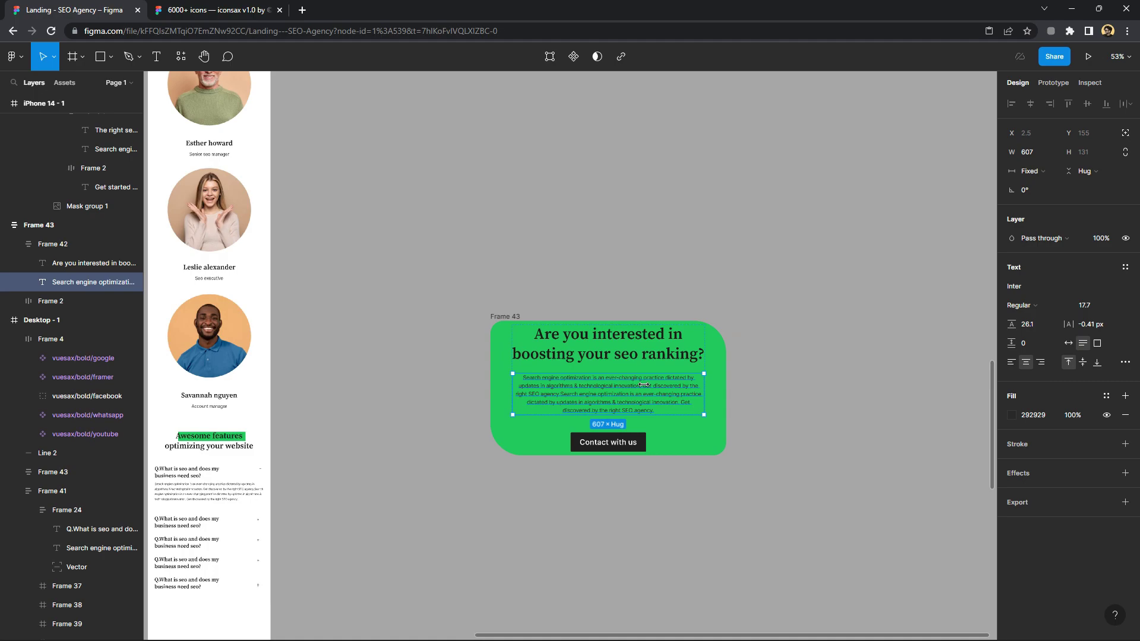
left_click(657, 334)
left_click_drag(678, 352, 666, 344)
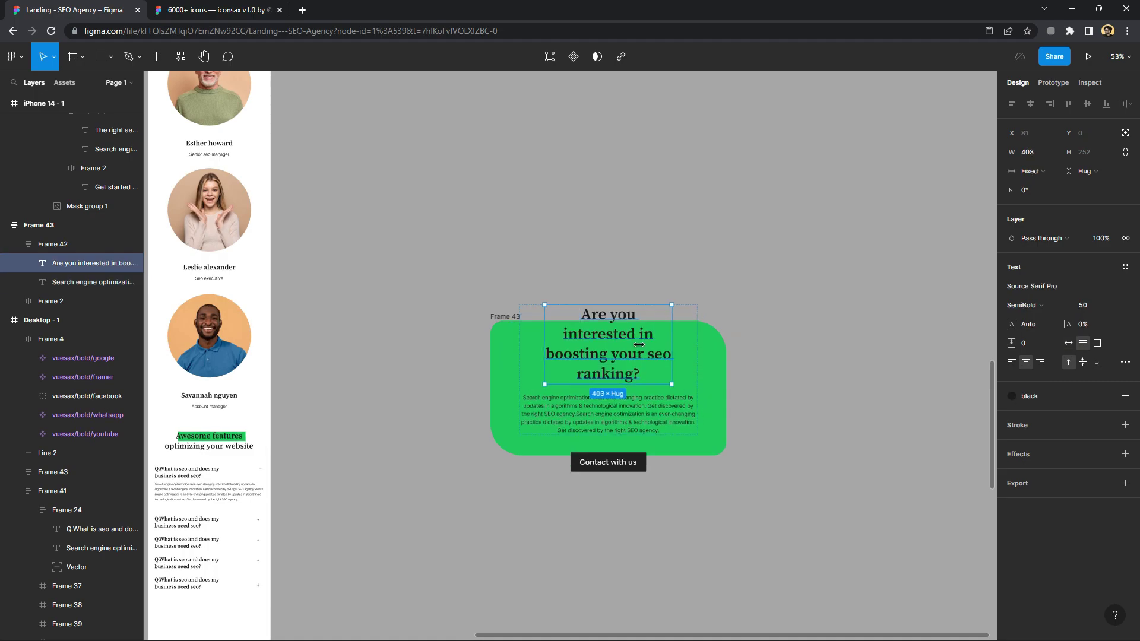
left_click(720, 381)
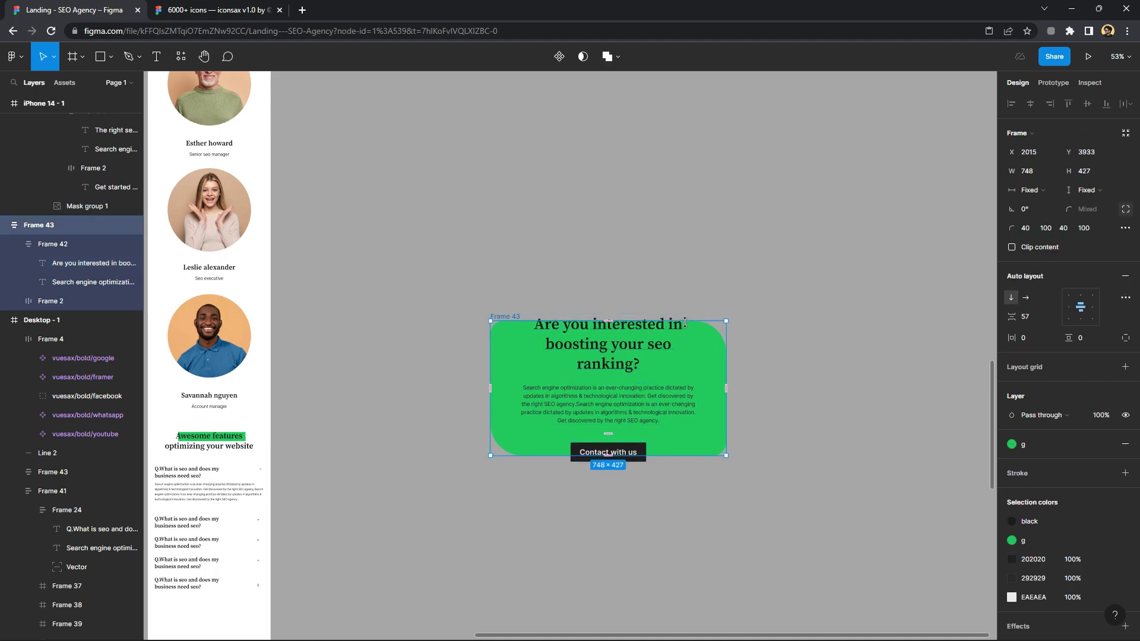
left_click_drag(685, 321, 688, 253)
left_click_drag(725, 346, 682, 347)
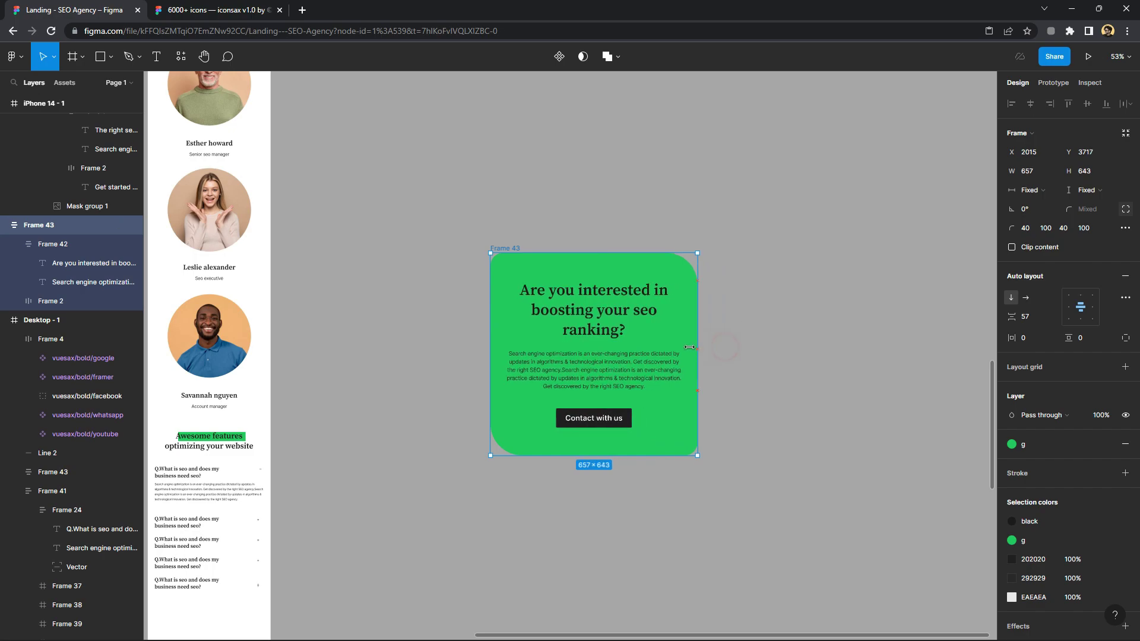
mouse_move(634, 443)
left_mouse_down()
mouse_move(631, 429)
mouse_move(242, 527)
left_mouse_up()
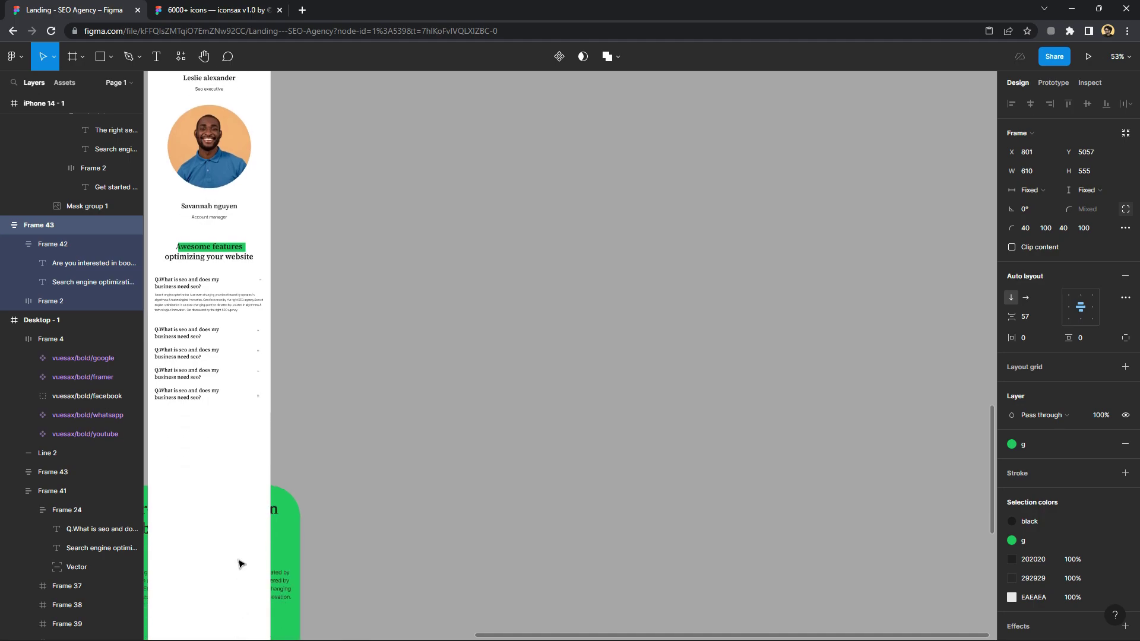
Scale the card to 0.6x and place it below the mobile FAQ
scroll(265, 502, "left", 3)
key("k")
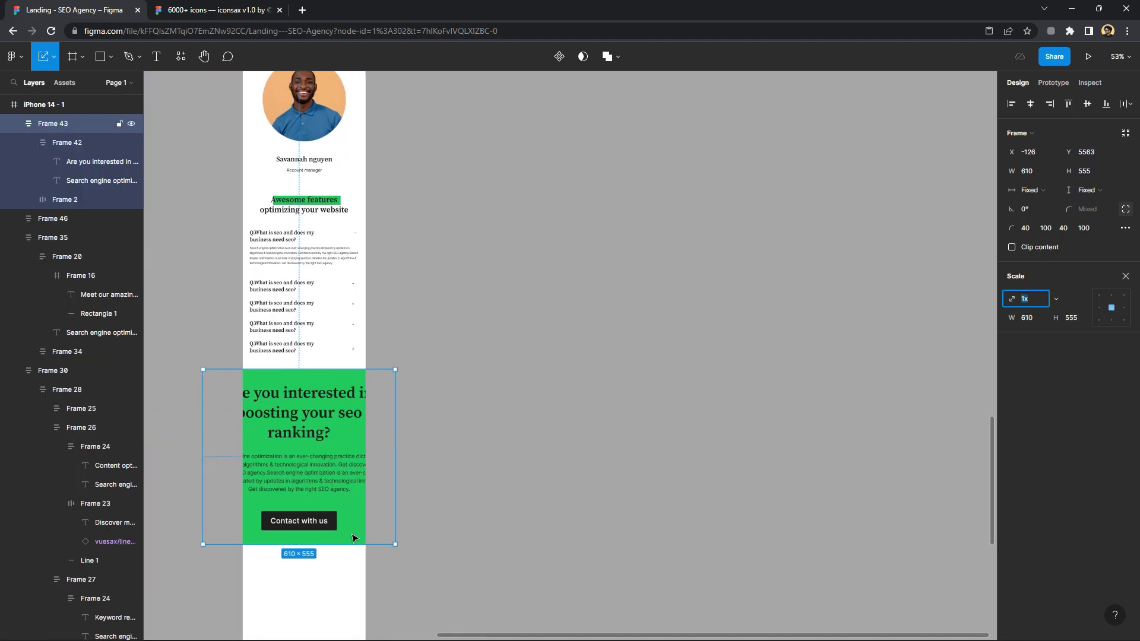
left_click_drag(354, 544, 320, 440)
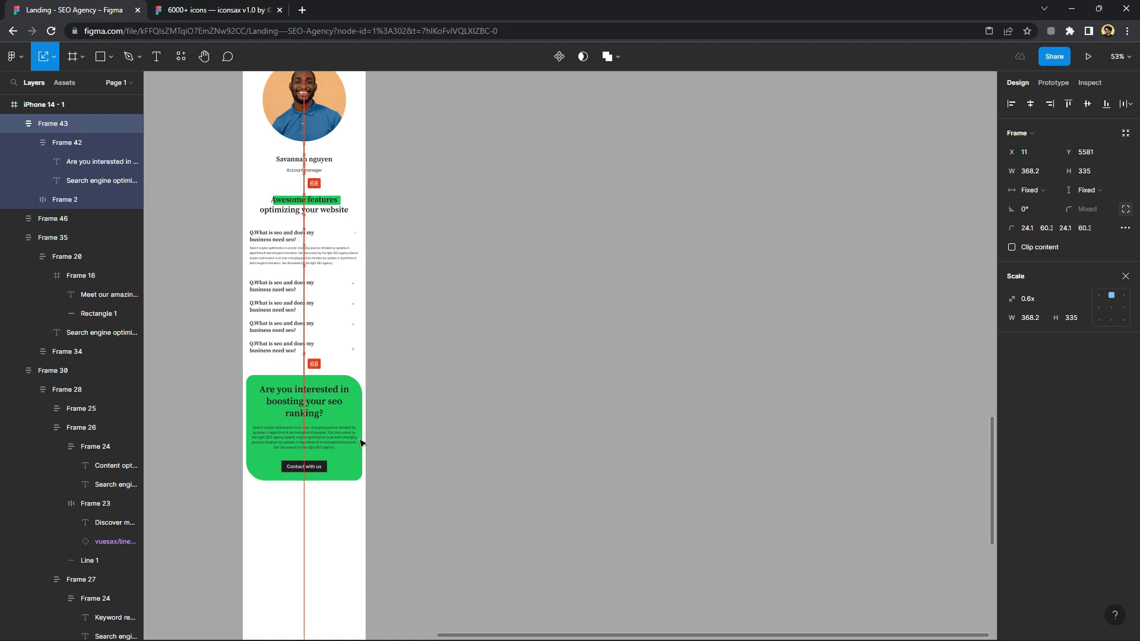
left_click(438, 451)
scroll(509, 461, "down", 3)
scroll(371, 374, "down", 3)
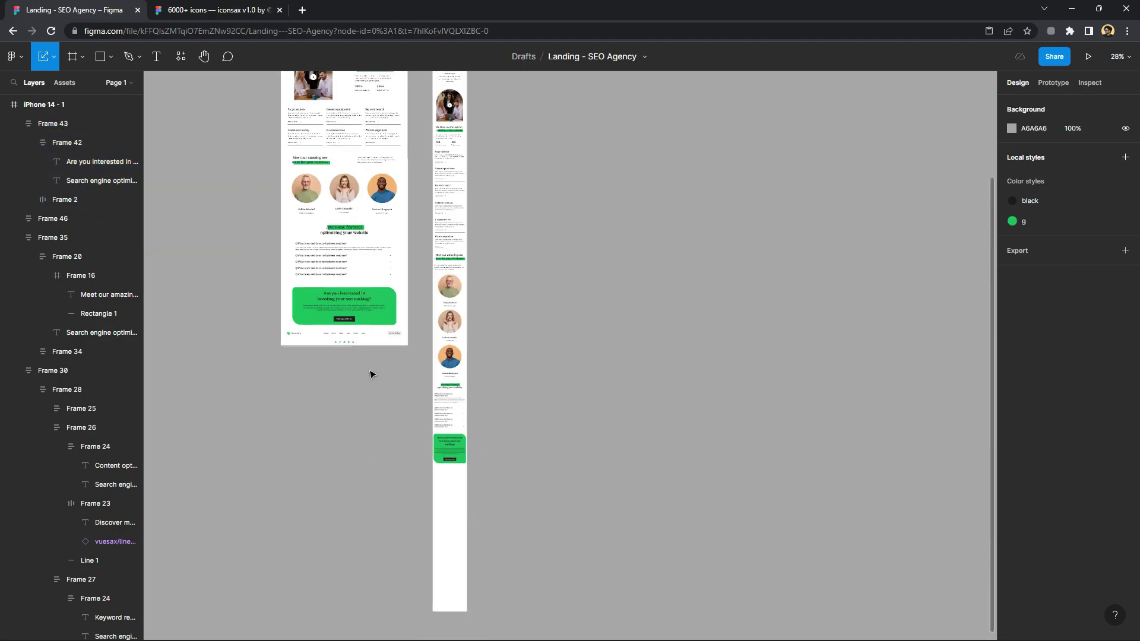
Move the footer block into the iPhone page bottom and reduce the gap between its items
left_click(350, 335)
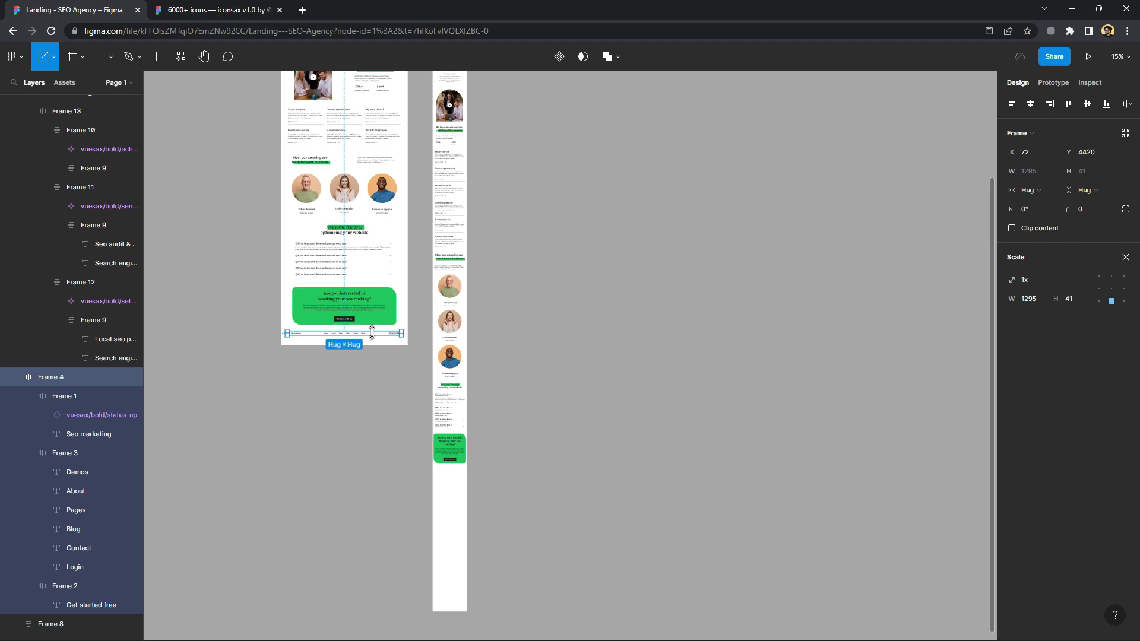
left_click_drag(380, 337, 602, 400)
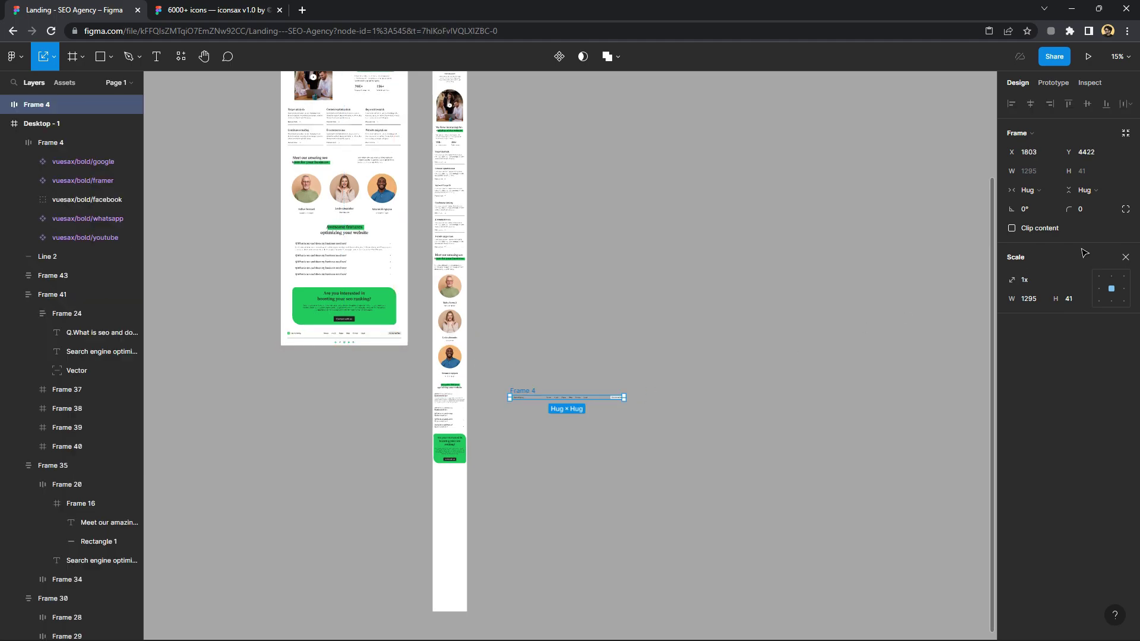
left_click(1130, 257)
scroll(523, 434, "up", 2)
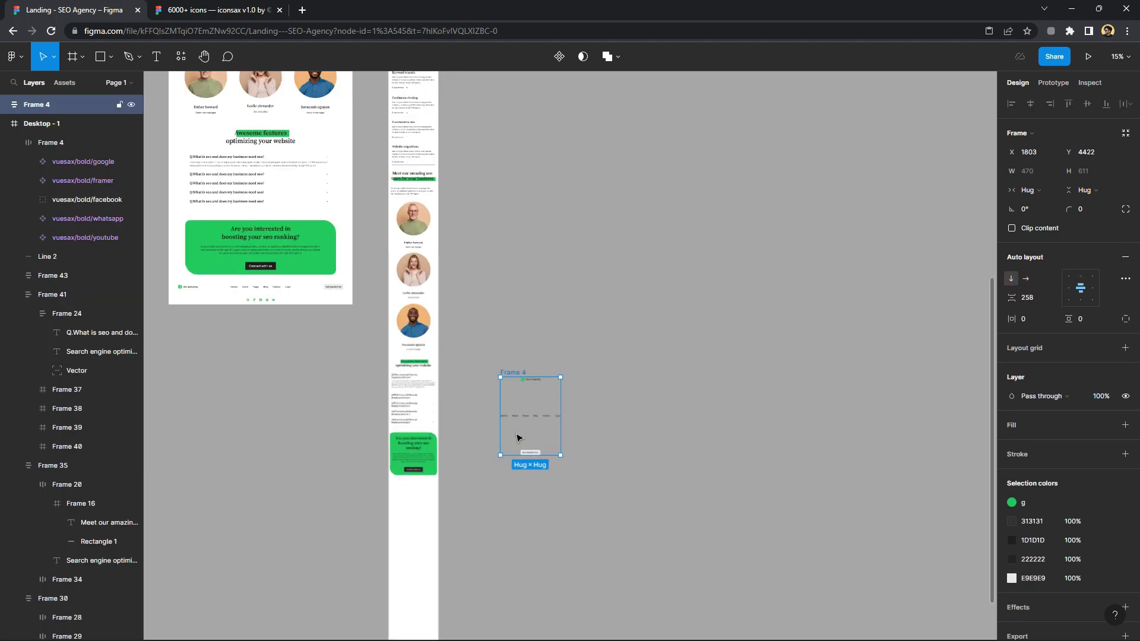
scroll(522, 433, "up", 3)
left_click_drag(529, 453, 339, 594)
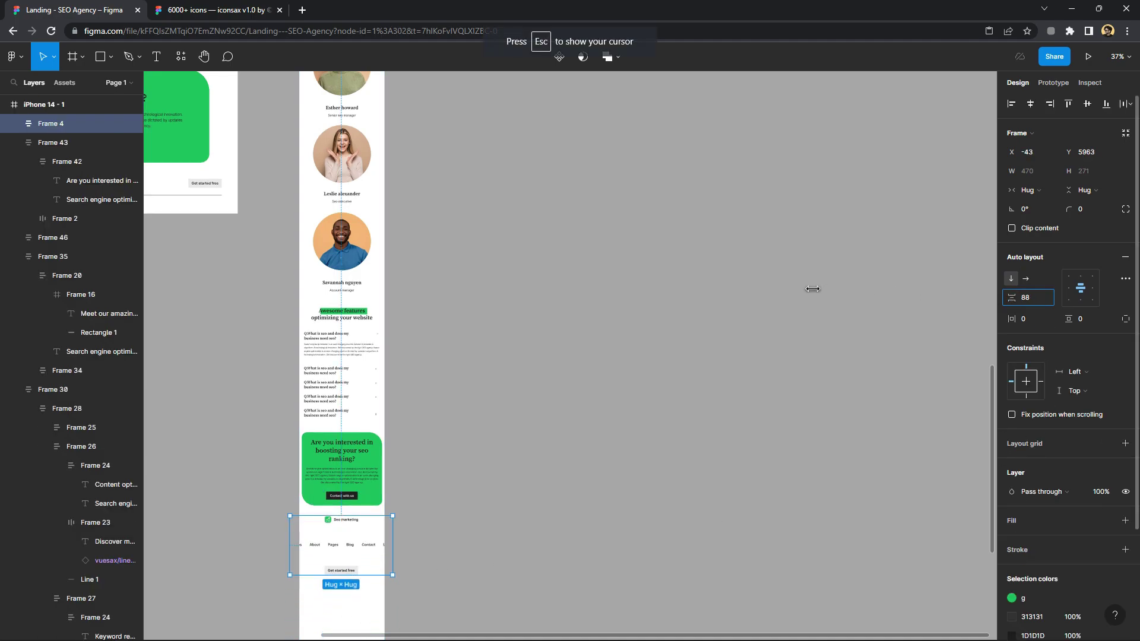
left_click_drag(794, 299, 714, 301)
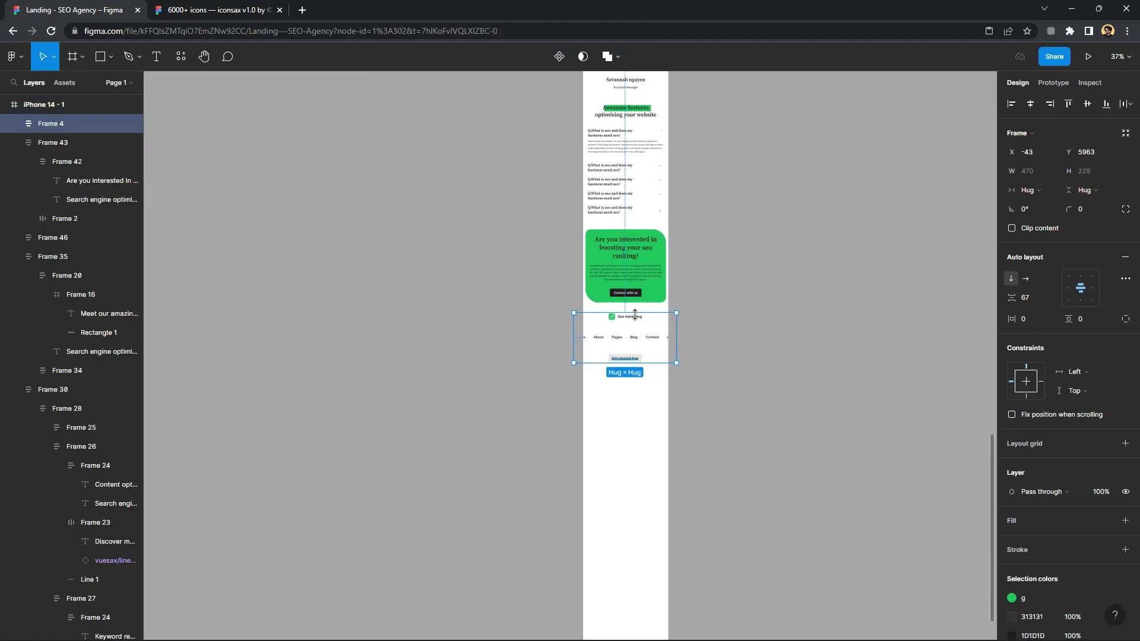
scroll(644, 325, "up", 5, "ctrl")
key("Escape")
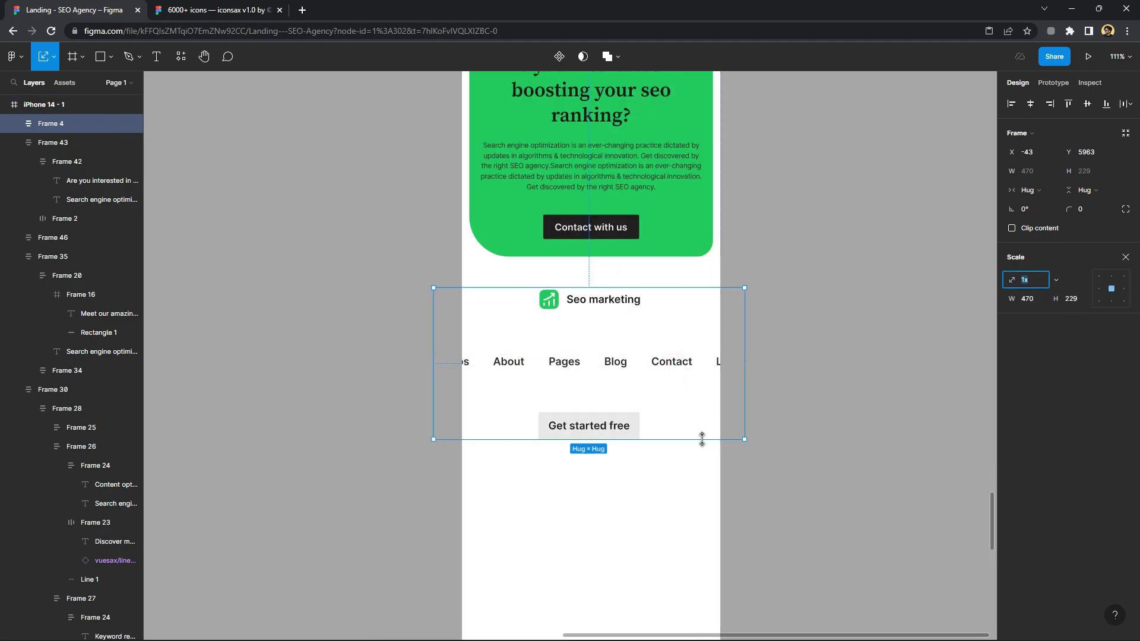
Scale the footer to about 0.85x, nudge it down, and tighten its vertical spacing
left_click_drag(702, 439, 698, 413)
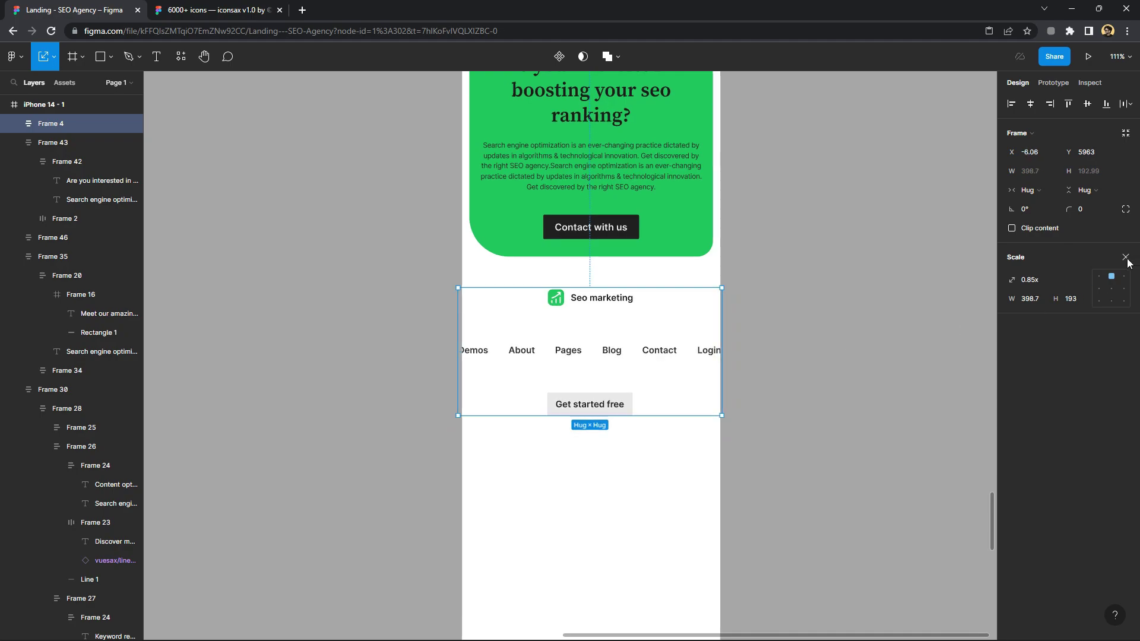
double_click(678, 351)
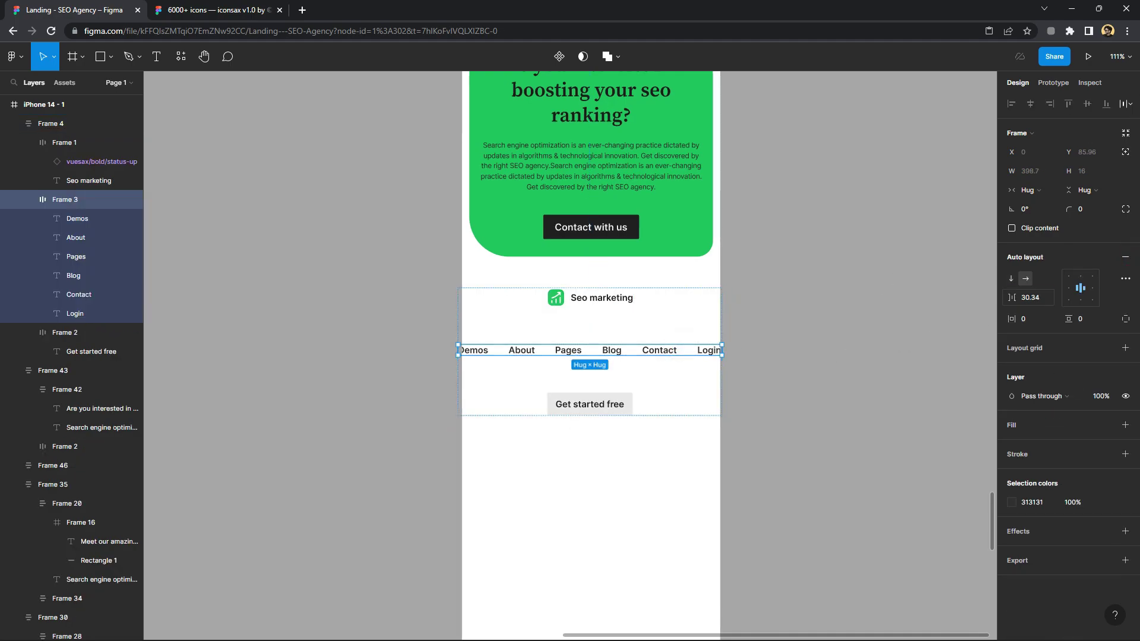
key("Escape")
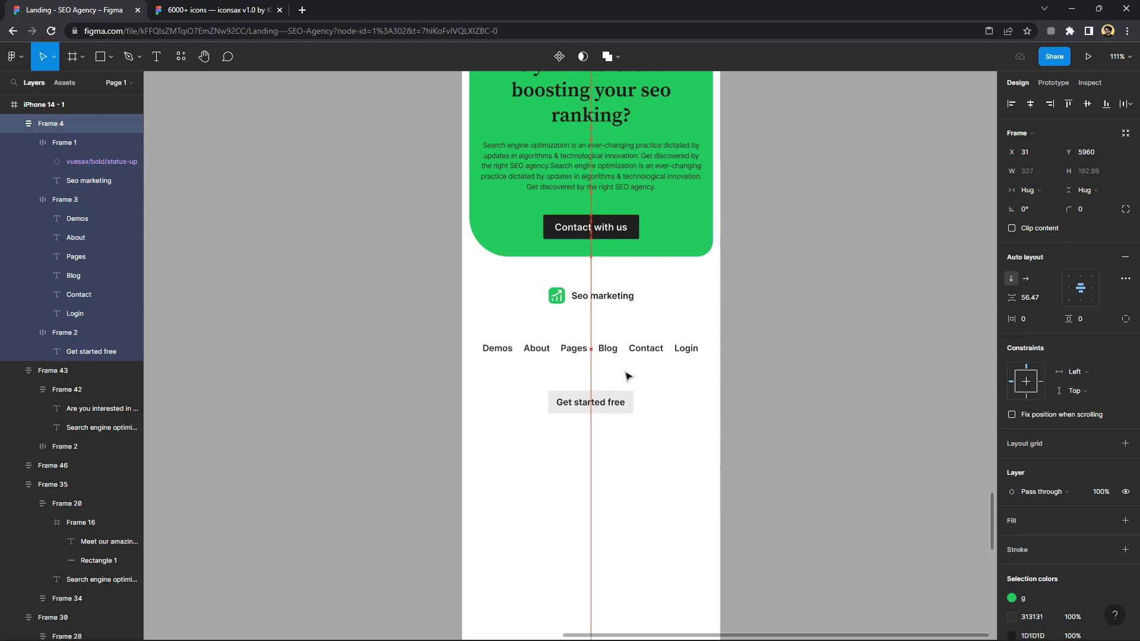
key("Down")
key("Down")
key("Down")
left_click_drag(1011, 297, 835, 357)
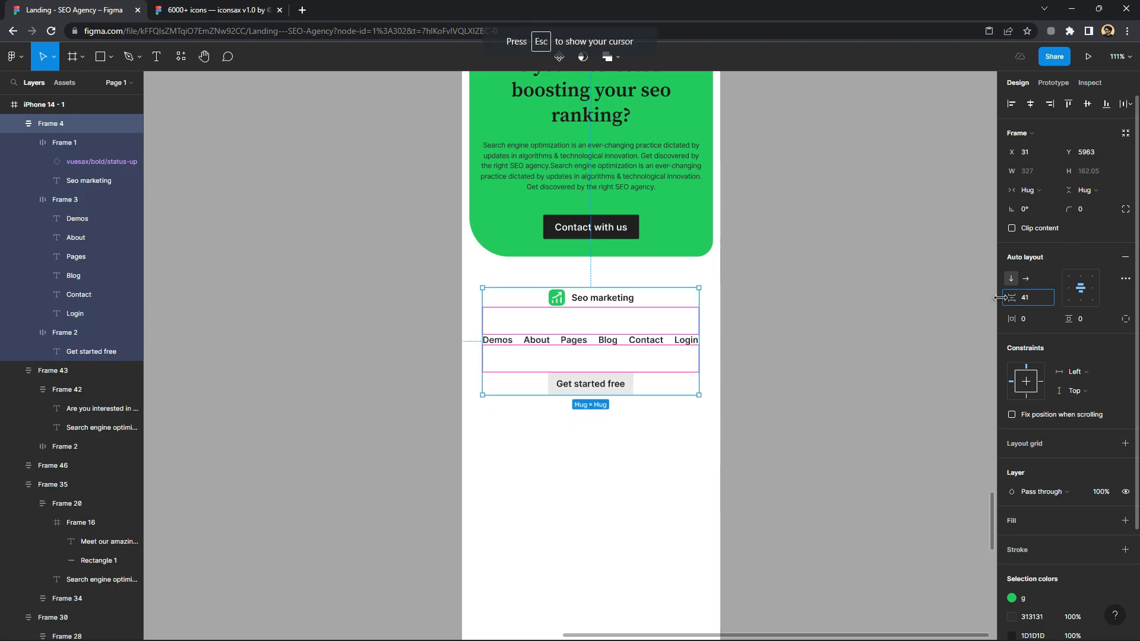
left_click(854, 375)
scroll(855, 378, "down", 3, "ctrl")
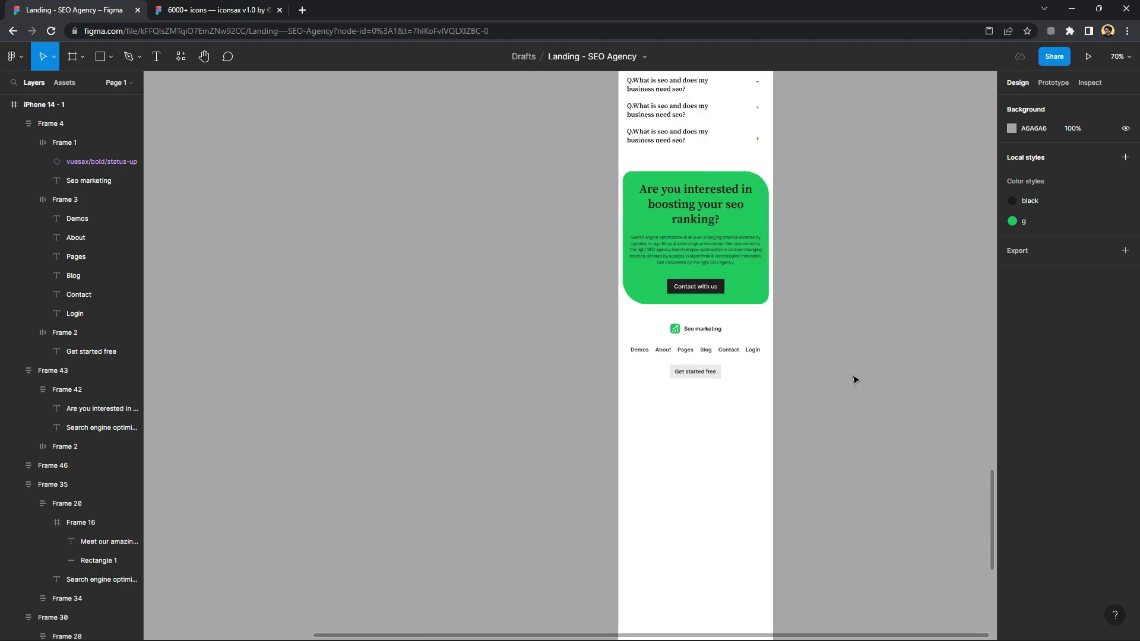
scroll(855, 380, "down", 2, "ctrl")
Copy the desktop footer divider beneath the 'Get started free' button at 327 wide
left_click_drag(640, 159, 800, 389)
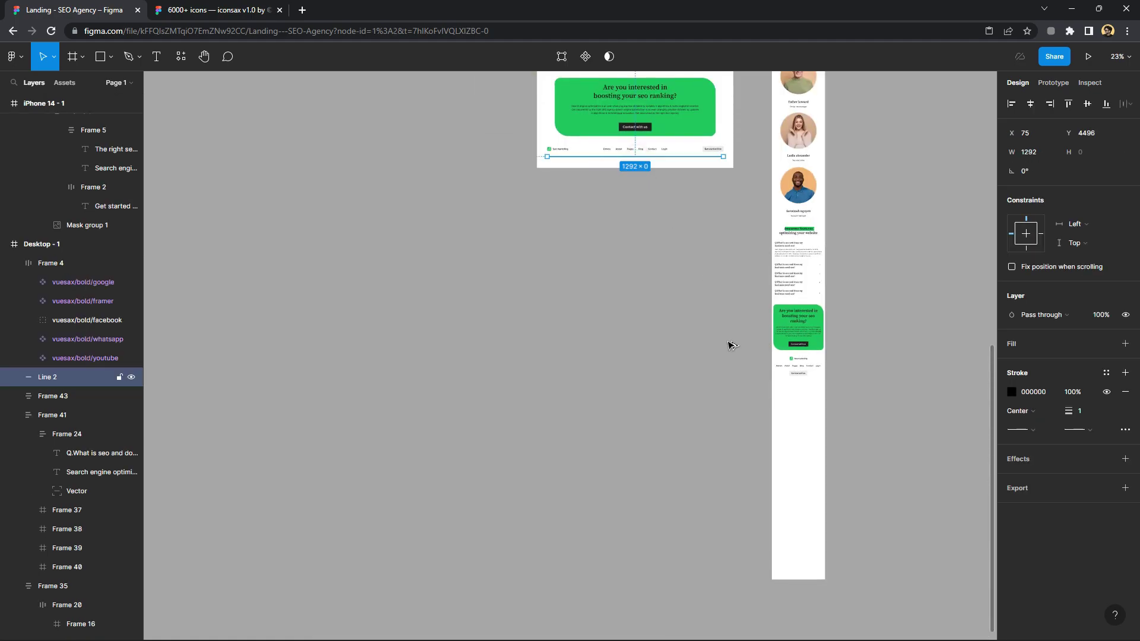
scroll(839, 410, "up", 2, "ctrl")
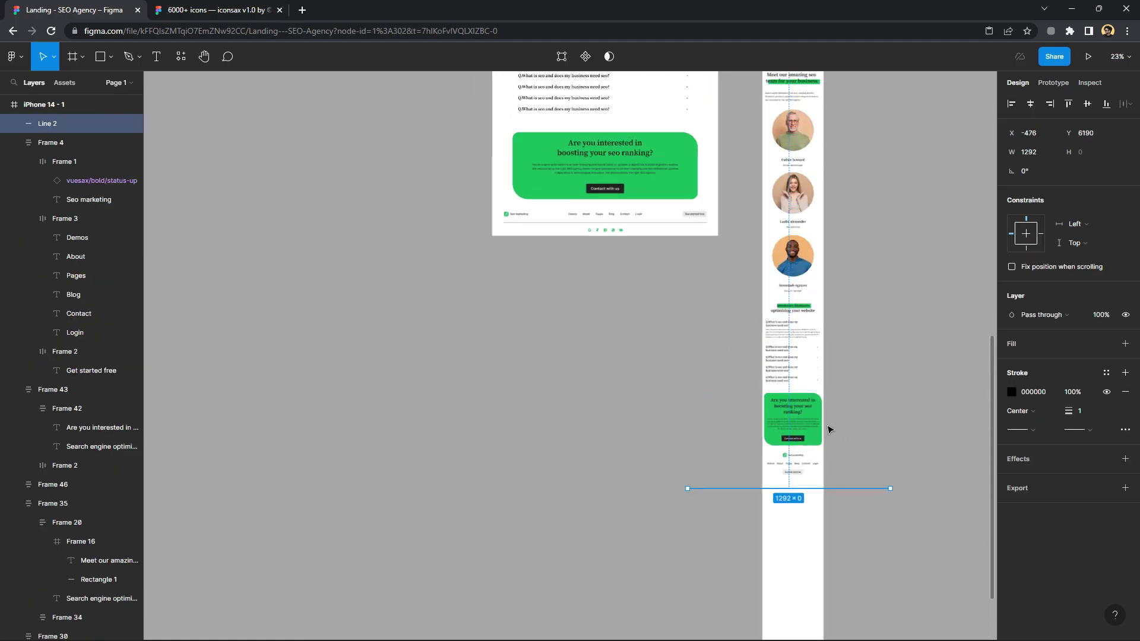
scroll(832, 425, "up", 2, "ctrl")
scroll(861, 427, "up", 2, "ctrl")
scroll(909, 431, "up", 2, "ctrl")
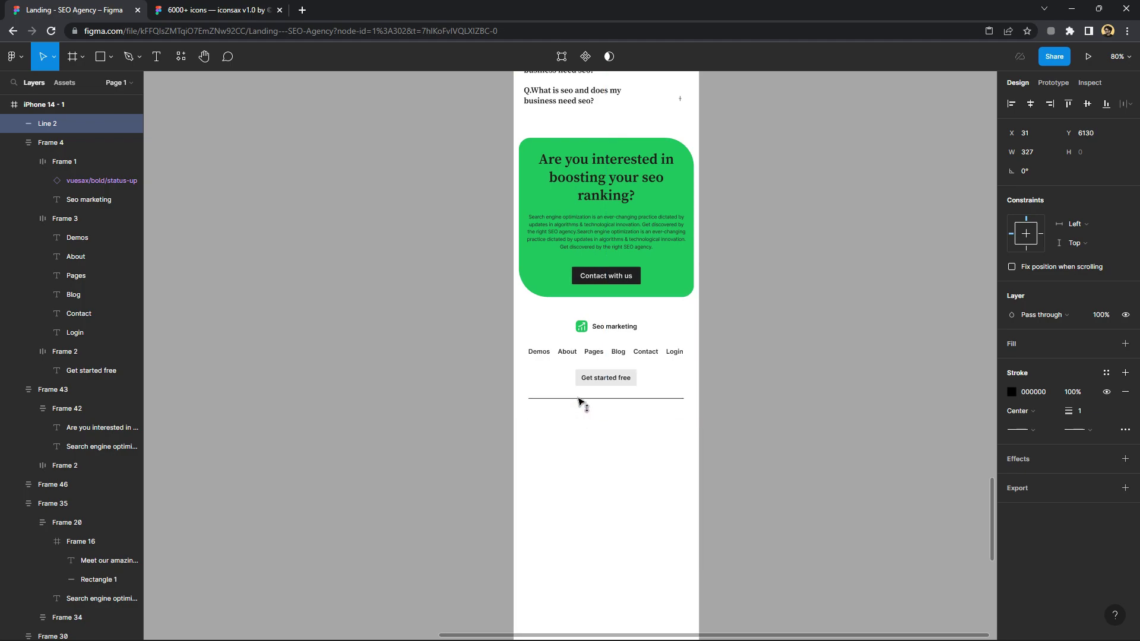
scroll(579, 414, "down", 3, "ctrl")
scroll(579, 414, "down", 1, "ctrl")
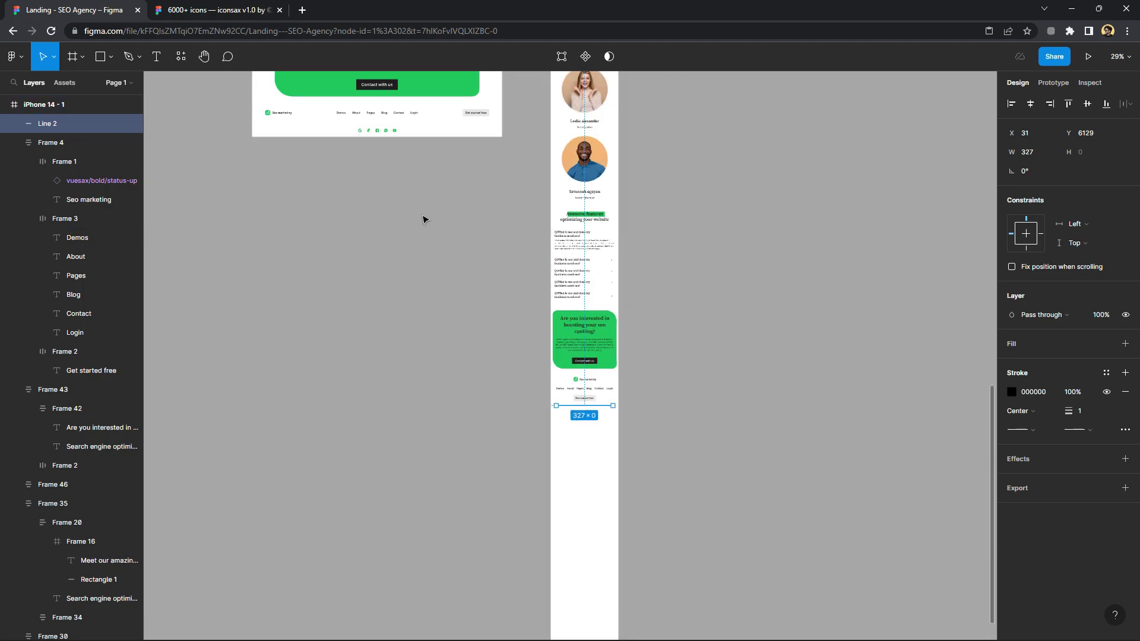
left_click(374, 133)
Copy the social icons row 26 below the divider and scale it to 0.75x (168 × 18)
left_click_drag(377, 130, 585, 419)
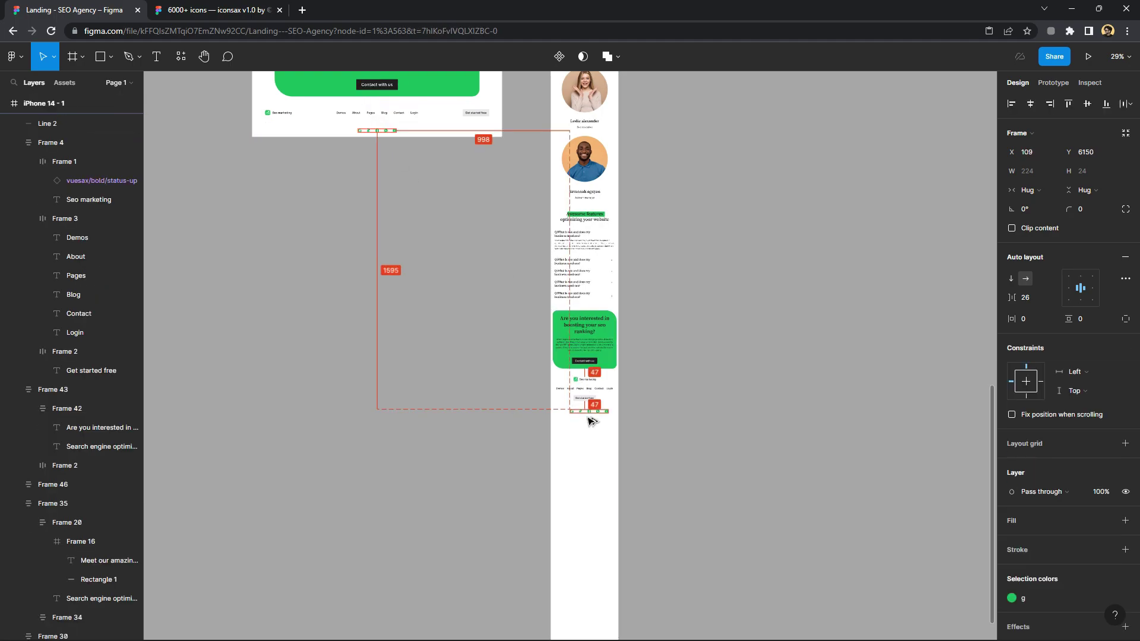
scroll(594, 419, "up", 2, "ctrl")
scroll(594, 420, "up", 4, "ctrl")
key("k")
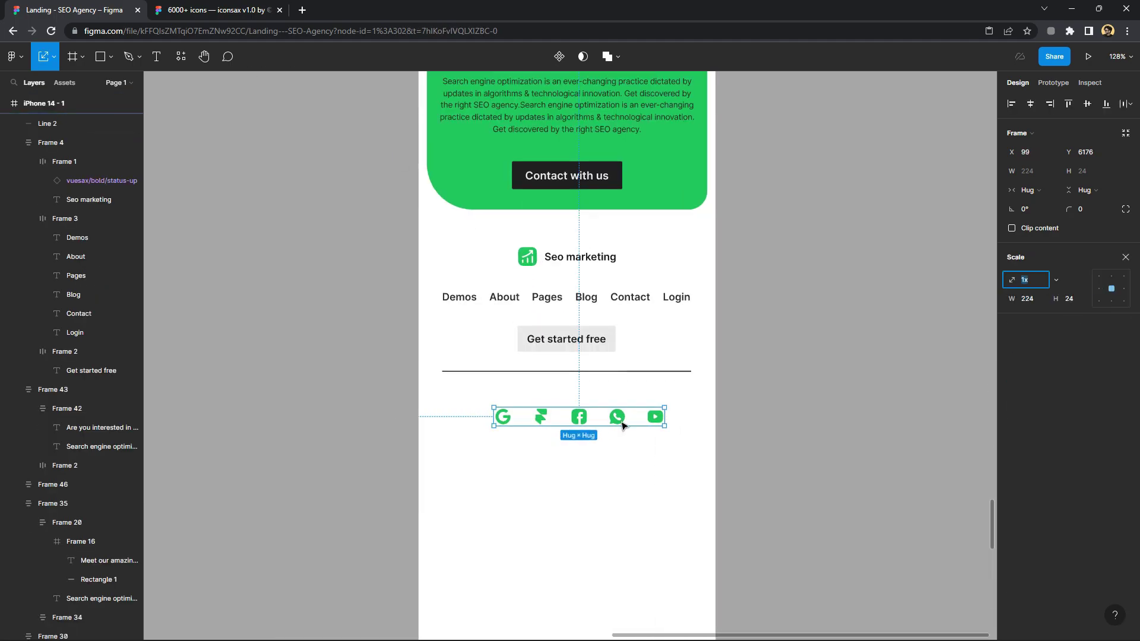
left_click_drag(620, 426, 601, 404)
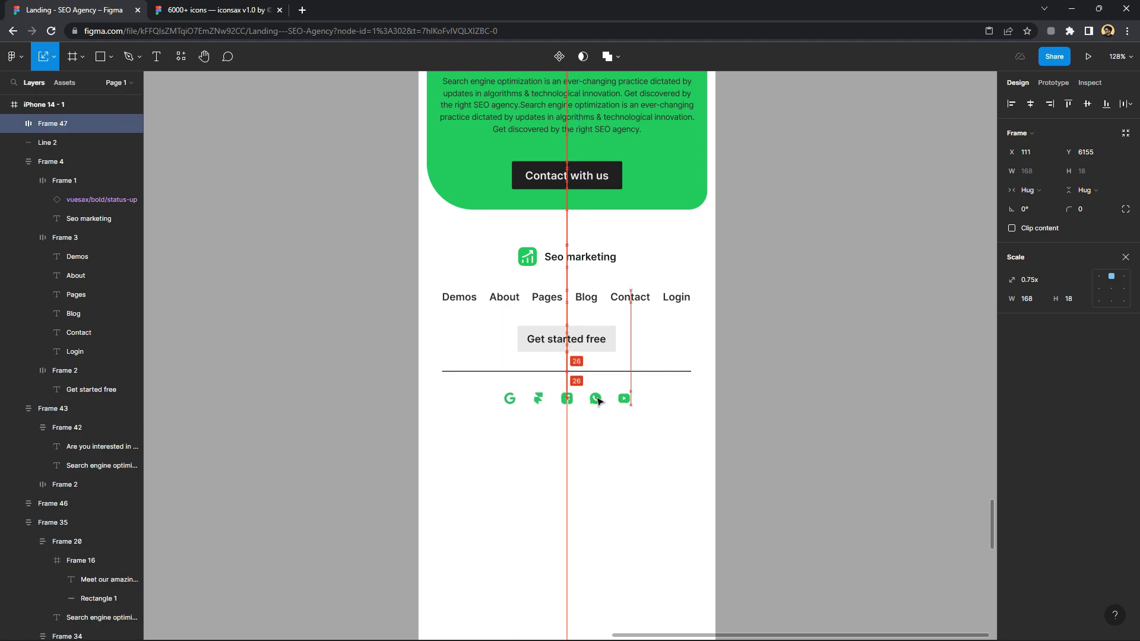
scroll(685, 437, "down", 5, "ctrl")
scroll(689, 433, "down", 5, "ctrl")
left_click(718, 422)
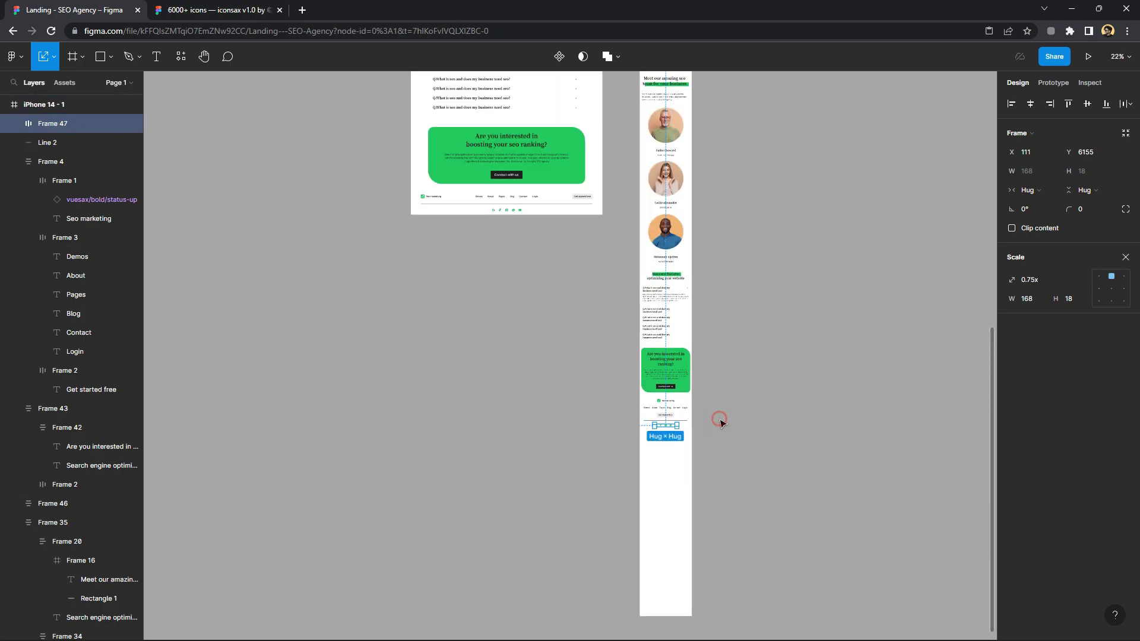
scroll(718, 422, "down", 5, "ctrl")
scroll(739, 394, "down", 3, "ctrl")
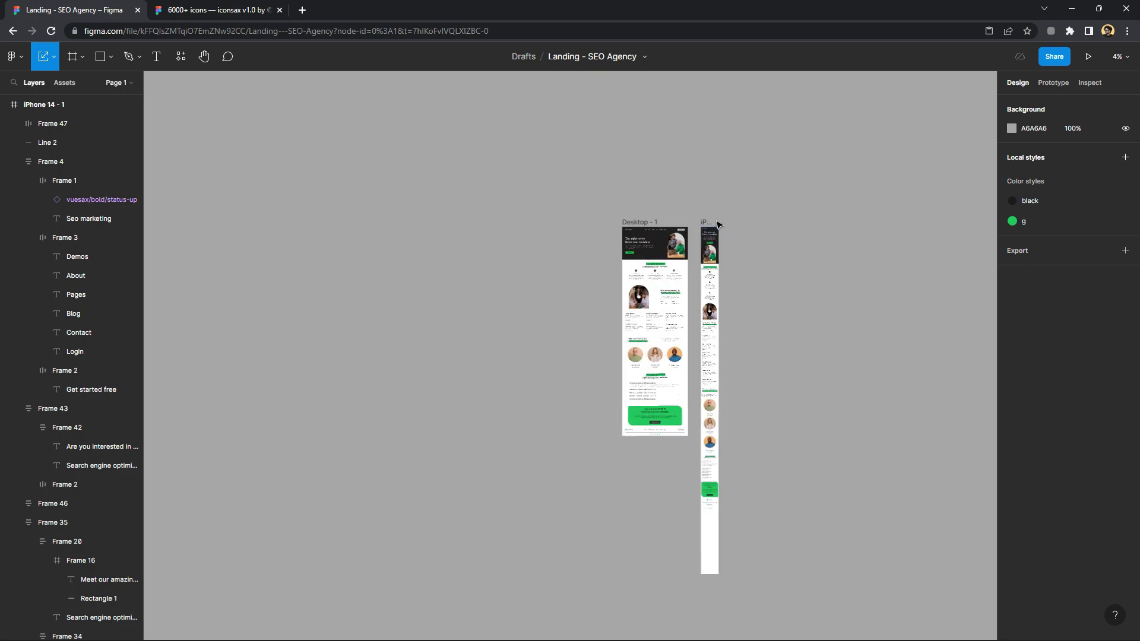
Scale iPhone 14 - 1 to 0.96x (374 wide) and trim its height to 5960
left_click(702, 224)
scroll(713, 502, "up", 1, "ctrl")
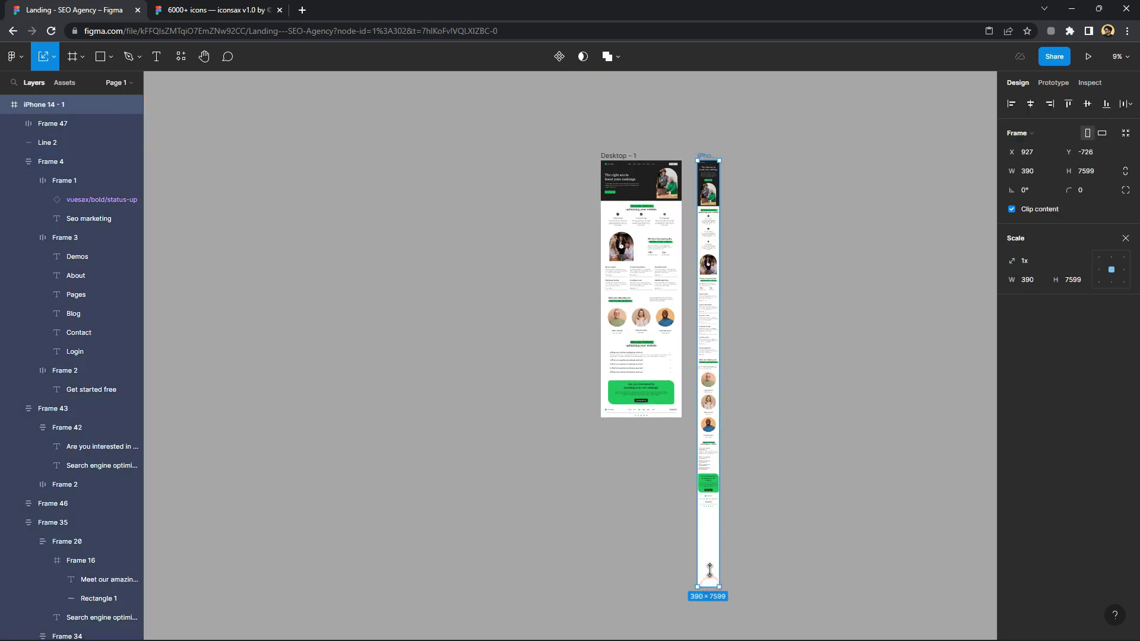
left_click_drag(709, 570, 719, 551)
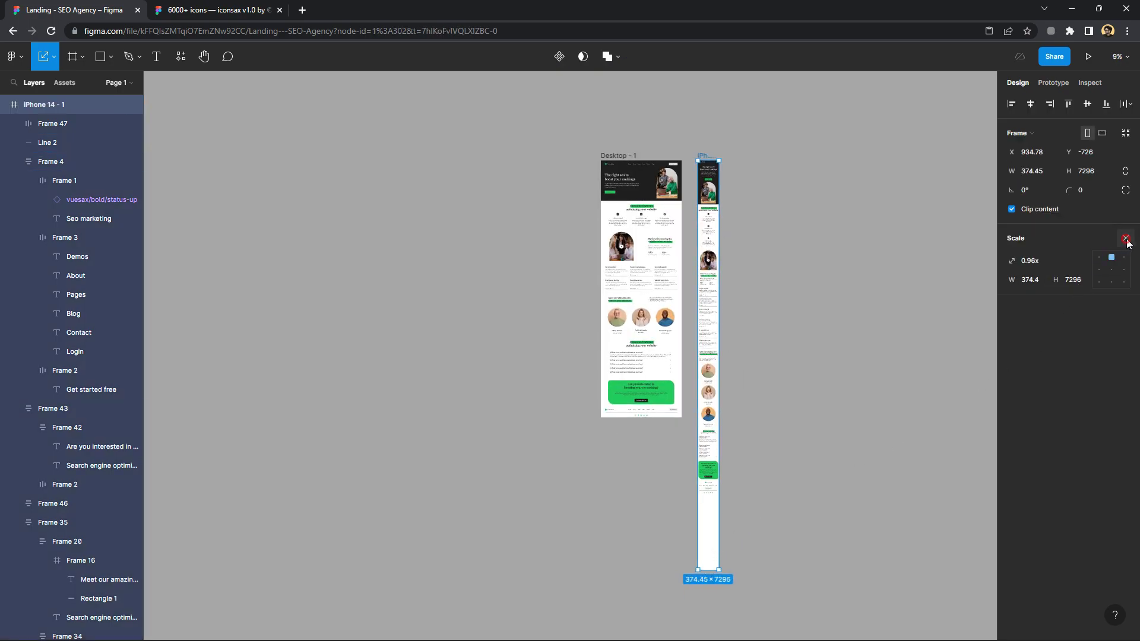
left_click_drag(708, 545, 710, 519)
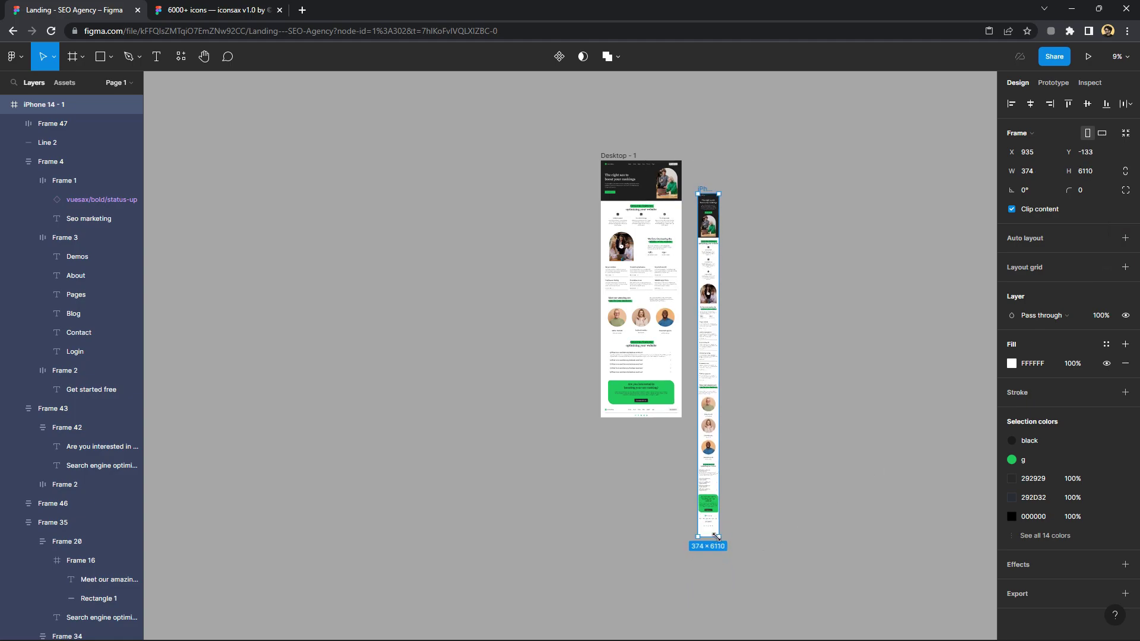
scroll(716, 536, "up", 5, "ctrl")
scroll(713, 538, "up", 2, "ctrl")
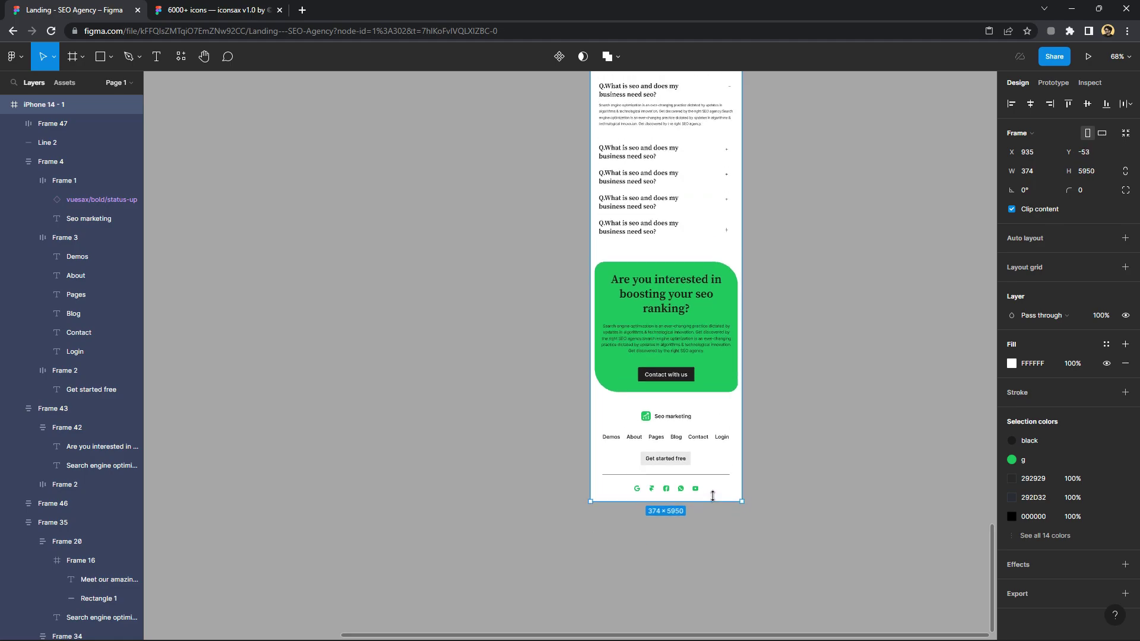
left_click_drag(712, 534, 712, 505)
scroll(763, 506, "down", 5, "ctrl")
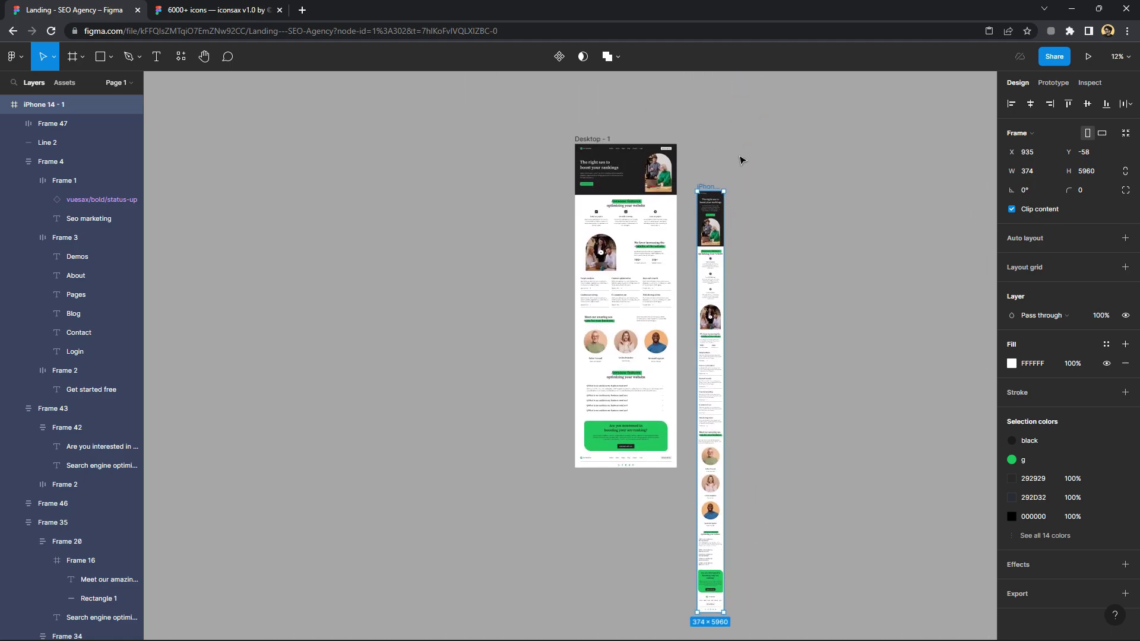
scroll(740, 160, "up", 3, "ctrl")
scroll(675, 178, "up", 2, "ctrl")
Align the iPhone frame level beside Desktop - 1 with both pages in view
left_click_drag(617, 108, 594, 188)
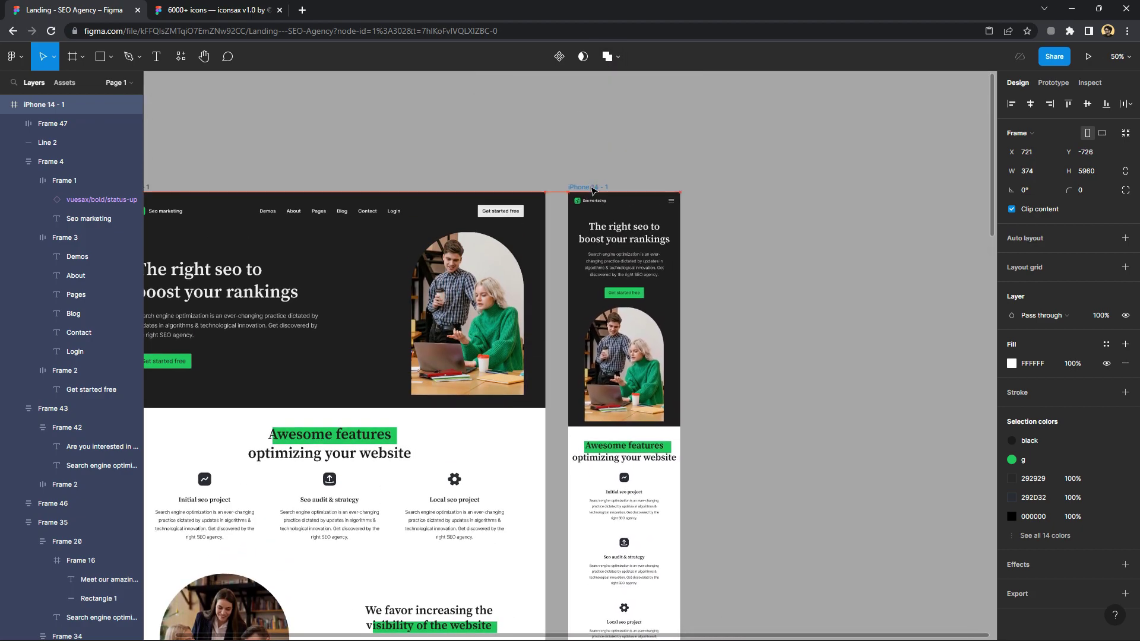
left_click(809, 322)
scroll(818, 342, "down", 2, "ctrl")
left_click_drag(818, 342, 716, 263)
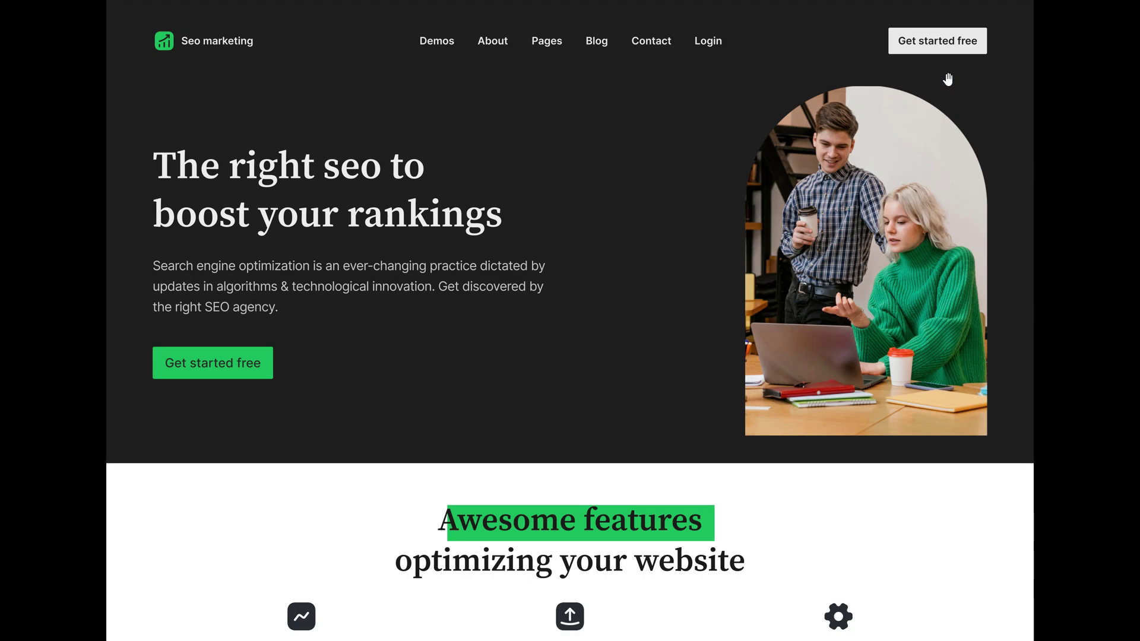
Scroll the desktop prototype down through every section to the footer
scroll(948, 79, "down", 1)
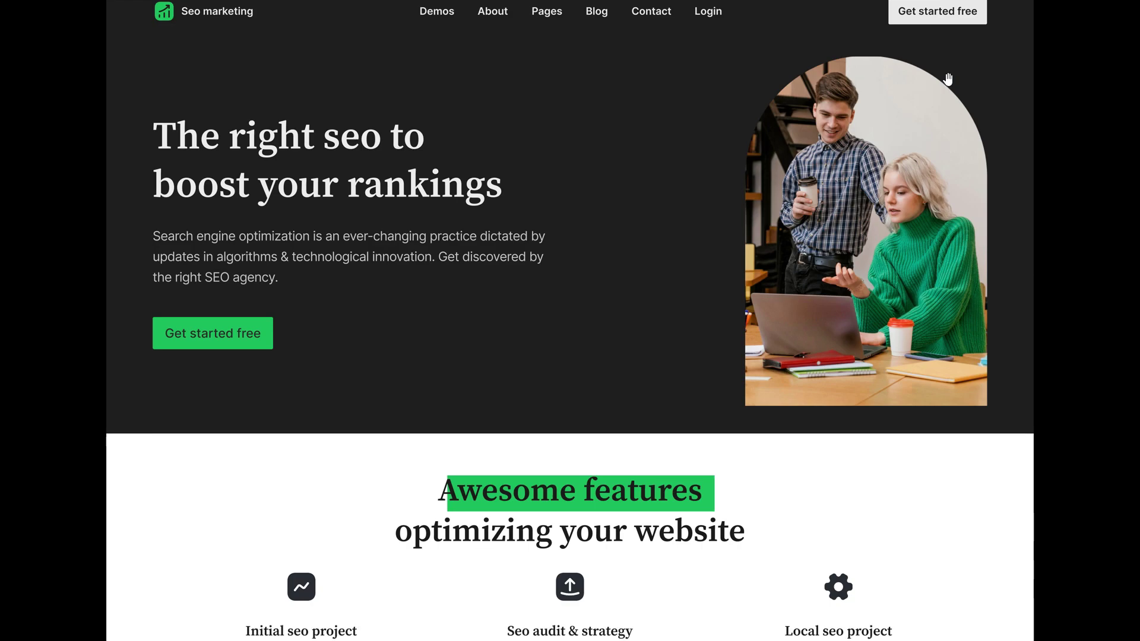
scroll(947, 79, "down", 1)
scroll(948, 79, "down", 1)
scroll(948, 79, "down", 1)
scroll(948, 79, "down", 1)
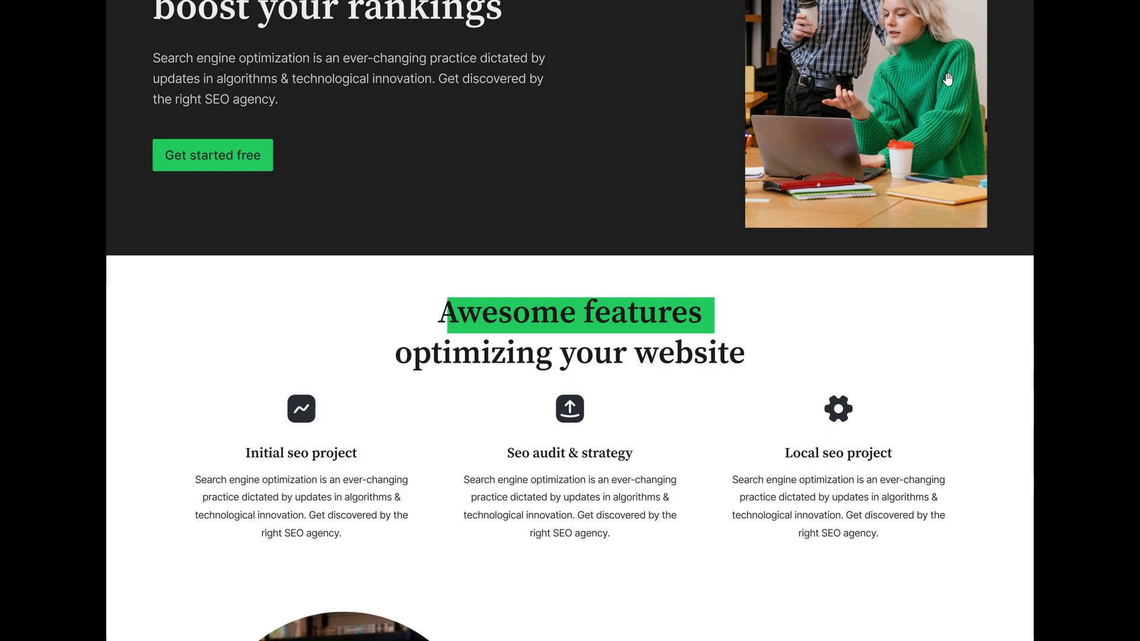
scroll(948, 79, "down", 1)
scroll(948, 79, "down", 1)
scroll(948, 79, "down", 1)
scroll(948, 79, "down", 1)
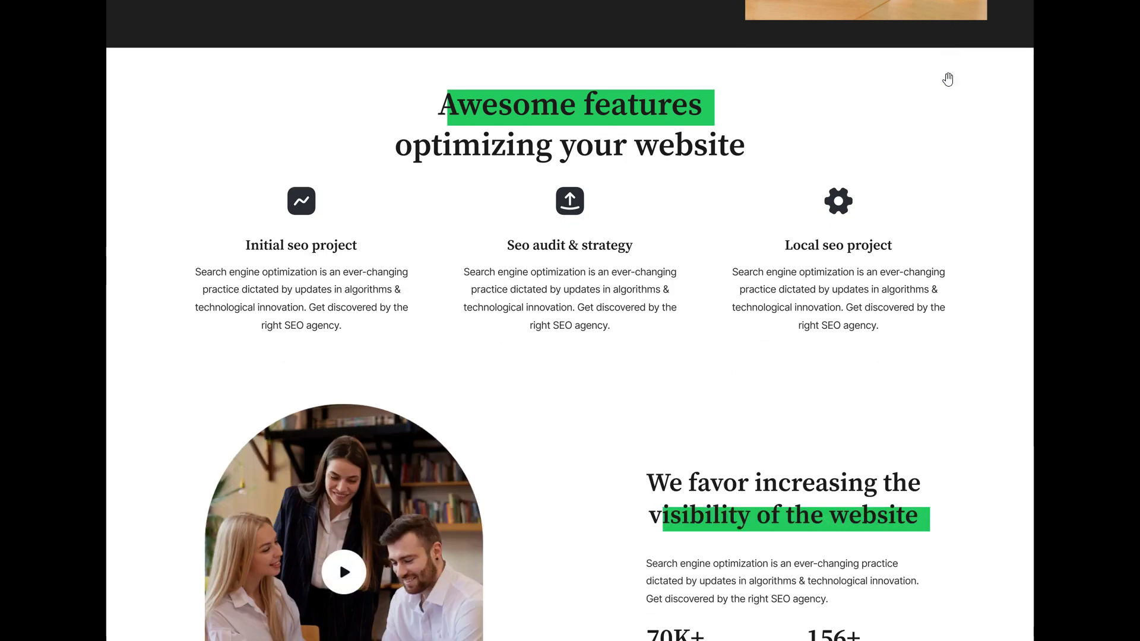
scroll(948, 79, "down", 1)
scroll(947, 79, "down", 1)
scroll(948, 79, "down", 1)
scroll(948, 79, "down", 1)
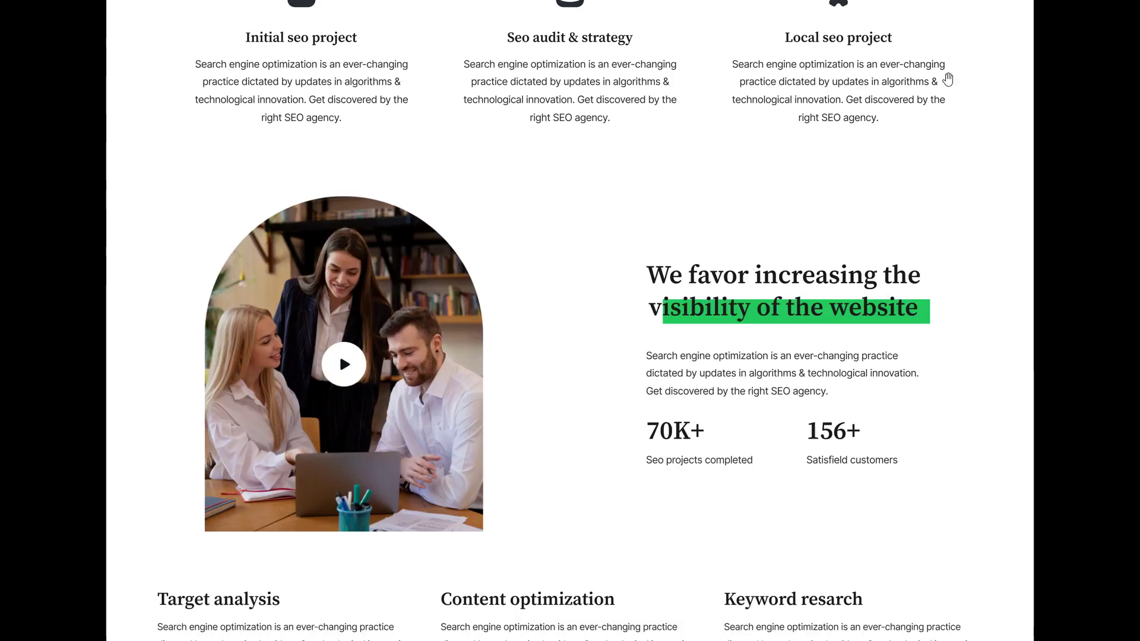
scroll(948, 79, "down", 1)
scroll(948, 79, "down", 1)
scroll(948, 79, "down", 1)
scroll(948, 79, "down", 1)
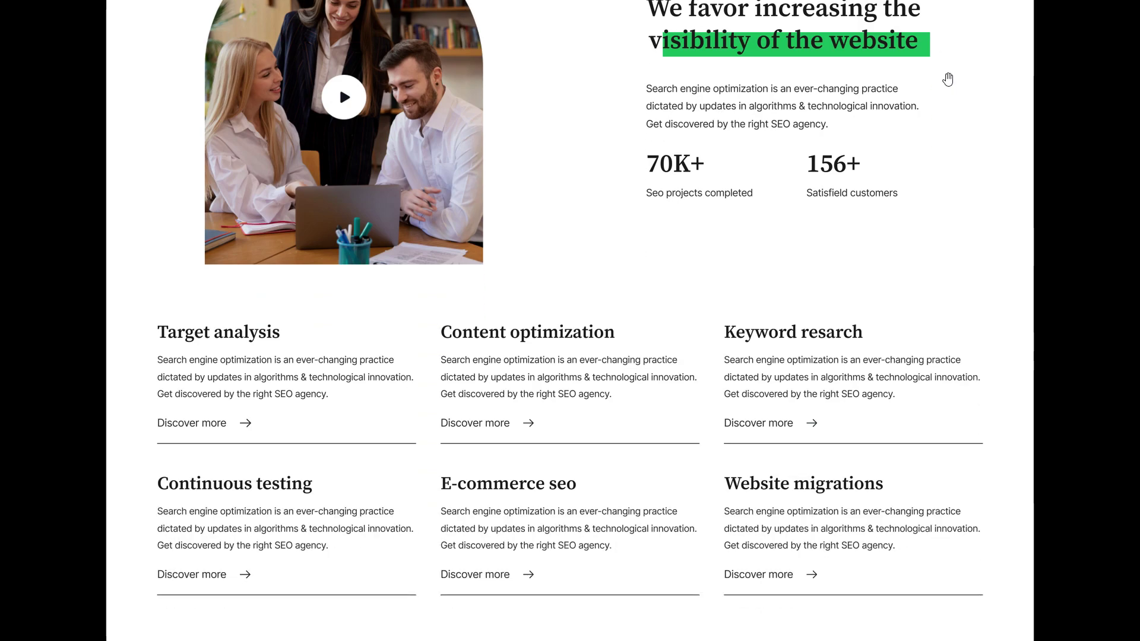
scroll(948, 79, "down", 1)
scroll(948, 79, "down", 1)
scroll(948, 79, "down", 1)
scroll(947, 78, "down", 1)
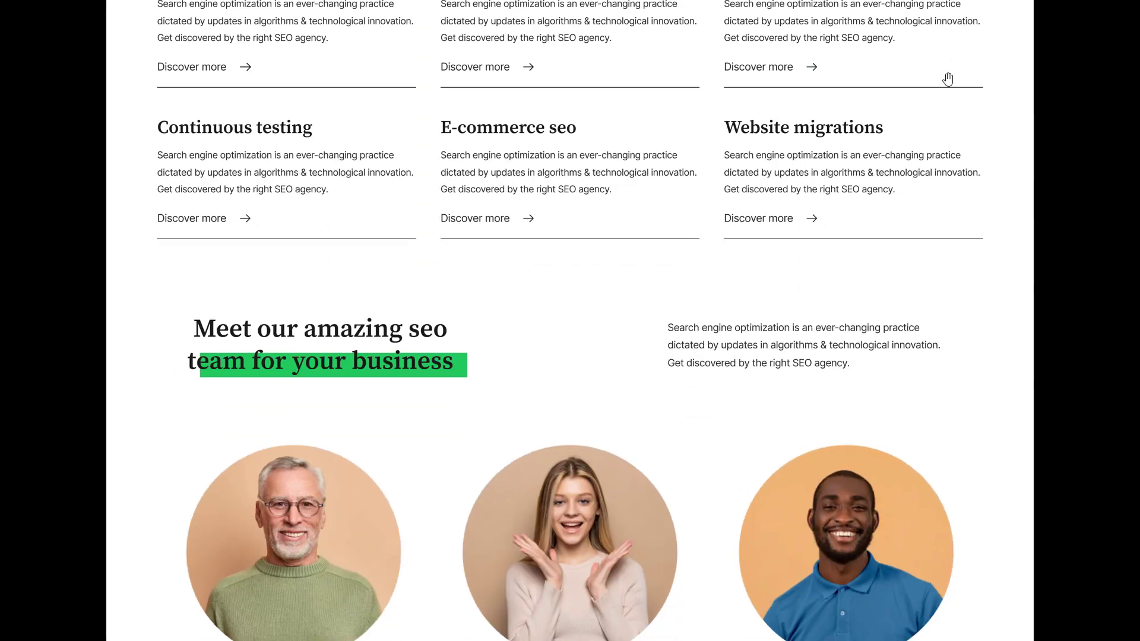
scroll(947, 79, "down", 1)
scroll(948, 79, "down", 1)
scroll(948, 79, "down", 1)
scroll(947, 79, "down", 1)
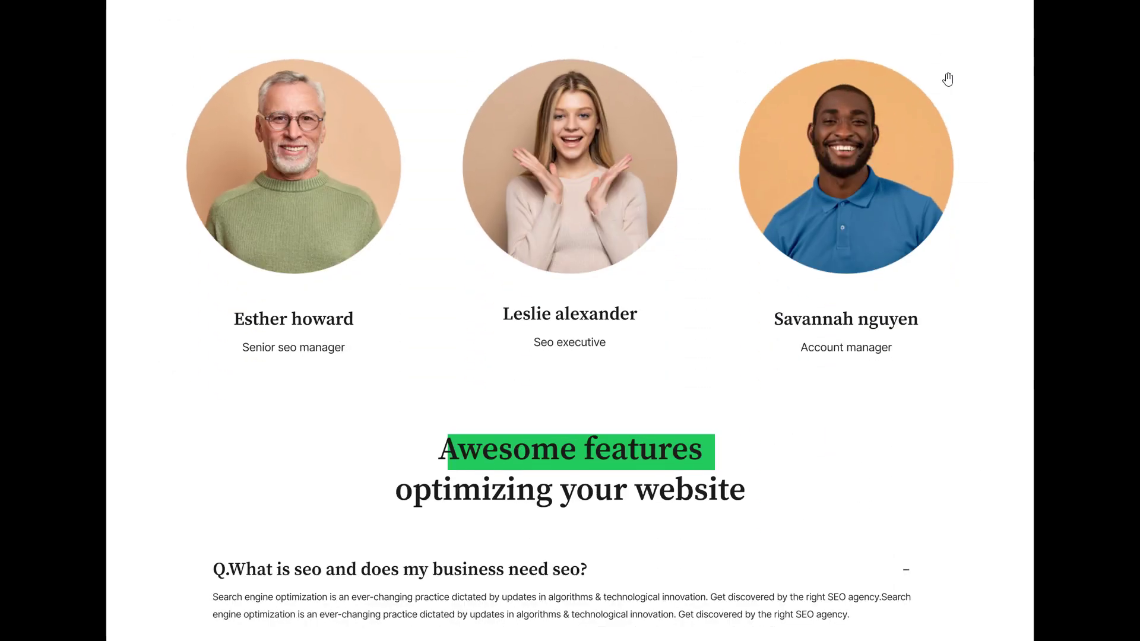
scroll(948, 79, "down", 1)
scroll(947, 79, "down", 1)
scroll(948, 79, "down", 1)
scroll(947, 79, "down", 1)
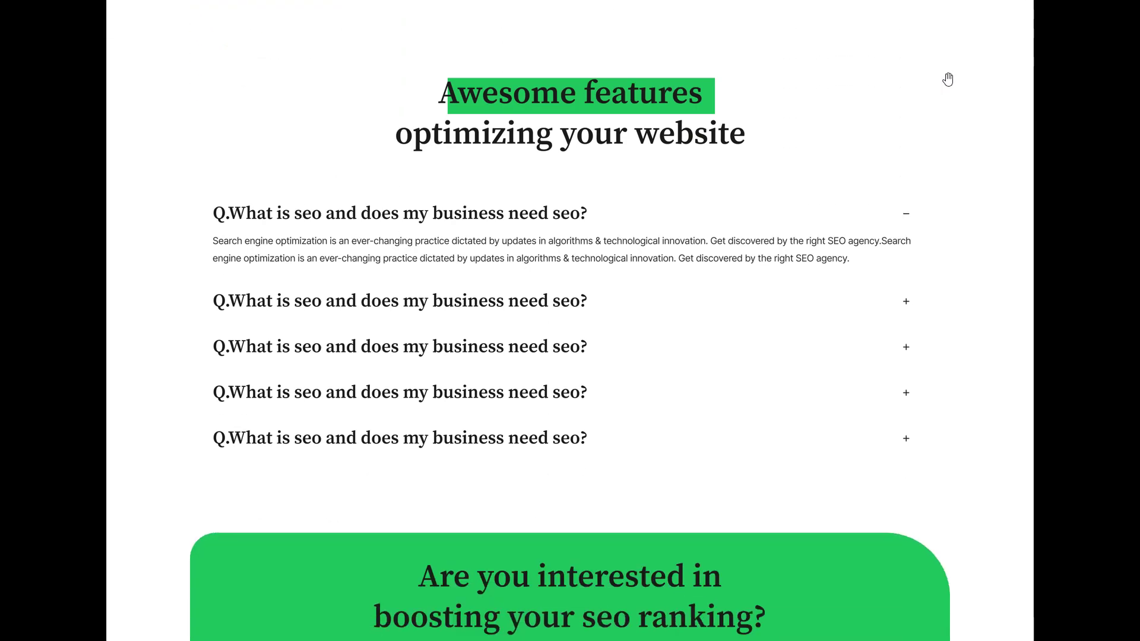
scroll(948, 79, "down", 1)
scroll(948, 79, "down", 1)
scroll(948, 79, "down", 1)
scroll(948, 79, "down", 1)
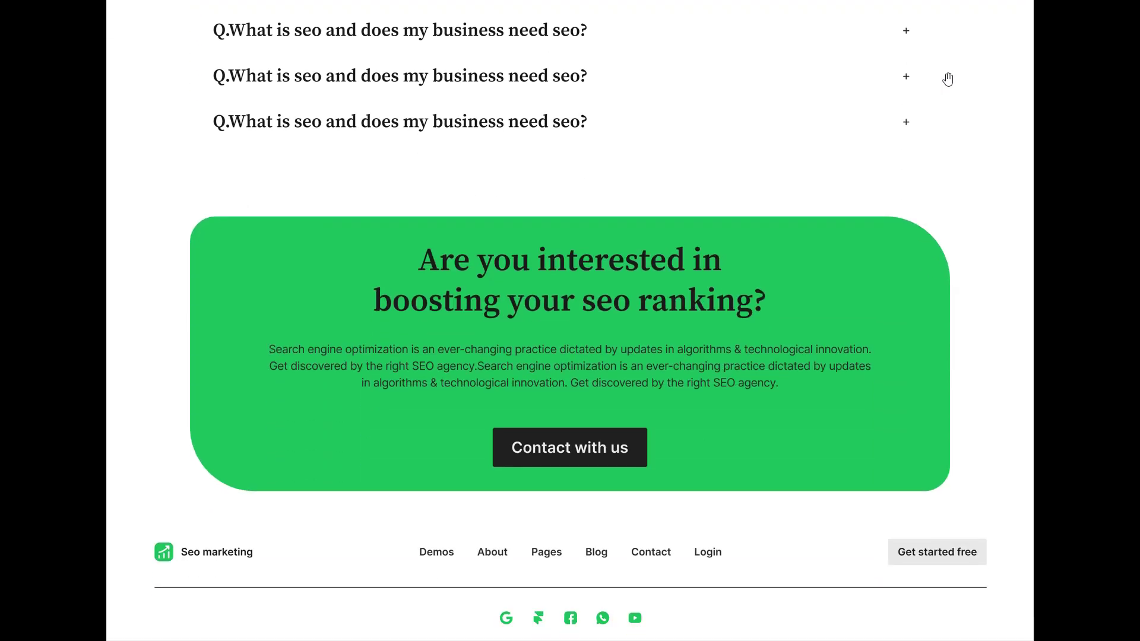
Scroll the desktop prototype back up to the hero at the top
scroll(948, 79, "up", 1)
scroll(947, 79, "up", 1)
scroll(948, 79, "up", 1)
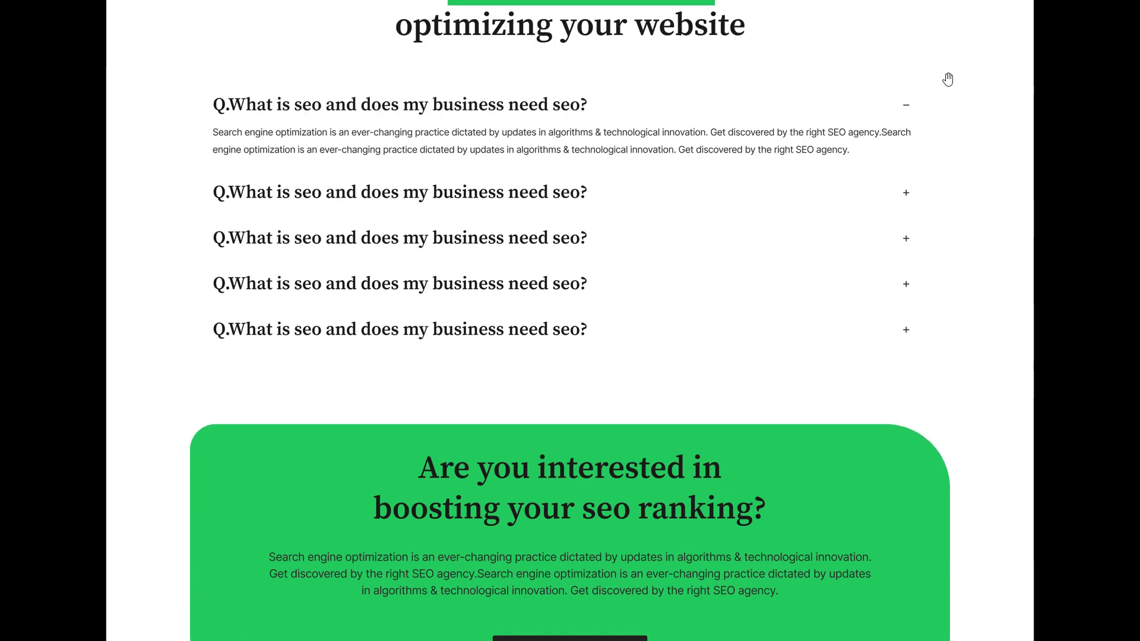
scroll(948, 79, "up", 1)
scroll(948, 79, "up", 1)
scroll(948, 79, "up", 1)
scroll(948, 79, "up", 1)
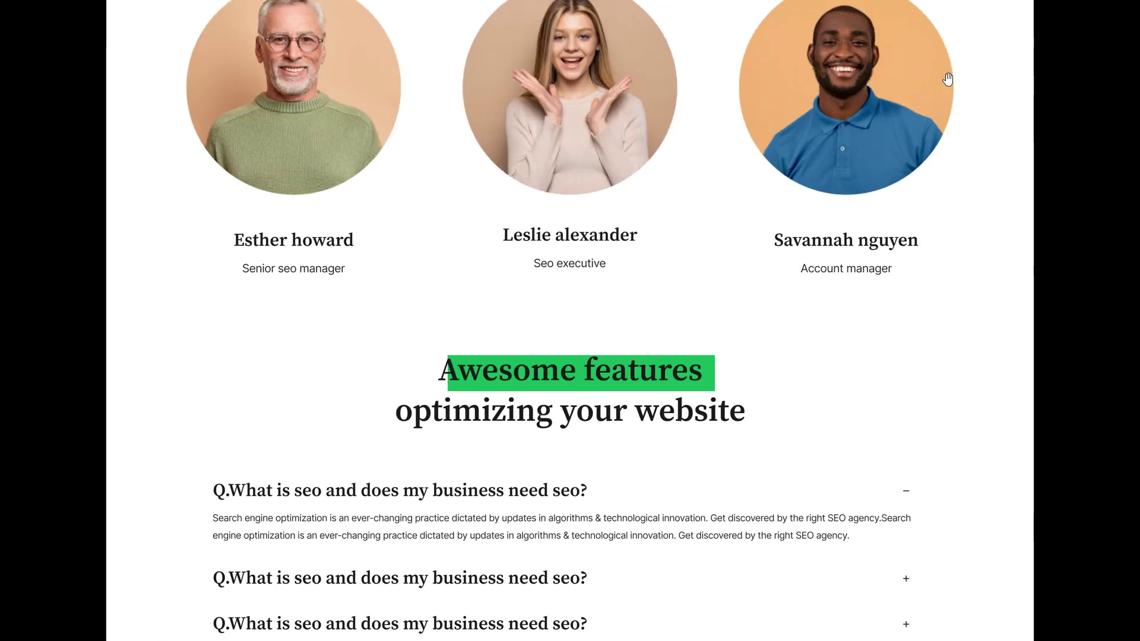
scroll(948, 79, "up", 1)
scroll(947, 79, "up", 1)
scroll(948, 79, "up", 1)
scroll(948, 79, "up", 1)
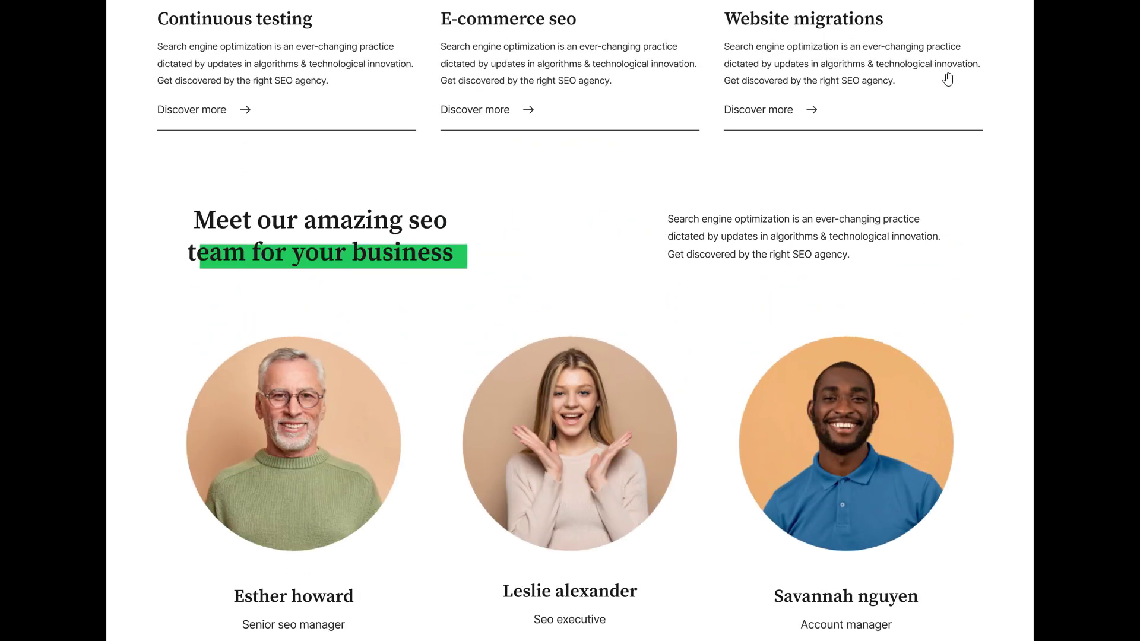
scroll(948, 79, "up", 1)
scroll(948, 78, "up", 1)
scroll(948, 79, "up", 1)
scroll(948, 79, "up", 1)
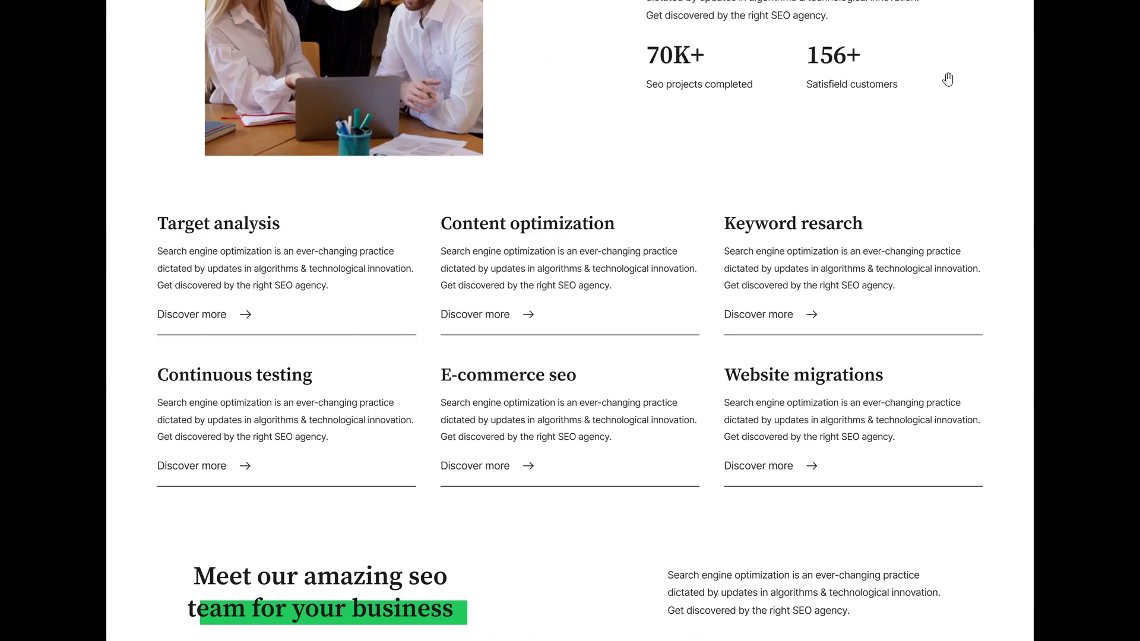
scroll(948, 79, "up", 1)
scroll(948, 79, "up", 1)
scroll(948, 79, "up", 1)
scroll(948, 79, "up", 1)
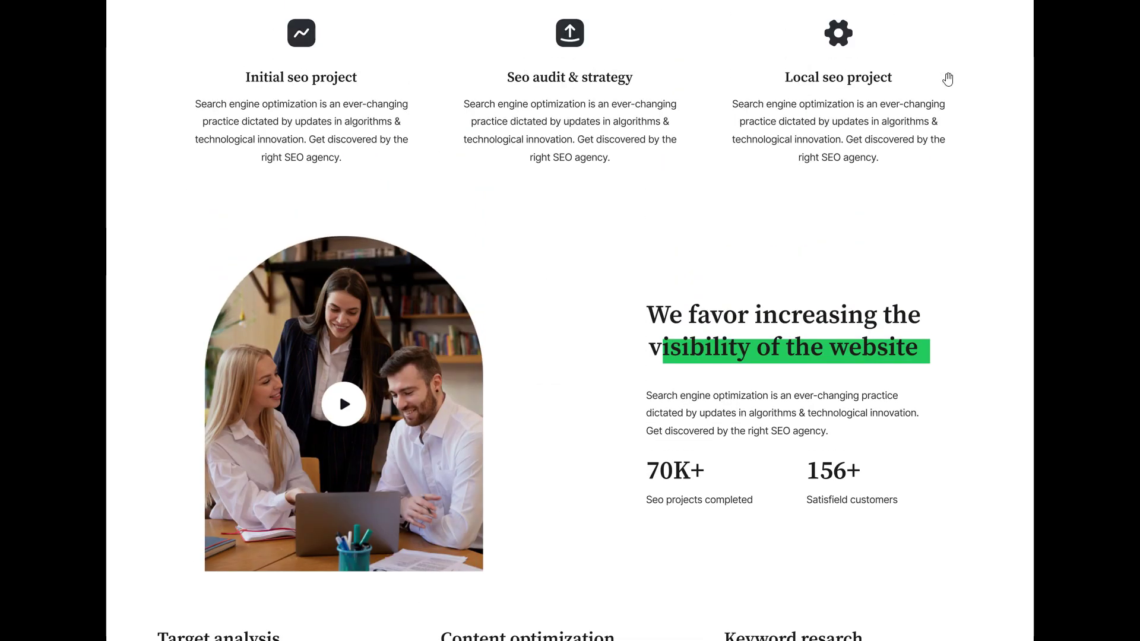
scroll(948, 79, "up", 1)
scroll(948, 79, "up", 1)
scroll(947, 79, "up", 1)
scroll(947, 79, "up", 1)
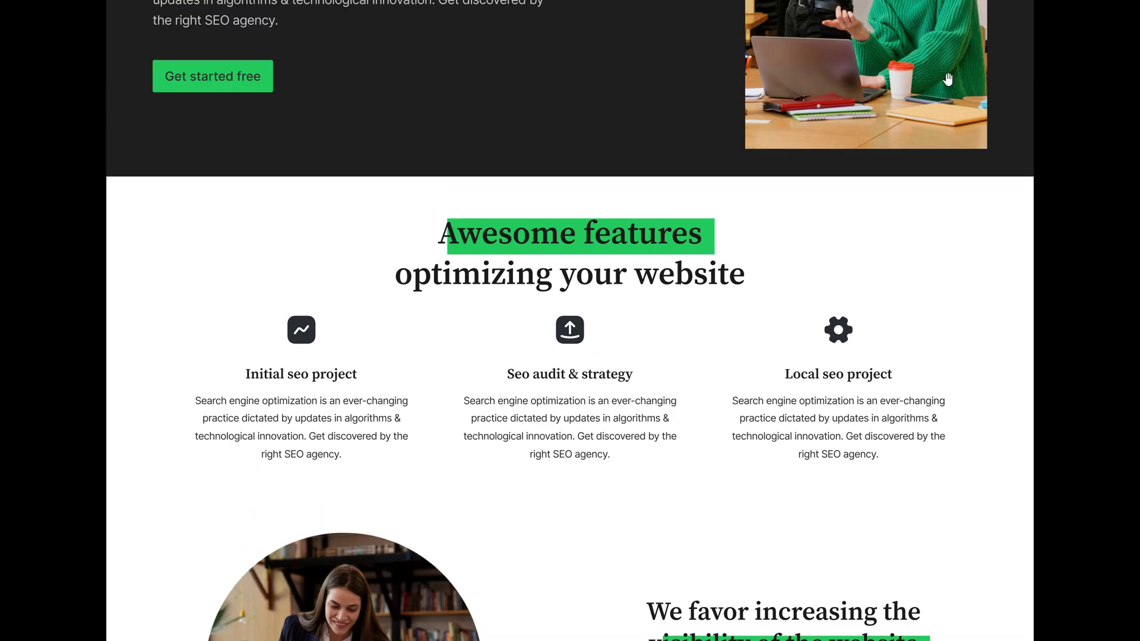
scroll(948, 79, "up", 1)
scroll(947, 79, "up", 1)
scroll(948, 79, "up", 1)
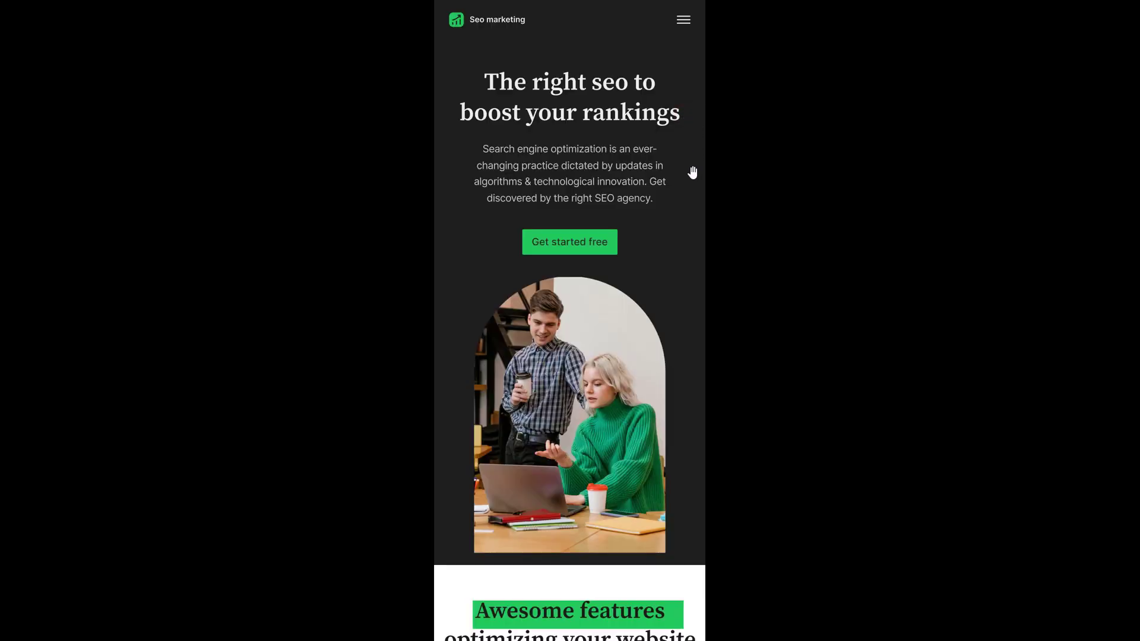
Scroll the iPhone 14 prototype through services, team, FAQ and green banner to the social-icon footer
scroll(614, 252, "down", 1)
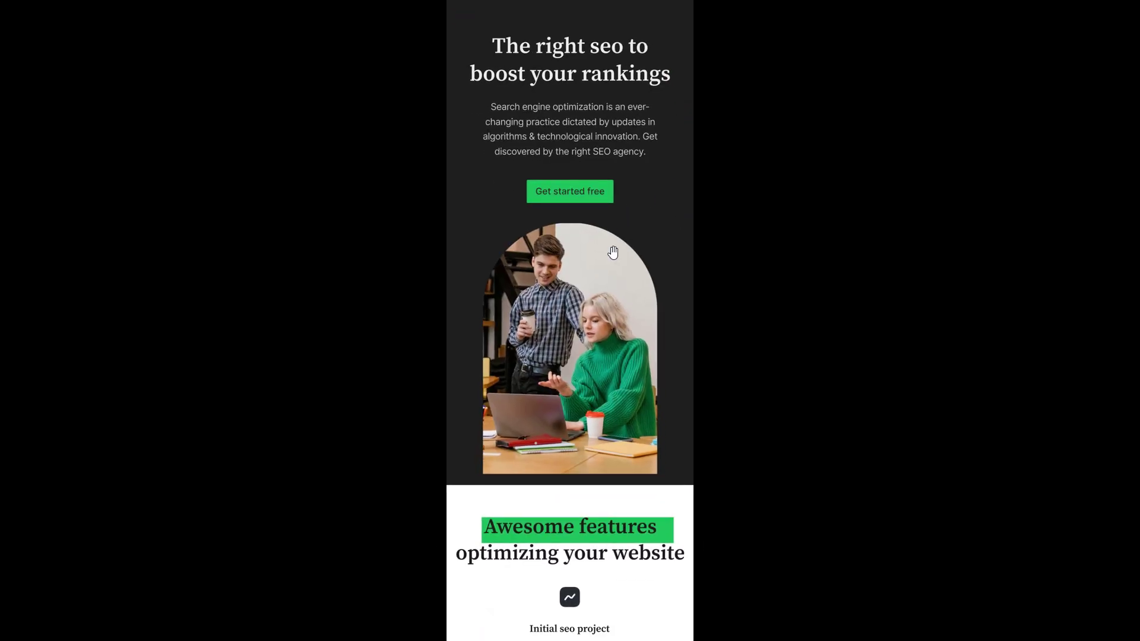
scroll(613, 252, "down", 2)
scroll(614, 253, "down", 2)
scroll(613, 253, "down", 2)
scroll(613, 253, "down", 2)
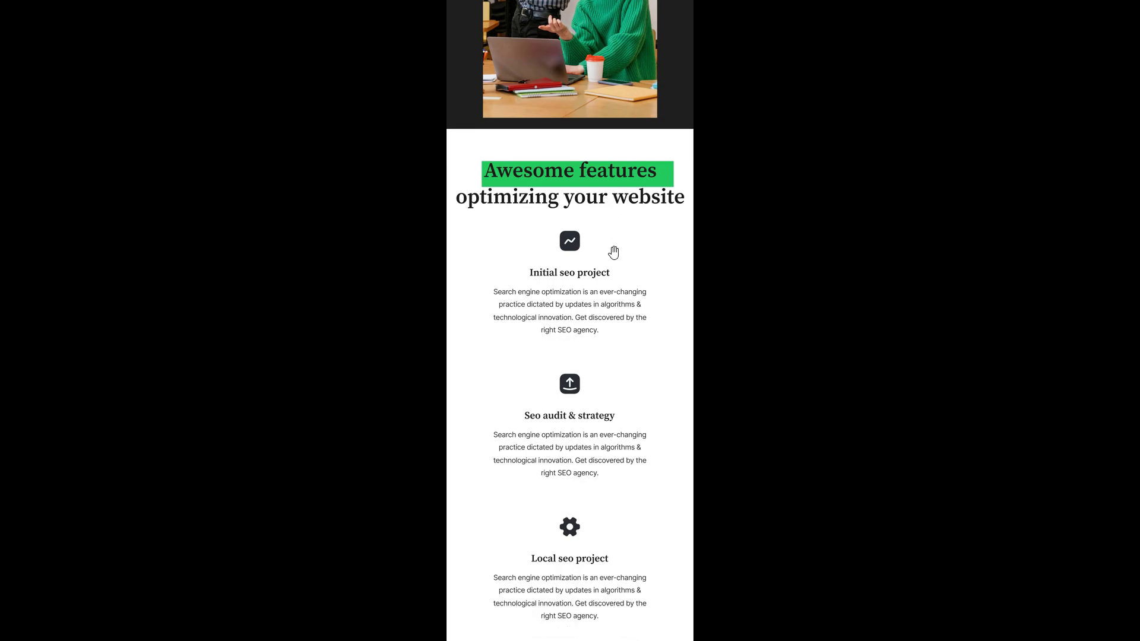
scroll(613, 252, "down", 1)
scroll(614, 253, "down", 2)
scroll(613, 253, "down", 2)
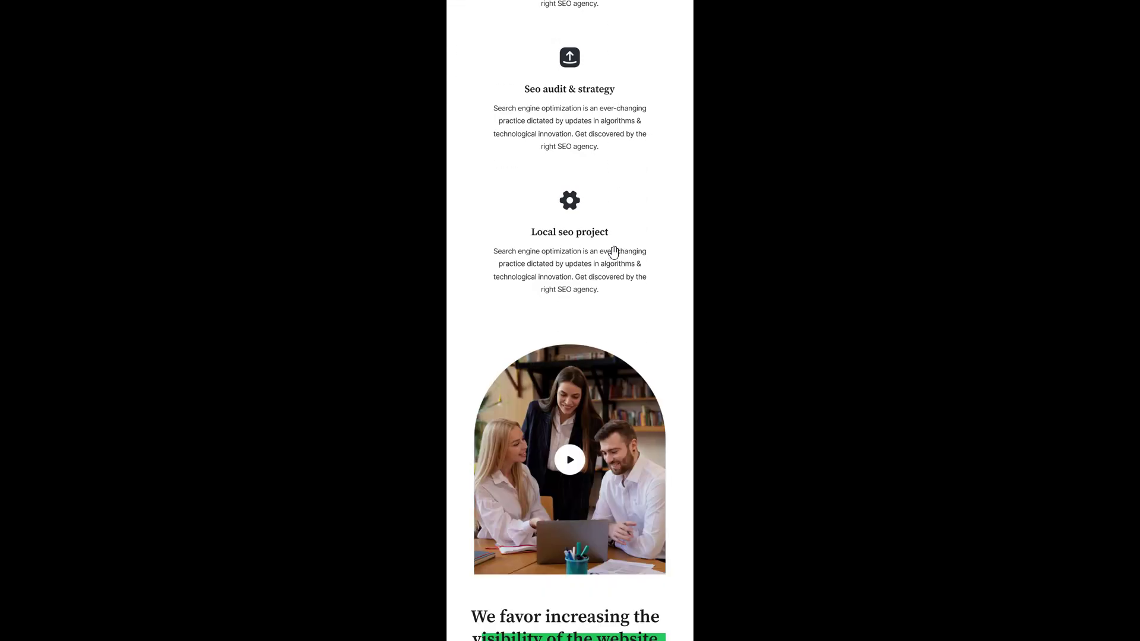
scroll(613, 252, "down", 2)
scroll(613, 252, "down", 2)
scroll(613, 253, "down", 2)
scroll(614, 252, "down", 2)
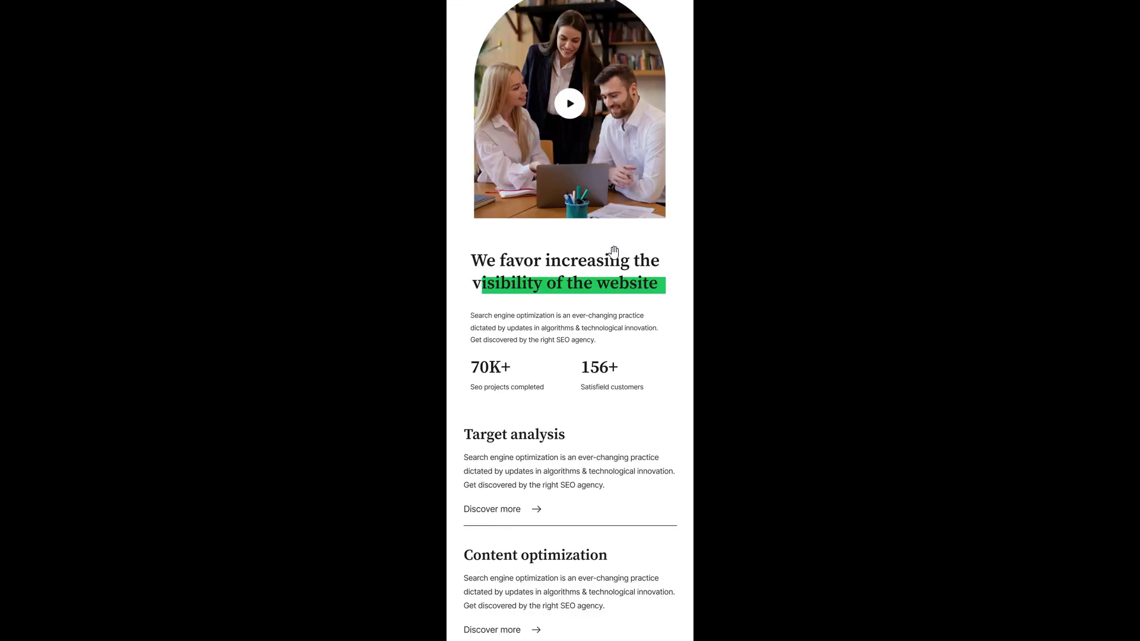
scroll(614, 253, "down", 2)
scroll(614, 252, "down", 2)
scroll(614, 252, "down", 2)
scroll(613, 252, "down", 2)
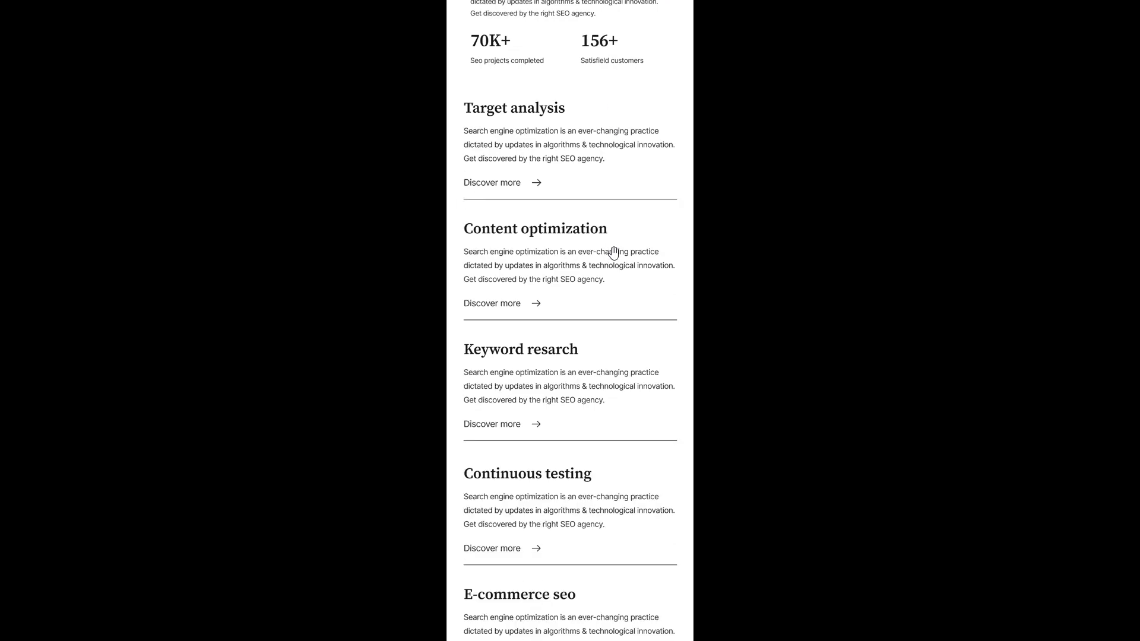
scroll(614, 253, "down", 2)
scroll(614, 253, "down", 2)
scroll(614, 253, "down", 1)
scroll(617, 256, "down", 2)
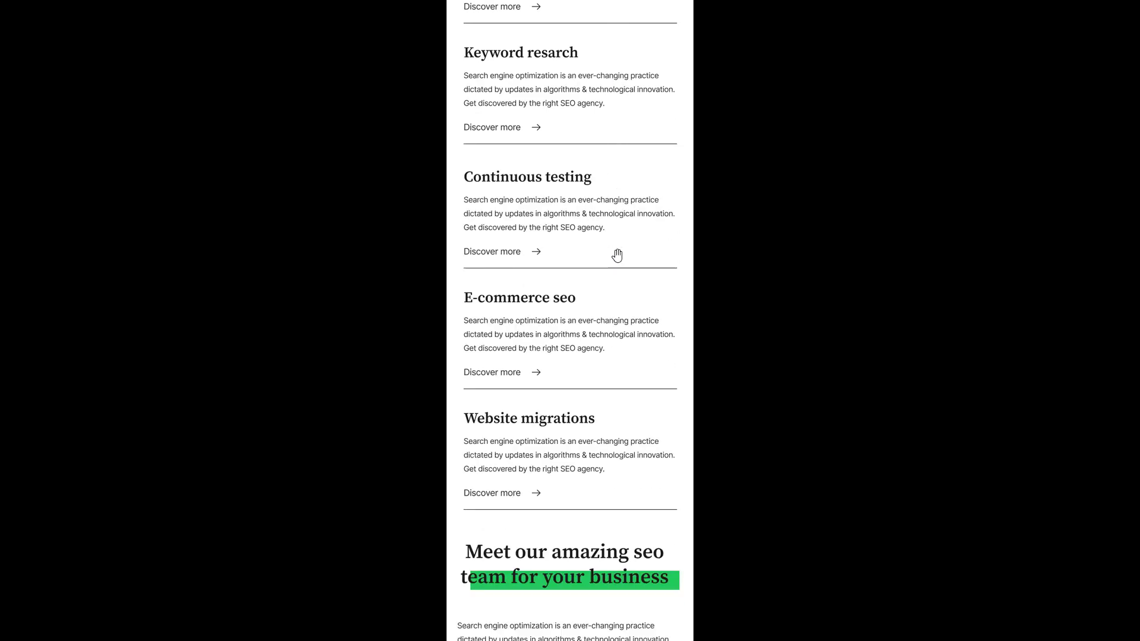
scroll(617, 256, "down", 2)
scroll(617, 255, "down", 1)
scroll(617, 255, "down", 2)
scroll(617, 255, "down", 2)
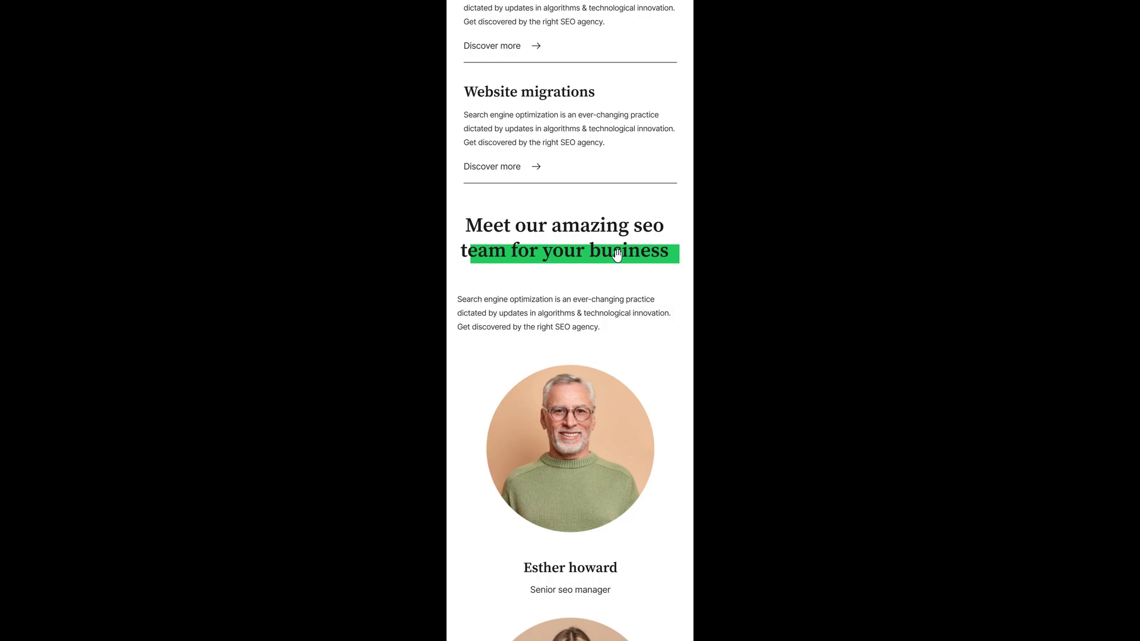
scroll(617, 255, "down", 2)
scroll(617, 256, "down", 1)
scroll(617, 256, "down", 3)
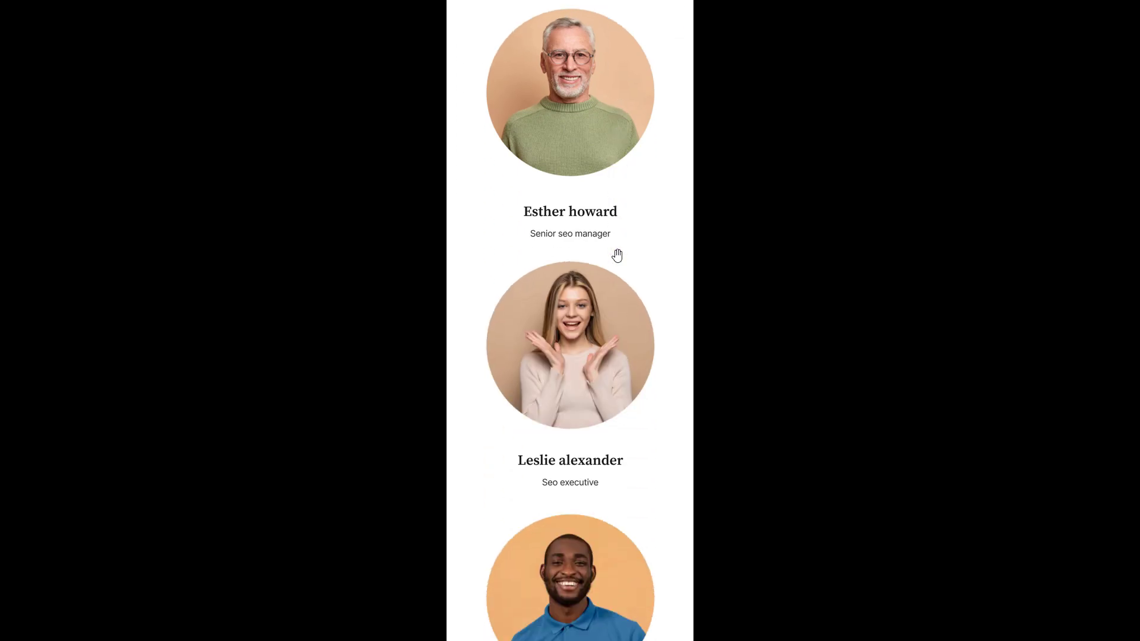
scroll(617, 255, "down", 2)
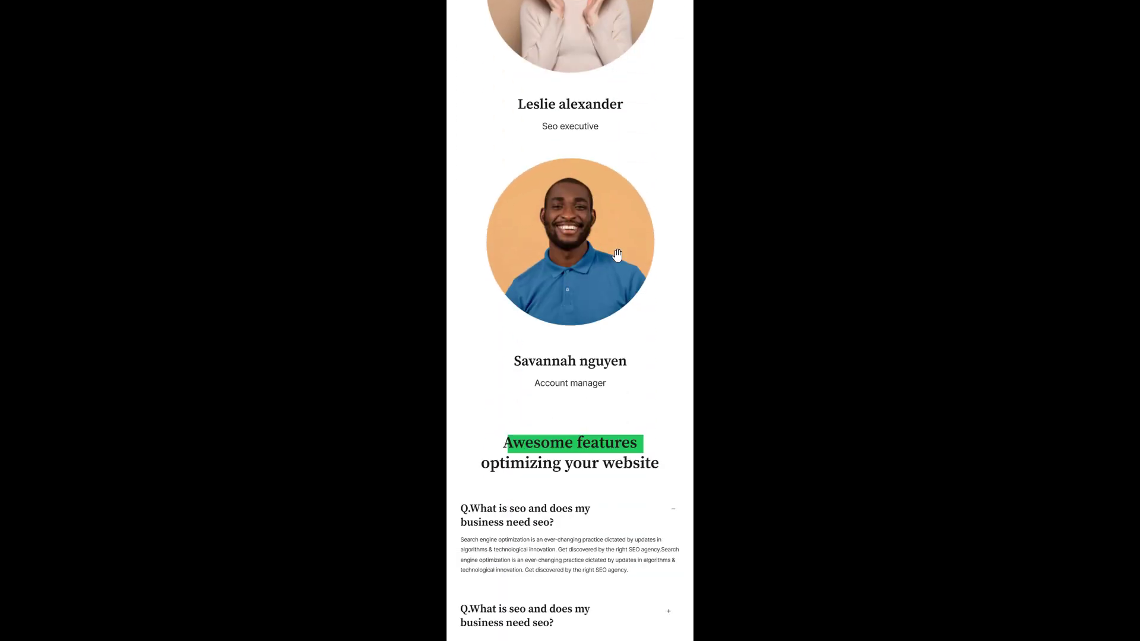
scroll(617, 256, "down", 1)
scroll(617, 255, "down", 3)
scroll(617, 256, "down", 2)
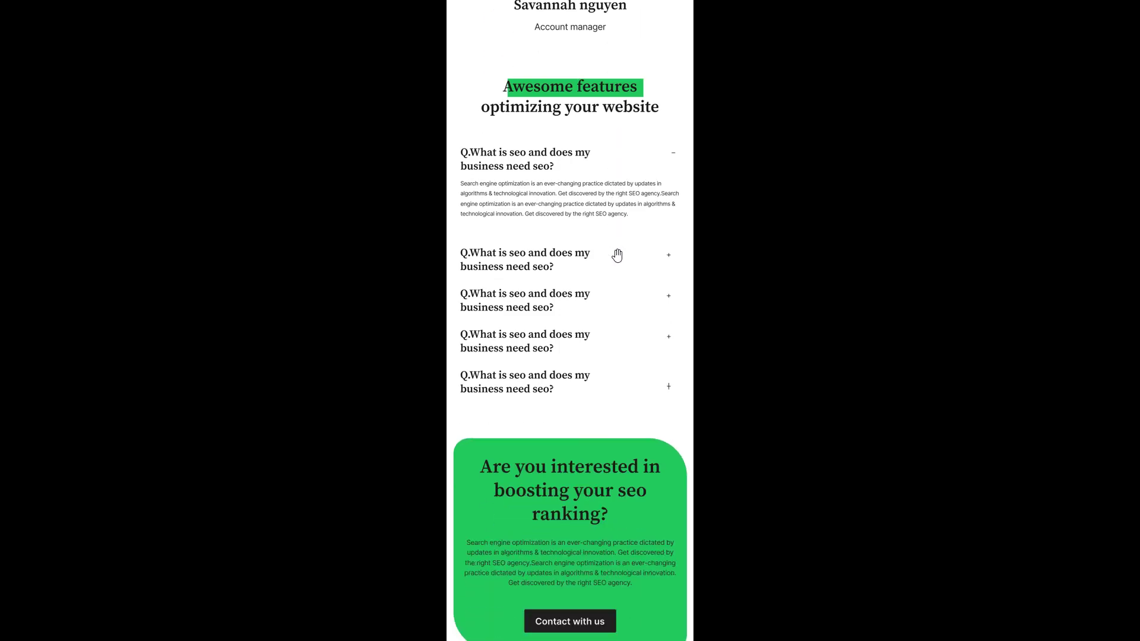
scroll(617, 255, "down", 2)
scroll(617, 255, "down", 2)
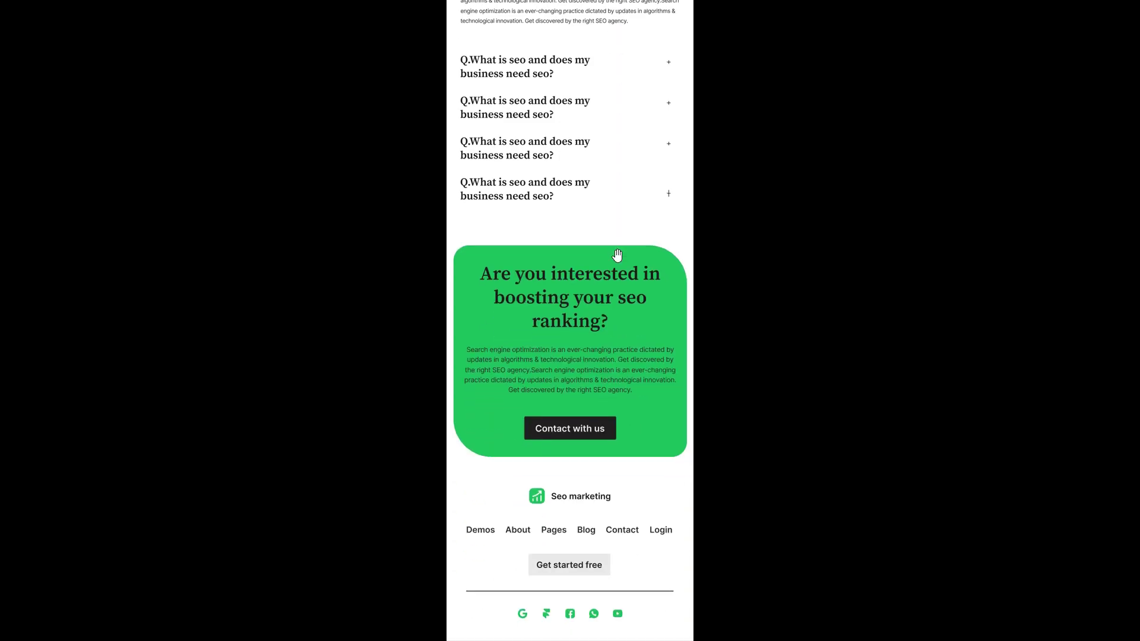